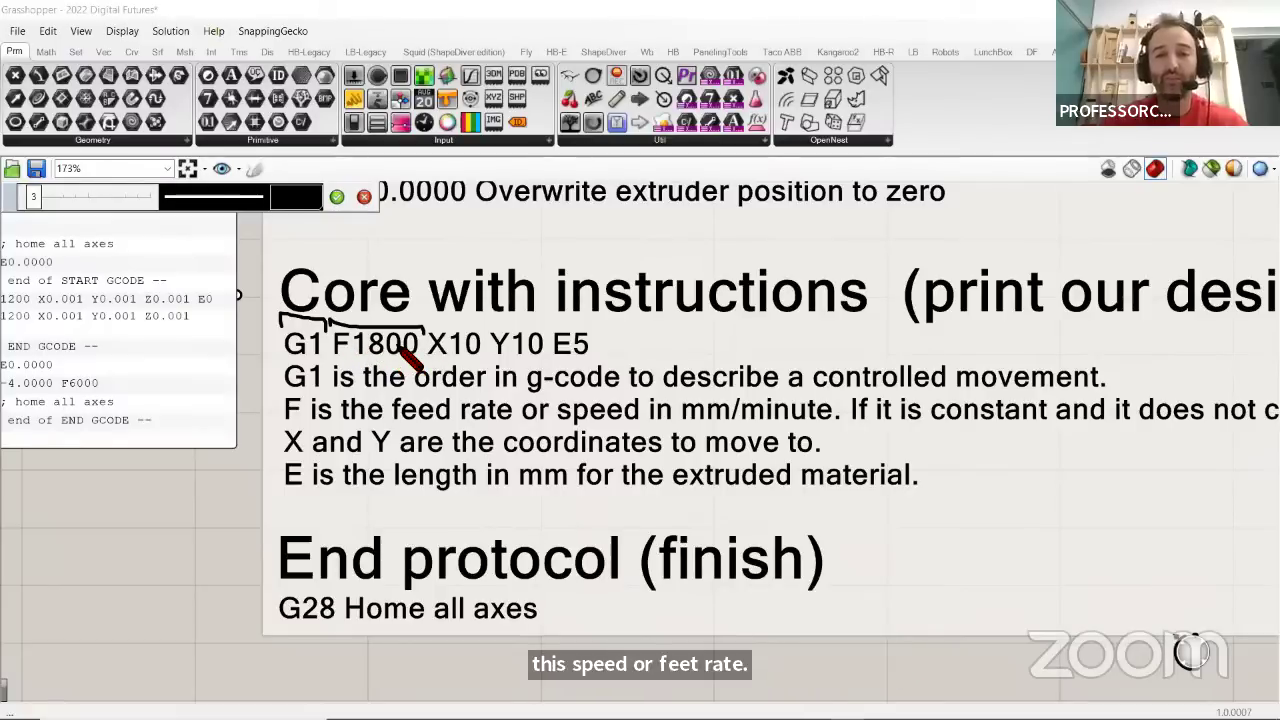
Mark up the parts of the G1 F1800 X10 Y10 E5 line with sketch strokes, cross out and circle E5, and discard the sketch
drag(424, 322, 550, 326)
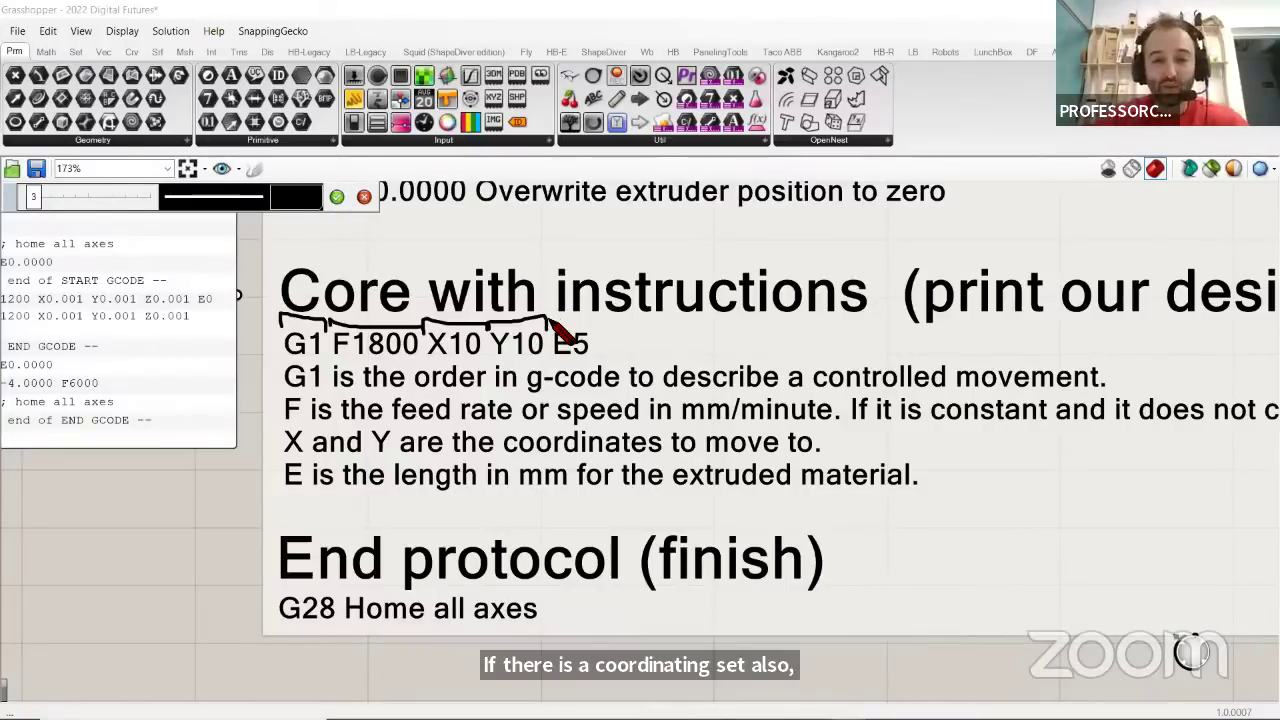
drag(550, 322, 598, 330)
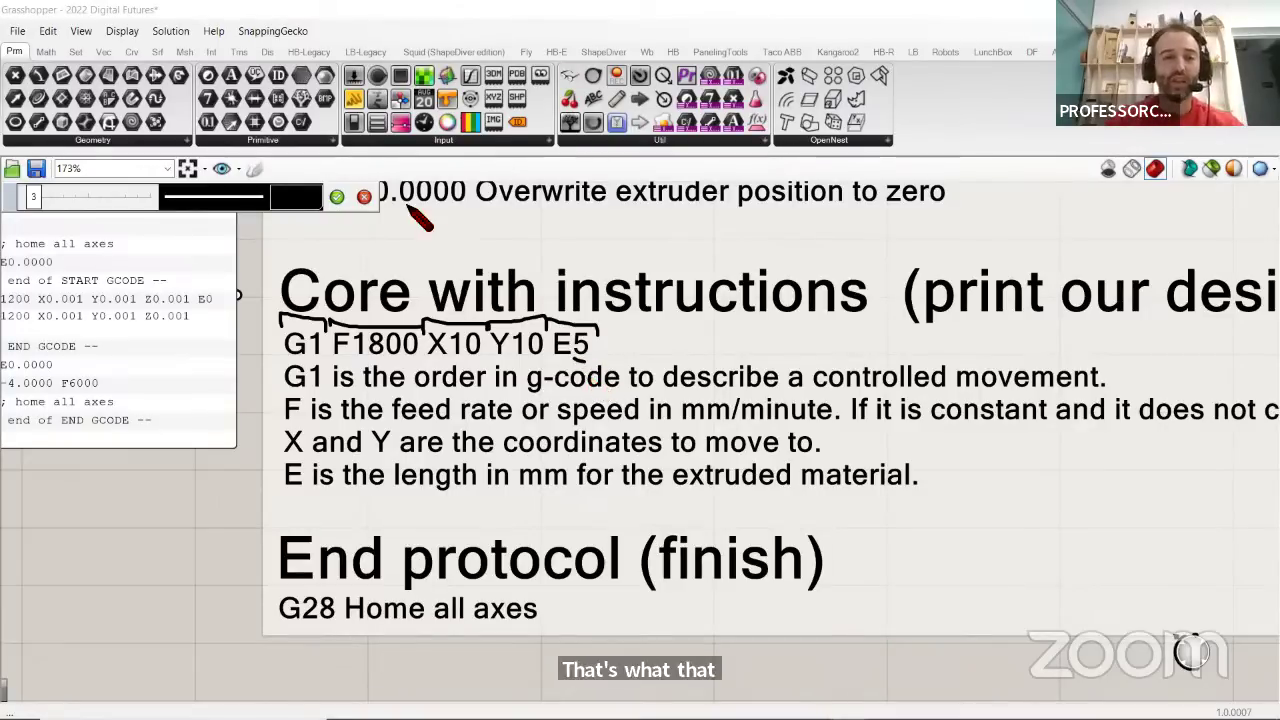
drag(552, 308, 590, 392)
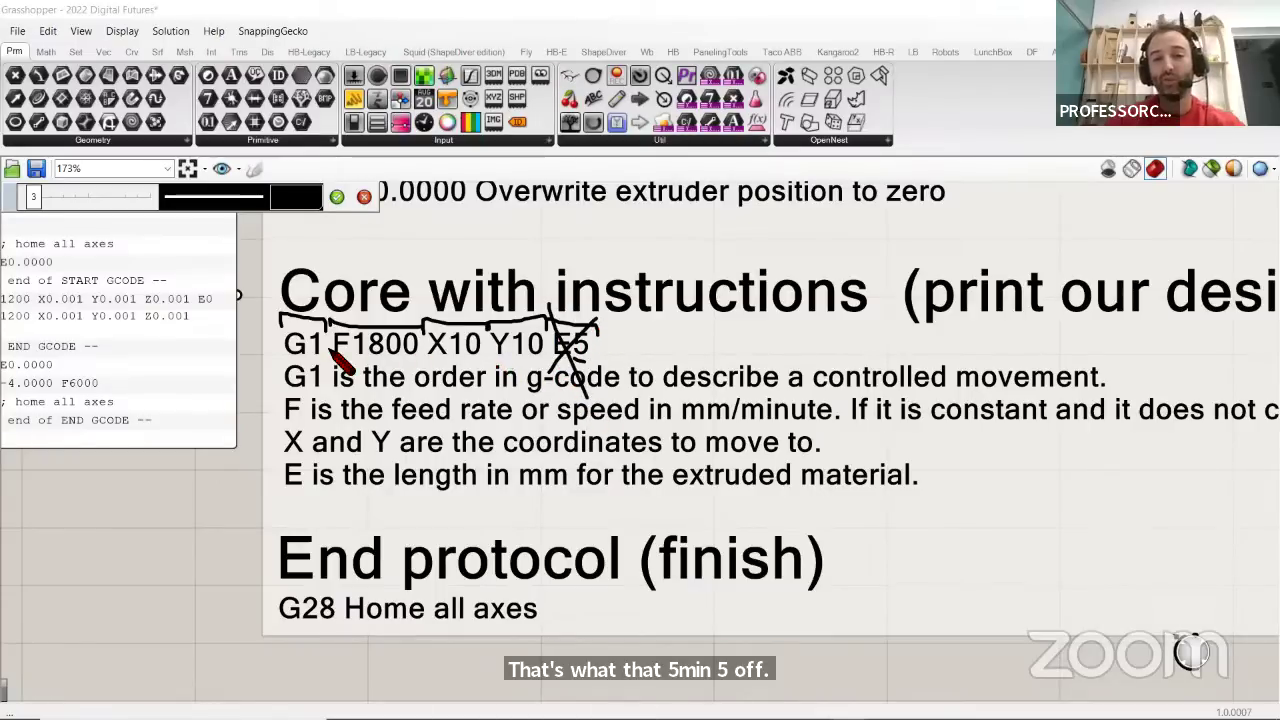
drag(337, 368, 430, 385)
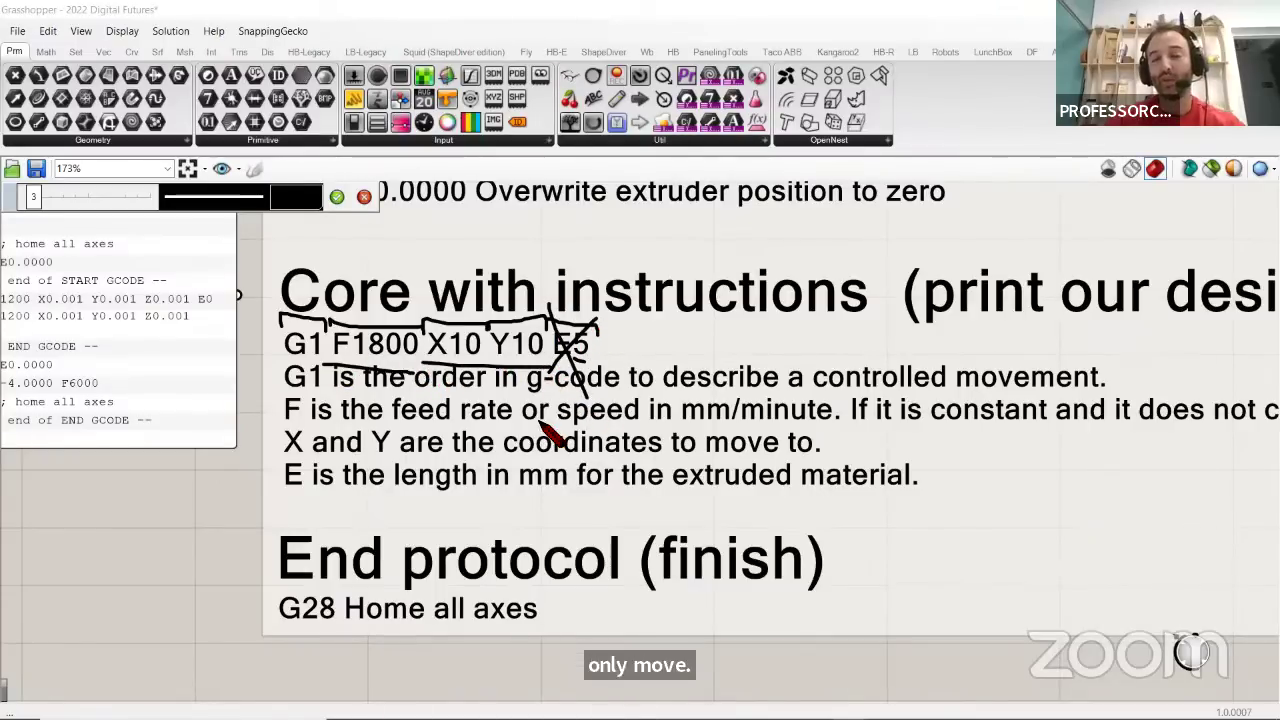
mouse_move(604, 362)
mouse_down()
mouse_move(548, 344)
mouse_move(582, 376)
mouse_move(602, 318)
mouse_move(546, 342)
mouse_move(597, 369)
mouse_up()
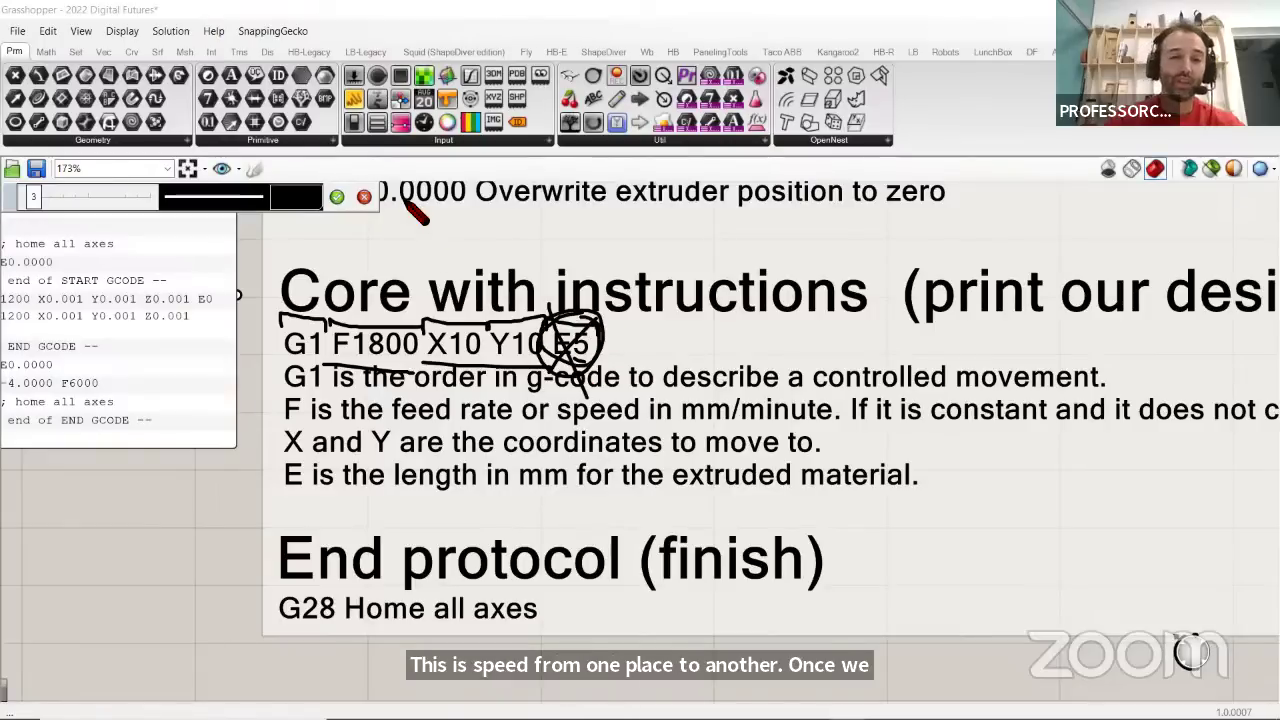
click(364, 196)
Examine the GCODE structure notes, focusing on the End protocol section and its G28 command
scroll(462, 260, down, 4)
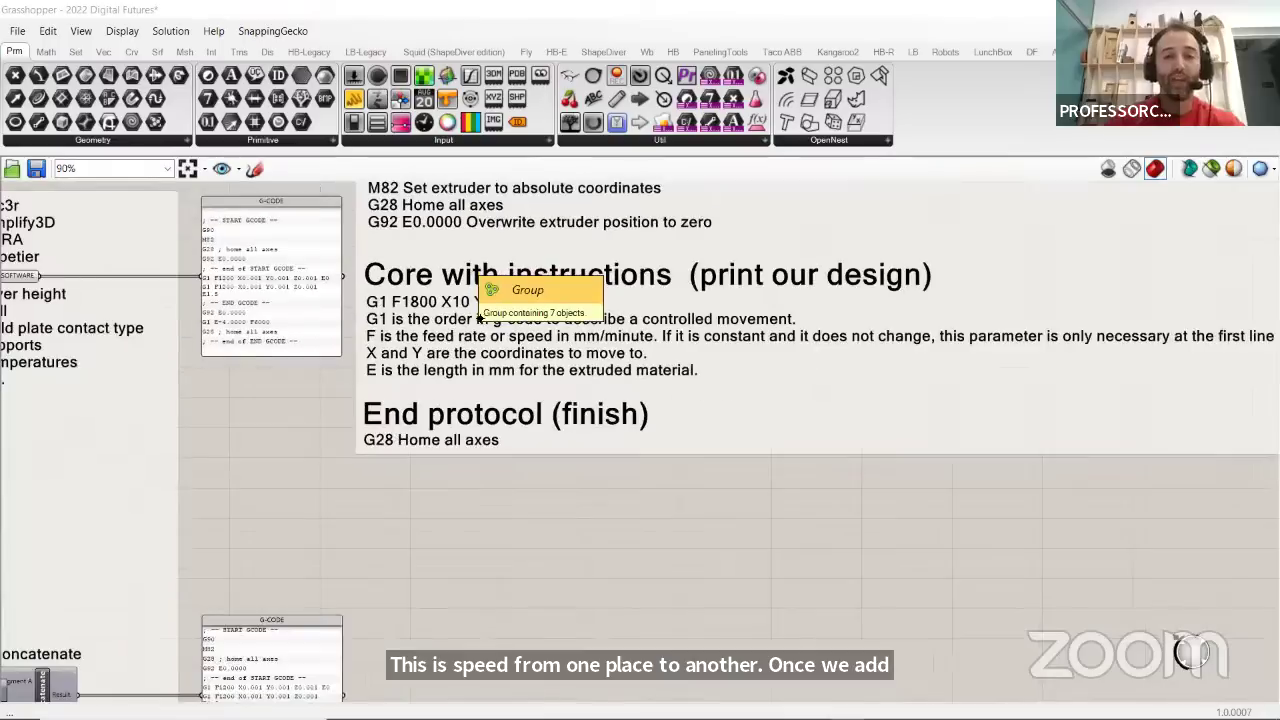
scroll(478, 486, down, 2)
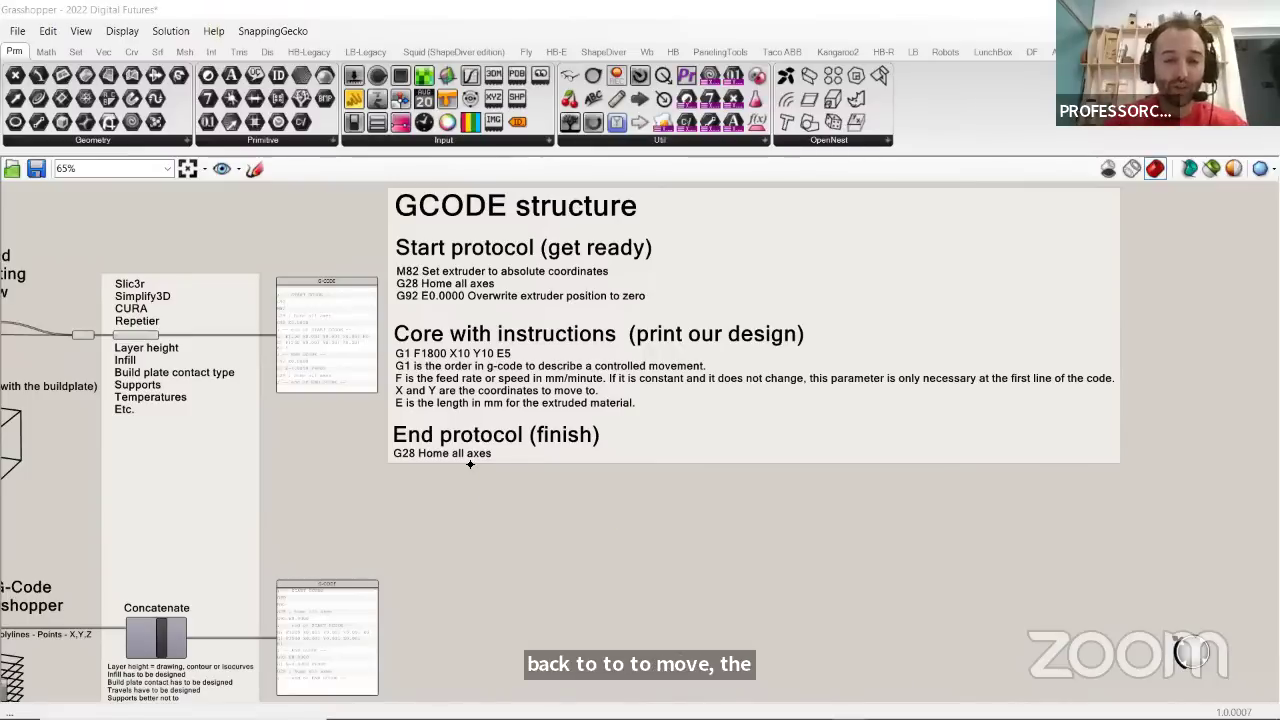
scroll(470, 464, up, 2)
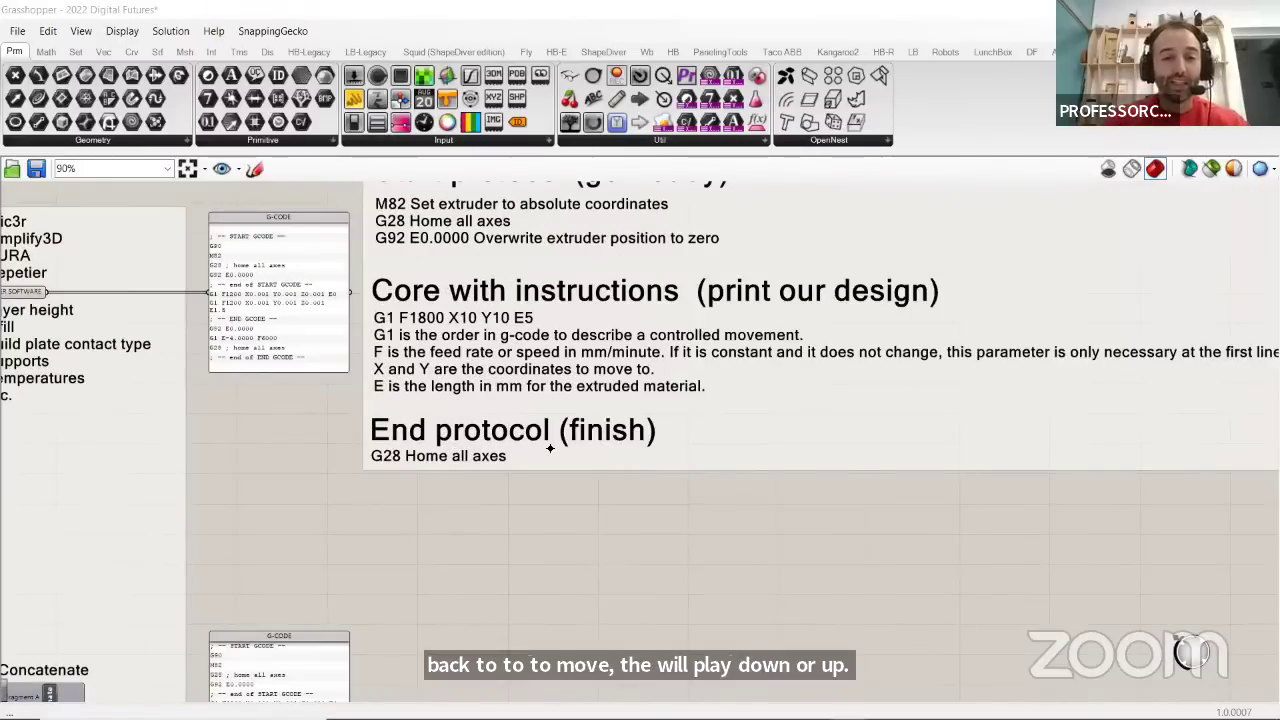
scroll(395, 466, up, 4)
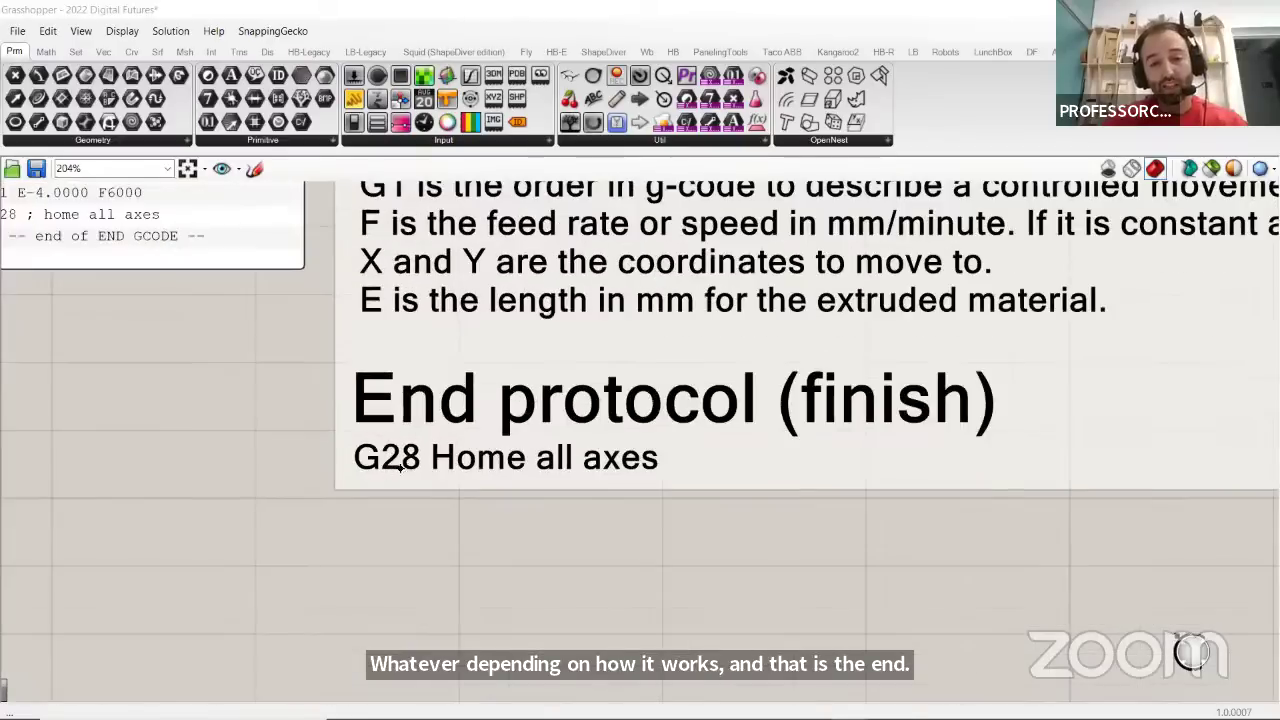
scroll(478, 477, down, 4)
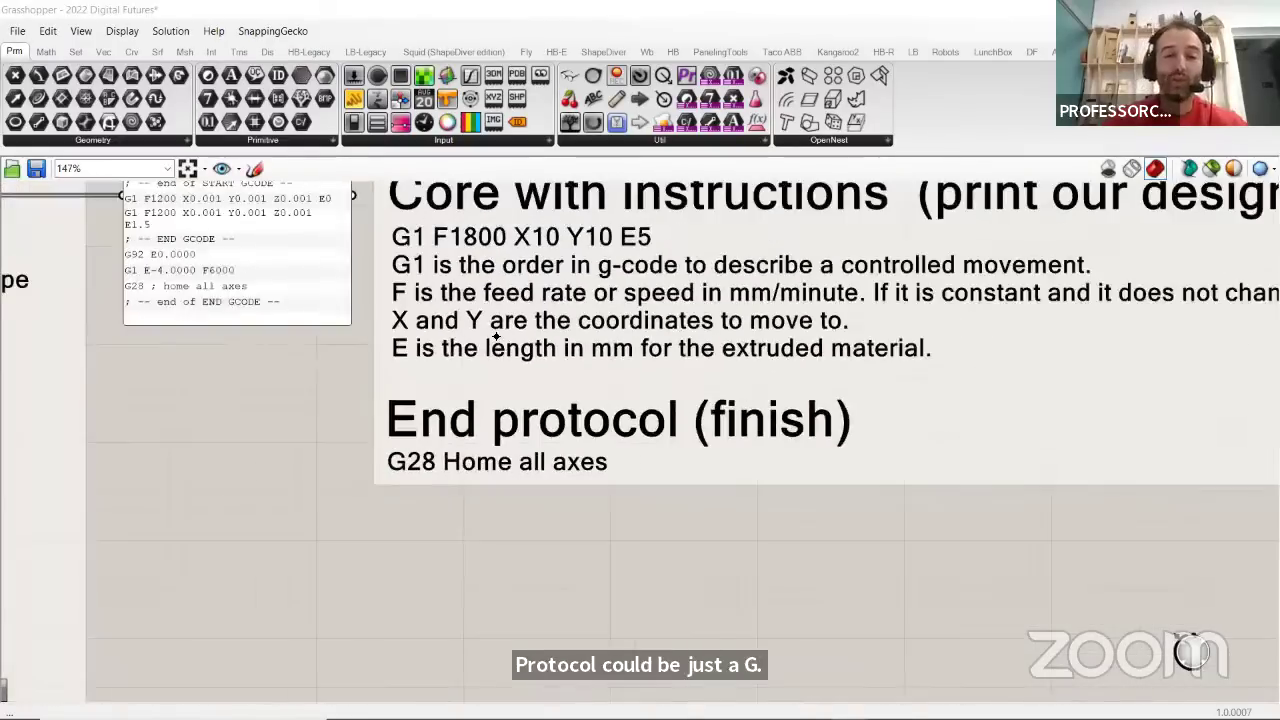
scroll(468, 426, up, 3)
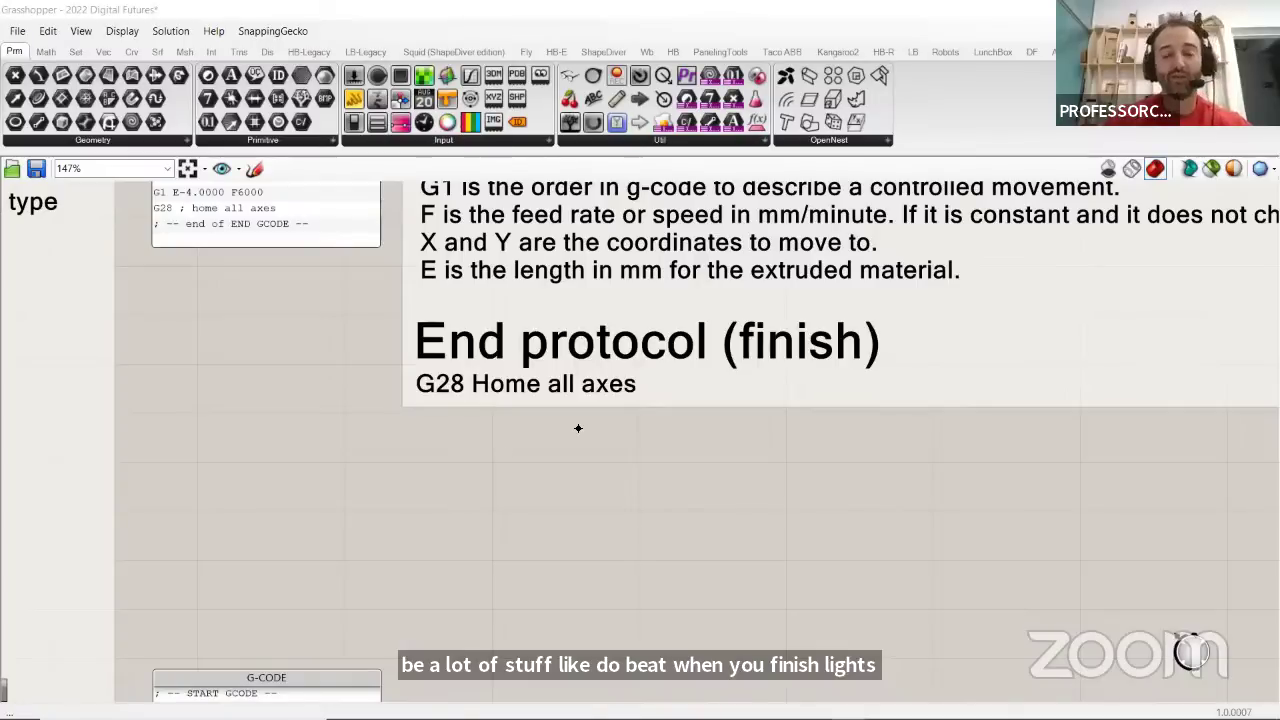
scroll(657, 342, down, 5)
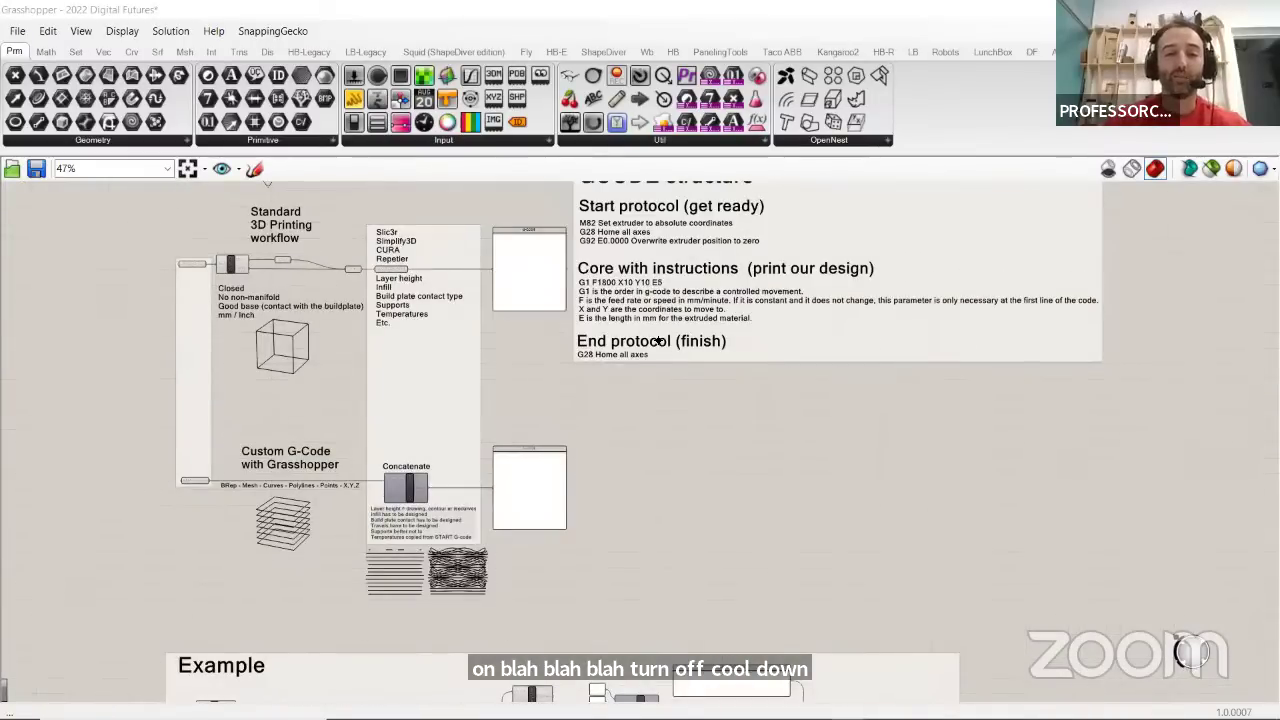
Review the standard 3D printing workflow from the slicer software settings to the resulting G-CODE panel
scroll(645, 350, down, 1)
scroll(469, 347, up, 6)
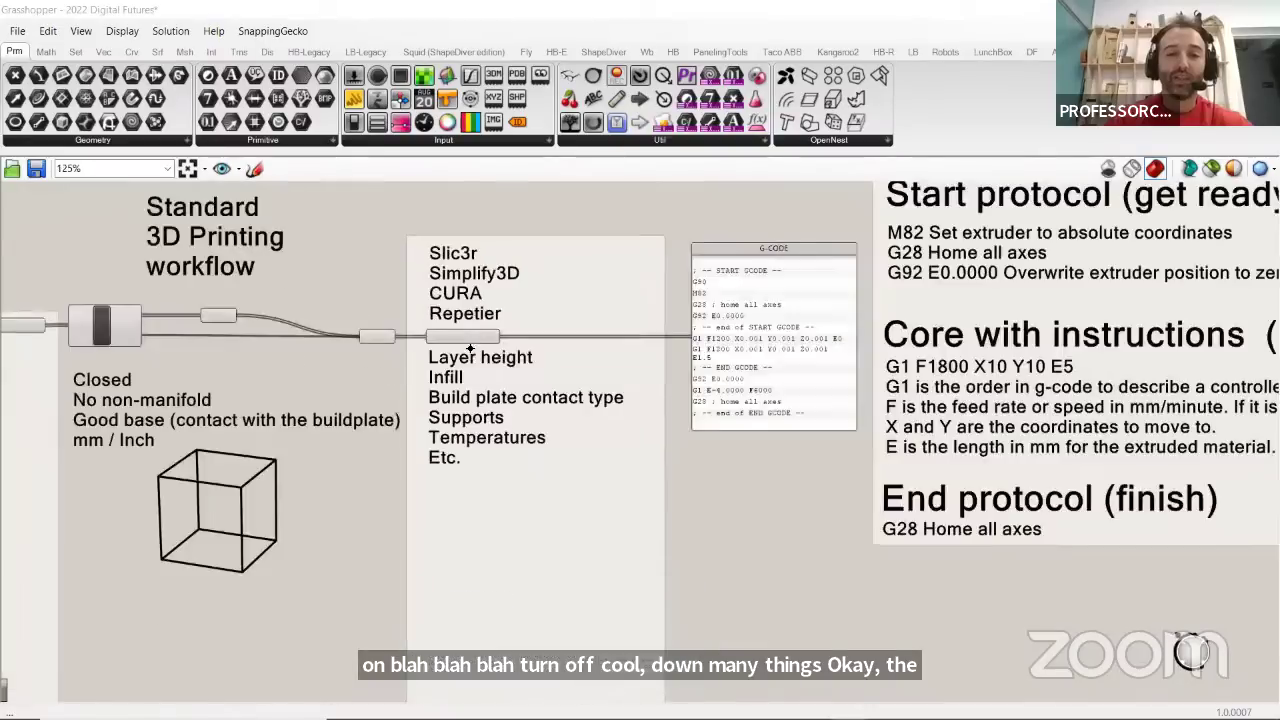
click(810, 342)
drag(1000, 350, 914, 311)
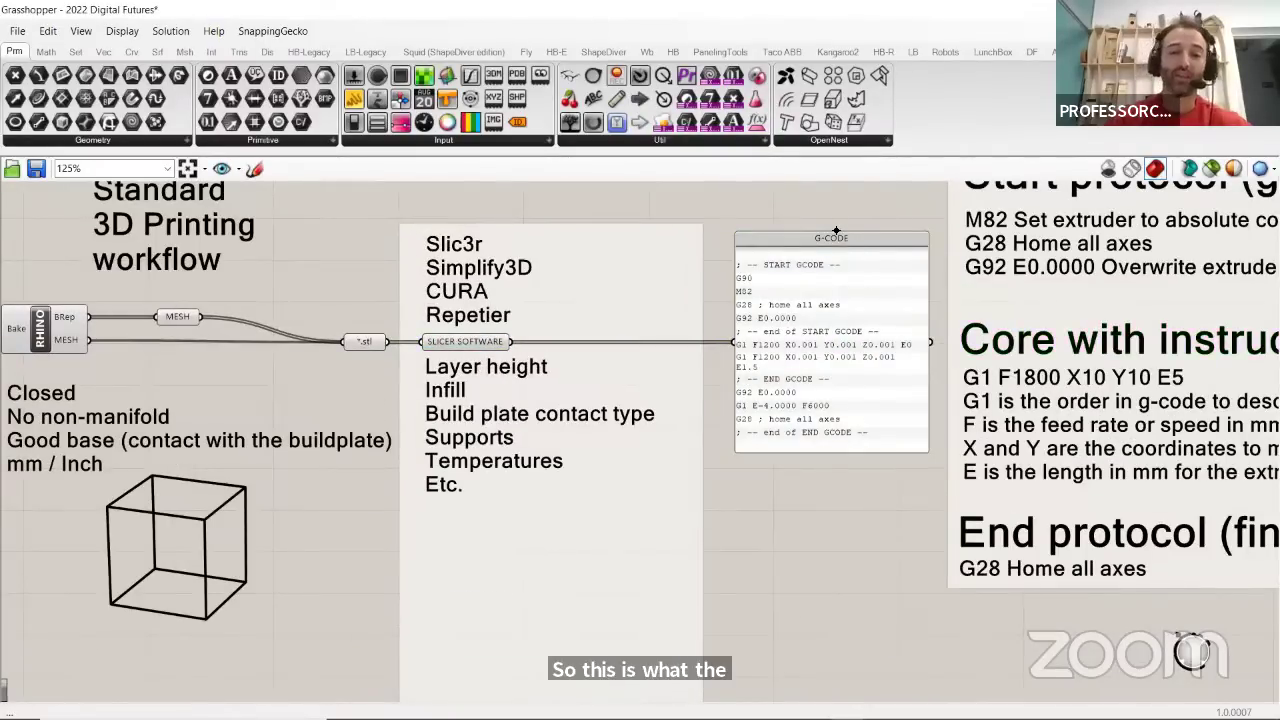
scroll(837, 231, down, 5)
scroll(488, 477, up, 7)
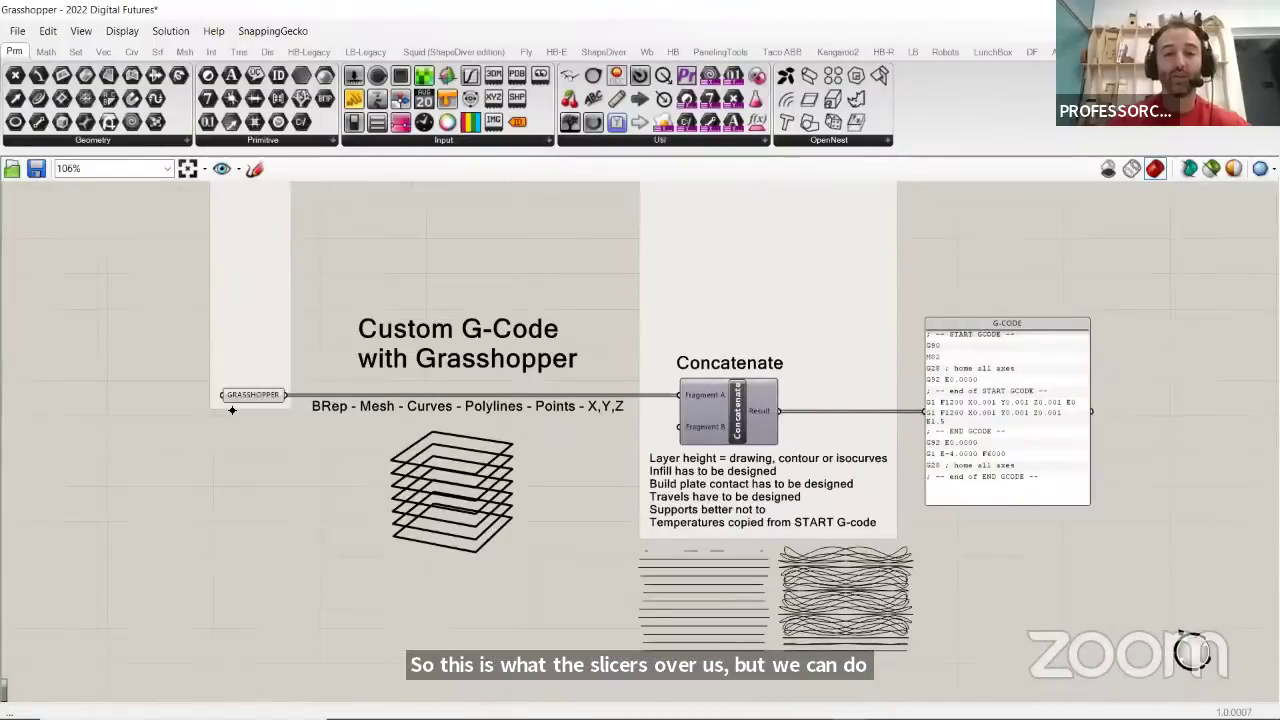
Trace the custom G-code workflow from the GRASSHOPPER parameter through Concatenate to its G-CODE panel
click(270, 390)
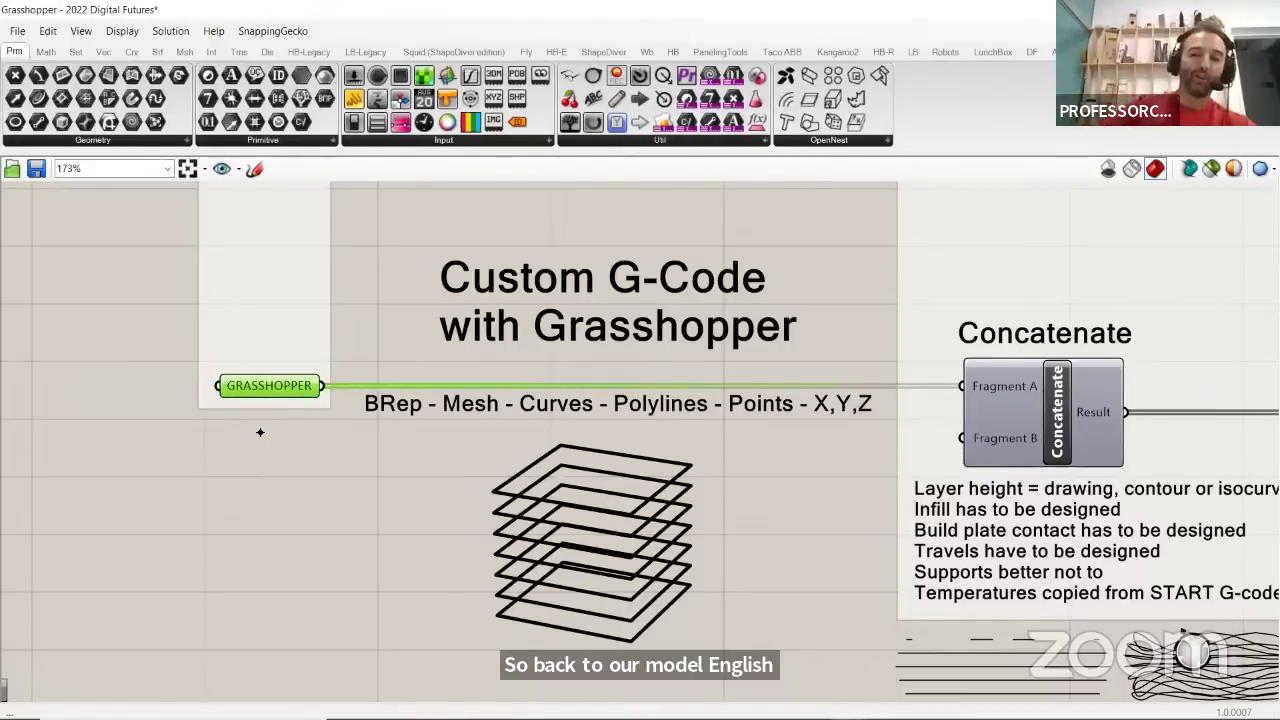
scroll(258, 436, down, 5)
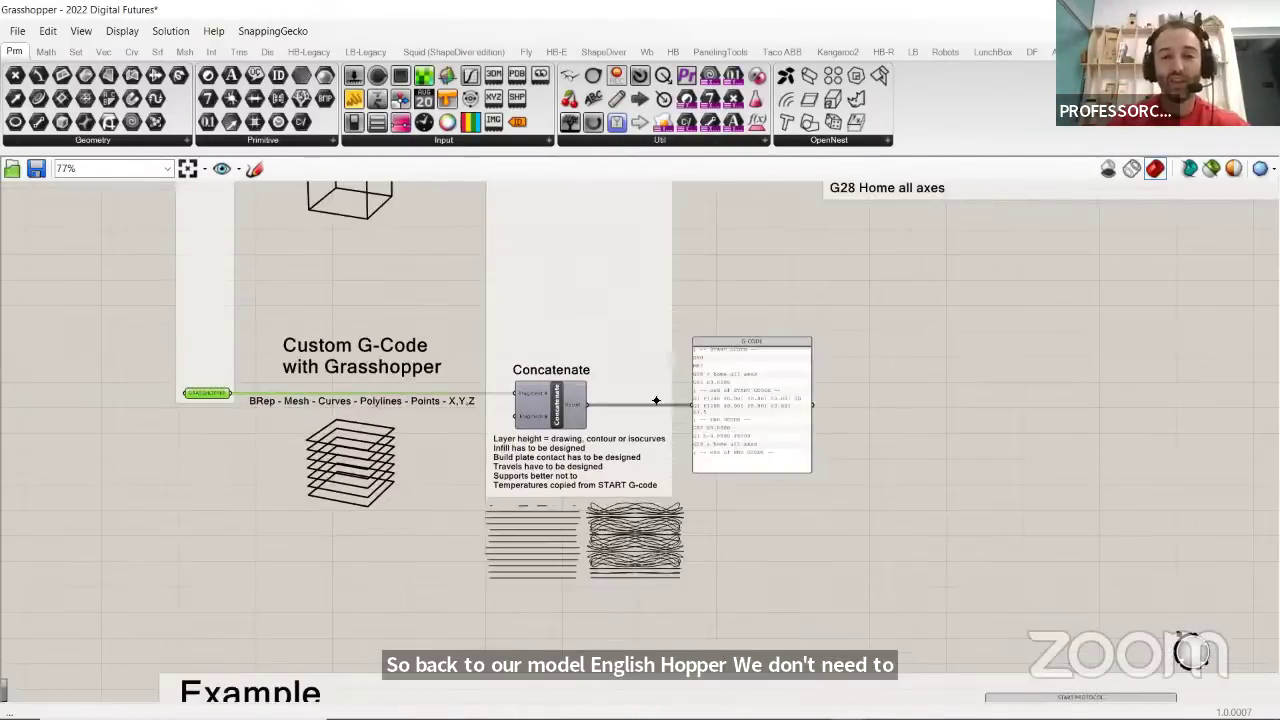
click(752, 397)
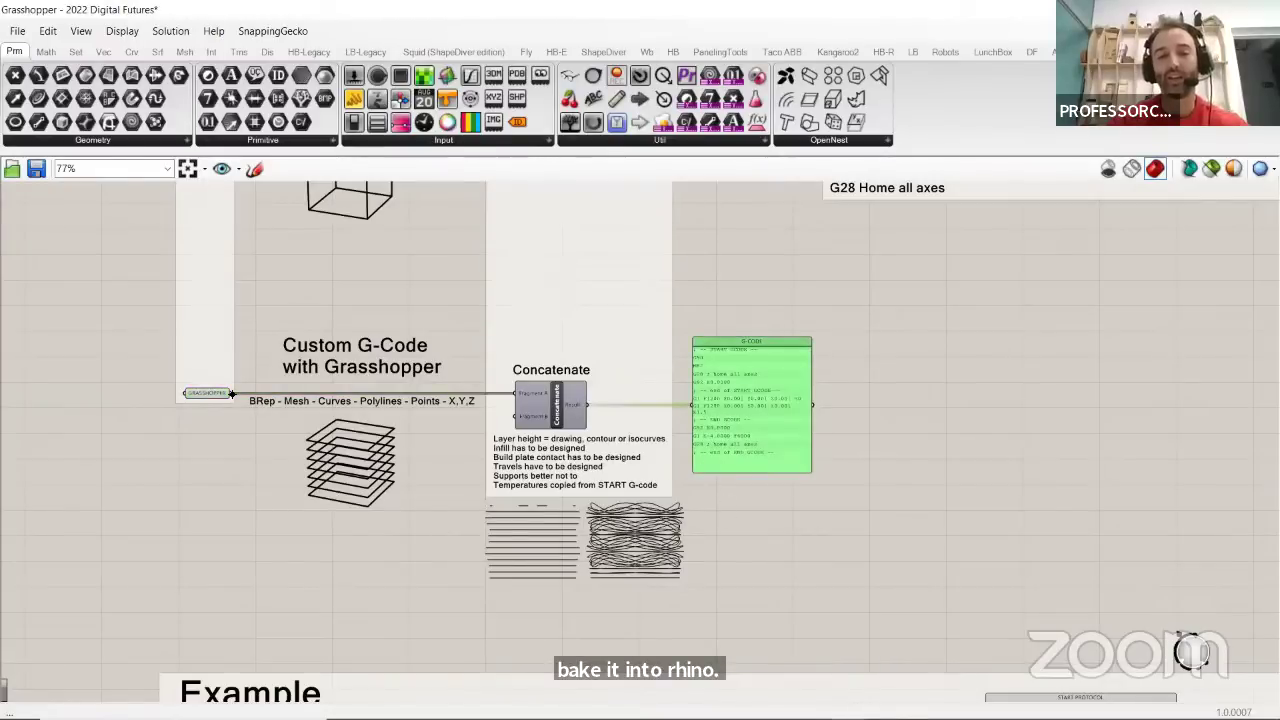
scroll(233, 395, up, 4)
click(466, 424)
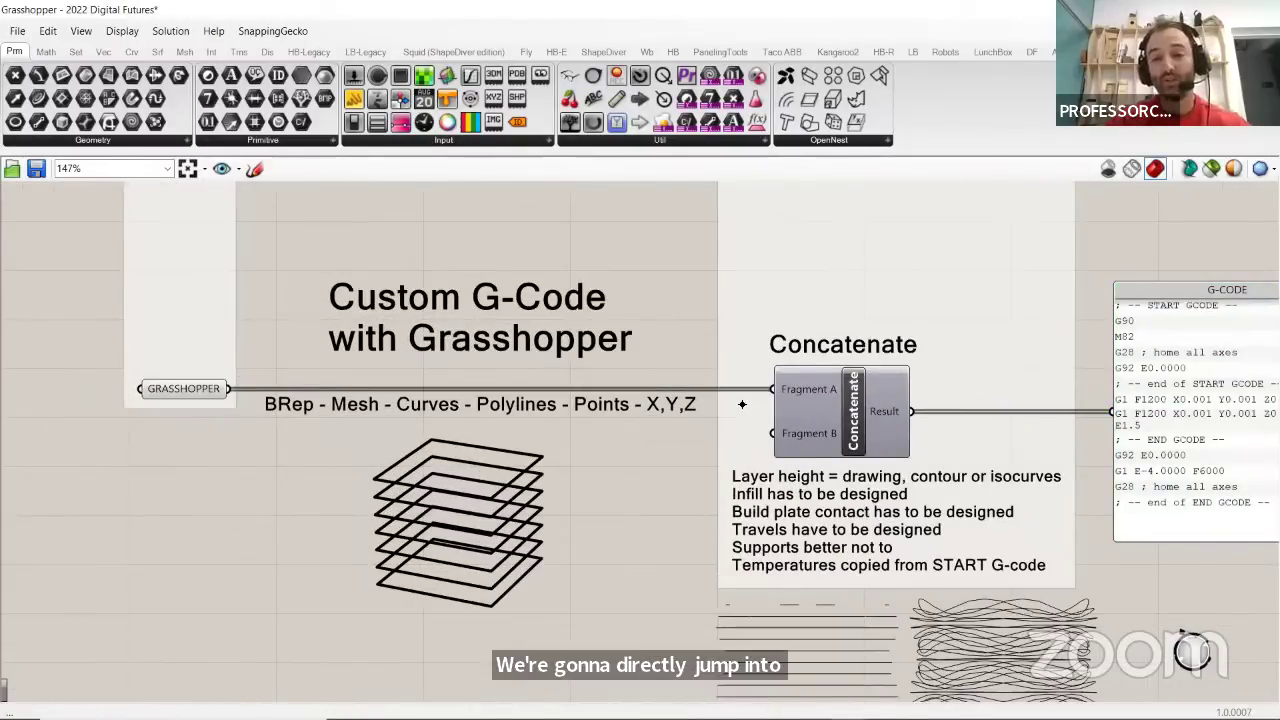
Inspect the Concatenate component and find where it is located among the component categories
scroll(864, 420, up, 5)
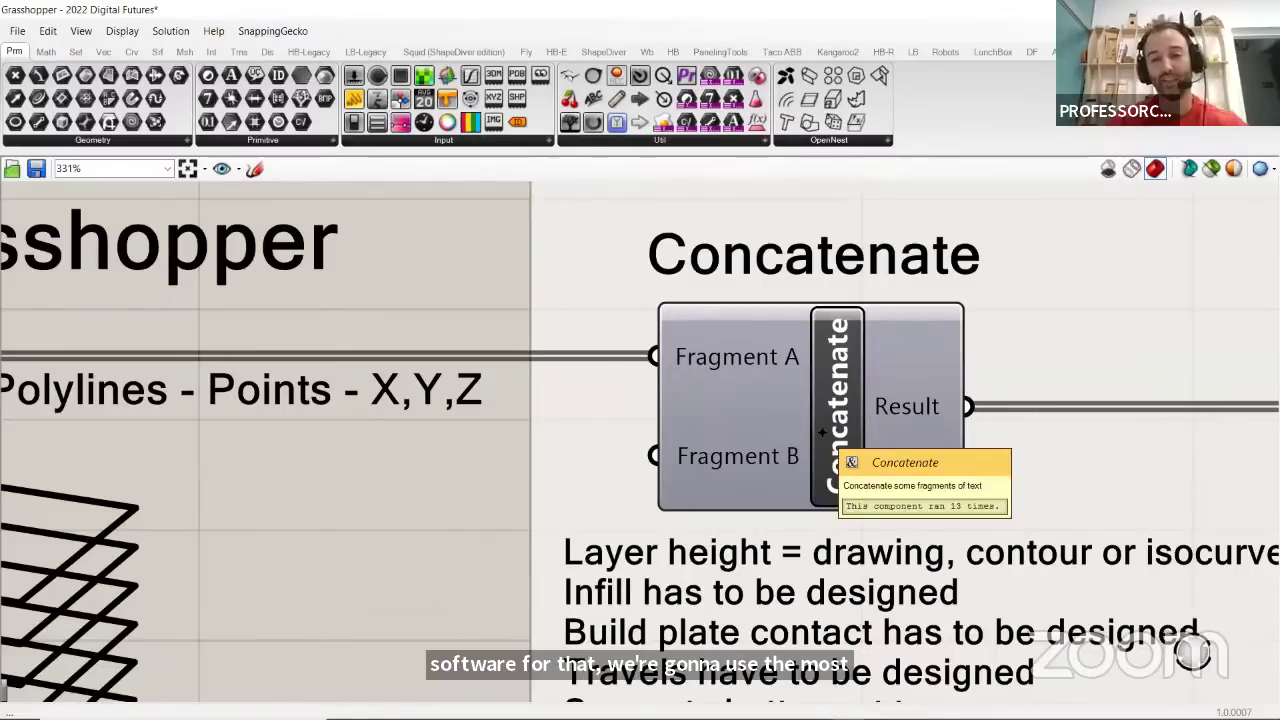
click(836, 430)
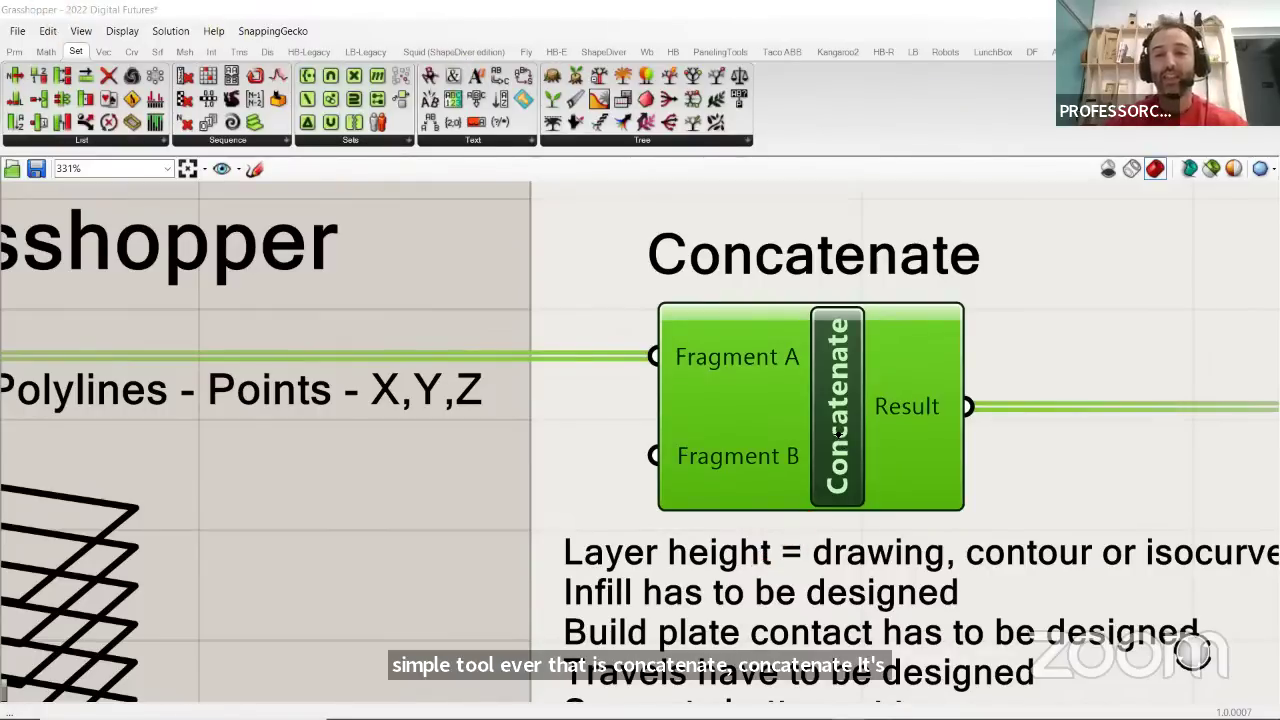
scroll(520, 528, down, 3)
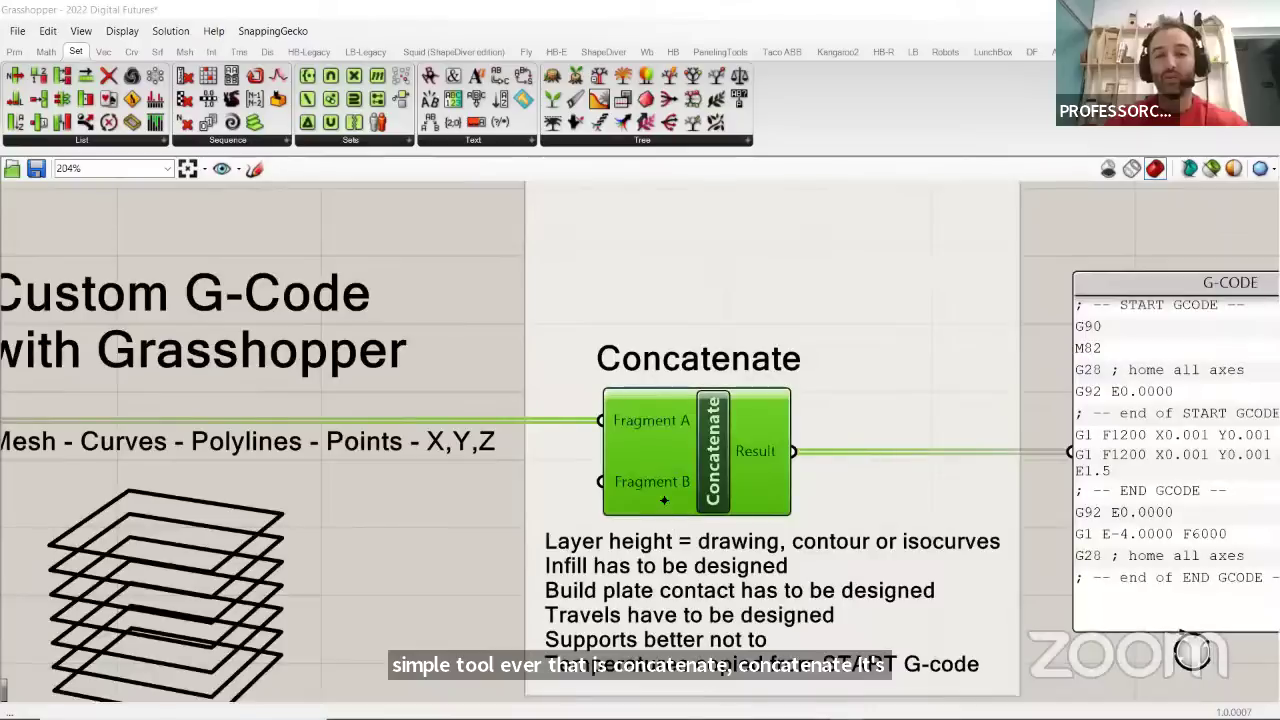
click(518, 544)
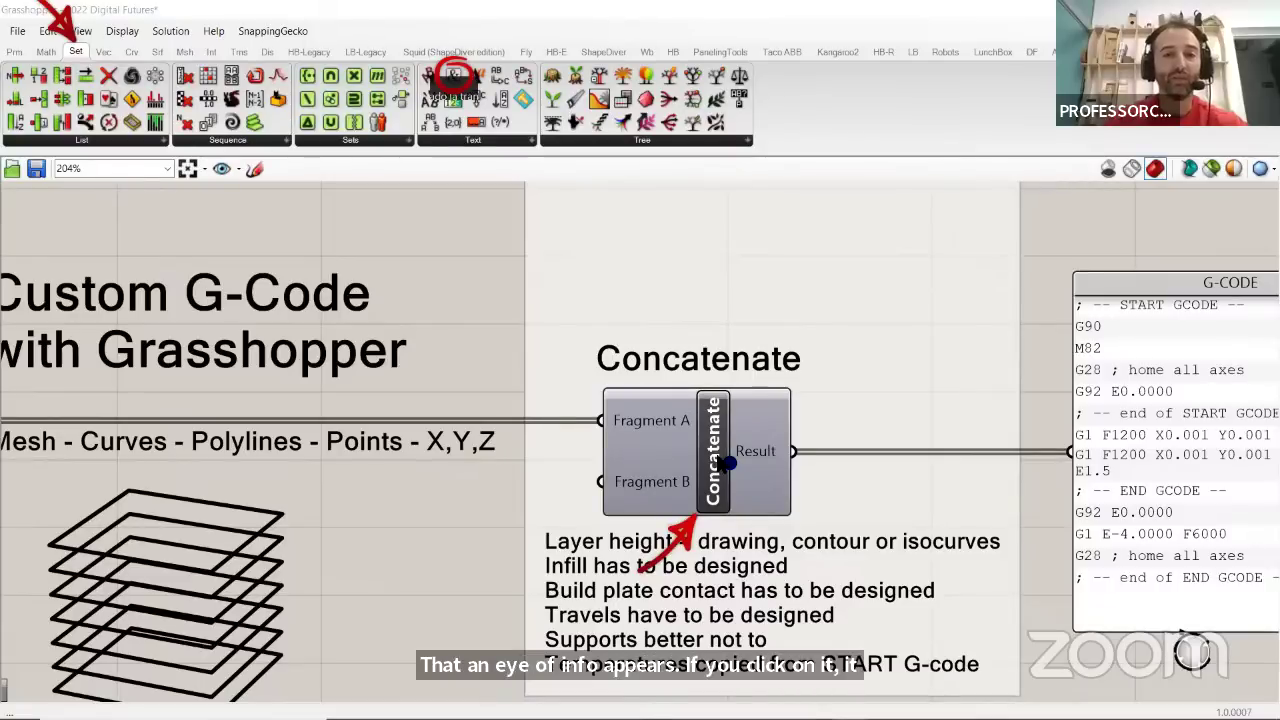
scroll(718, 276, down, 3)
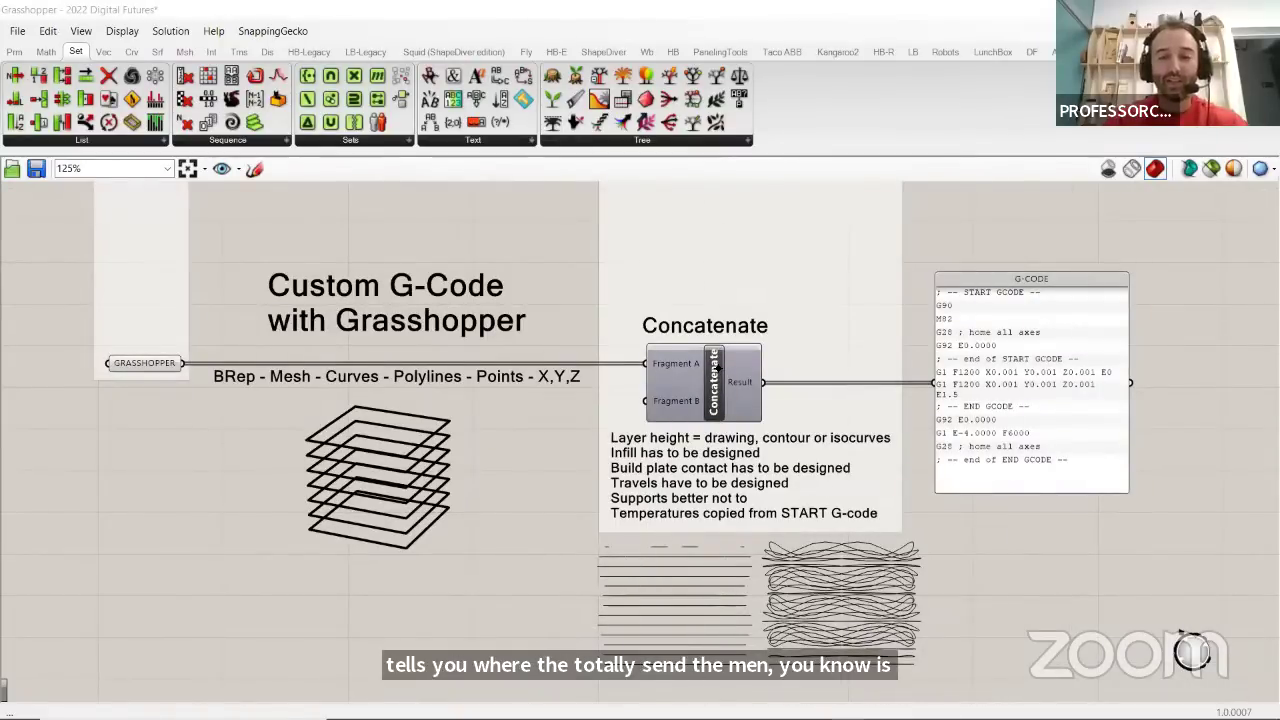
click(712, 355)
click(469, 381)
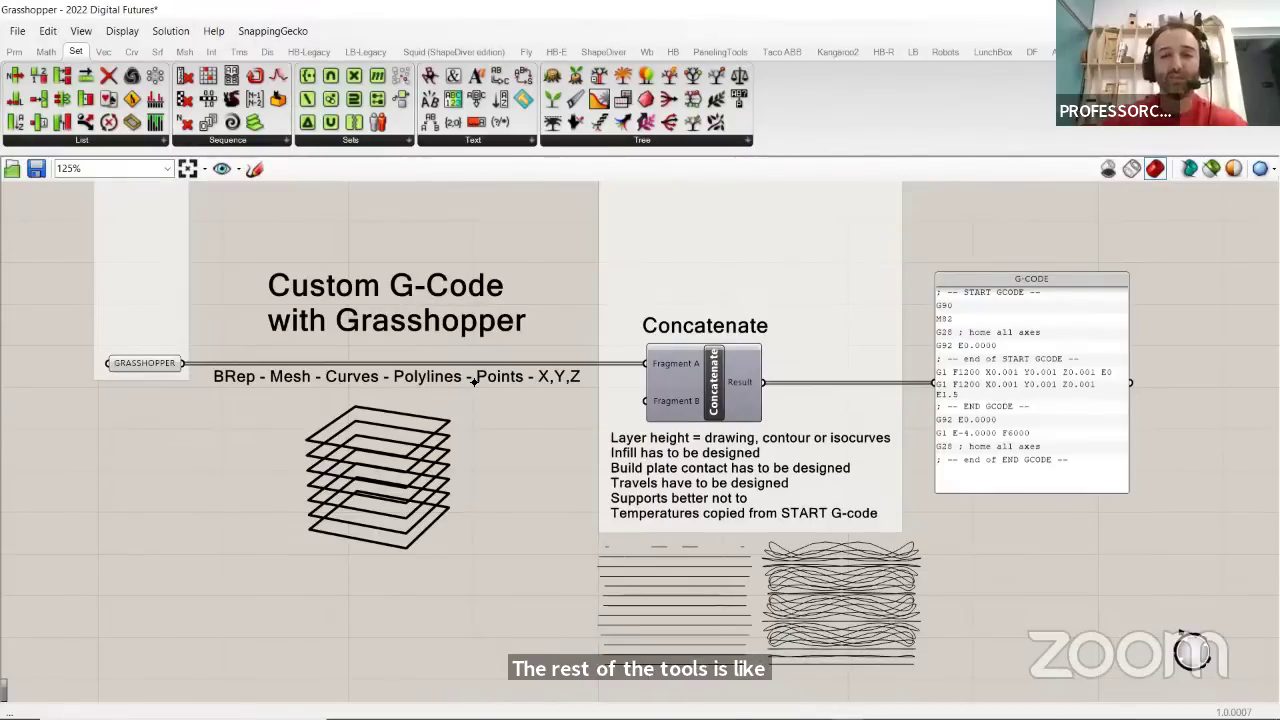
click(714, 382)
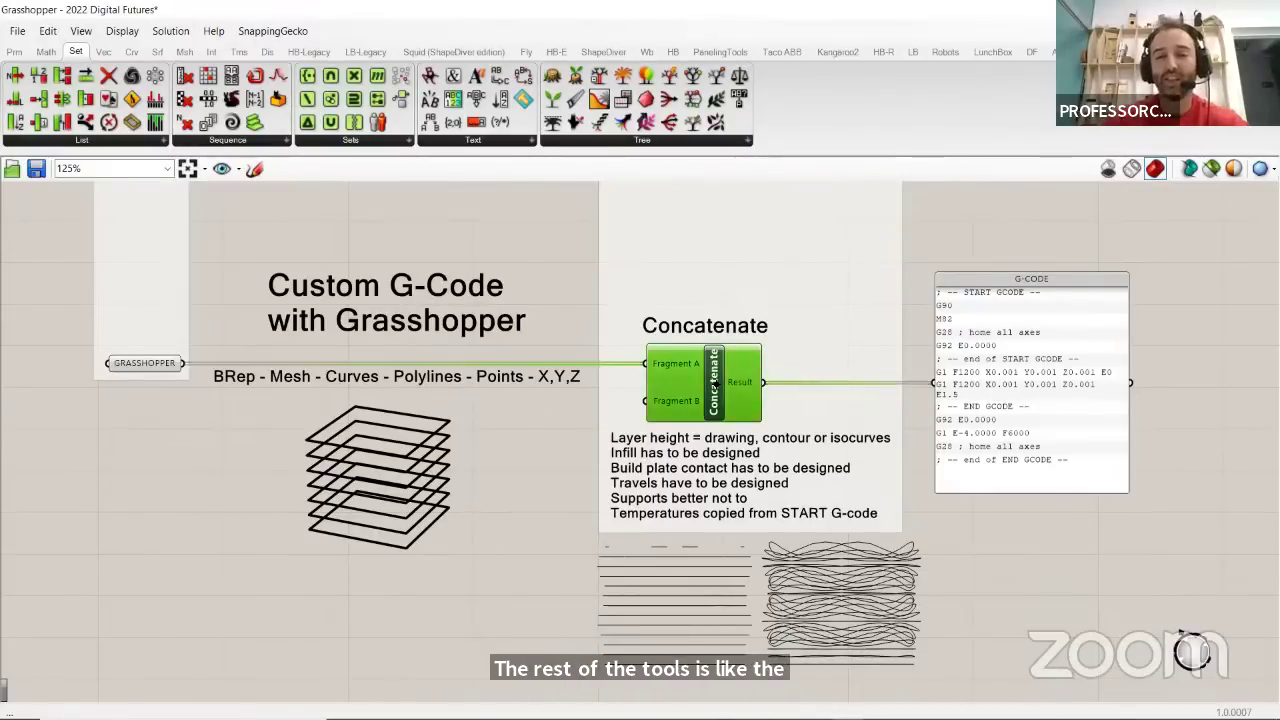
click(538, 448)
Underline BRep, Mesh, Curves, Polylines and Points with sketch strokes and draw a closing bracket after Points
scroll(156, 370, up, 3)
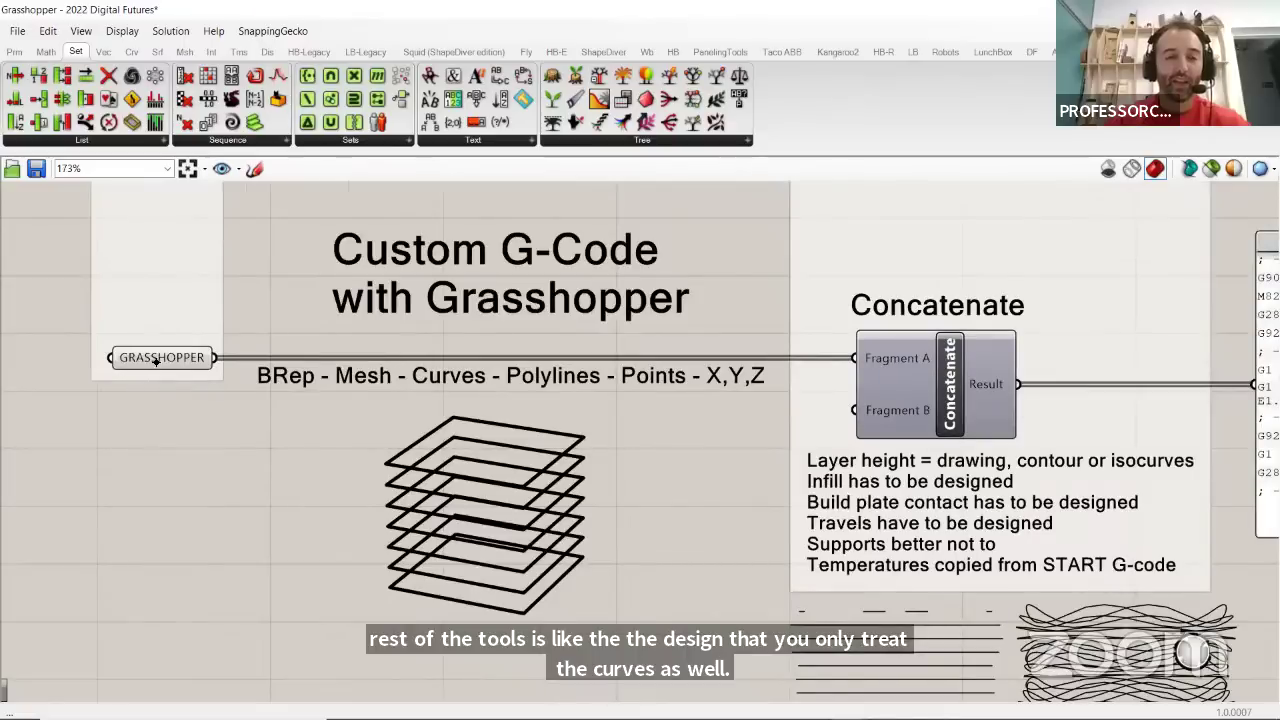
click(156, 362)
click(272, 426)
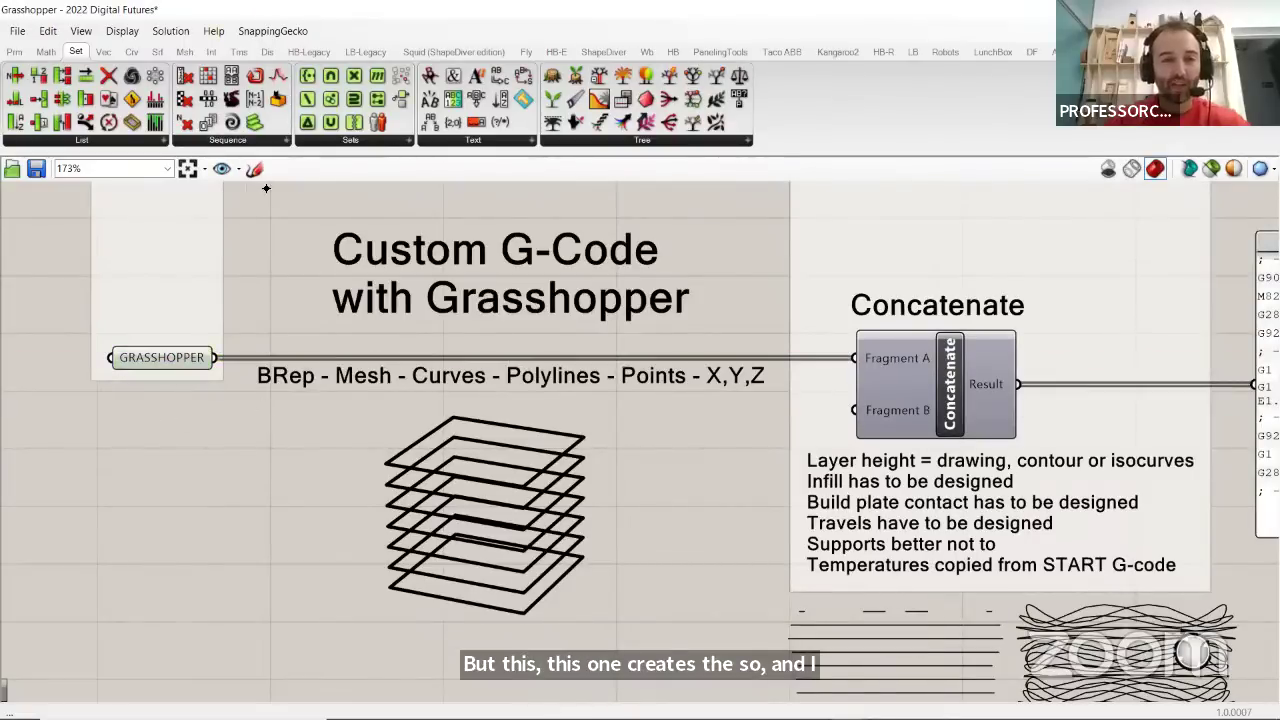
click(254, 168)
drag(260, 395, 680, 394)
drag(693, 338, 695, 410)
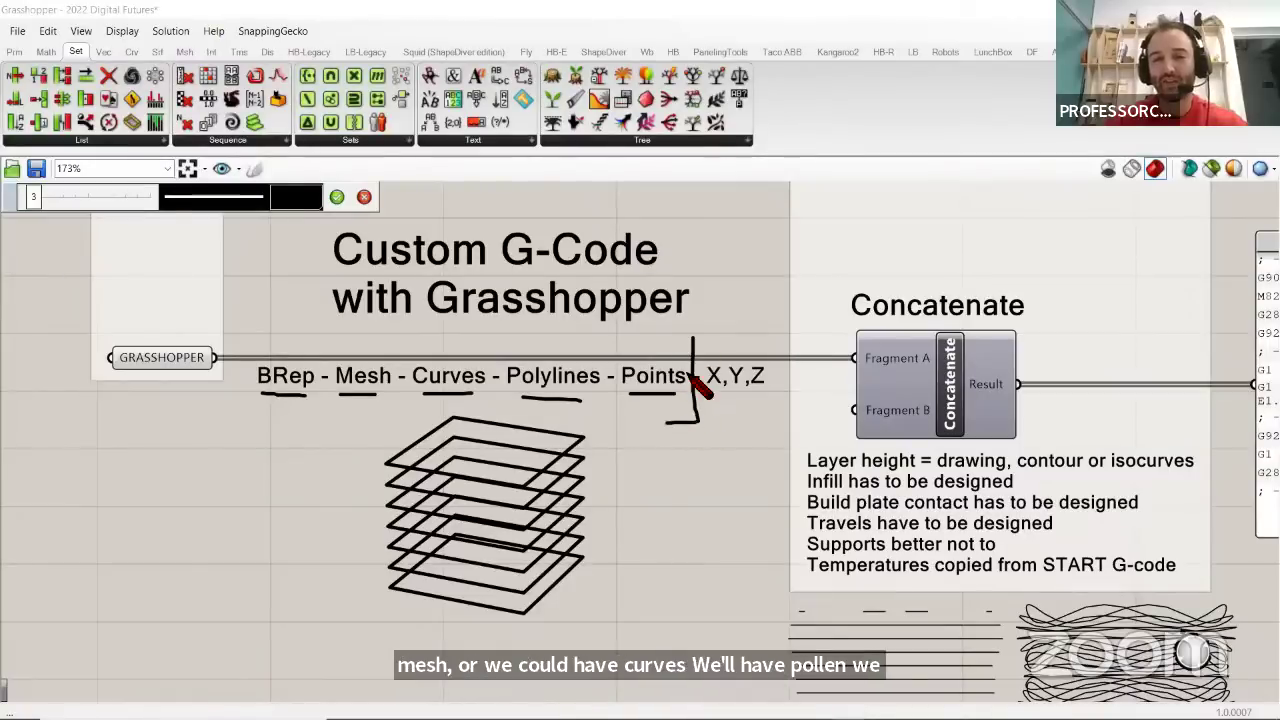
drag(693, 341, 667, 341)
Sketch arrows from the bracket to X,Y,Z, on to Concatenate and to the G-CODE panel, bracket BRep, and discard the sketch
mouse_move(697, 421)
mouse_down()
mouse_move(667, 421)
mouse_move(812, 390)
mouse_move(822, 420)
mouse_move(855, 440)
mouse_up()
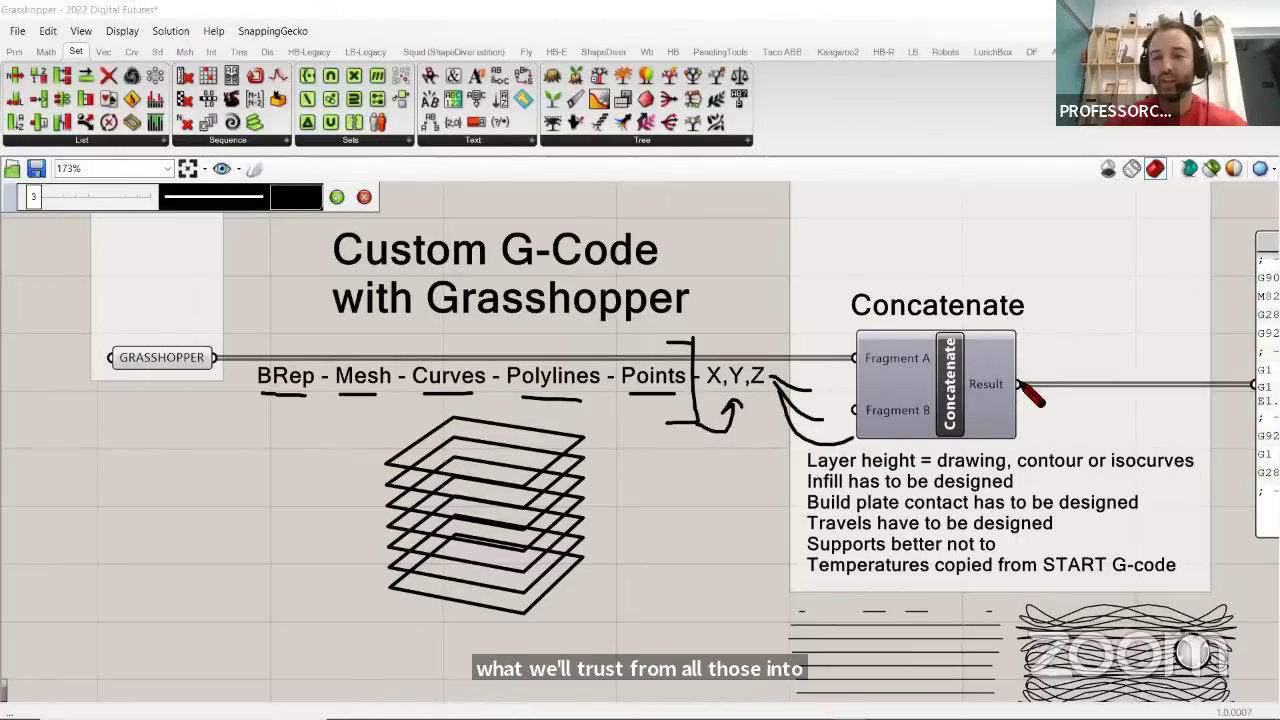
drag(1022, 388, 1193, 386)
drag(1160, 377, 1193, 386)
scroll(875, 410, down, 3)
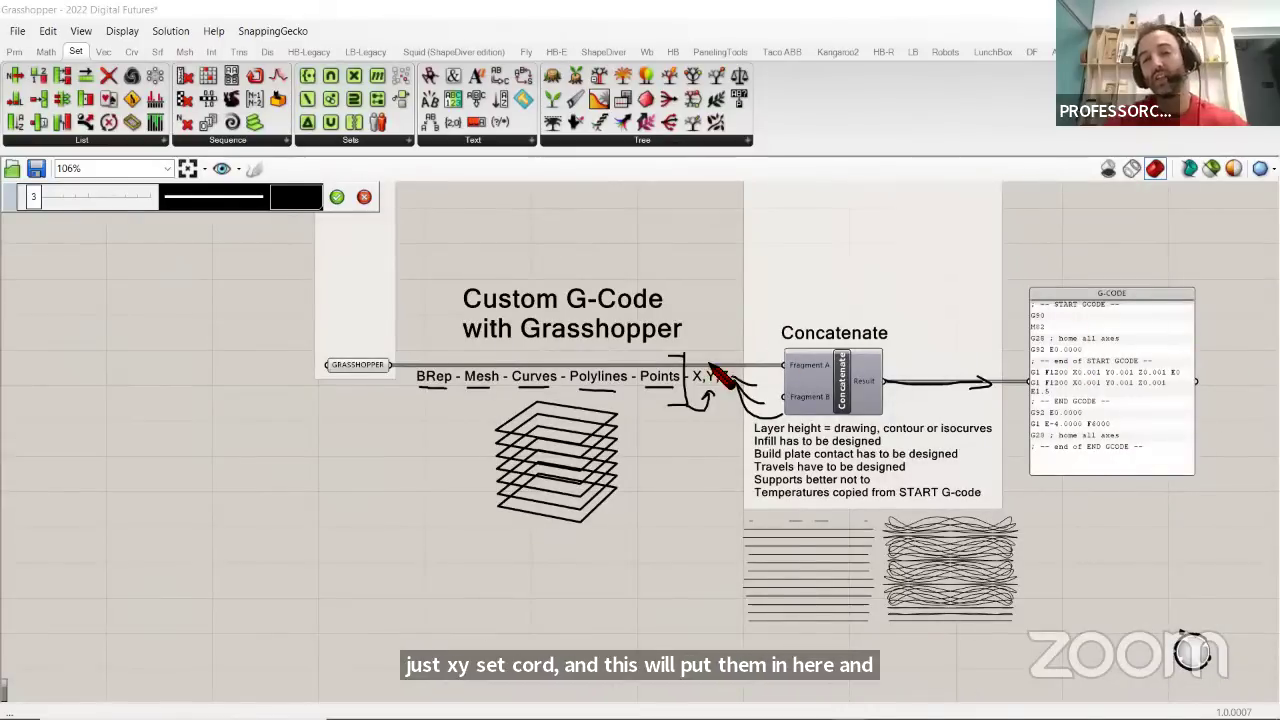
scroll(445, 345, up, 4)
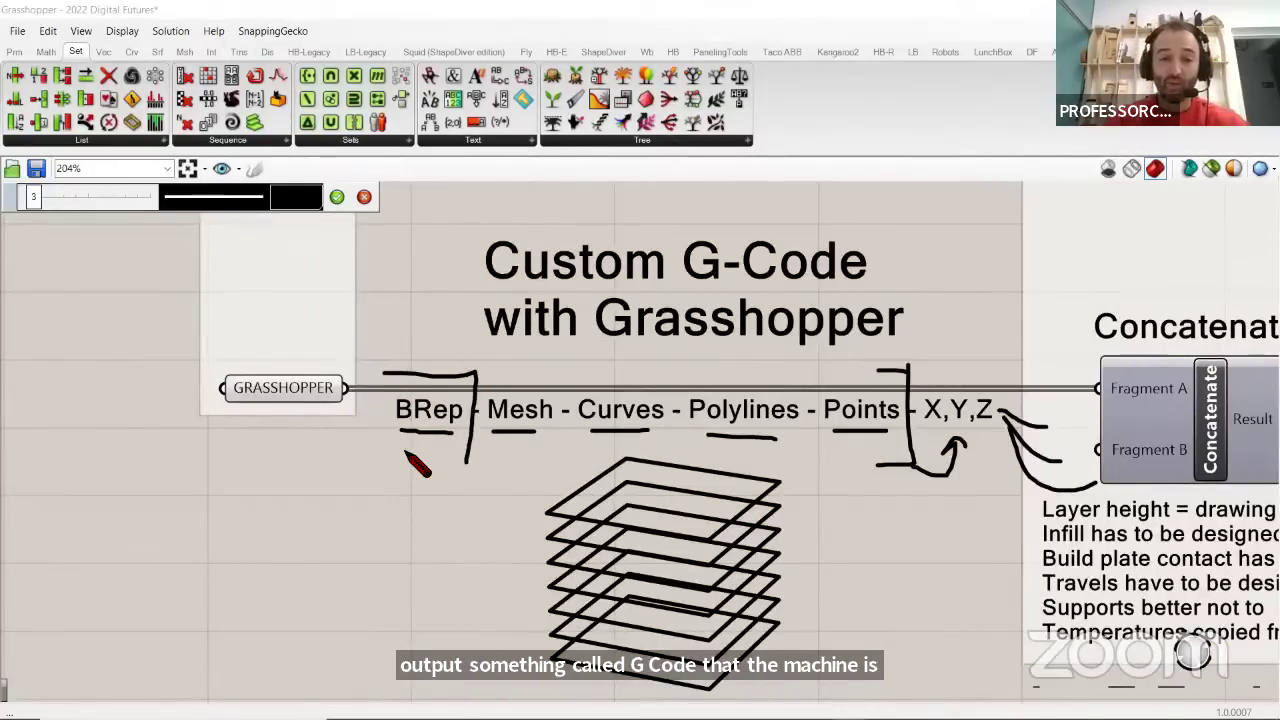
click(364, 196)
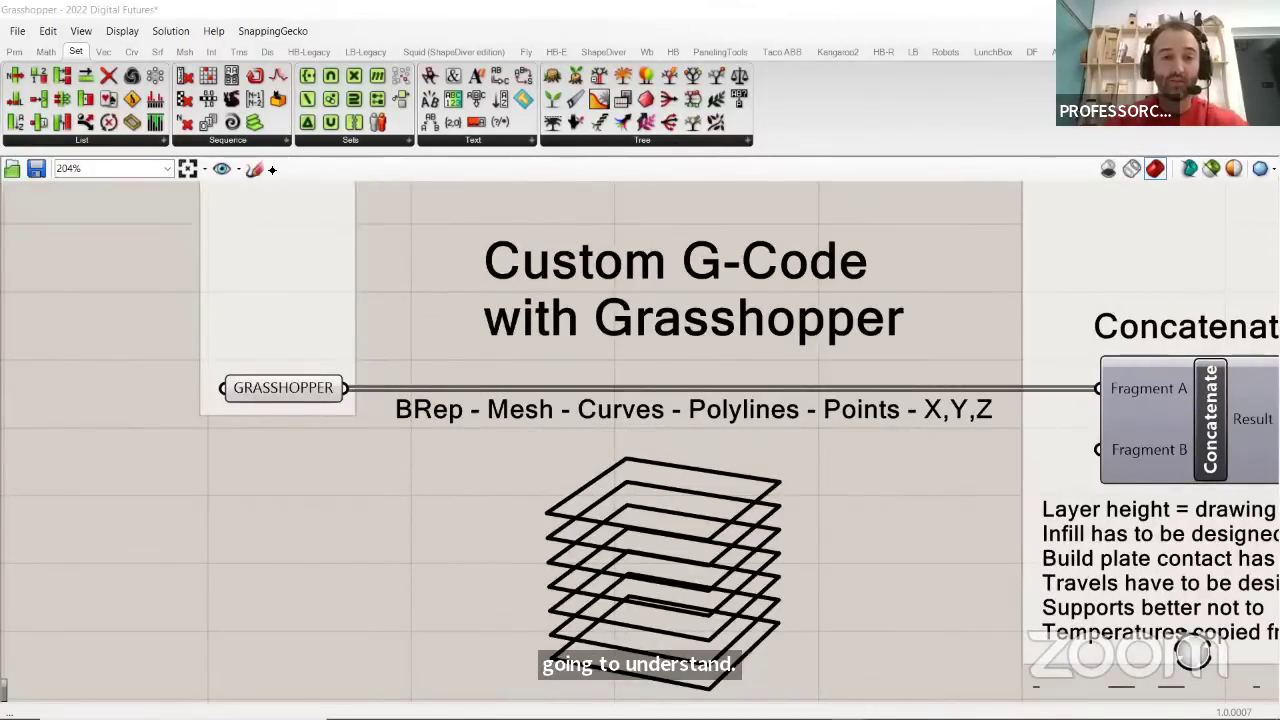
Sketch a bracket over BRep and chain arrows from it to Curves, Polylines, Points and X,Y,Z
click(254, 168)
mouse_move(400, 405)
mouse_down()
mouse_move(463, 378)
mouse_move(458, 392)
mouse_move(455, 382)
mouse_up()
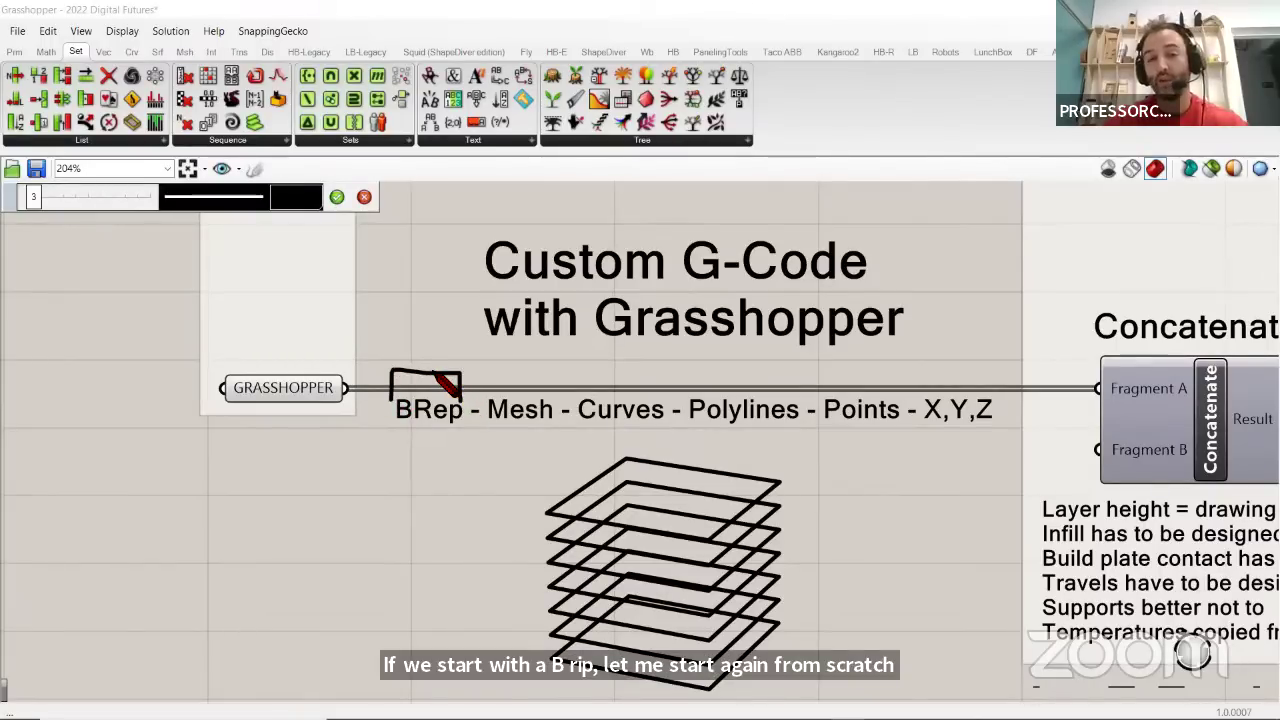
mouse_move(436, 375)
mouse_down()
mouse_move(531, 358)
mouse_move(607, 379)
mouse_move(636, 362)
mouse_move(733, 378)
mouse_up()
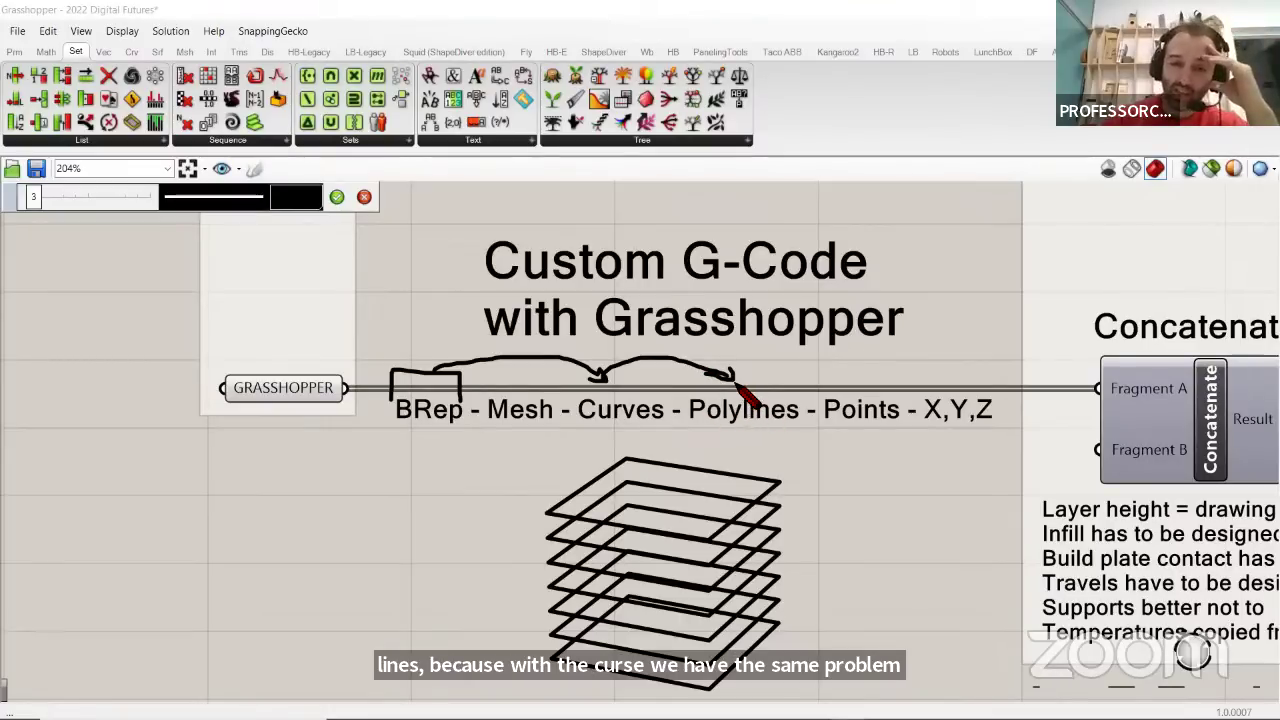
mouse_move(737, 379)
mouse_down()
mouse_move(845, 373)
mouse_move(829, 384)
mouse_move(937, 366)
mouse_move(954, 382)
mouse_up()
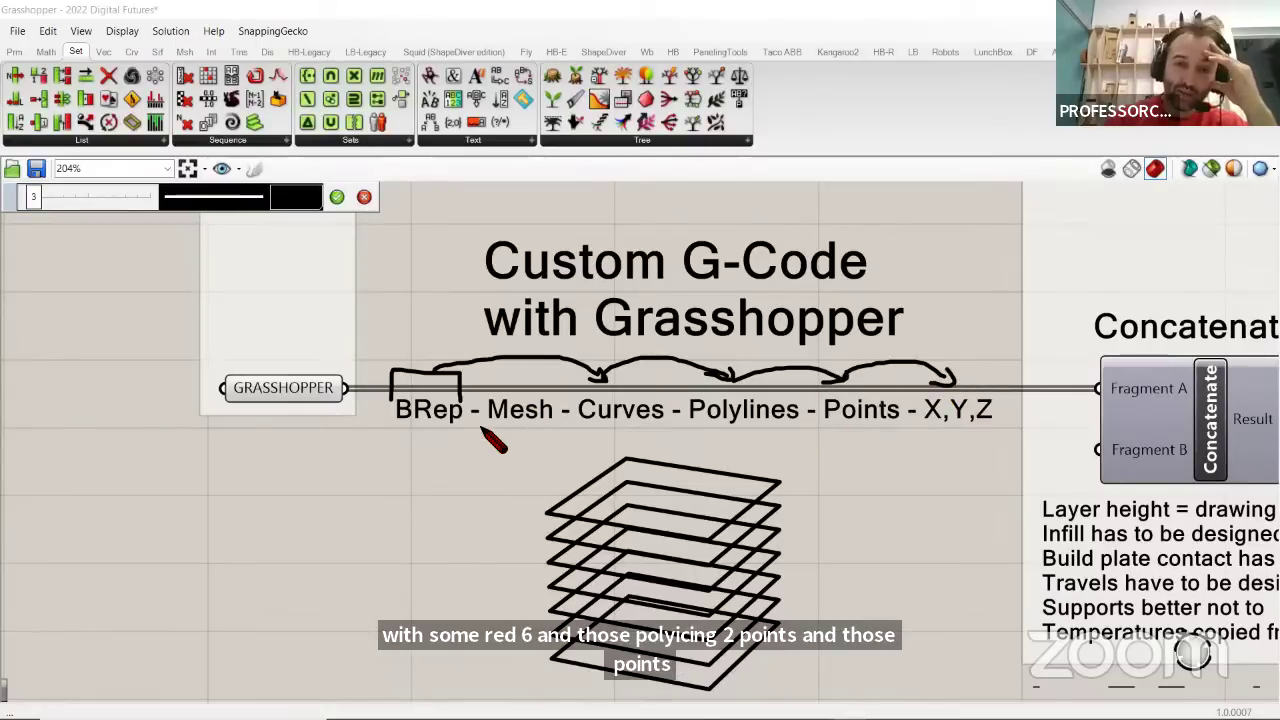
Sketch a bracket under Mesh with arrows through Polylines and Points to X,Y,Z, and circle X,Y,Z
mouse_move(480, 421)
mouse_down()
mouse_move(492, 436)
mouse_move(557, 434)
mouse_move(560, 418)
mouse_up()
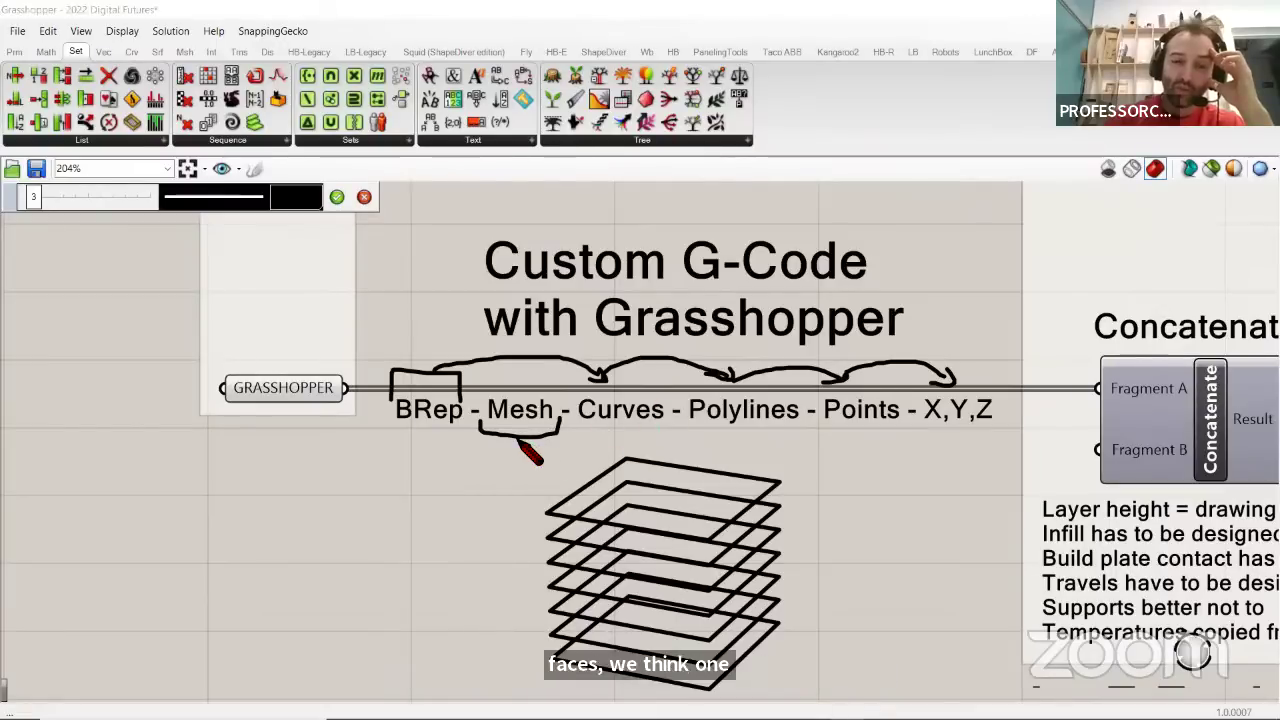
mouse_move(521, 438)
mouse_down()
mouse_move(613, 477)
mouse_move(700, 462)
mouse_move(731, 442)
mouse_up()
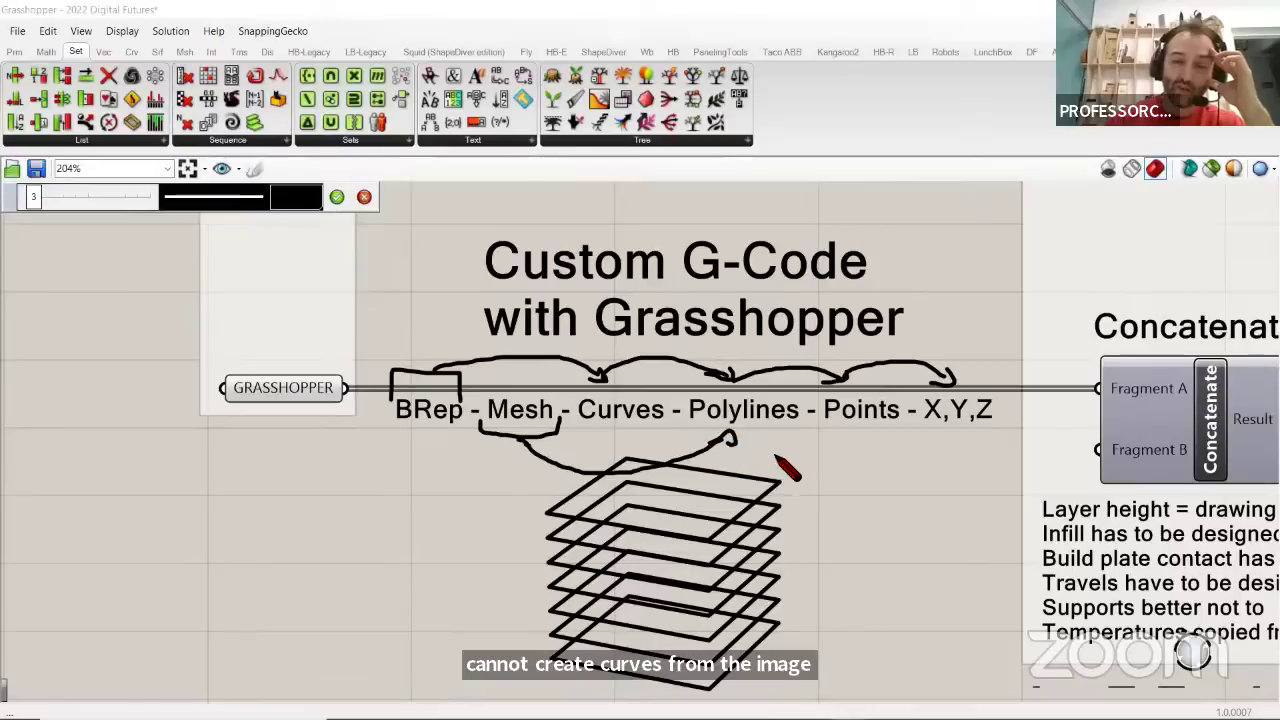
mouse_move(730, 433)
mouse_down()
mouse_move(850, 425)
mouse_move(908, 447)
mouse_move(985, 420)
mouse_up()
mouse_move(980, 352)
mouse_down()
mouse_move(937, 371)
mouse_move(1005, 440)
mouse_up()
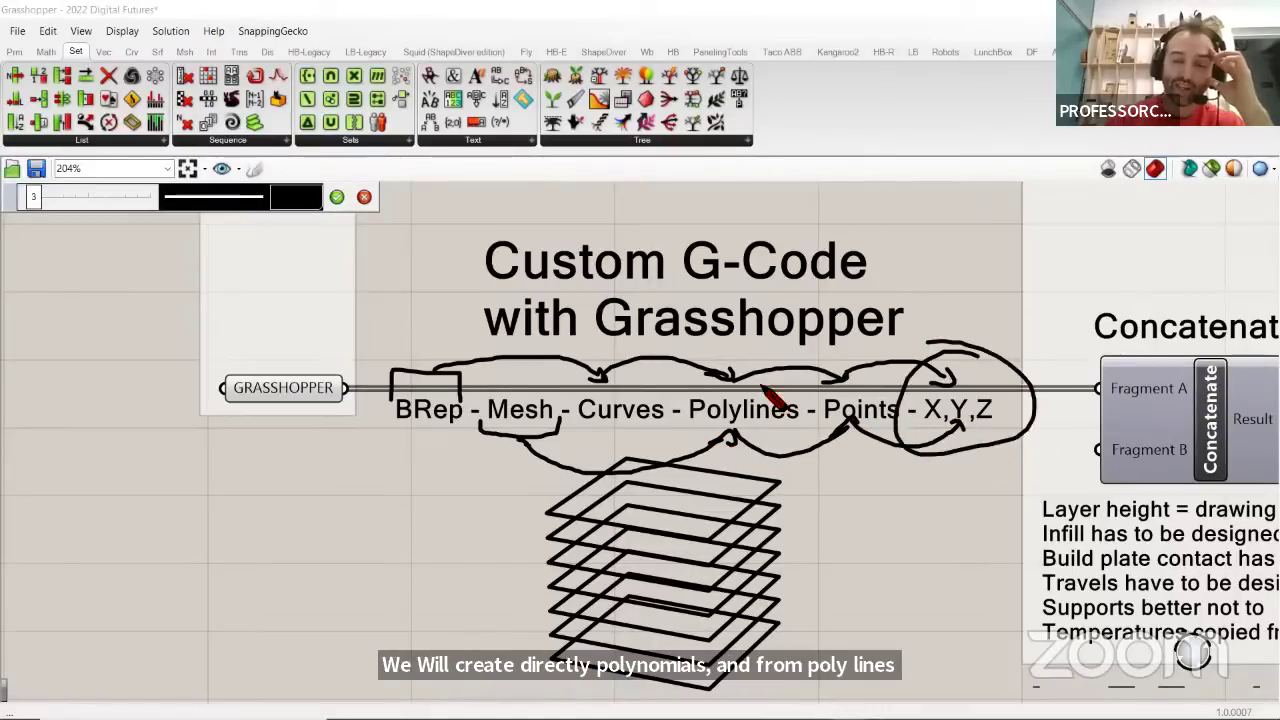
Circle the G-CODE panel's title with a sketch stroke and discard the whole sketch
scroll(605, 375, down, 5)
scroll(1068, 345, up, 3)
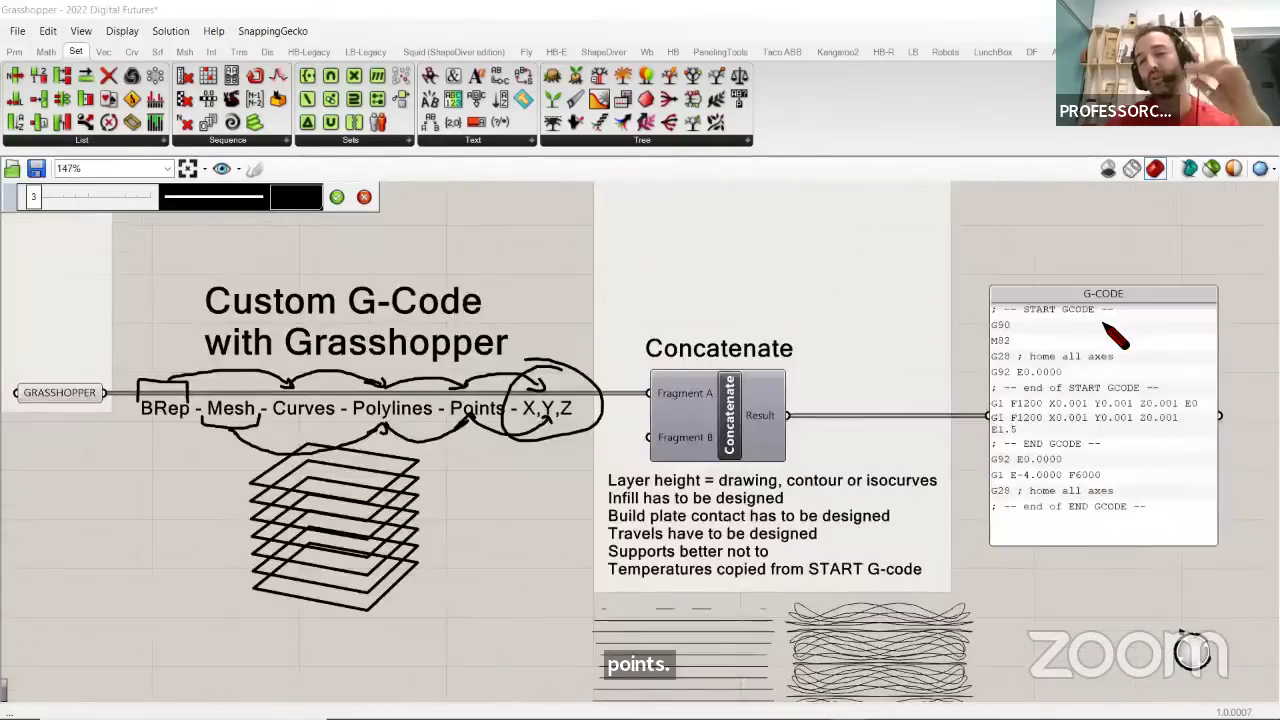
mouse_move(1145, 275)
mouse_down()
mouse_move(1053, 270)
mouse_move(1124, 323)
mouse_move(1068, 260)
mouse_up()
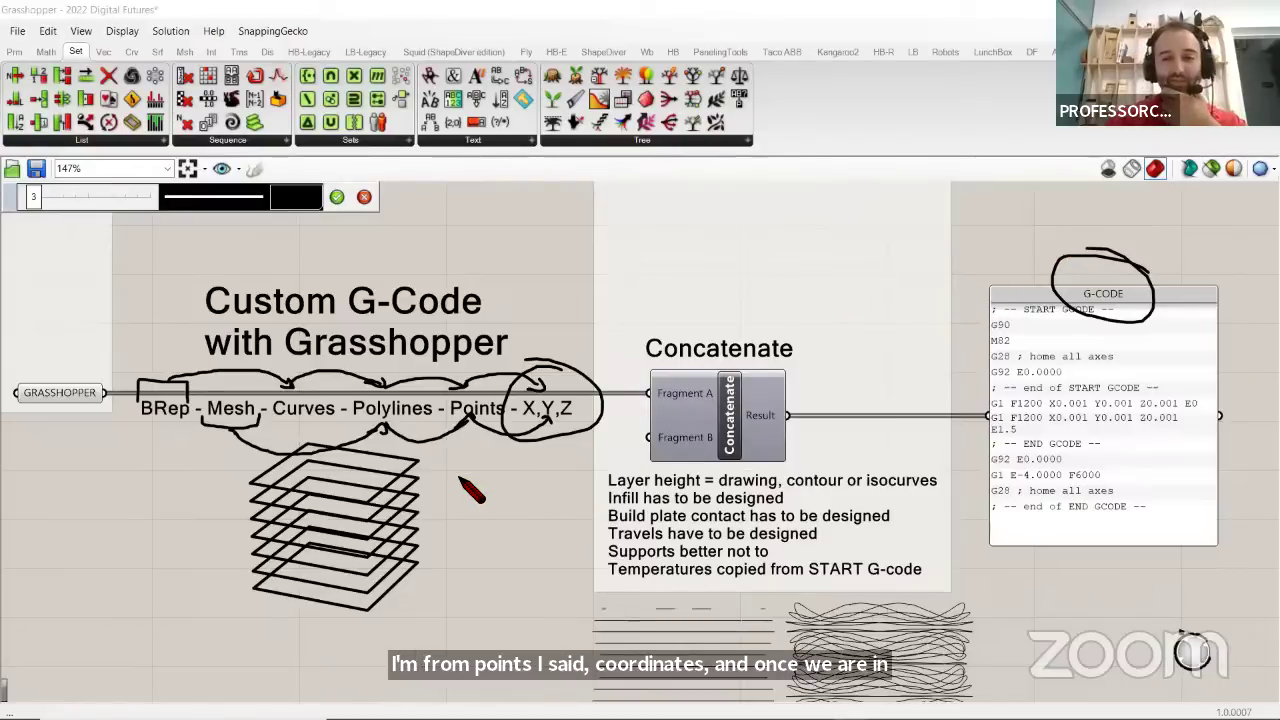
click(364, 196)
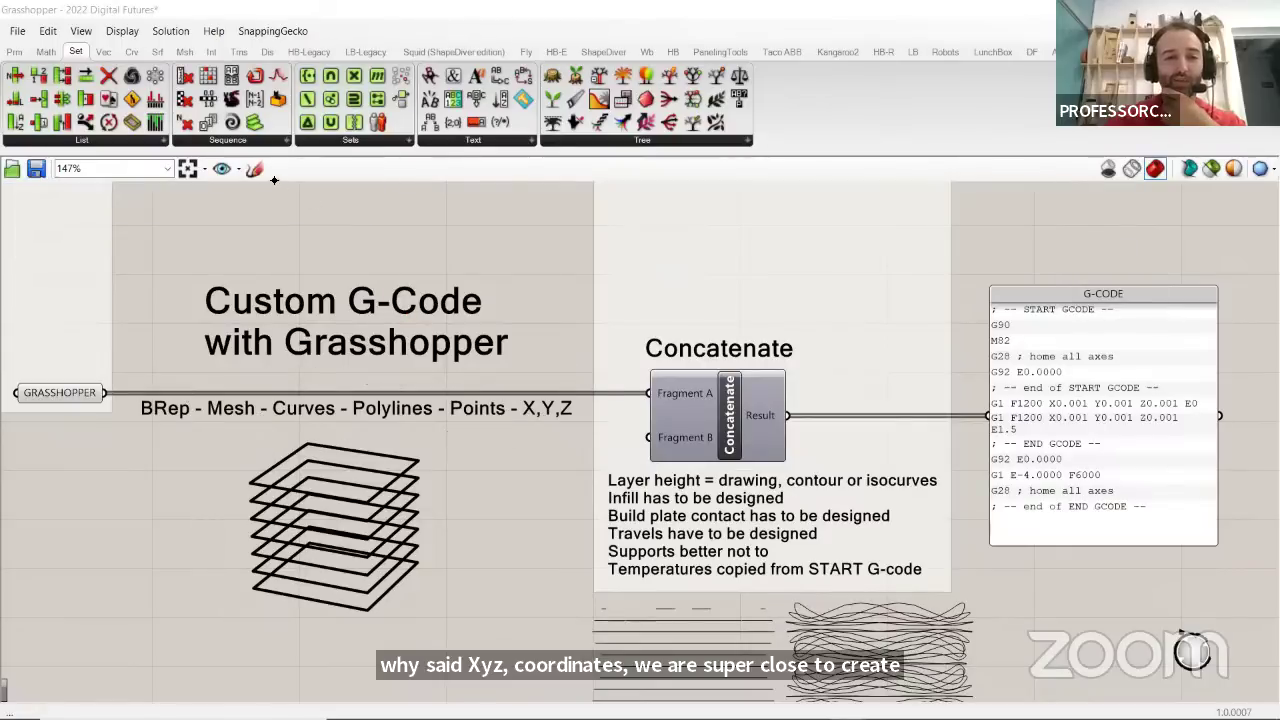
Examine the design notes below Concatenate against the parameter list of the standard 3D printing workflow
scroll(950, 556, up, 2)
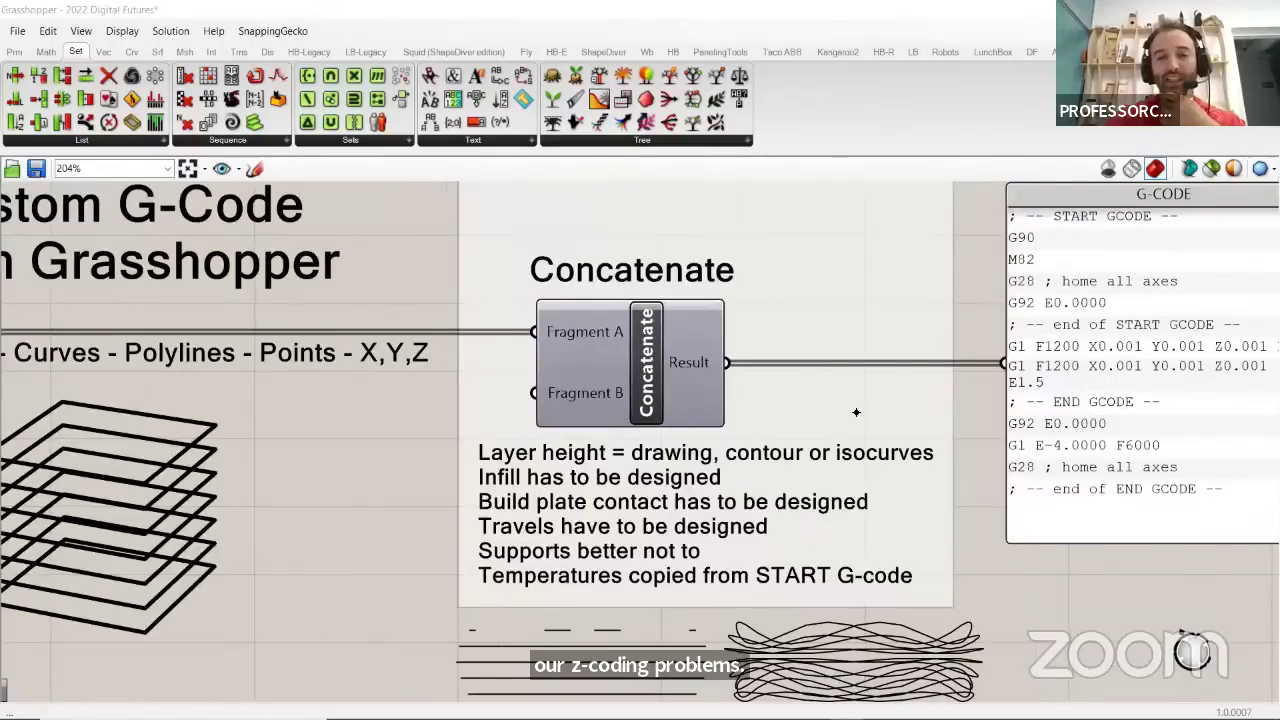
scroll(858, 413, down, 1)
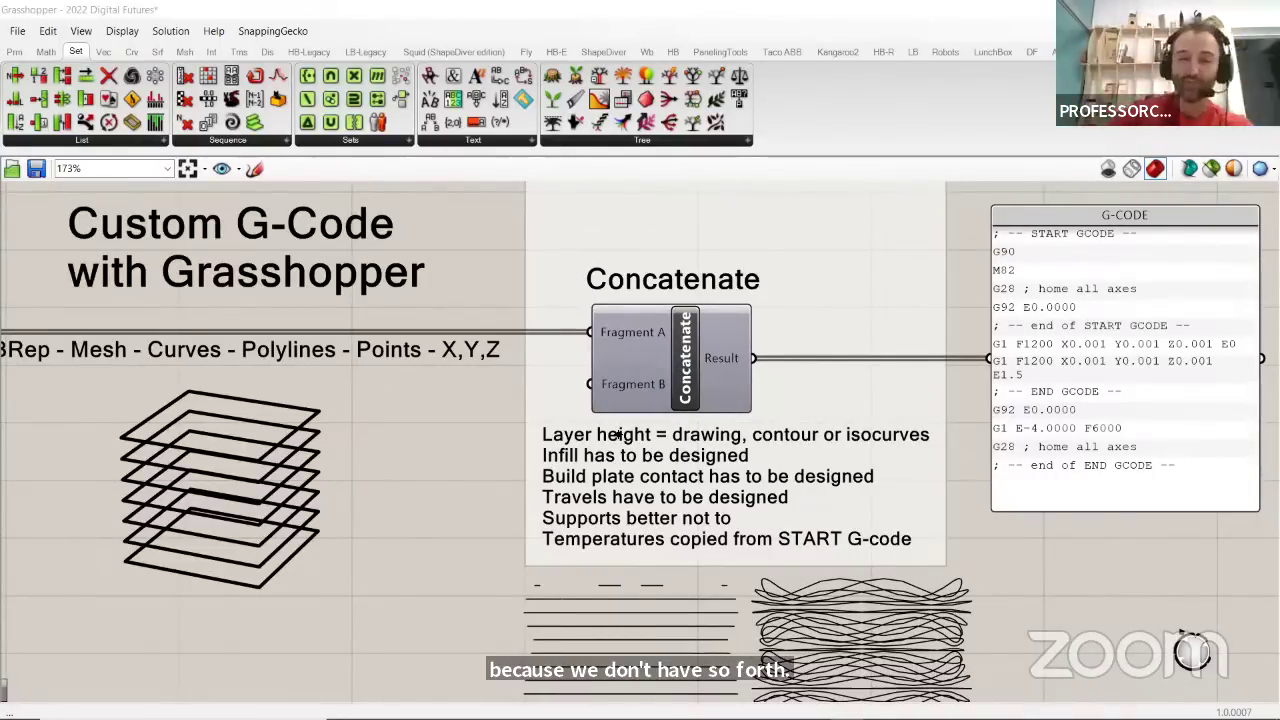
scroll(597, 467, down, 5)
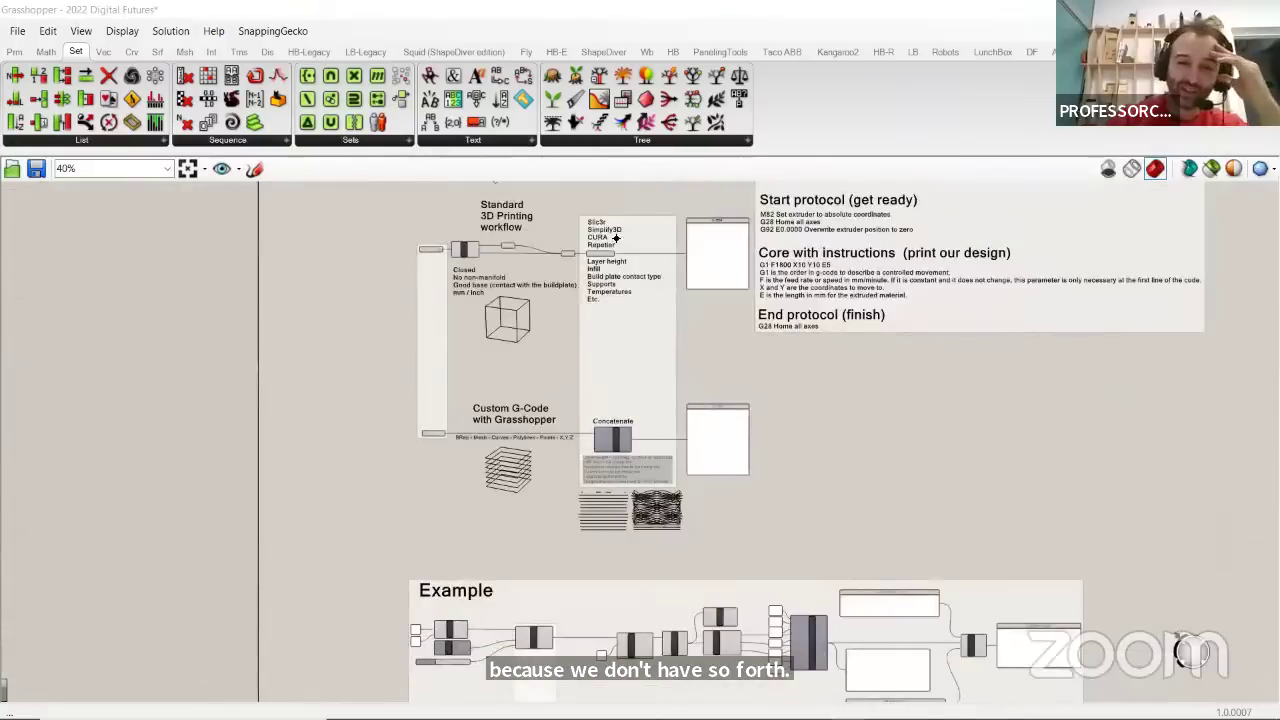
scroll(594, 291, up, 3)
scroll(594, 291, down, 1)
scroll(594, 291, down, 2)
scroll(466, 454, up, 5)
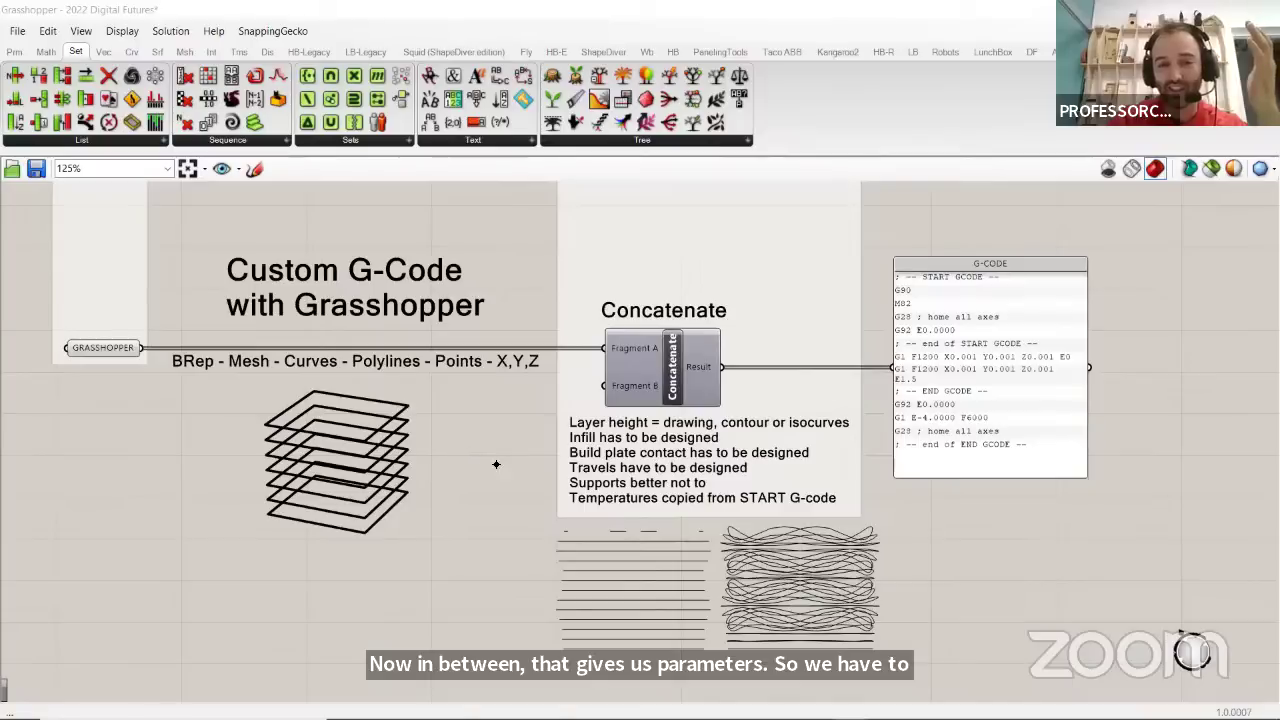
middle_click(466, 457)
scroll(560, 570, up, 2)
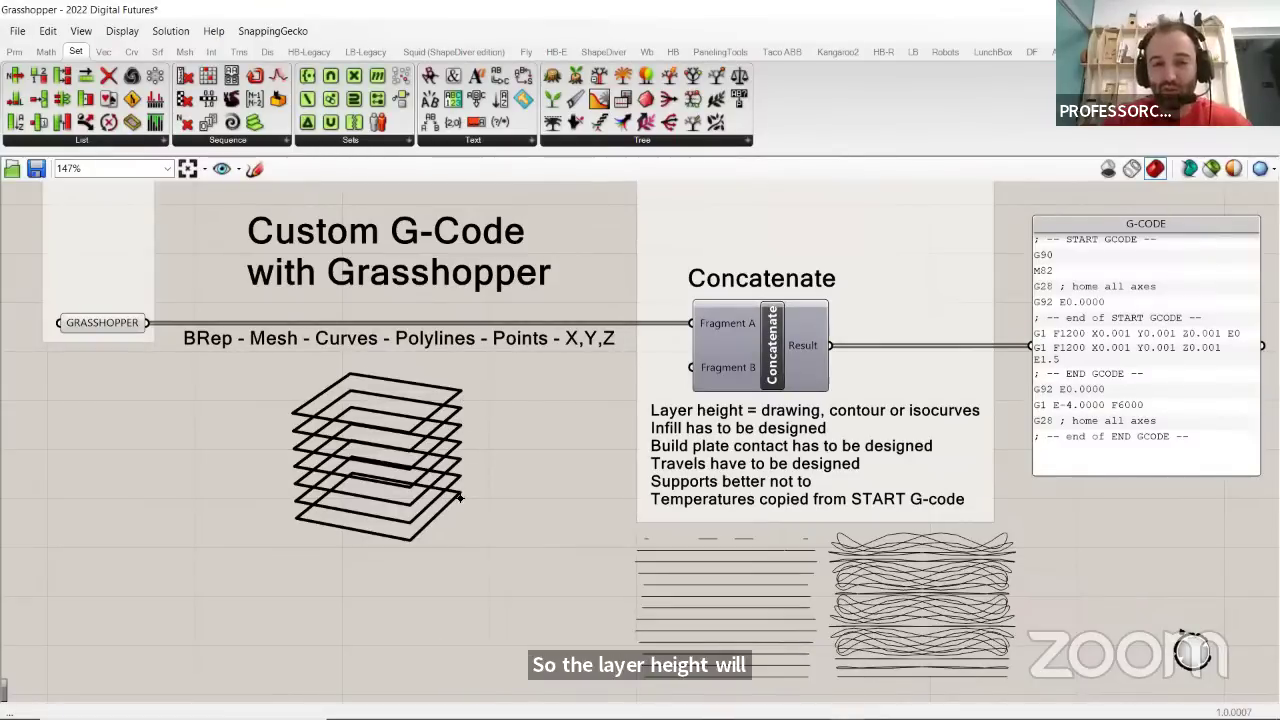
Sketch the vertical edges and outline of a box around the stacked layer curves, and discard the sketch
click(254, 168)
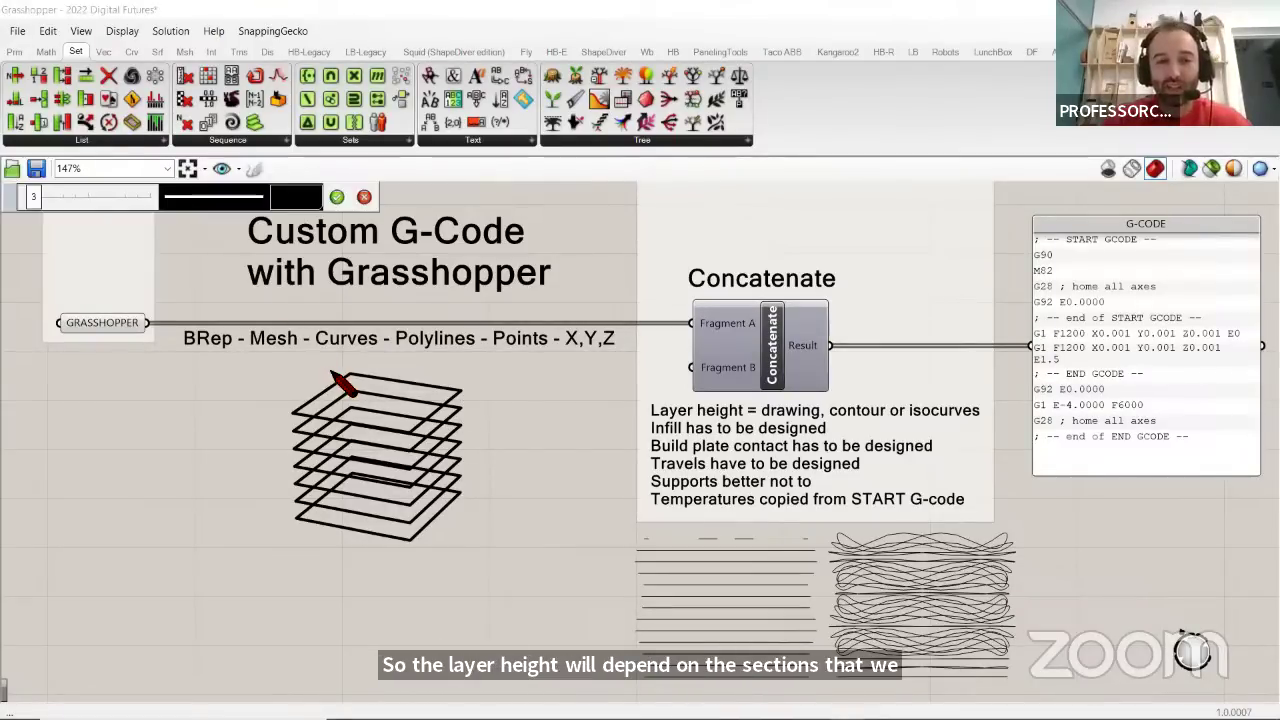
drag(332, 373, 348, 490)
mouse_move(296, 420)
mouse_down()
mouse_move(300, 524)
mouse_move(420, 551)
mouse_move(419, 460)
mouse_move(458, 401)
mouse_move(461, 498)
mouse_move(400, 435)
mouse_up()
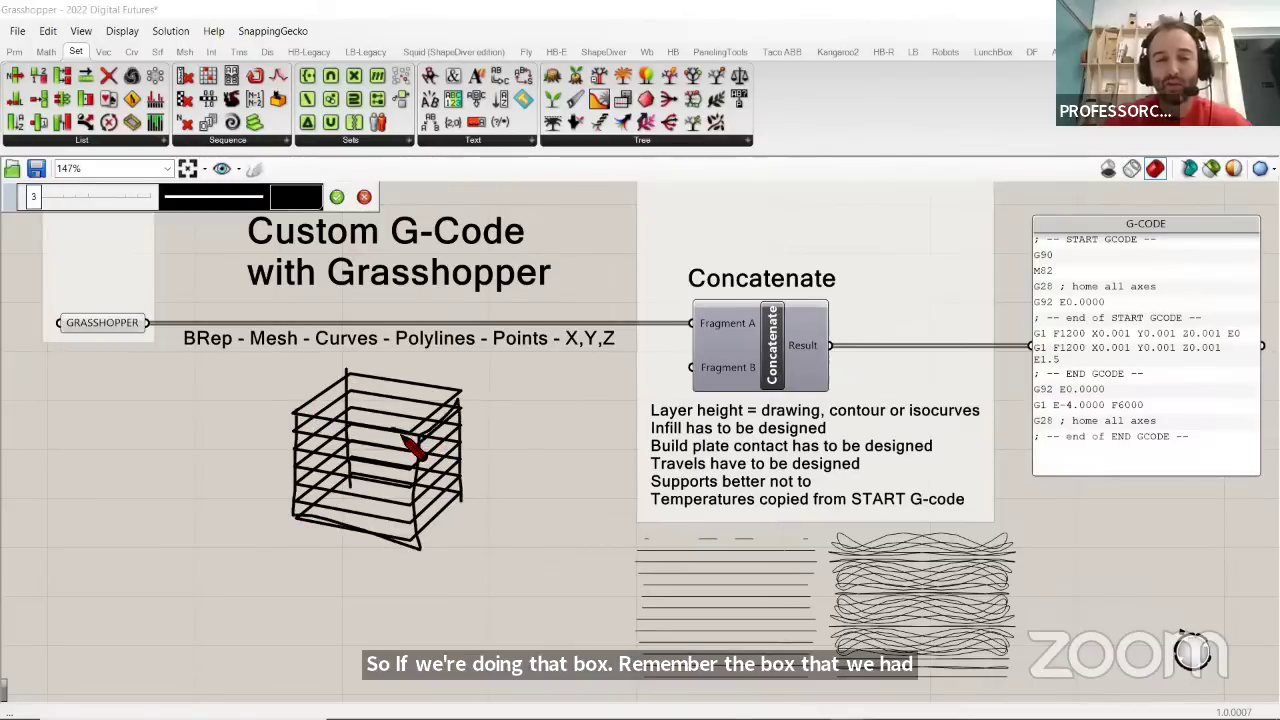
click(364, 196)
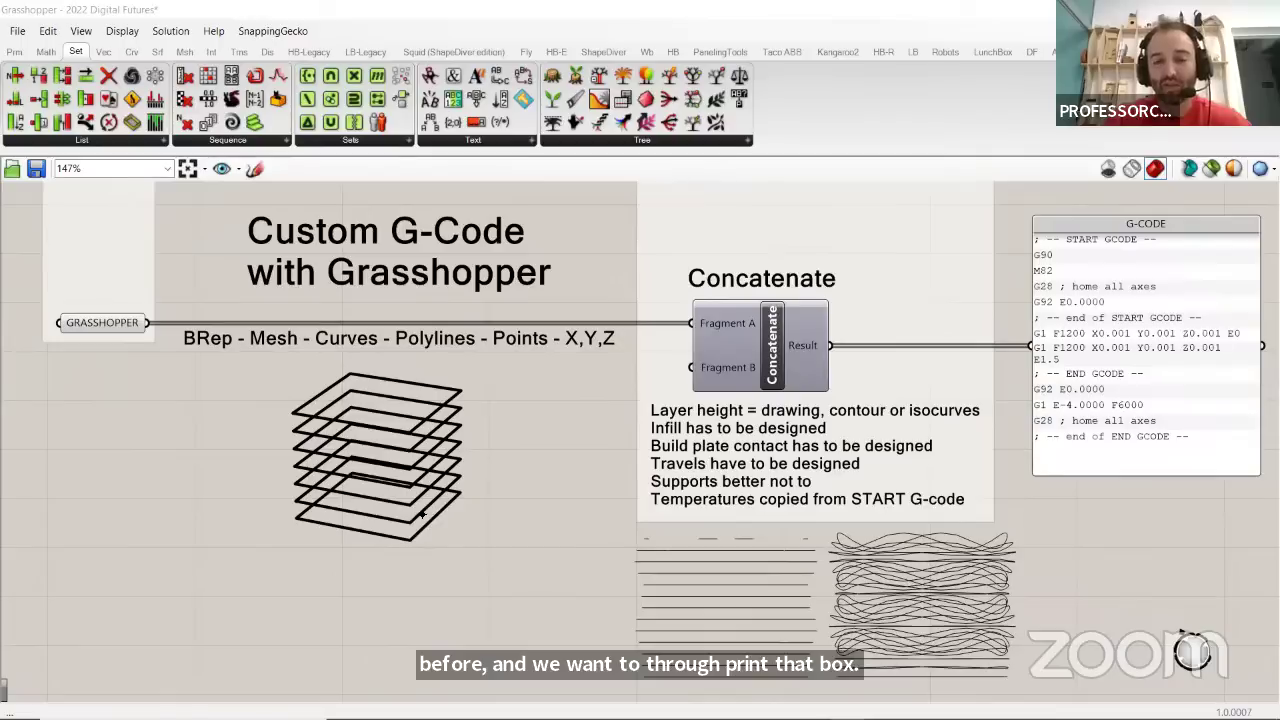
Sketch a layer-spacing mark with an arrow to the Layer height note, scribble infill inside the layers, underline the Infill note, and discard the sketch
click(254, 168)
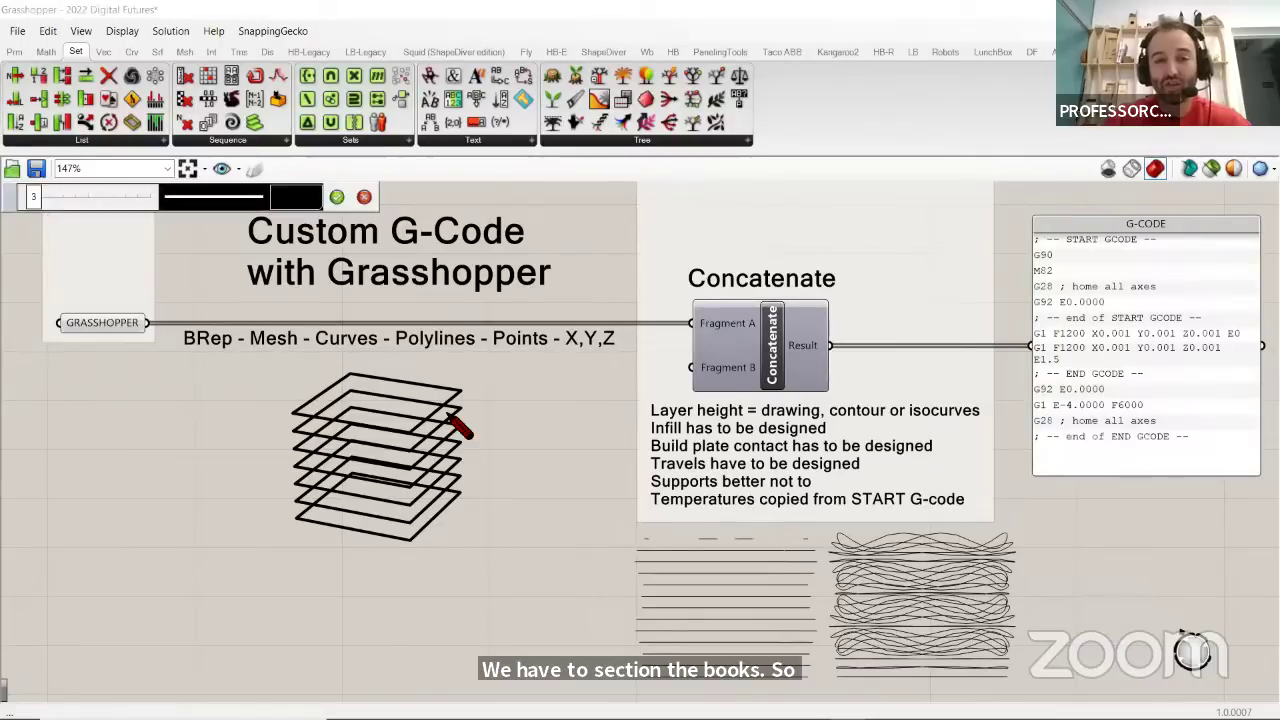
mouse_move(468, 440)
mouse_down()
mouse_move(490, 440)
mouse_move(481, 476)
mouse_move(644, 406)
mouse_up()
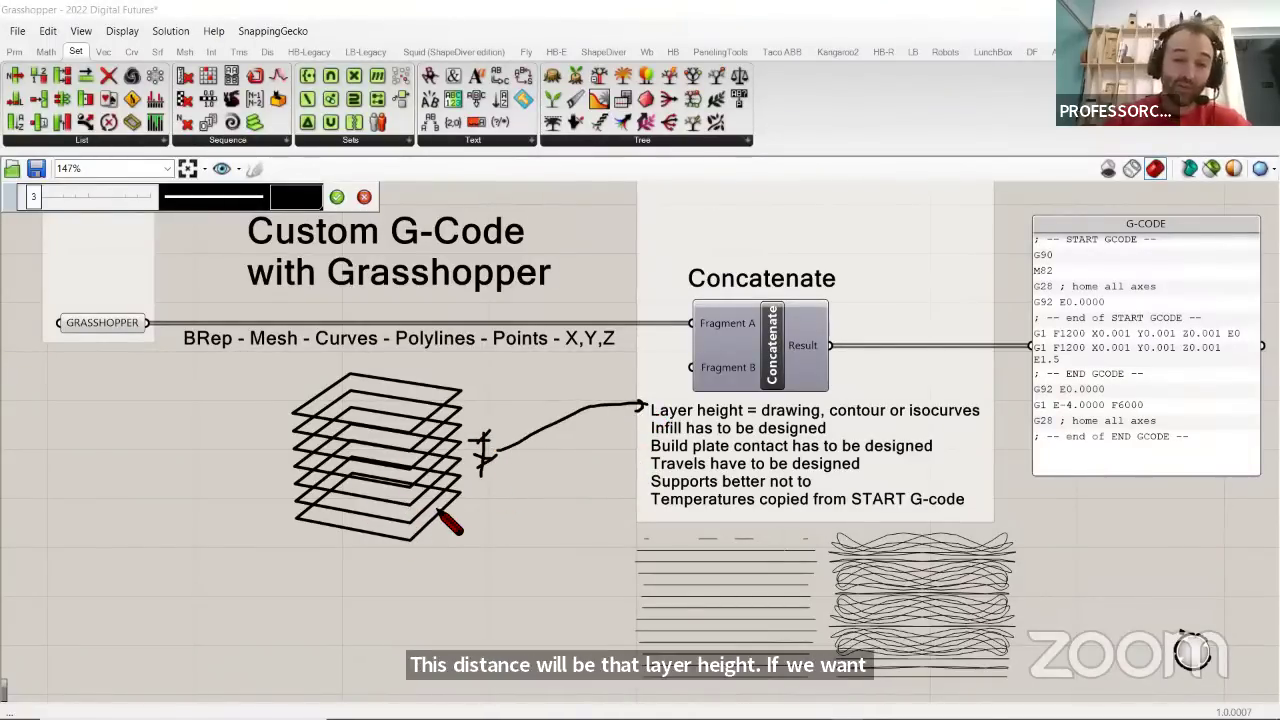
mouse_move(308, 523)
mouse_down()
mouse_move(367, 470)
mouse_move(410, 550)
mouse_move(452, 500)
mouse_move(334, 527)
mouse_move(322, 492)
mouse_move(412, 510)
mouse_move(458, 485)
mouse_move(402, 498)
mouse_move(381, 436)
mouse_move(349, 504)
mouse_move(367, 472)
mouse_move(350, 440)
mouse_move(328, 454)
mouse_move(380, 432)
mouse_move(358, 434)
mouse_move(414, 443)
mouse_up()
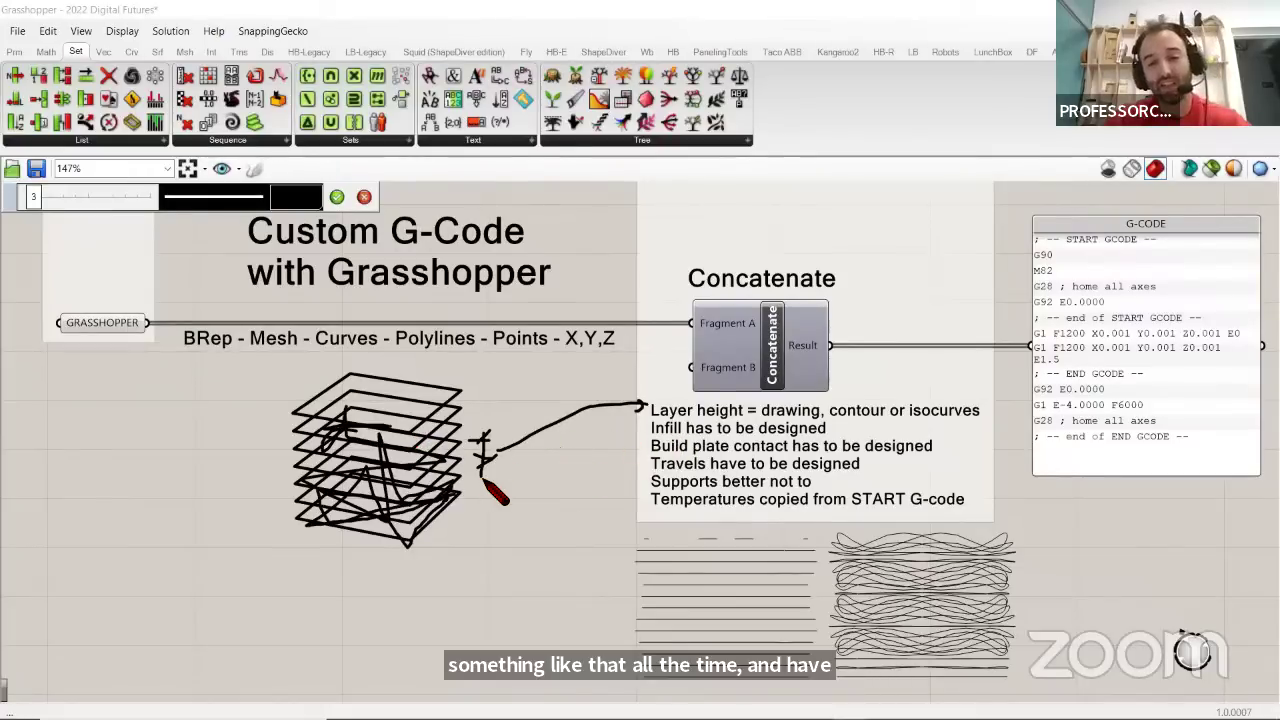
drag(634, 437, 824, 444)
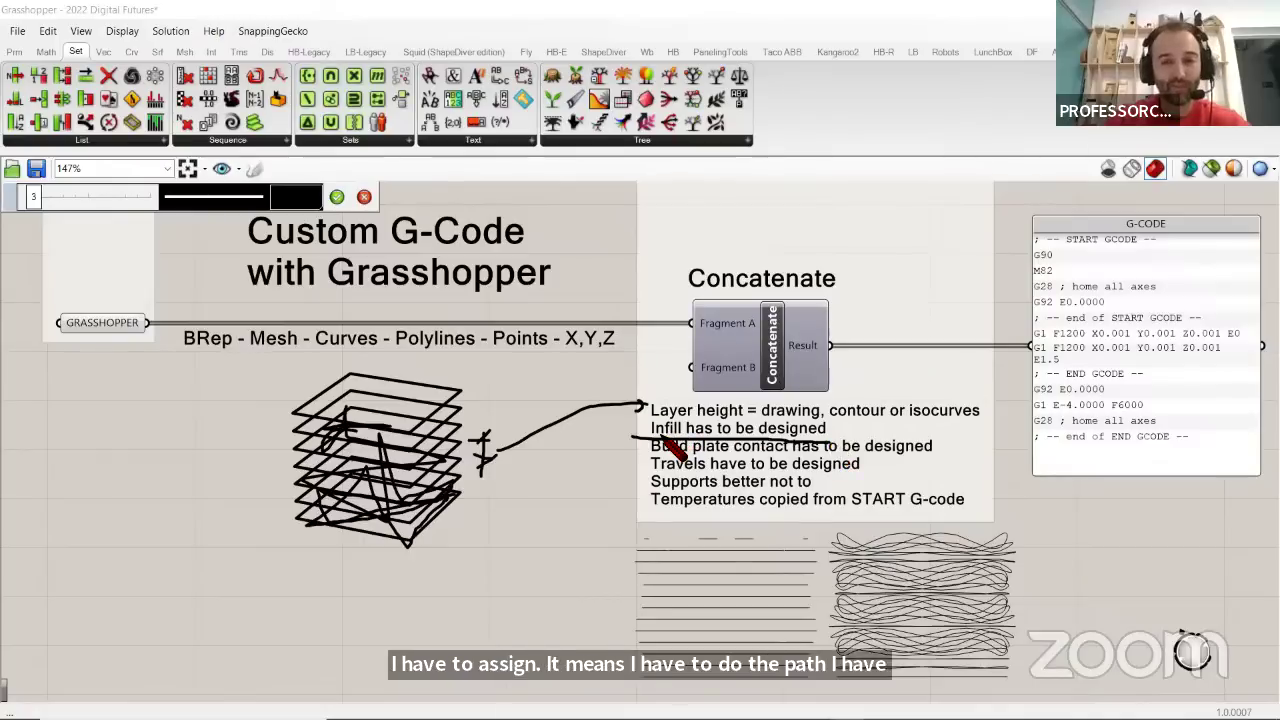
click(364, 196)
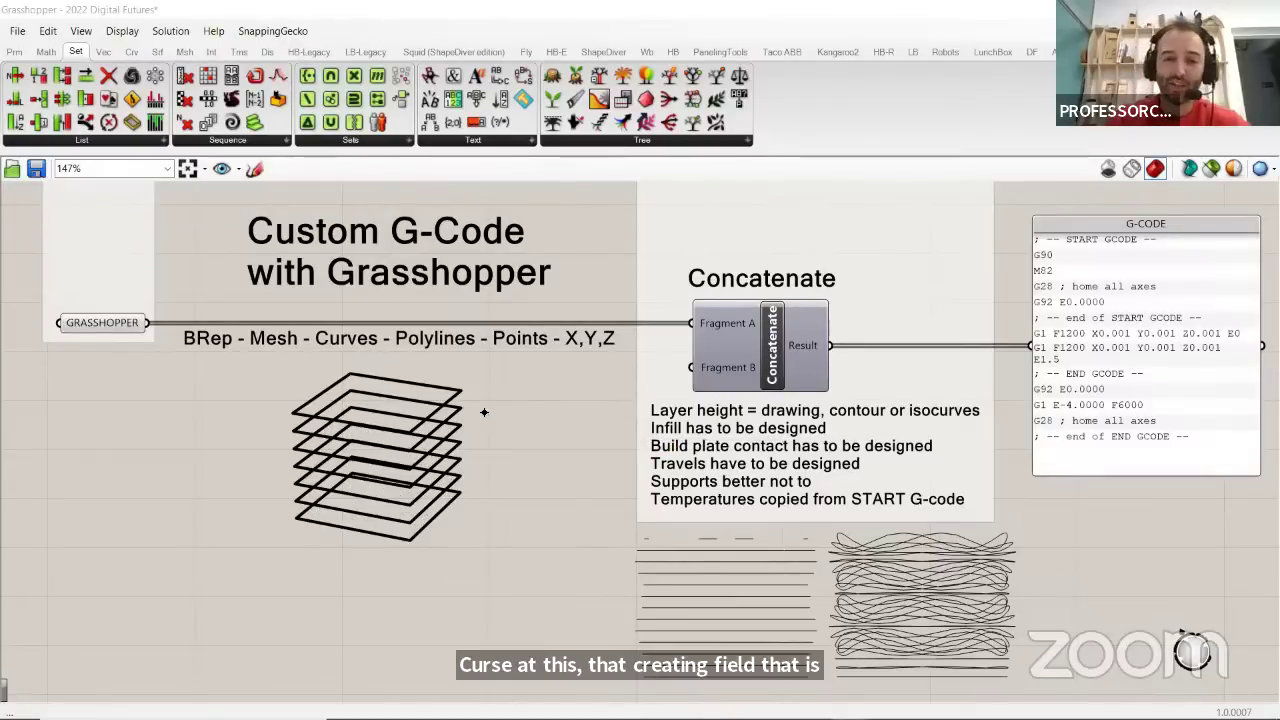
Sketch a closed arch outline, thin at one foot and wide at the other, in the empty canvas below the stacked layers
click(254, 168)
scroll(662, 245, down, 3)
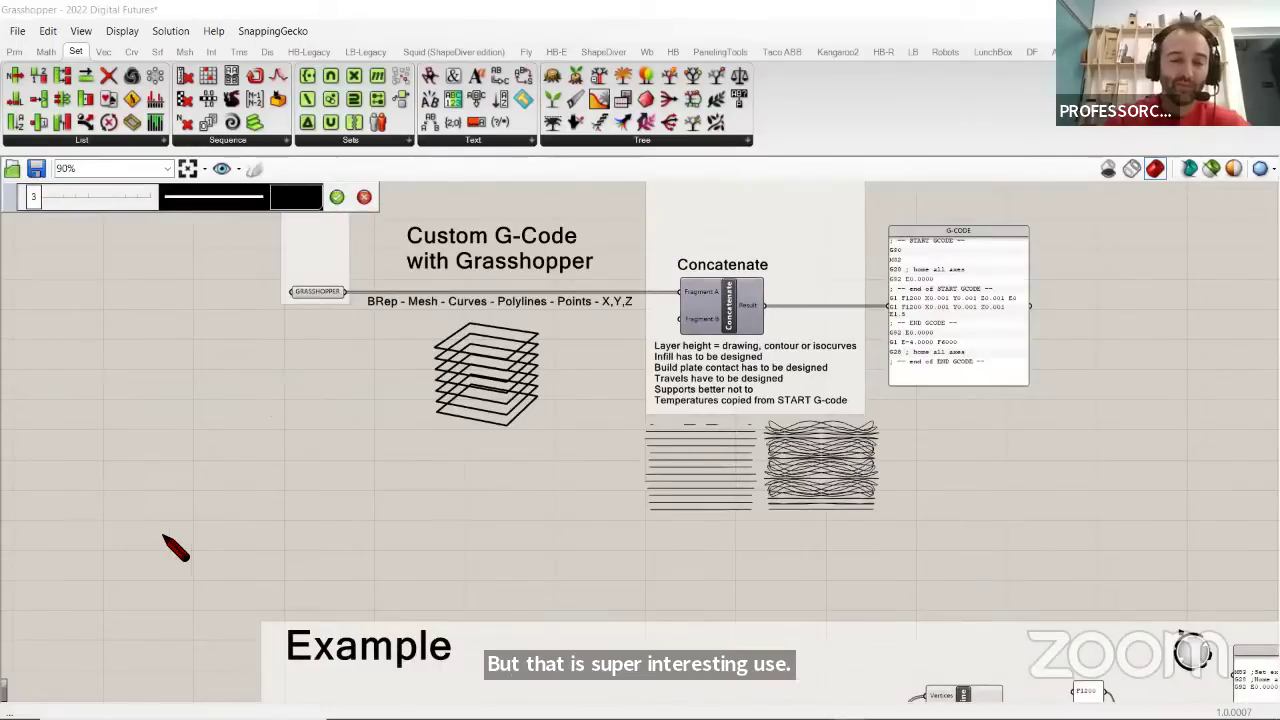
mouse_move(164, 535)
mouse_down()
mouse_move(278, 470)
mouse_move(357, 507)
mouse_move(399, 549)
mouse_move(471, 545)
mouse_move(373, 466)
mouse_move(280, 459)
mouse_move(180, 500)
mouse_move(140, 538)
mouse_move(166, 538)
mouse_up()
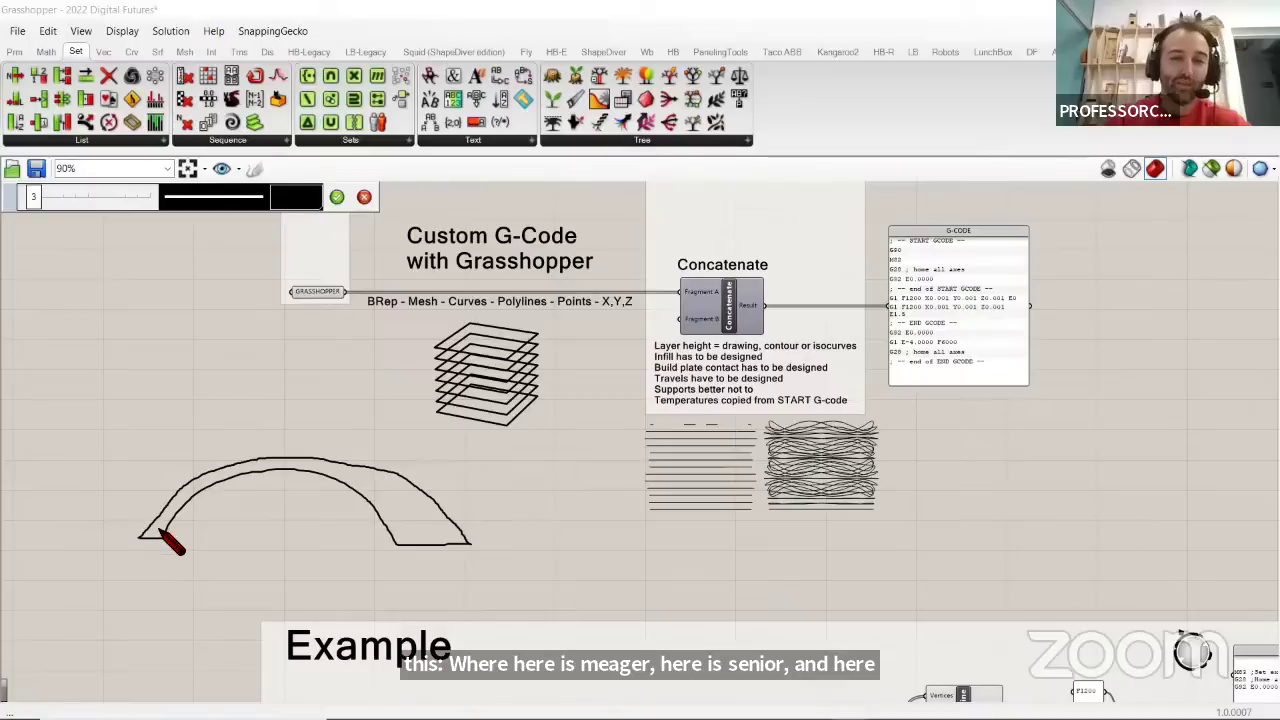
Sketch a zigzag infill of varying density inside the arch and an outward arrow at each foot
scroll(158, 528, up, 3)
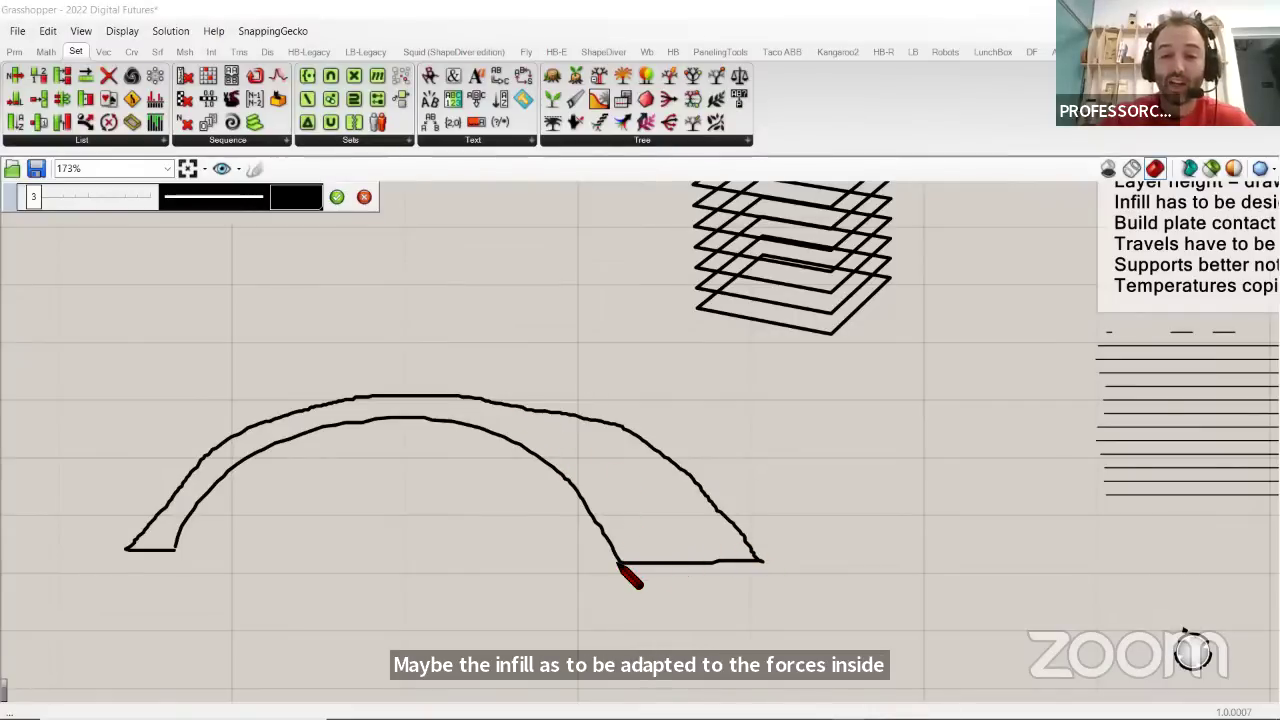
mouse_move(619, 563)
mouse_down()
mouse_move(650, 445)
mouse_move(541, 460)
mouse_move(525, 414)
mouse_move(498, 432)
mouse_move(463, 401)
mouse_move(444, 423)
mouse_move(437, 400)
mouse_move(424, 419)
mouse_move(416, 400)
mouse_move(412, 420)
mouse_move(395, 400)
mouse_move(393, 418)
mouse_move(363, 400)
mouse_move(338, 429)
mouse_move(296, 393)
mouse_move(298, 437)
mouse_move(233, 437)
mouse_move(231, 469)
mouse_move(191, 477)
mouse_move(190, 514)
mouse_move(152, 535)
mouse_up()
mouse_move(623, 566)
mouse_down()
mouse_move(674, 523)
mouse_move(606, 574)
mouse_move(716, 552)
mouse_move(655, 560)
mouse_move(866, 557)
mouse_move(852, 566)
mouse_up()
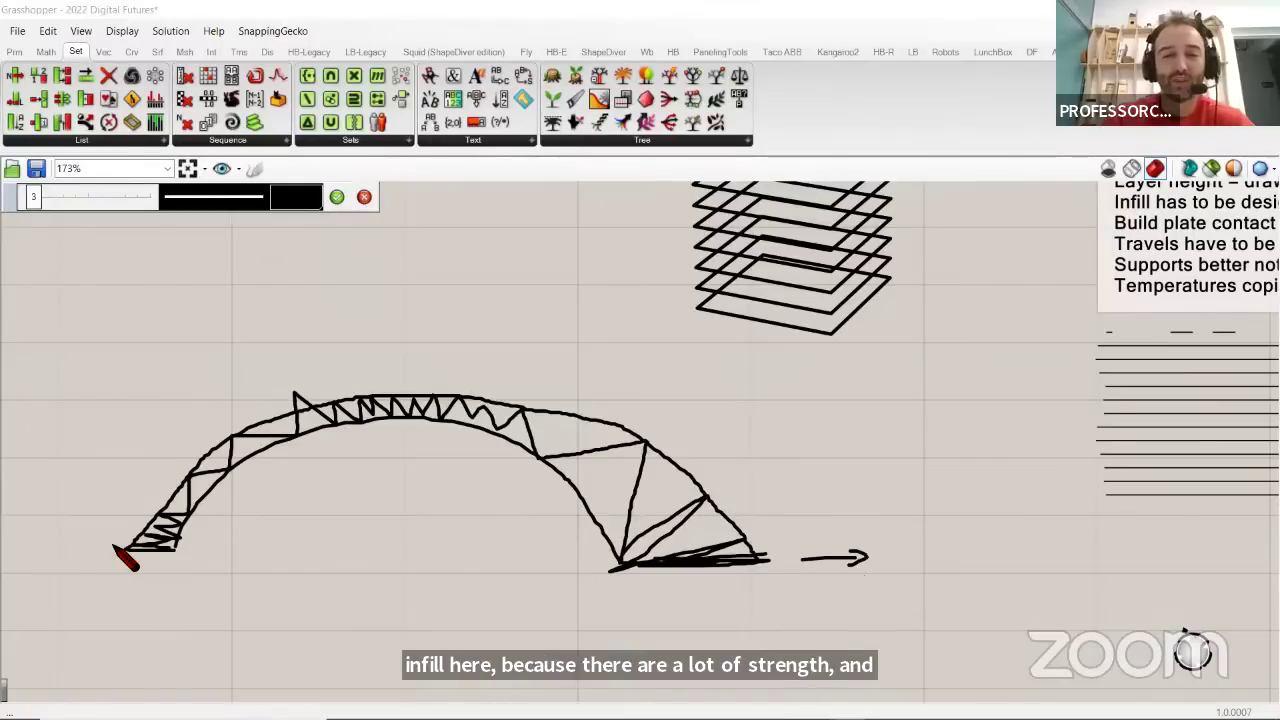
mouse_move(105, 546)
mouse_down()
mouse_move(72, 548)
mouse_move(62, 566)
mouse_up()
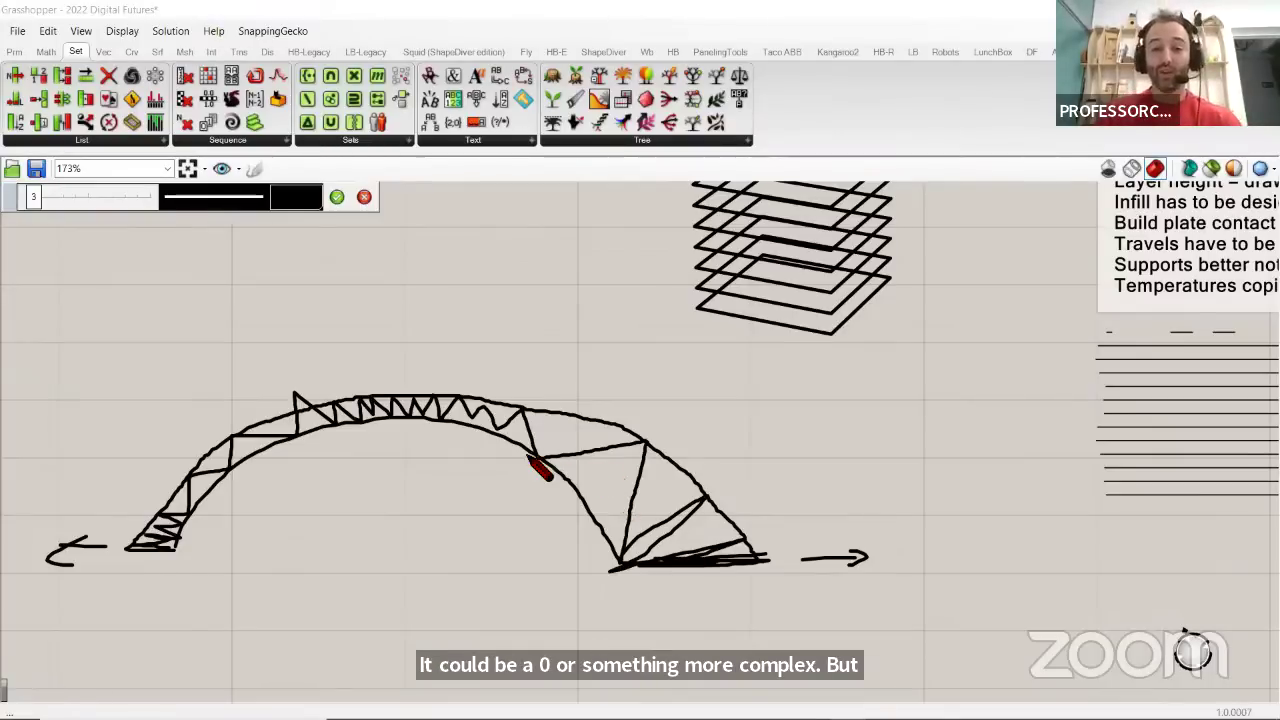
Sketch an arrow from the arch's infill to the Infill note, and contact outlines around the stacked layers with an arrow to the Build plate contact note
scroll(545, 466, down, 4)
scroll(856, 348, up, 3)
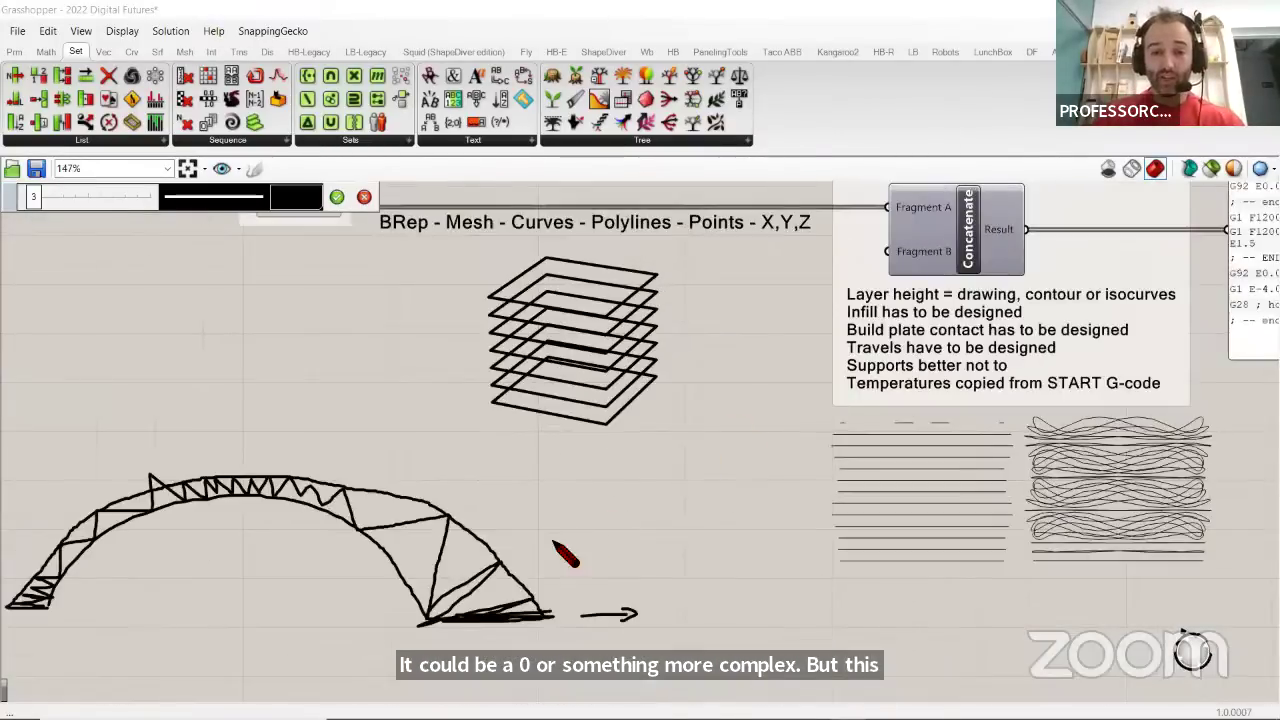
mouse_move(485, 572)
mouse_down()
mouse_move(685, 405)
mouse_move(838, 306)
mouse_move(821, 320)
mouse_up()
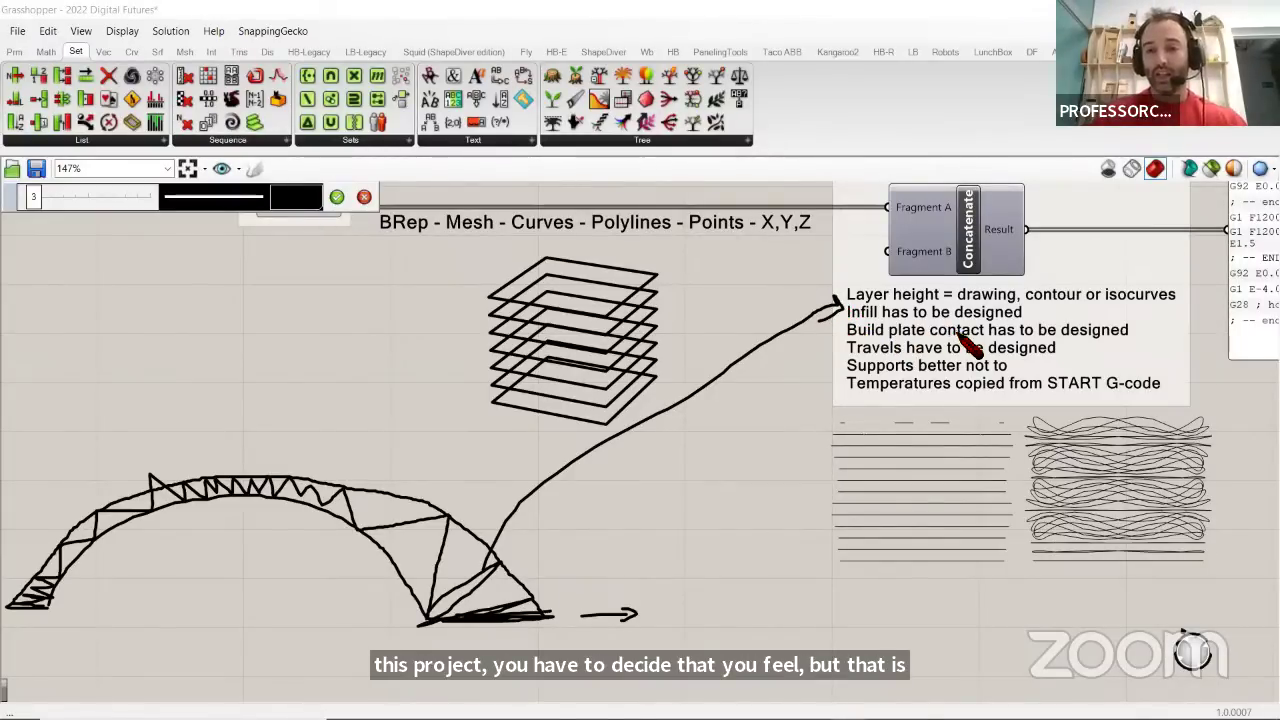
scroll(965, 335, up, 1)
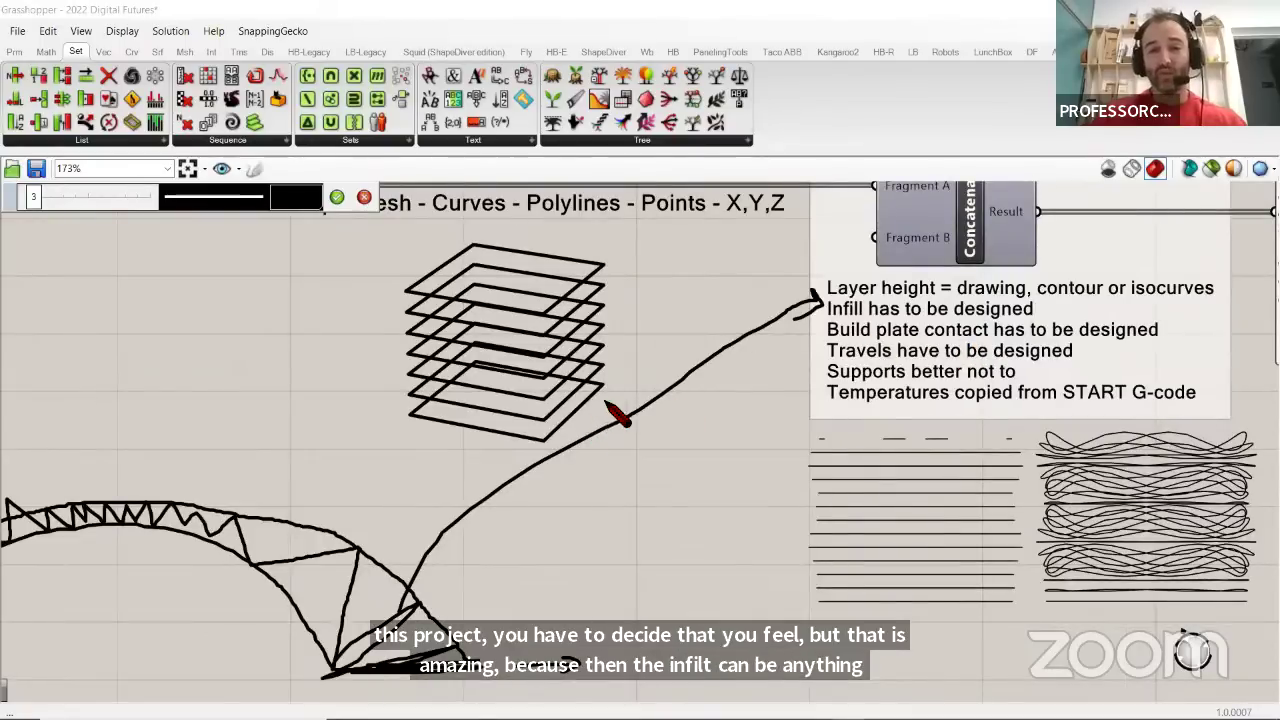
mouse_move(625, 383)
mouse_down()
mouse_move(458, 440)
mouse_move(362, 433)
mouse_move(517, 383)
mouse_move(652, 392)
mouse_move(590, 475)
mouse_move(313, 447)
mouse_move(409, 350)
mouse_move(655, 365)
mouse_move(808, 358)
mouse_move(810, 345)
mouse_move(734, 385)
mouse_move(601, 423)
mouse_up()
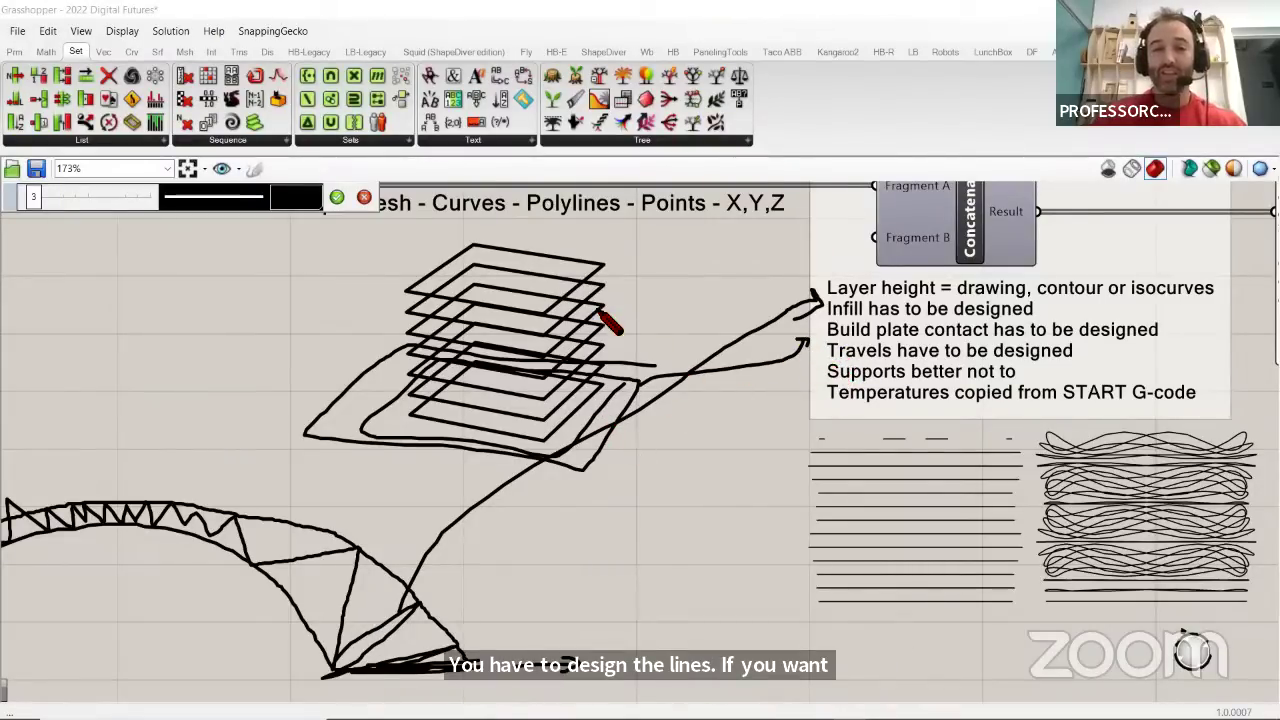
Sketch a forked volume with two oval tops joined by a V and a rounded base, adding layer rings and a travel stroke between the branches
scroll(590, 316, down, 2)
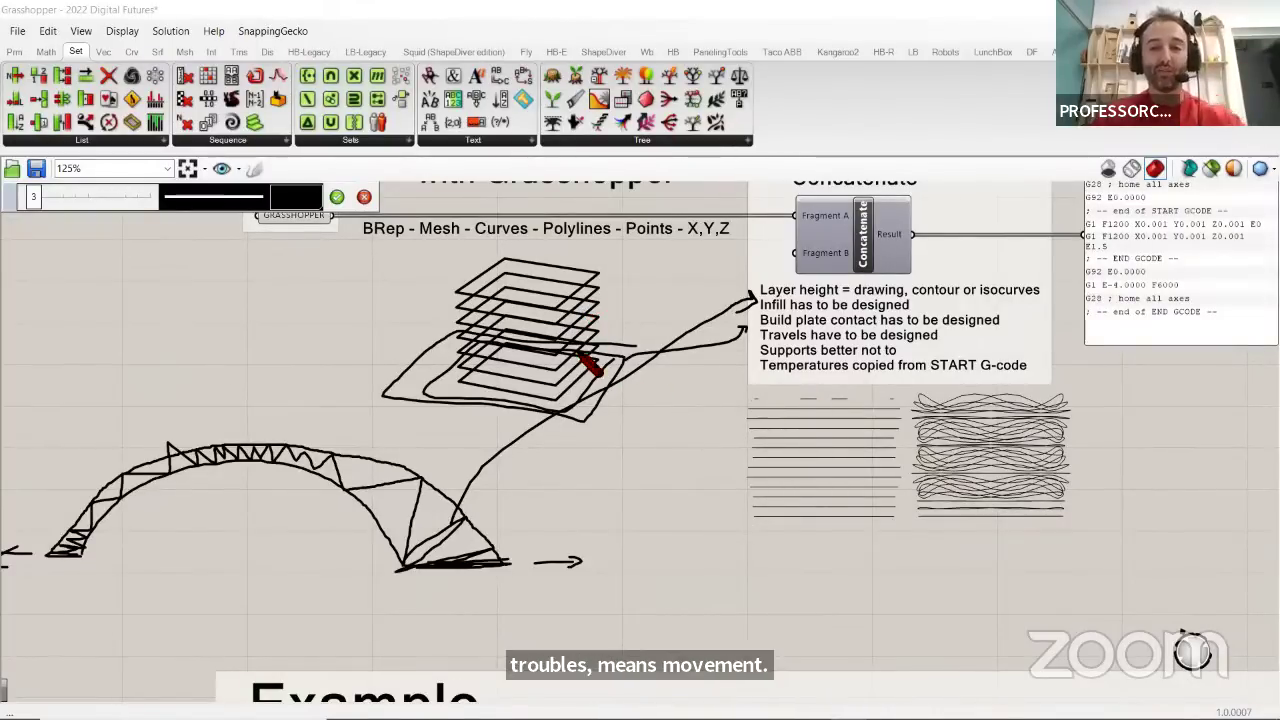
scroll(635, 465, up, 3)
mouse_move(608, 464)
mouse_down()
mouse_move(608, 480)
mouse_move(628, 472)
mouse_up()
mouse_move(730, 468)
mouse_down()
mouse_move(688, 465)
mouse_move(725, 463)
mouse_up()
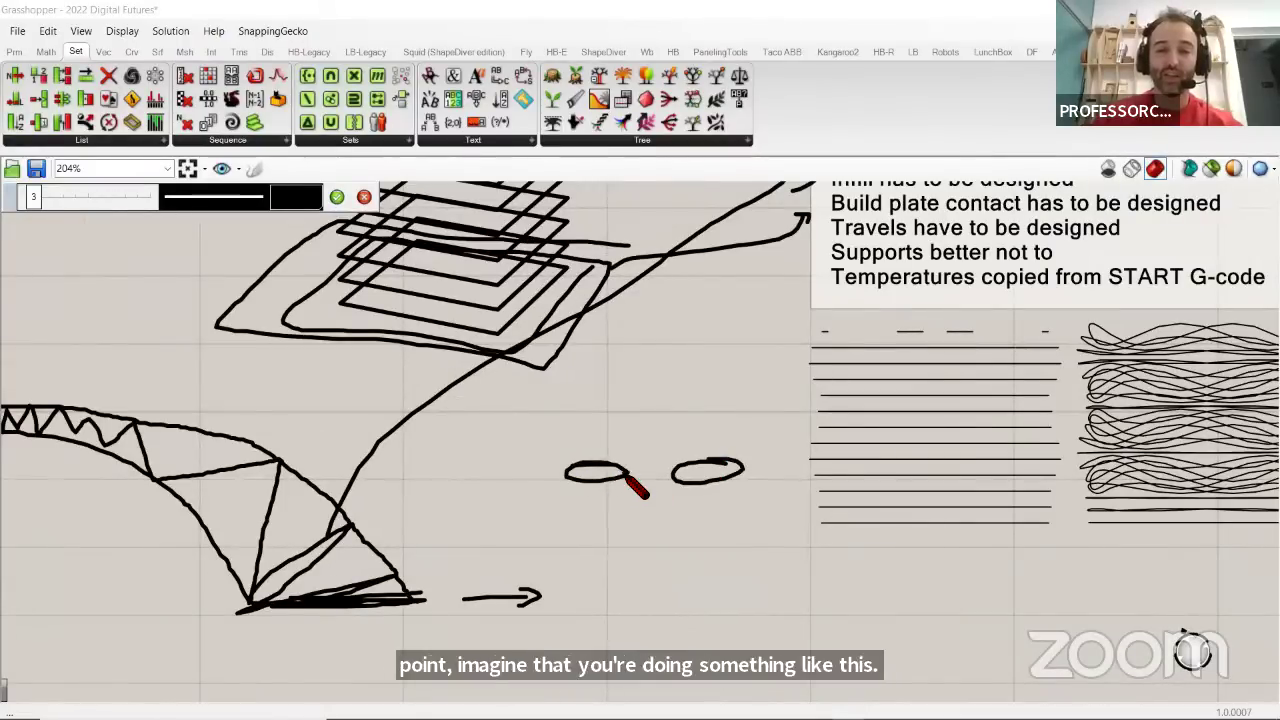
drag(624, 472, 646, 536)
drag(674, 468, 630, 553)
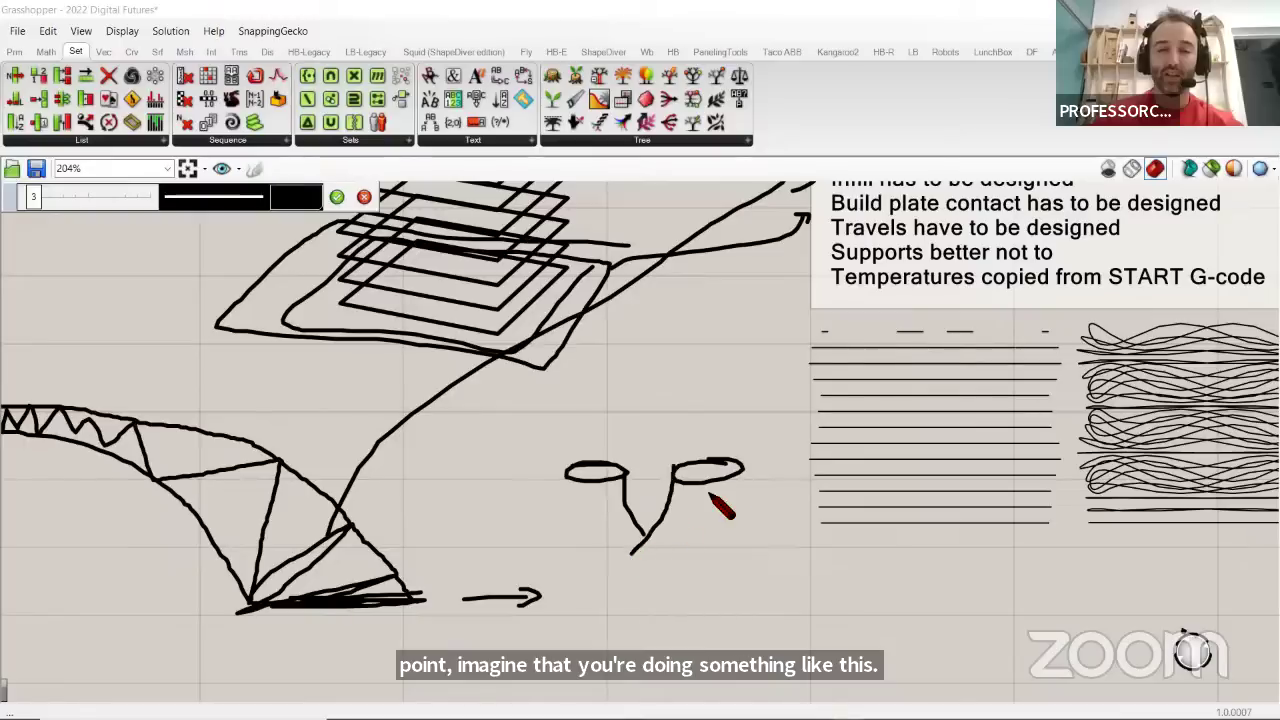
mouse_move(752, 470)
mouse_down()
mouse_move(728, 585)
mouse_move(590, 598)
mouse_move(564, 578)
mouse_move(566, 474)
mouse_move(577, 505)
mouse_move(619, 497)
mouse_move(640, 528)
mouse_move(664, 498)
mouse_move(744, 503)
mouse_up()
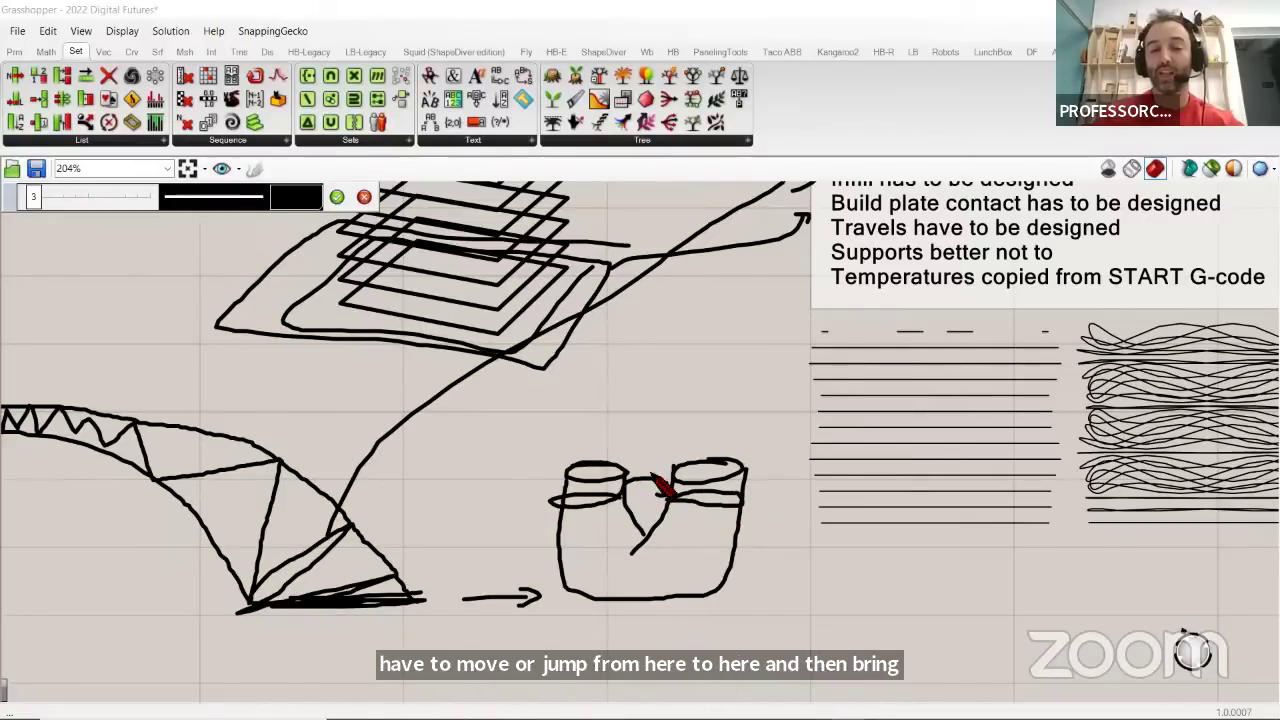
Sketch an arrow to the note about supports, and underline Temperatures and G-code in the note about the START G-code
scroll(590, 482, down, 2)
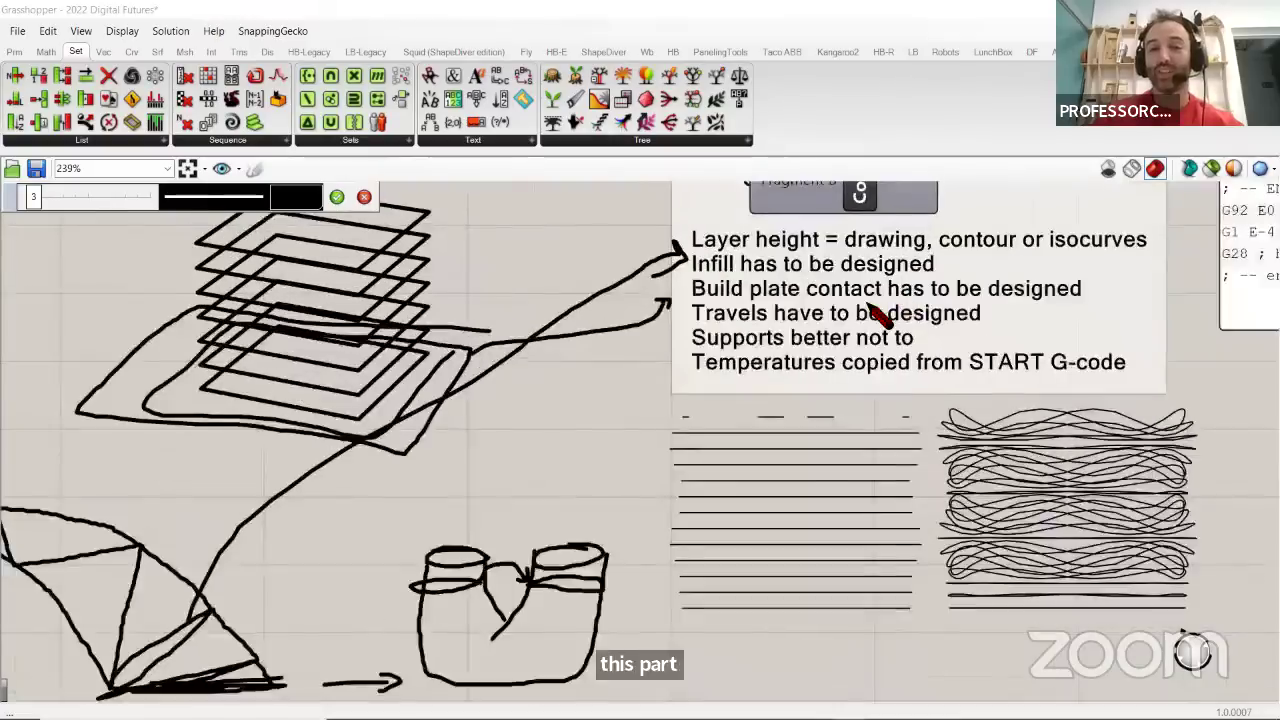
scroll(860, 315, up, 3)
scroll(722, 287, down, 1)
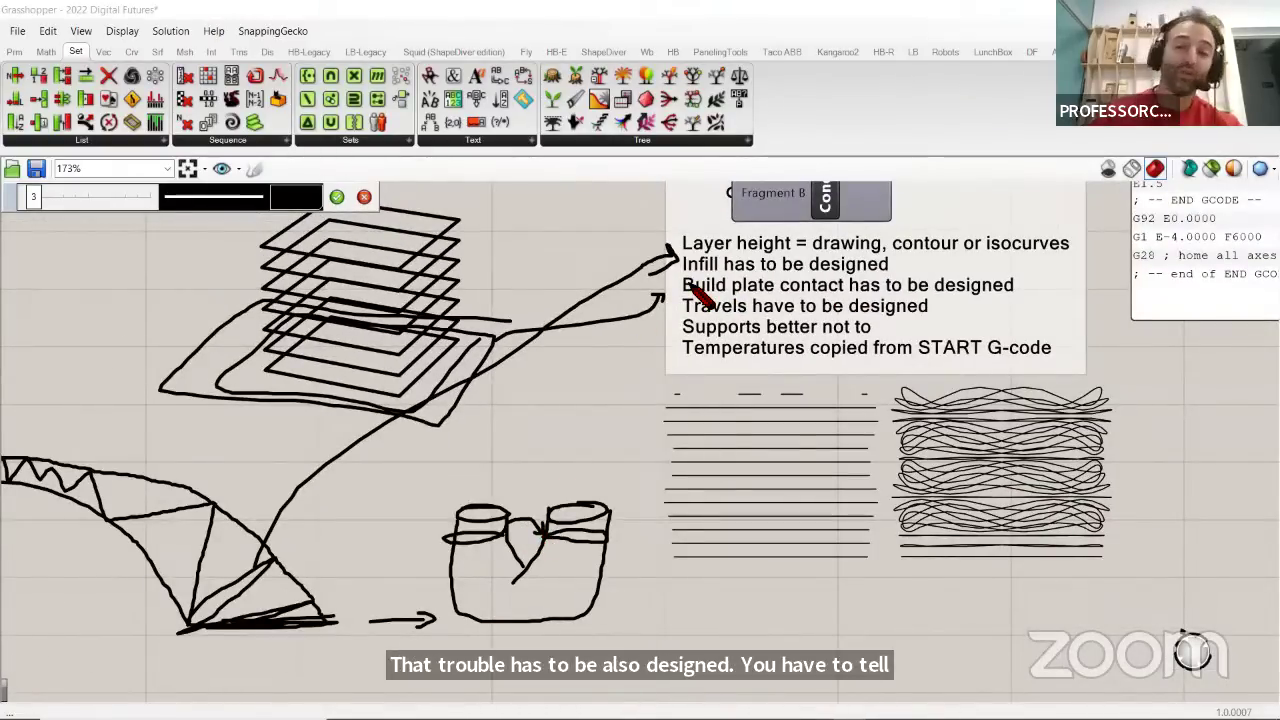
scroll(697, 300, up, 1)
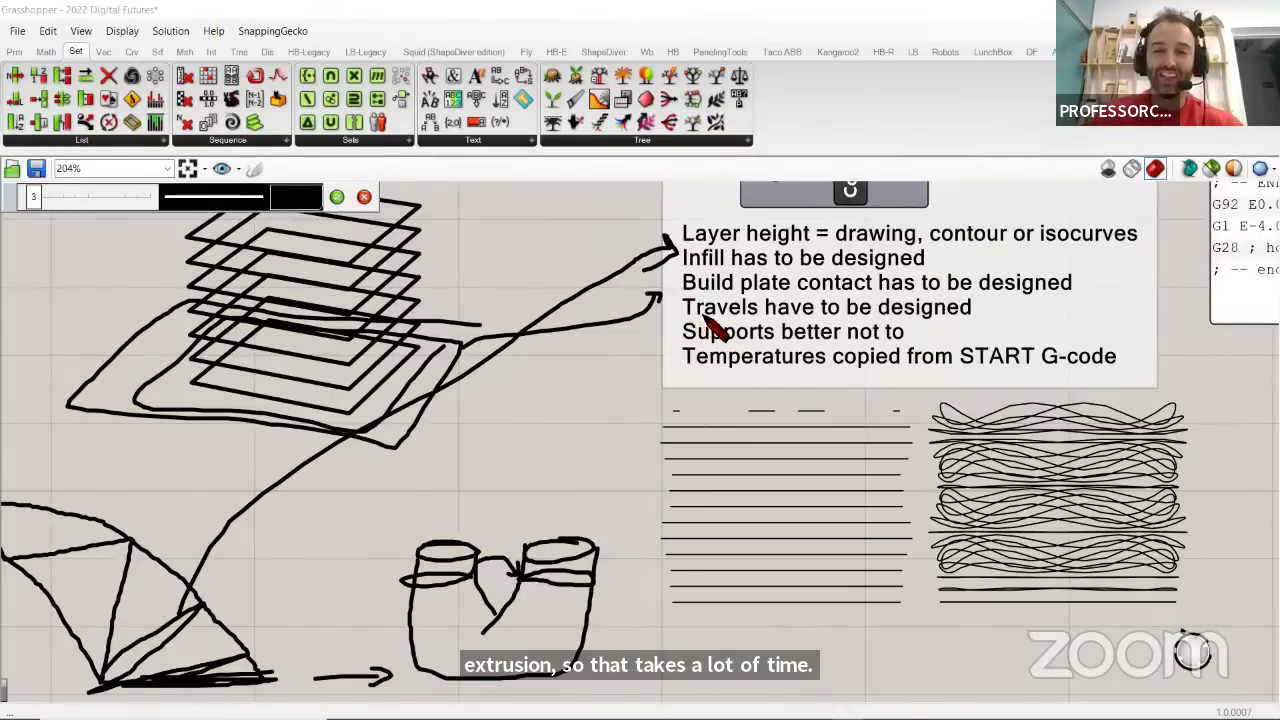
mouse_move(607, 347)
mouse_down()
mouse_move(664, 336)
mouse_move(655, 350)
mouse_up()
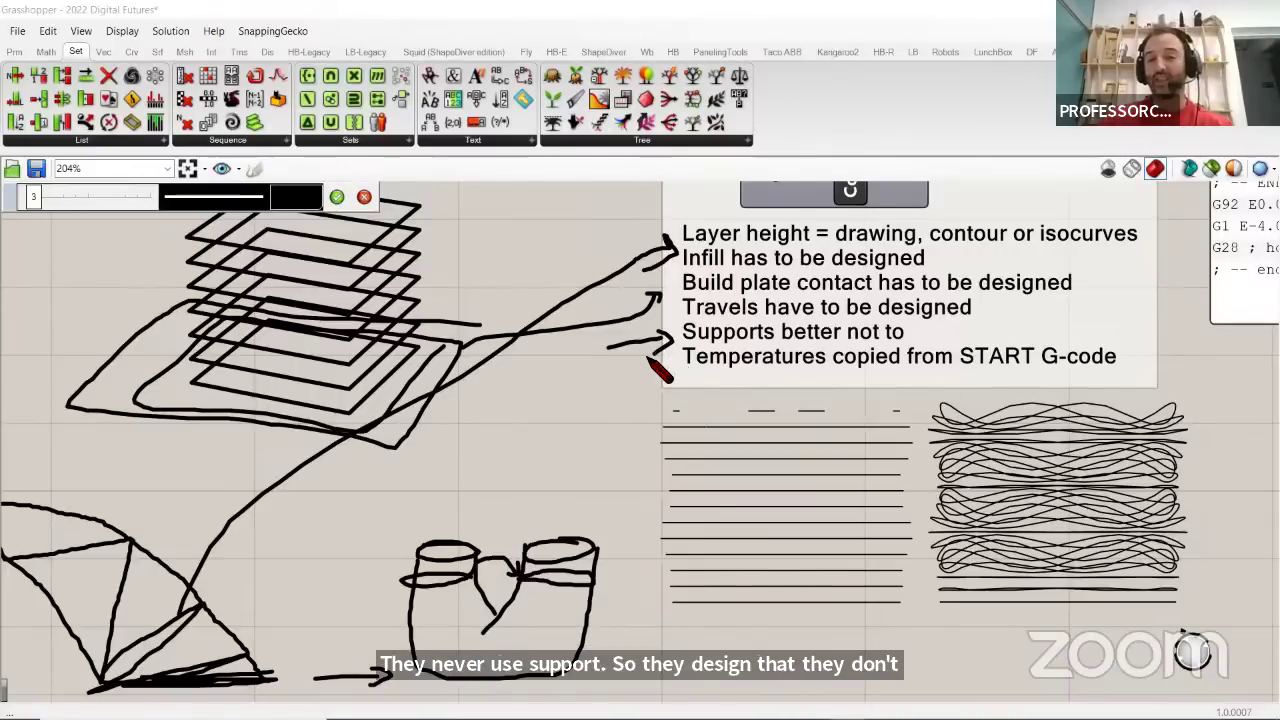
drag(685, 370, 811, 370)
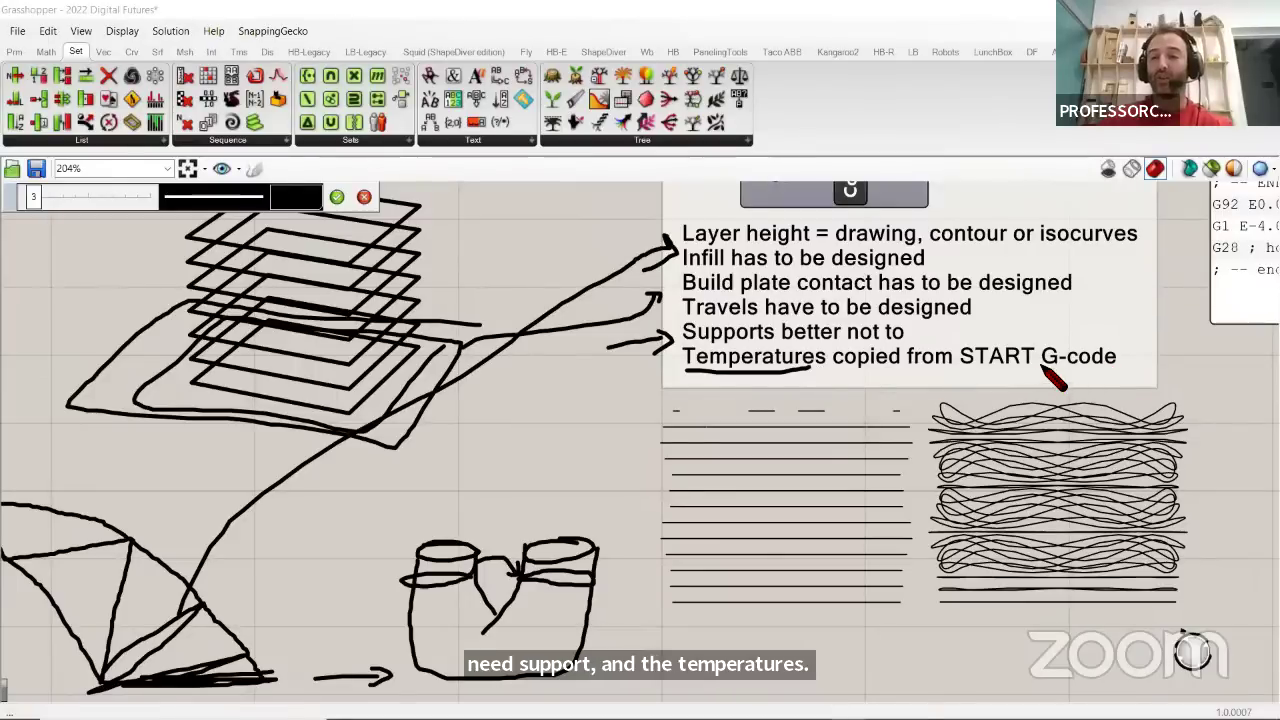
drag(1034, 370, 1116, 372)
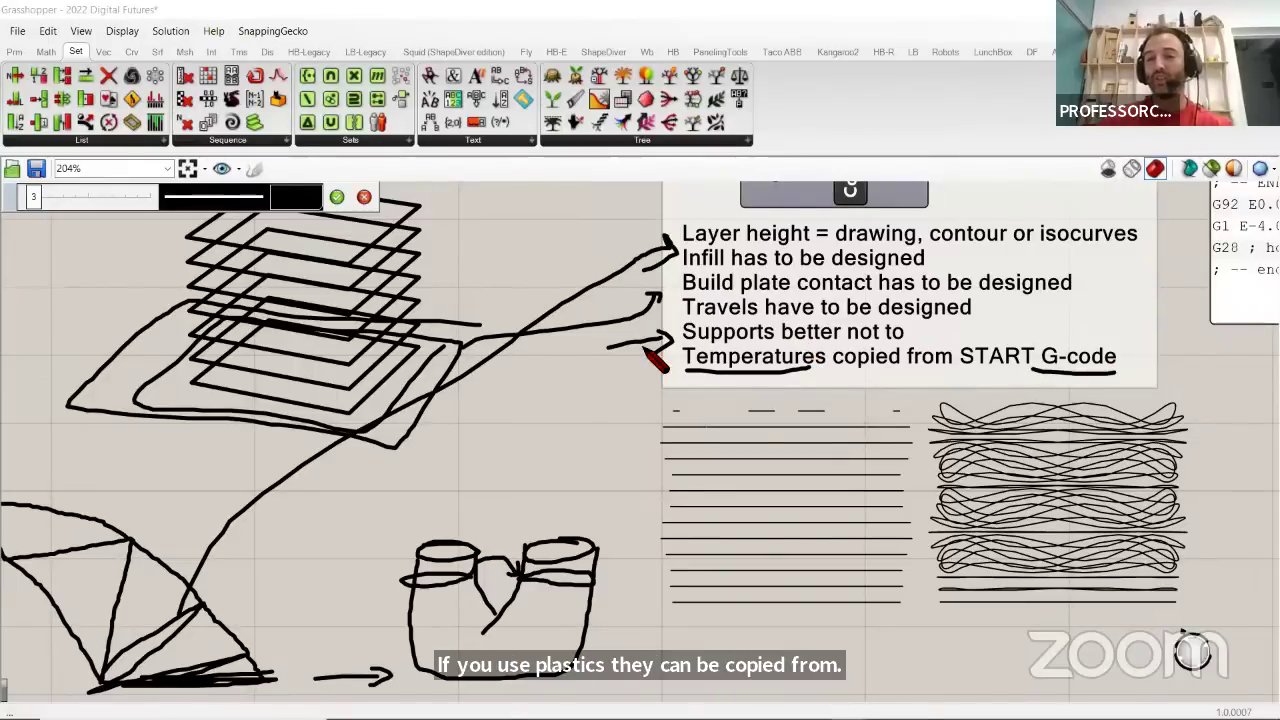
Sketch marks by the G-CODE panel and the Concatenate component, and discard the current sketch annotations
scroll(545, 385, down, 5)
scroll(776, 283, up, 2)
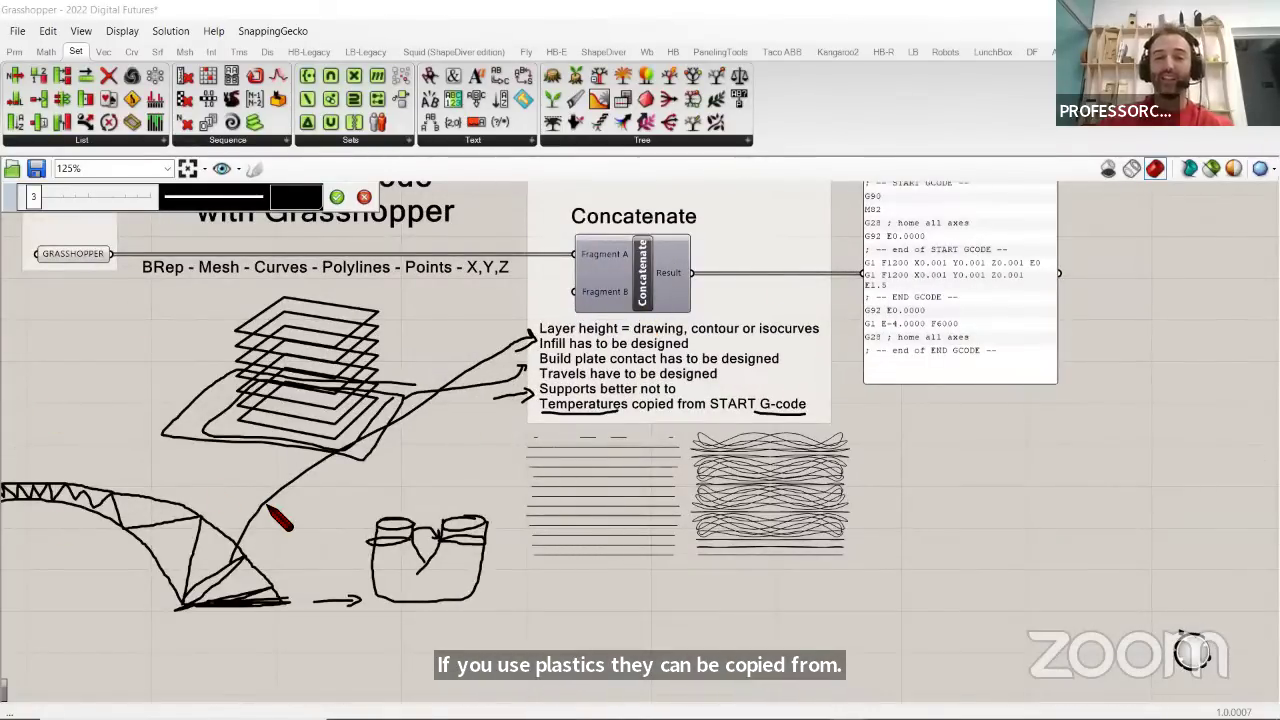
scroll(515, 470, down, 2)
scroll(754, 357, up, 3)
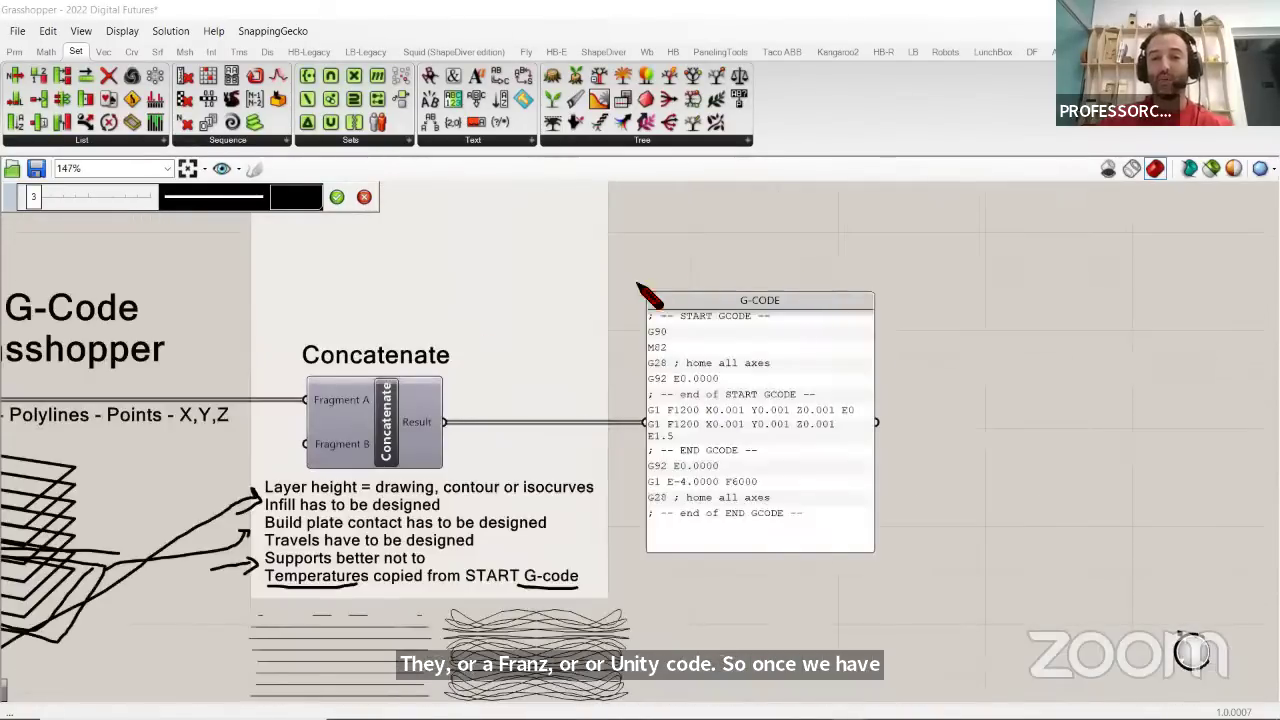
mouse_move(700, 275)
mouse_down()
mouse_move(914, 491)
mouse_move(795, 268)
mouse_up()
mouse_move(444, 379)
mouse_down()
mouse_move(463, 398)
mouse_move(320, 468)
mouse_move(256, 344)
mouse_up()
click(364, 196)
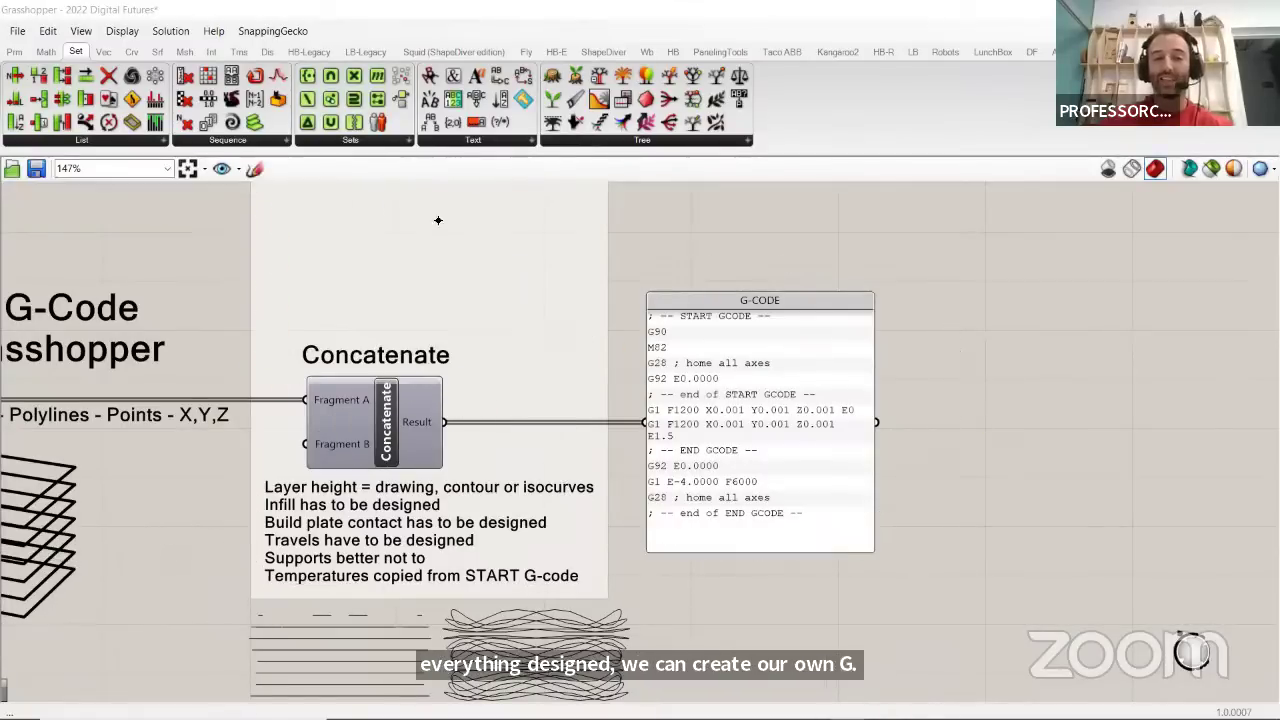
Examine the Example definition, from the Cylinder, Unit Z and Layer height inputs through Contour, Divide Curve and Concatenate, plus the Iso Curve branch
scroll(662, 236, down, 5)
scroll(603, 491, up, 3)
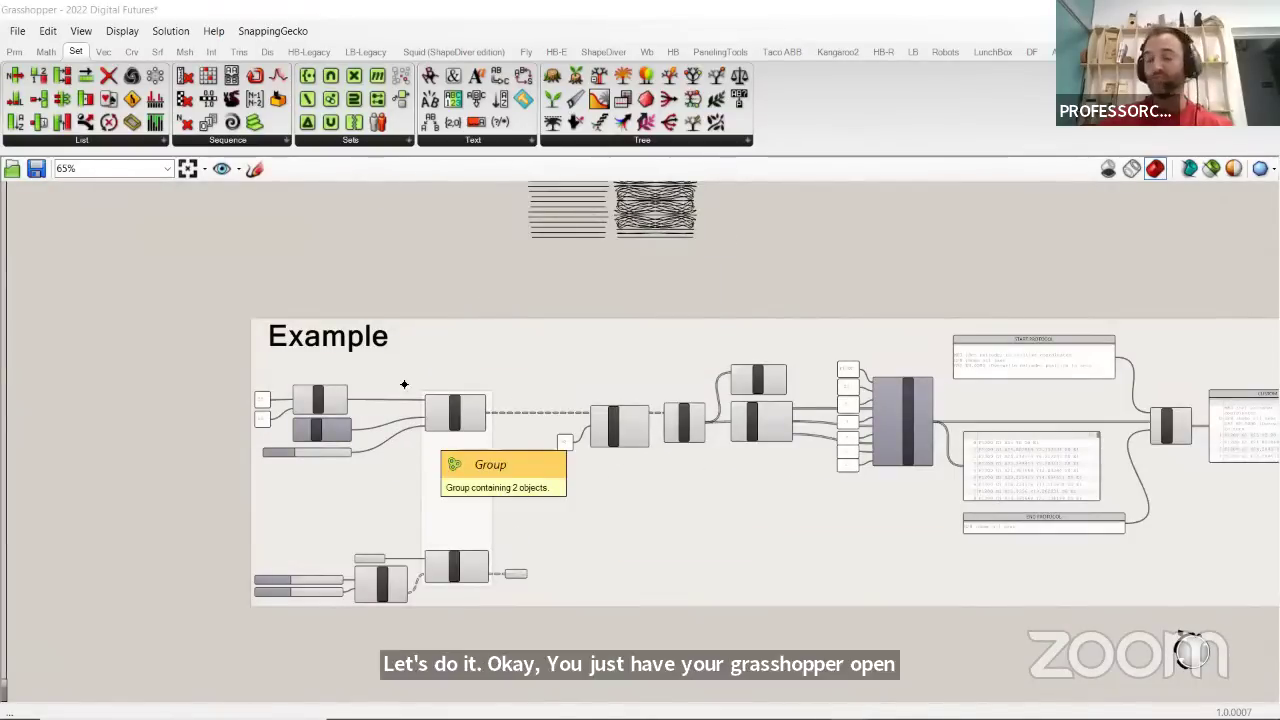
scroll(271, 436, up, 5)
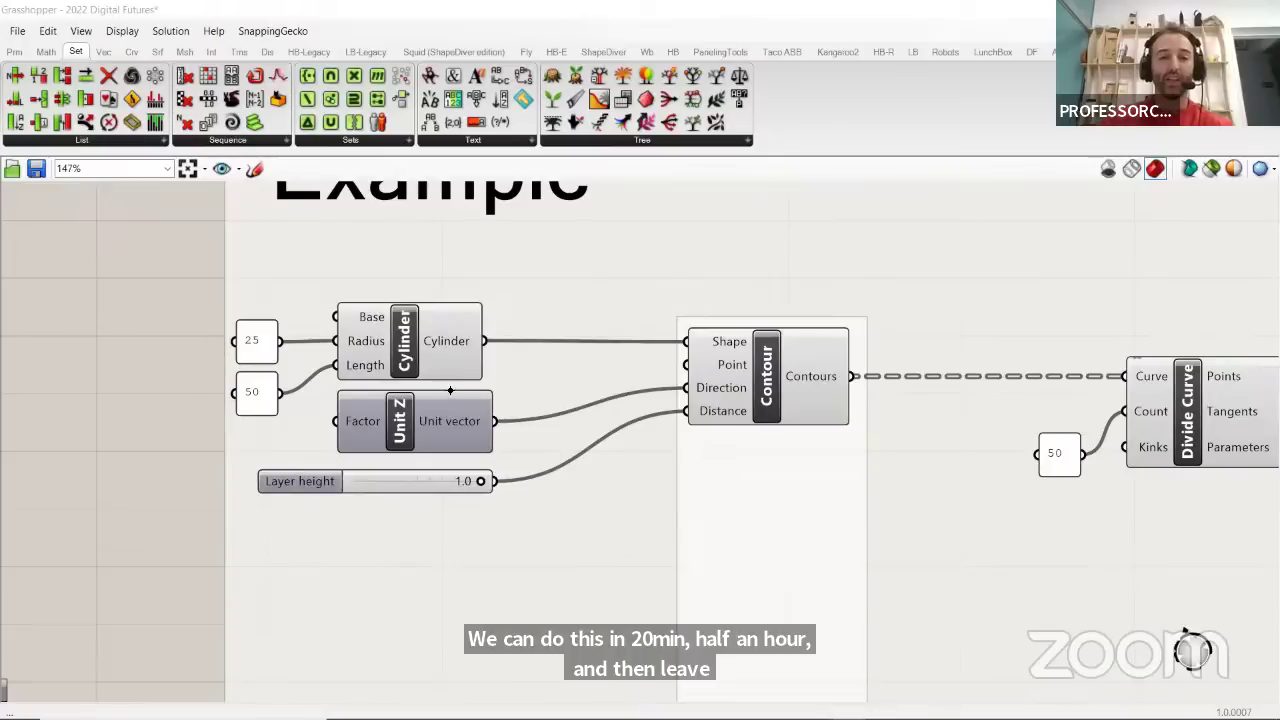
scroll(450, 390, down, 2)
scroll(428, 300, up, 4)
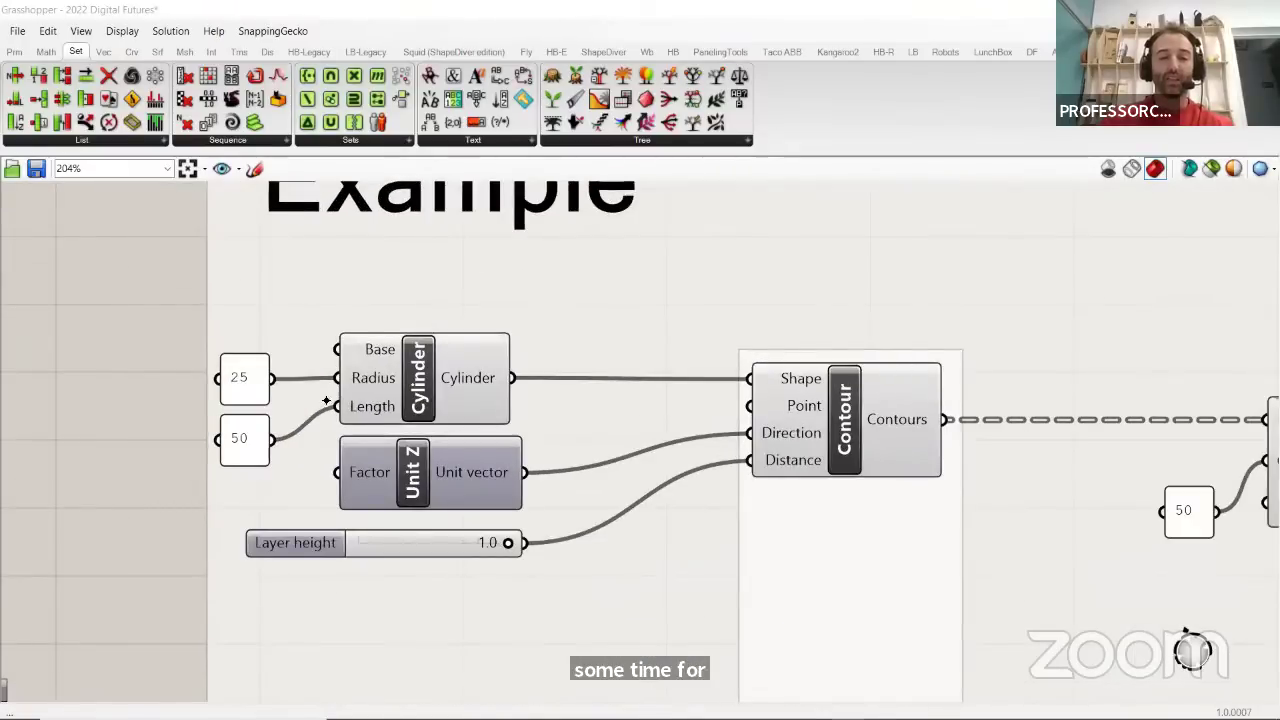
click(345, 403)
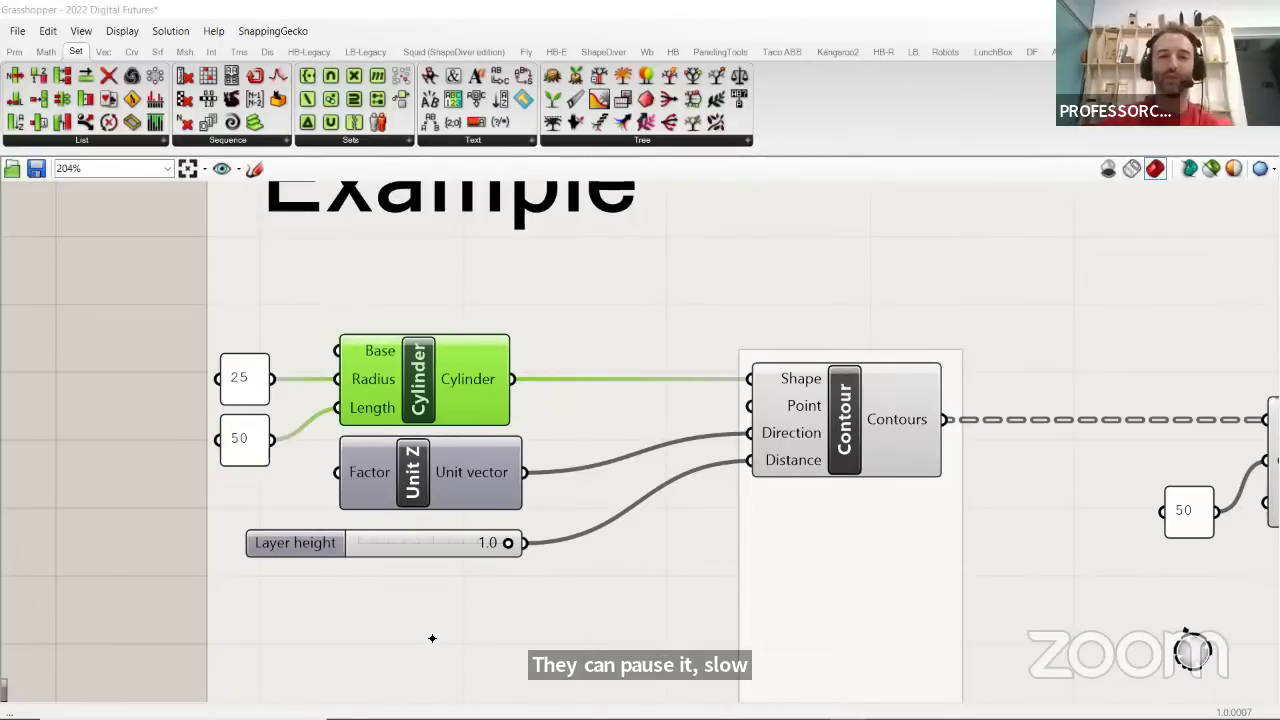
click(150, 314)
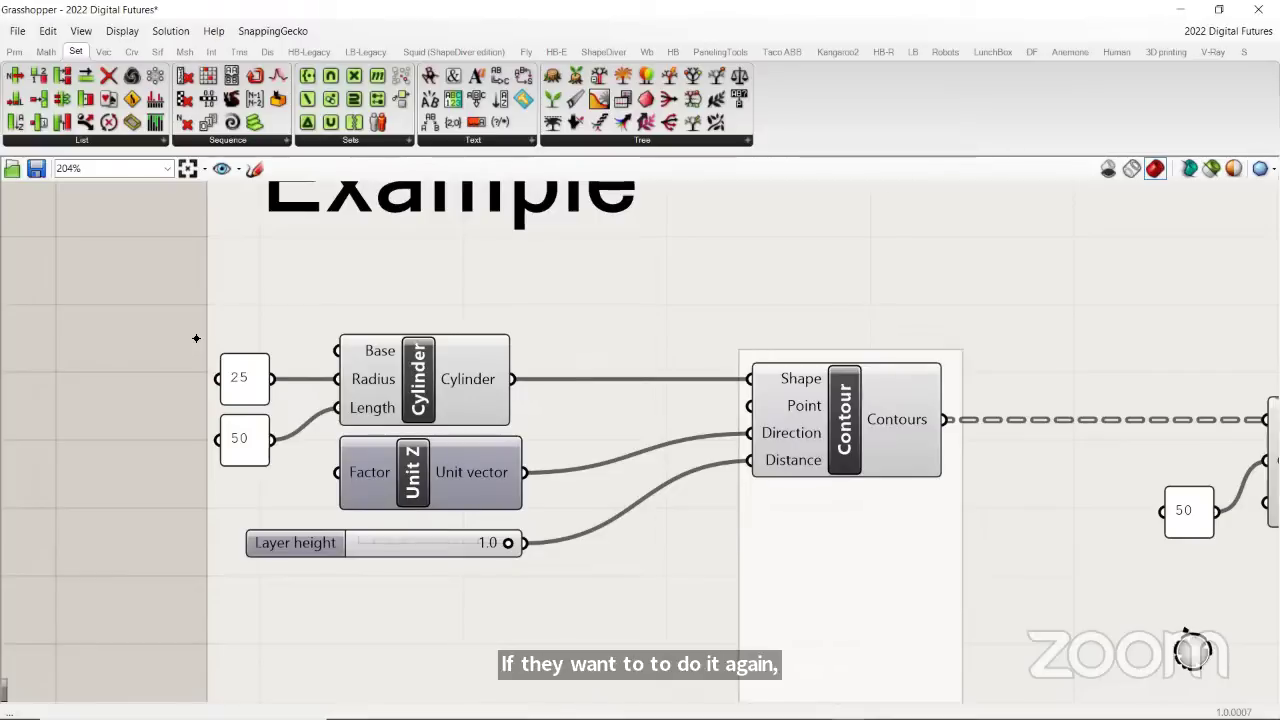
click(441, 372)
scroll(492, 228, down, 4)
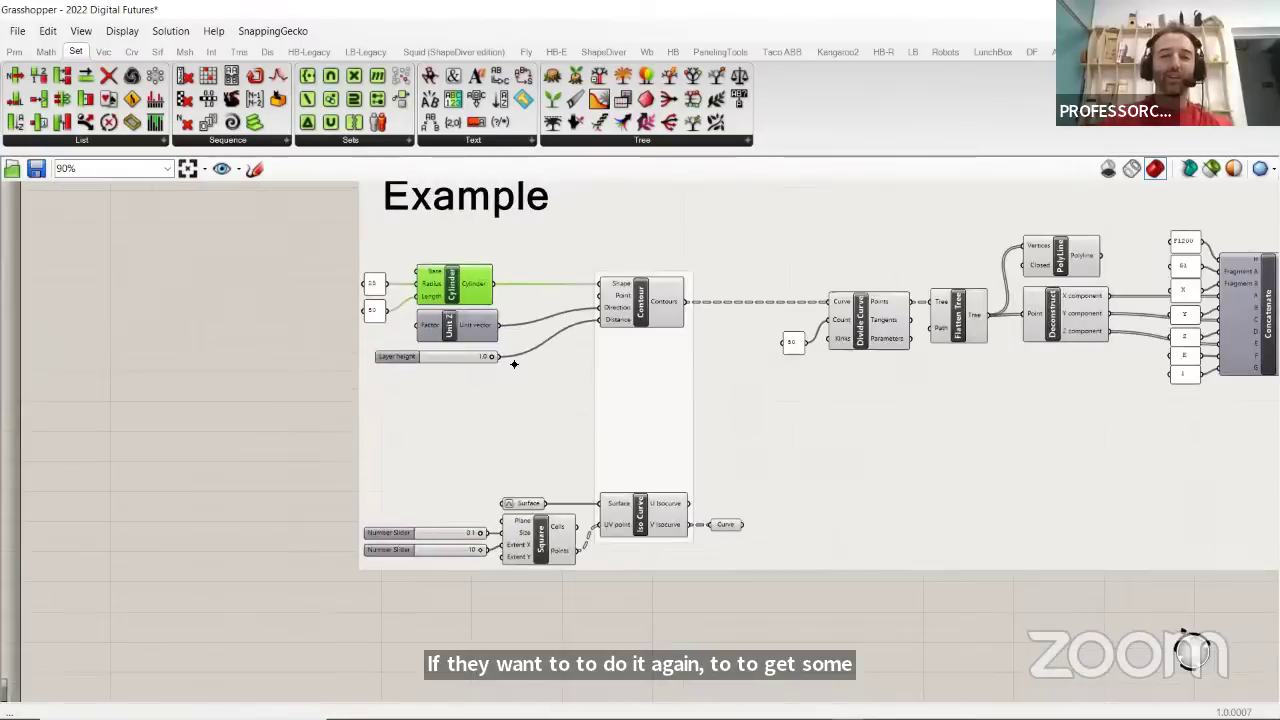
right_drag(774, 360, 531, 323)
scroll(531, 334, down, 4)
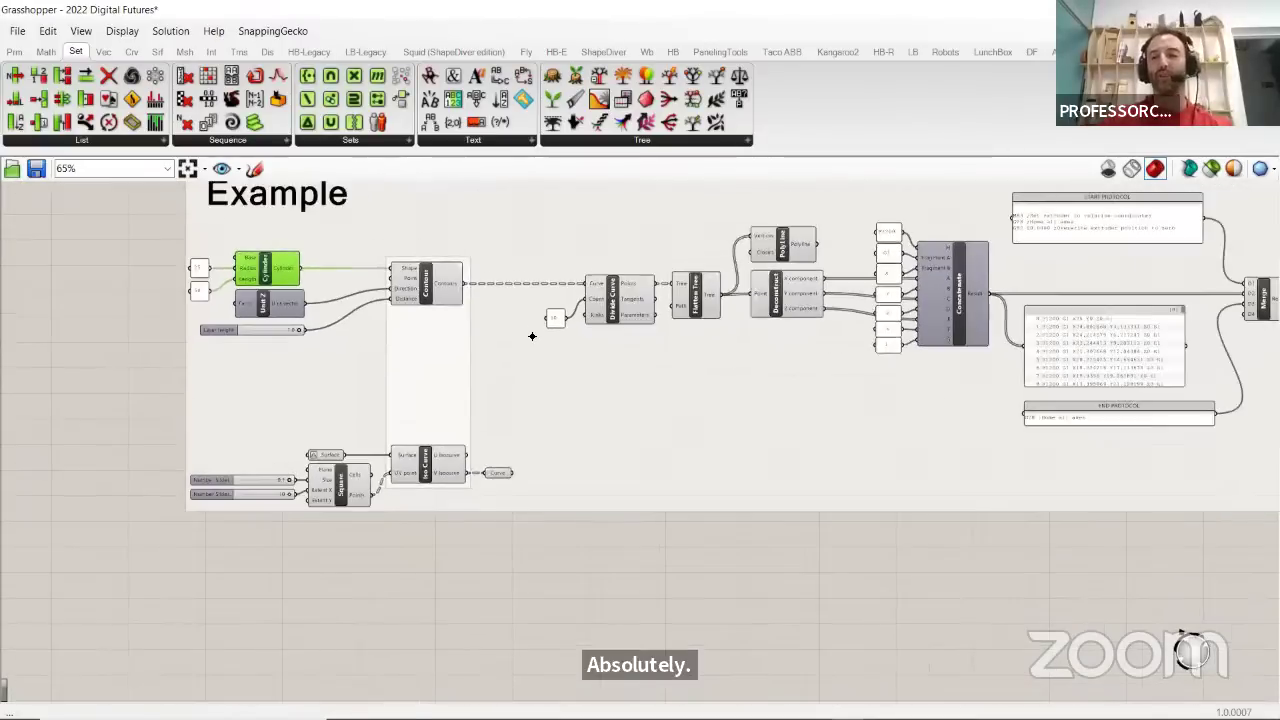
scroll(376, 552, up, 3)
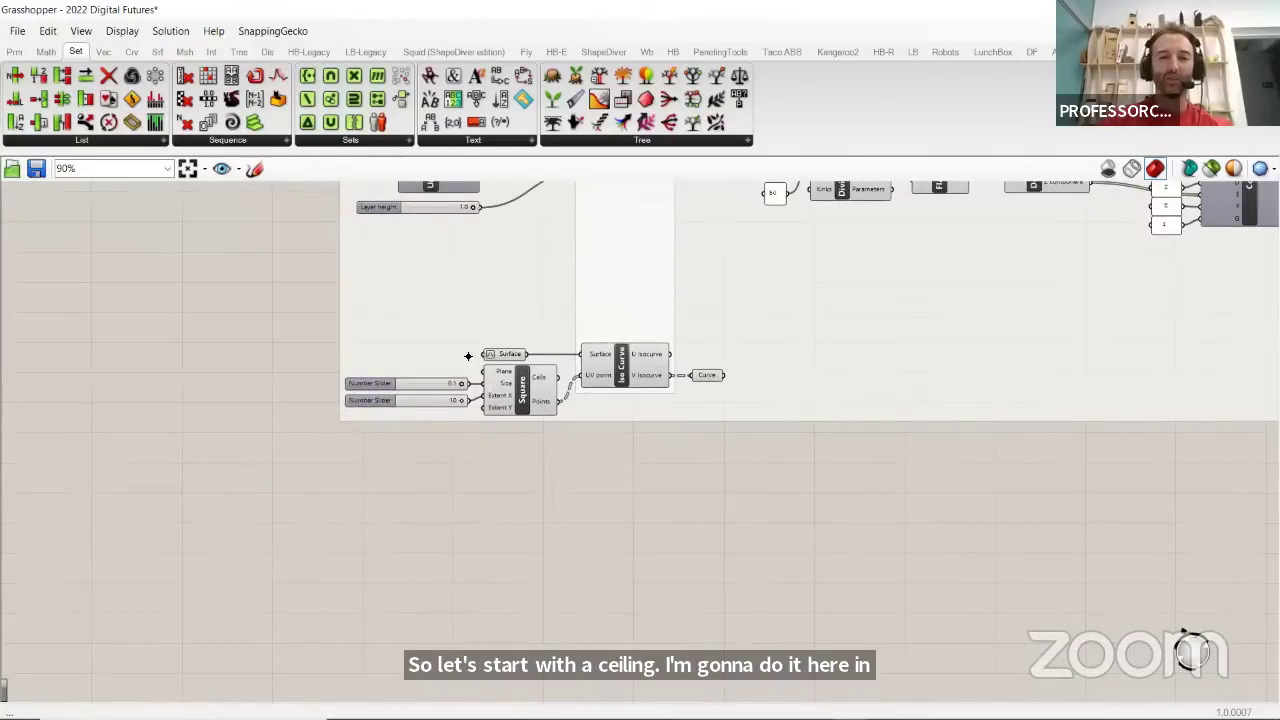
Turn off the preview of all components in the Example group
scroll(490, 350, down, 3)
drag(1192, 280, 100, 588)
right_click(236, 298)
click(283, 411)
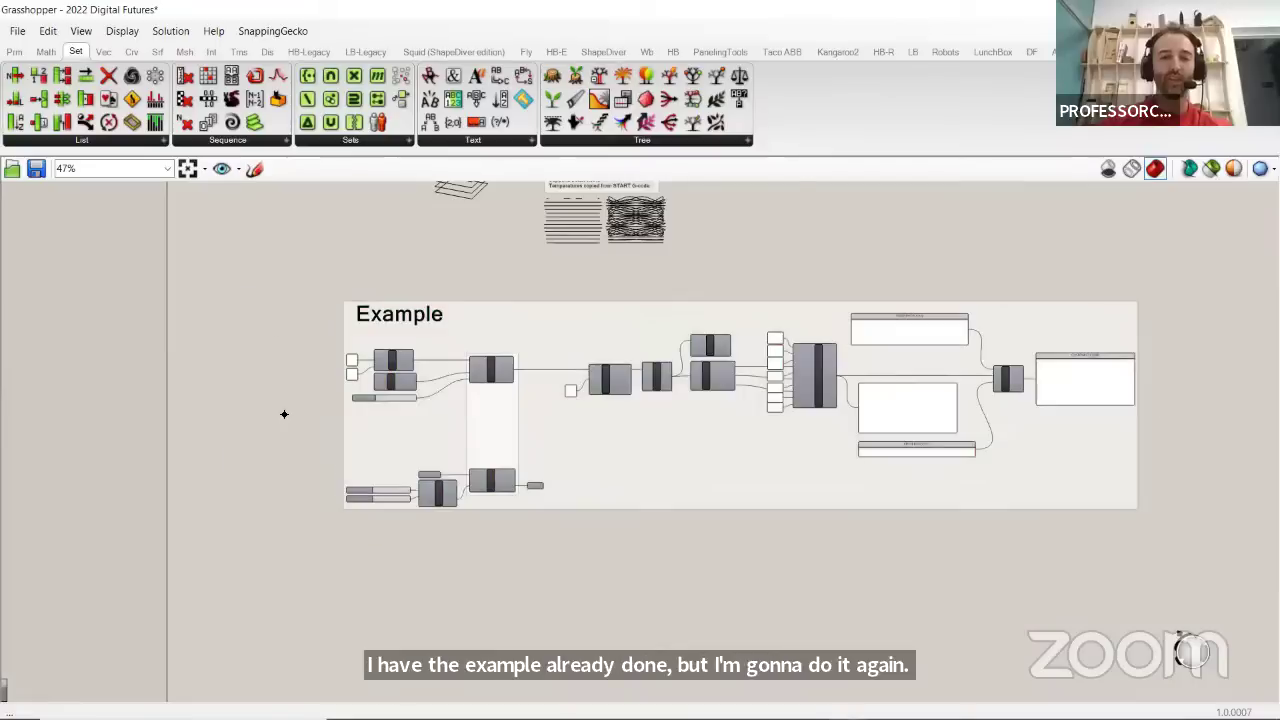
scroll(340, 485, up, 2)
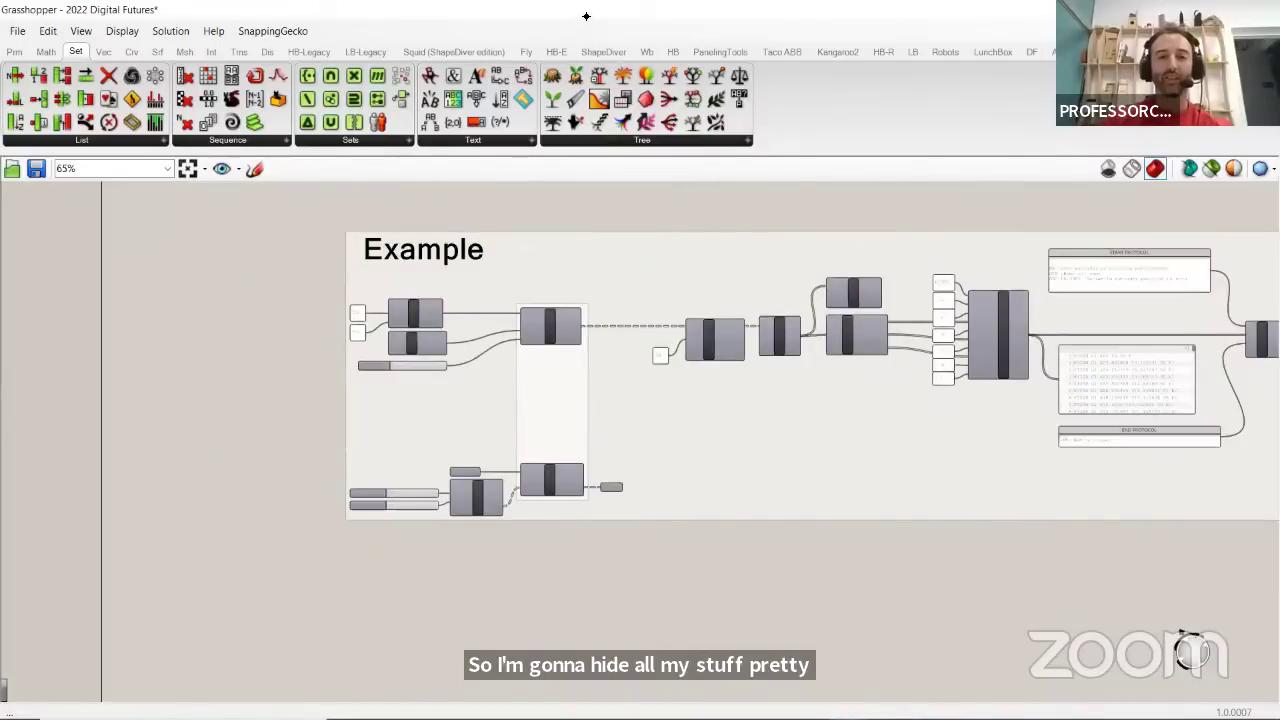
Arrange Grasshopper side by side with Rhino, and hide all curves, the surface and the text labels in the Perspective viewport
double_click(587, 19)
key(super+Right)
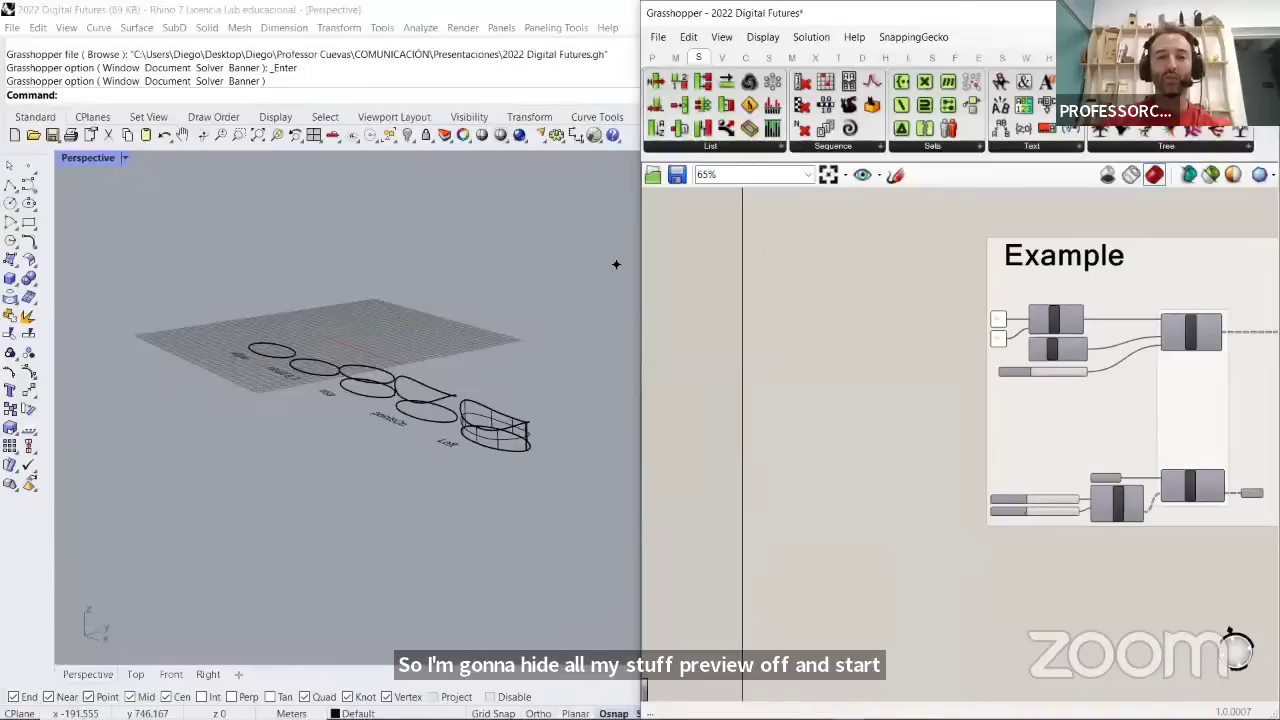
scroll(443, 320, up, 3)
scroll(443, 320, down, 3)
right_drag(443, 320, 522, 512)
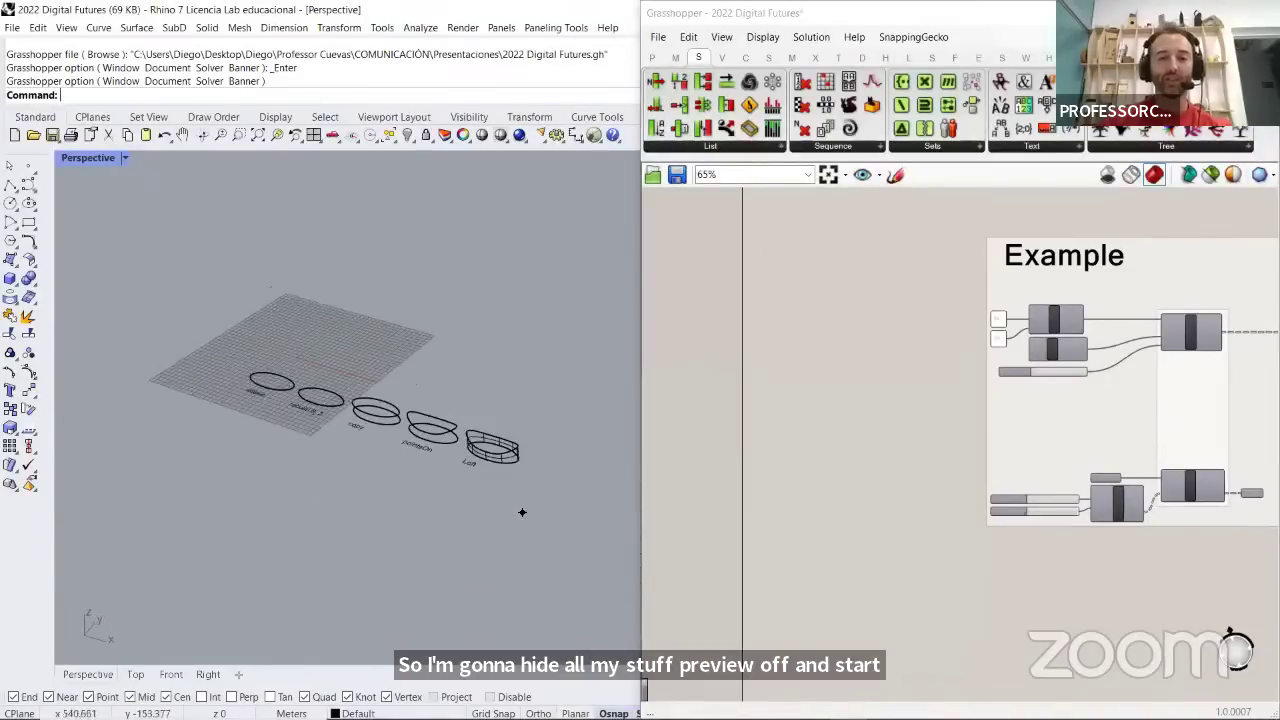
drag(523, 516, 205, 328)
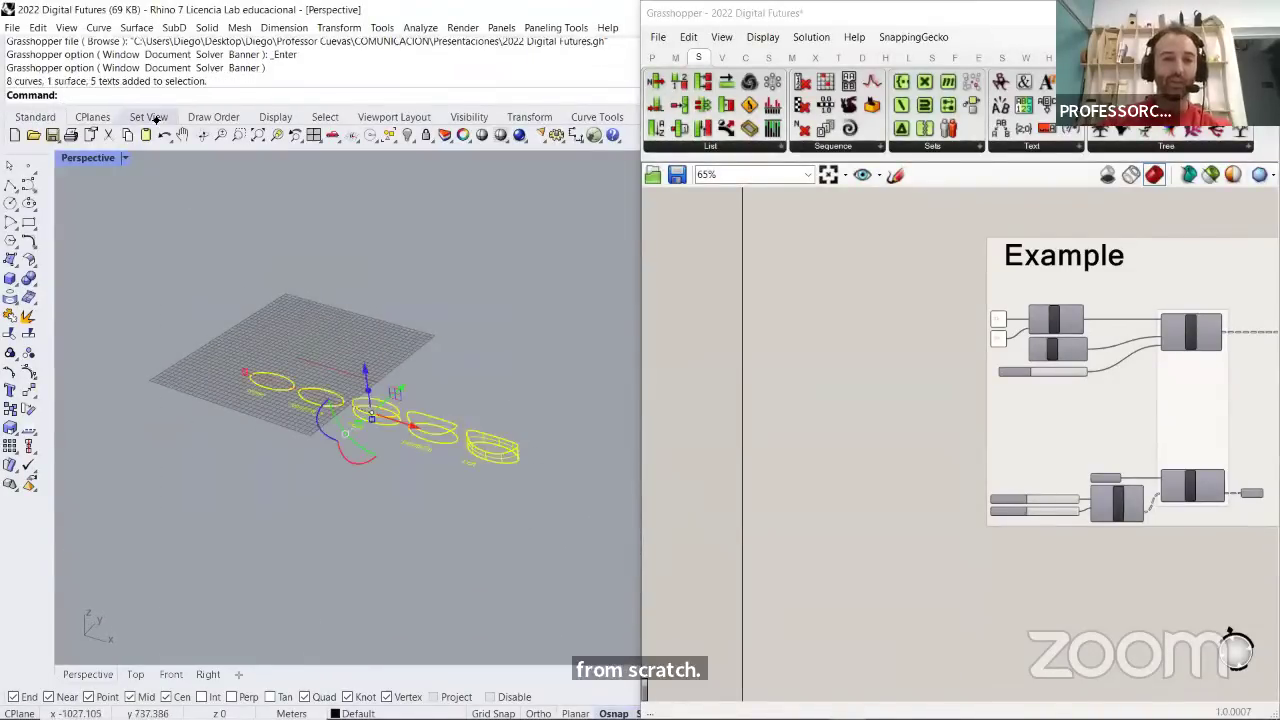
click(408, 137)
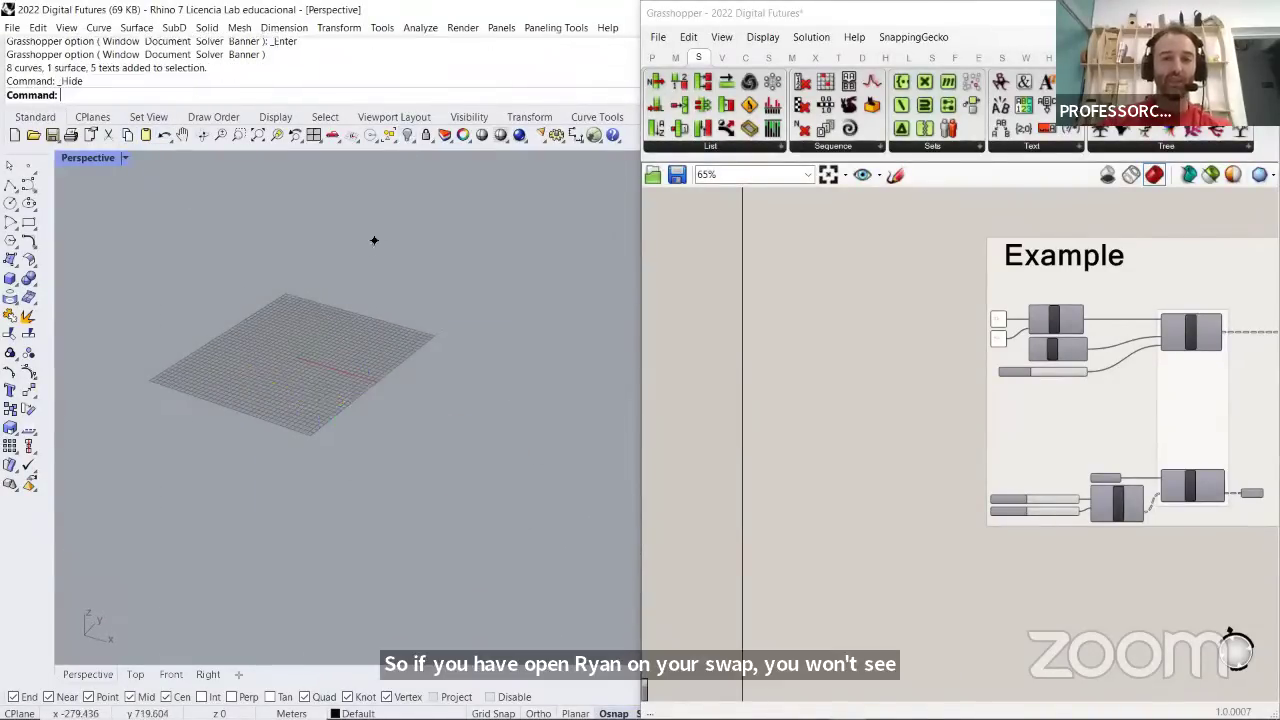
Sketch a cylinder from two ovals joined by two sides in the empty canvas beside the Example group
scroll(291, 331, up, 5)
right_drag(502, 340, 560, 530)
scroll(975, 335, up, 4)
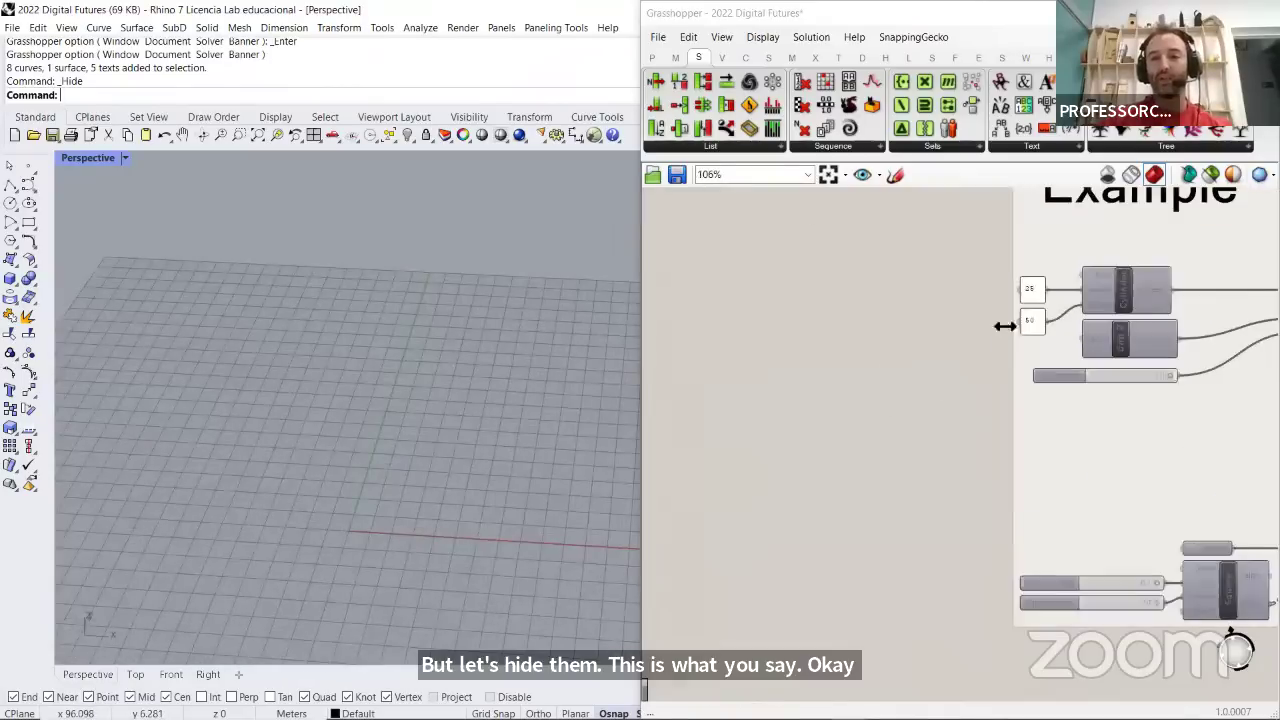
click(896, 177)
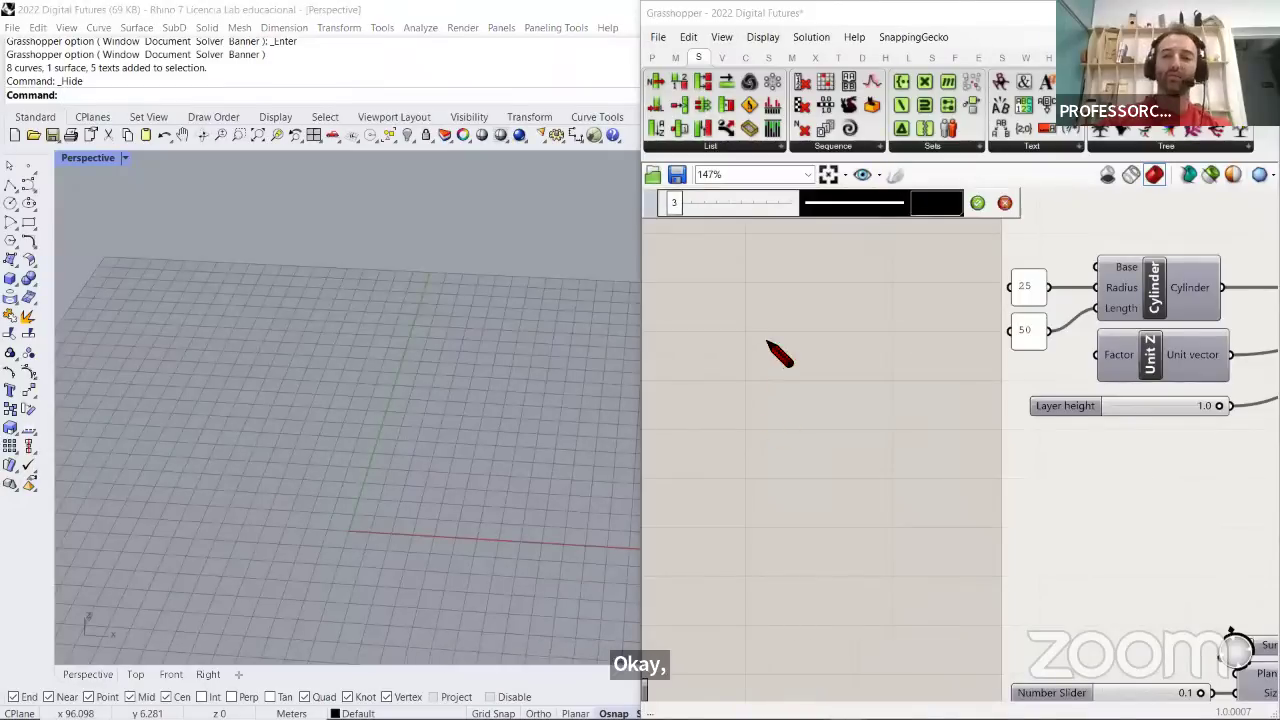
mouse_move(795, 376)
mouse_down()
mouse_move(681, 412)
mouse_move(803, 428)
mouse_move(801, 398)
mouse_move(794, 409)
mouse_move(815, 318)
mouse_up()
mouse_move(730, 292)
mouse_down()
mouse_move(689, 327)
mouse_move(802, 309)
mouse_move(682, 293)
mouse_move(663, 407)
mouse_up()
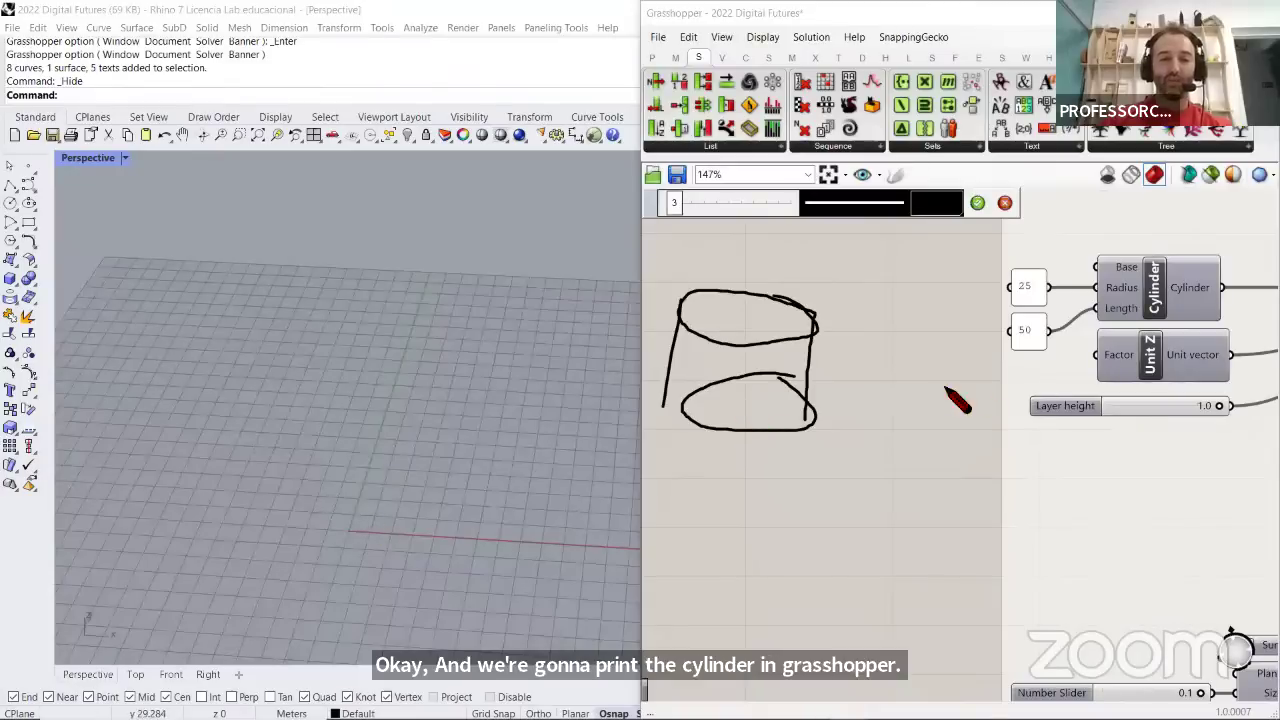
Sketch axes from the centre of the cylinder's base, labelling X and Y, and mark the centre as the origin
drag(746, 405, 899, 411)
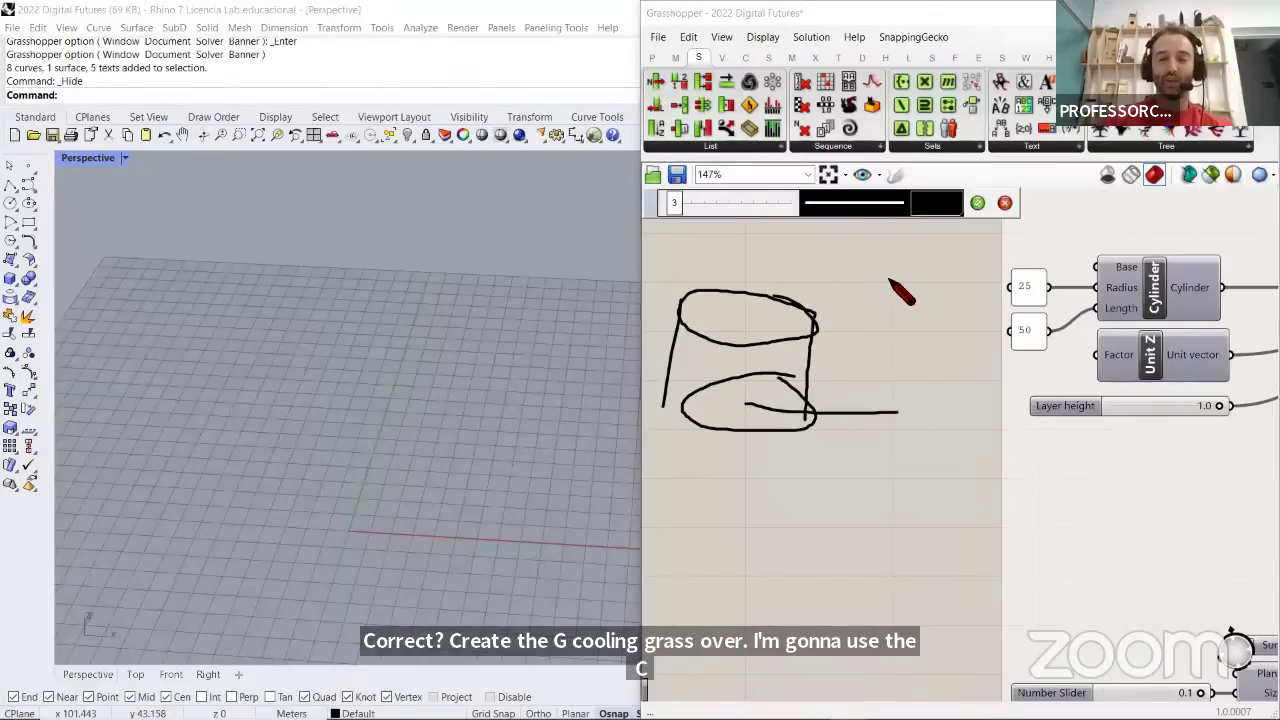
mouse_move(891, 280)
mouse_down()
mouse_move(859, 360)
mouse_move(752, 404)
mouse_up()
mouse_move(883, 437)
mouse_down()
mouse_move(912, 466)
mouse_move(896, 467)
mouse_up()
drag(855, 265, 860, 282)
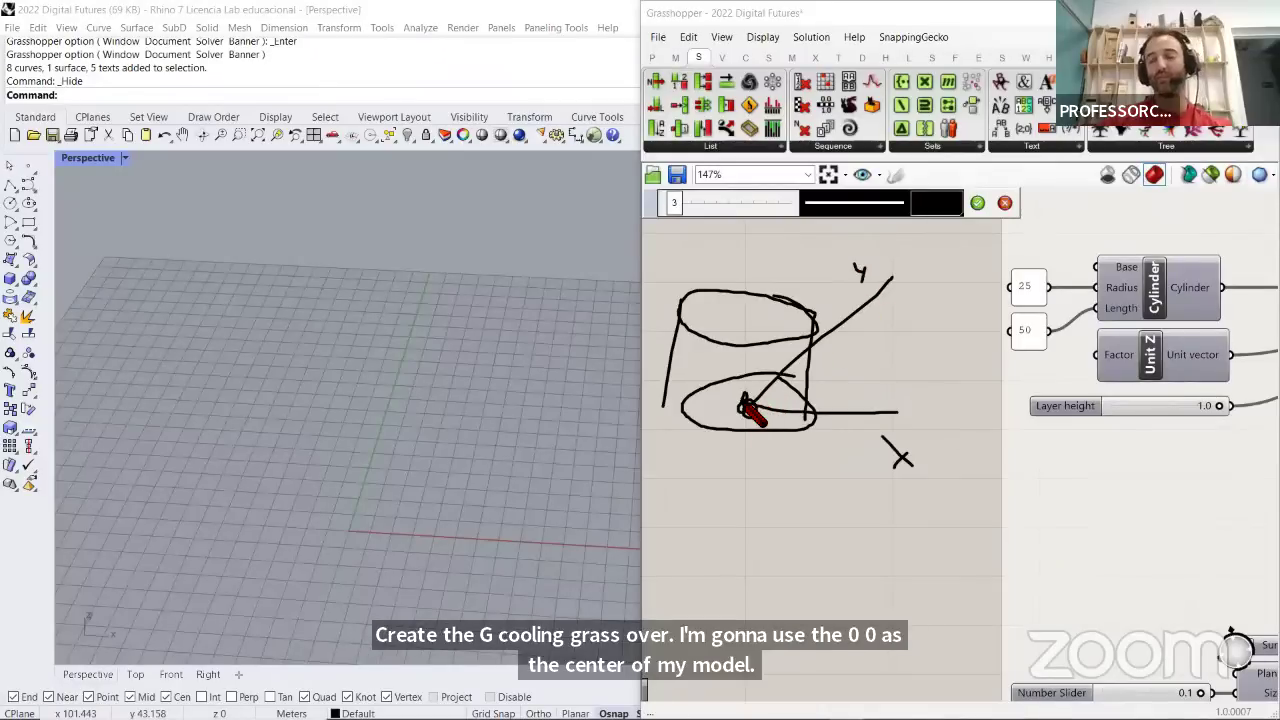
mouse_move(742, 400)
mouse_down()
mouse_move(902, 340)
mouse_move(919, 363)
mouse_up()
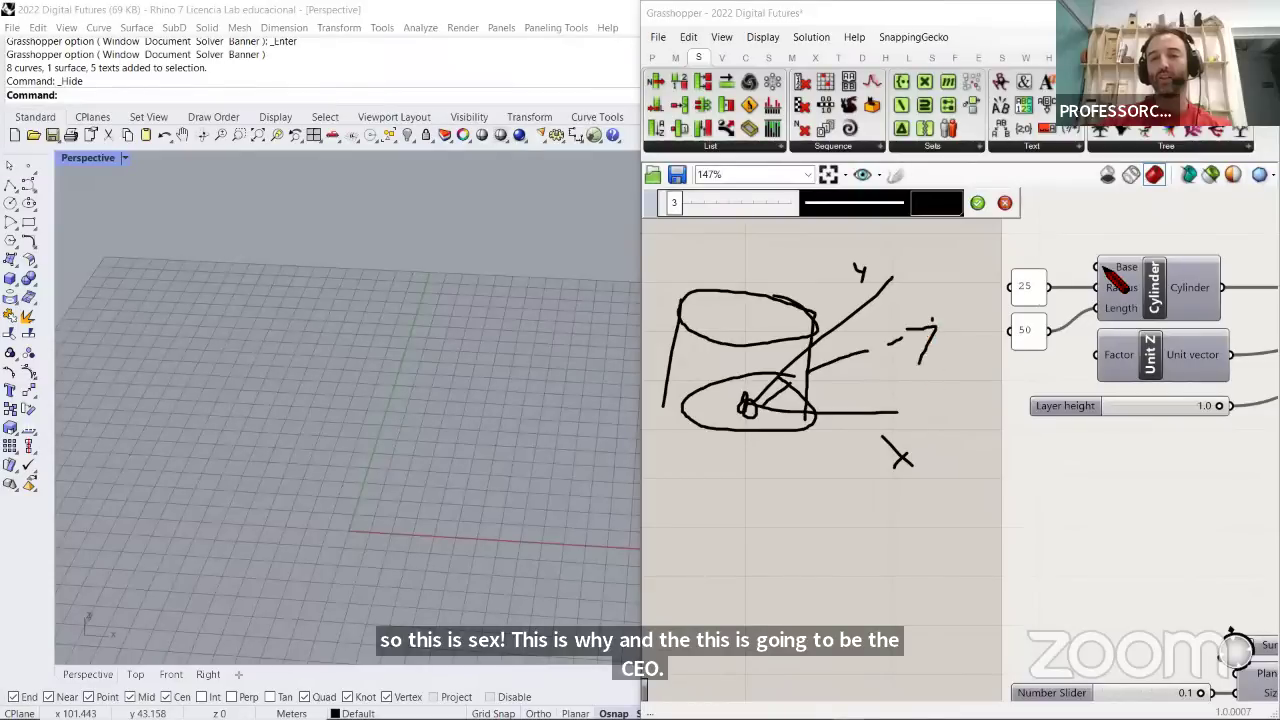
Circle the Base input of the Cylinder component, and discard the cylinder sketch and its annotations
mouse_move(1097, 247)
mouse_down()
mouse_move(1090, 280)
mouse_move(1163, 268)
mouse_move(1086, 240)
mouse_move(1072, 276)
mouse_up()
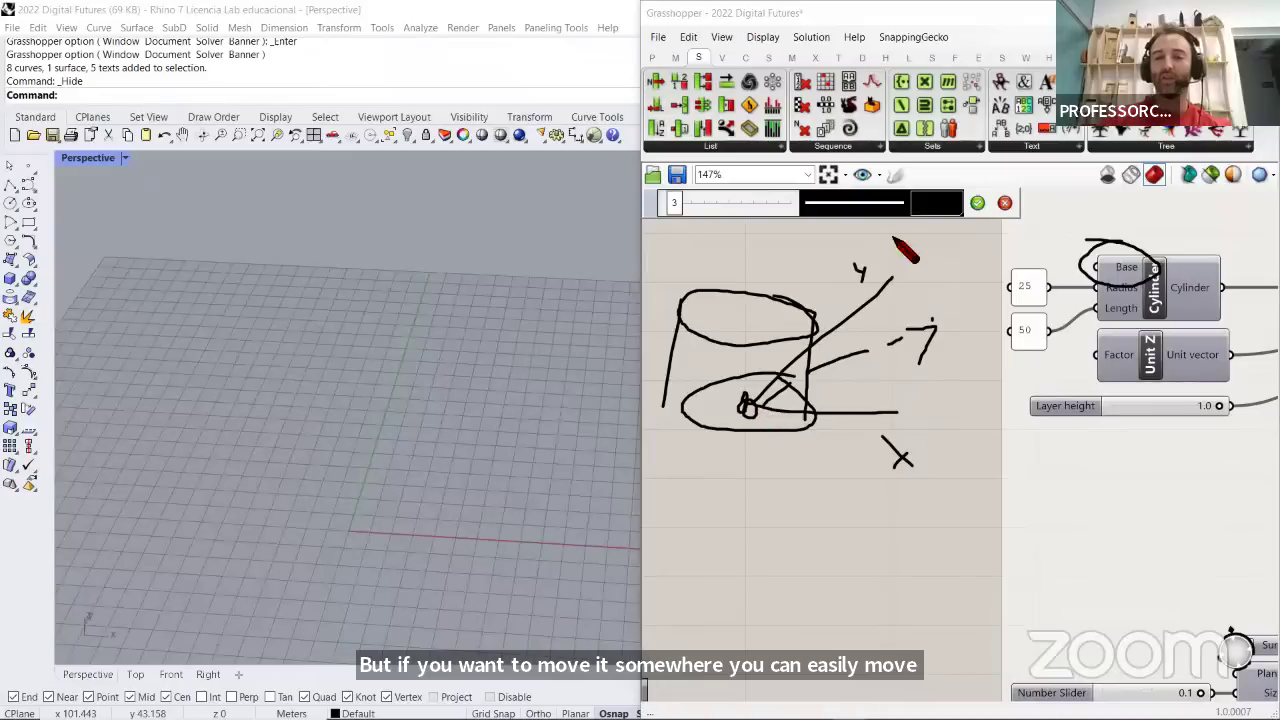
click(1005, 203)
Display the Surface component set, and open and dismiss the component search on the empty canvas below the Example group
right_drag(886, 323, 763, 286)
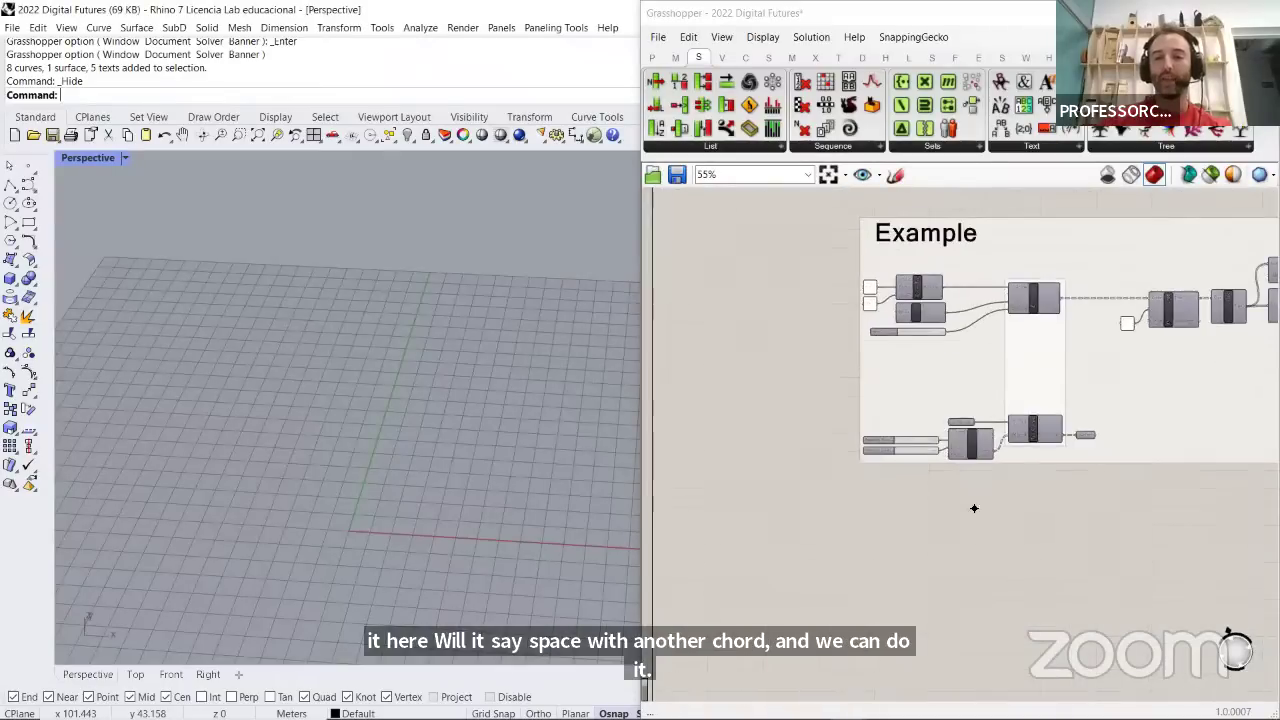
scroll(830, 556, up, 1)
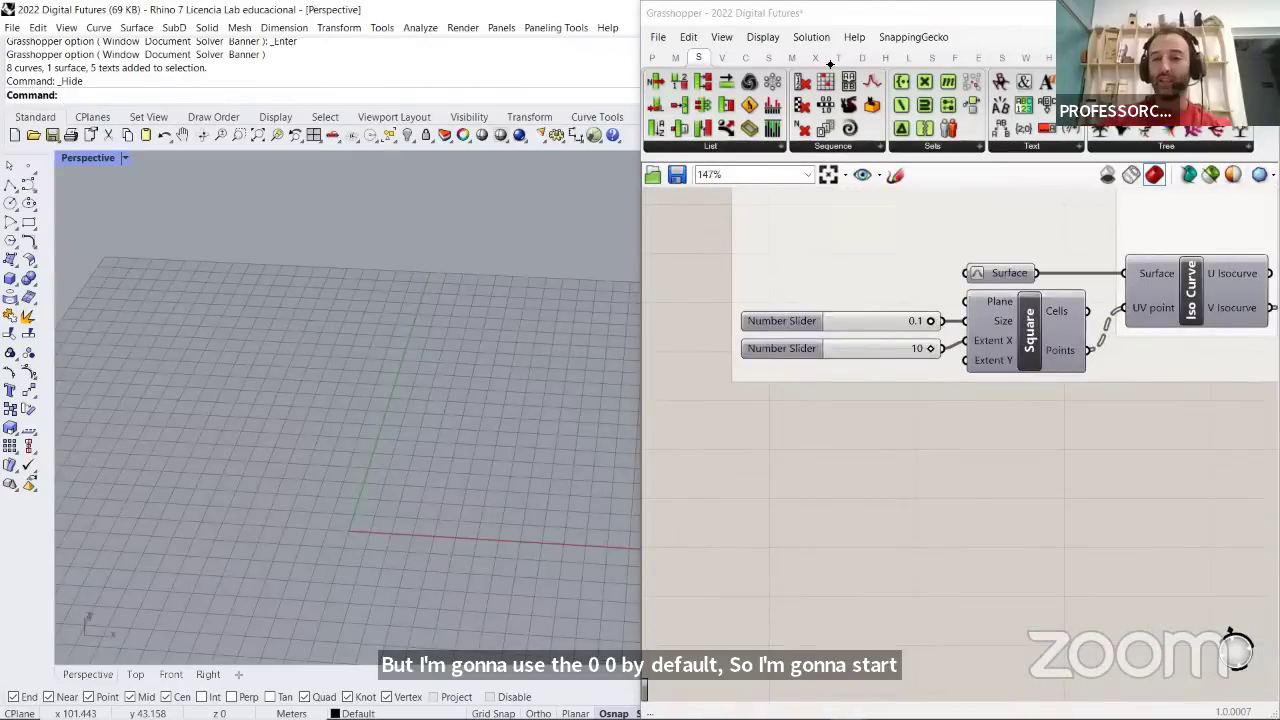
click(768, 59)
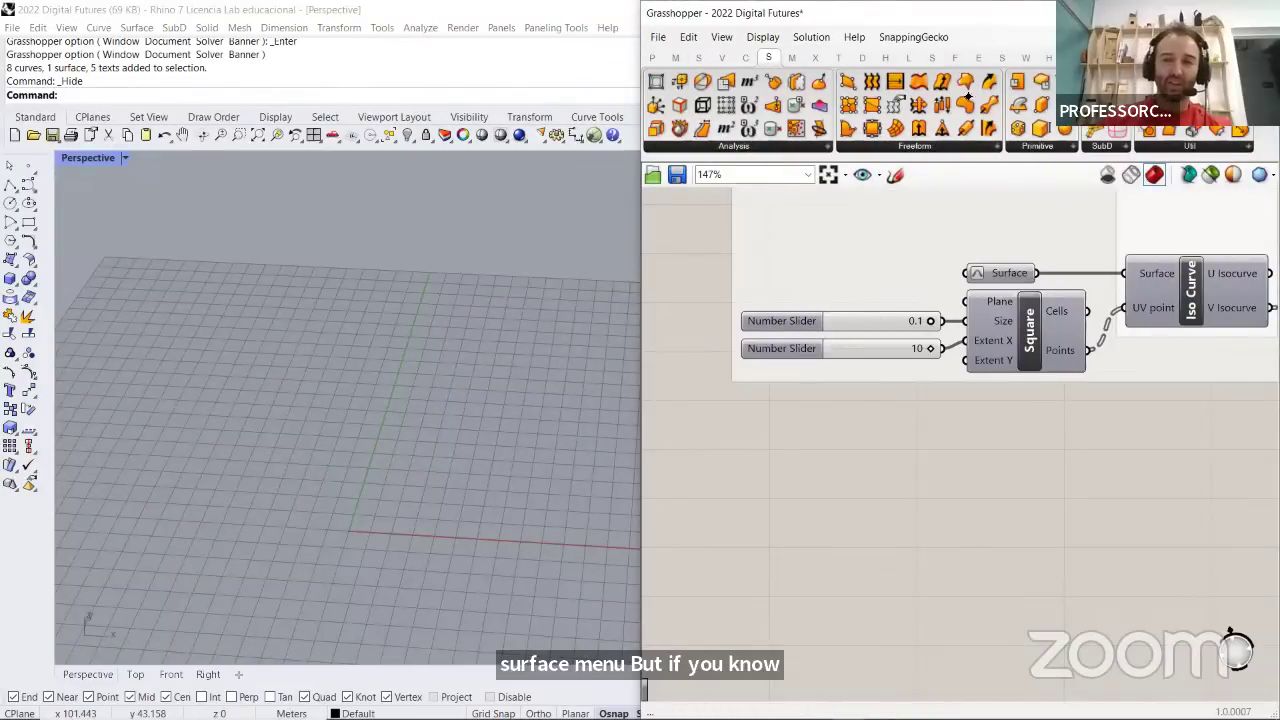
double_click(840, 492)
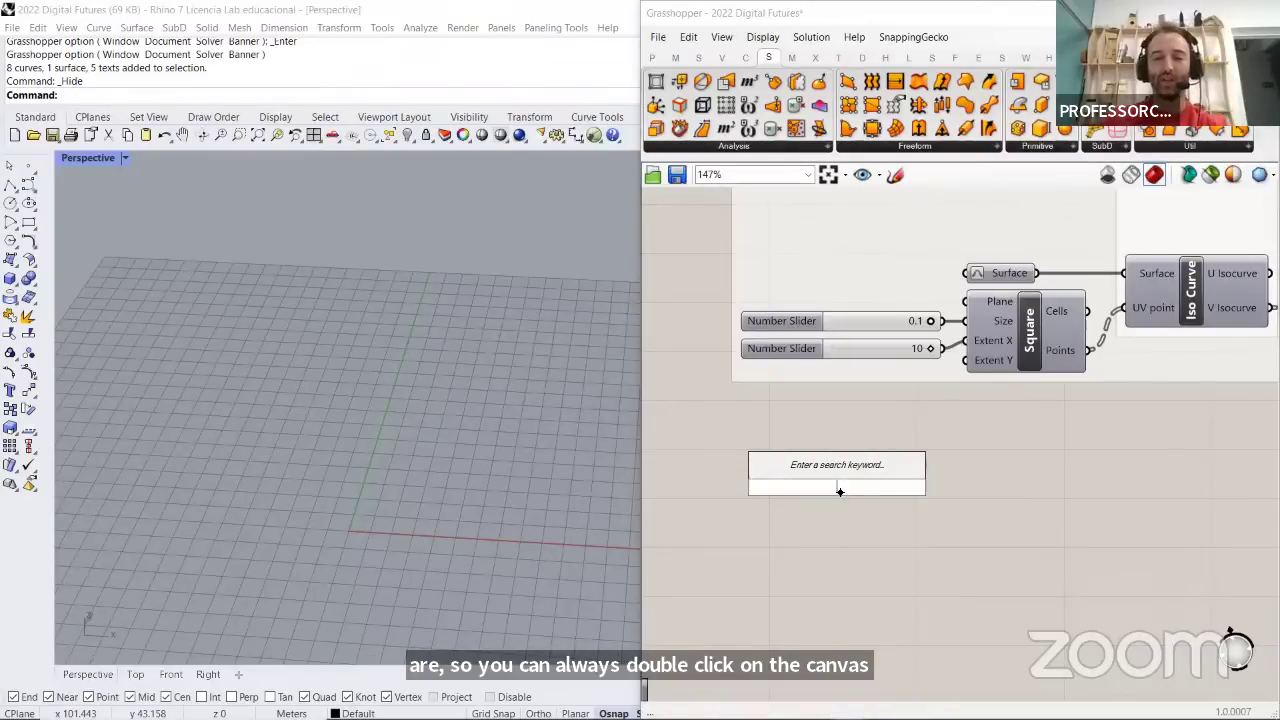
key(Escape)
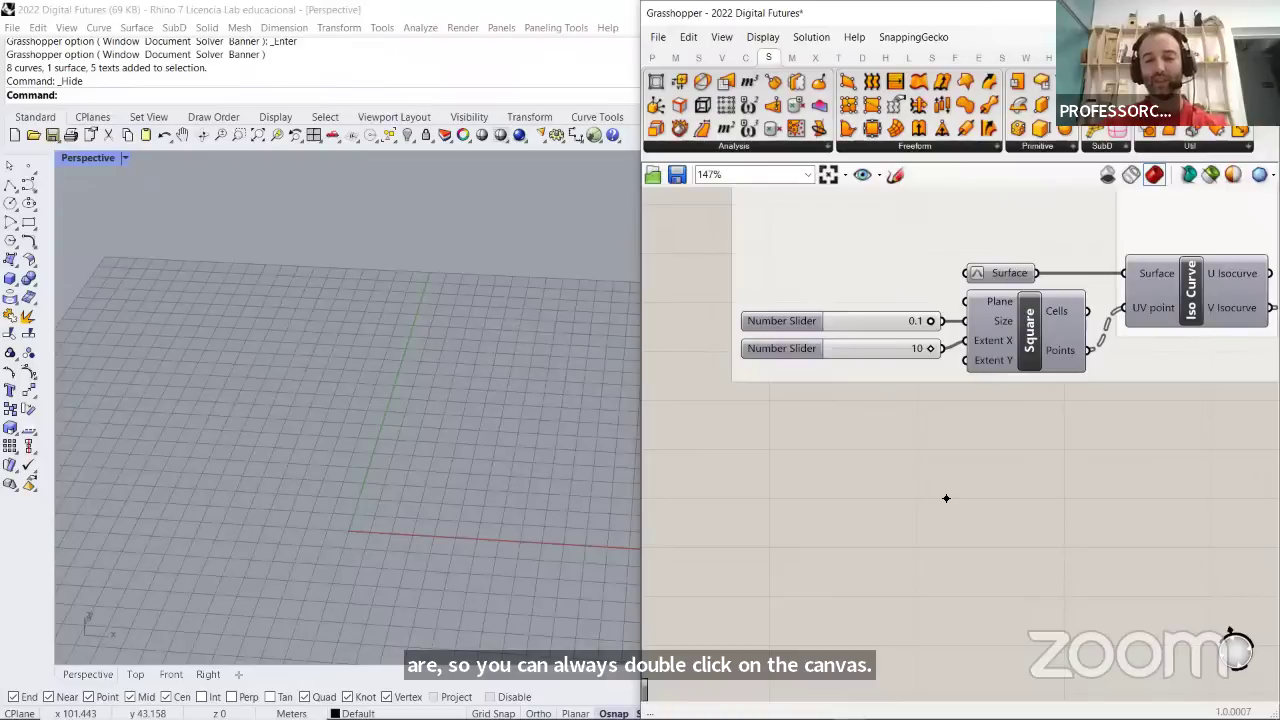
Place a Cylinder component on the empty canvas below the Example group
double_click(946, 497)
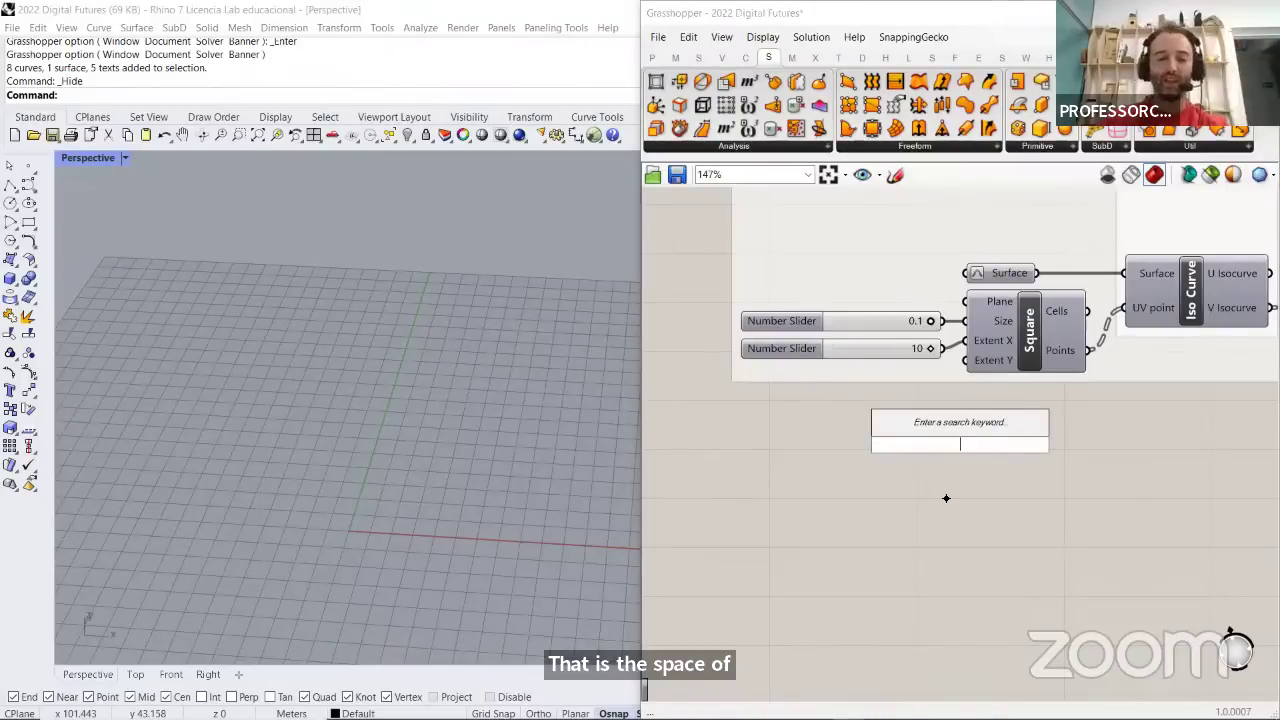
text(cylinder)
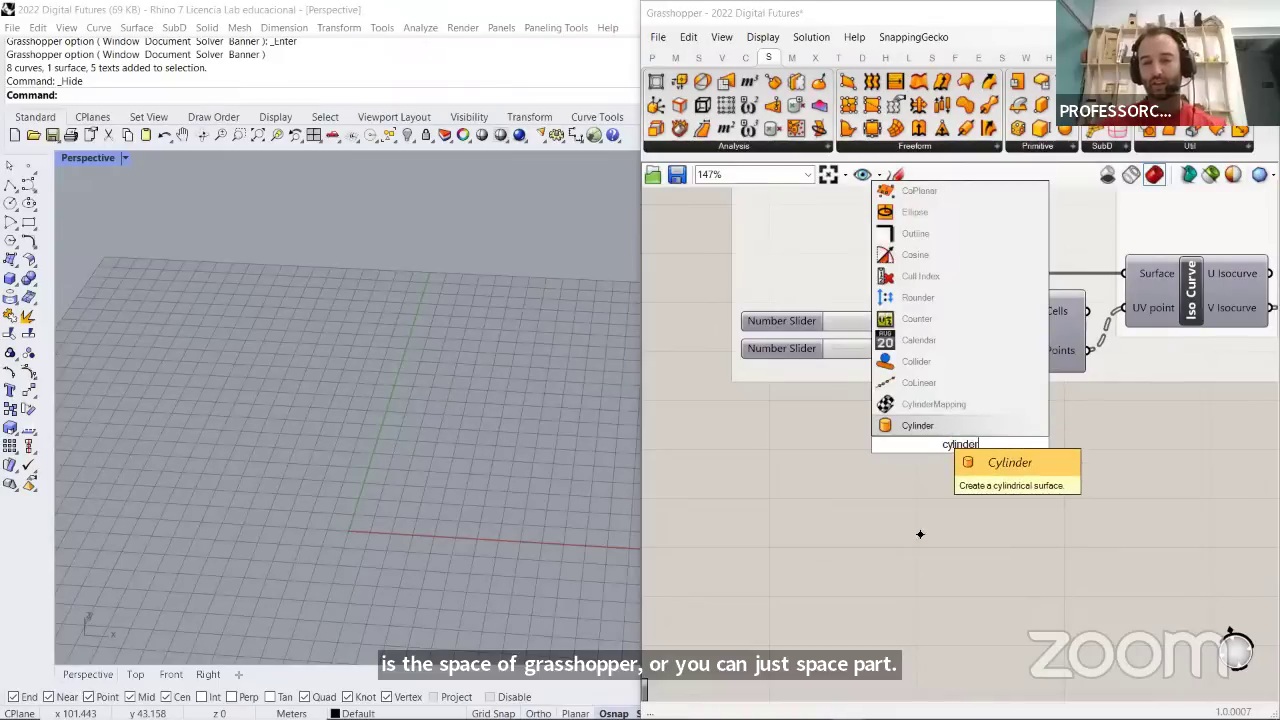
key(Return)
drag(950, 477, 935, 519)
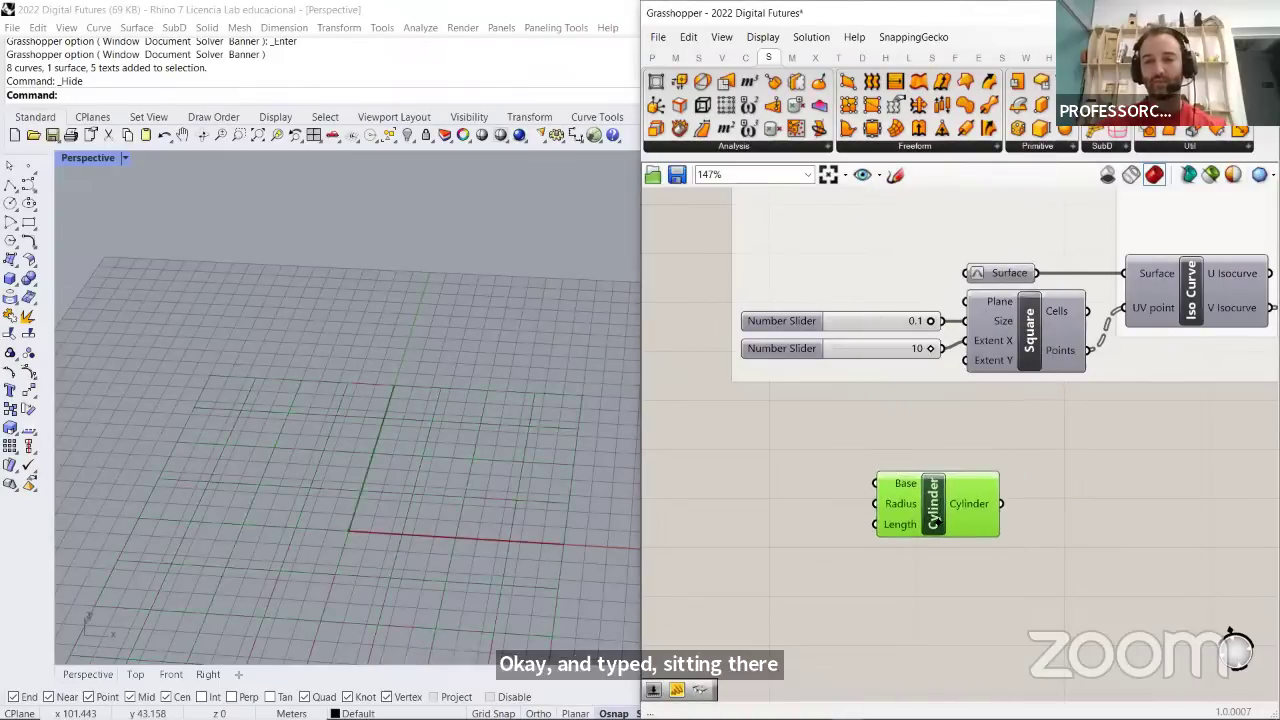
click(904, 546)
scroll(904, 546, up, 3)
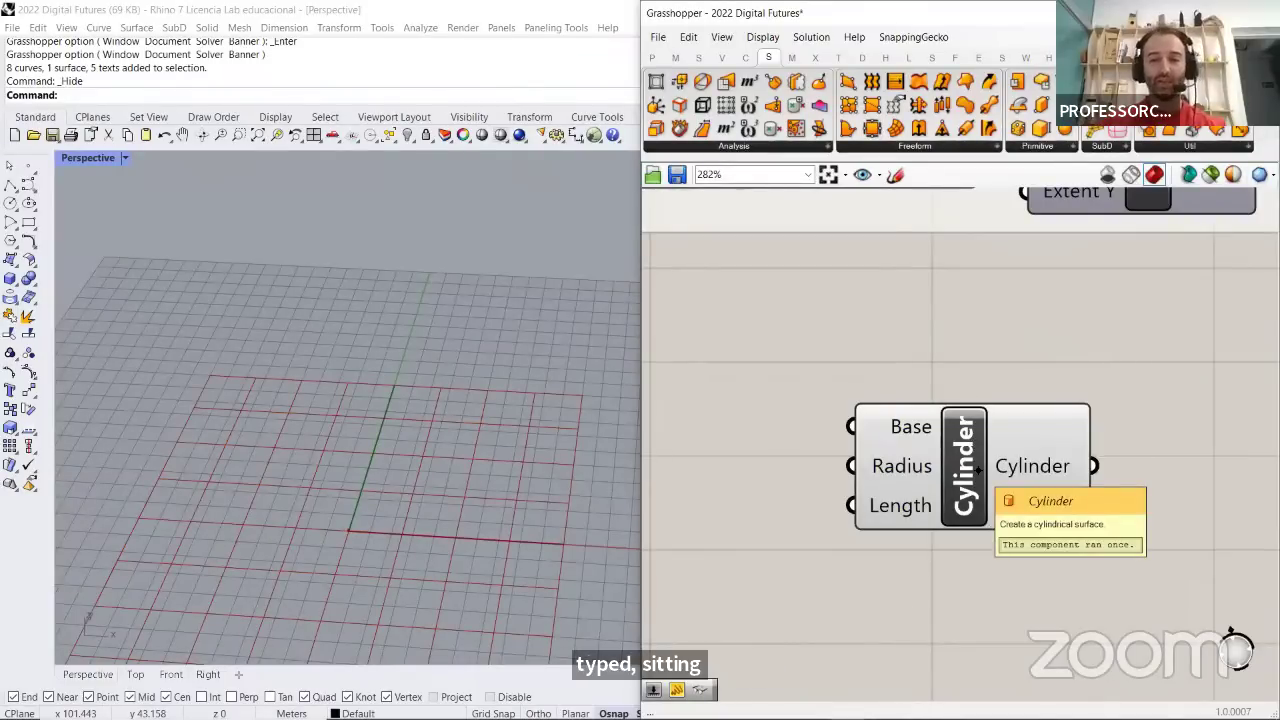
Switch the component labels to abbreviations, and restore the full names
click(763, 37)
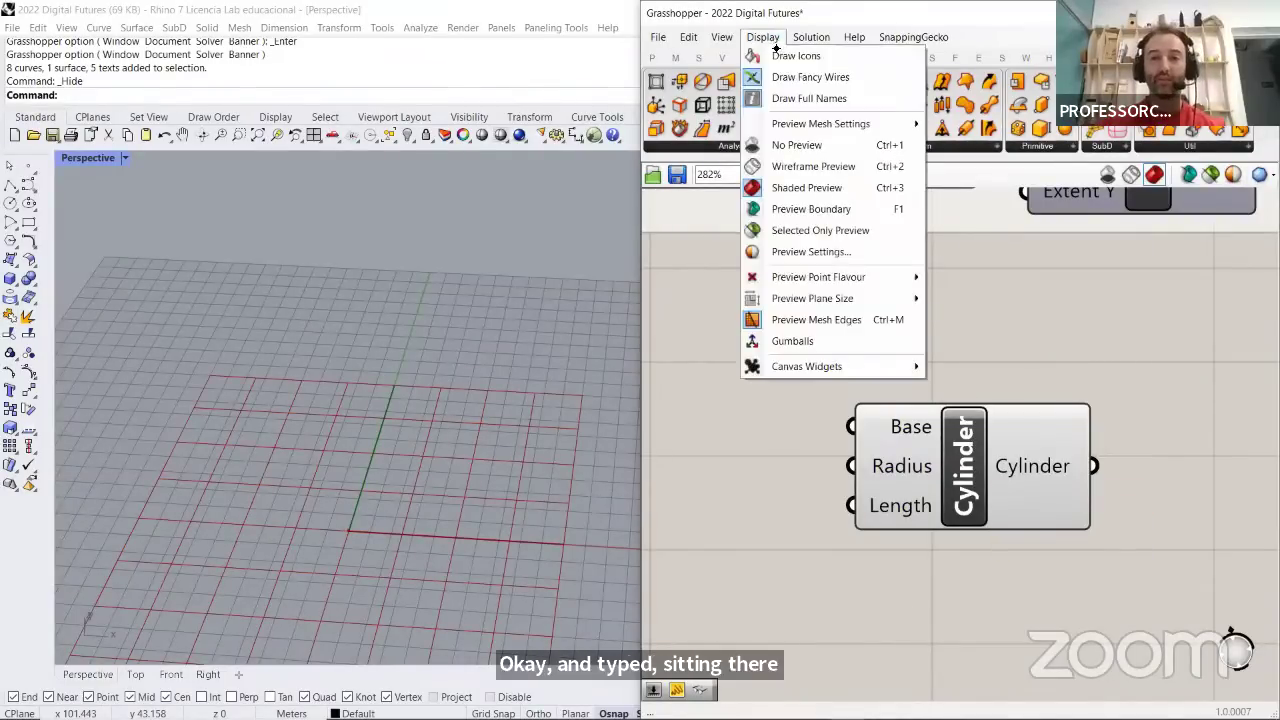
click(799, 99)
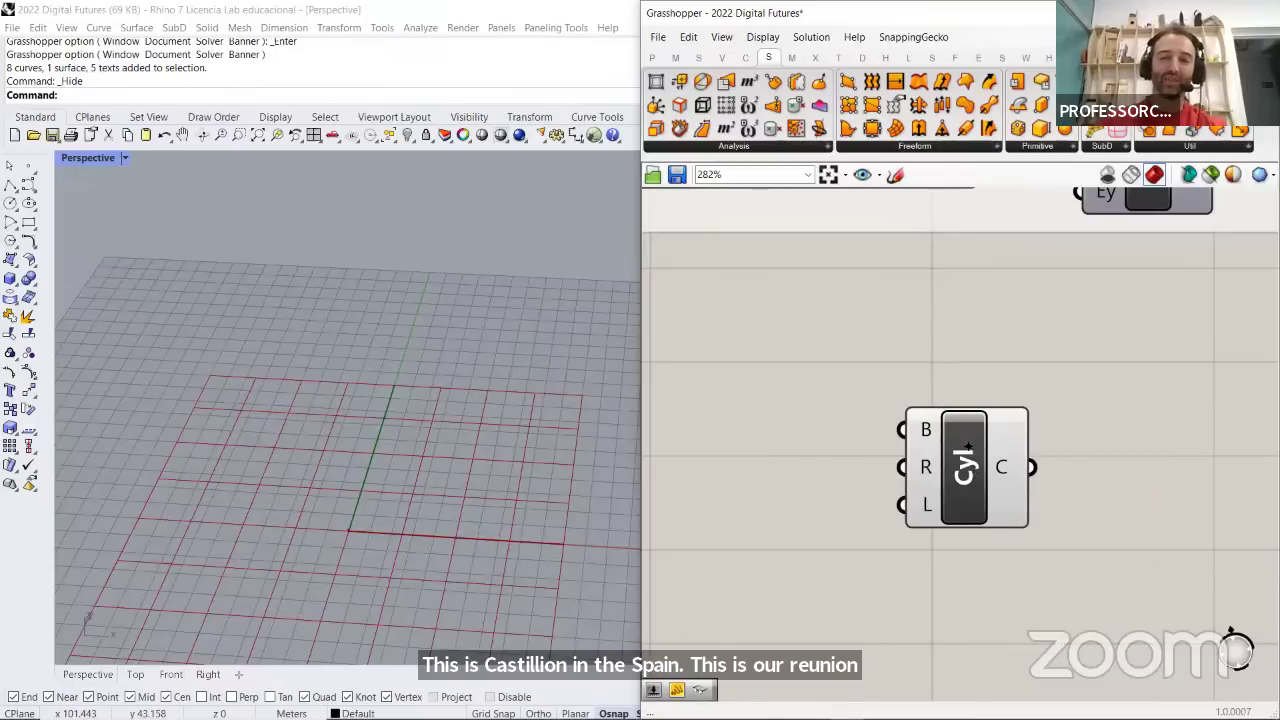
click(766, 38)
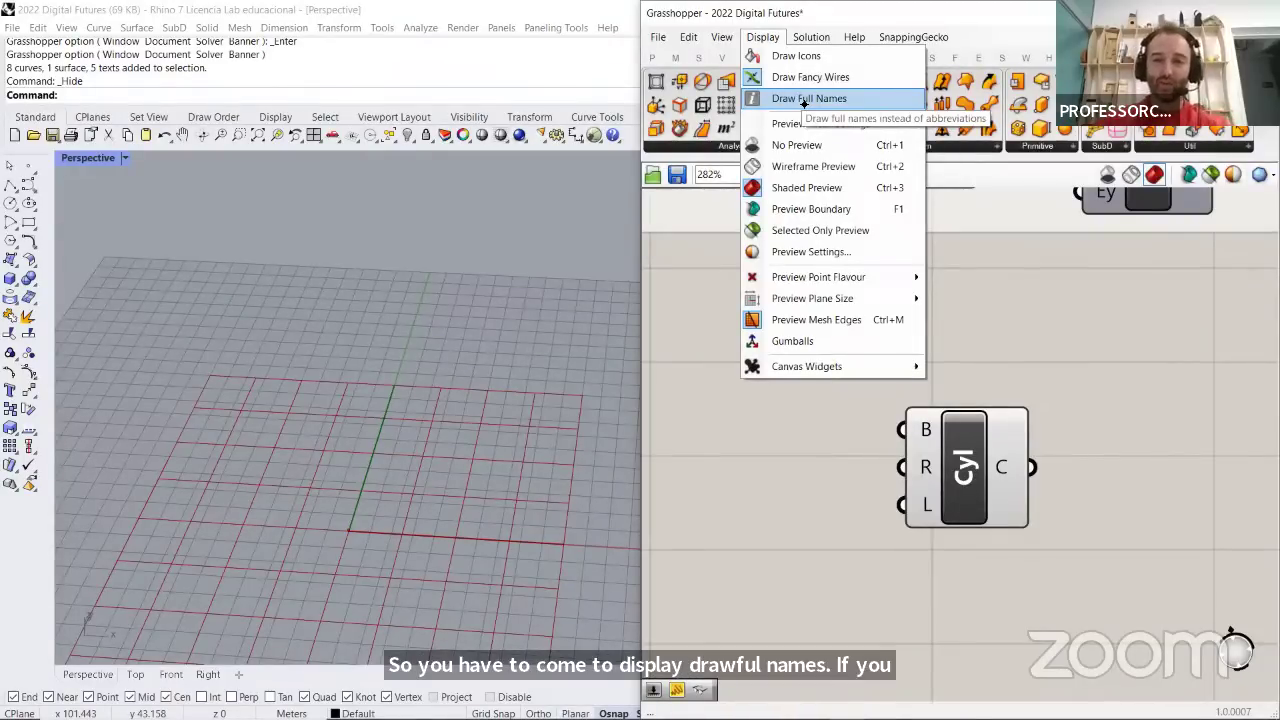
click(803, 100)
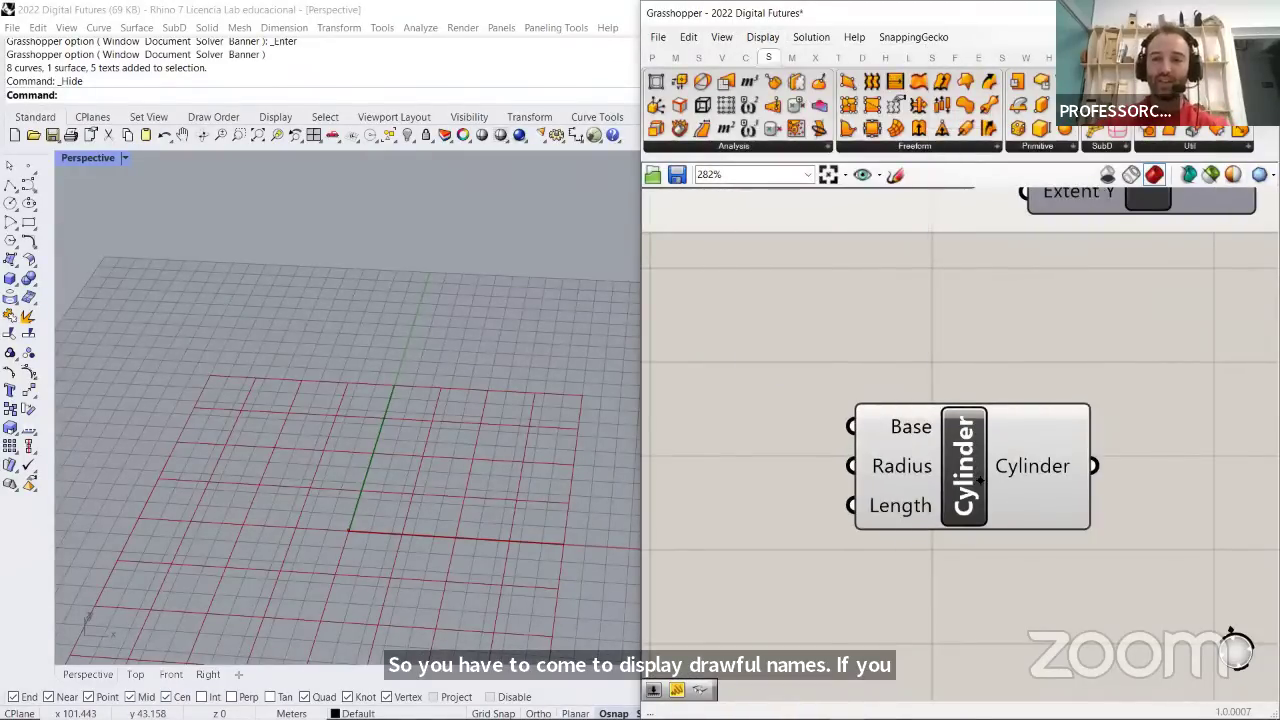
Nudge the Cylinder component slightly, and display components with icons instead of text names
drag(974, 457, 979, 465)
click(983, 383)
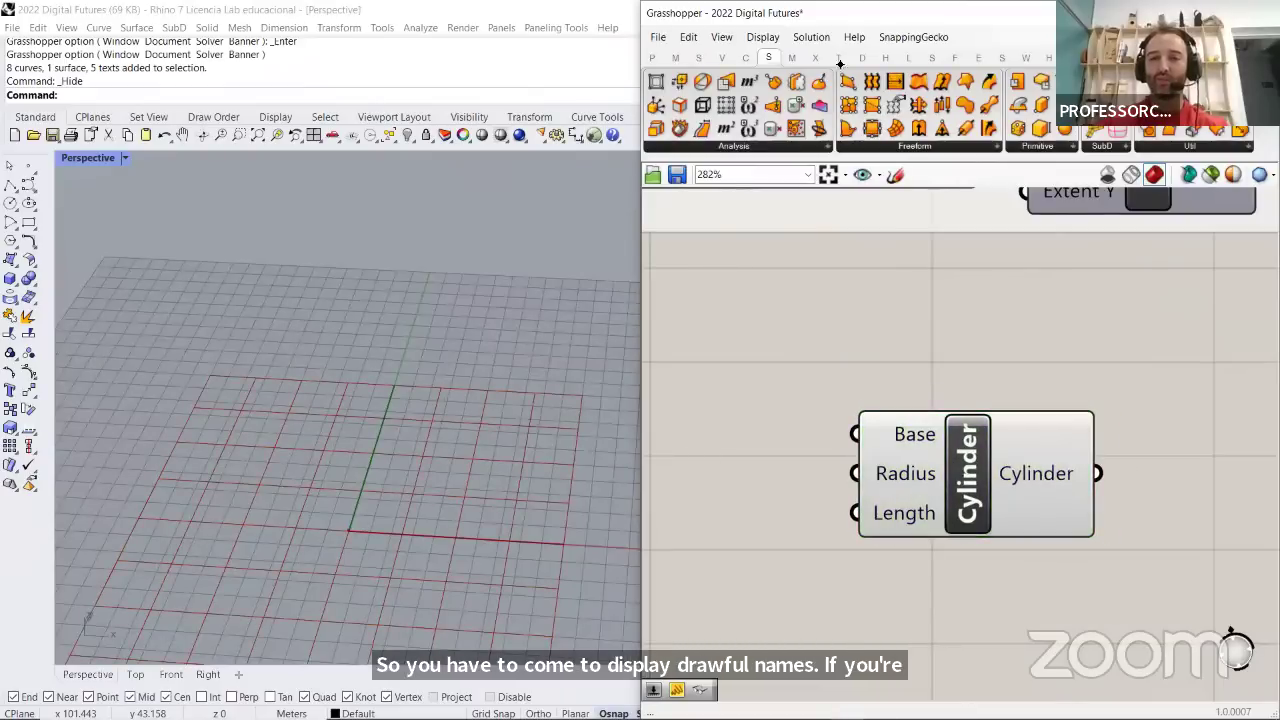
click(786, 55)
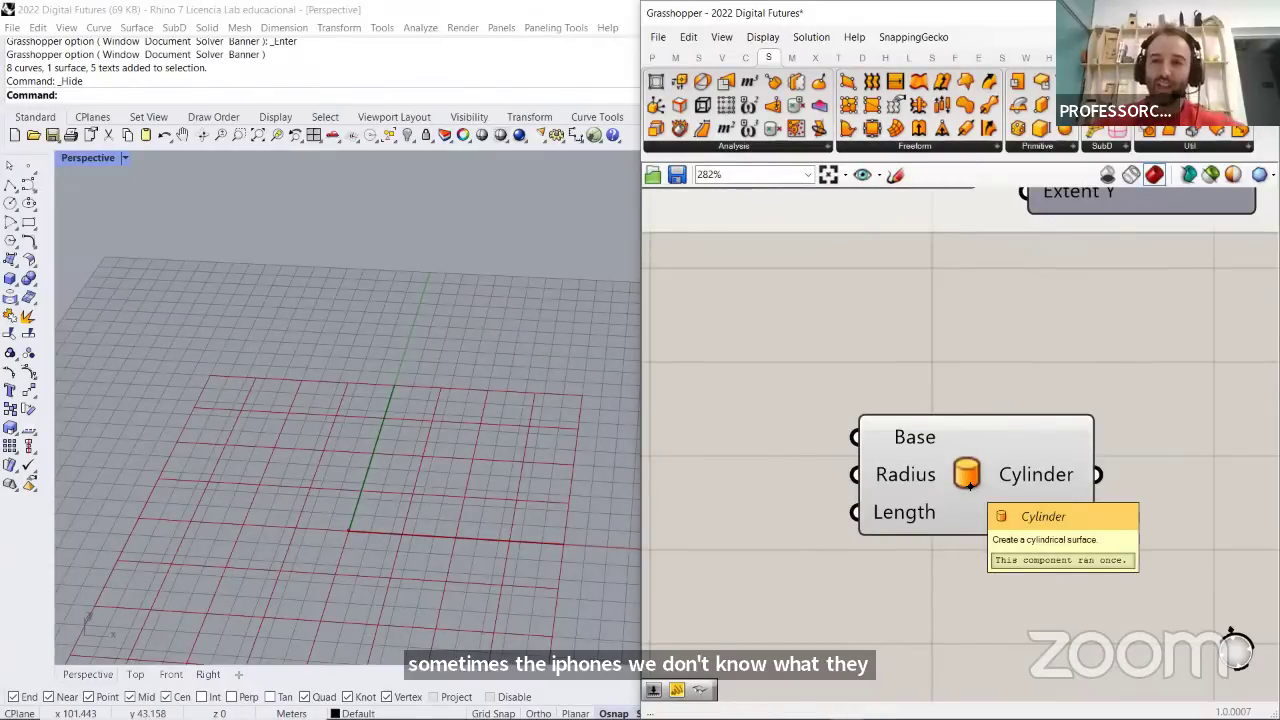
Add the Bifocals component beside the Cylinder component to put floating name labels on all components
click(659, 59)
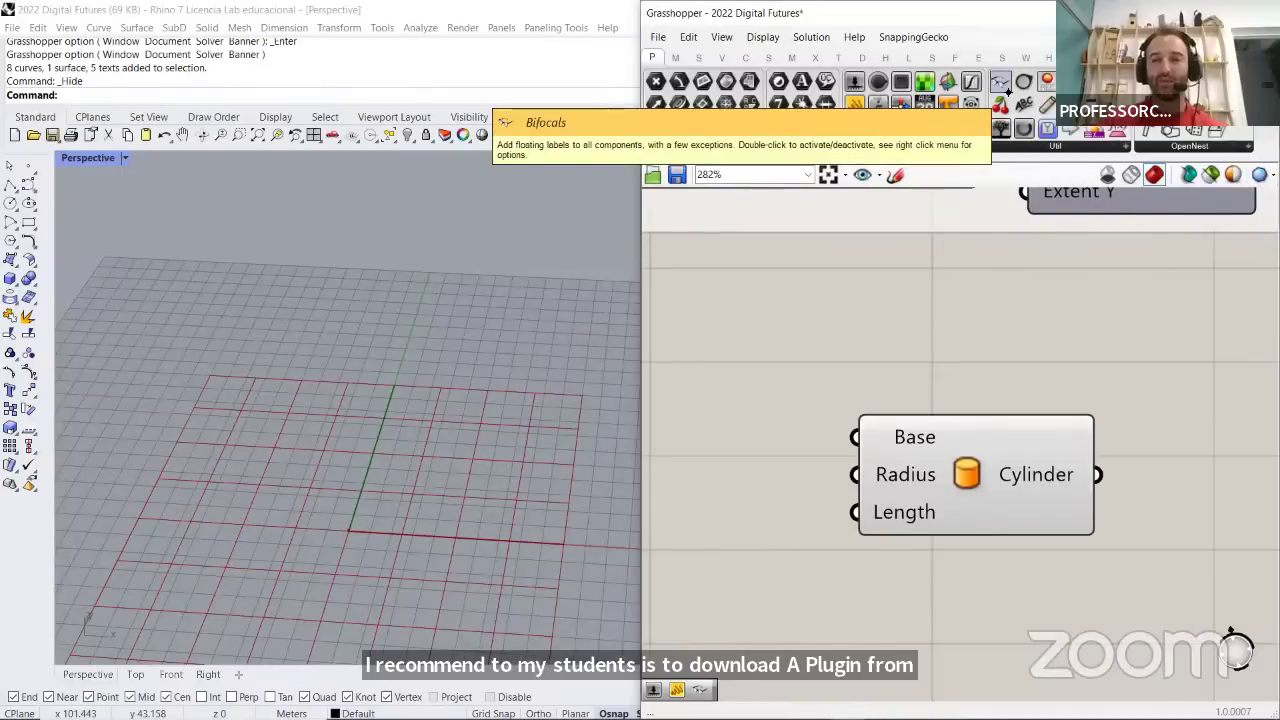
scroll(1065, 292, down, 3)
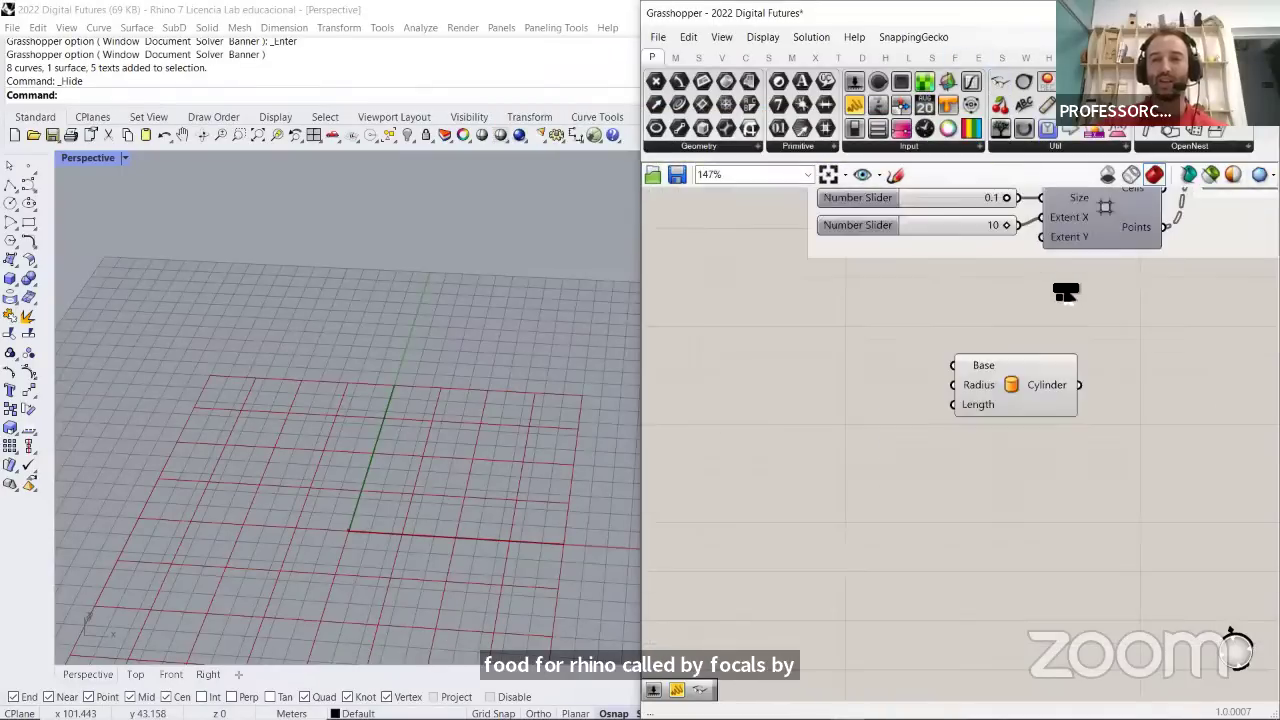
drag(1065, 292, 812, 350)
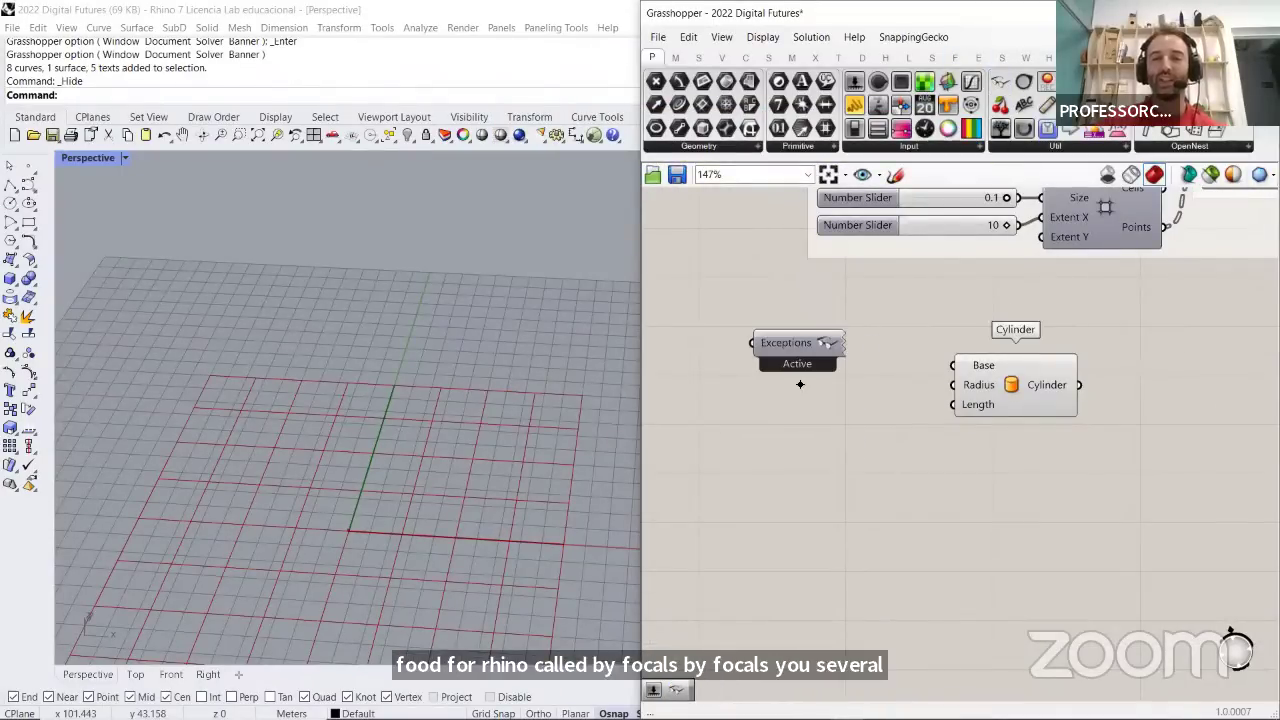
mouse_move(800, 350)
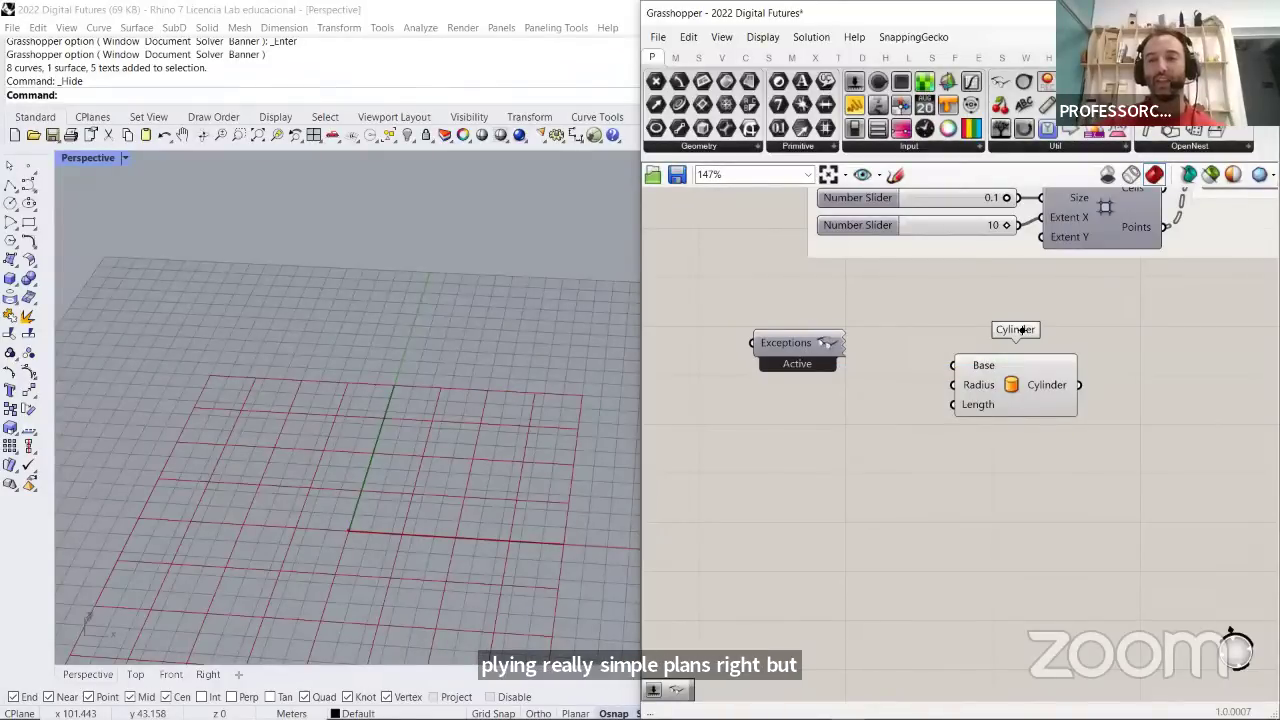
Circle the floating label above the Cylinder component with a freehand sketch, and discard the sketch
scroll(1020, 329, up, 3)
click(895, 174)
drag(1124, 267, 975, 284)
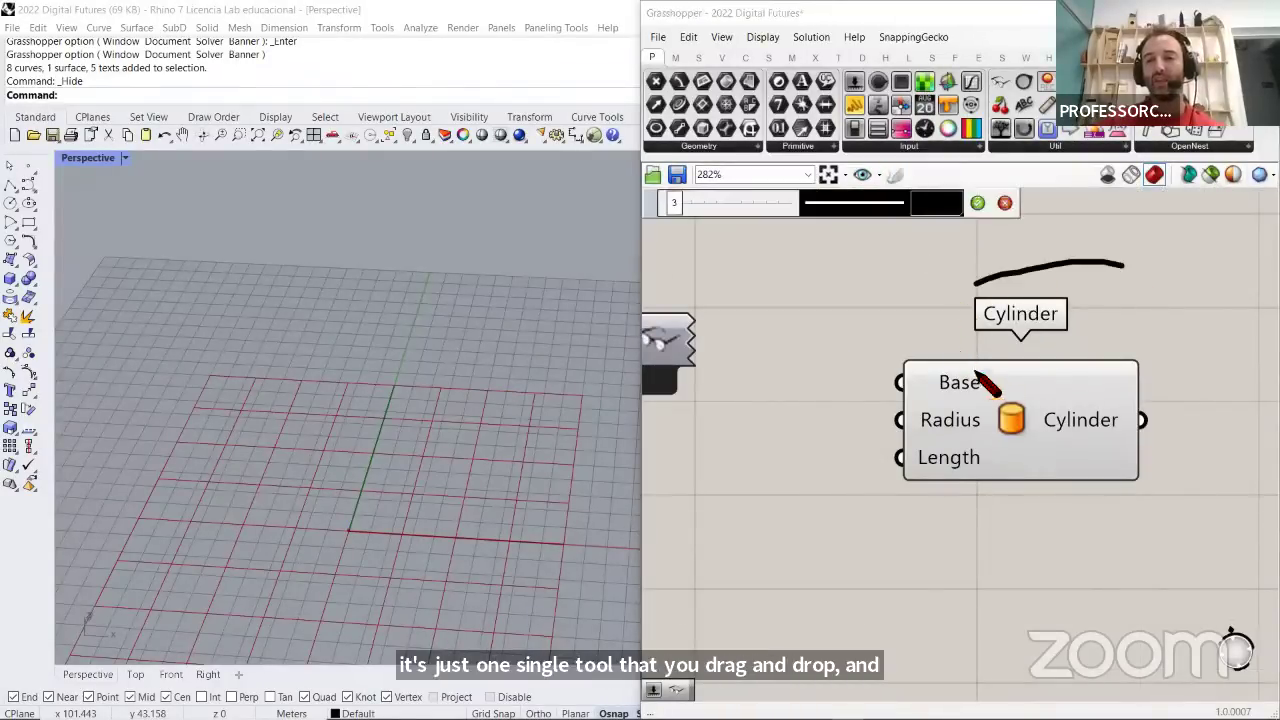
drag(985, 380, 1010, 288)
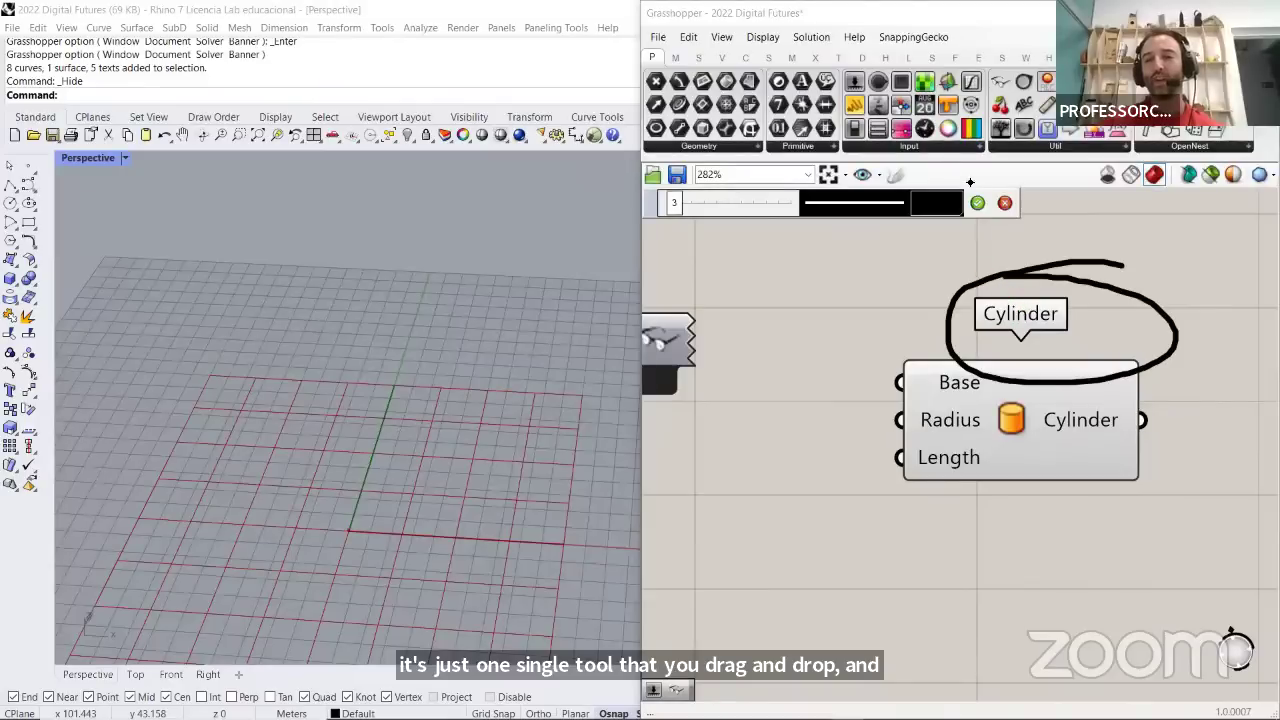
click(1004, 203)
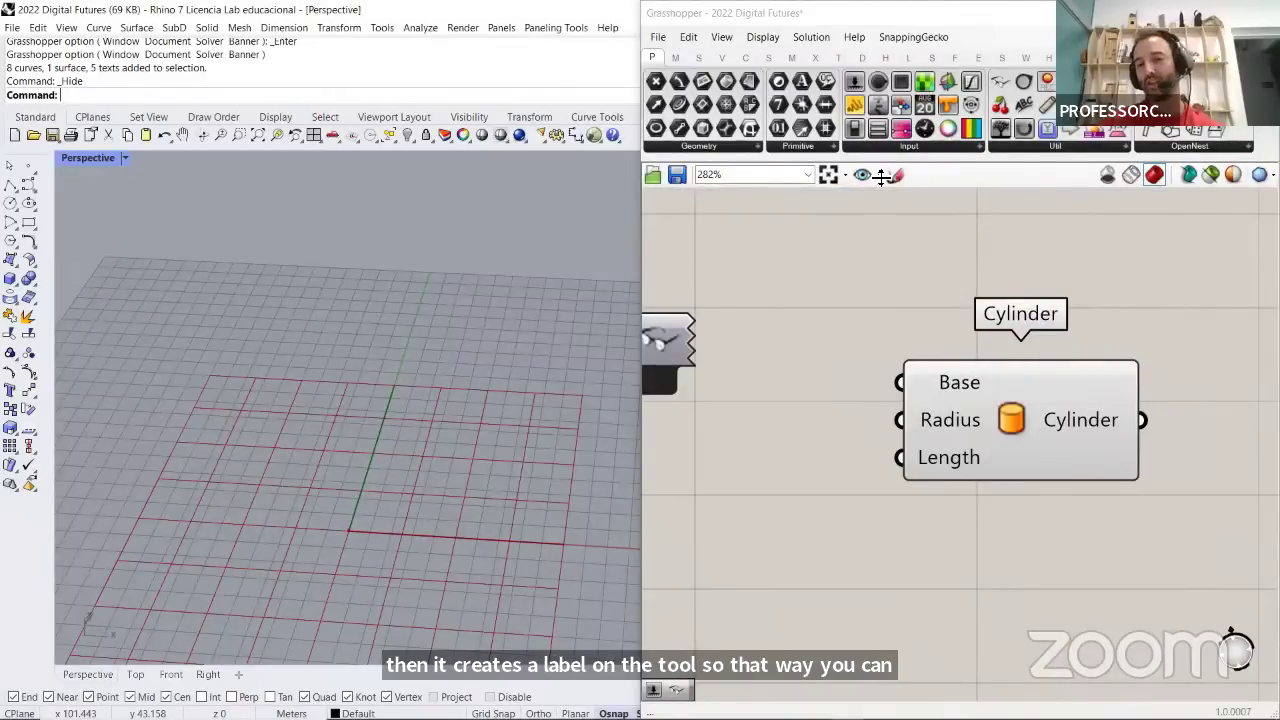
Turn icon display off, circle the Cylinder component's two names in a sketch, discard it, and turn icons back on
click(763, 37)
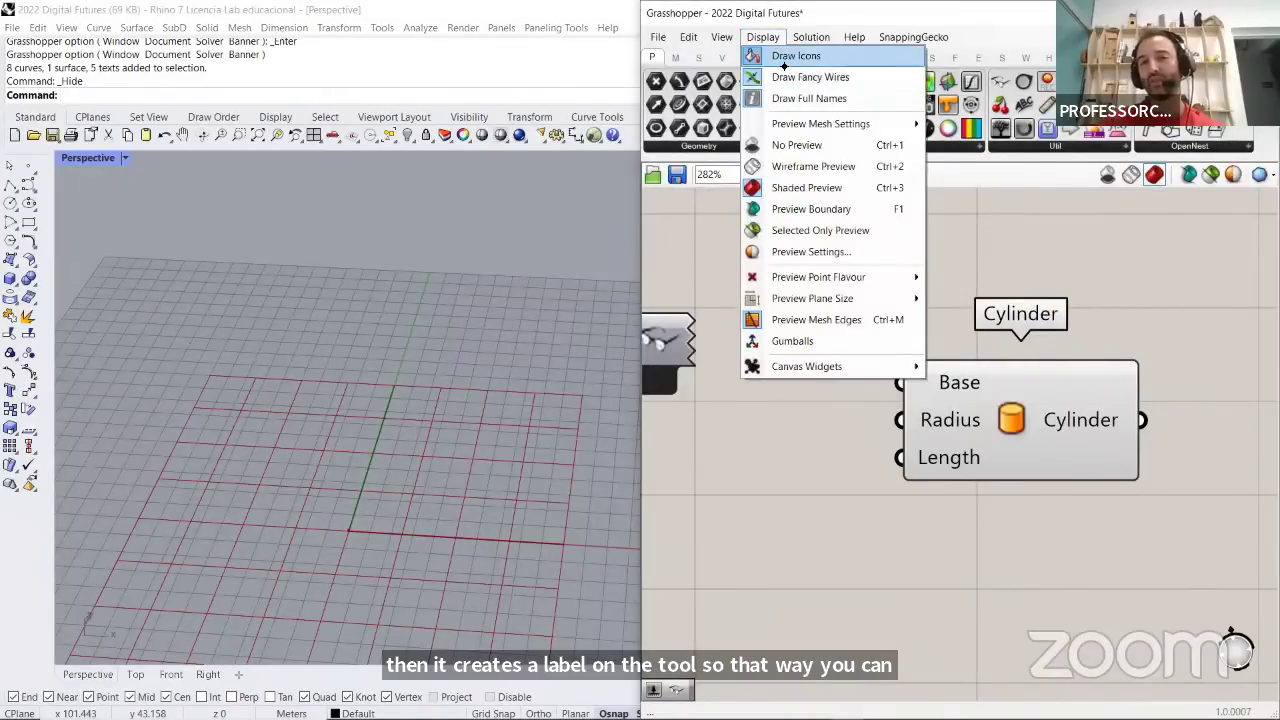
click(785, 58)
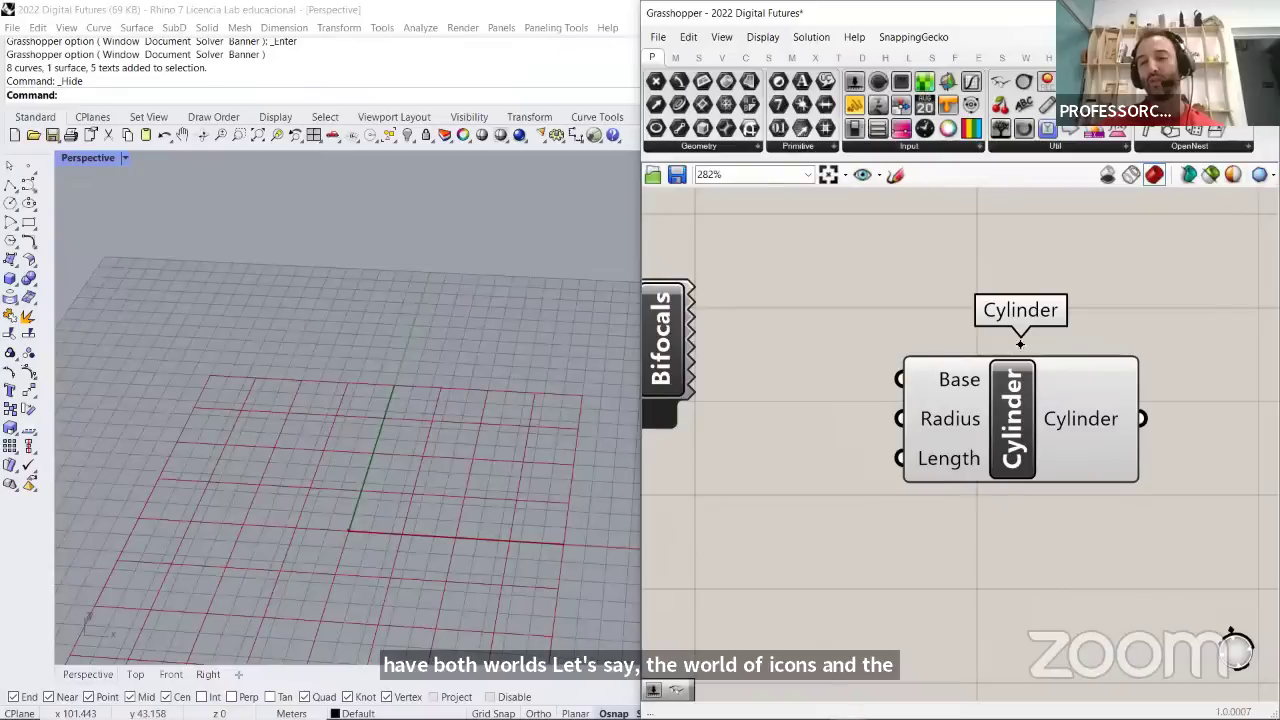
click(895, 176)
mouse_move(1031, 343)
mouse_down()
mouse_move(986, 528)
mouse_move(1042, 441)
mouse_move(974, 278)
mouse_move(1095, 318)
mouse_up()
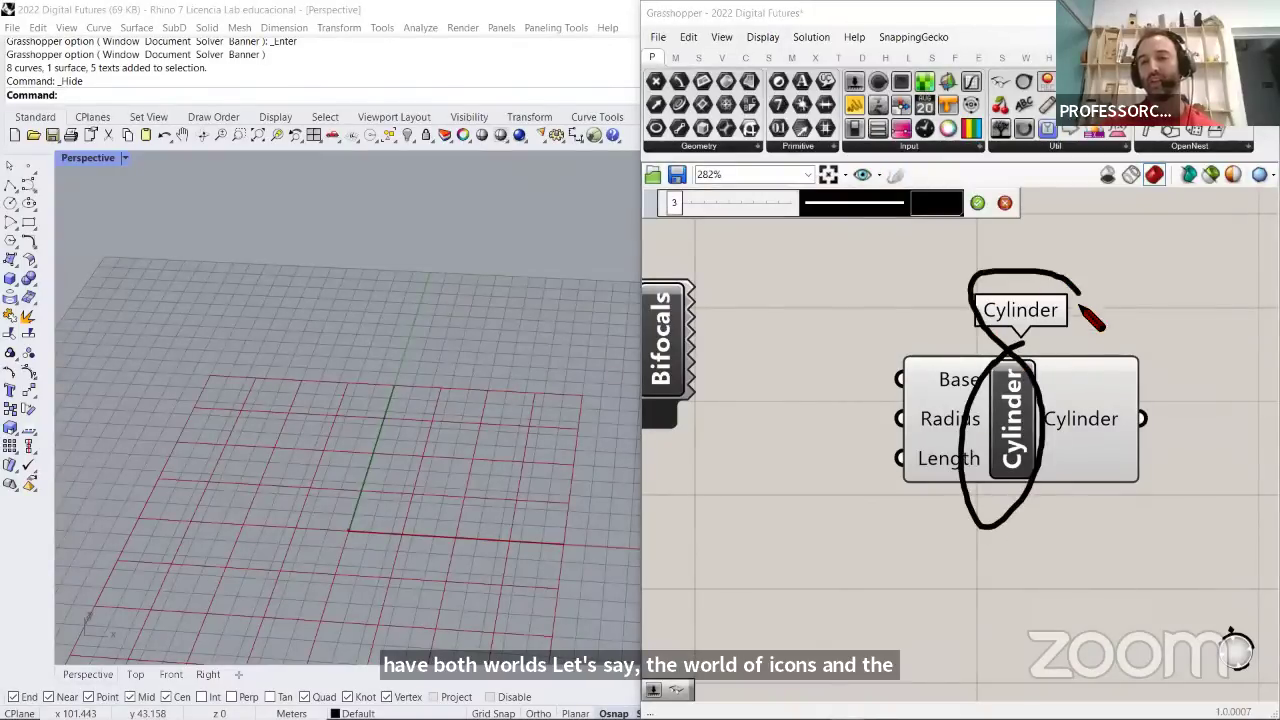
click(1005, 203)
click(760, 37)
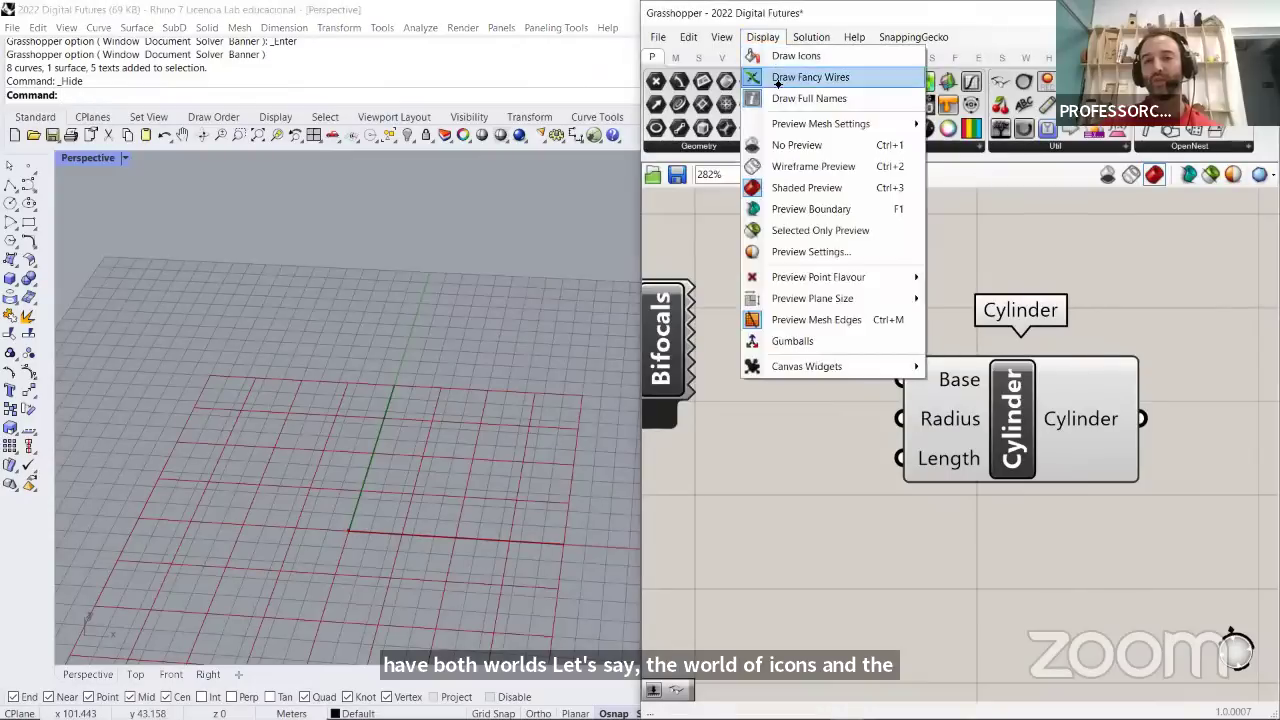
click(789, 51)
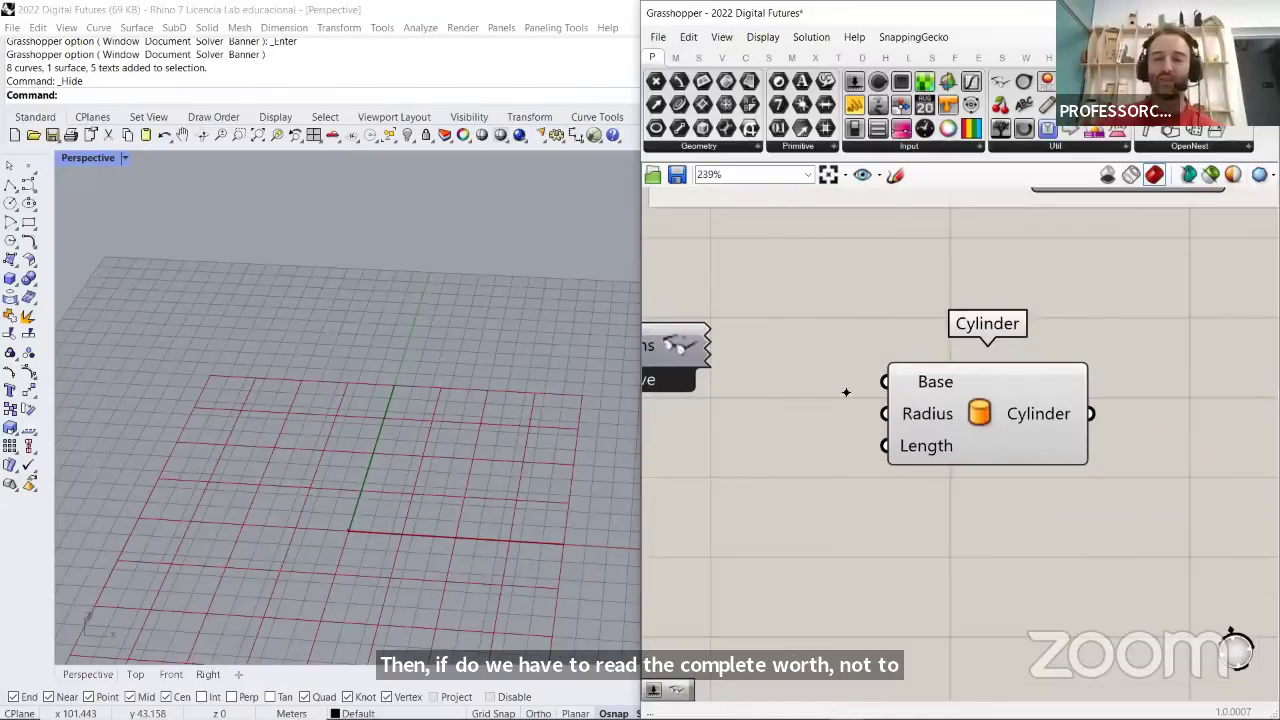
Inspect the default cylinder at the origin in the Perspective viewport, and shift the Cylinder component to free space beside its inputs
scroll(1114, 524, up, 1)
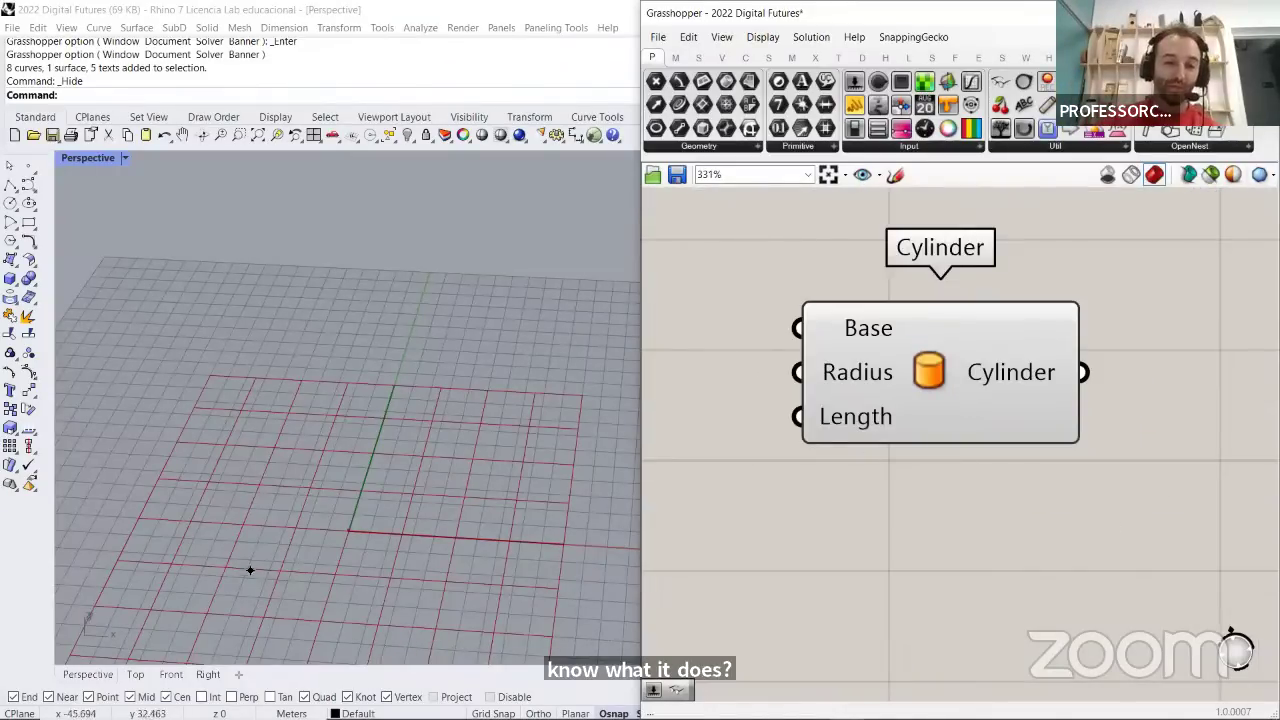
scroll(381, 530, up, 5)
scroll(400, 500, up, 5)
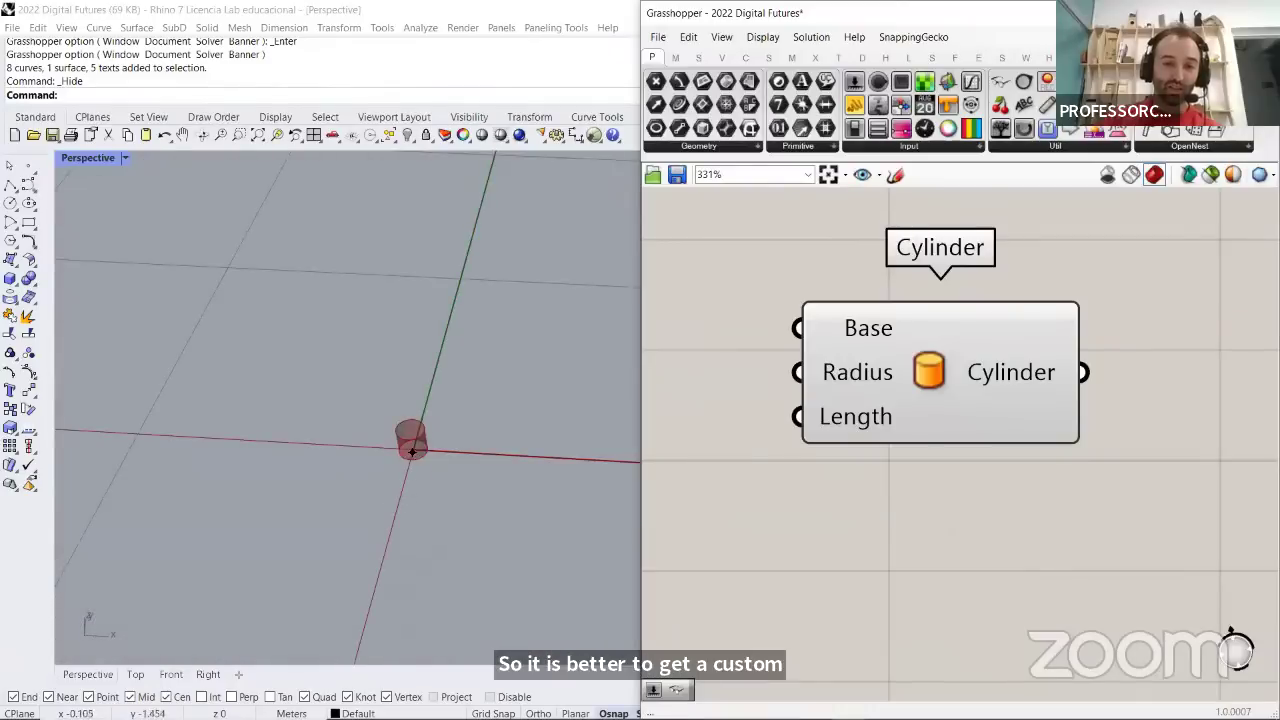
drag(852, 381, 1042, 392)
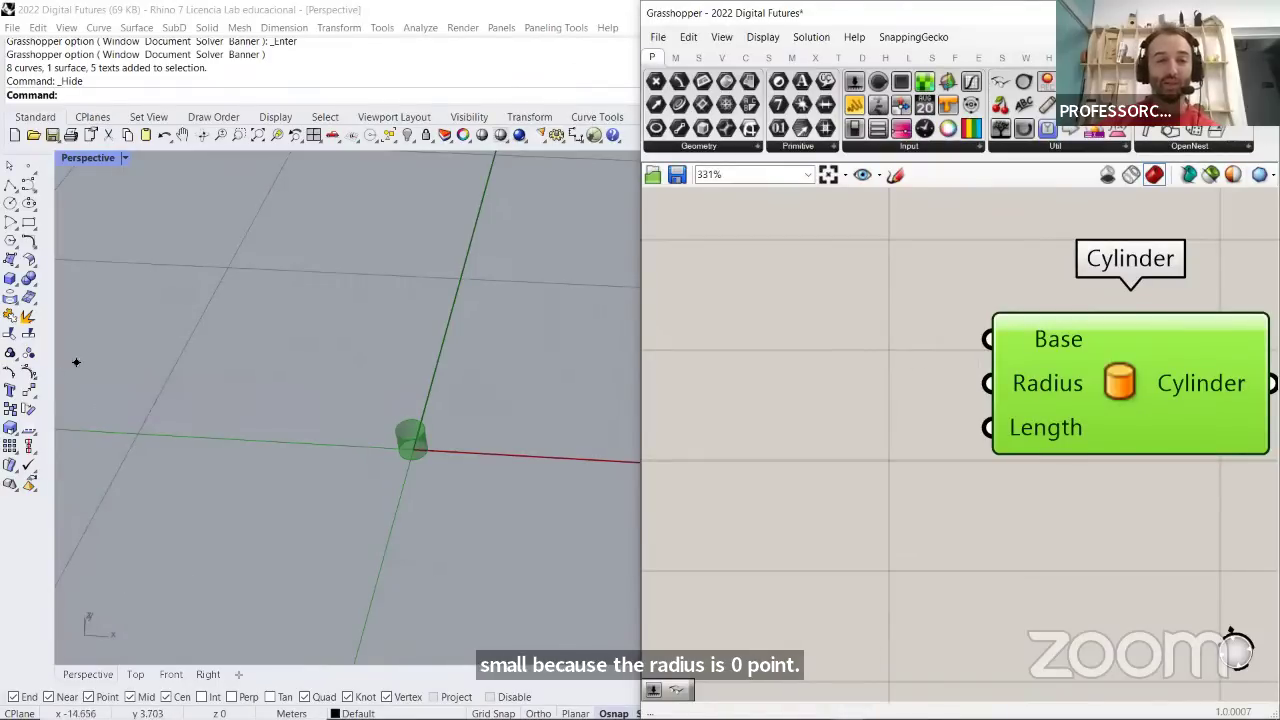
Set the Rhino document's model units to Millimeters without scaling the model
click(238, 636)
click(291, 713)
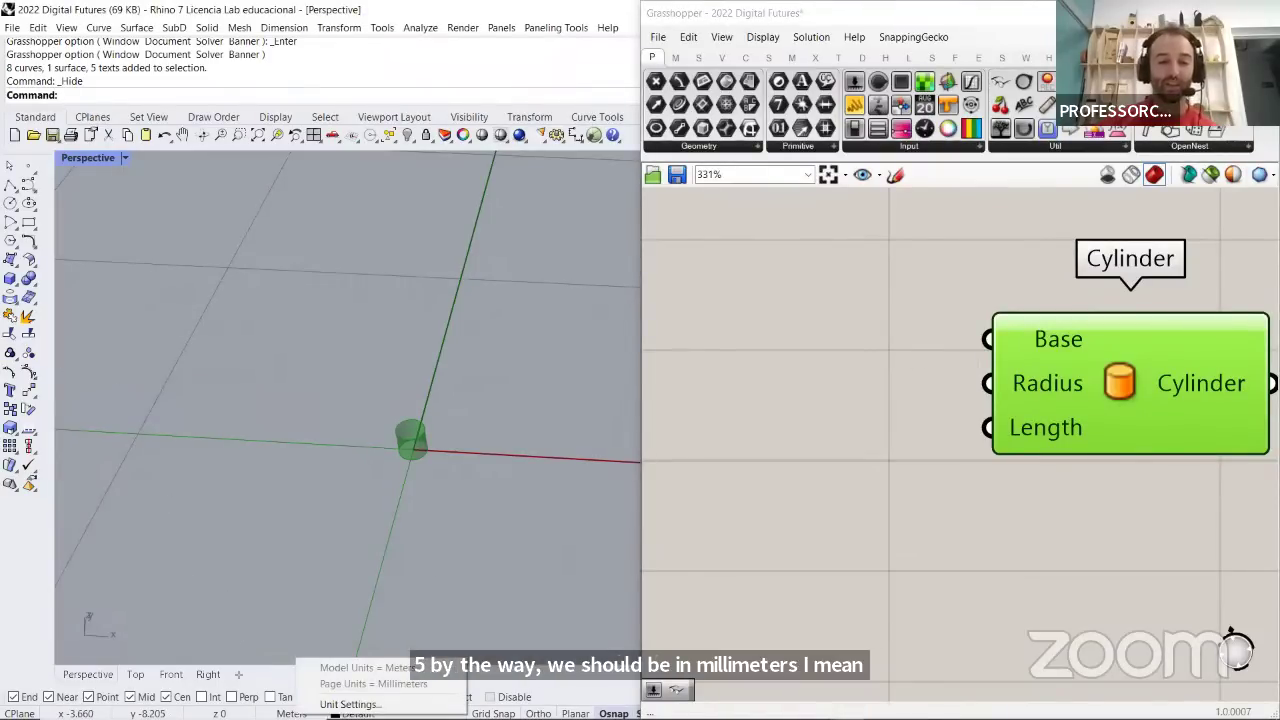
click(350, 704)
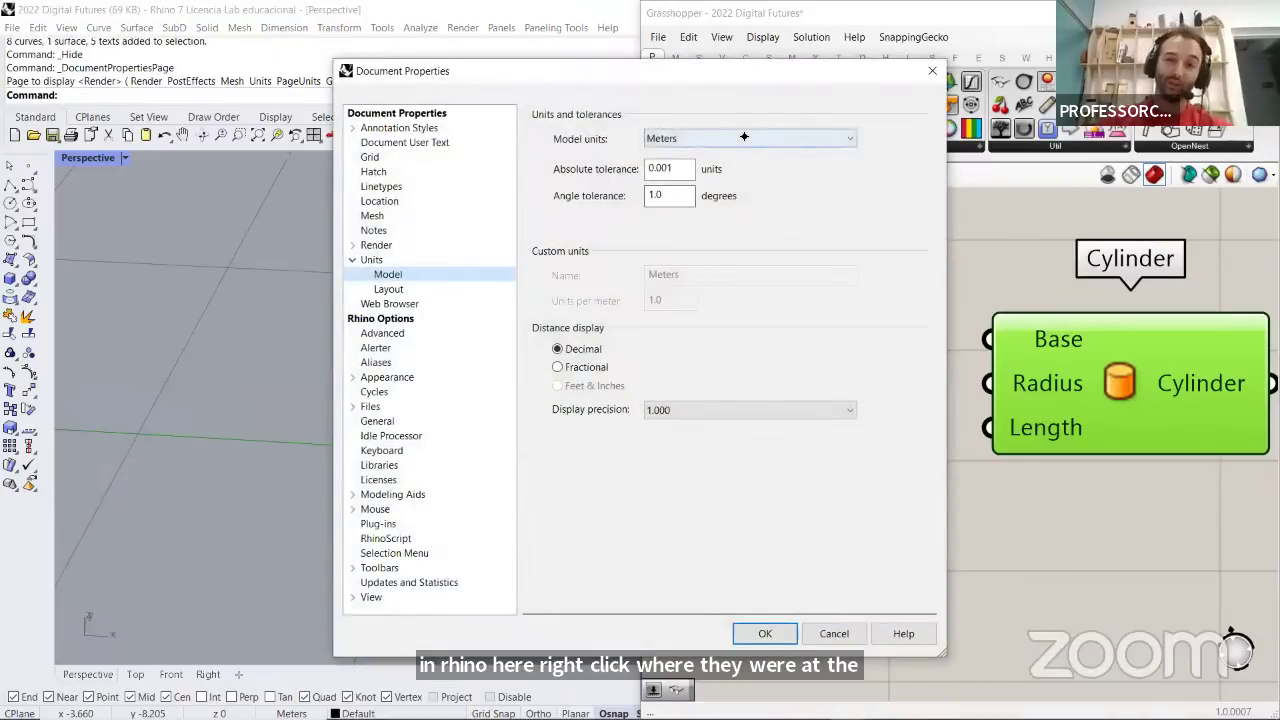
click(745, 139)
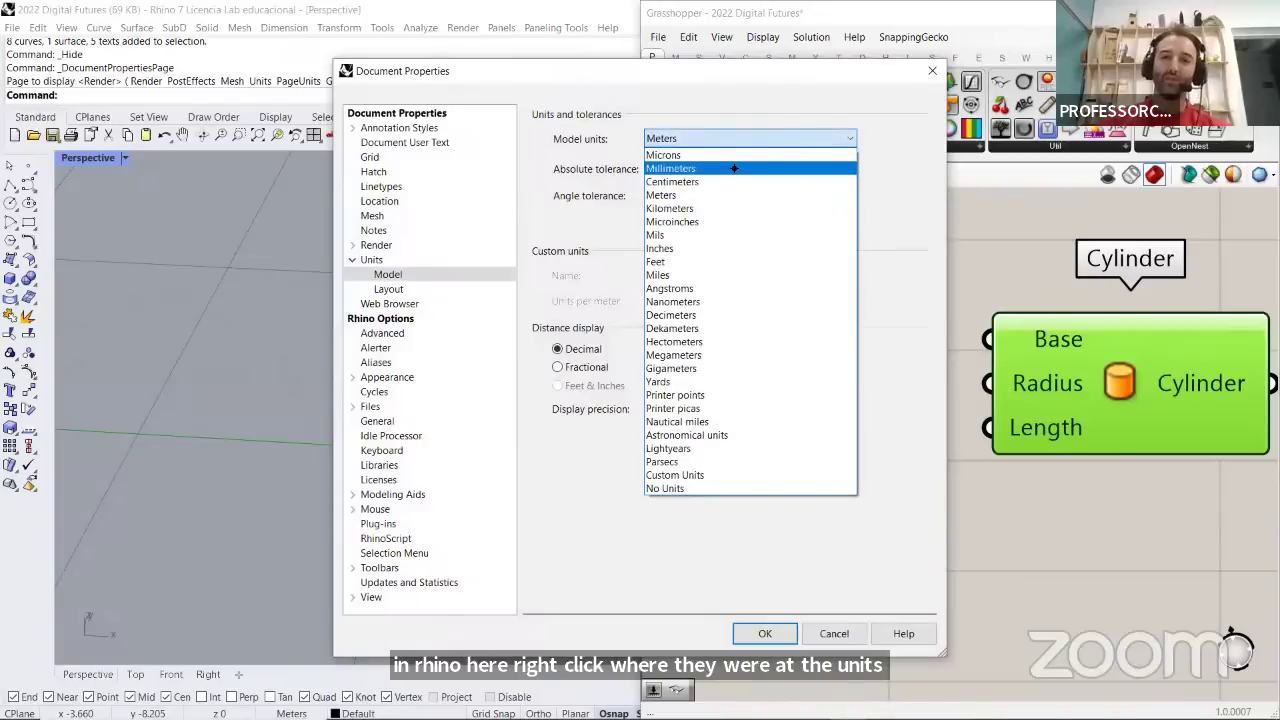
click(735, 169)
click(767, 633)
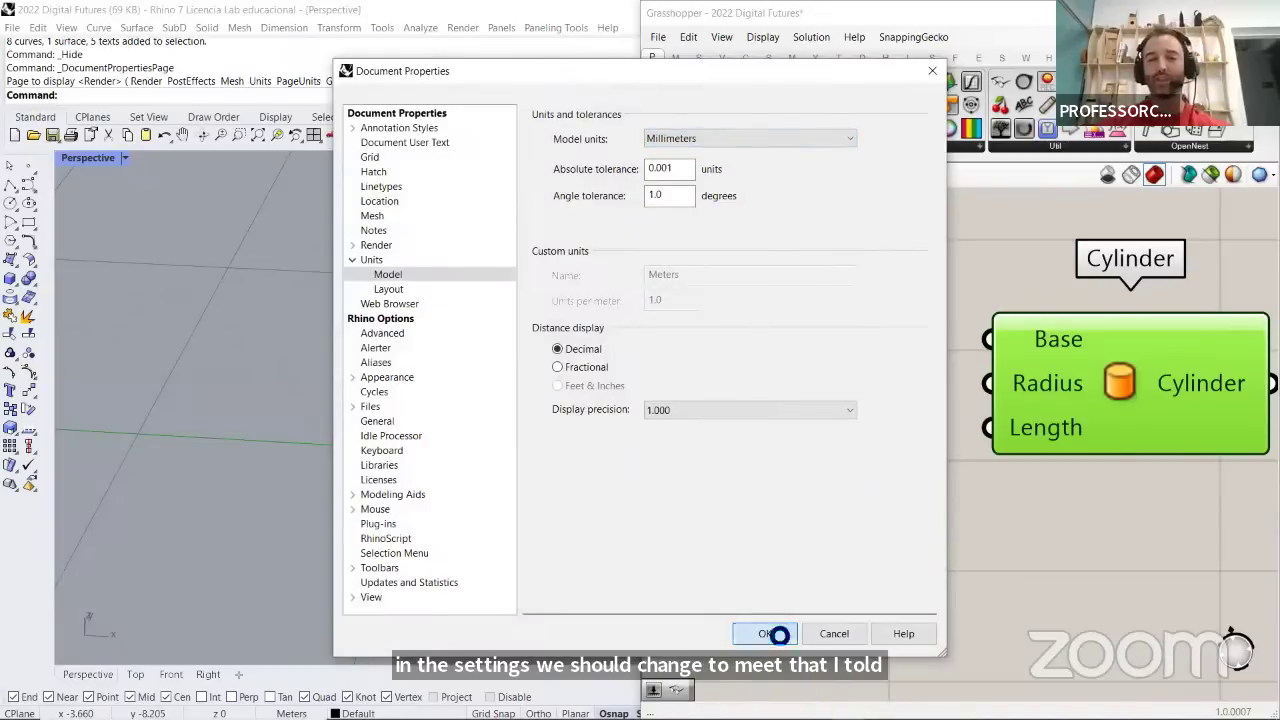
click(670, 410)
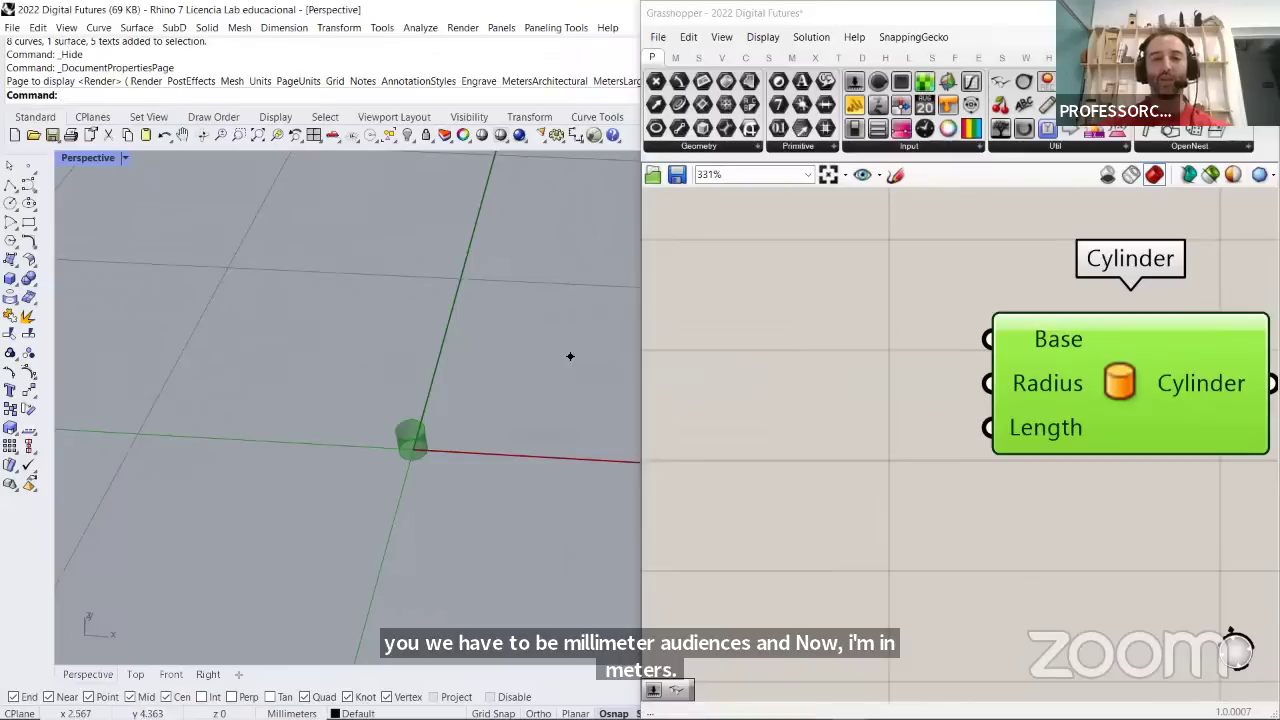
Add a number slider set to 25 next to the Cylinder component's Radius input
scroll(464, 452, down, 3)
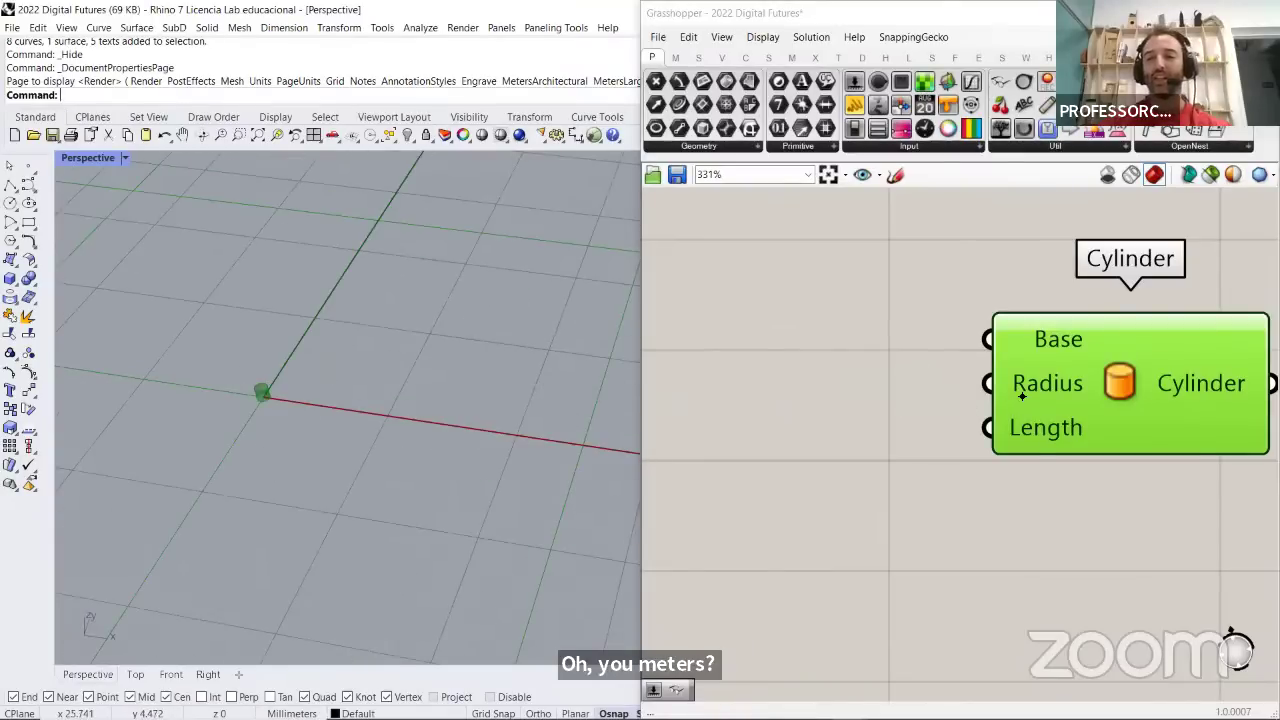
scroll(918, 478, down, 4)
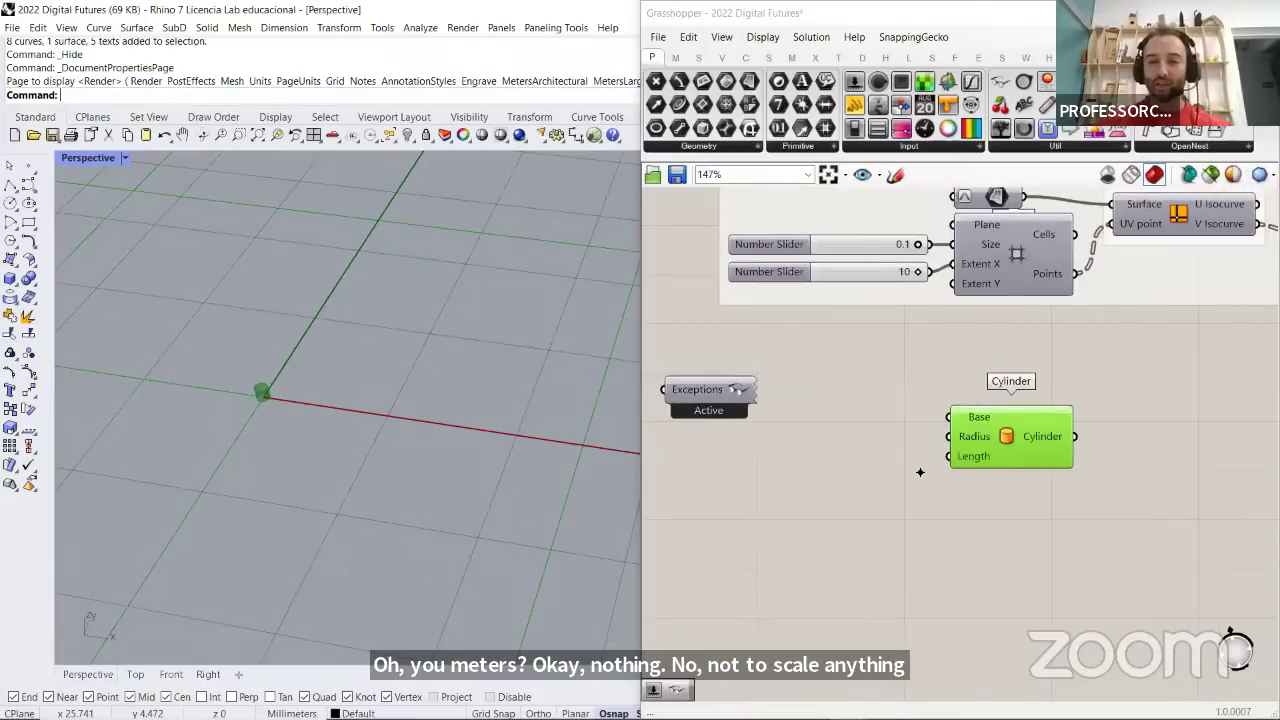
scroll(918, 470, down, 3)
right_drag(914, 543, 923, 460)
scroll(920, 517, up, 3)
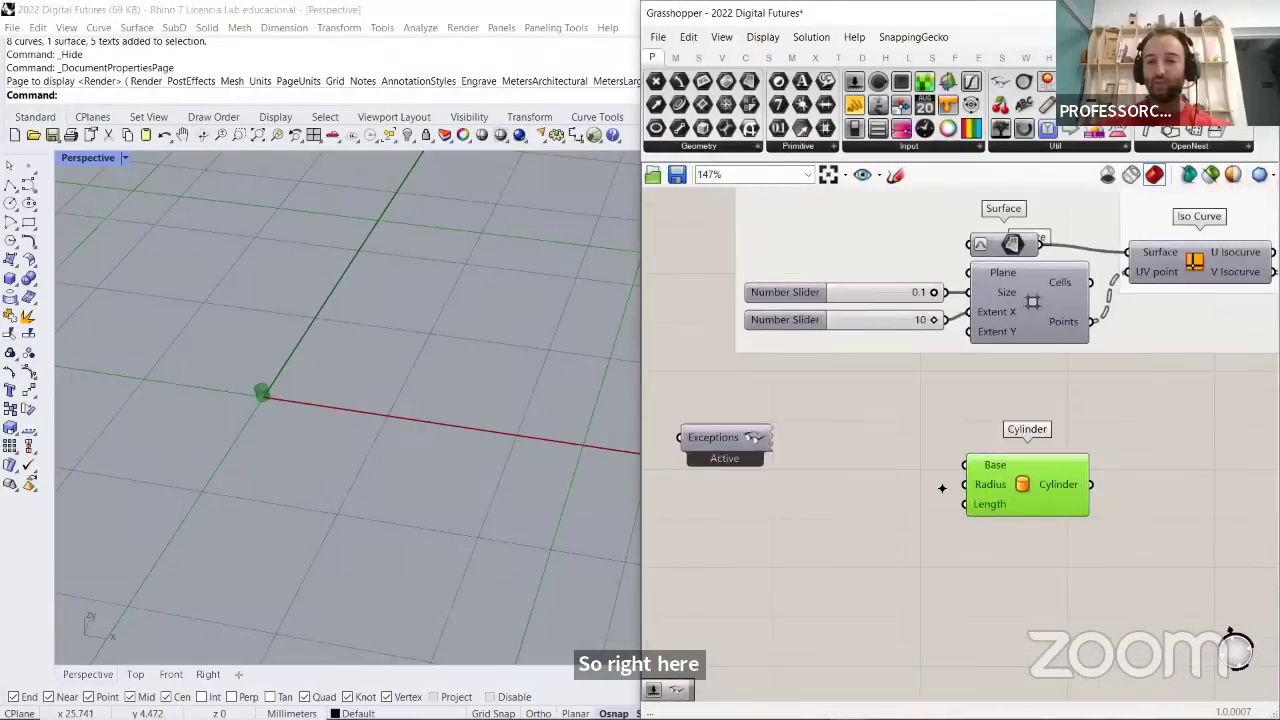
scroll(930, 487, up, 2)
double_click(909, 486)
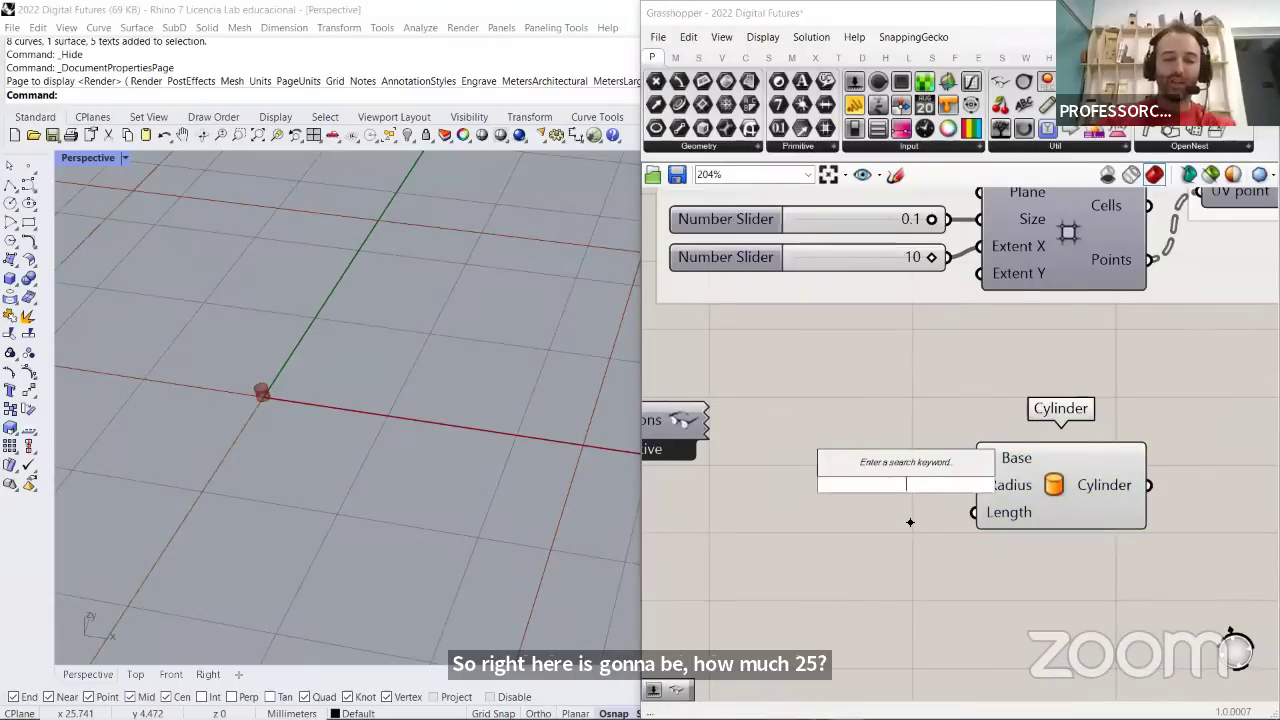
text(25)
key(Return)
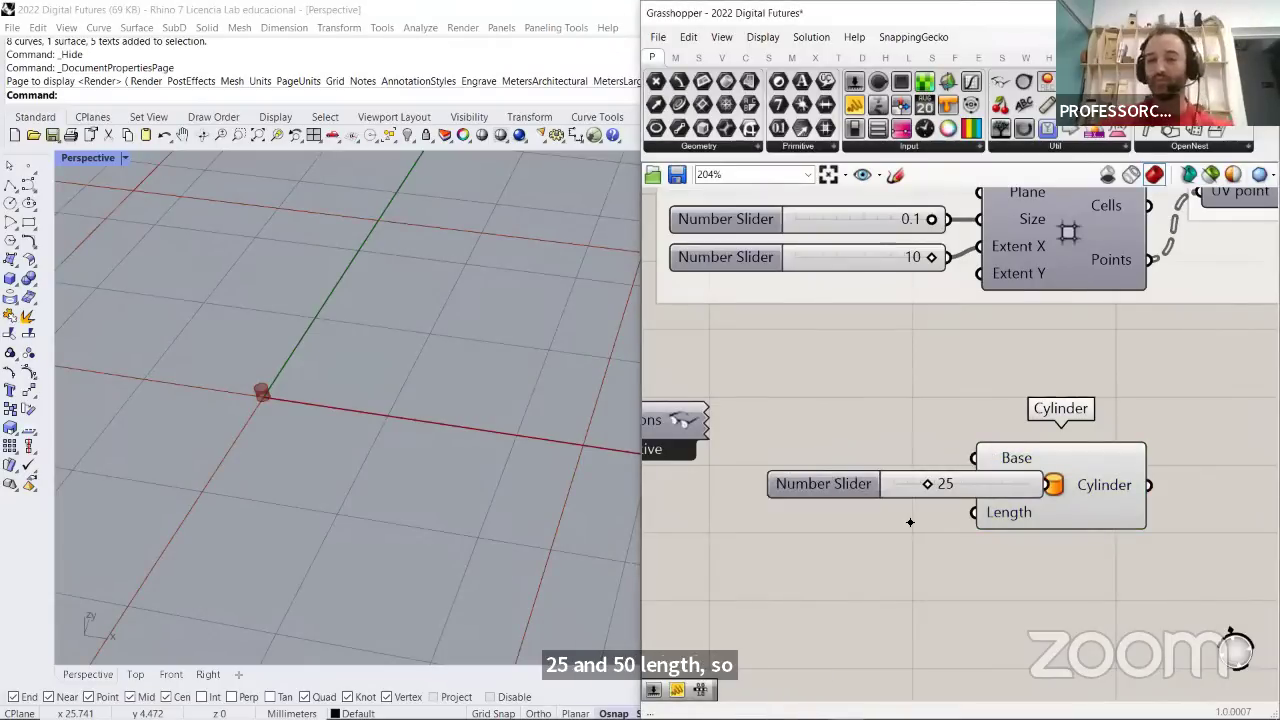
Connect the slider set to 25 to the Cylinder's Radius input, and feed its Length input from a new panel containing 50
drag(862, 486, 750, 488)
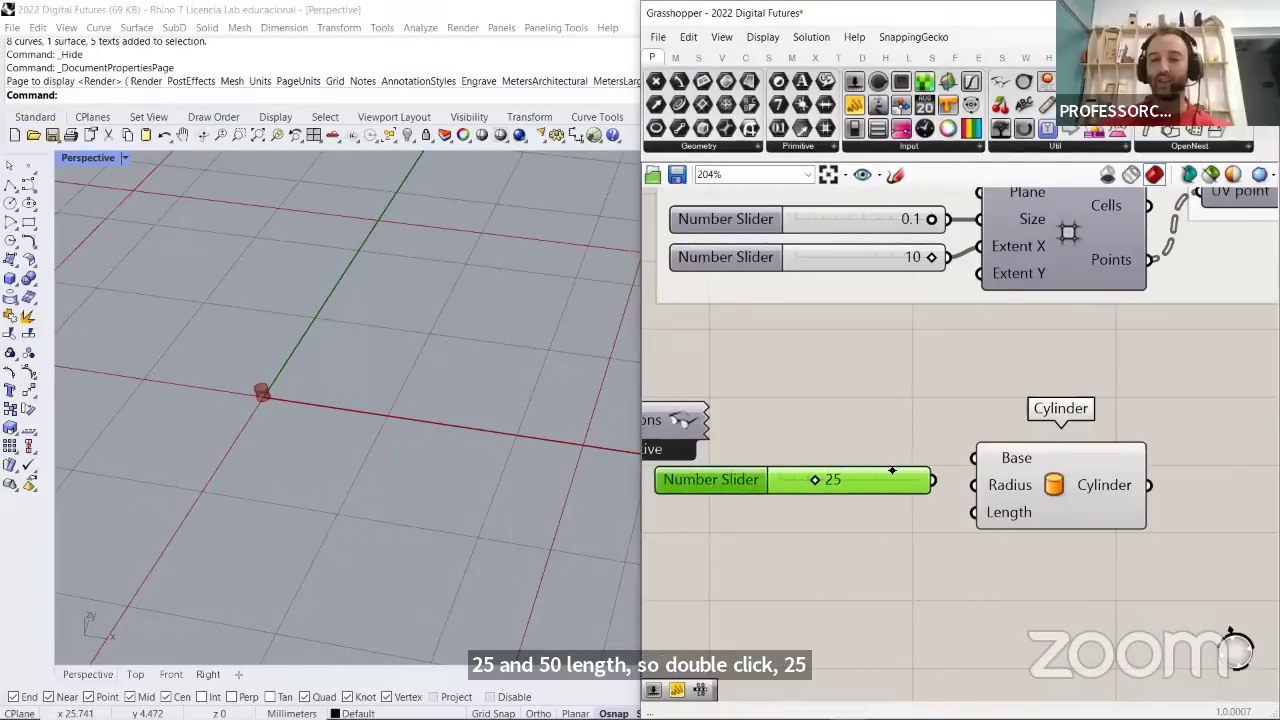
drag(936, 482, 974, 485)
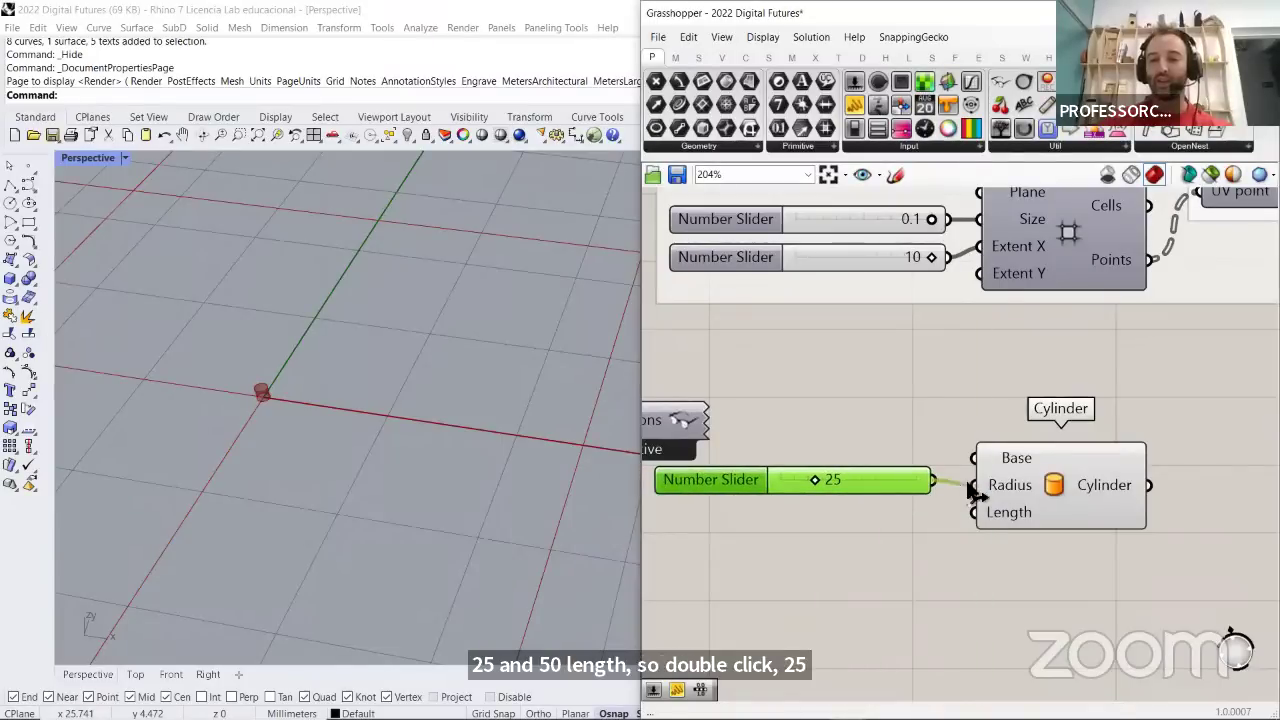
double_click(902, 538)
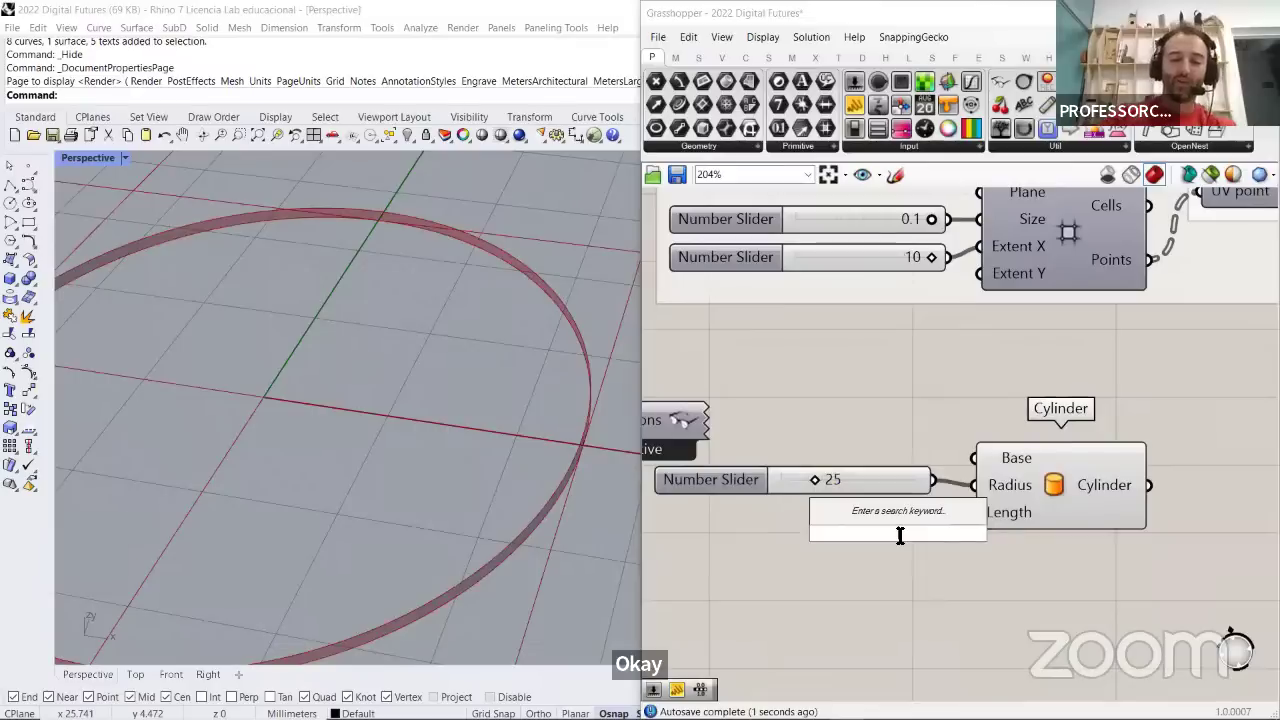
text(p)
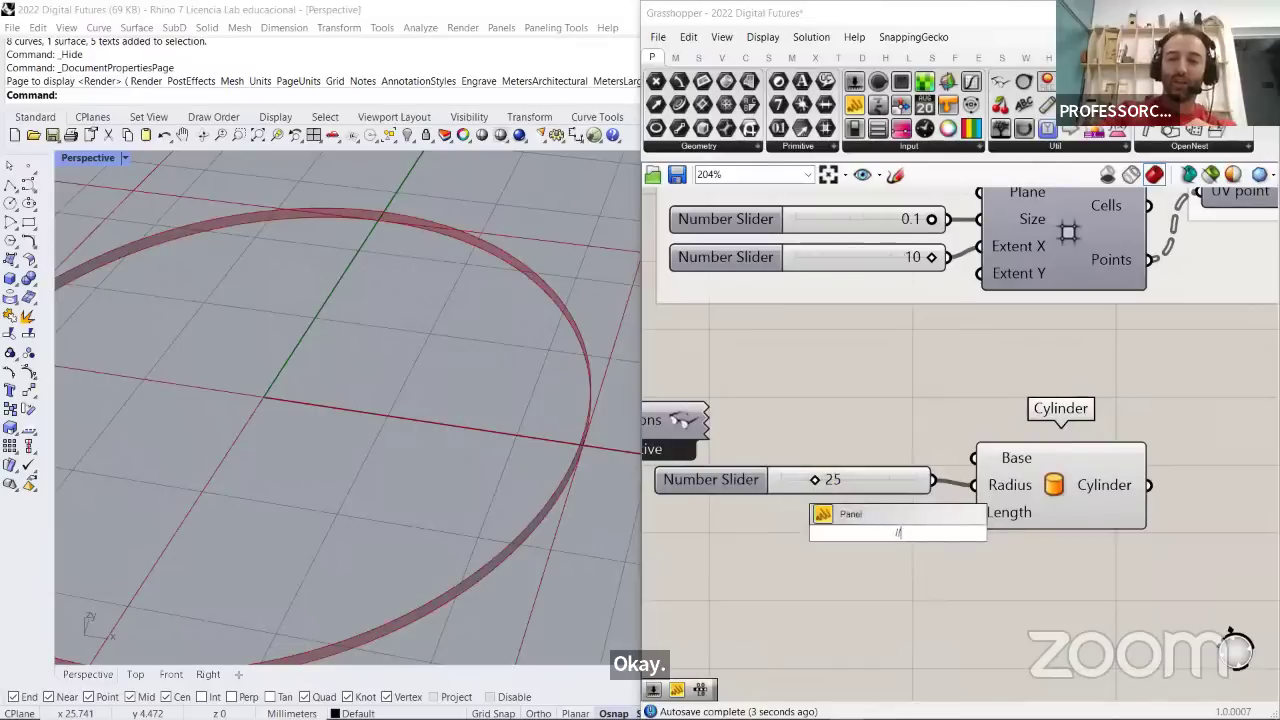
text(/)
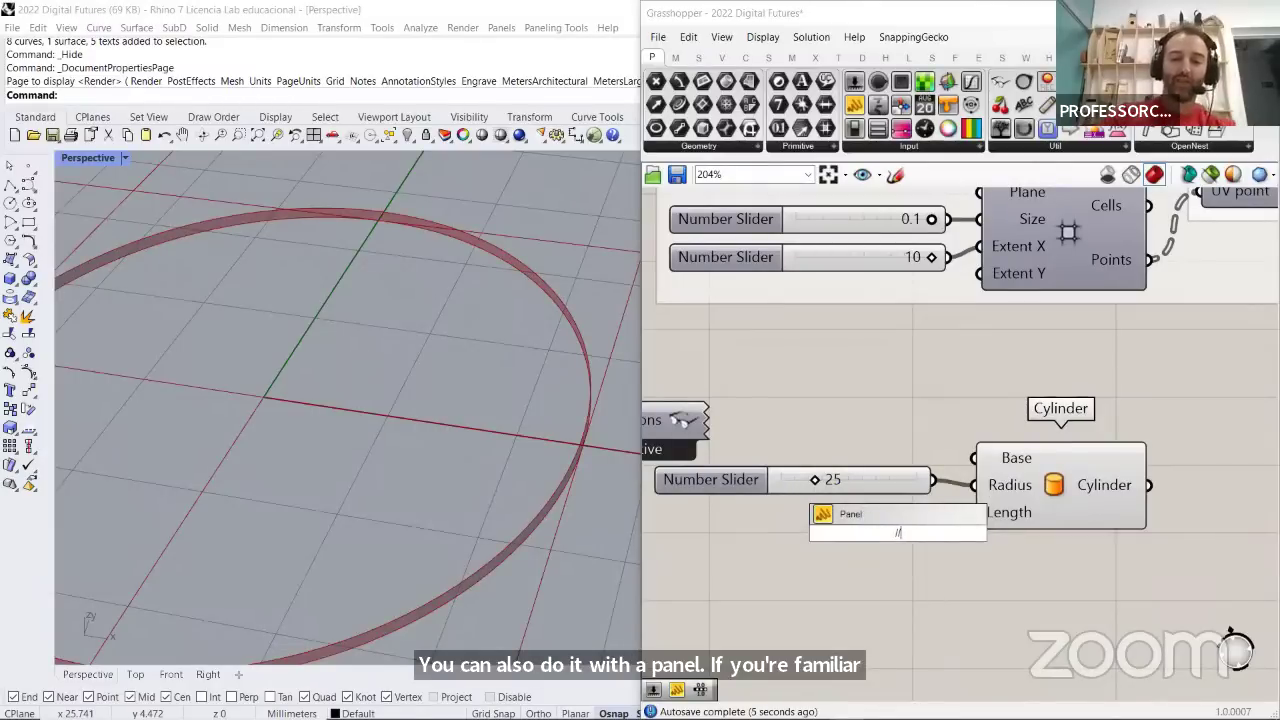
text(50)
key(Return)
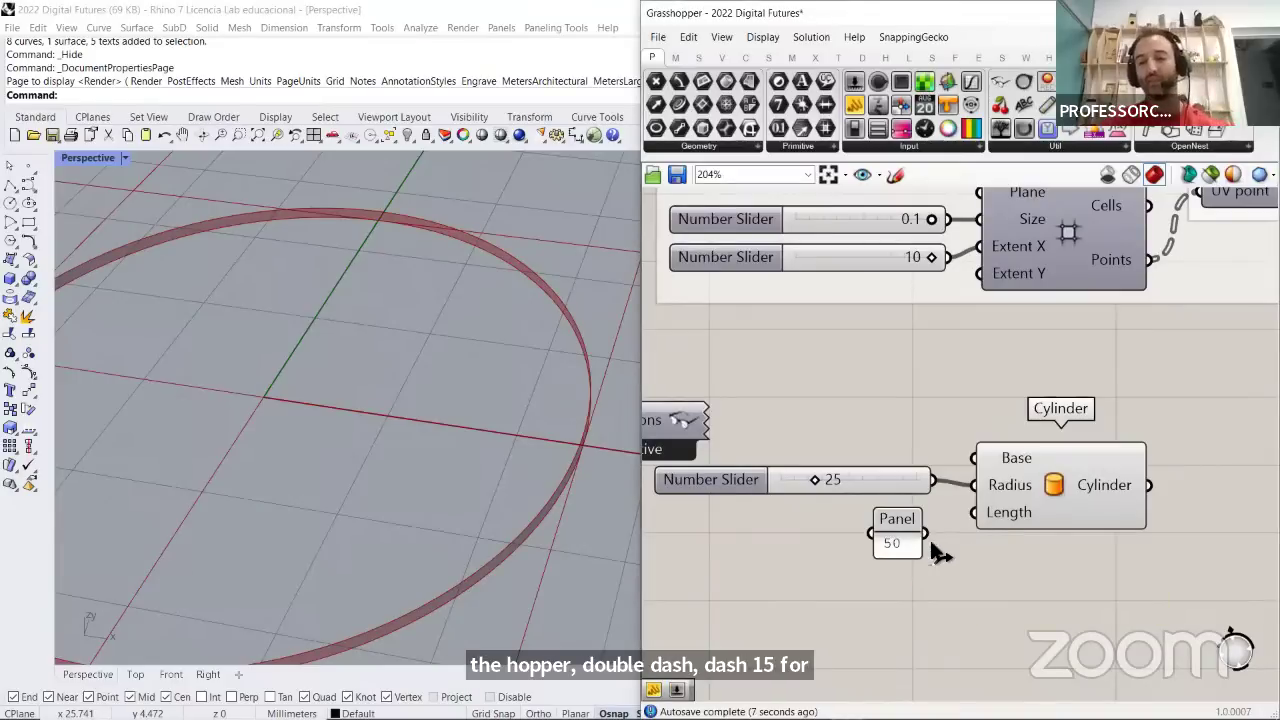
drag(926, 535, 975, 512)
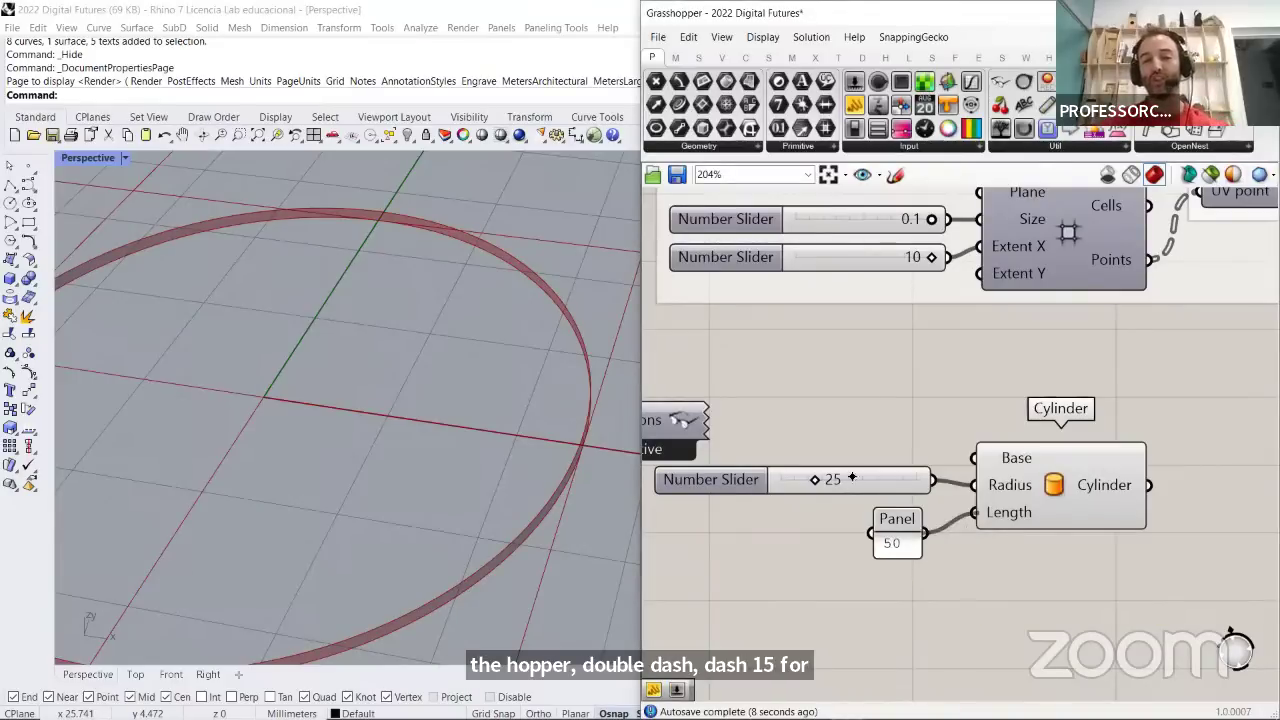
drag(851, 478, 853, 484)
click(891, 543)
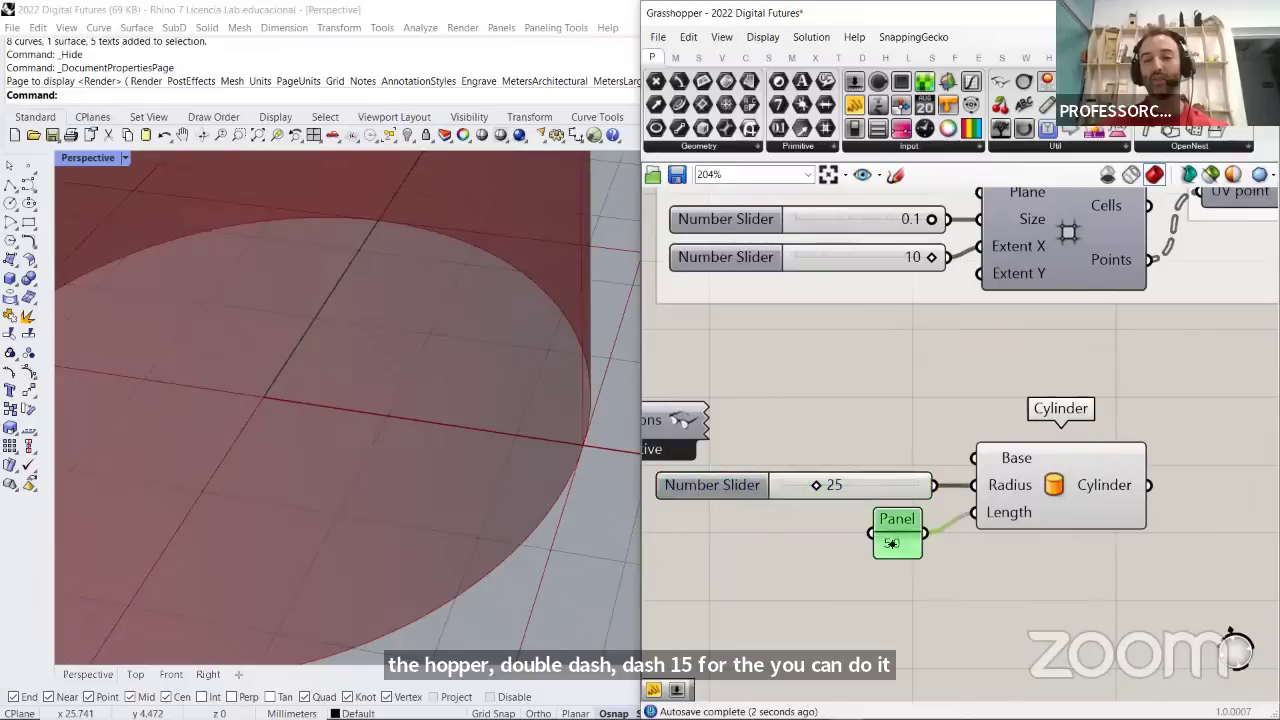
Examine the resized cylinder in the Perspective viewport, the Cylinder's Base input, and how Contour is used in the existing example definition
click(757, 523)
scroll(510, 480, down, 5)
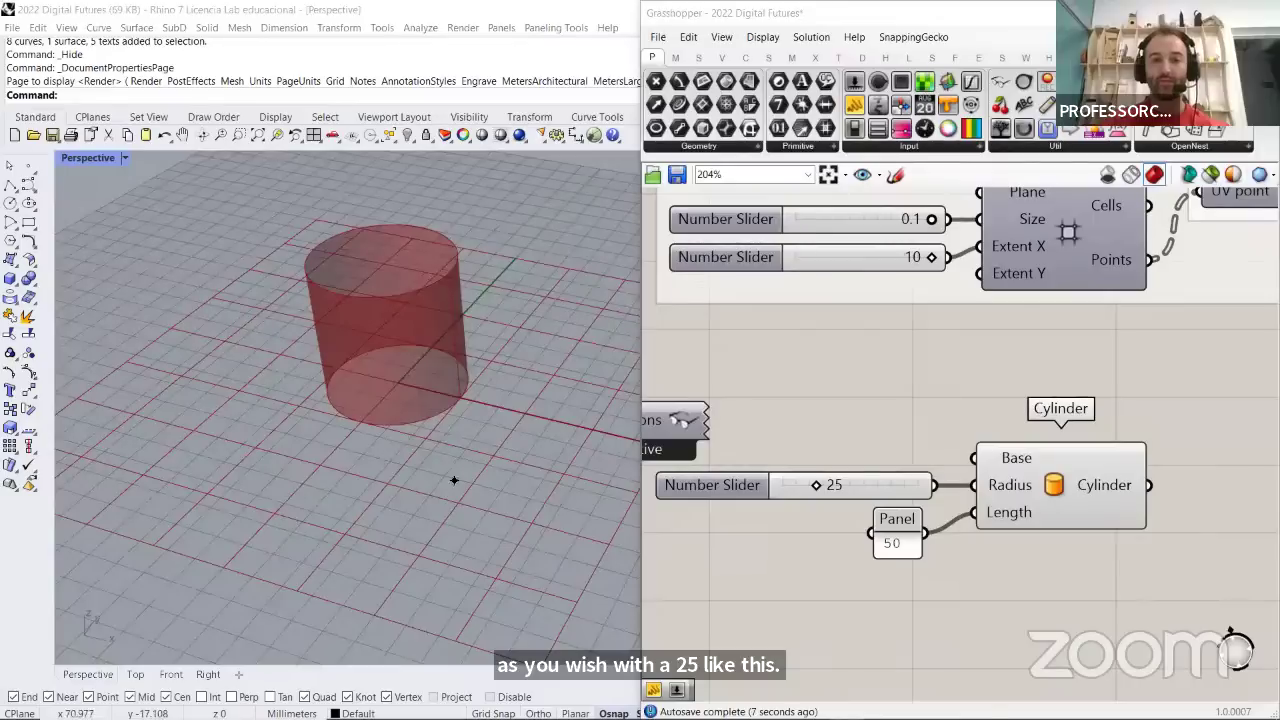
scroll(366, 457, down, 3)
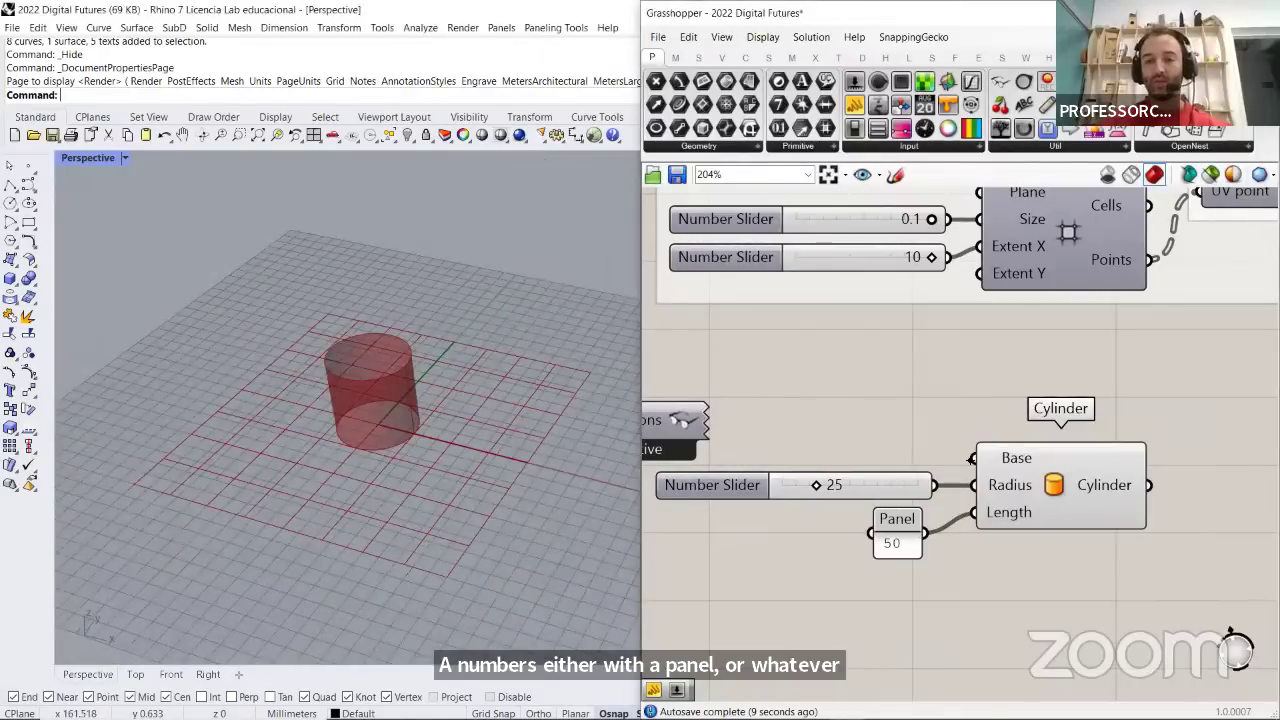
right_click(905, 455)
right_drag(920, 420, 776, 456)
right_drag(451, 386, 394, 514)
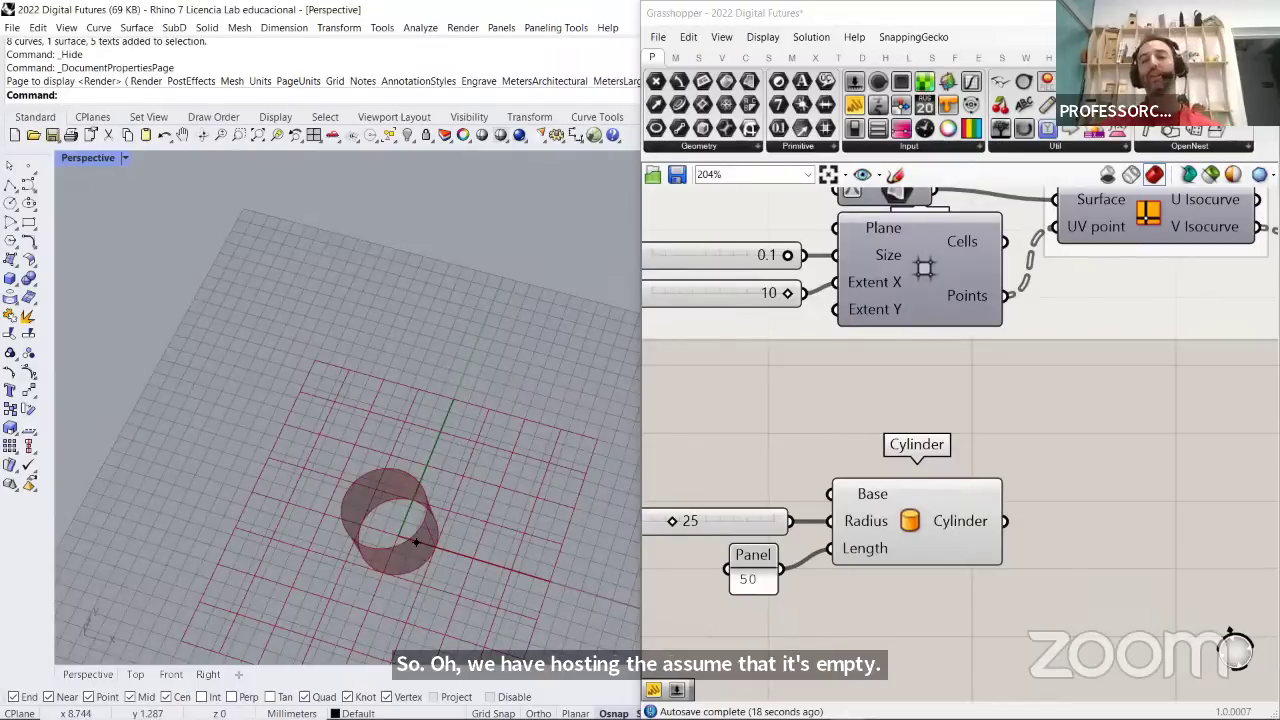
scroll(866, 506, down, 2)
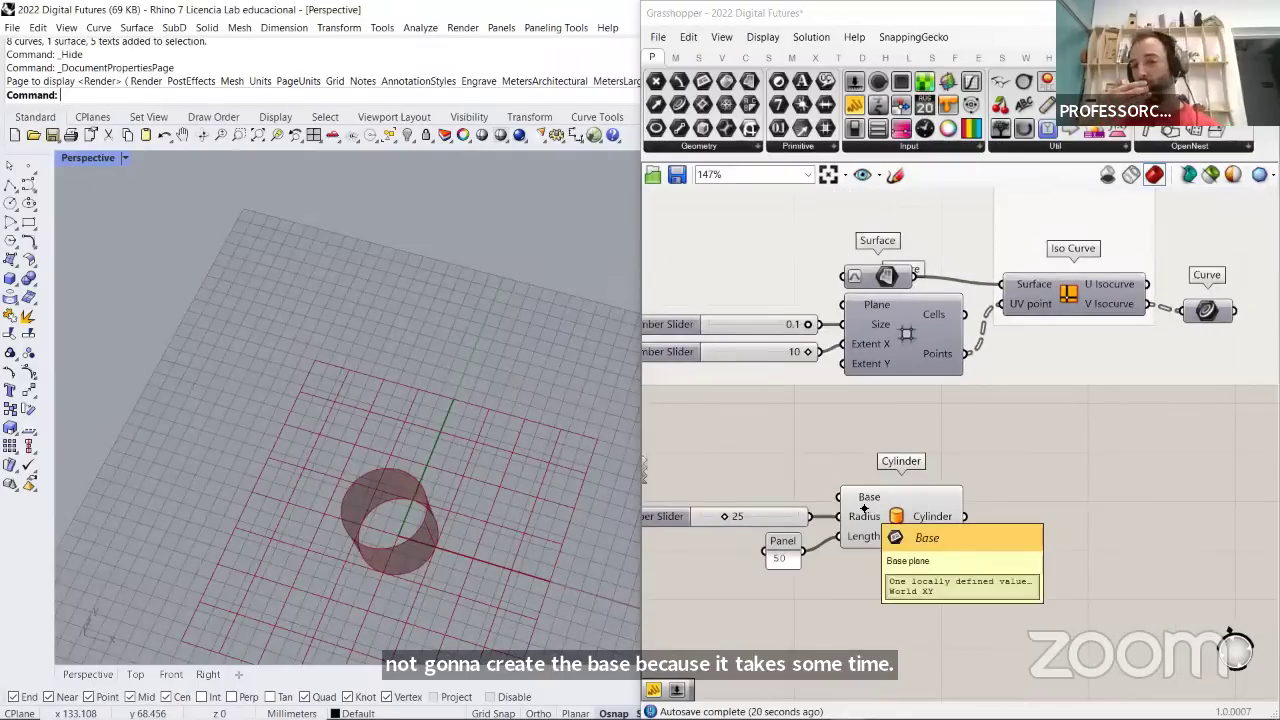
right_drag(906, 406, 1040, 500)
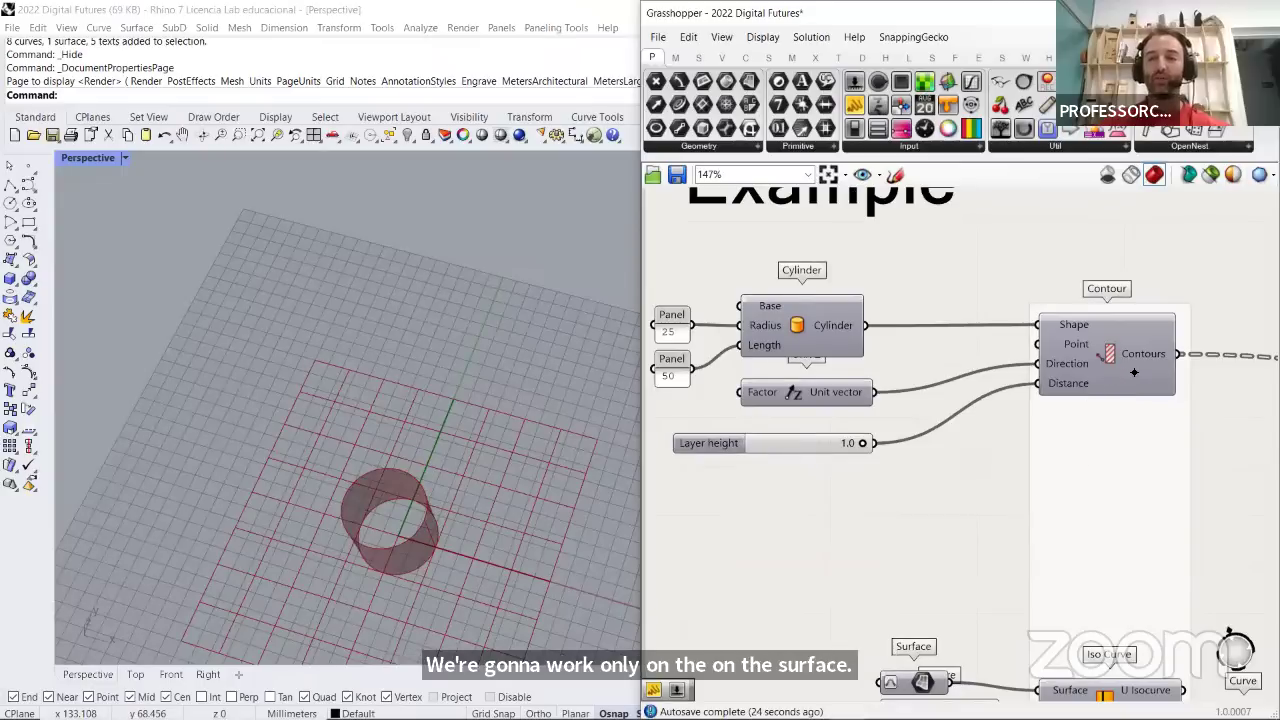
scroll(1134, 372, up, 1)
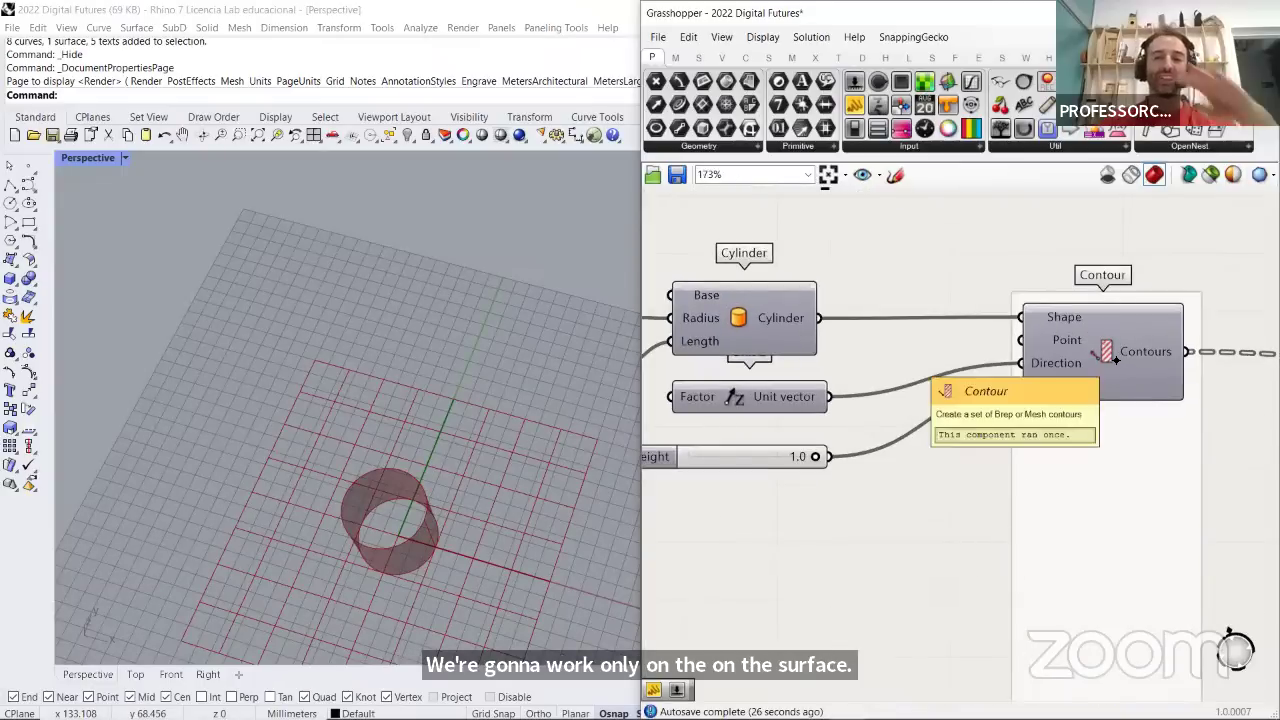
scroll(1039, 340, down, 3)
right_drag(985, 625, 961, 370)
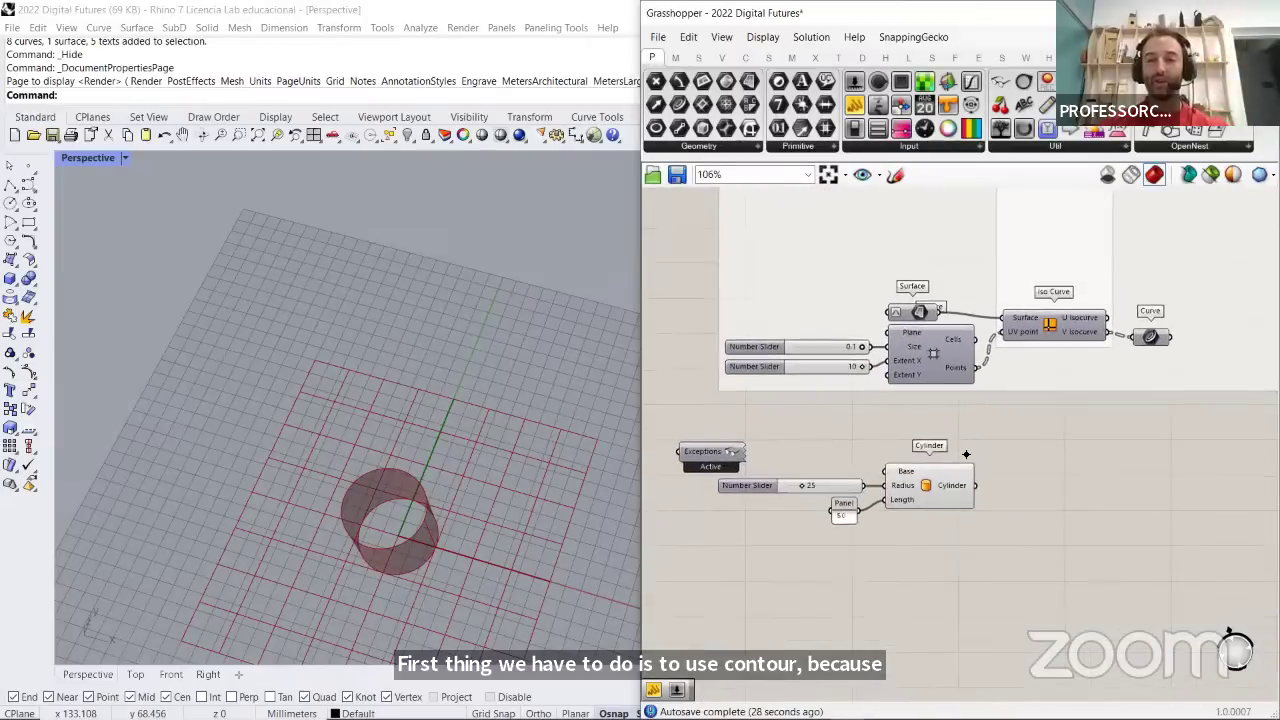
Add the Brep or Mesh version of the Contour component beside the new Cylinder component
scroll(1157, 543, up, 3)
double_click(1146, 541)
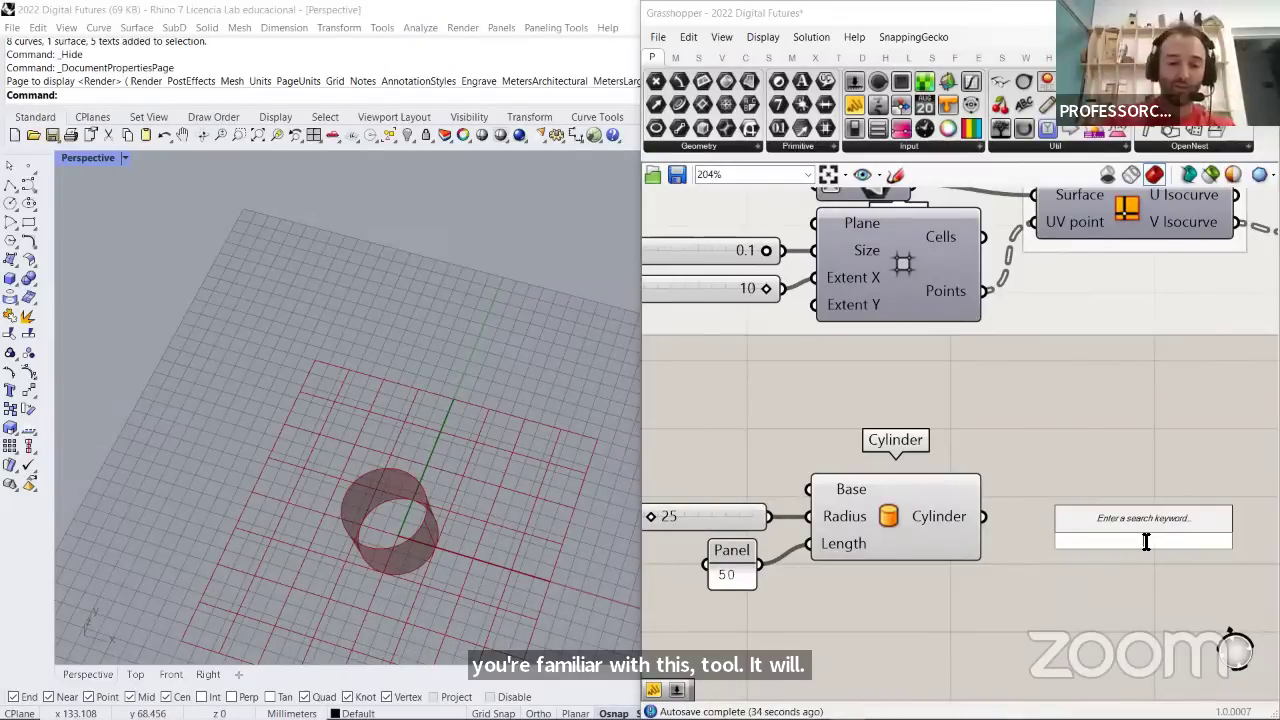
text(contour)
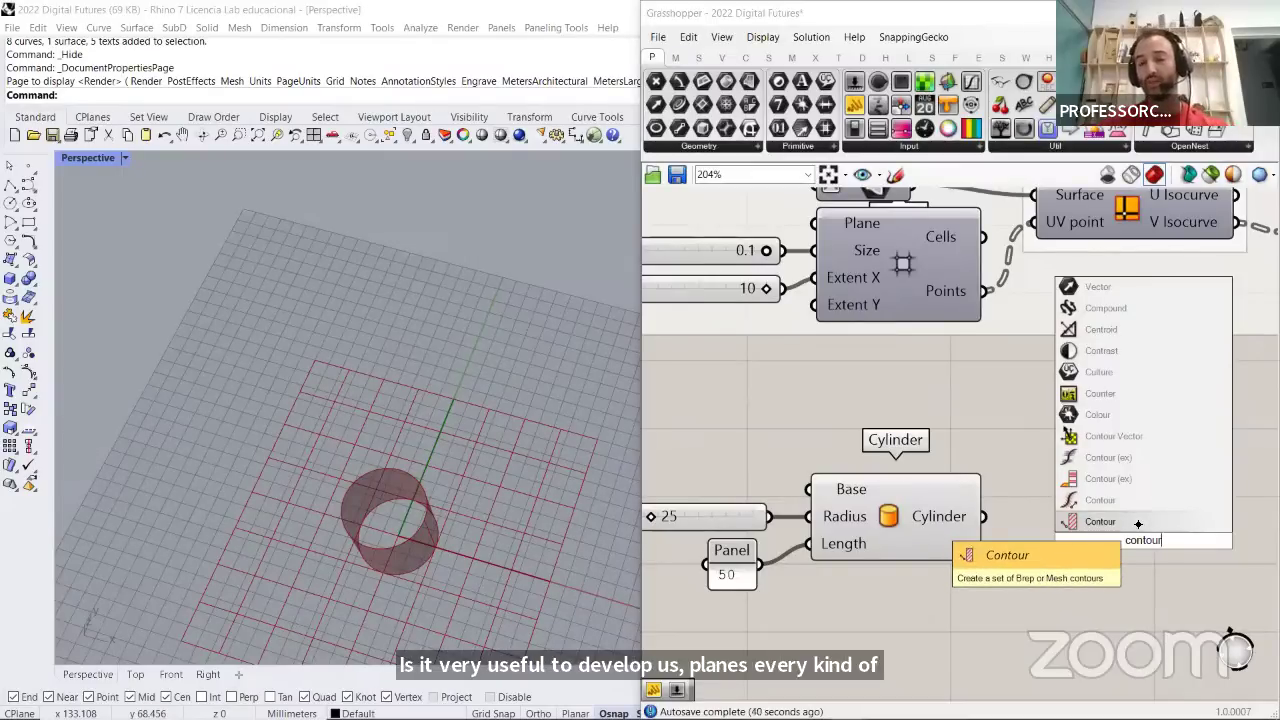
click(1138, 522)
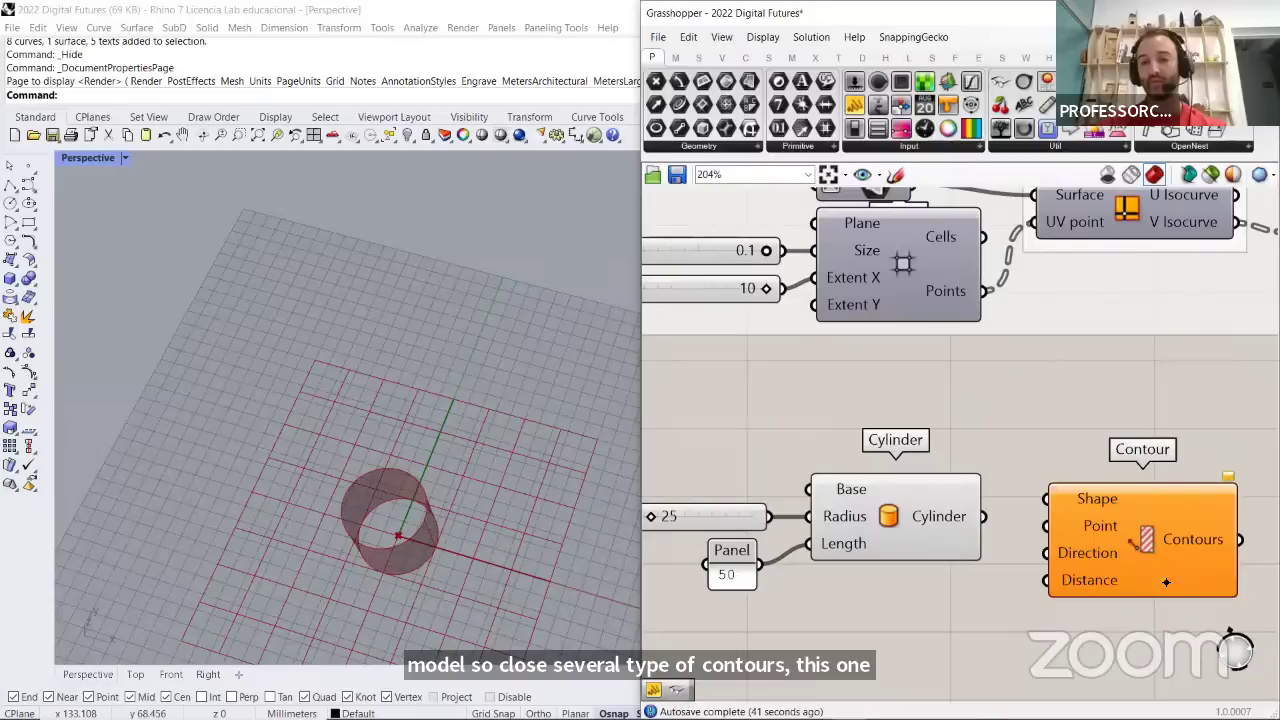
Search the components for "contour" and review the variants without adding another one
scroll(1158, 545, up, 3)
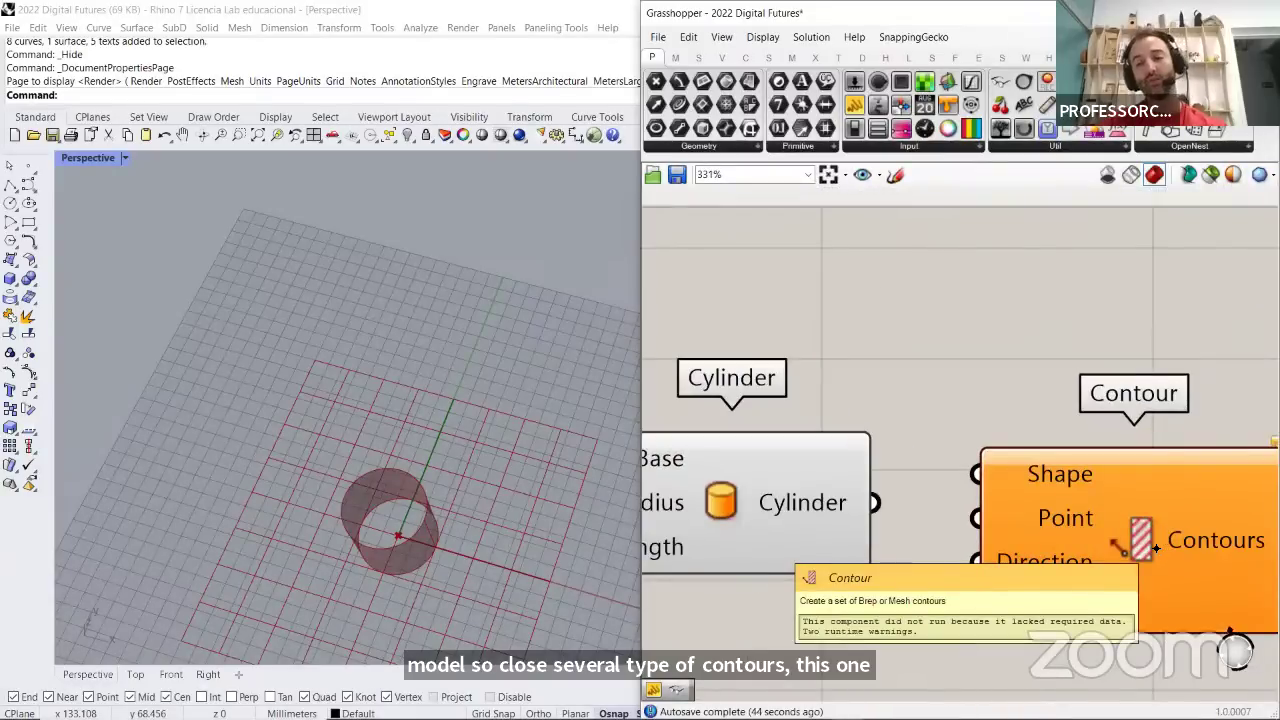
double_click(996, 386)
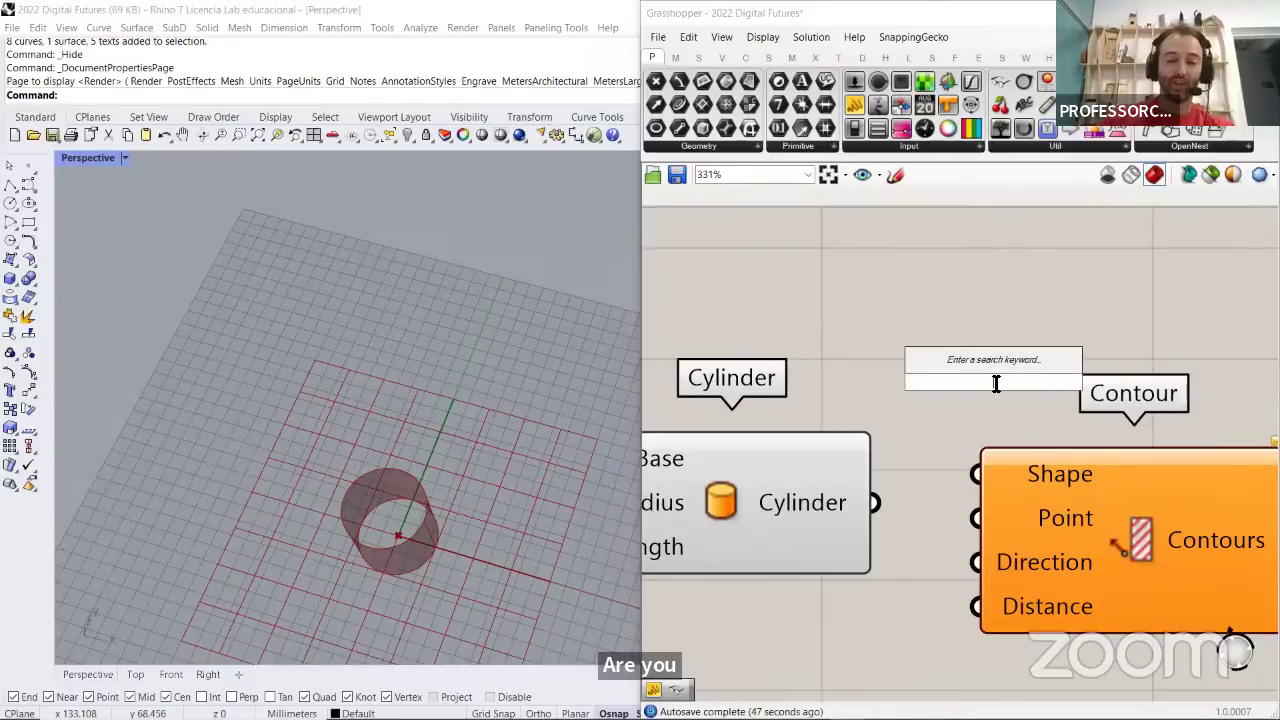
text(contour)
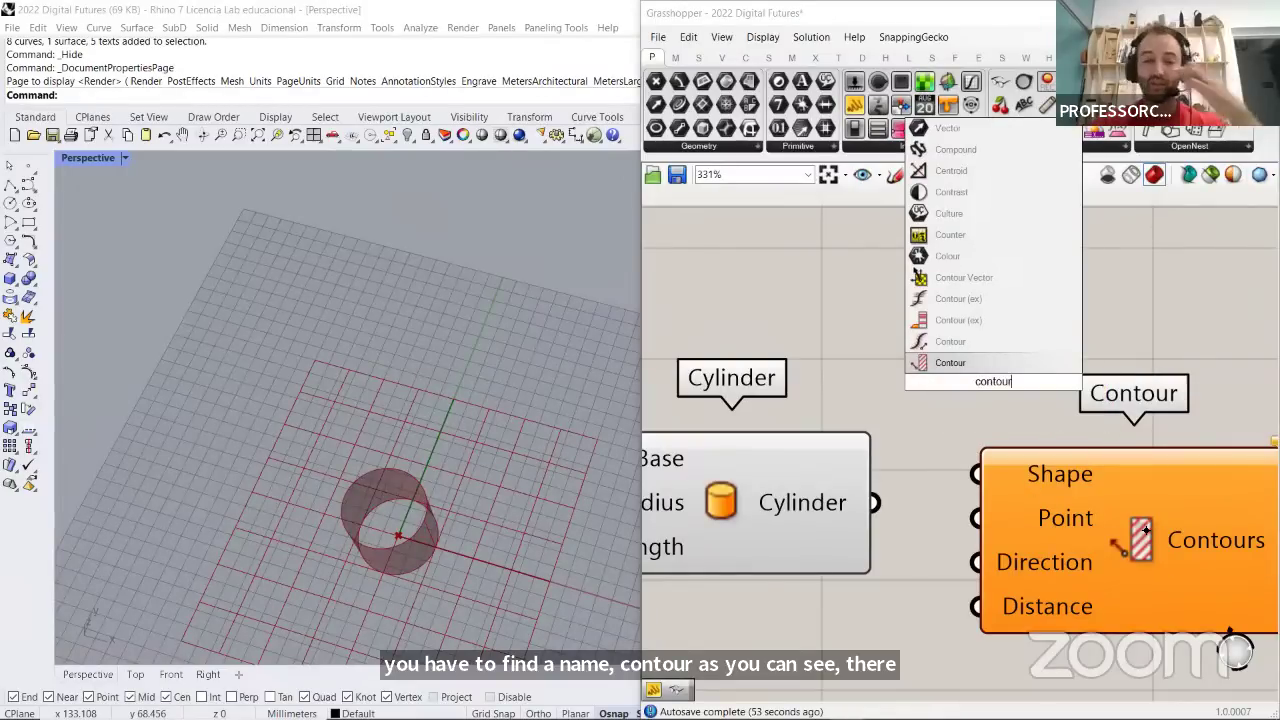
click(933, 431)
scroll(999, 384, down, 3)
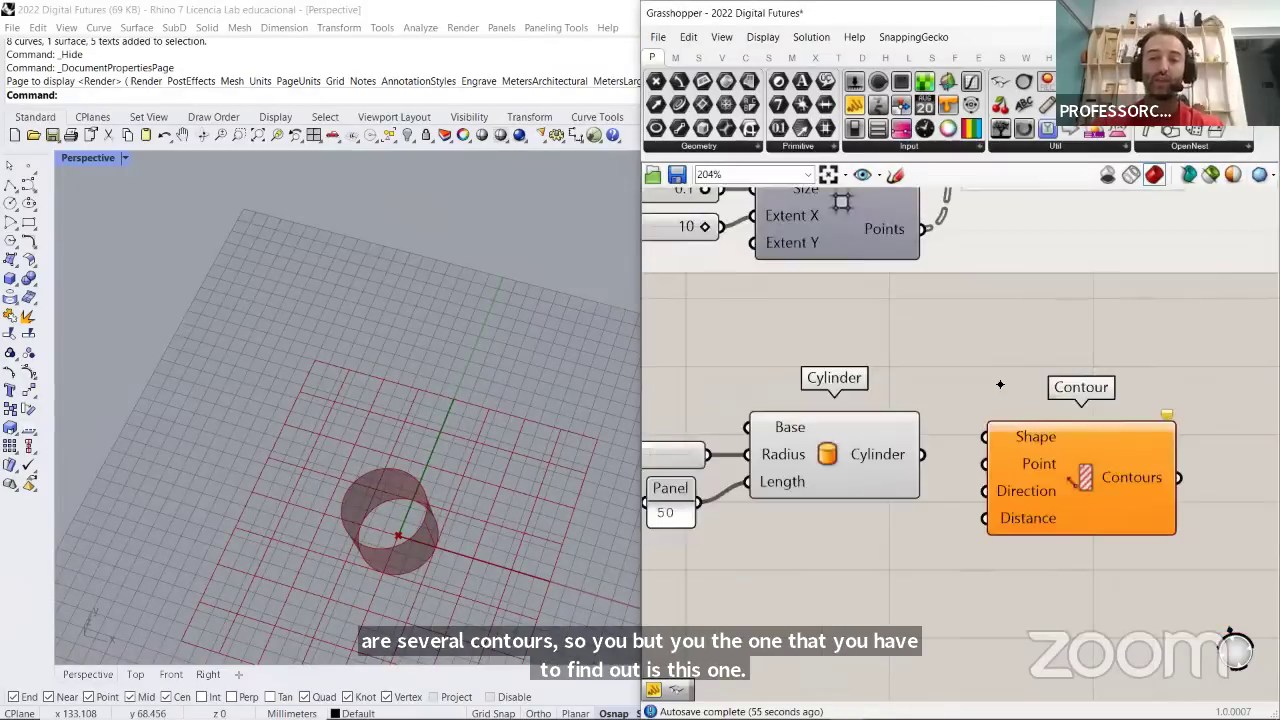
Connect the Cylinder output to the Contour component's Shape input and check the base point at the origin in the Perspective viewport
scroll(999, 384, down, 1)
click(1060, 470)
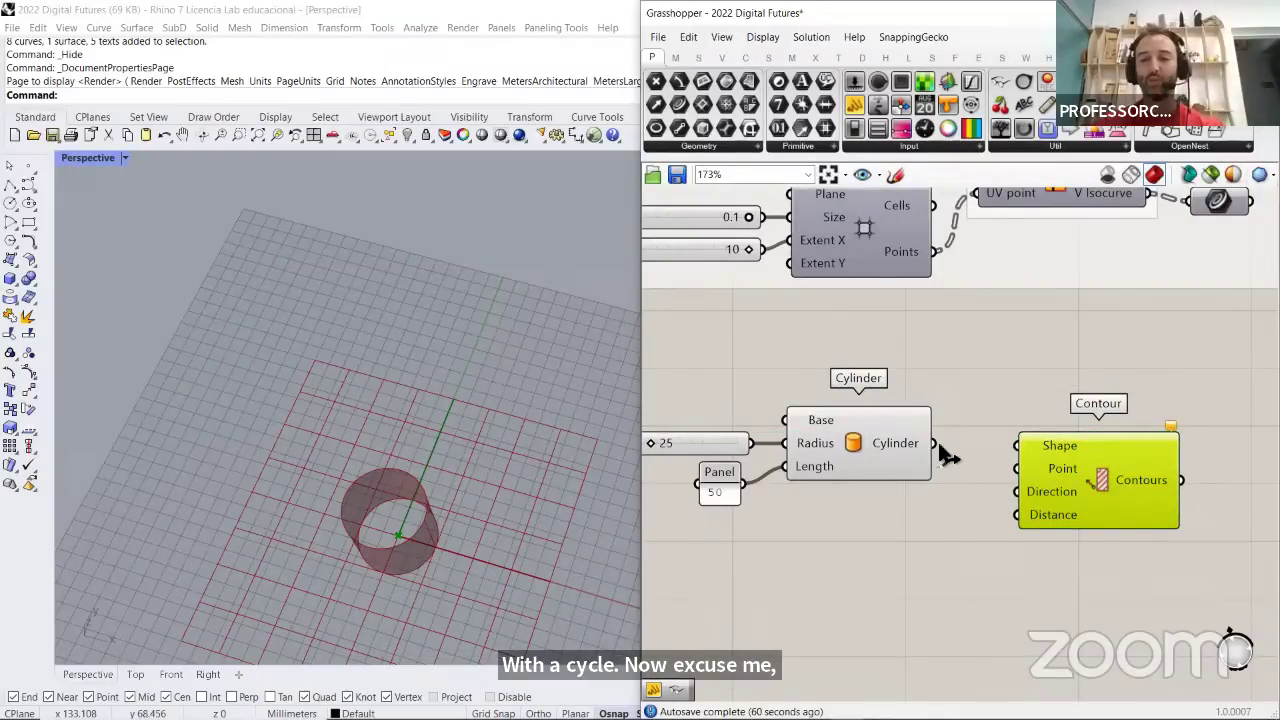
drag(934, 443, 998, 445)
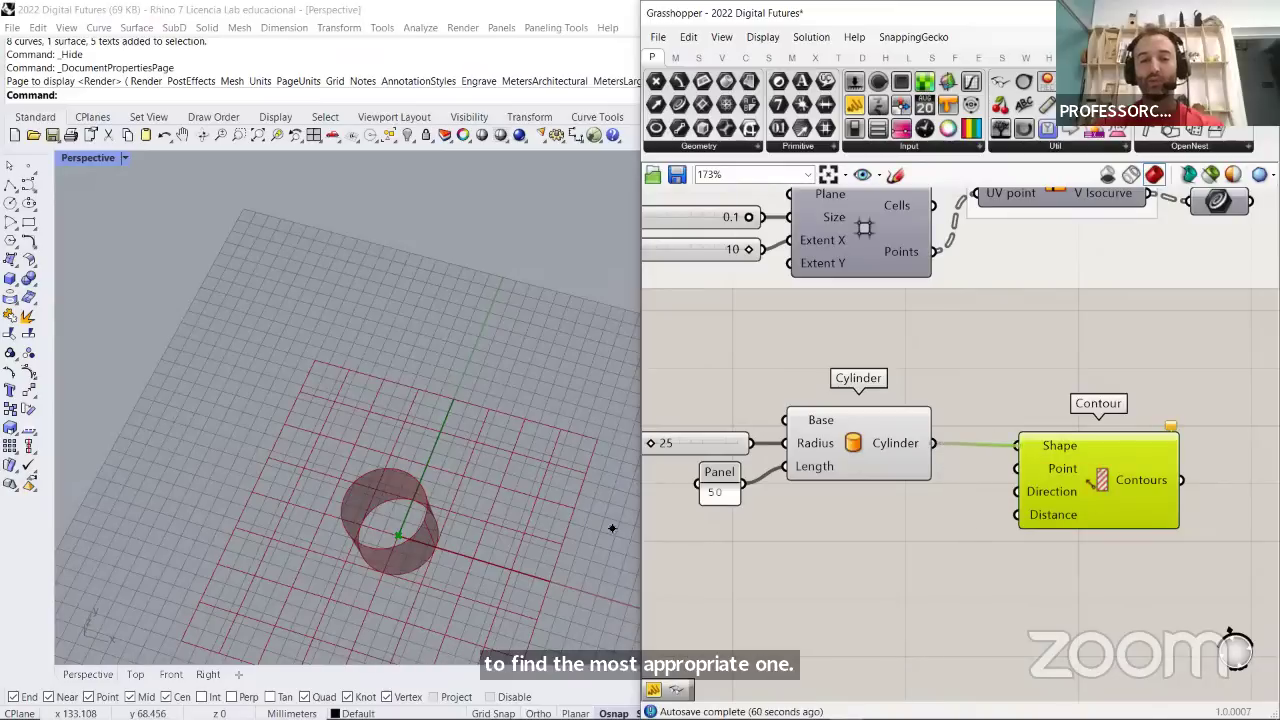
right_drag(406, 547, 400, 430)
scroll(400, 430, up, 3)
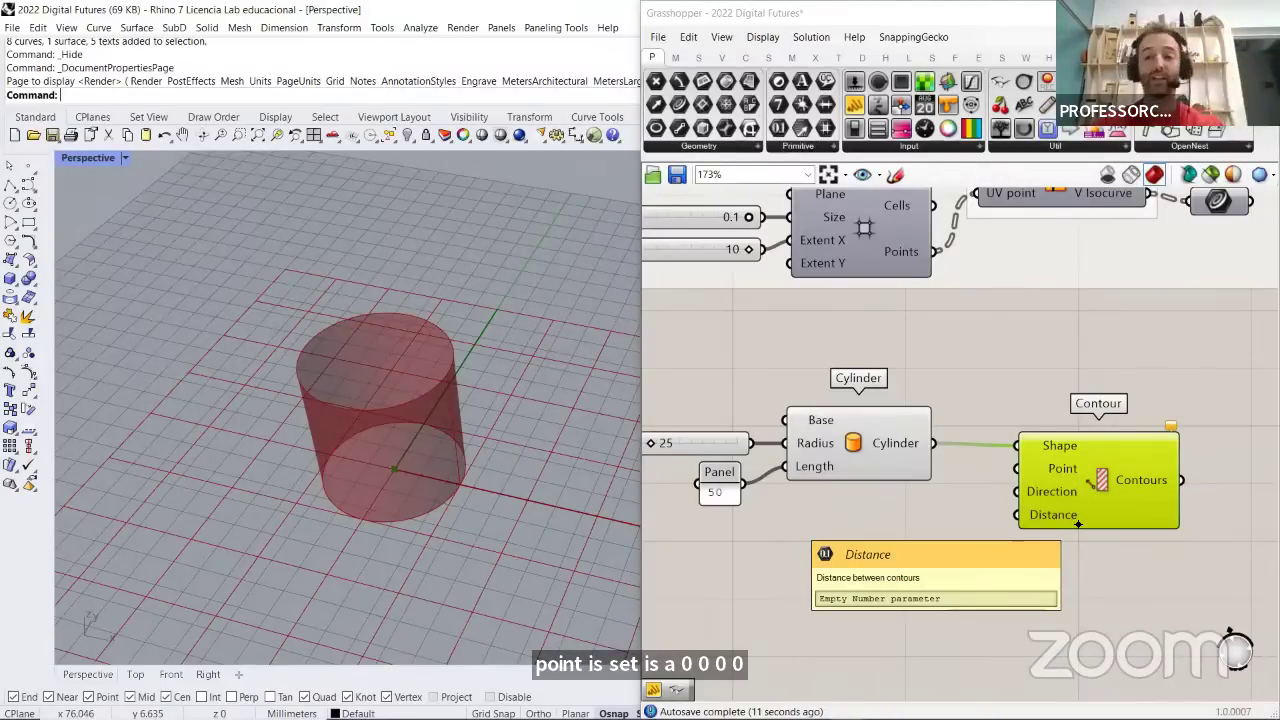
Add a number slider set to 1, connect it to the Contour component's Distance input, and view the contour lines up close
double_click(920, 533)
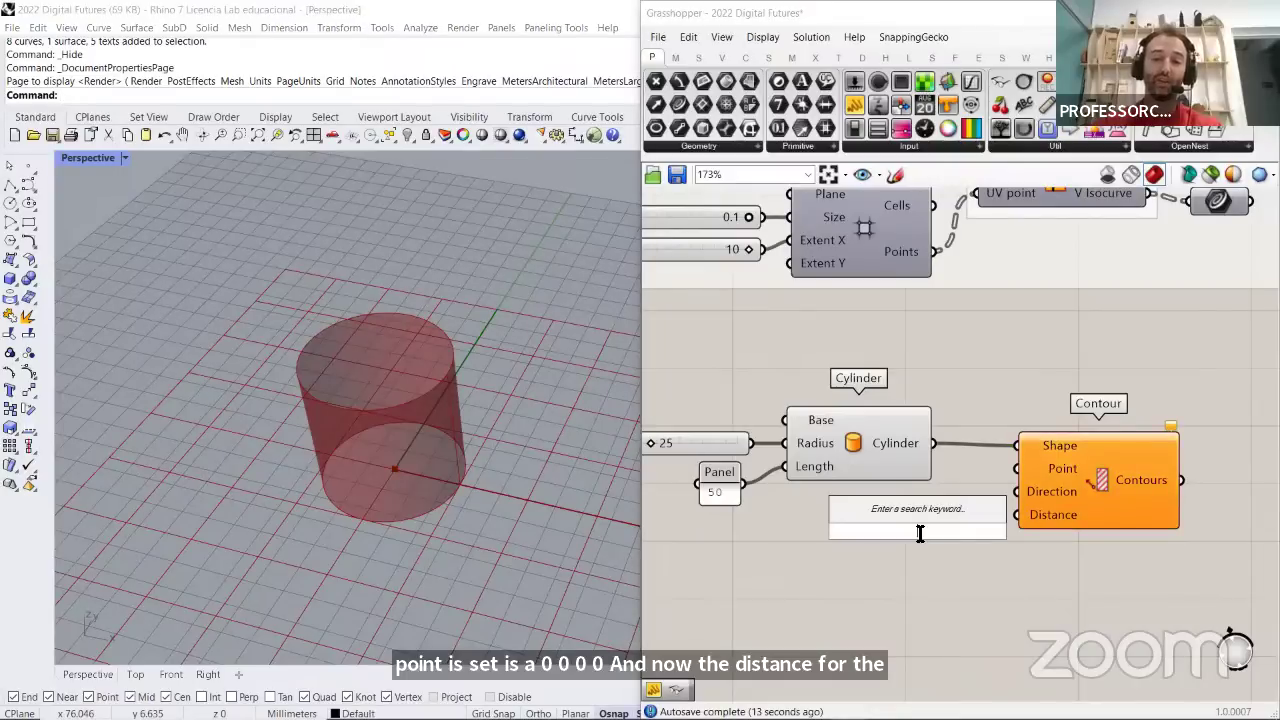
text(1)
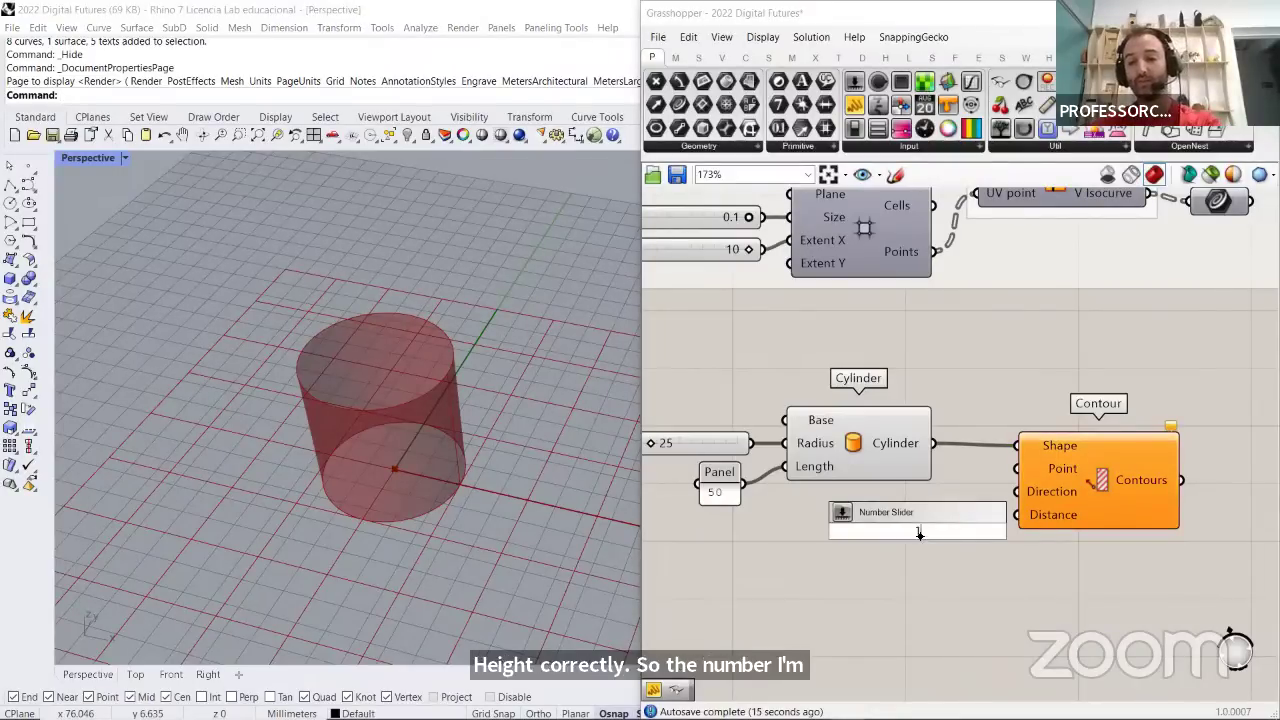
key(Return)
drag(987, 532, 1035, 515)
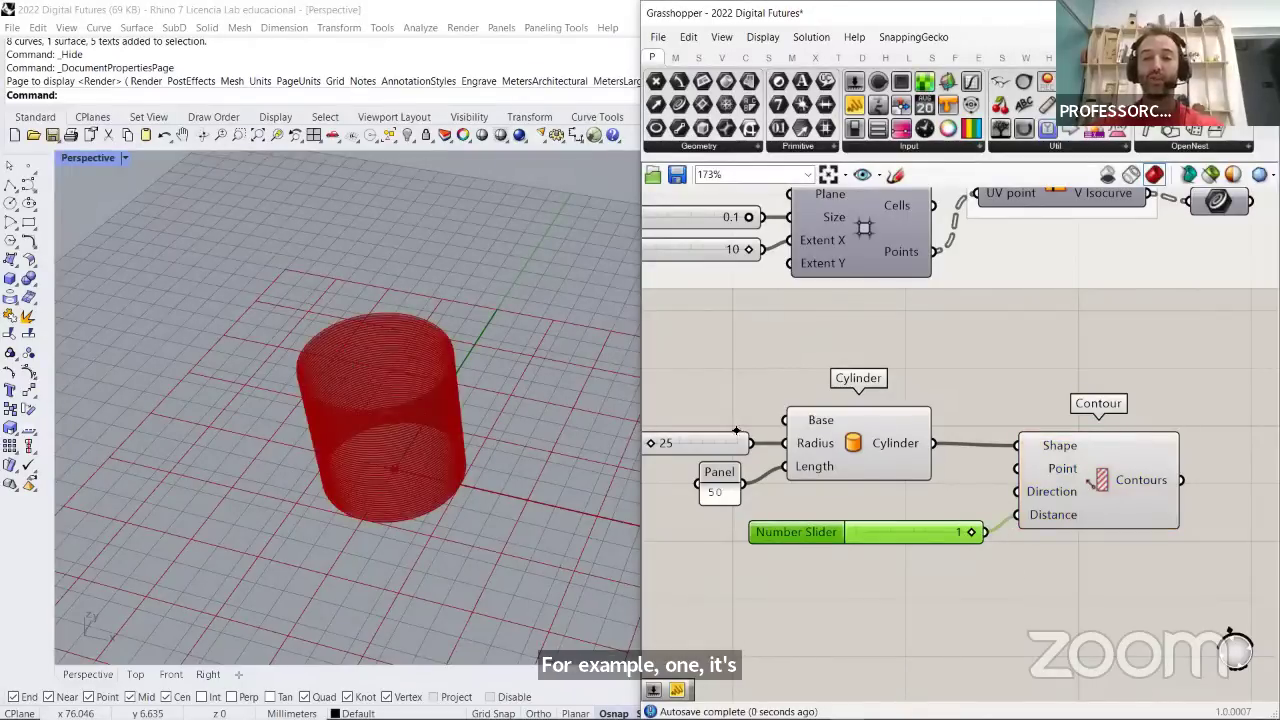
right_drag(449, 420, 443, 375)
scroll(428, 415, up, 5)
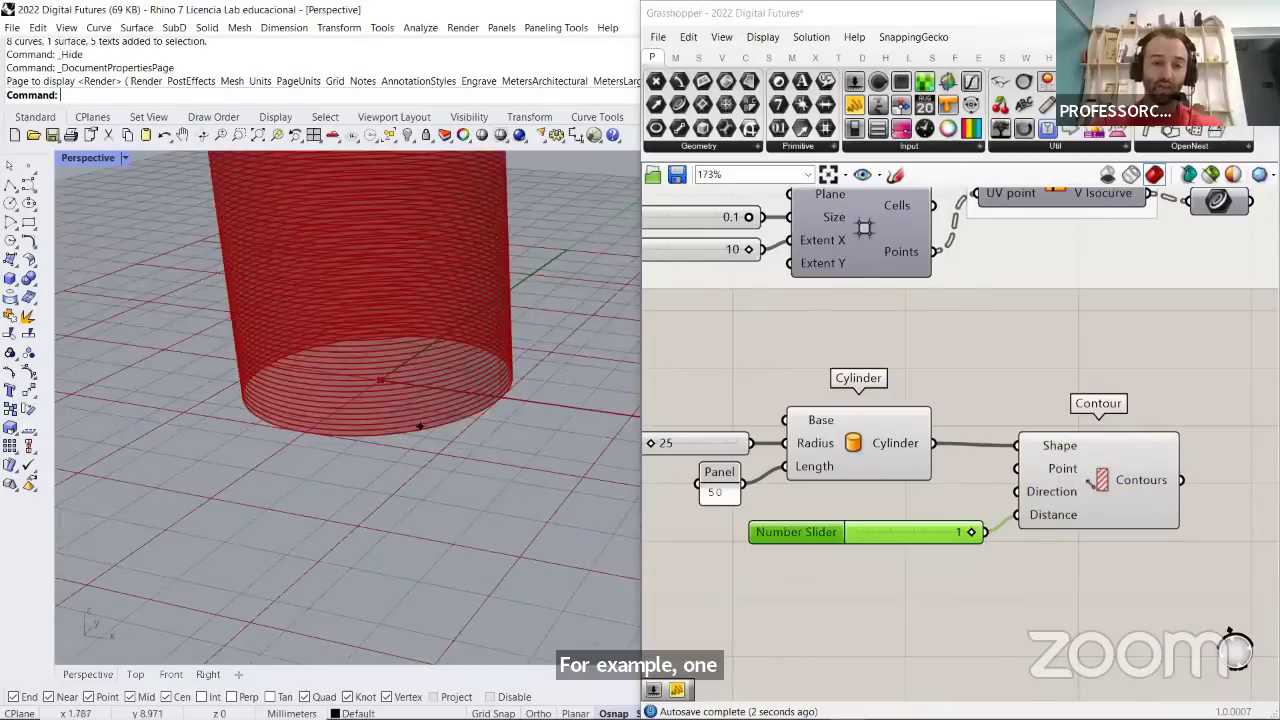
click(860, 580)
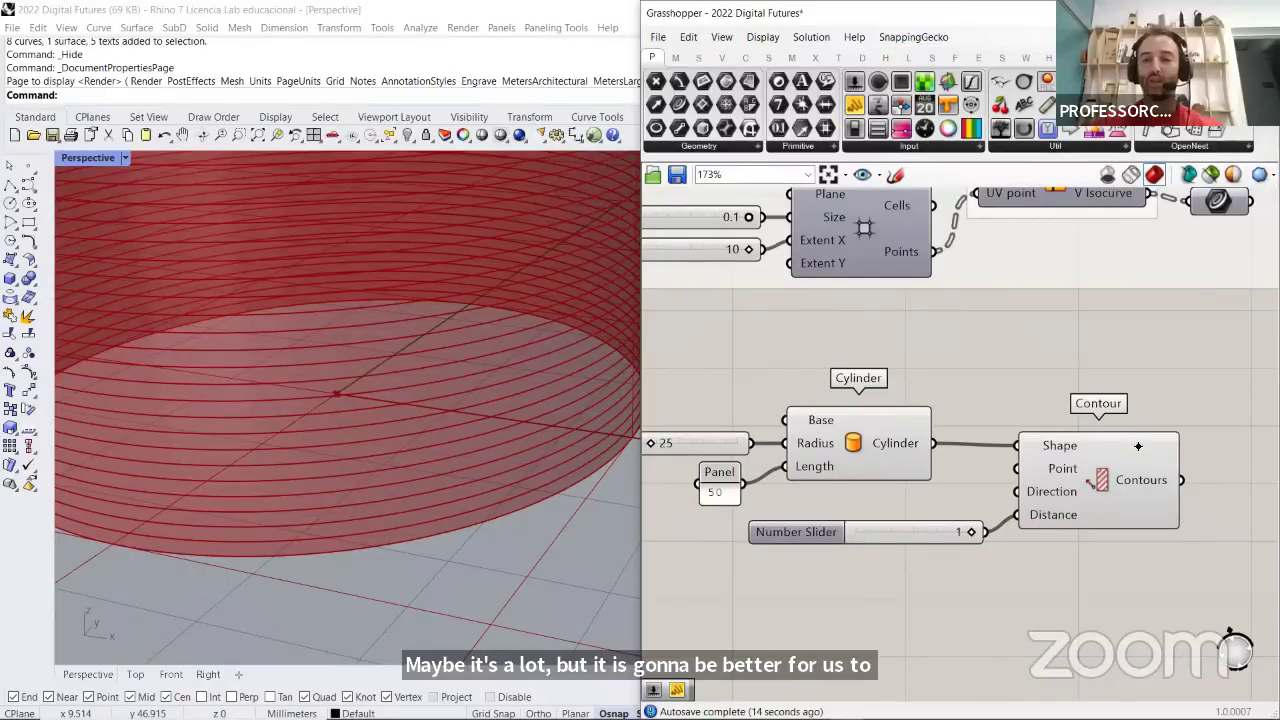
Nudge the Contour component so its Shape input lines up with the Cylinder output
mouse_move(1106, 486)
mouse_down()
mouse_move(1110, 462)
mouse_move(1104, 478)
mouse_up()
click(1026, 394)
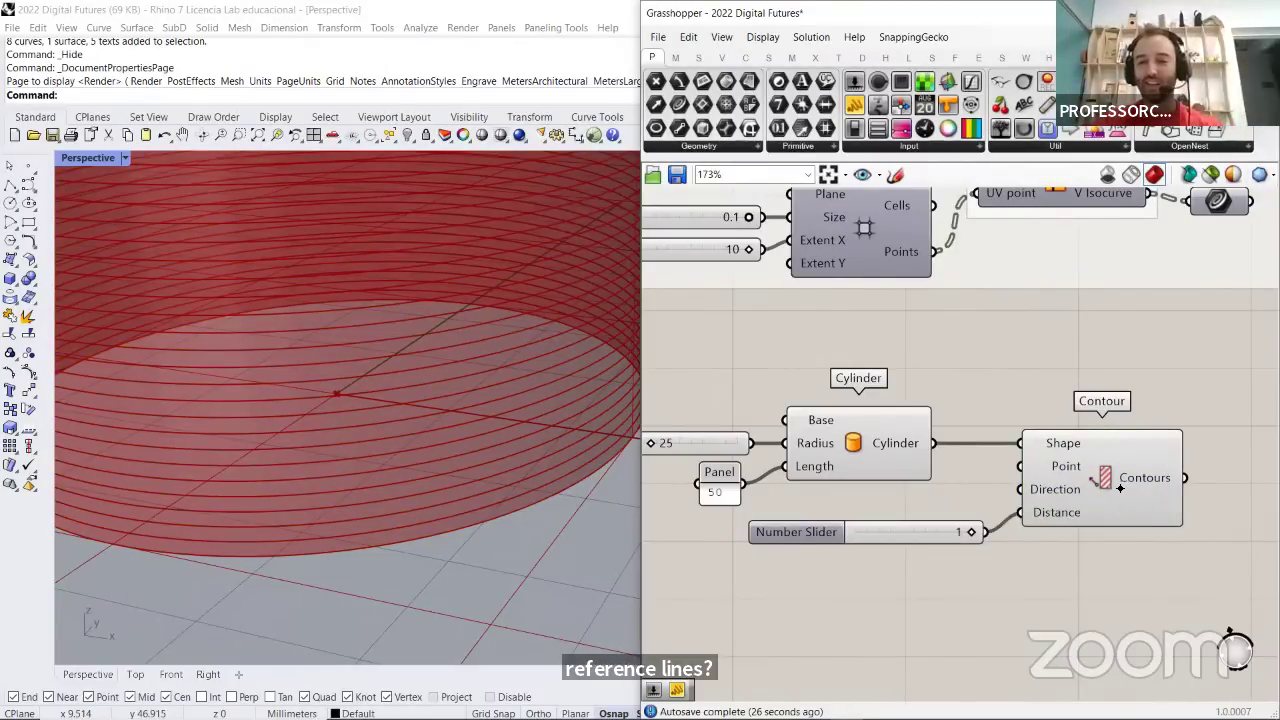
mouse_move(1120, 487)
mouse_down()
mouse_move(1122, 458)
mouse_move(1114, 510)
mouse_move(1118, 490)
mouse_up()
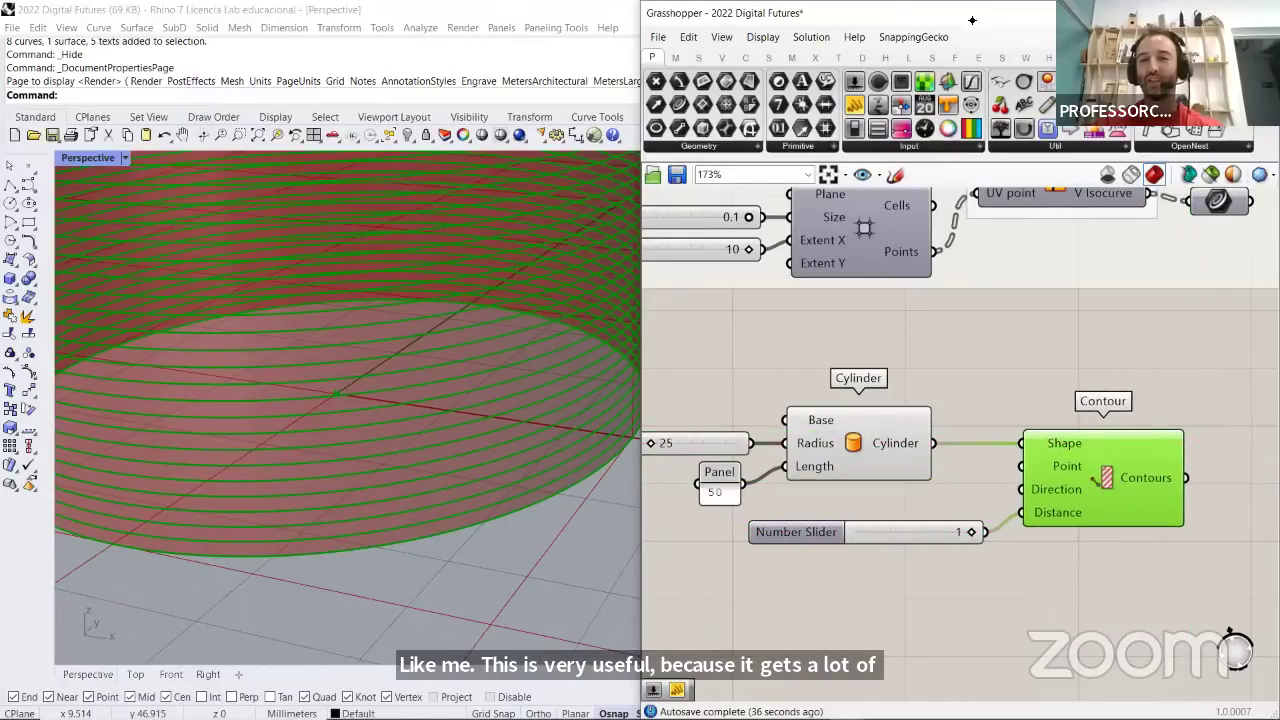
Turn off the SnappingGecko alignment references and select the Contour component
click(945, 38)
click(955, 56)
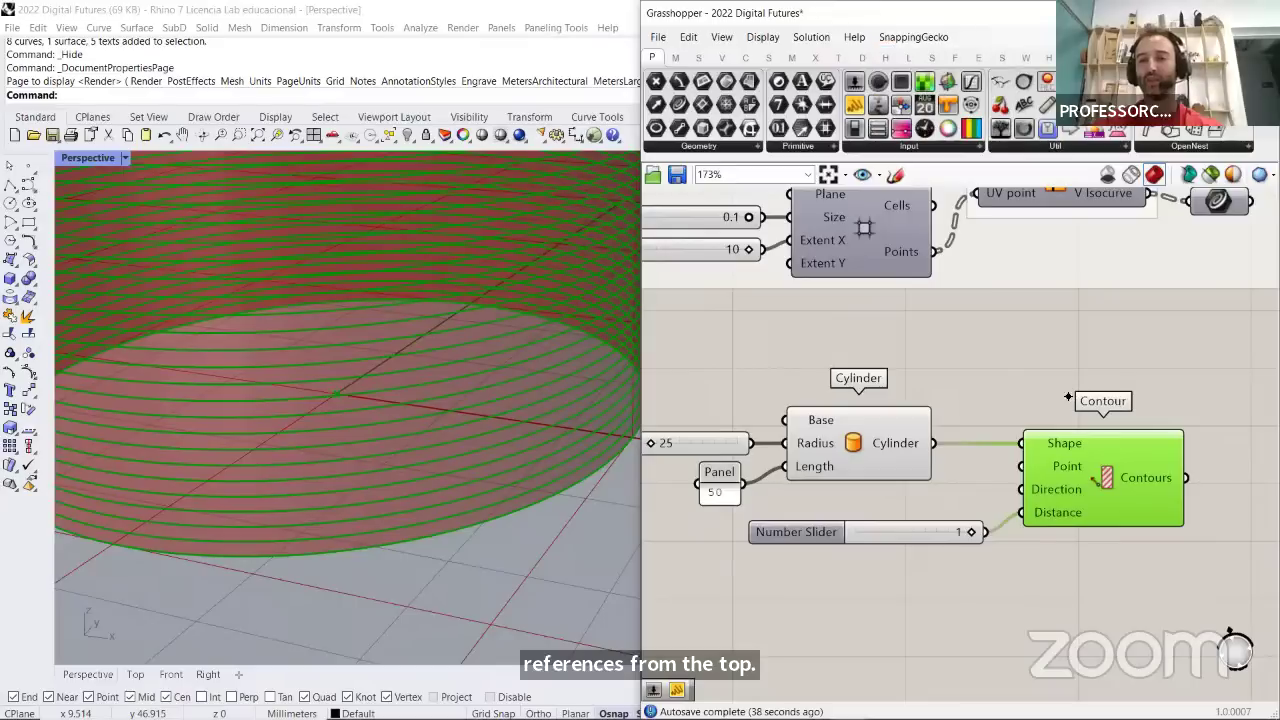
click(950, 495)
scroll(817, 459, down, 3)
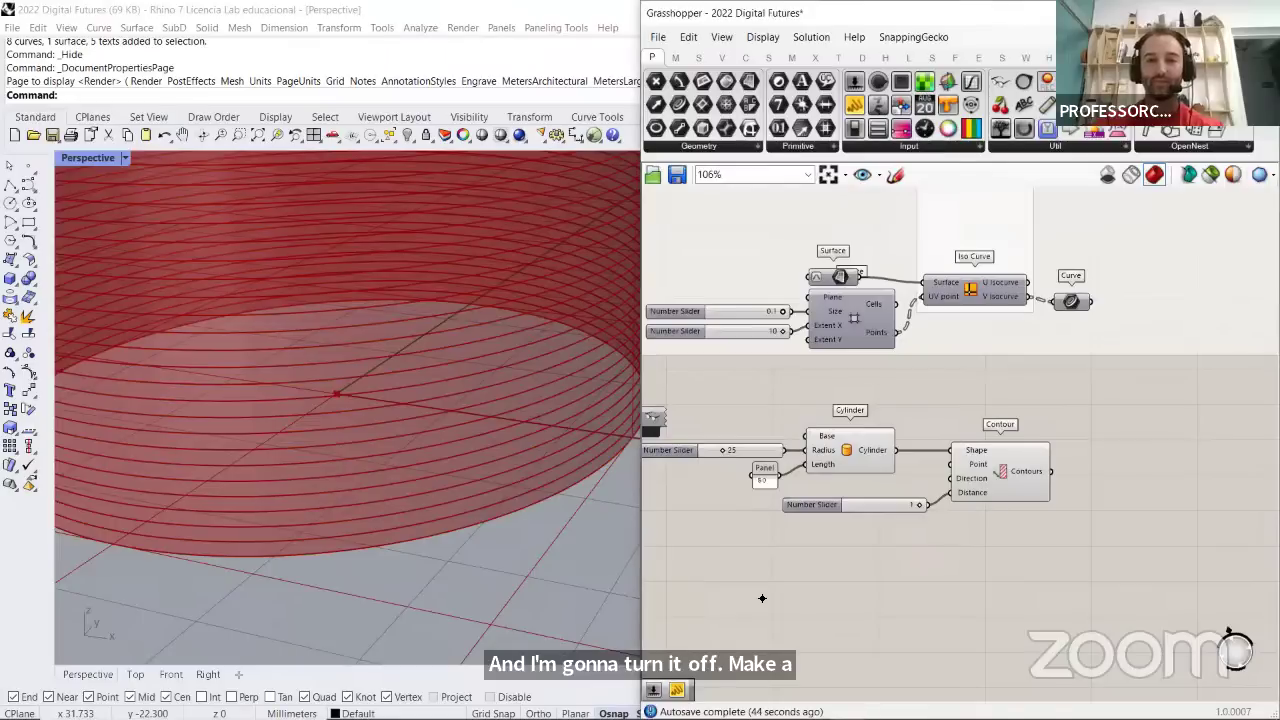
scroll(1040, 485, up, 2)
click(969, 470)
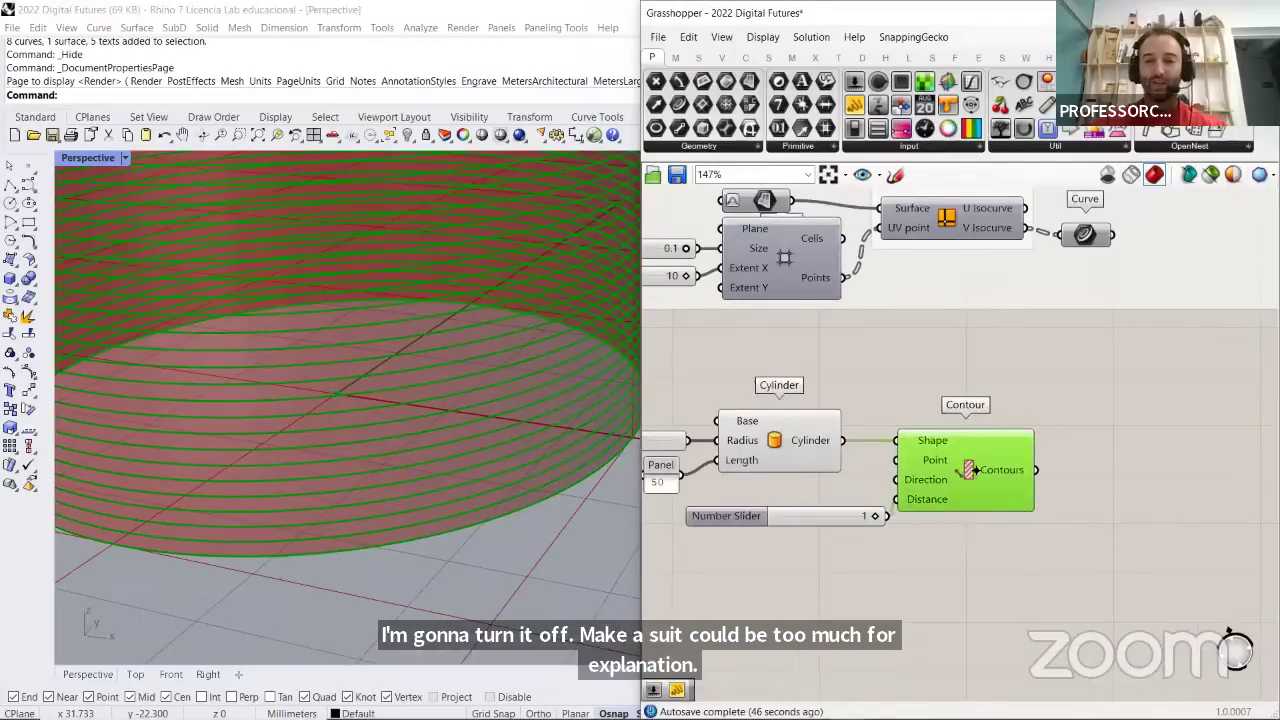
Shift the Distance slider slightly away from the Contour component and bring the Custom G-Code with Grasshopper notes into view
drag(828, 523, 815, 523)
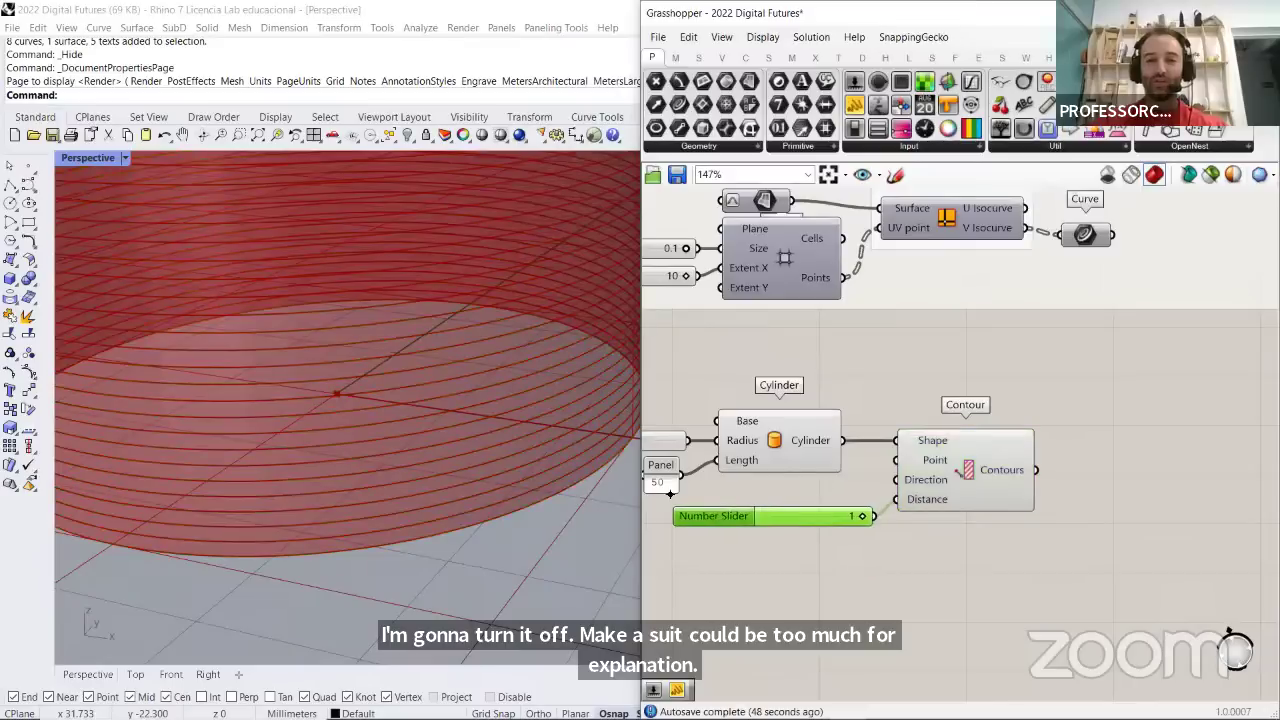
scroll(808, 523, down, 2)
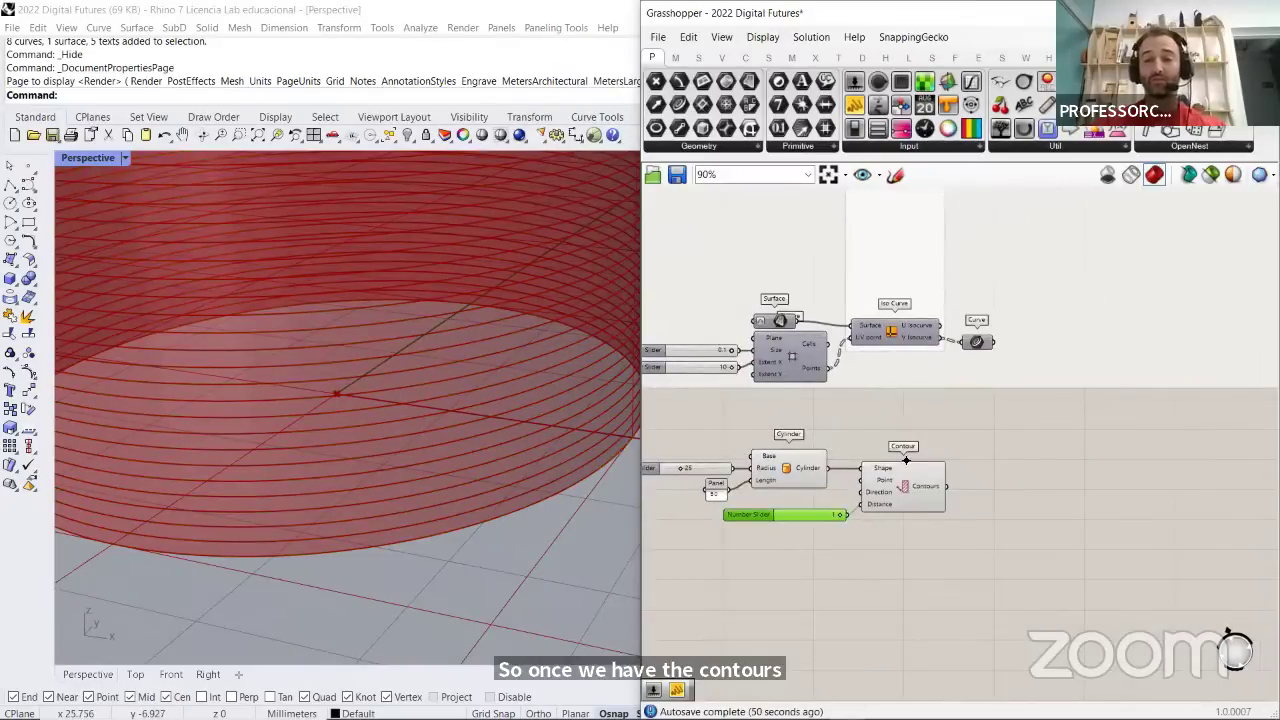
scroll(908, 245, down, 2)
scroll(900, 265, up, 1)
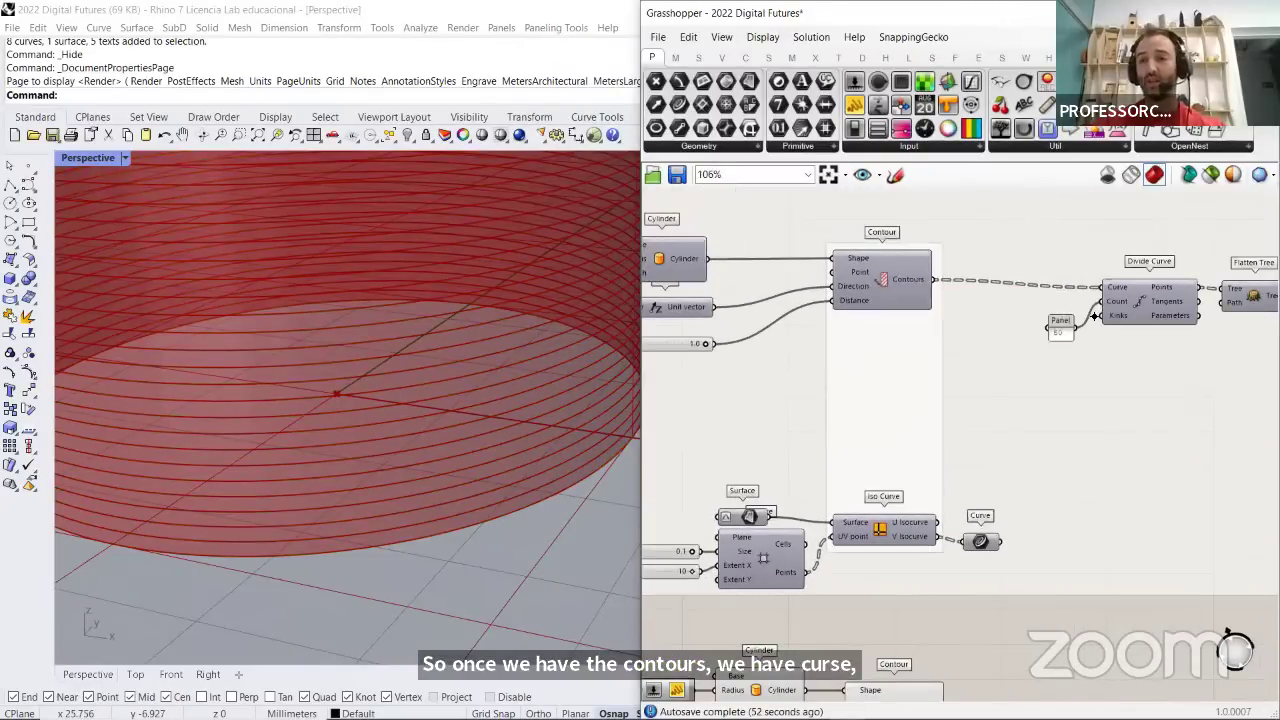
scroll(1100, 314, down, 5)
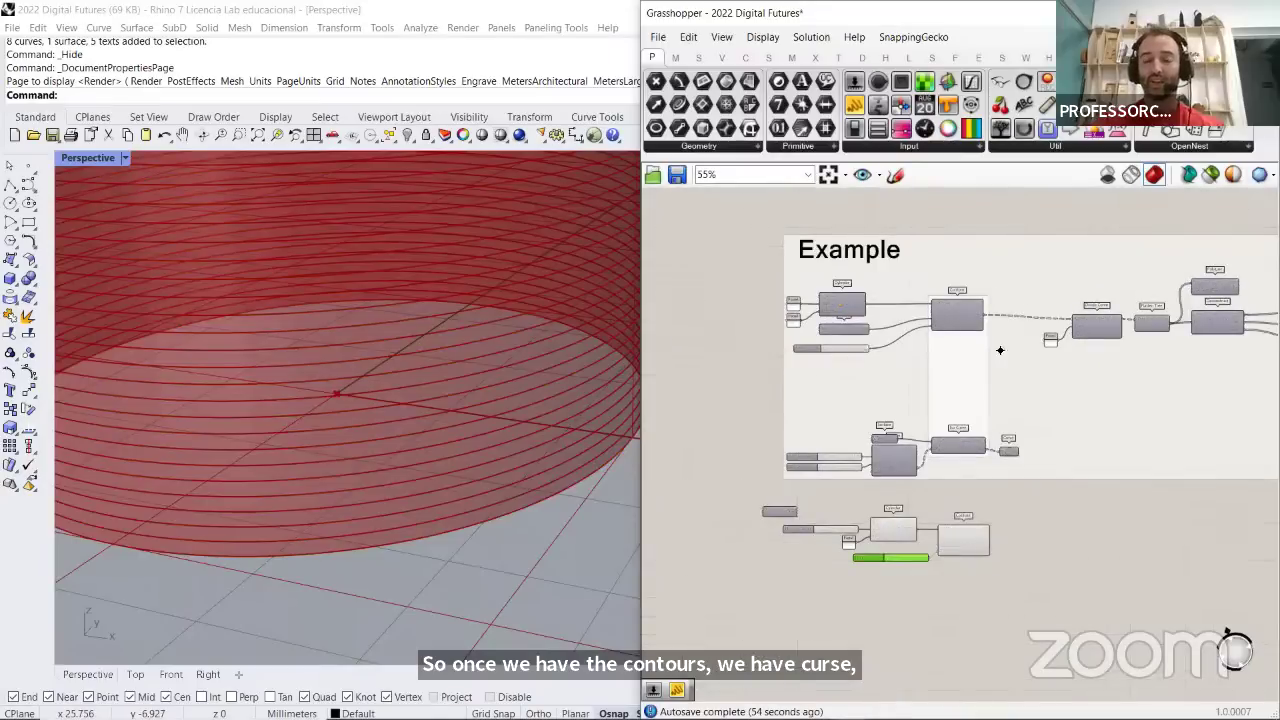
scroll(1012, 301, up, 7)
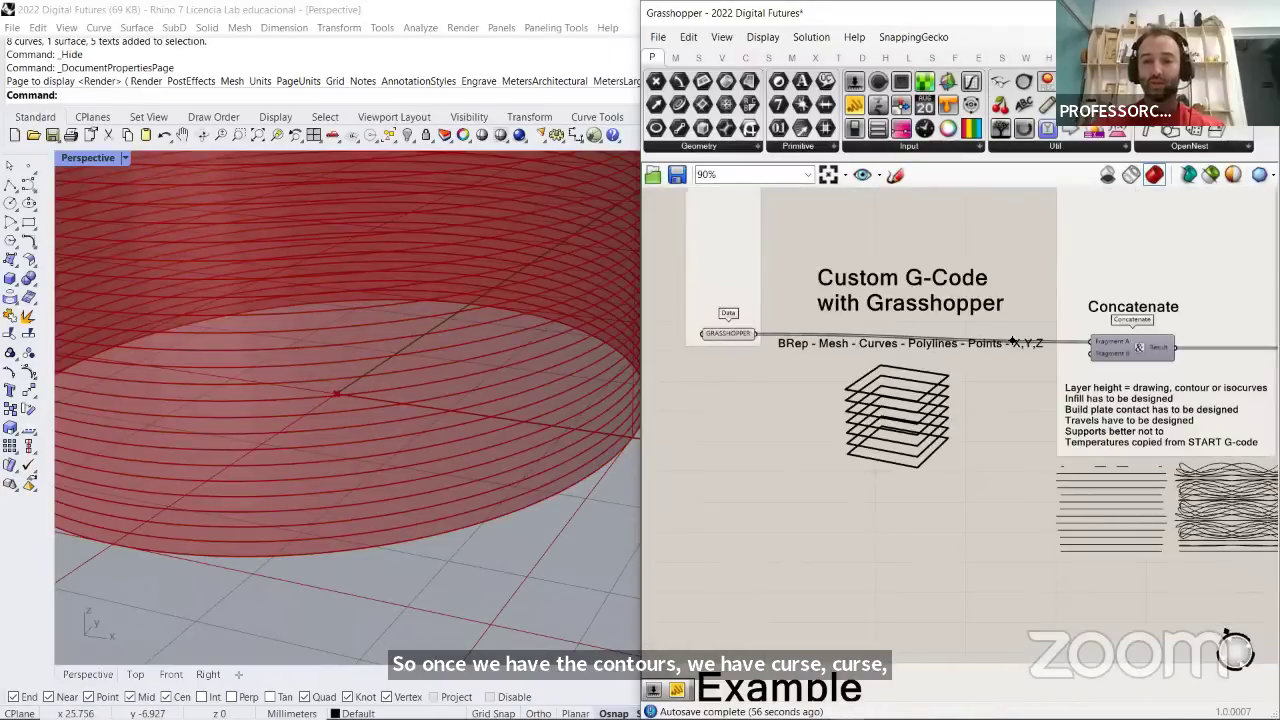
scroll(848, 350, up, 2)
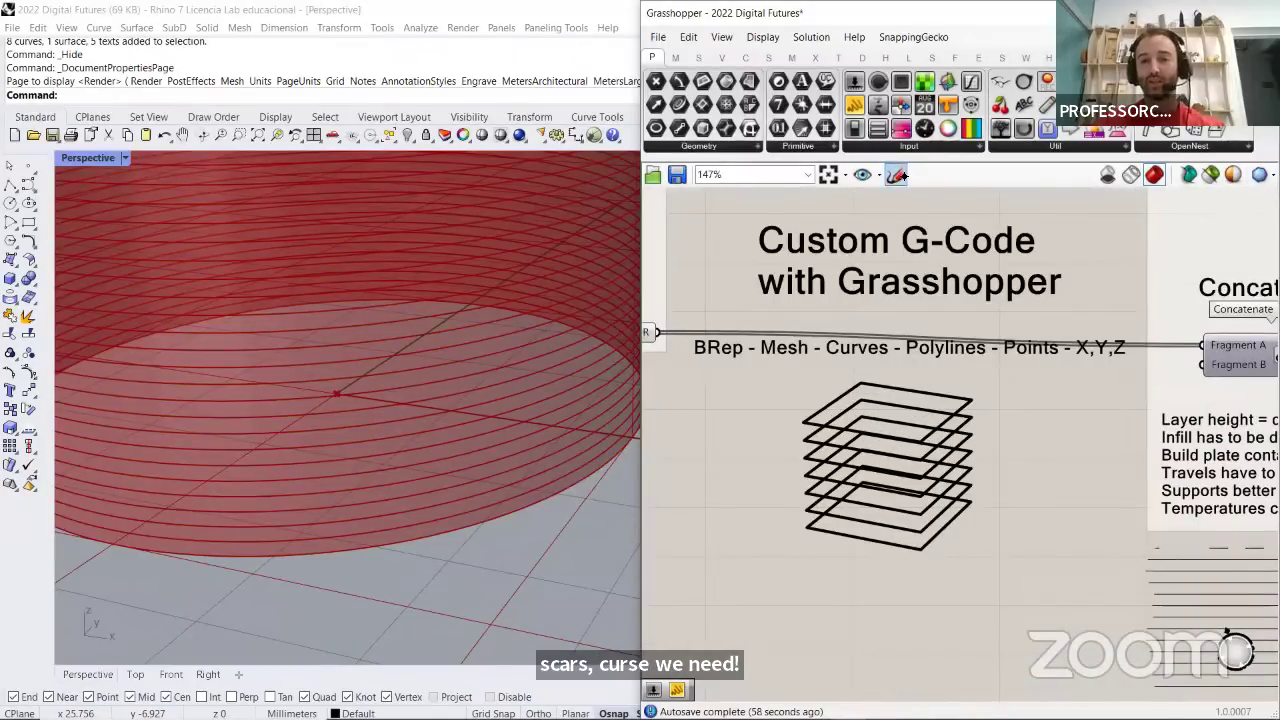
Sketch arrows over the BRep, Mesh, Curves, Polylines, Points note to trace the conversion sequence, and discard the sketch
click(895, 174)
mouse_move(696, 330)
mouse_down()
mouse_move(781, 304)
mouse_move(841, 322)
mouse_move(919, 304)
mouse_move(948, 314)
mouse_move(848, 330)
mouse_move(985, 309)
mouse_move(1025, 324)
mouse_up()
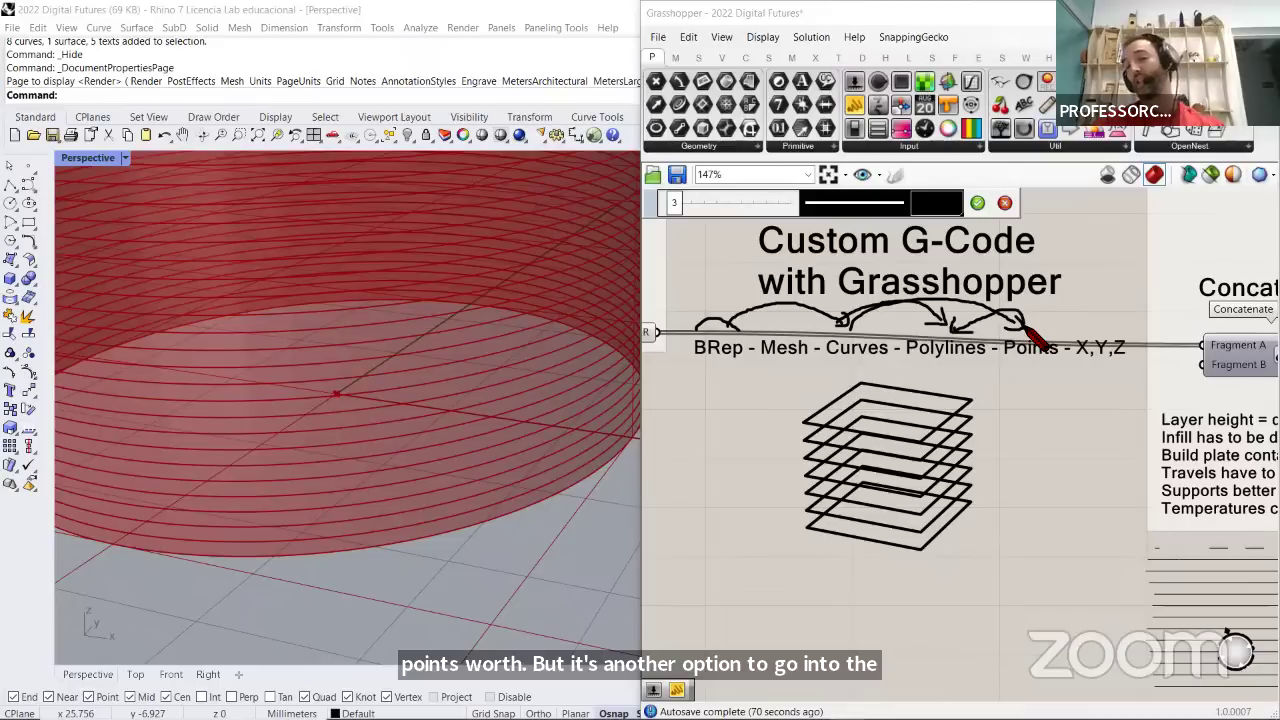
click(1005, 203)
scroll(942, 283, down, 3)
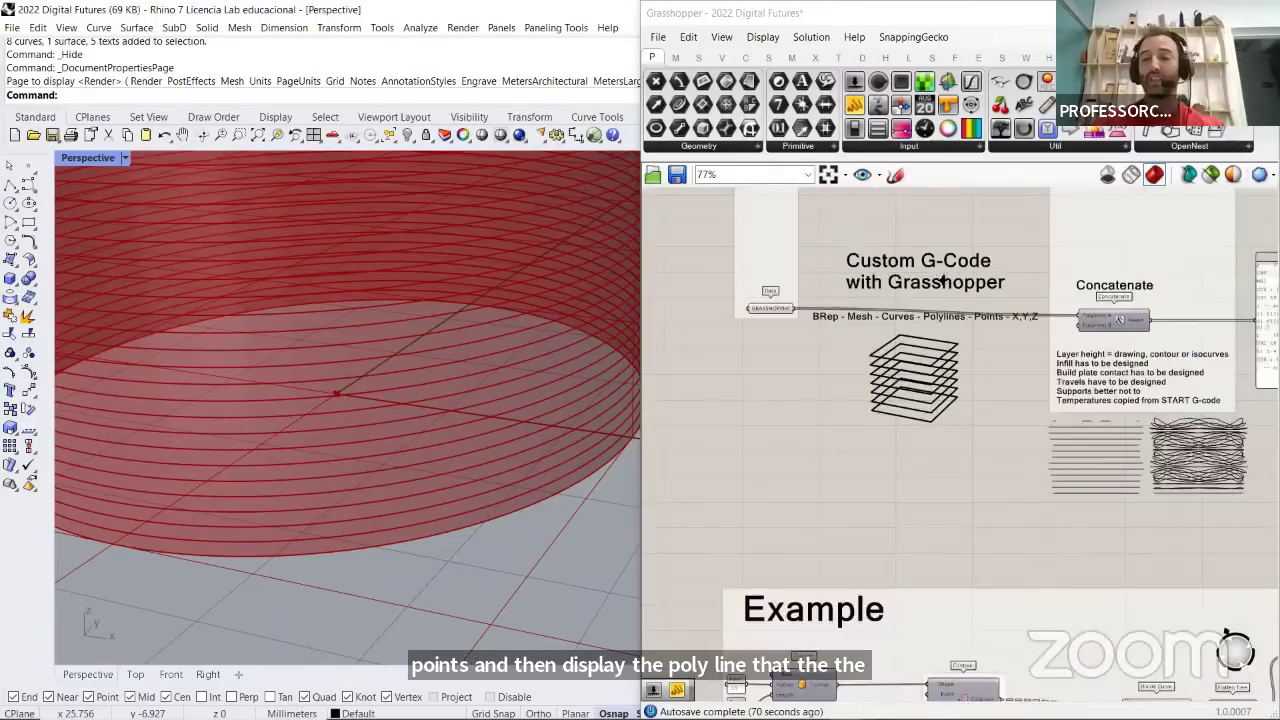
Examine how the example definition feeds its contours and a count panel into the Divide Curve component
right_drag(942, 283, 1009, 60)
scroll(954, 468, up, 4)
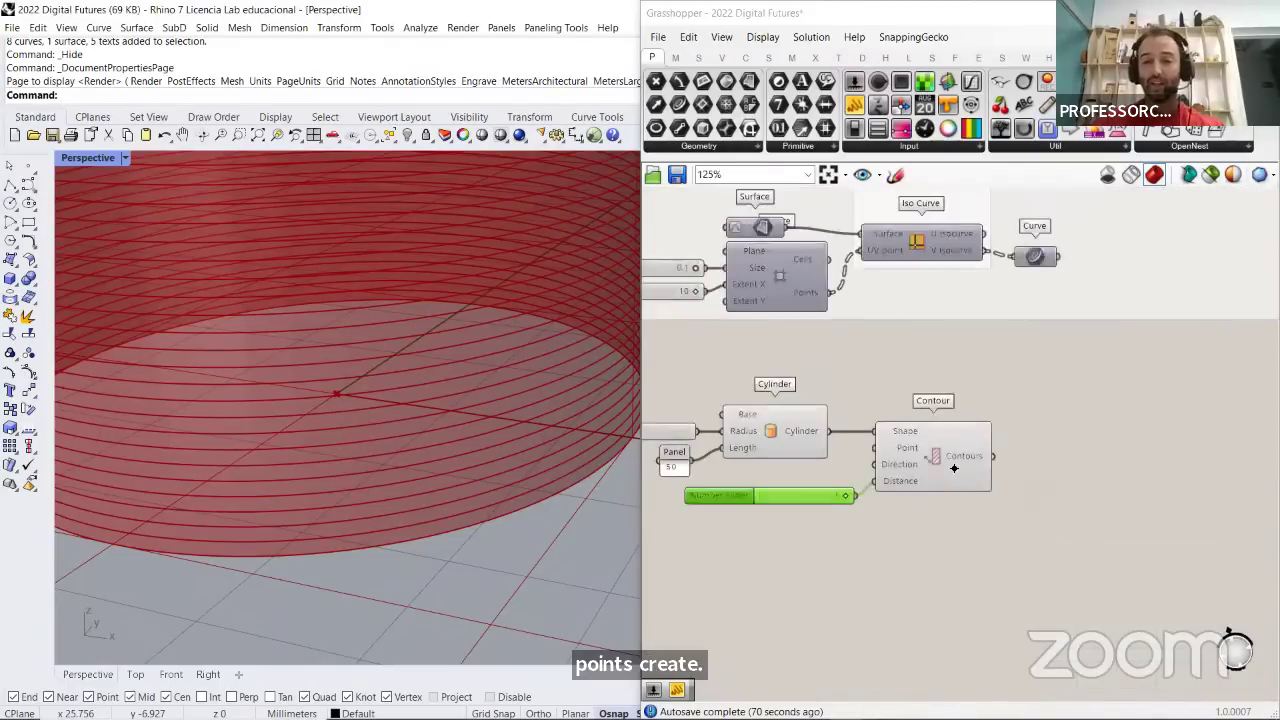
scroll(954, 468, up, 2)
click(946, 498)
scroll(940, 505, down, 4)
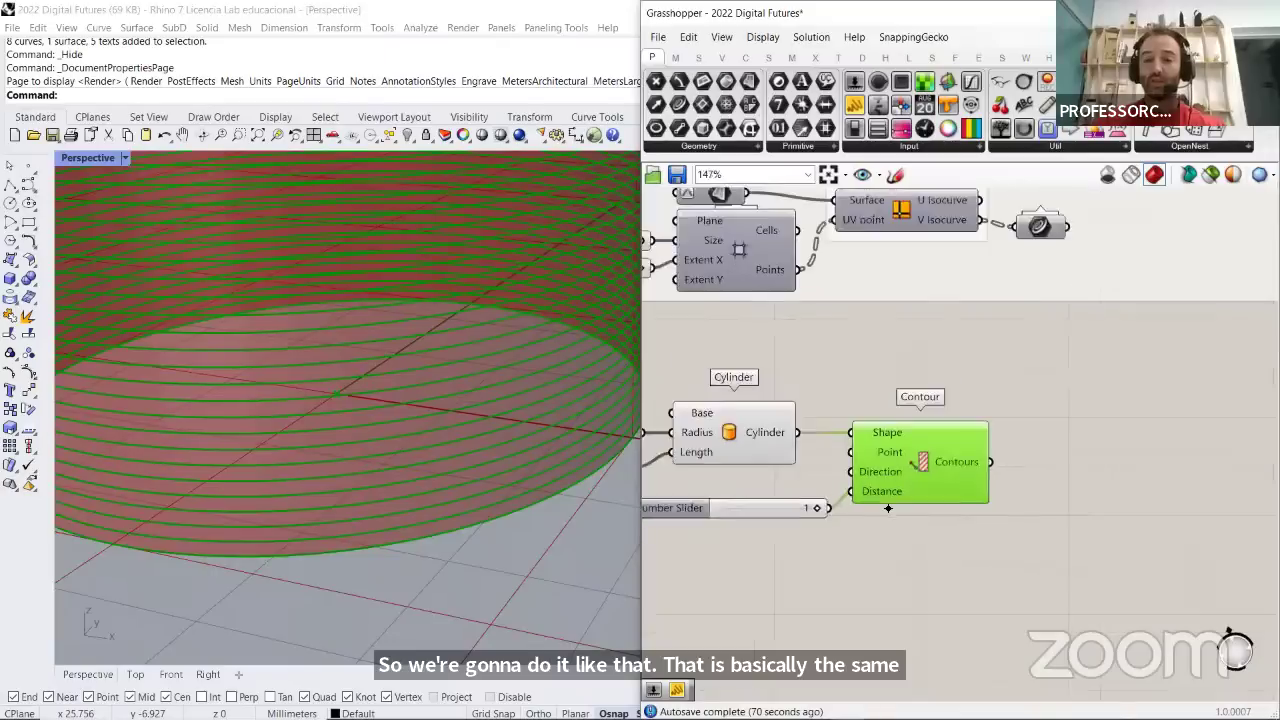
scroll(1076, 238, up, 3)
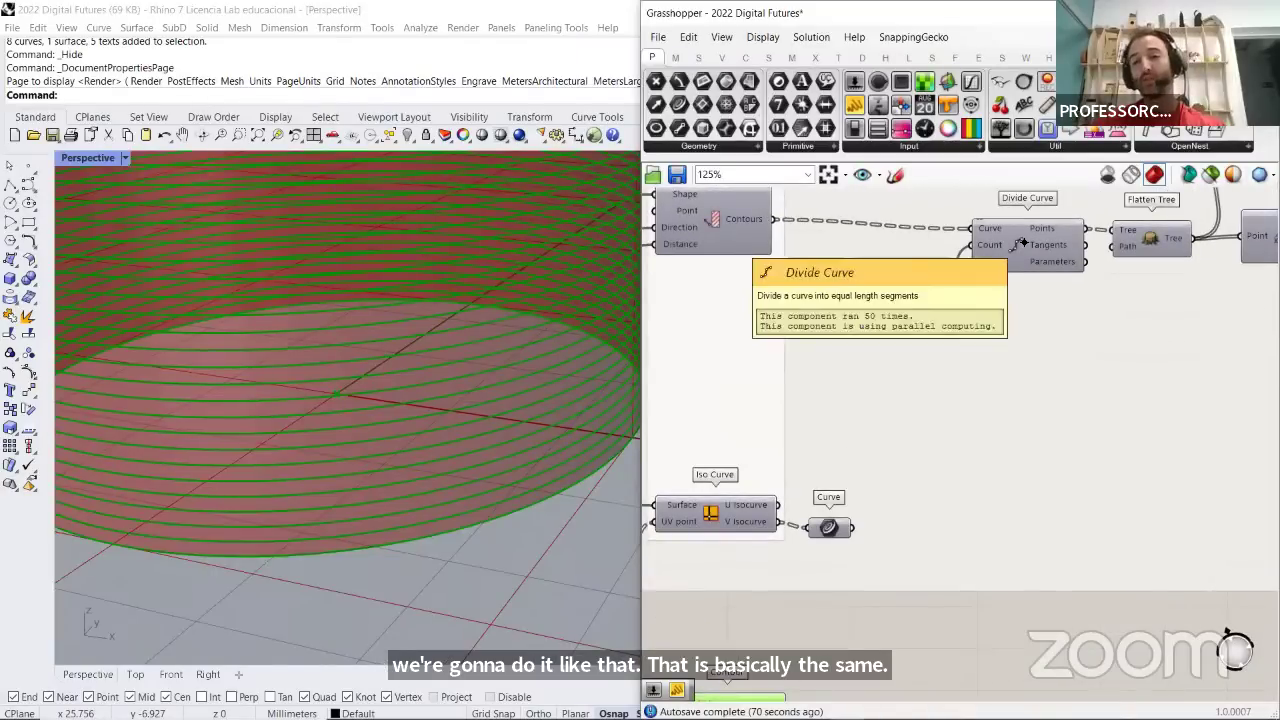
drag(986, 268, 972, 245)
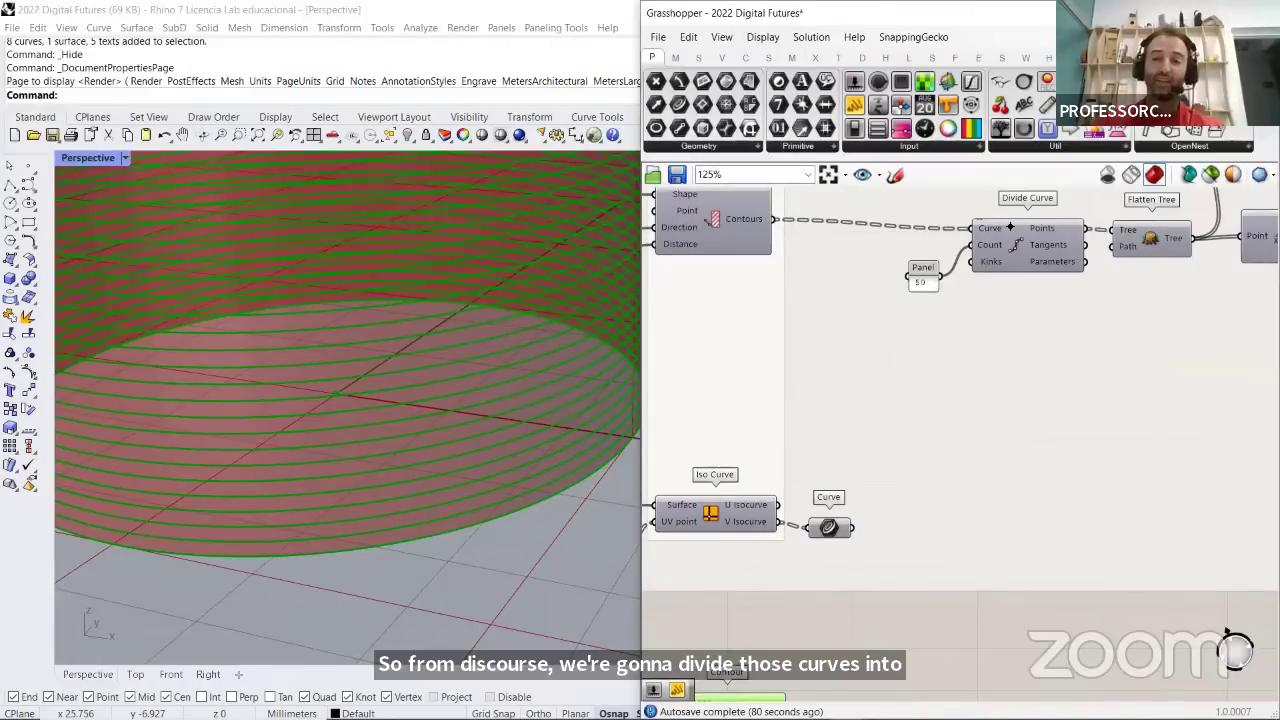
scroll(894, 491, down, 2)
scroll(906, 540, up, 3)
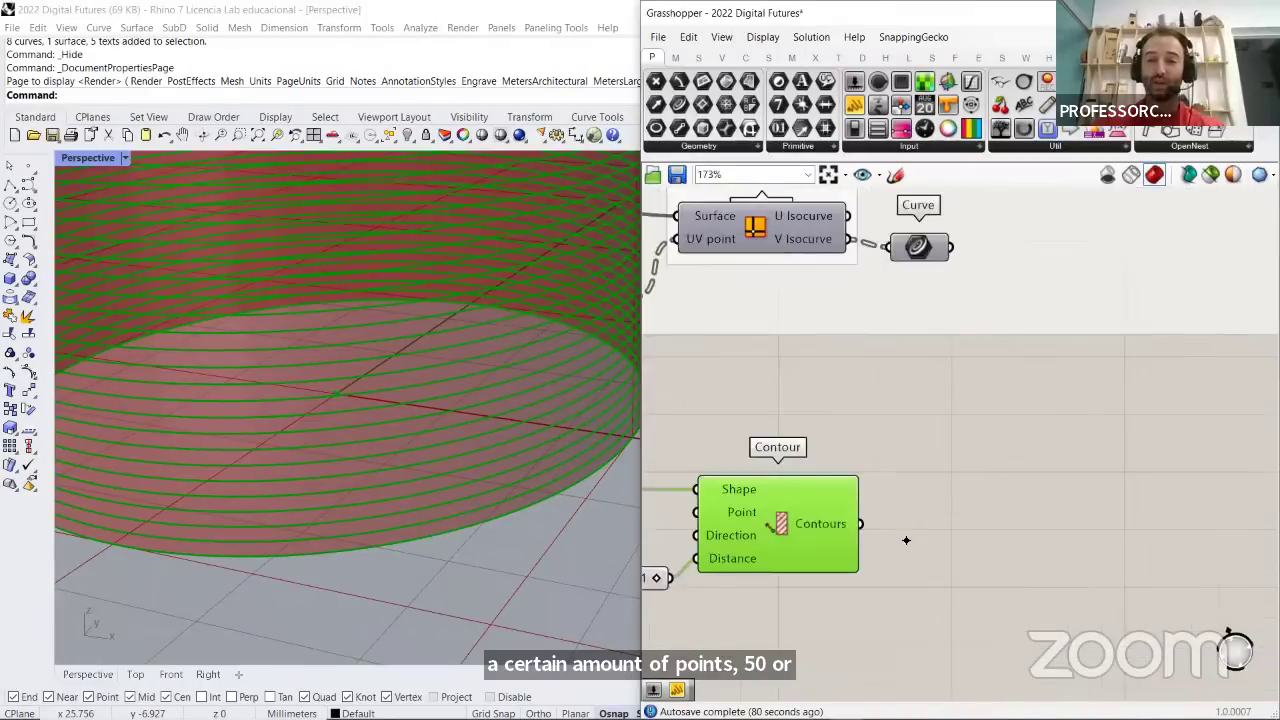
Add a Divide Curve component beside Contour, connect the Contours output to its Curve input, and space it slightly farther away
double_click(941, 537)
text(divide)
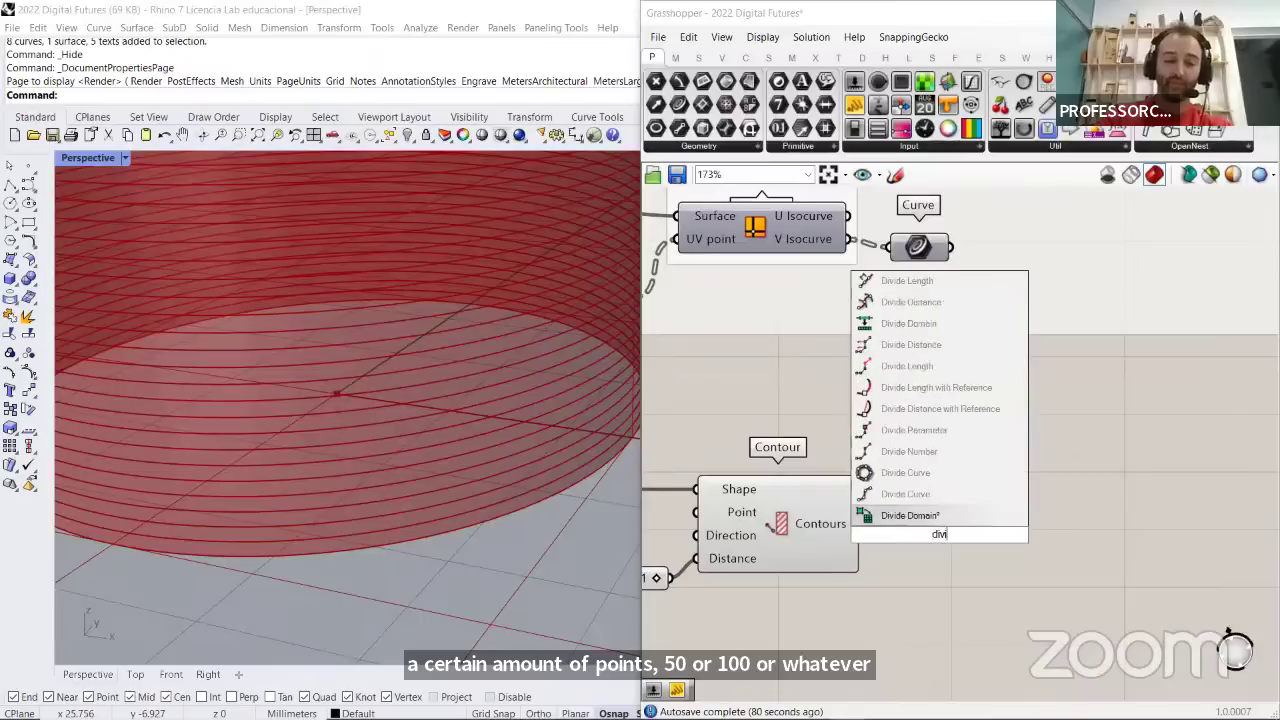
click(950, 518)
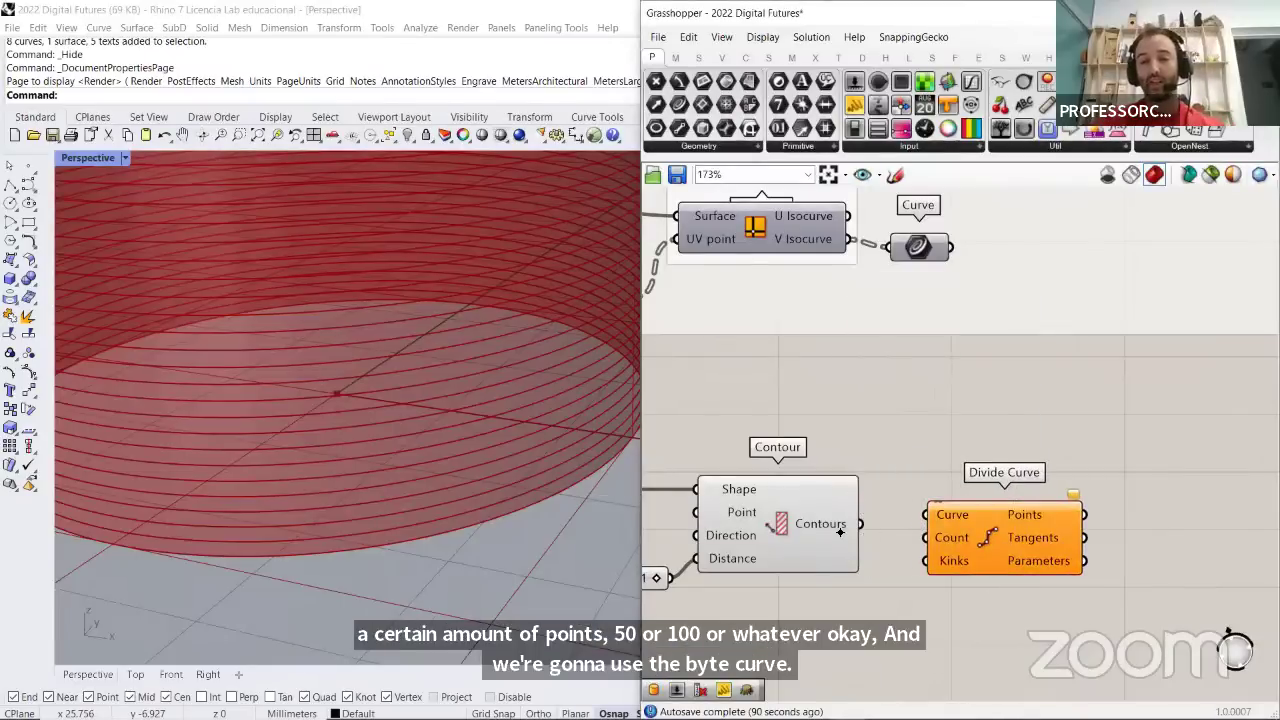
drag(859, 523, 926, 515)
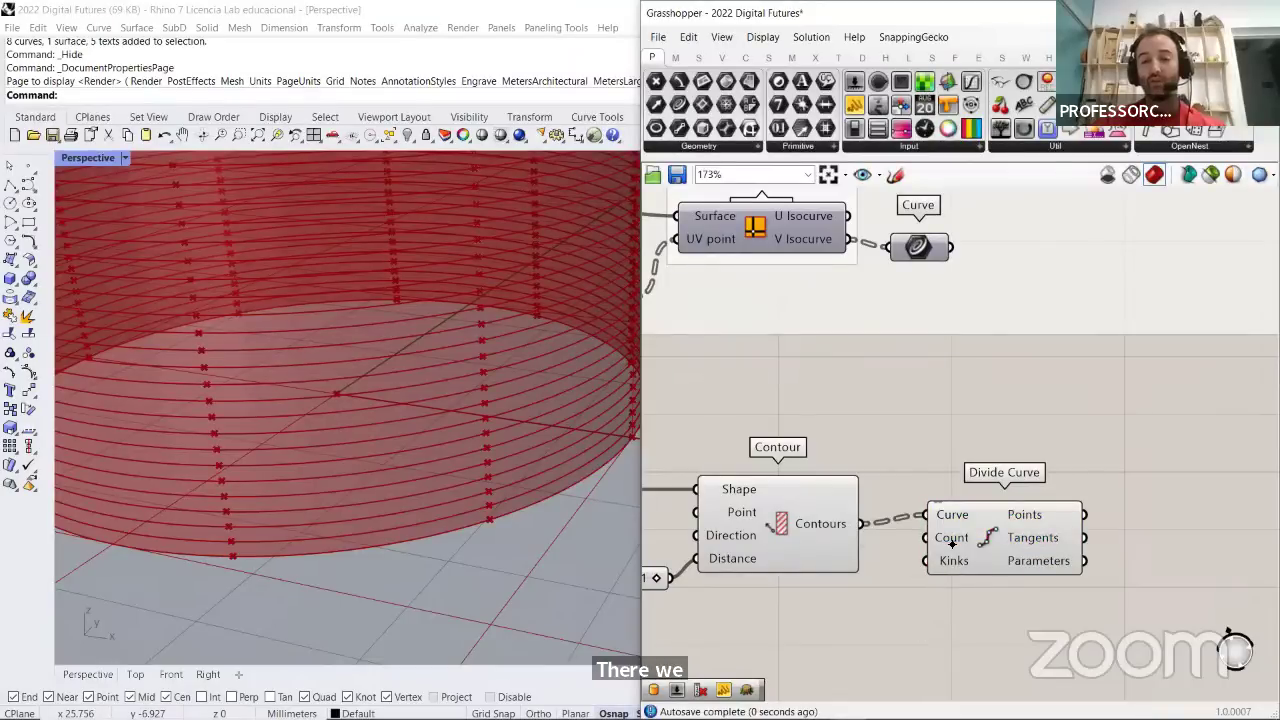
mouse_move(952, 544)
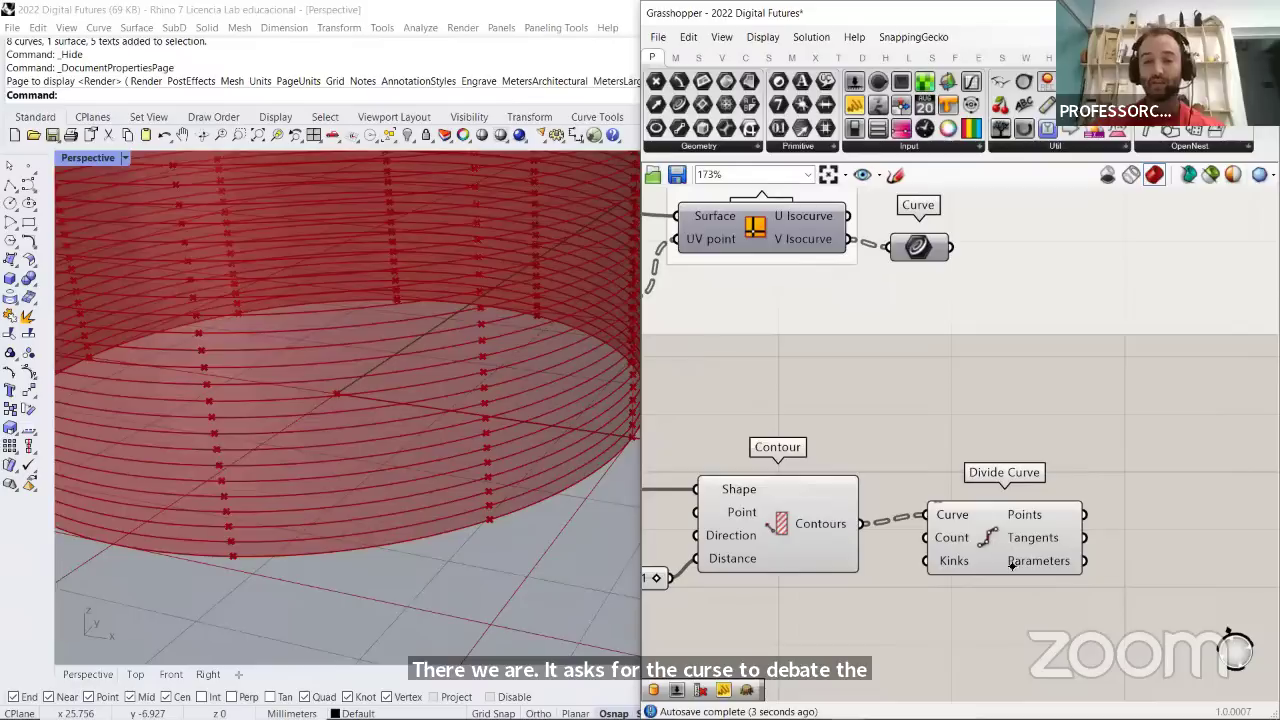
drag(1011, 565, 1046, 556)
Add a panel containing 50, connect it to the Divide Curve Count input, and view the divided cylinder as a whole
double_click(881, 606)
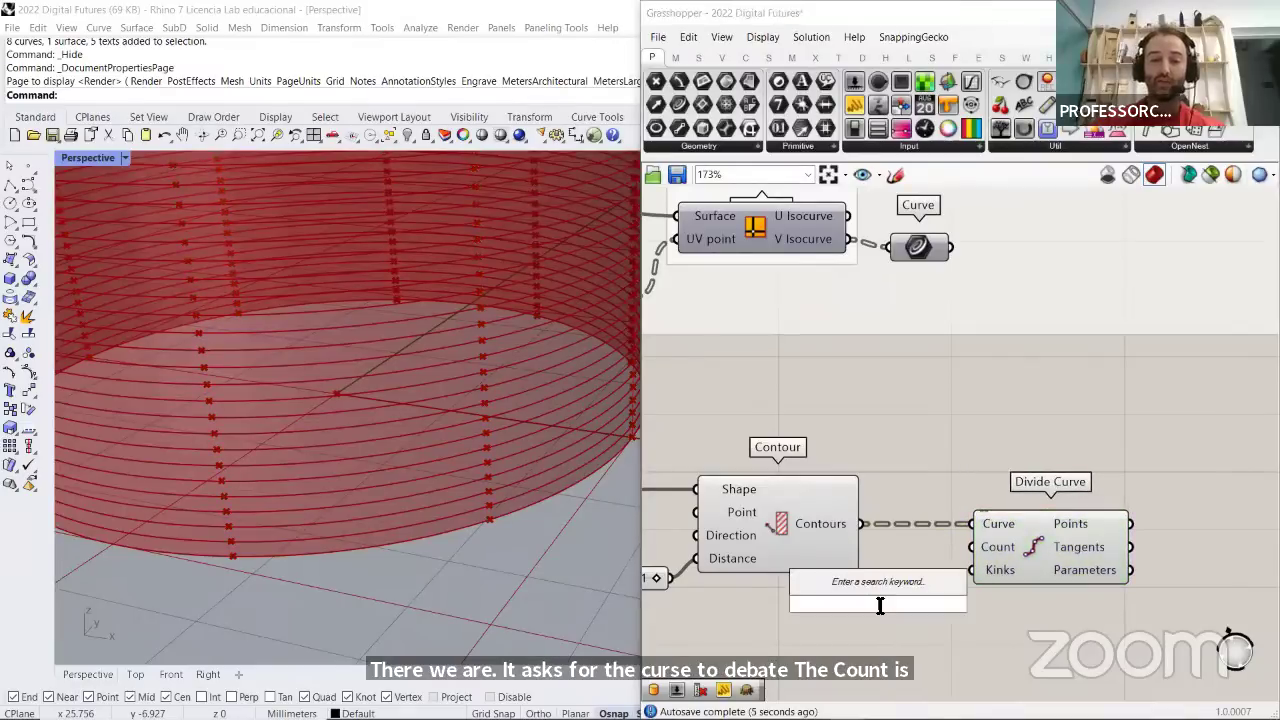
text(//)
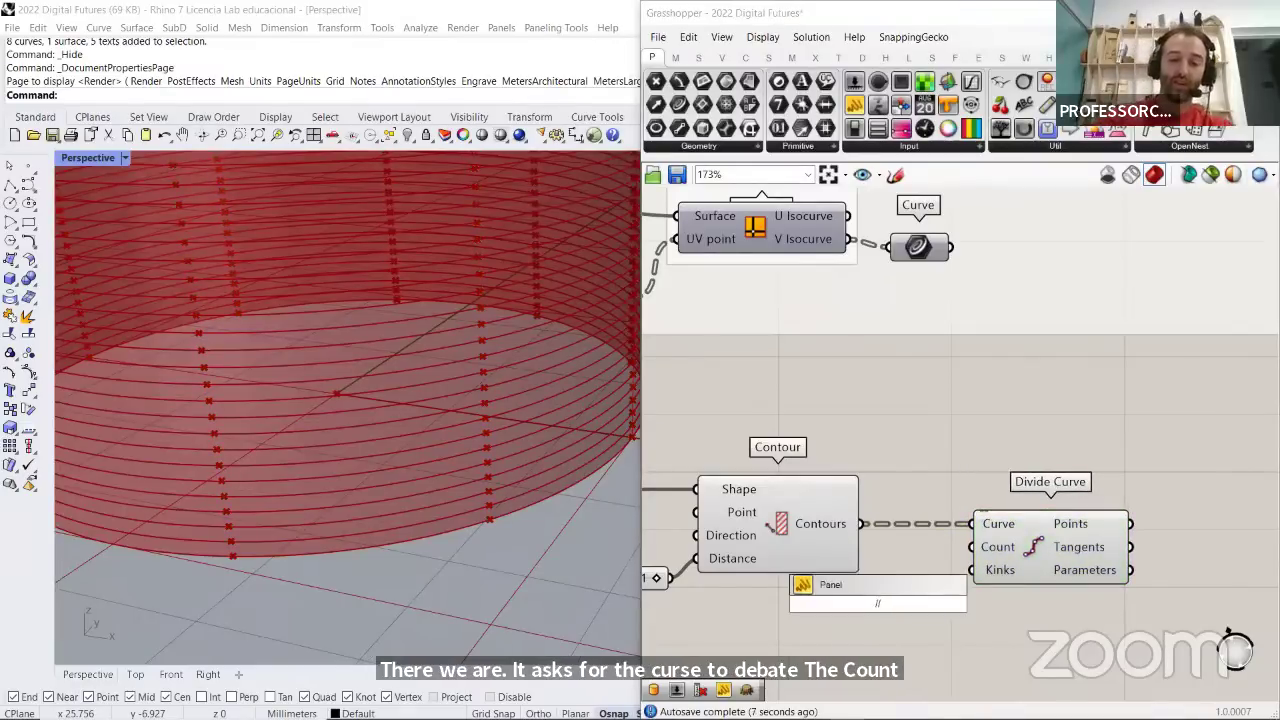
text(50)
key(Return)
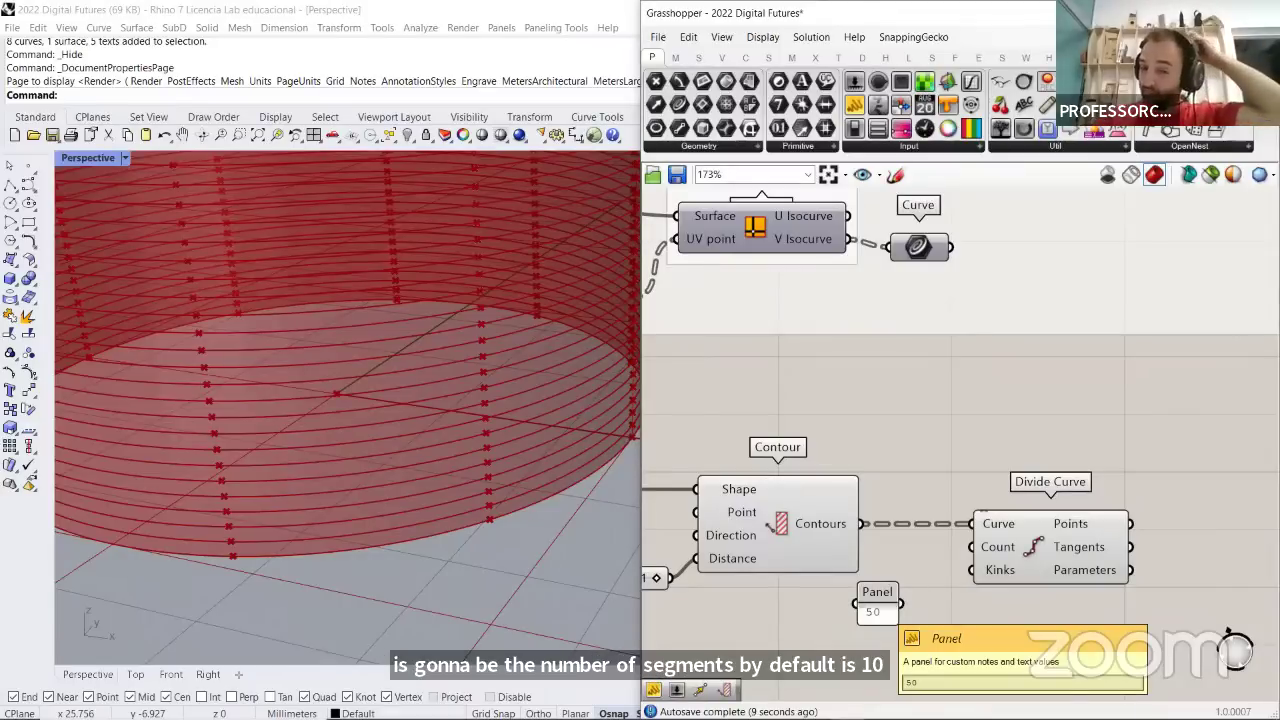
drag(903, 604, 972, 547)
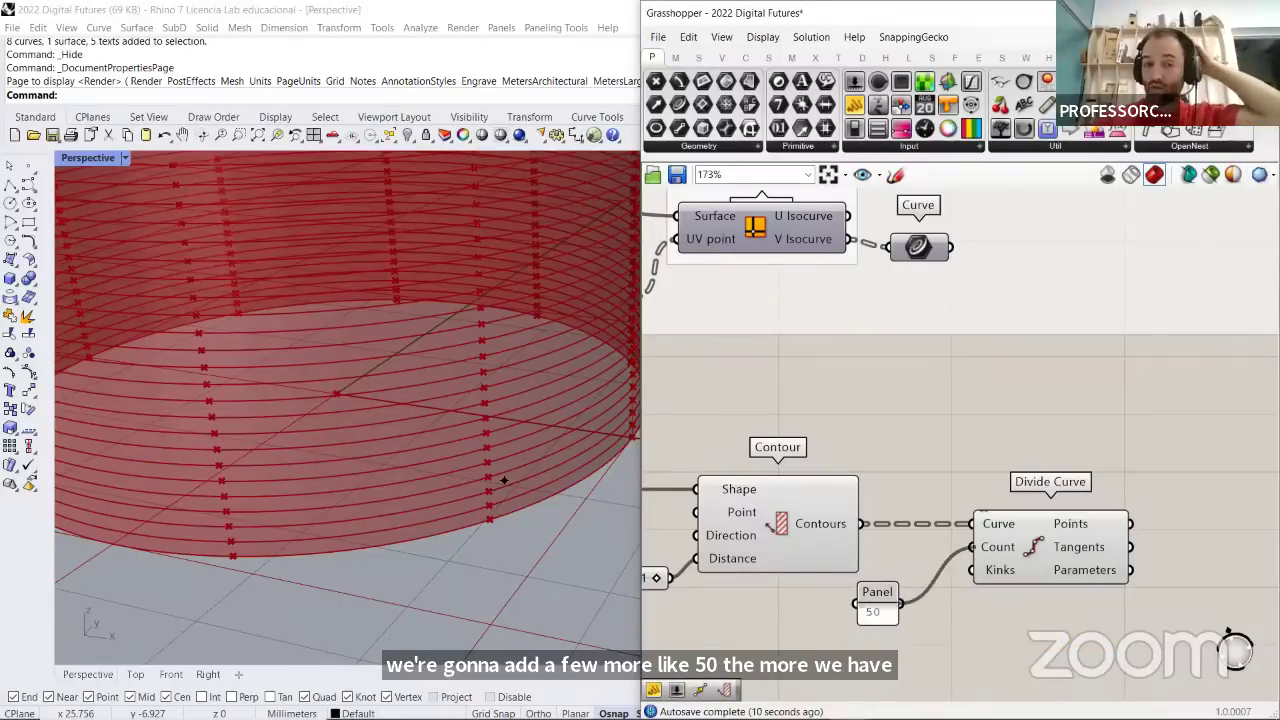
scroll(491, 514, down, 5)
right_drag(491, 514, 484, 508)
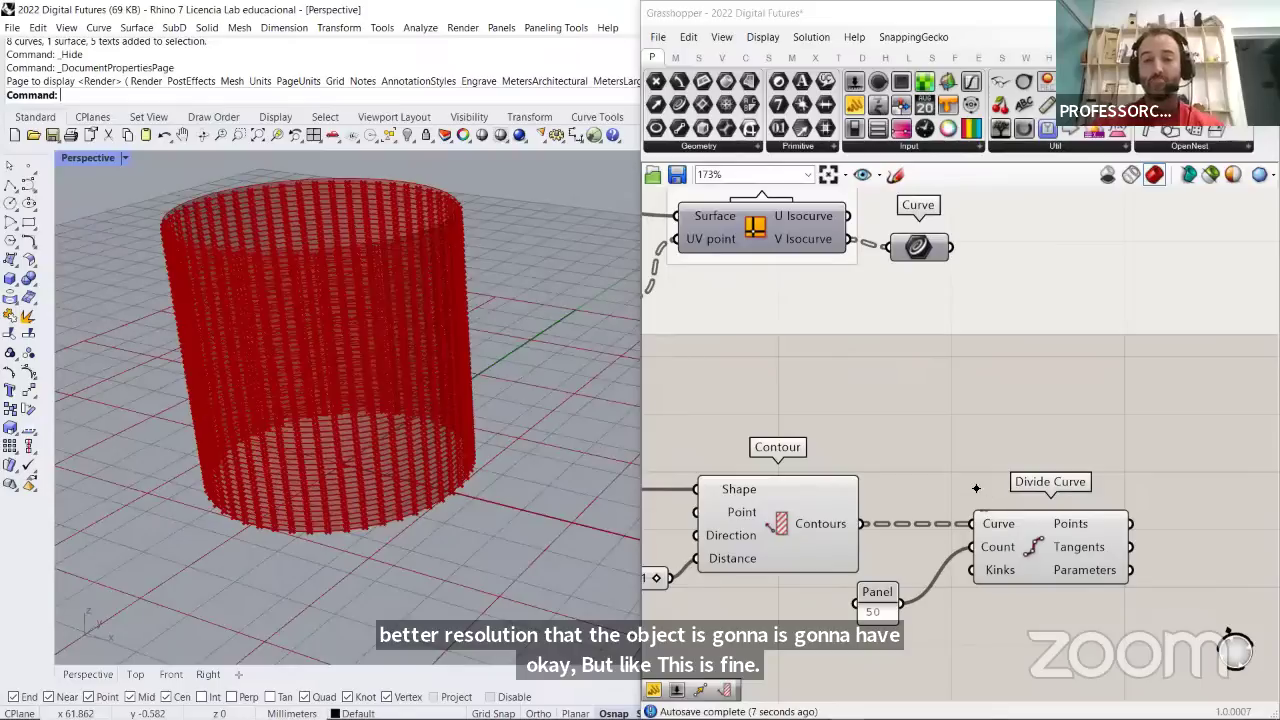
Following the example, add a PolyLine component and connect the Divide Curve Points output to its Vertices input
scroll(956, 488, down, 5)
scroll(1024, 330, up, 3)
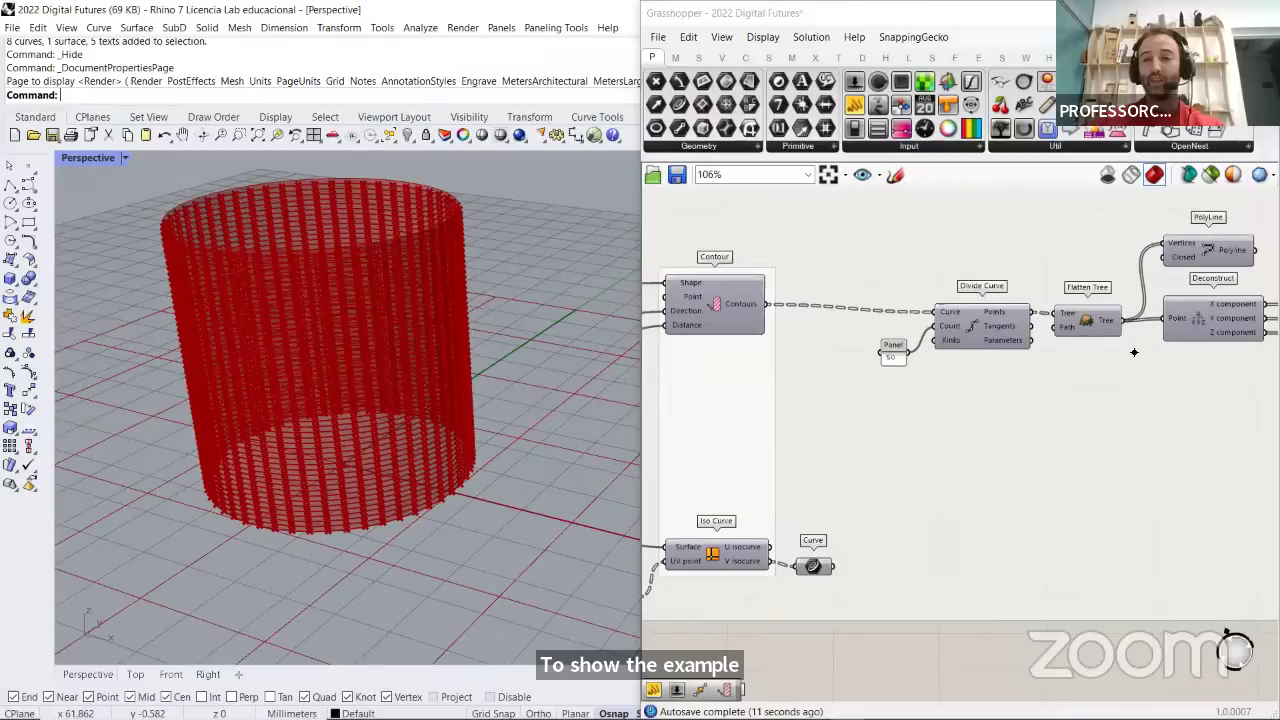
right_drag(1095, 330, 934, 370)
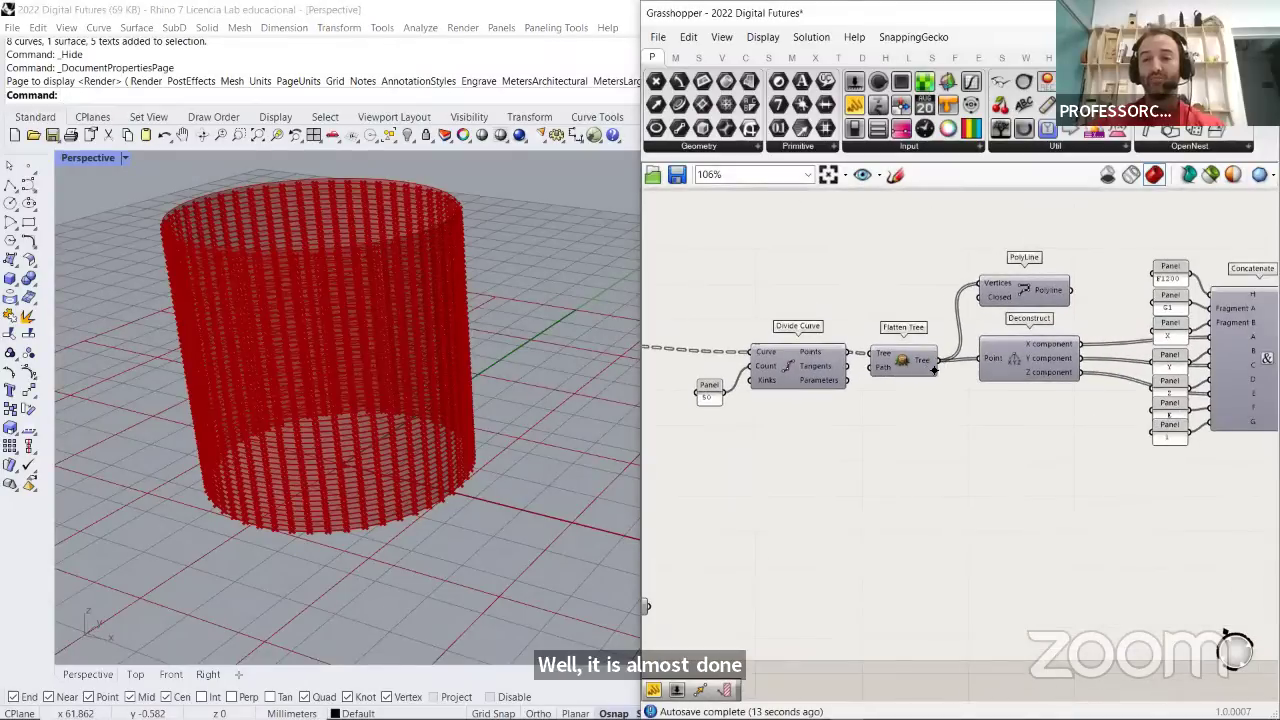
right_drag(960, 434, 957, 517)
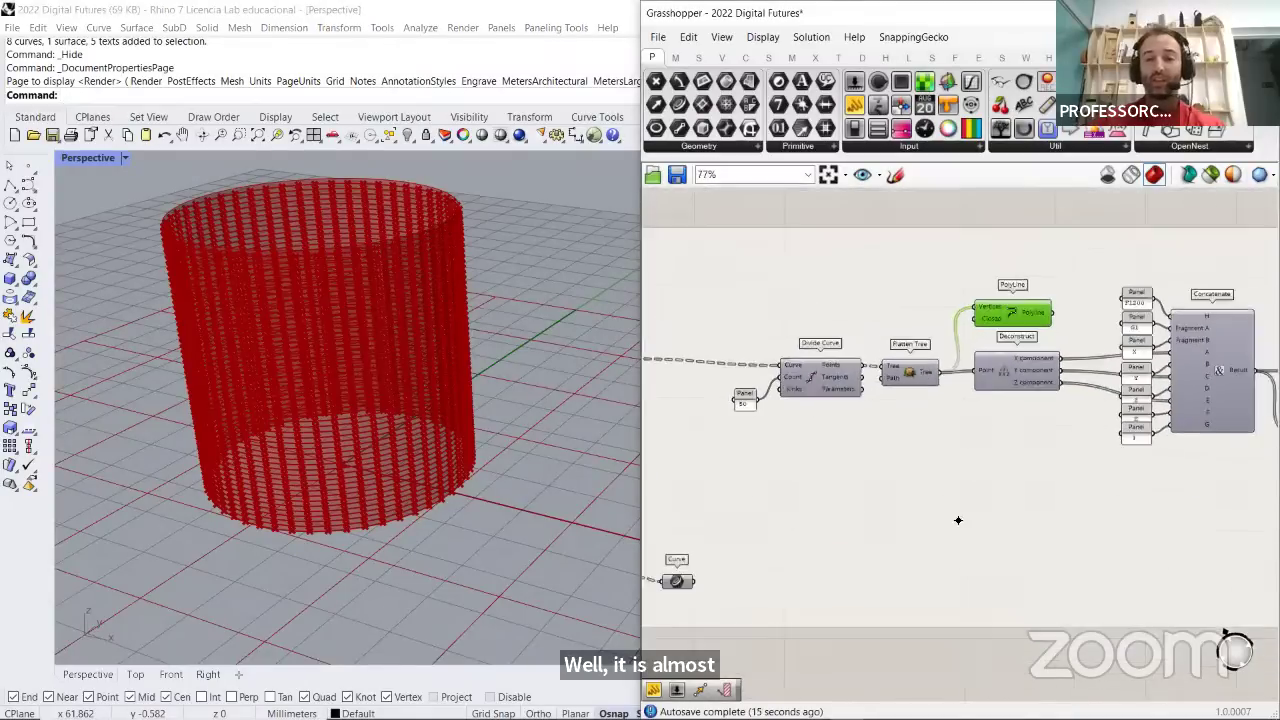
scroll(878, 508, up, 3)
scroll(878, 508, up, 3)
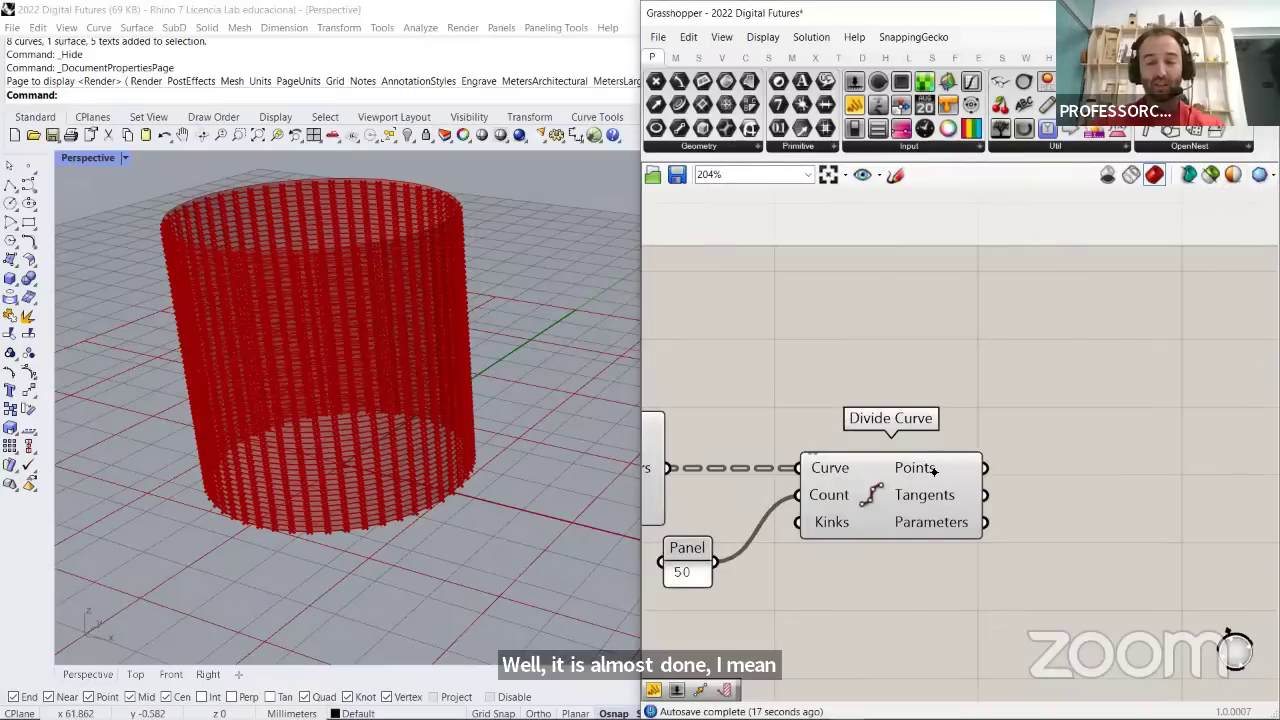
double_click(1087, 442)
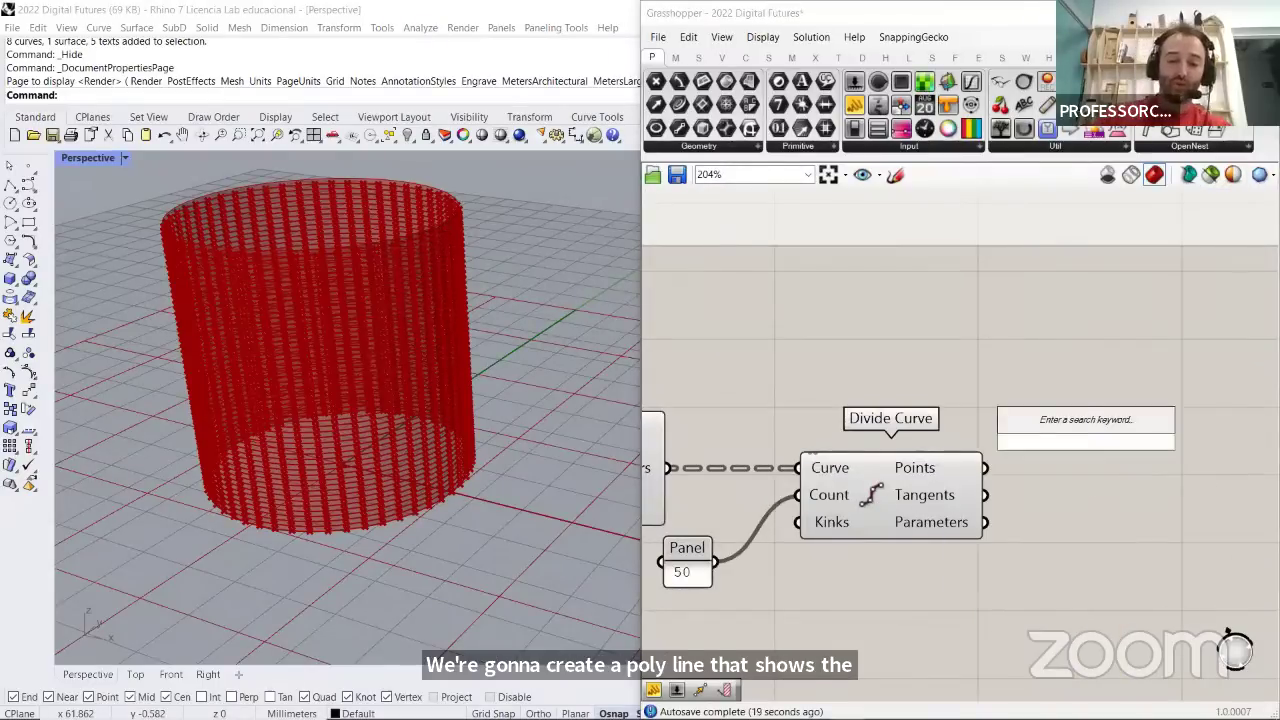
text(polyline)
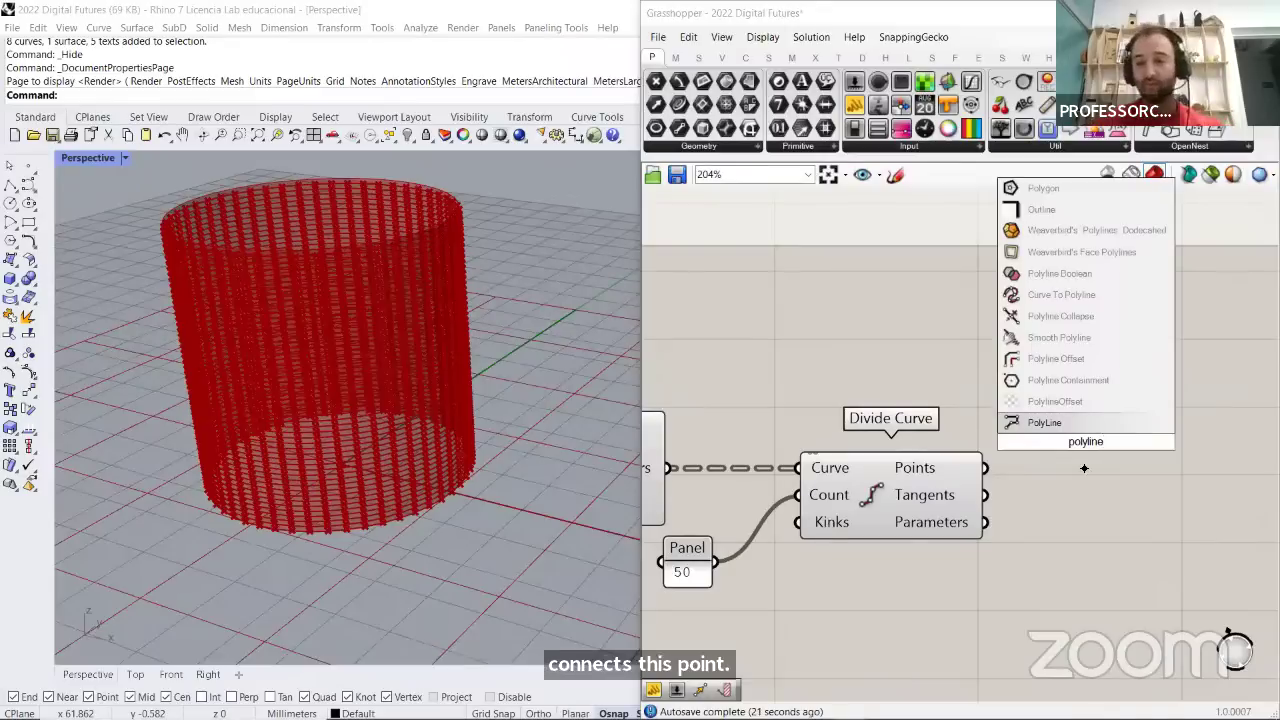
click(1092, 424)
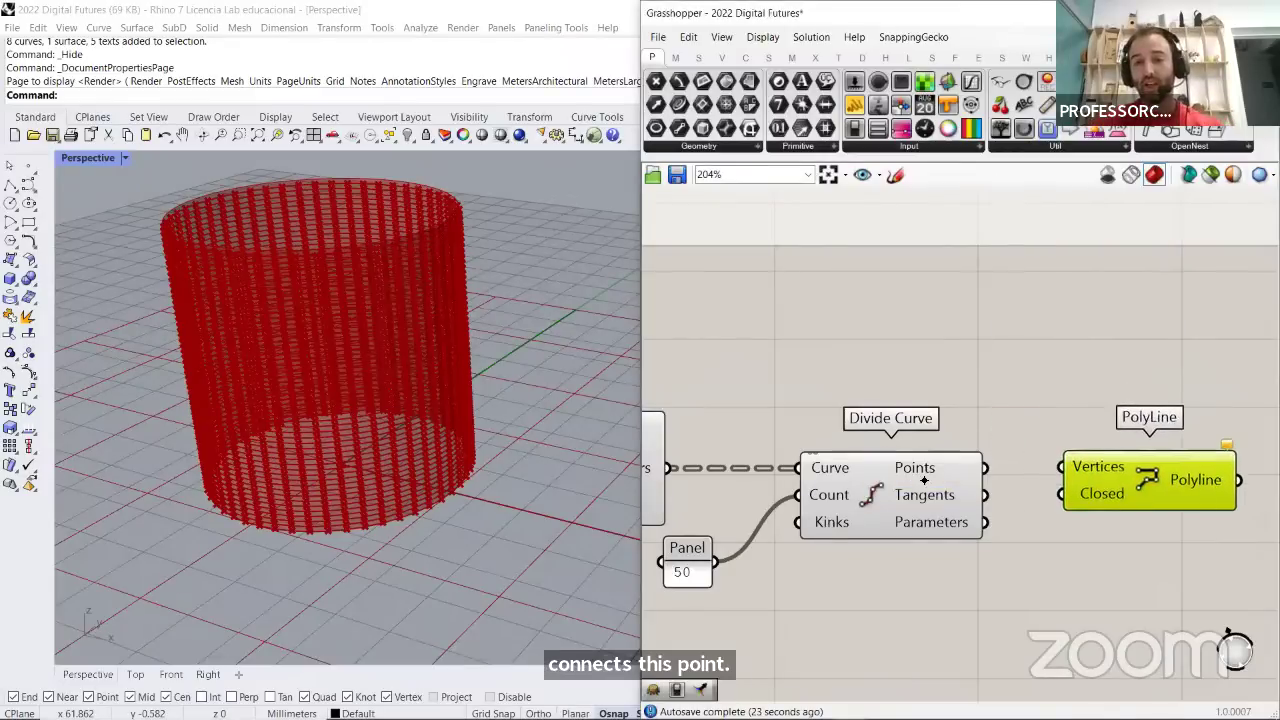
drag(986, 468, 1058, 470)
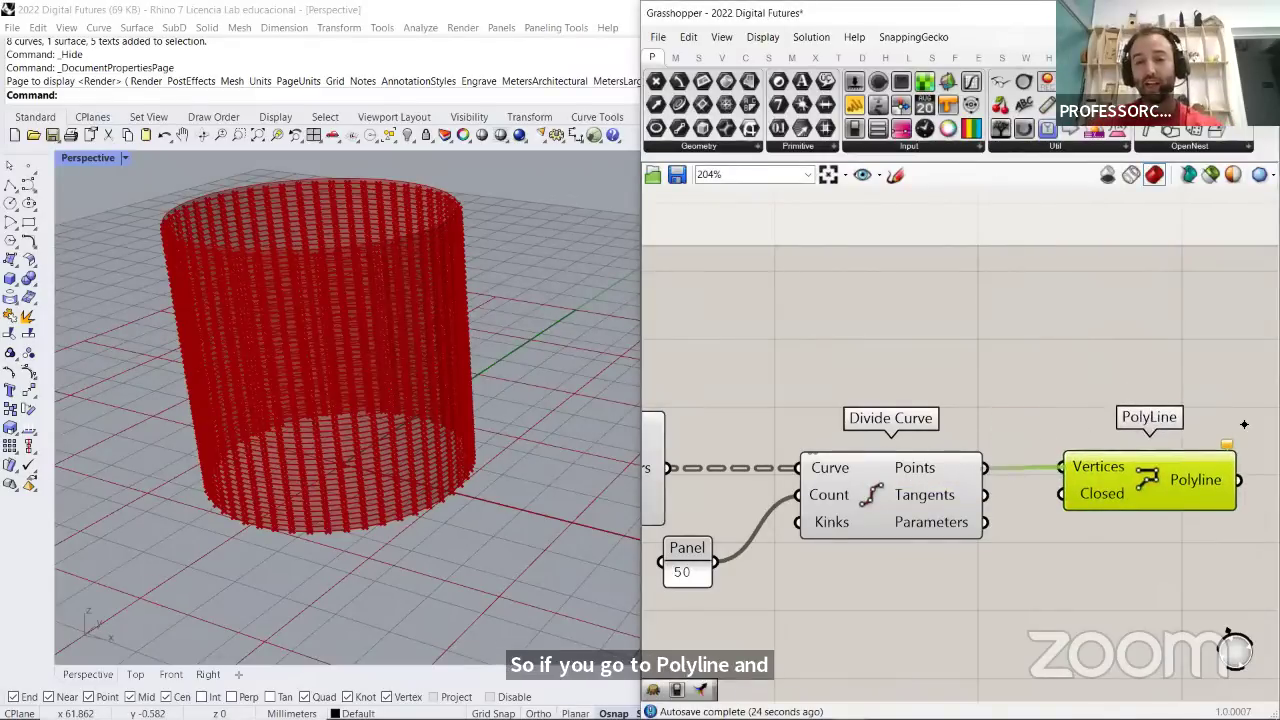
Turn off the preview of the Cylinder, Contour and Divide Curve components so only the polylines are displayed
scroll(1244, 425, down, 4)
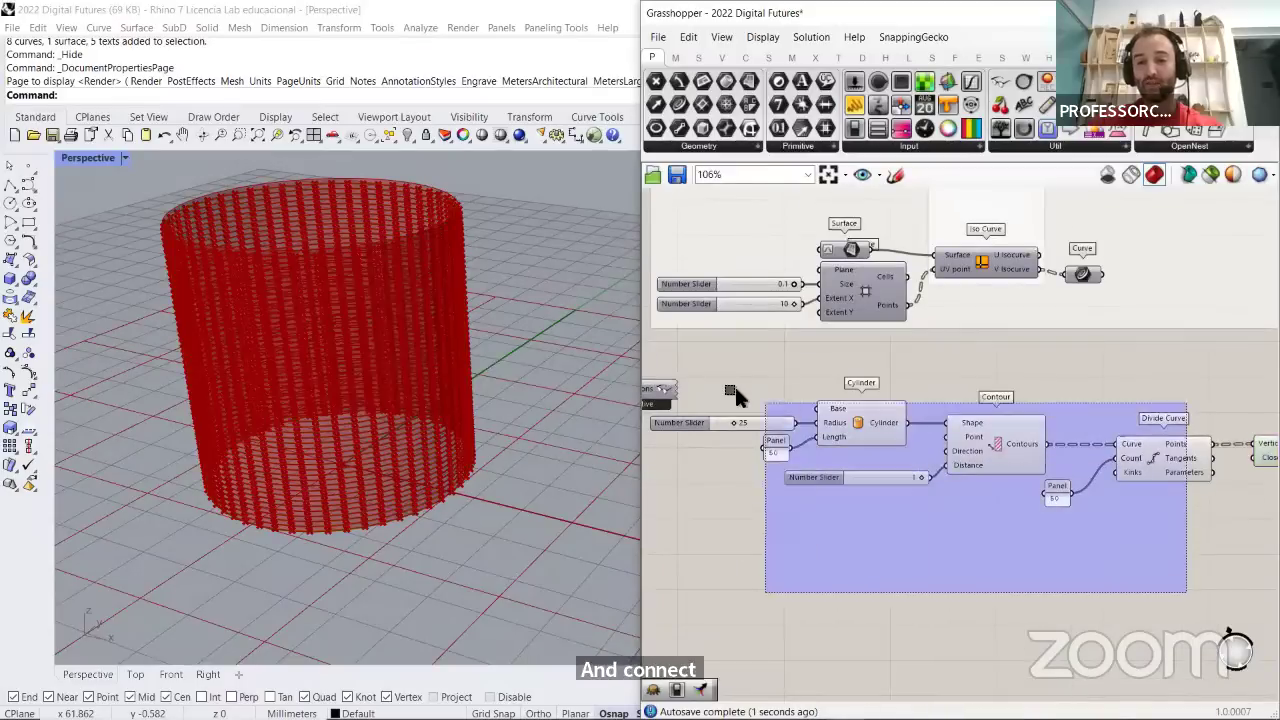
mouse_move(735, 387)
mouse_down()
mouse_move(971, 471)
mouse_move(749, 399)
mouse_move(729, 379)
mouse_move(731, 390)
mouse_up()
right_click(734, 372)
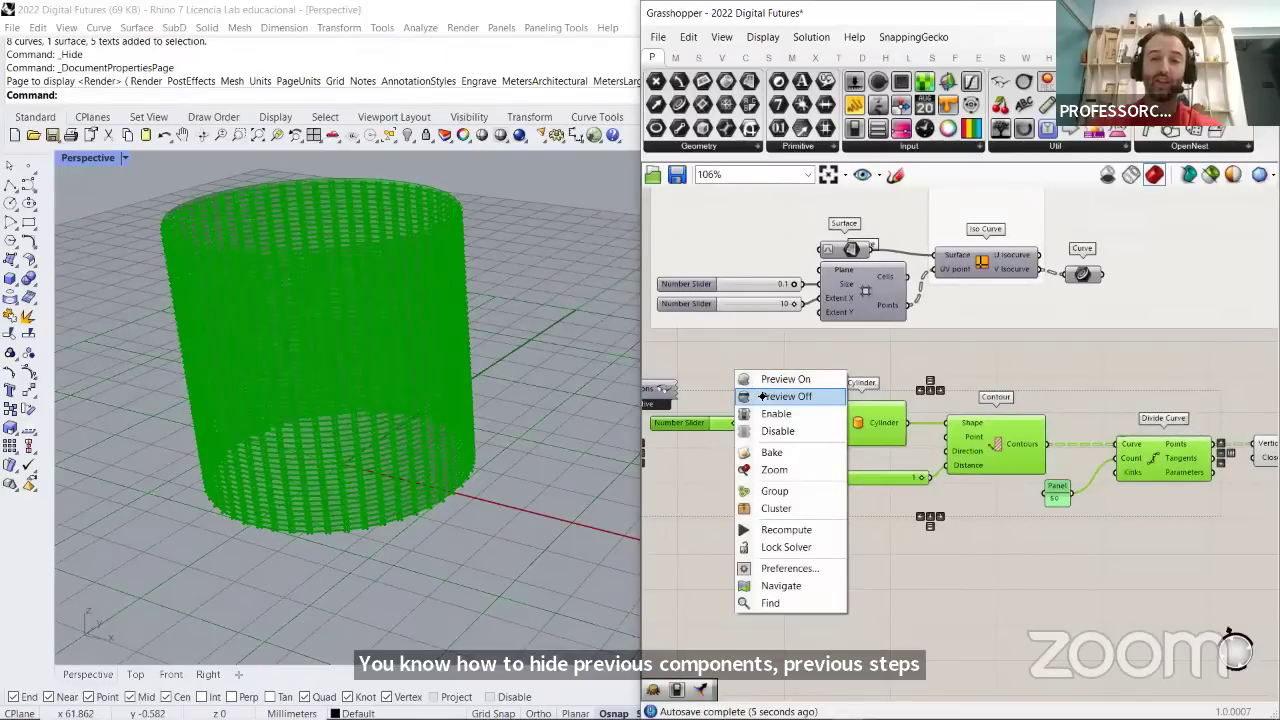
click(829, 399)
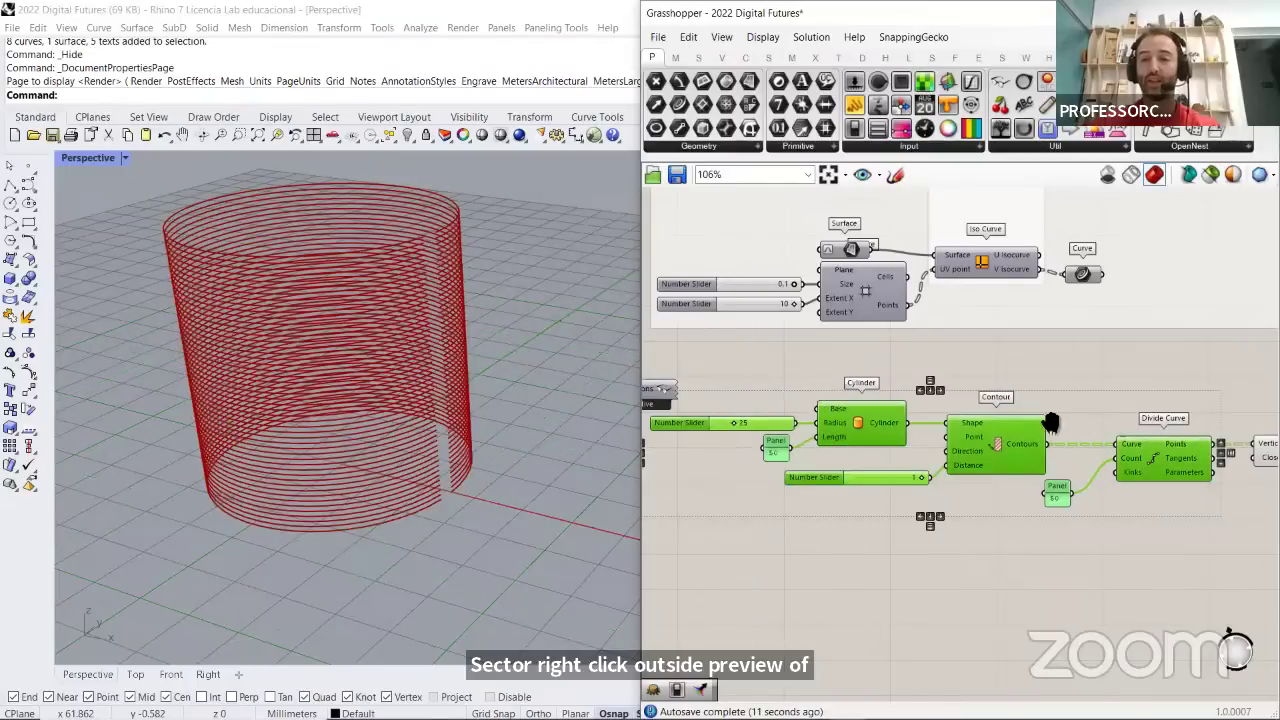
Inspect the data list of the Divide Curve component's Points output
scroll(1050, 425, up, 1)
scroll(1185, 448, up, 1)
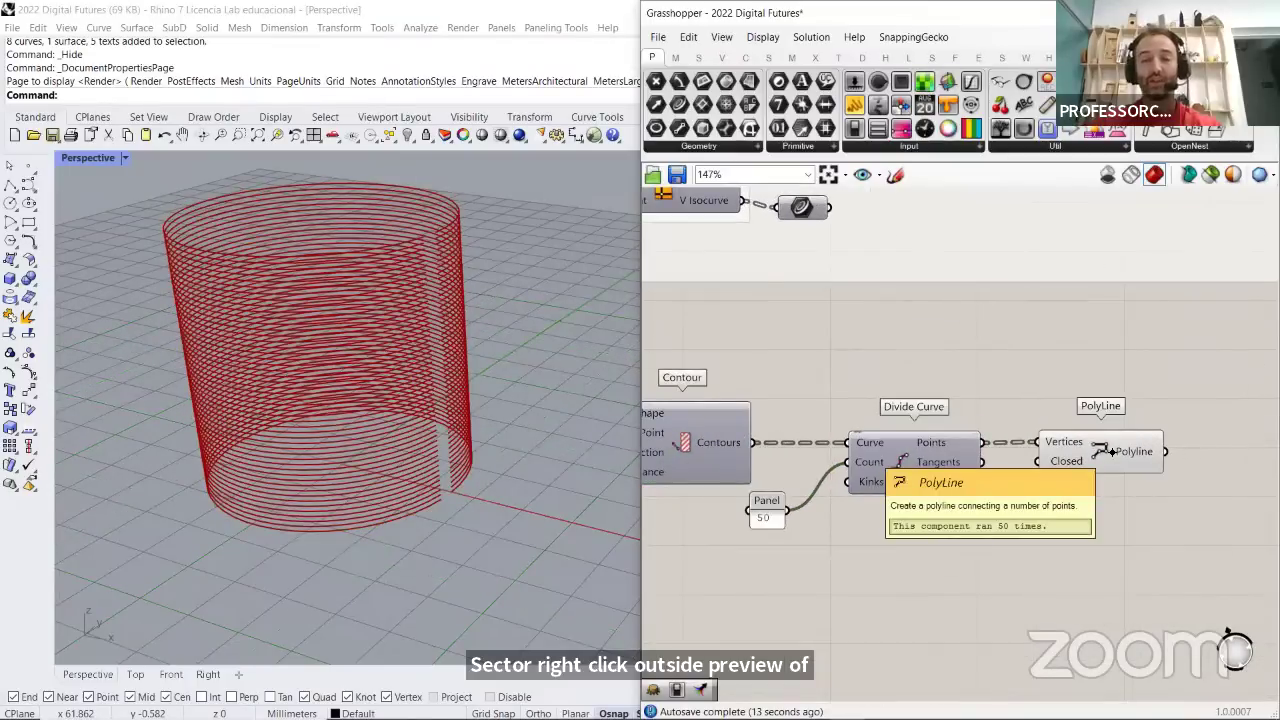
mouse_move(926, 445)
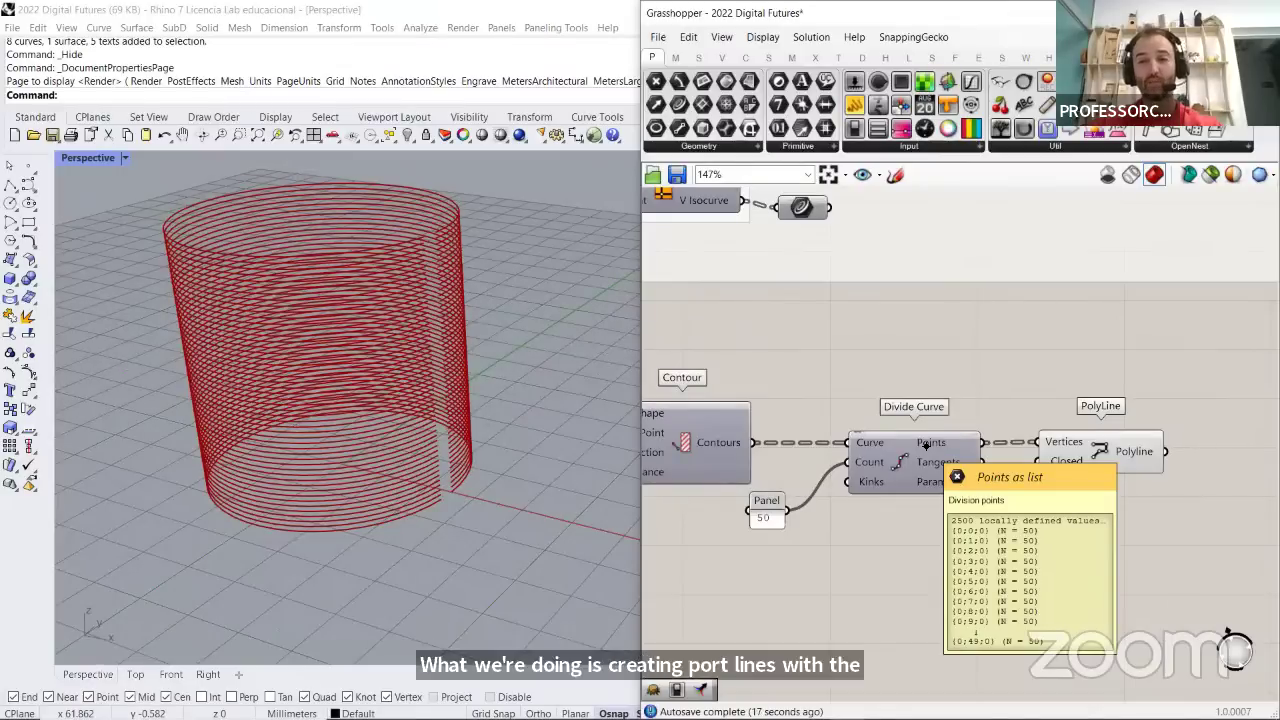
Move the PolyLine component farther from Divide Curve, and shift Divide Curve and its 50 panel closer to Contour
drag(1109, 456, 1219, 456)
click(1144, 370)
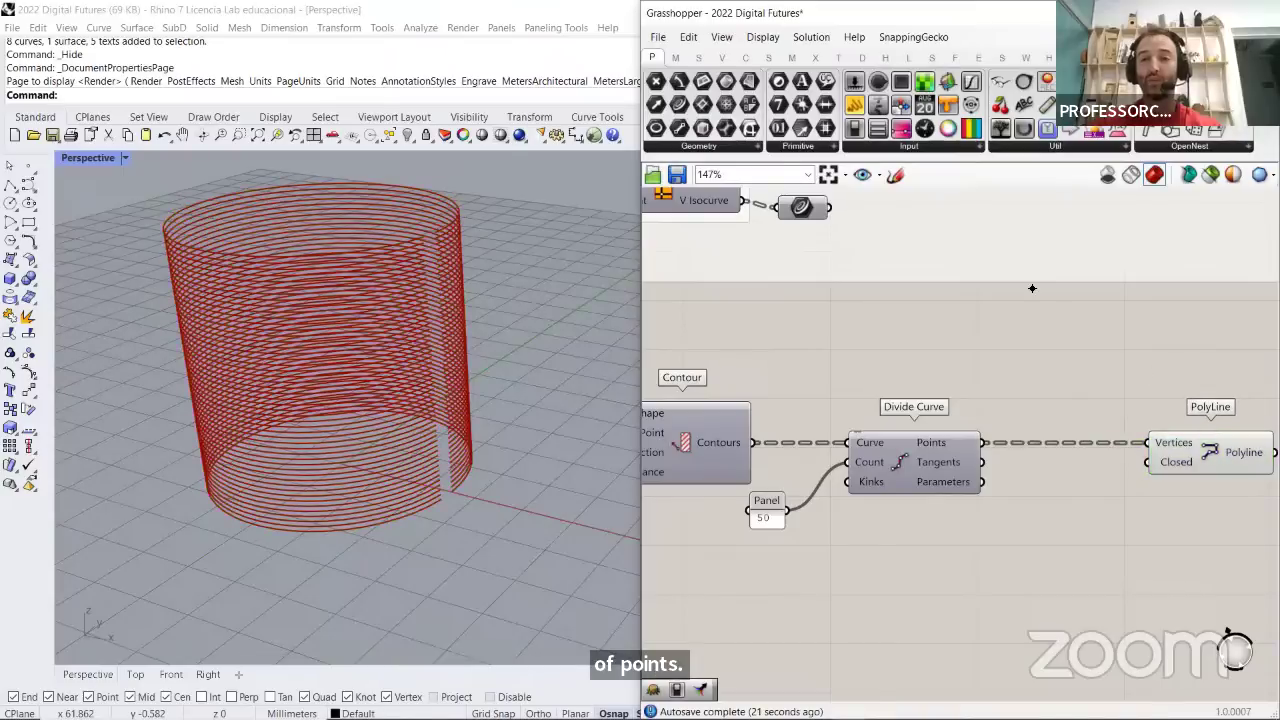
drag(903, 470, 857, 468)
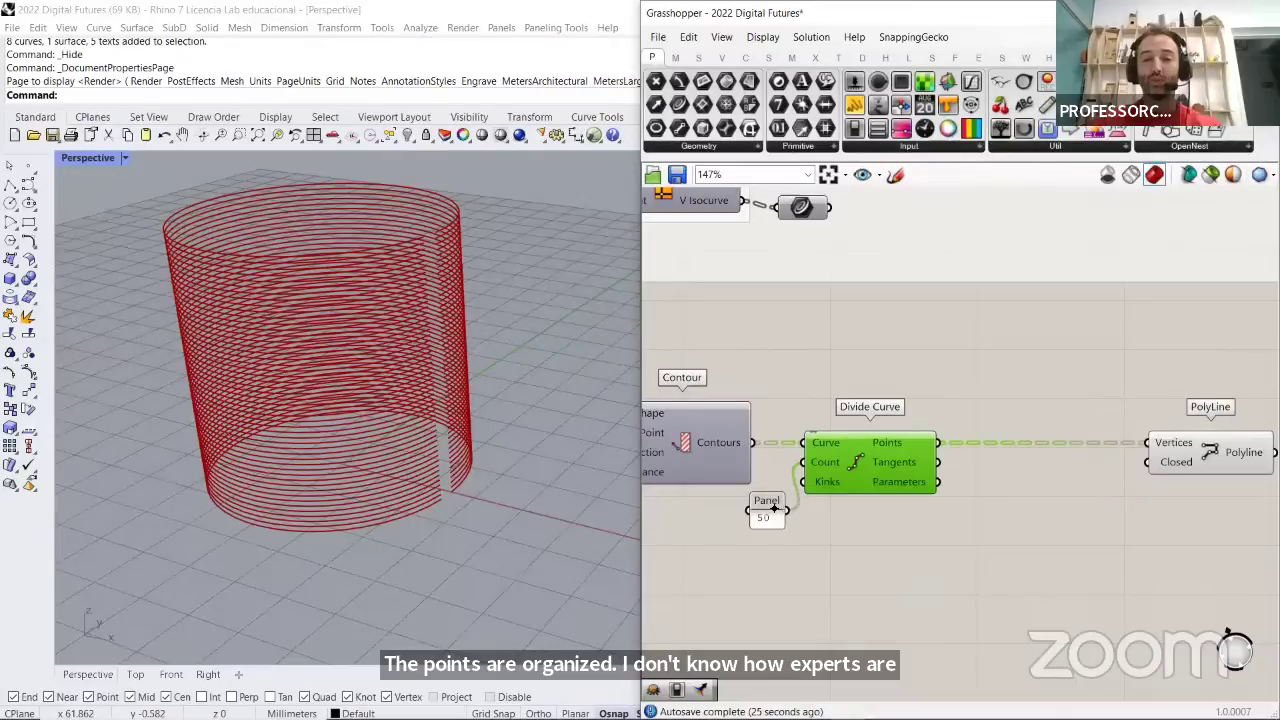
drag(757, 516, 727, 521)
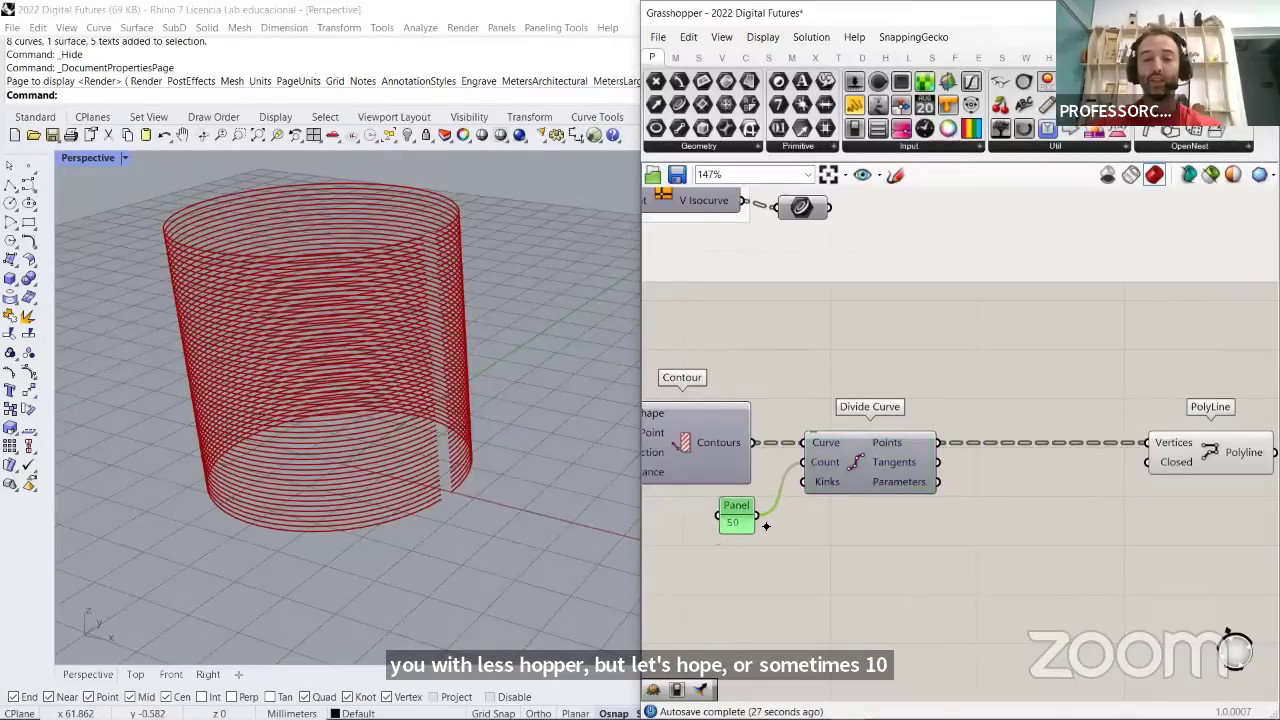
click(766, 525)
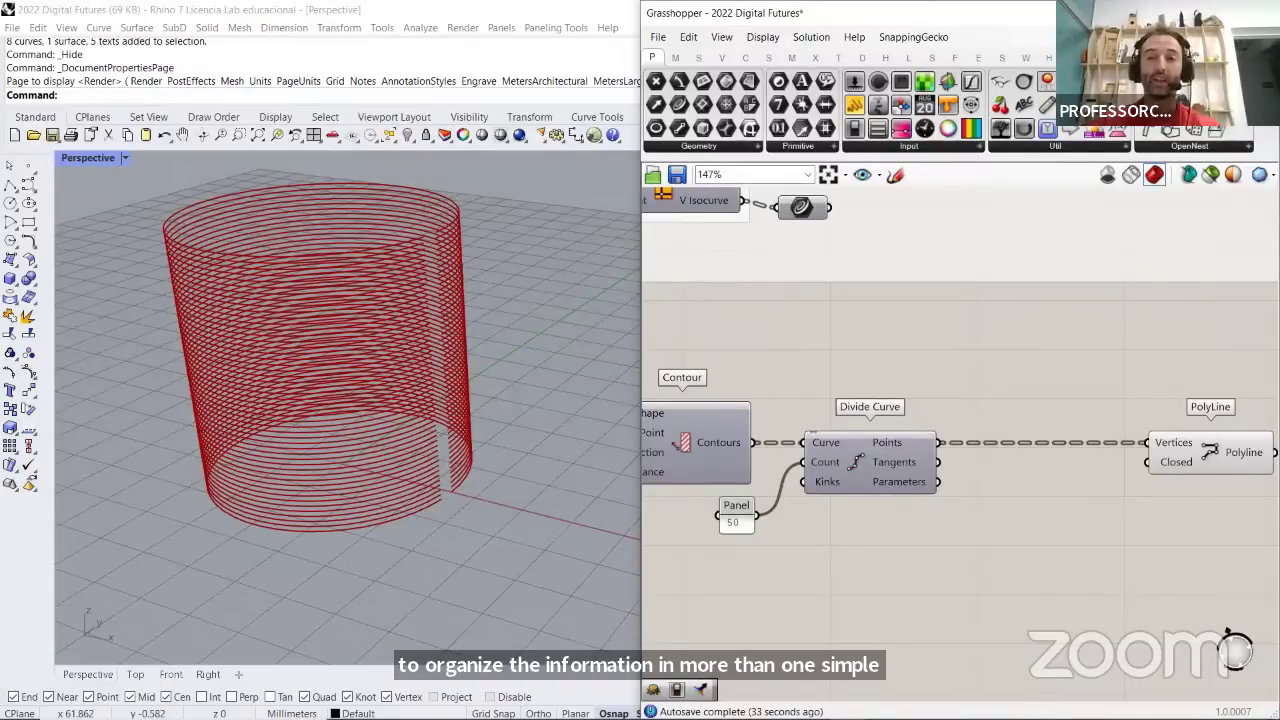
Enlarge the Grasshopper window, look over the Tree components in the Sets category and inspect Divide Curve's Points output
key(super+Up)
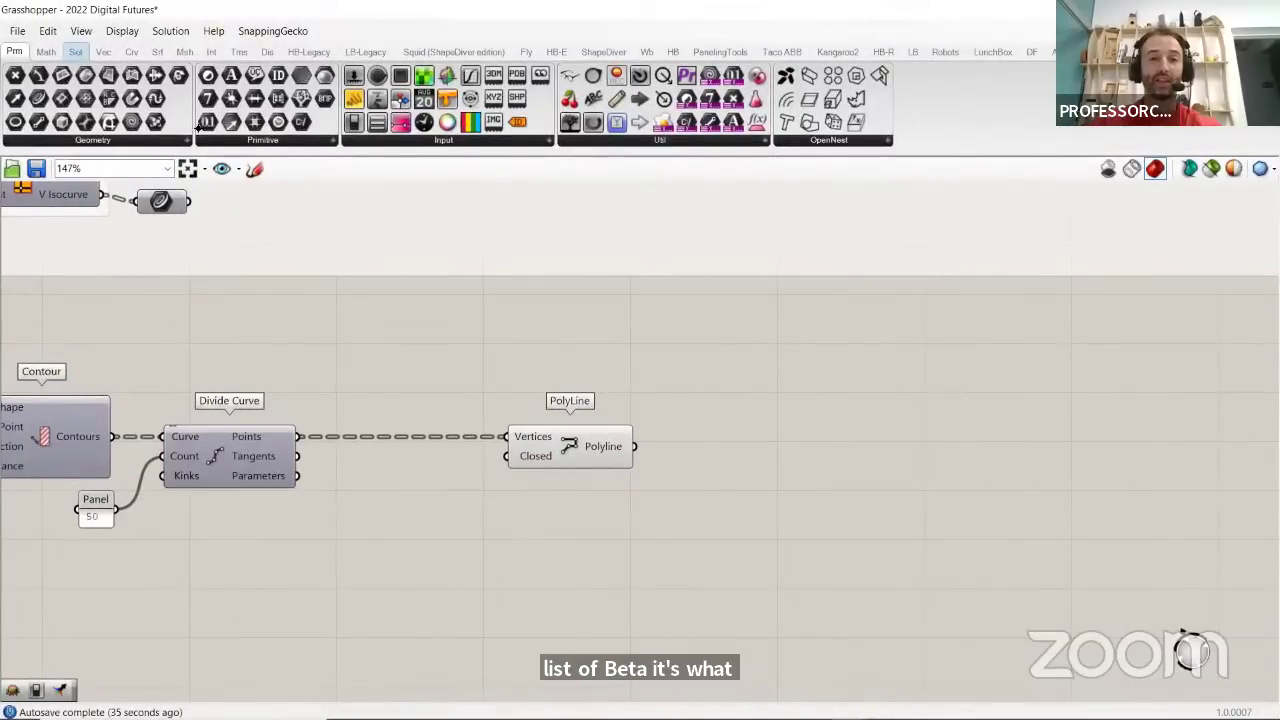
click(76, 51)
click(641, 141)
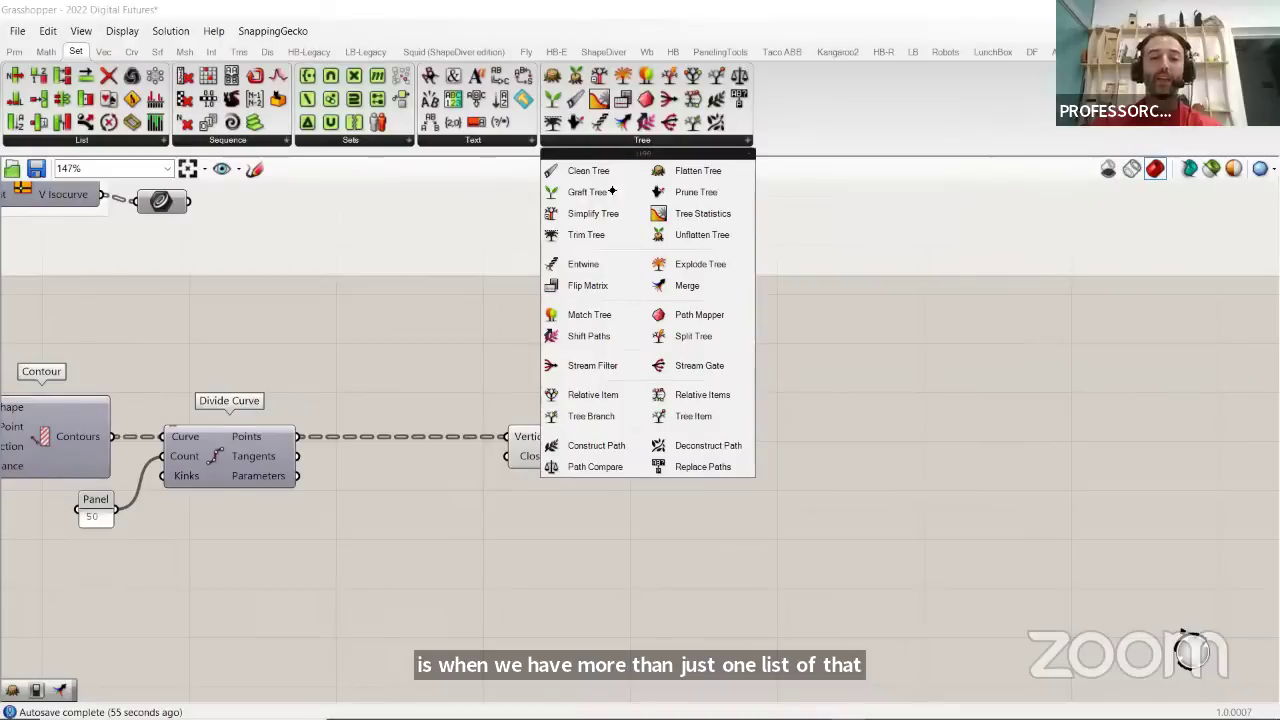
click(256, 449)
mouse_move(256, 449)
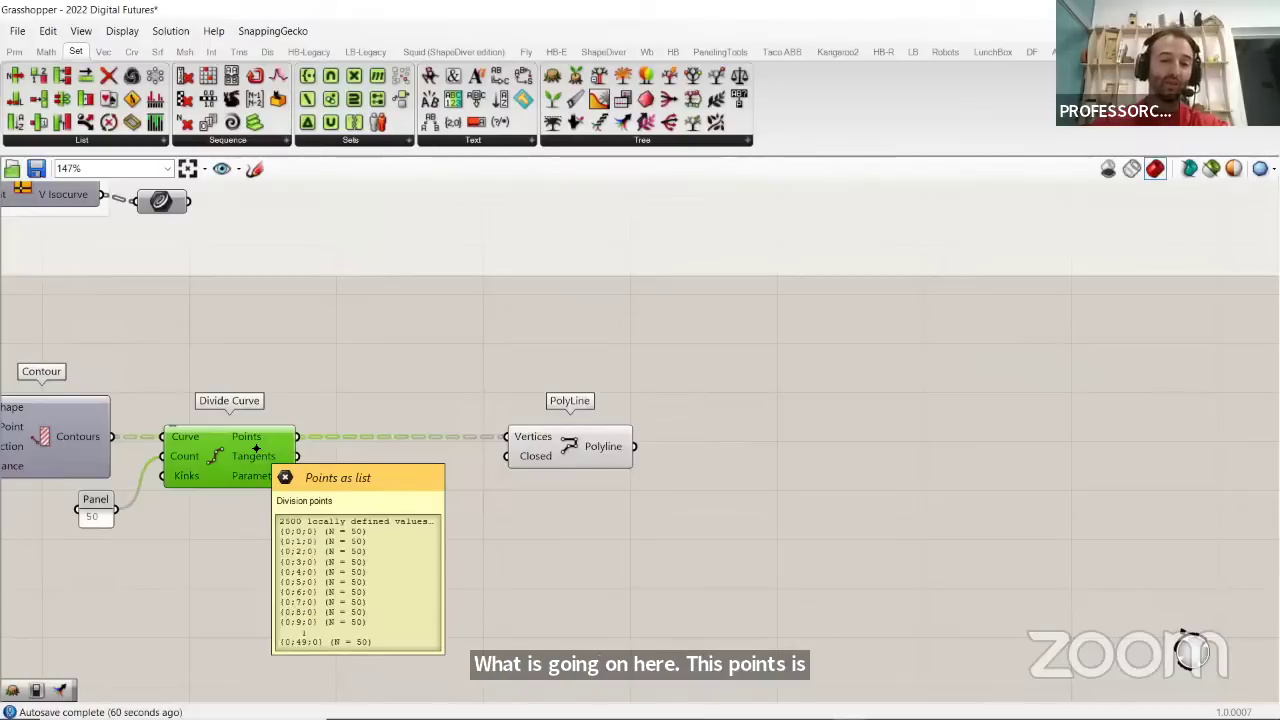
Add a panel, connect the Divide Curve Points output to it and enlarge it to fit the point coordinates
scroll(325, 119, up, 2)
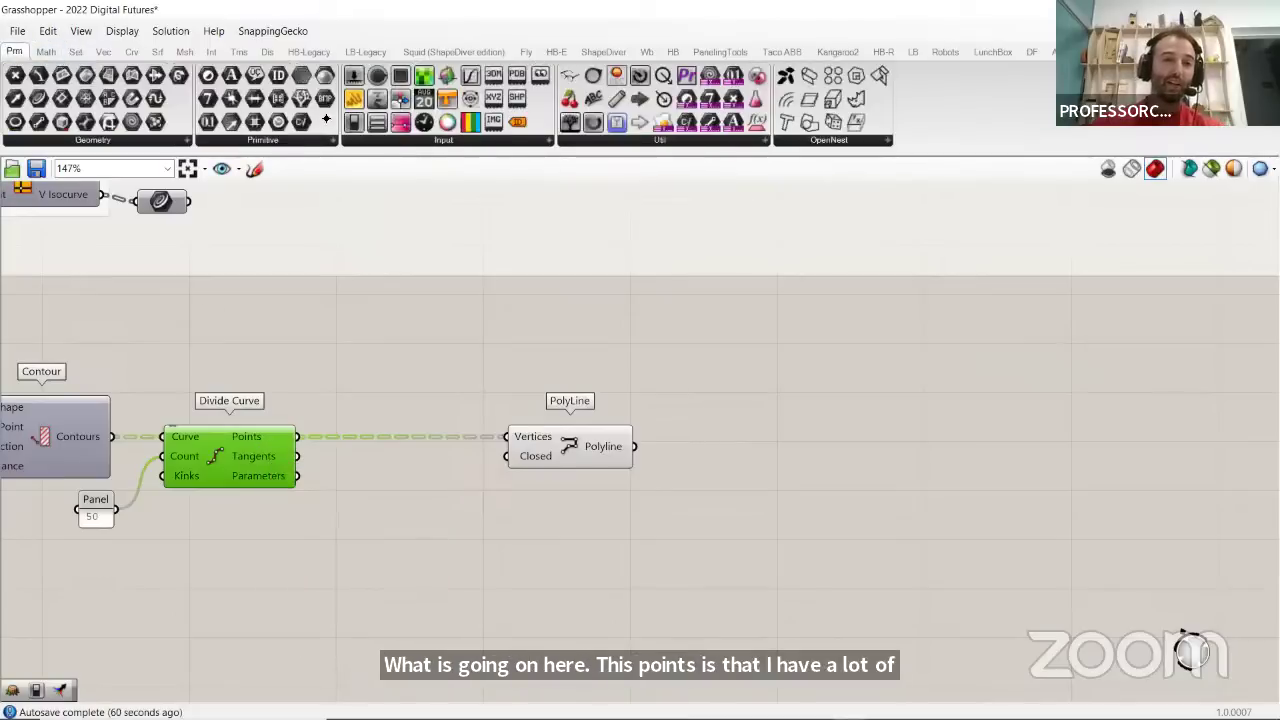
drag(354, 100, 455, 376)
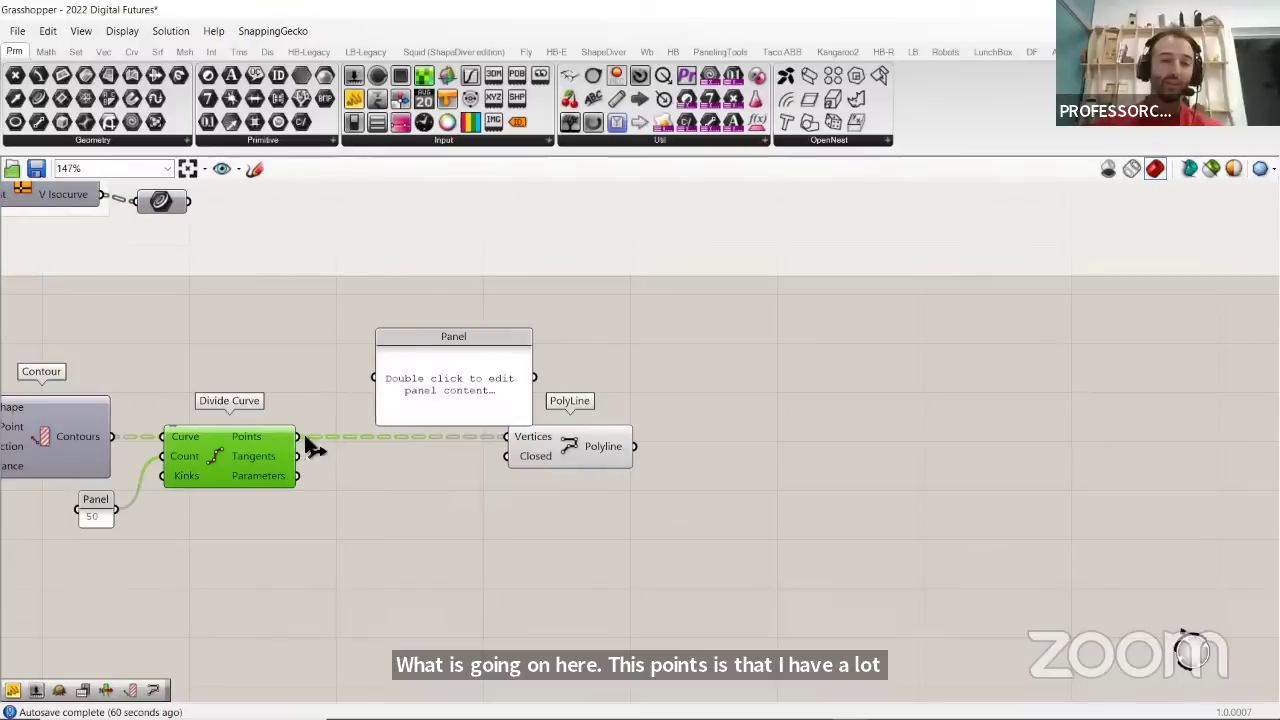
drag(300, 436, 424, 422)
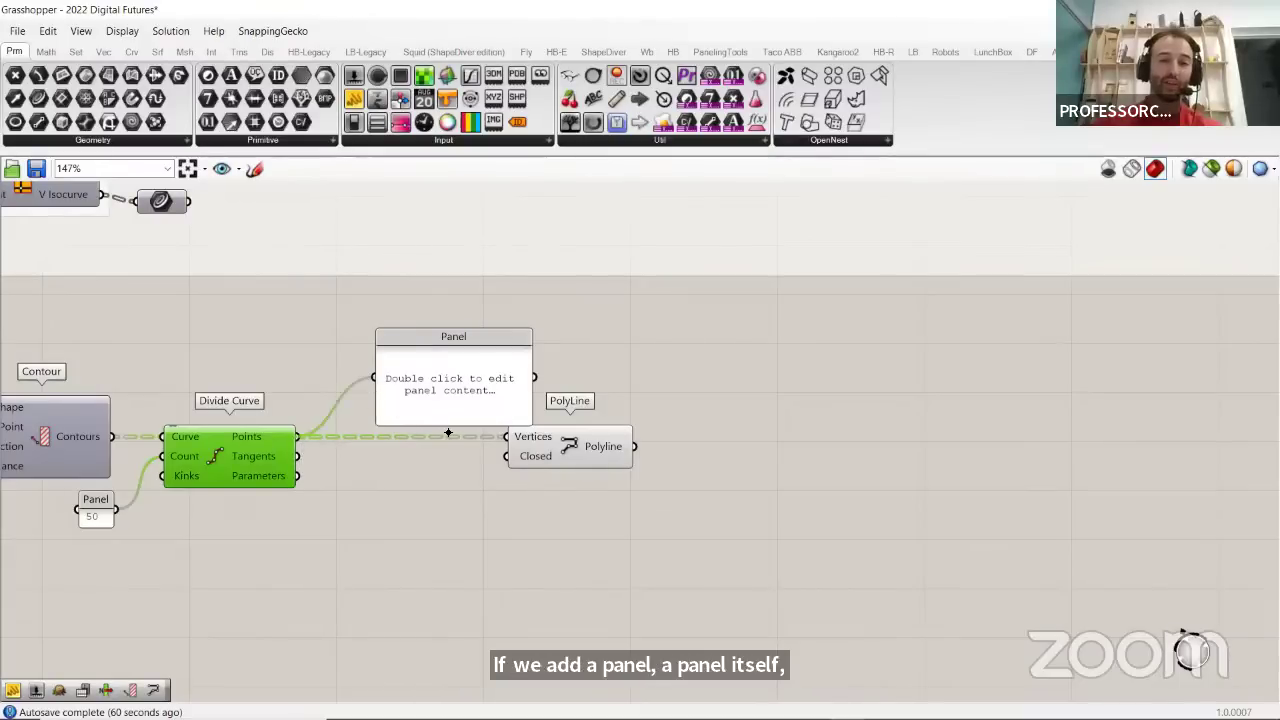
drag(434, 471, 420, 634)
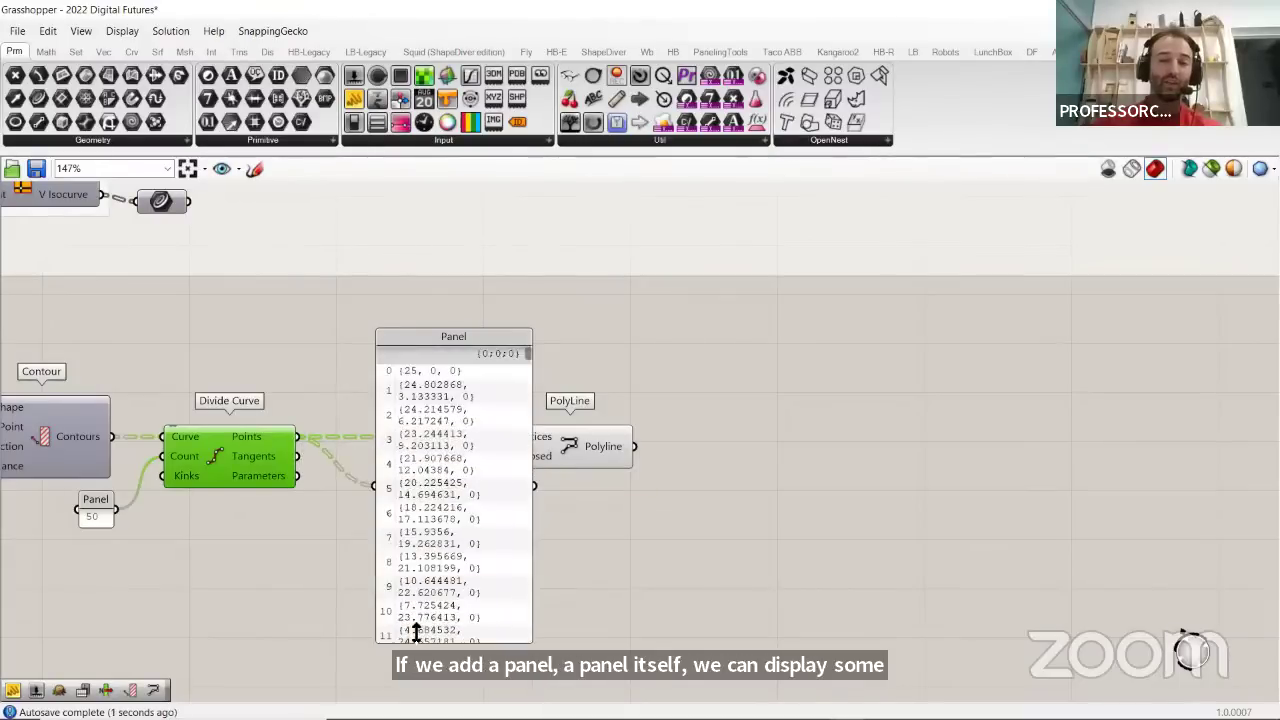
drag(534, 497, 700, 520)
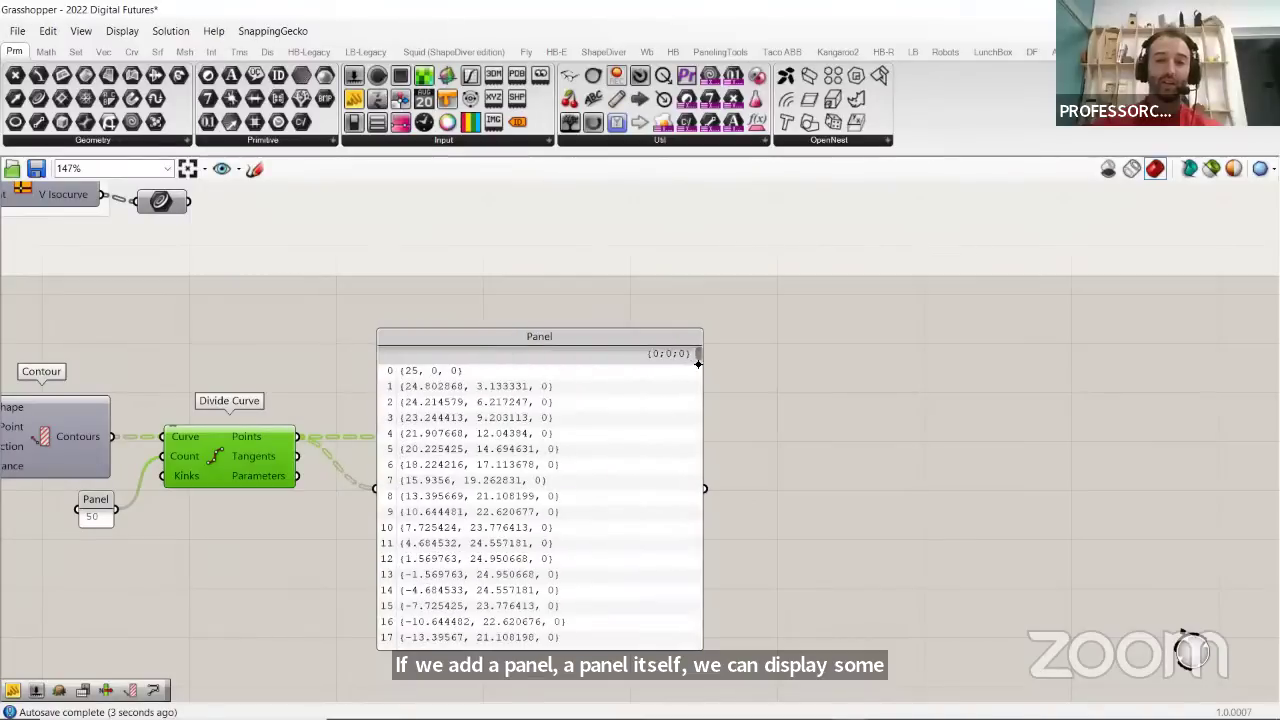
Review the branches of points in the panel and place the panel on the far side of the PolyLine component
drag(698, 362, 705, 371)
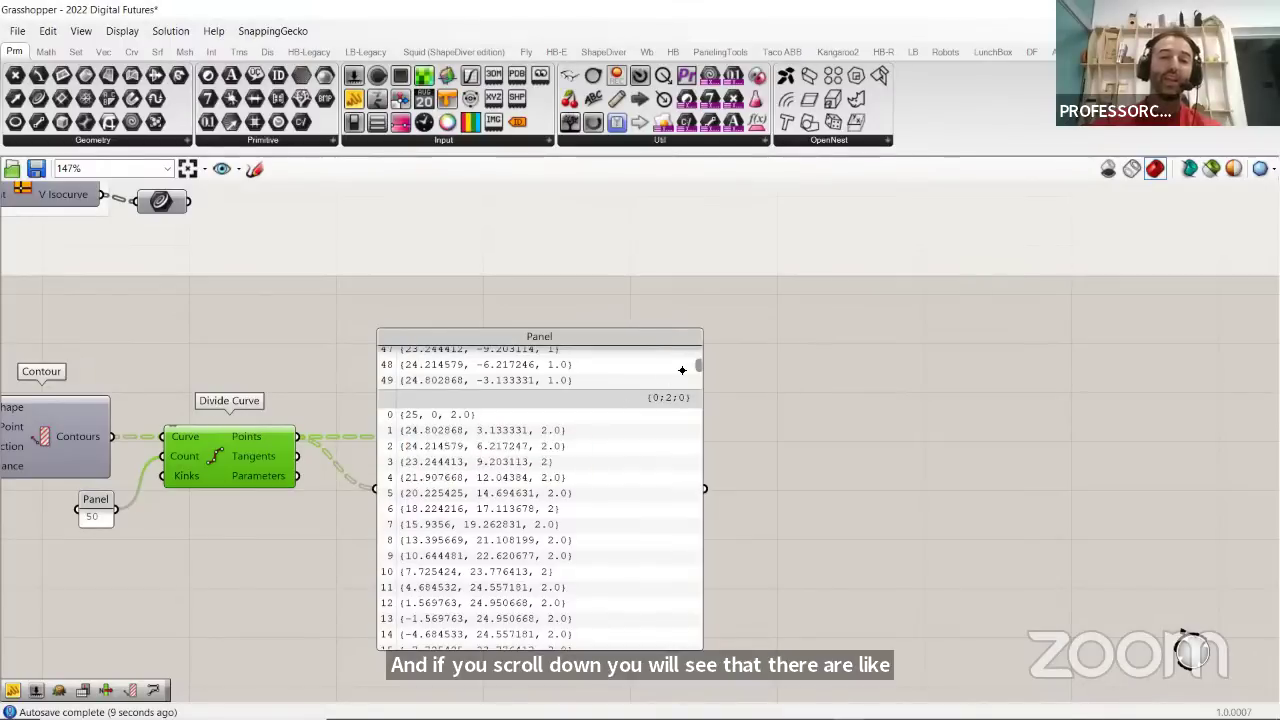
drag(701, 364, 700, 351)
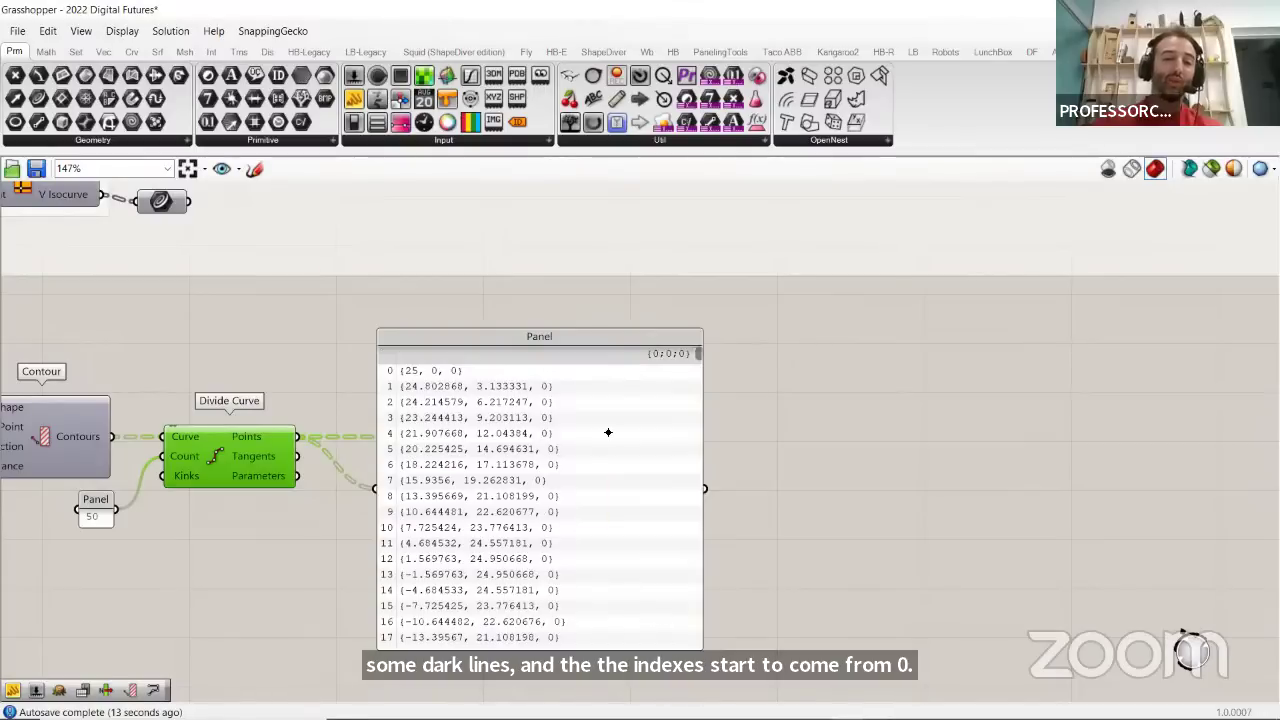
drag(571, 465, 812, 450)
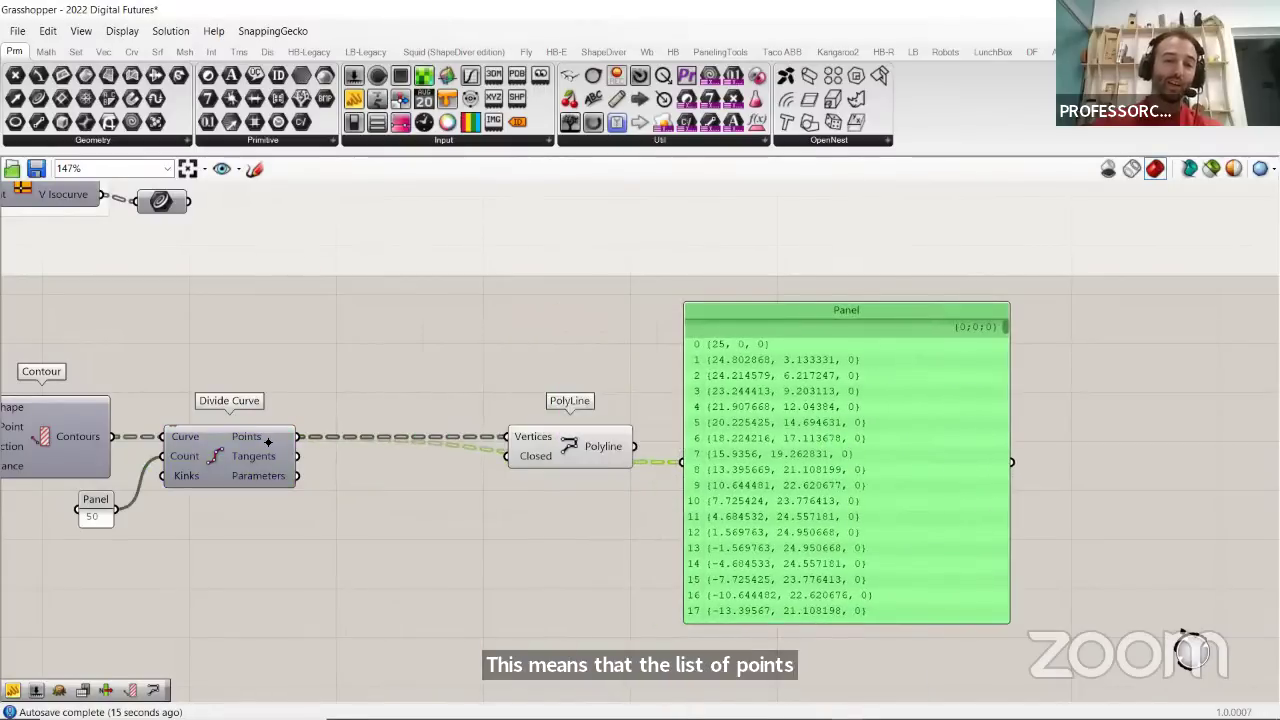
mouse_move(268, 441)
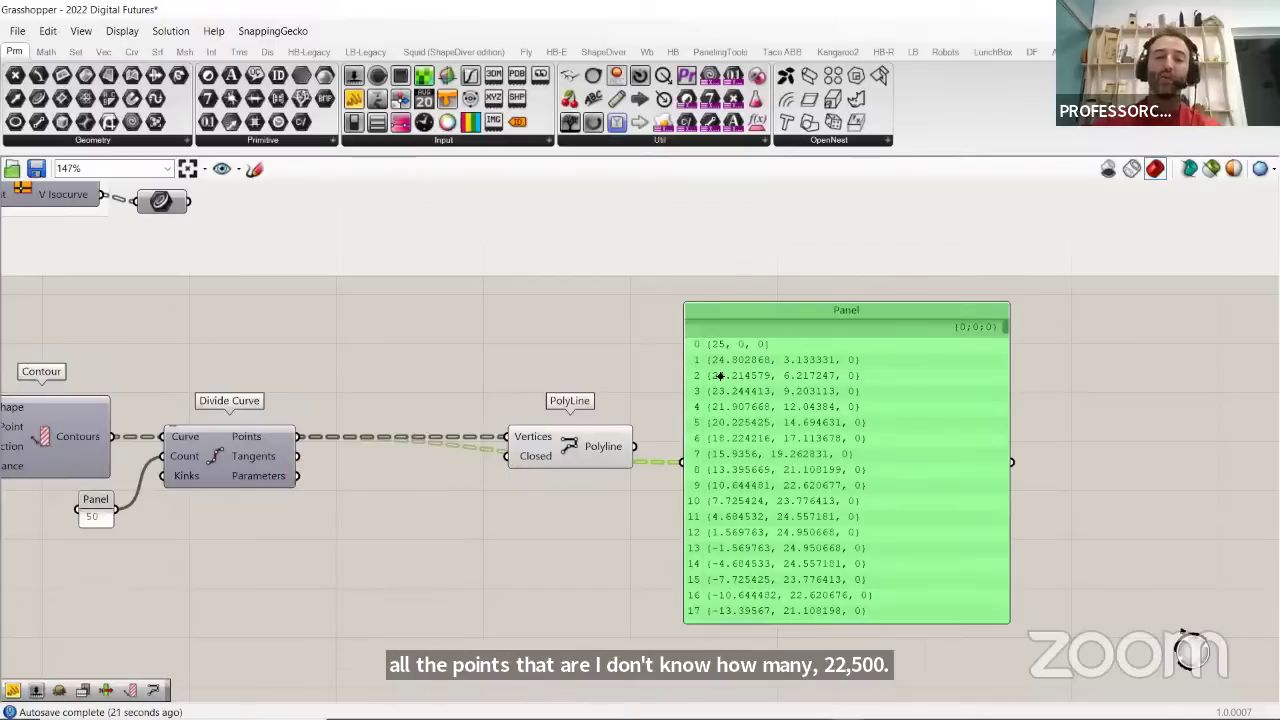
Show the Rhino viewport beside Grasshopper again and sketch an ellipse with short division marks below the Contour component
double_click(569, 10)
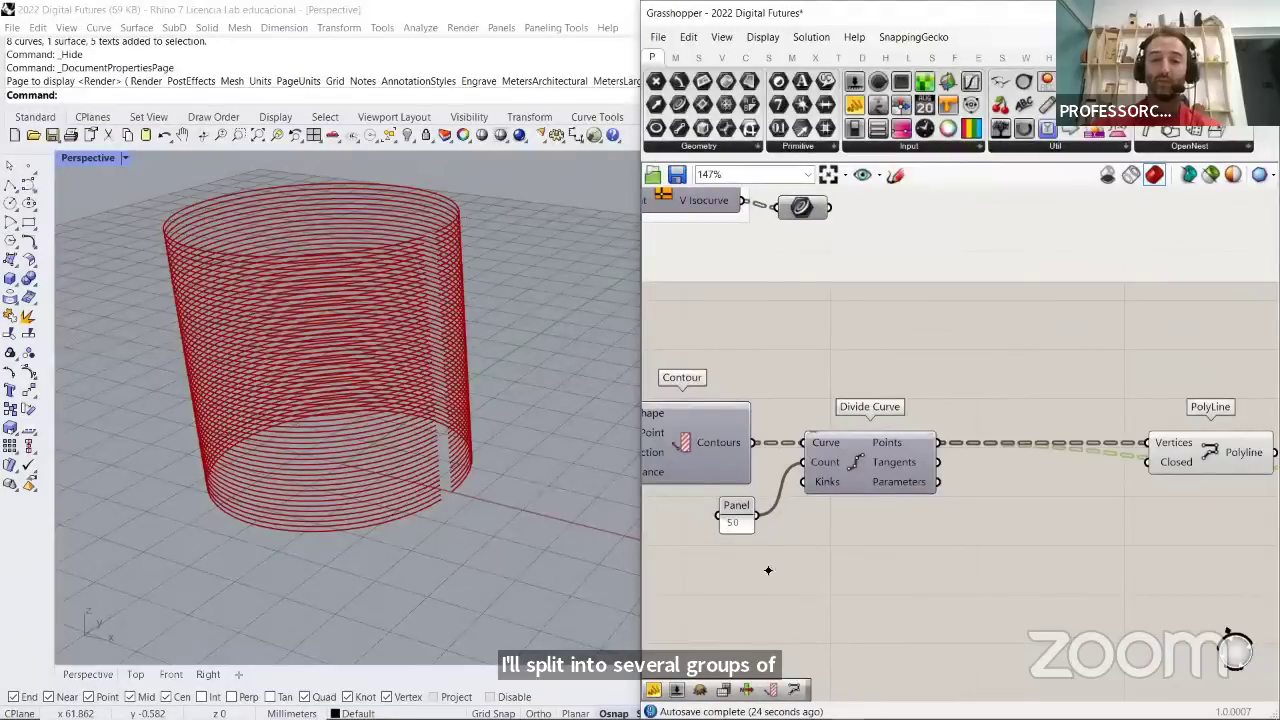
right_drag(768, 462, 1029, 457)
click(960, 450)
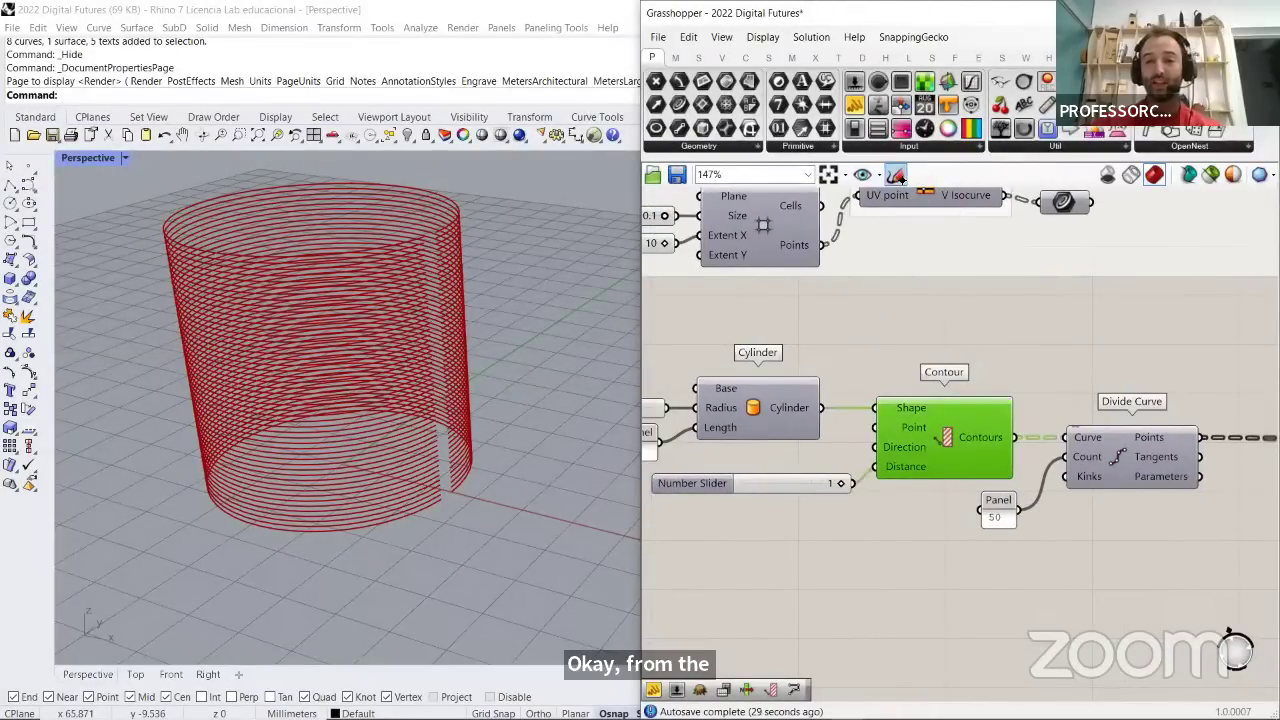
click(896, 176)
scroll(900, 340, down, 3)
scroll(943, 543, up, 2)
mouse_move(945, 543)
mouse_down()
mouse_move(893, 539)
mouse_move(829, 579)
mouse_up()
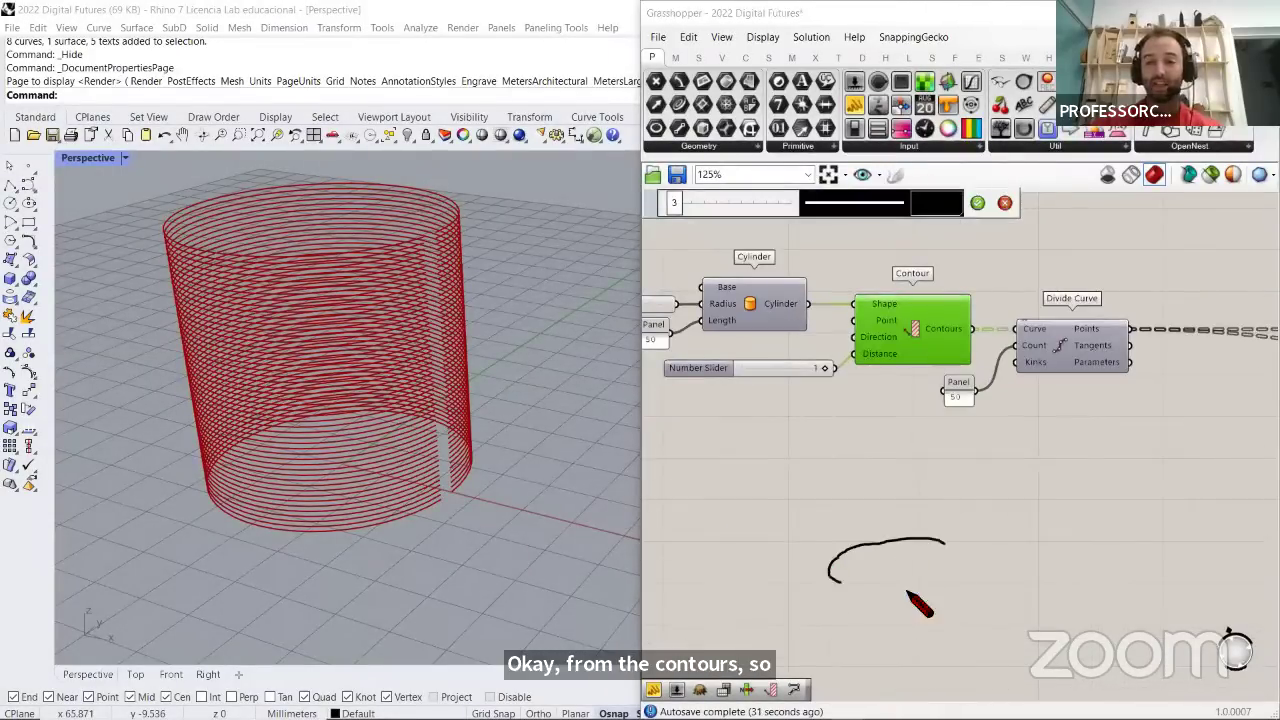
mouse_move(910, 595)
mouse_down()
mouse_move(986, 560)
mouse_move(897, 545)
mouse_move(842, 577)
mouse_move(880, 597)
mouse_move(933, 596)
mouse_up()
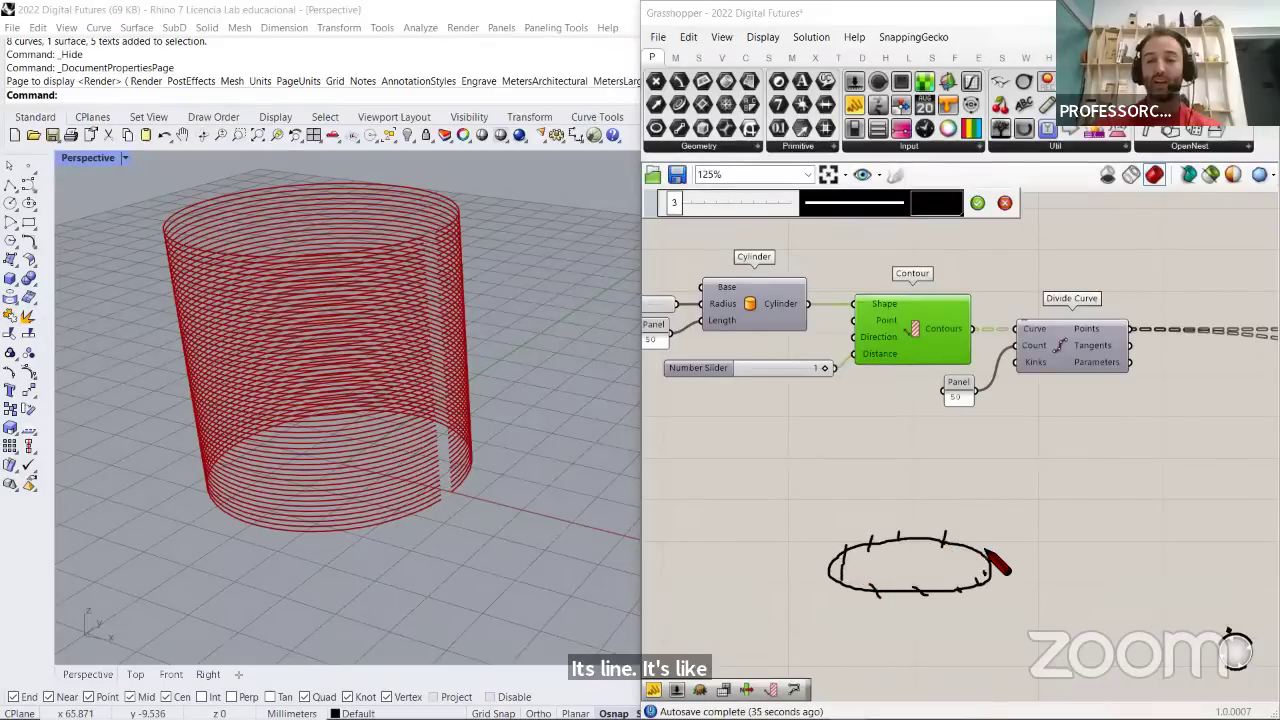
Sketch a line from the ellipse to a narrow list header with a column of short dashes beneath it
drag(976, 553, 1090, 541)
mouse_move(1090, 527)
mouse_down()
mouse_move(1089, 556)
mouse_move(1205, 535)
mouse_move(1063, 559)
mouse_move(1140, 568)
mouse_move(1132, 592)
mouse_up()
mouse_move(1114, 607)
mouse_down()
mouse_move(1132, 607)
mouse_move(1134, 628)
mouse_up()
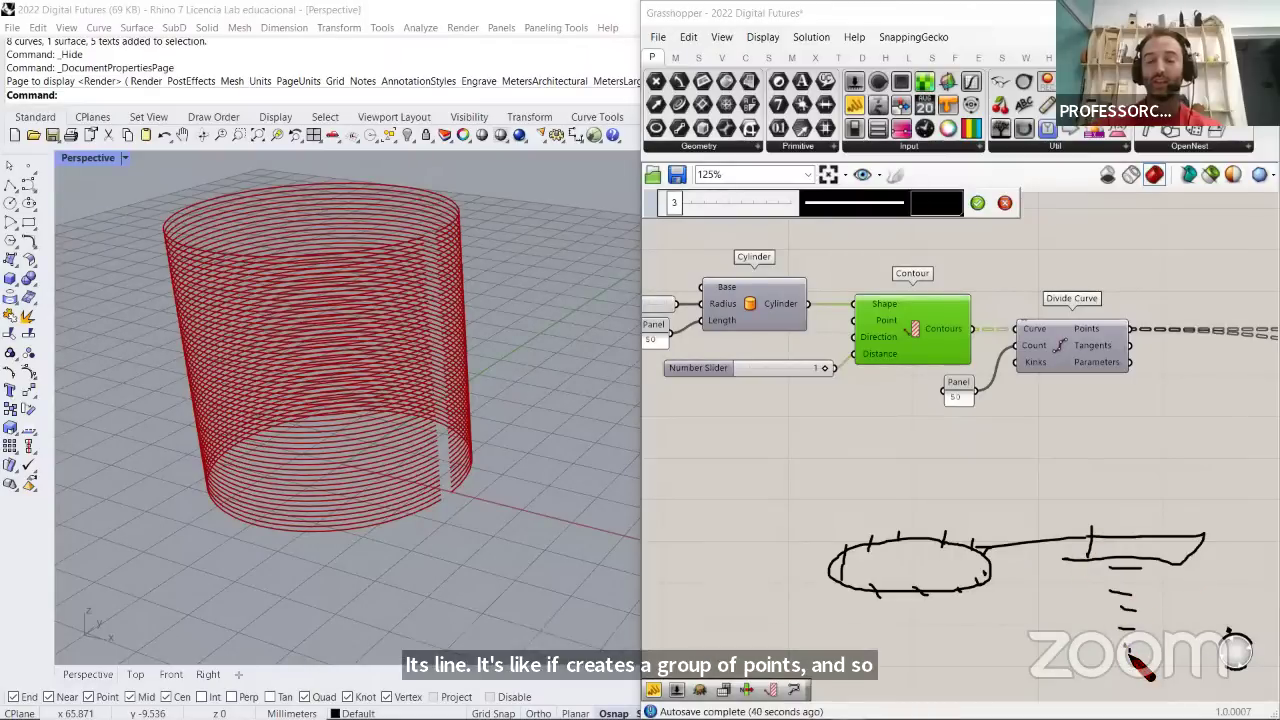
Sketch a second divided ellipse above the first, link it to its own list header with dashes, and finish the sketch
drag(975, 510, 838, 548)
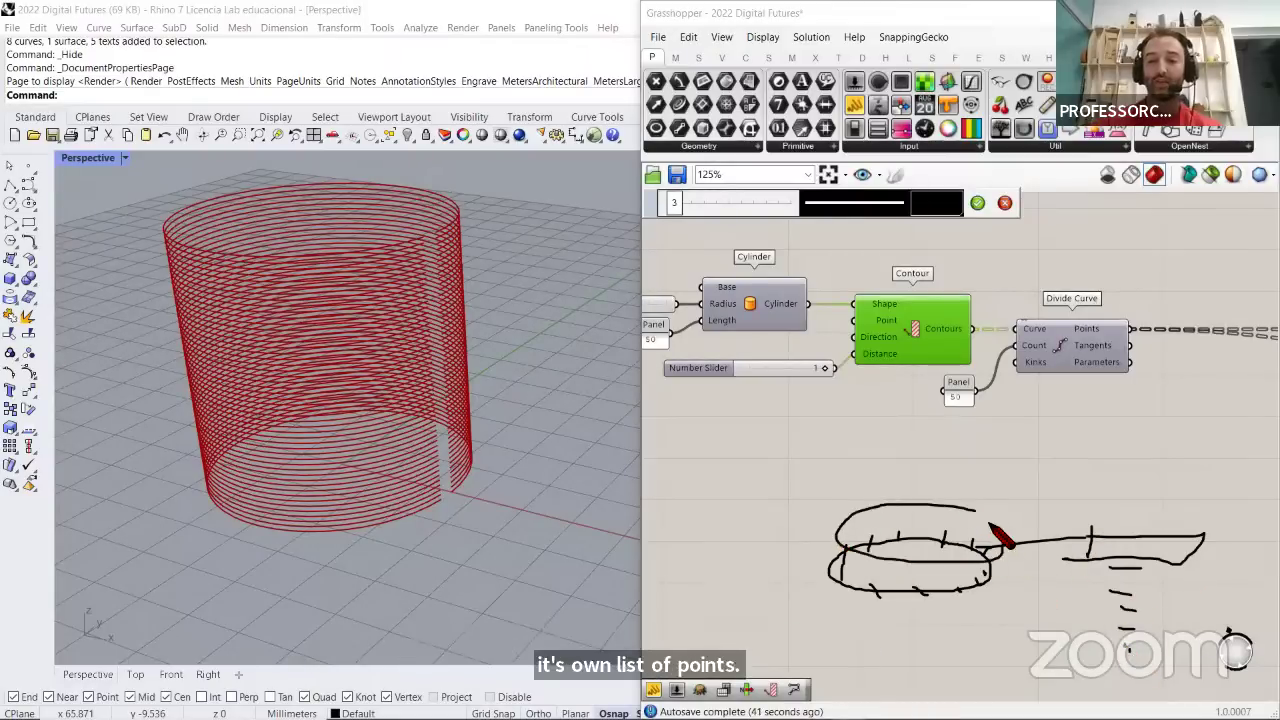
mouse_move(1000, 538)
mouse_down()
mouse_move(943, 509)
mouse_move(941, 494)
mouse_move(834, 529)
mouse_move(895, 576)
mouse_up()
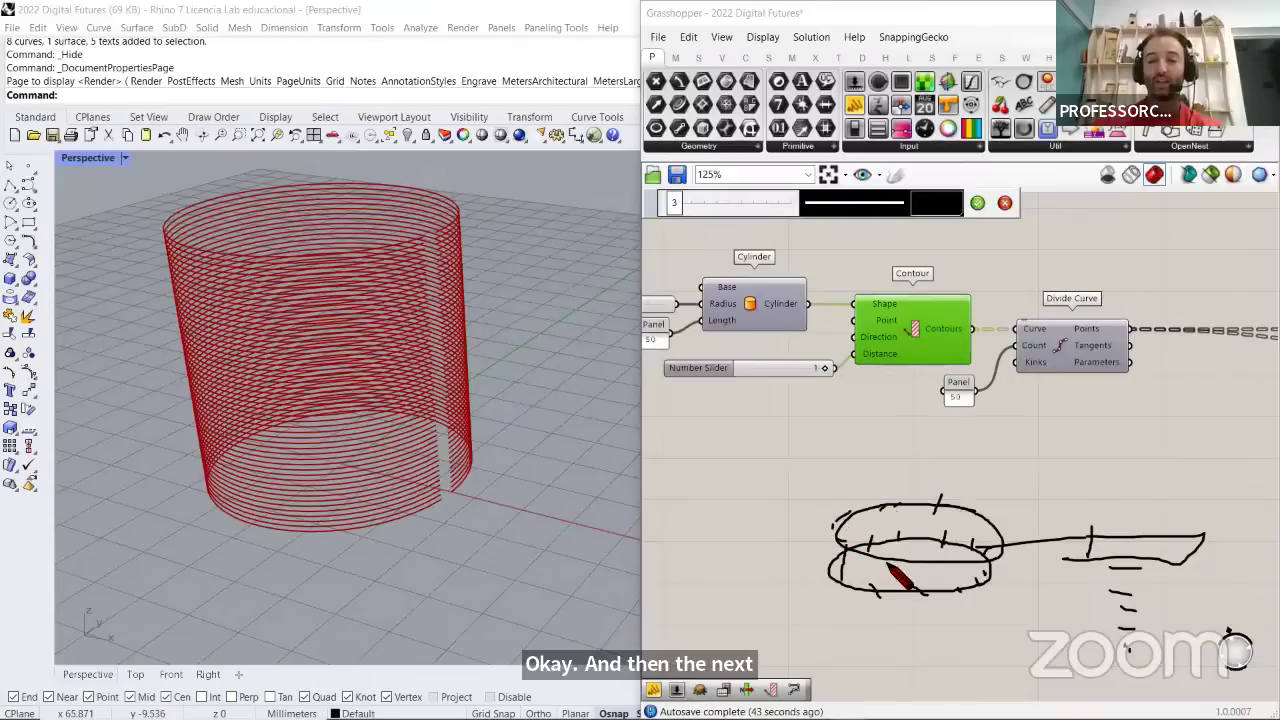
scroll(766, 488, down, 3)
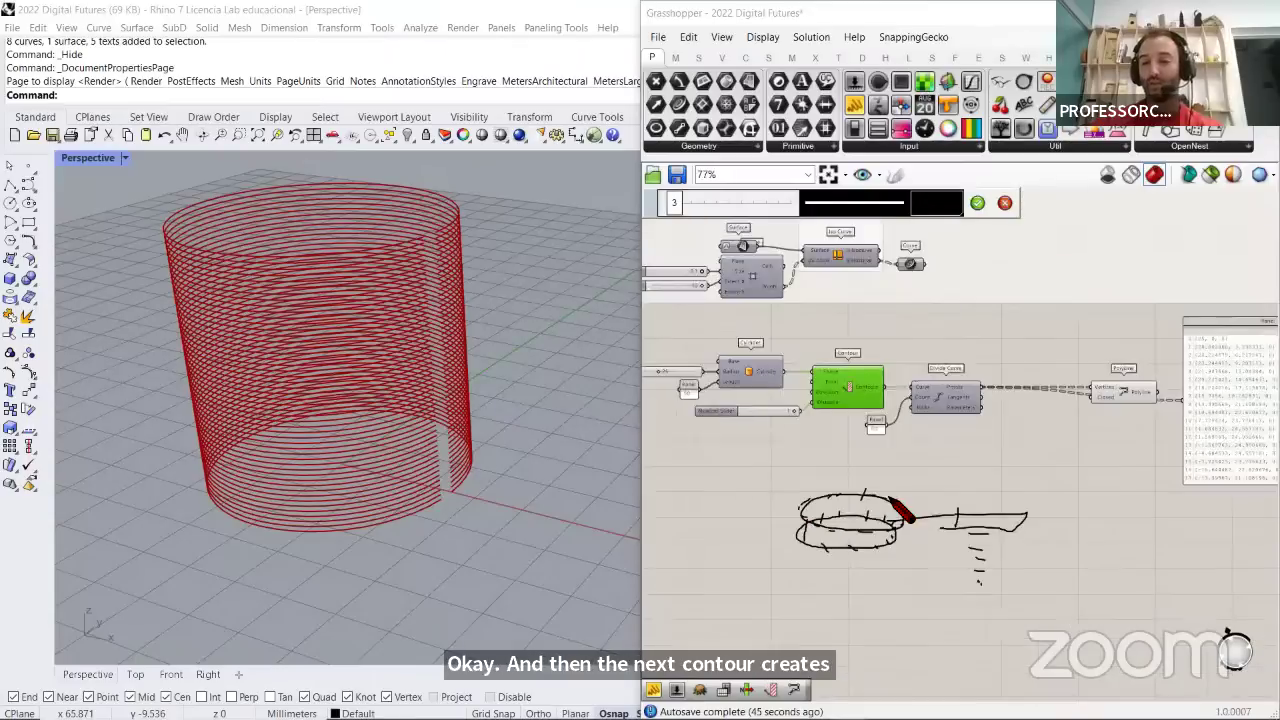
scroll(893, 499, up, 2)
mouse_move(906, 542)
mouse_down()
mouse_move(918, 618)
mouse_move(1079, 653)
mouse_move(1071, 667)
mouse_move(991, 569)
mouse_move(999, 633)
mouse_up()
scroll(950, 412, down, 2)
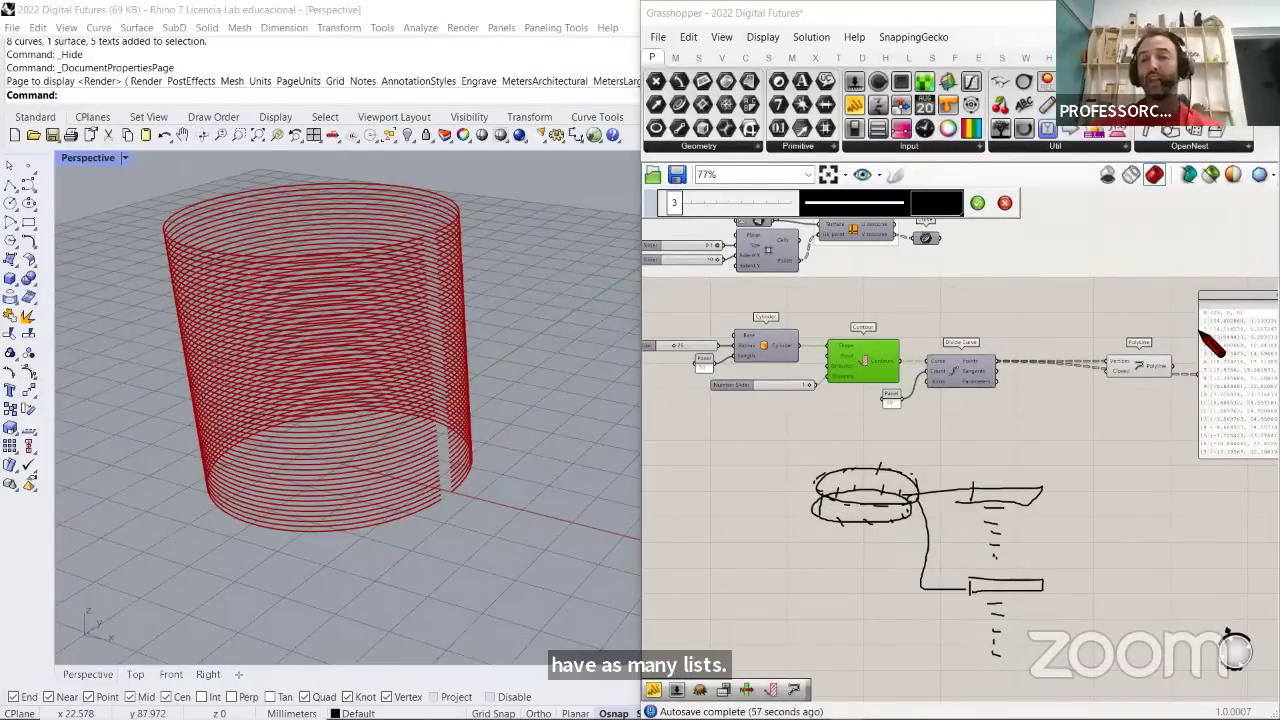
scroll(1150, 368, up, 2)
click(977, 203)
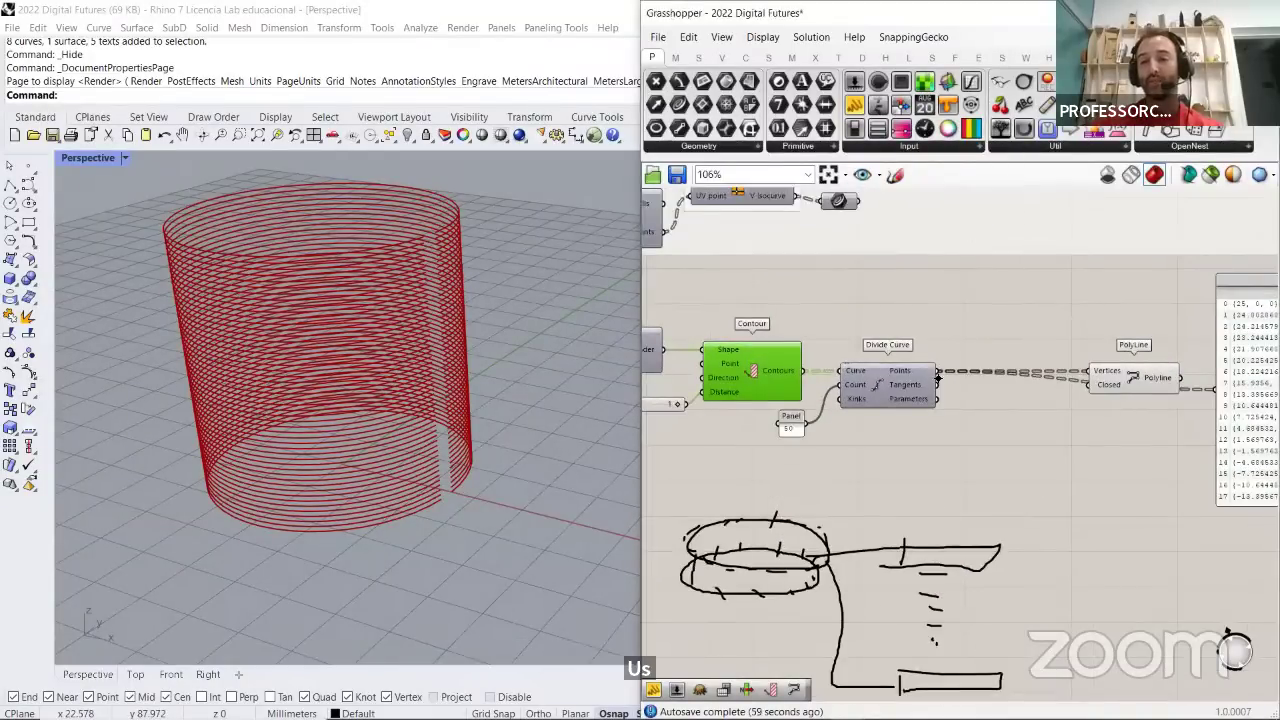
Move the PolyLine component up and closer to Divide Curve, and examine the gap between the polylines' first and last points
click(885, 388)
drag(1128, 375, 1076, 348)
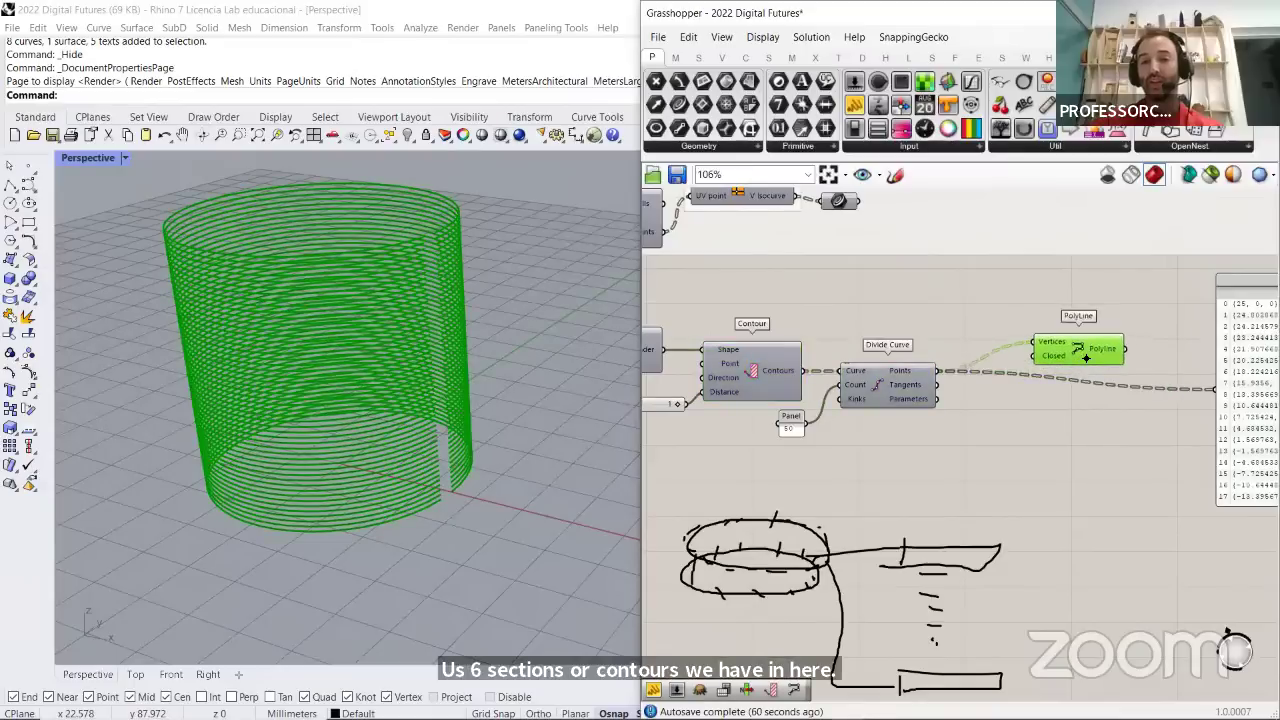
right_drag(506, 500, 340, 524)
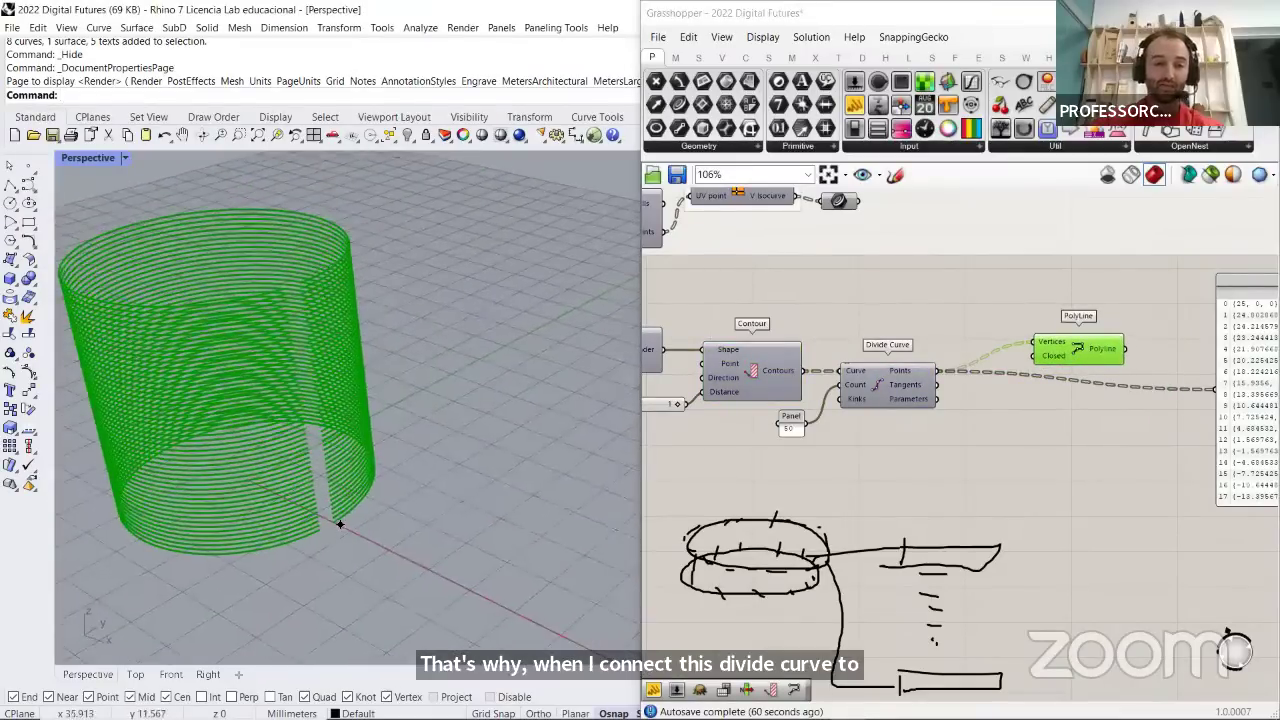
scroll(332, 528, up, 5)
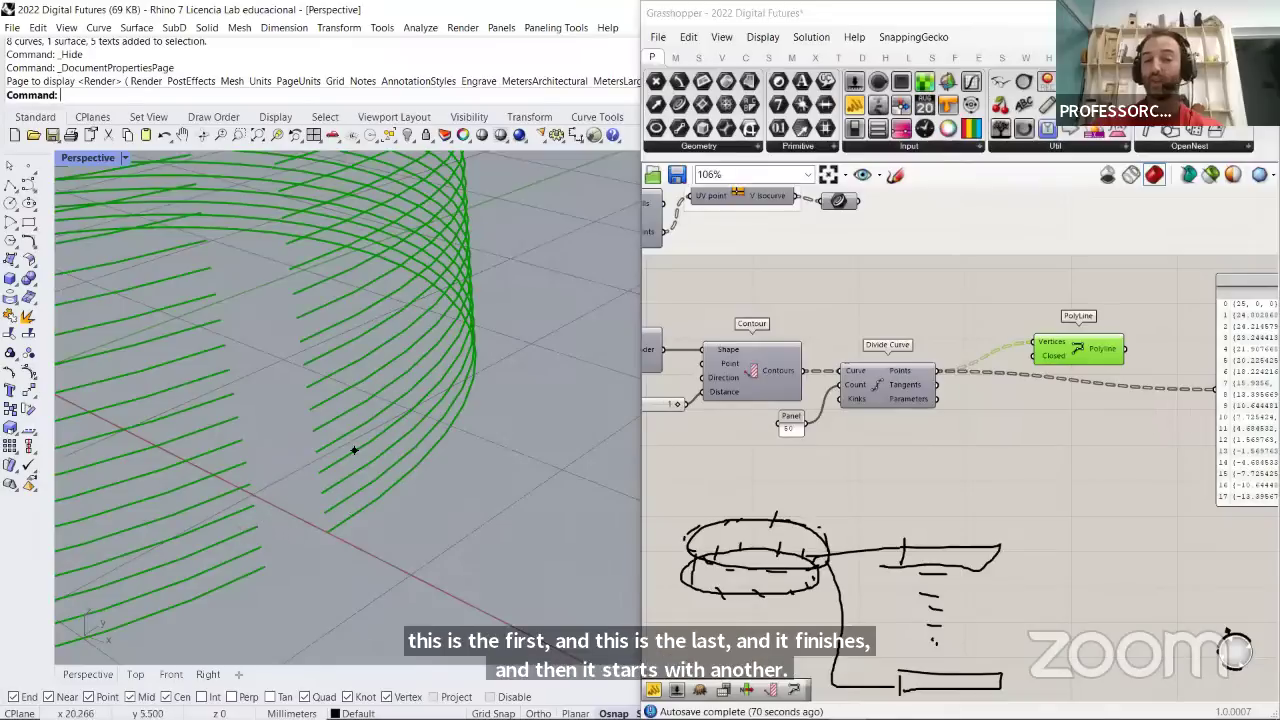
scroll(486, 420, down, 5)
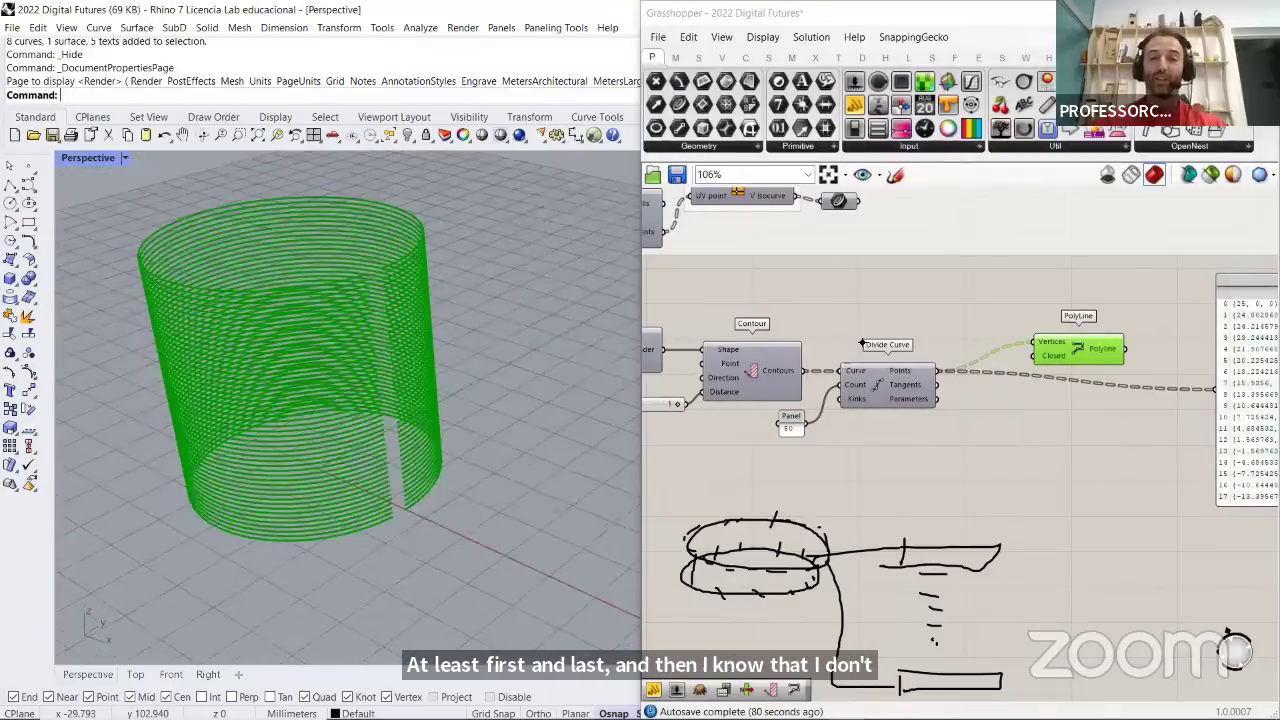
Sketch a circle around the dashed wires leaving the Points output and a dashed line beneath it
click(895, 175)
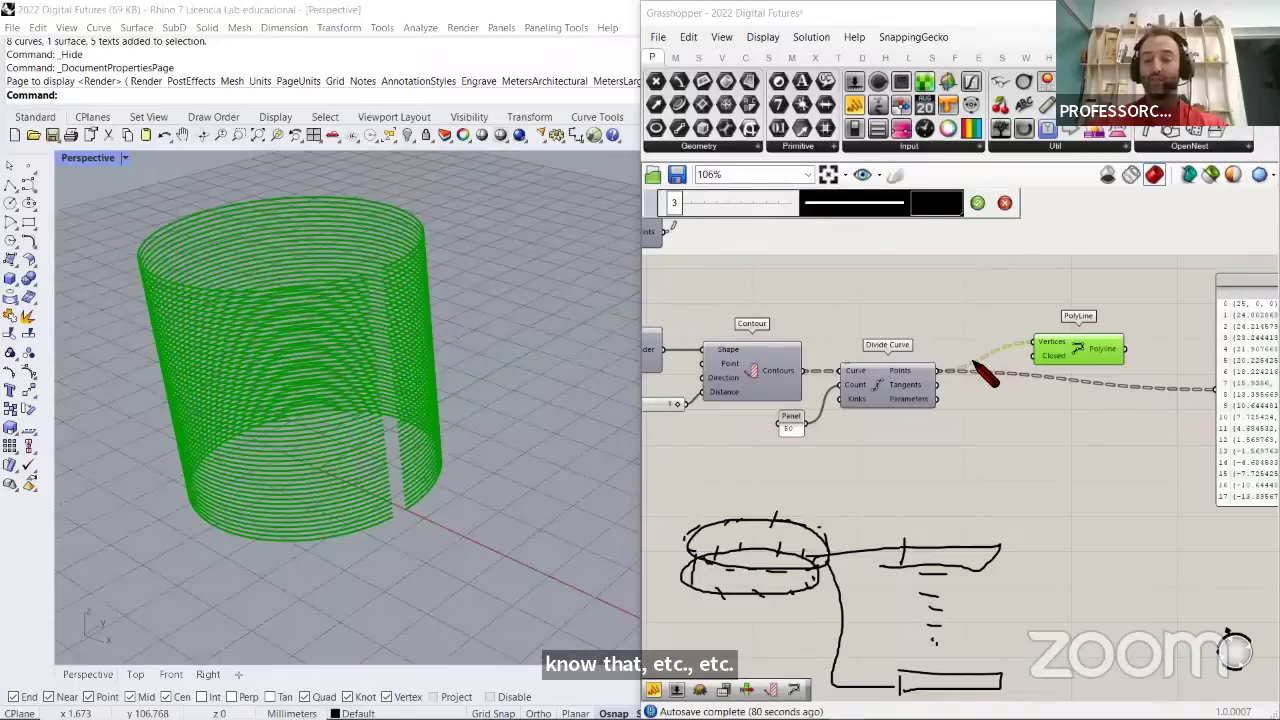
scroll(985, 375, up, 2)
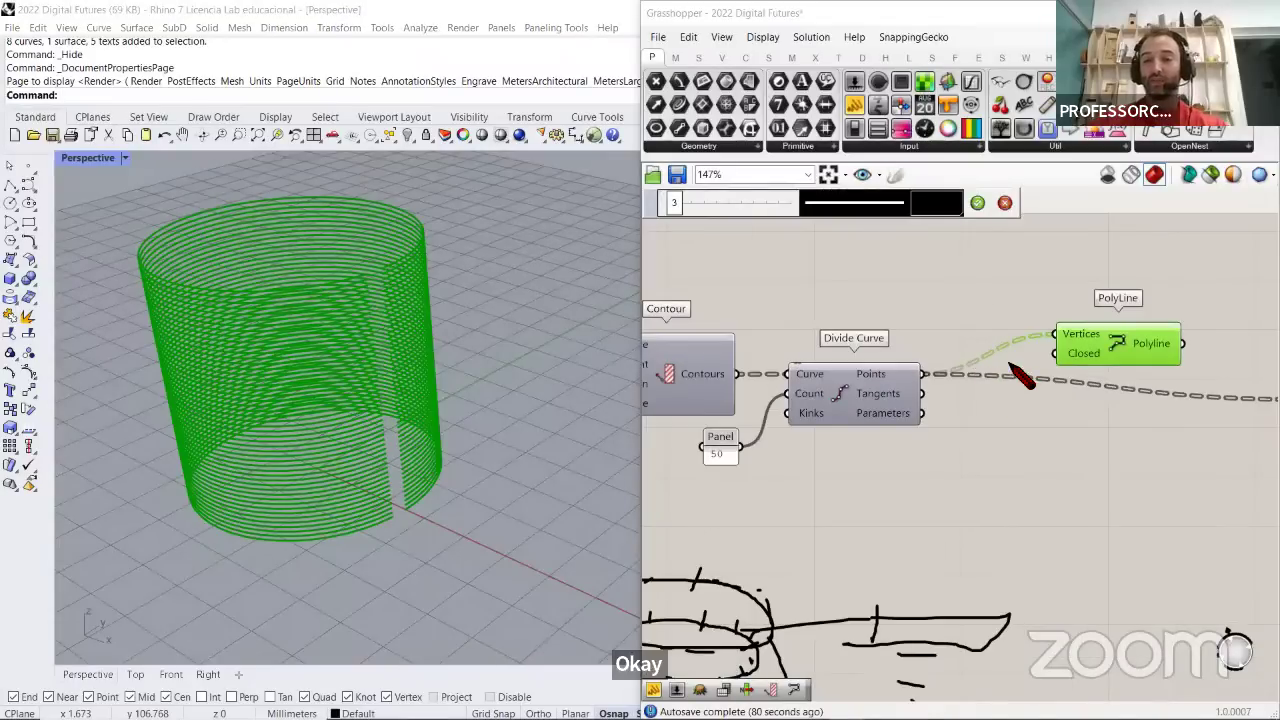
mouse_move(1012, 364)
mouse_down()
mouse_move(968, 395)
mouse_move(1019, 403)
mouse_move(1023, 375)
mouse_move(984, 363)
mouse_up()
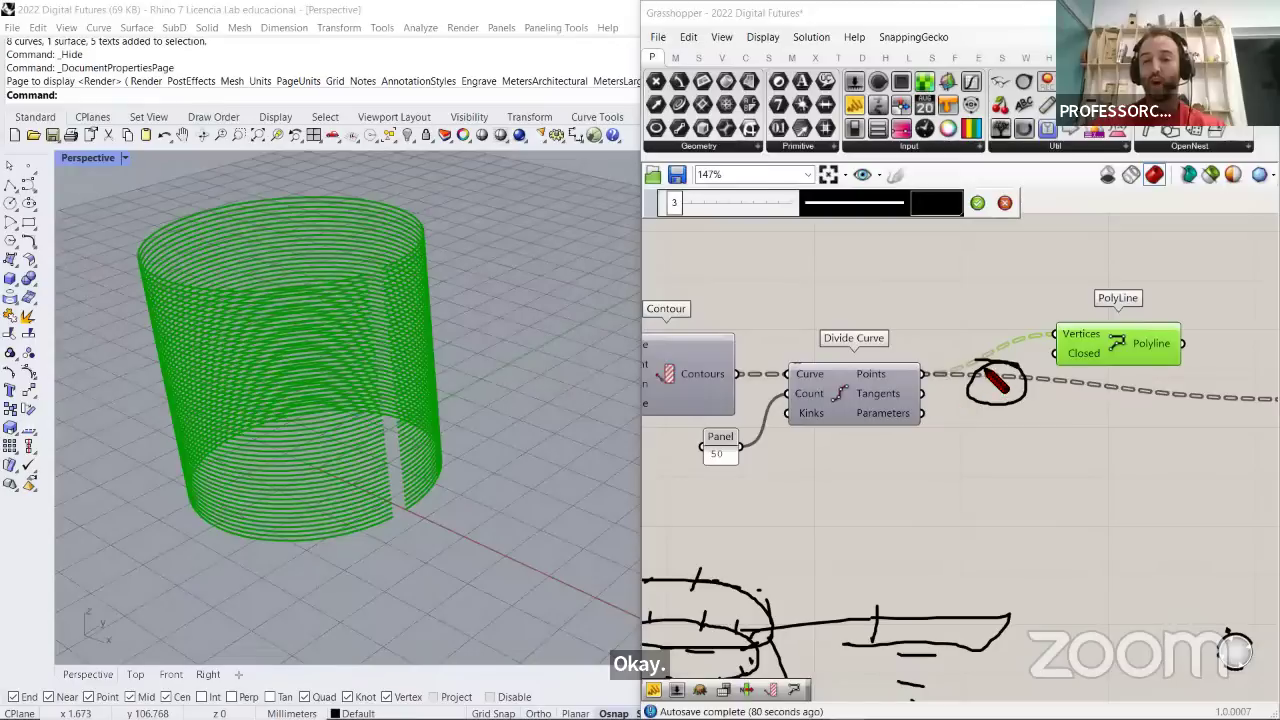
drag(978, 436, 1068, 434)
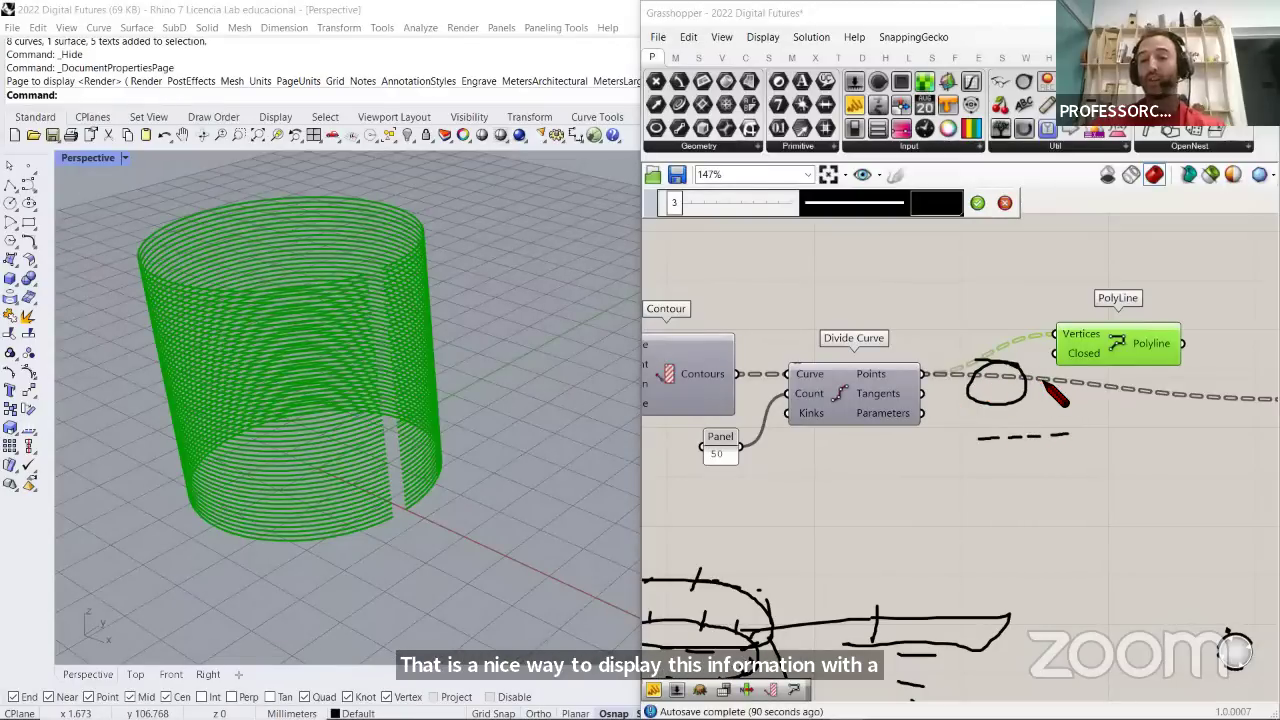
right_drag(1050, 372, 985, 432)
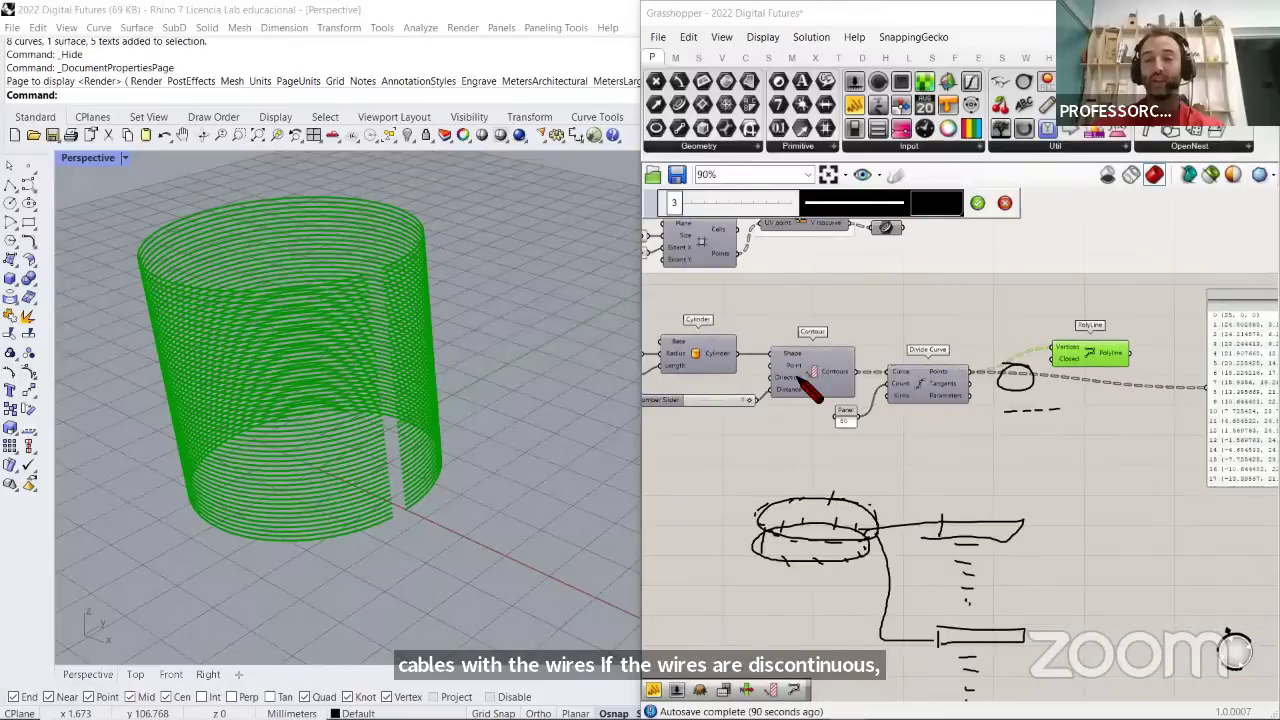
Sketch a circle around the Count panel, a double line beneath Divide Curve and short strokes inside the circle, and discard the sketch
mouse_move(968, 402)
mouse_down()
mouse_move(920, 452)
mouse_move(895, 436)
mouse_move(920, 450)
mouse_move(885, 461)
mouse_up()
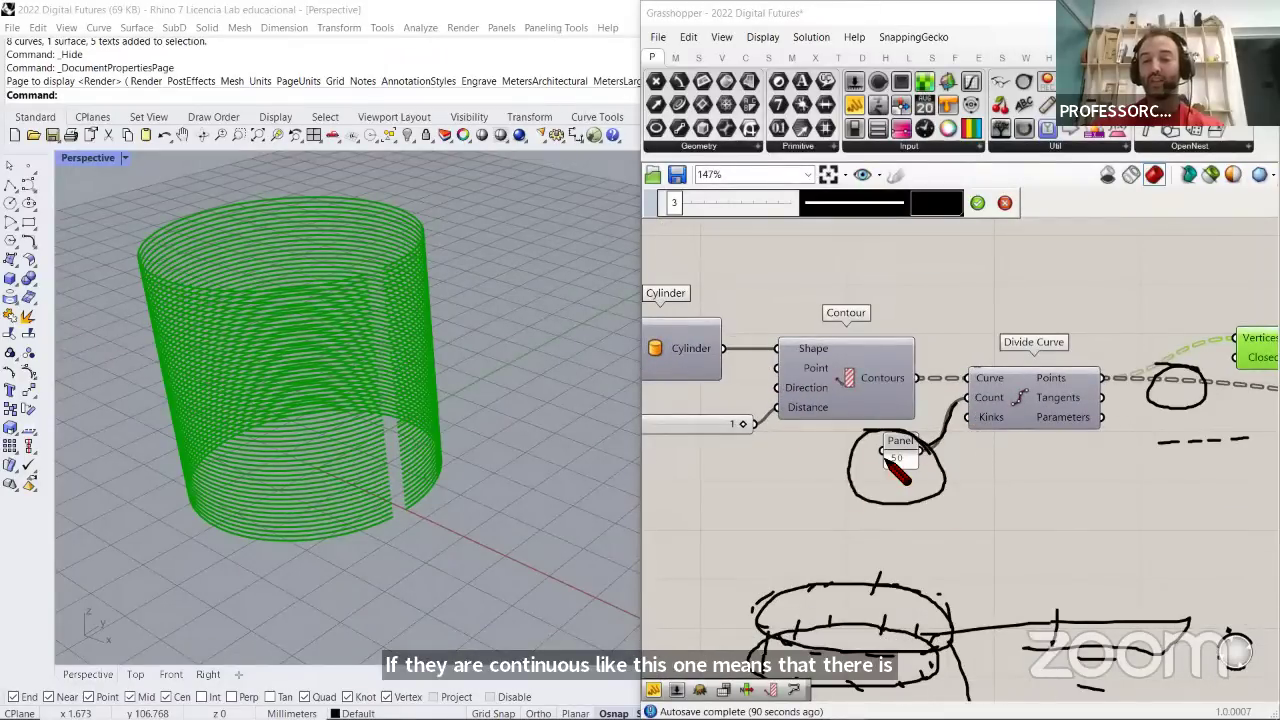
scroll(880, 470, down, 3)
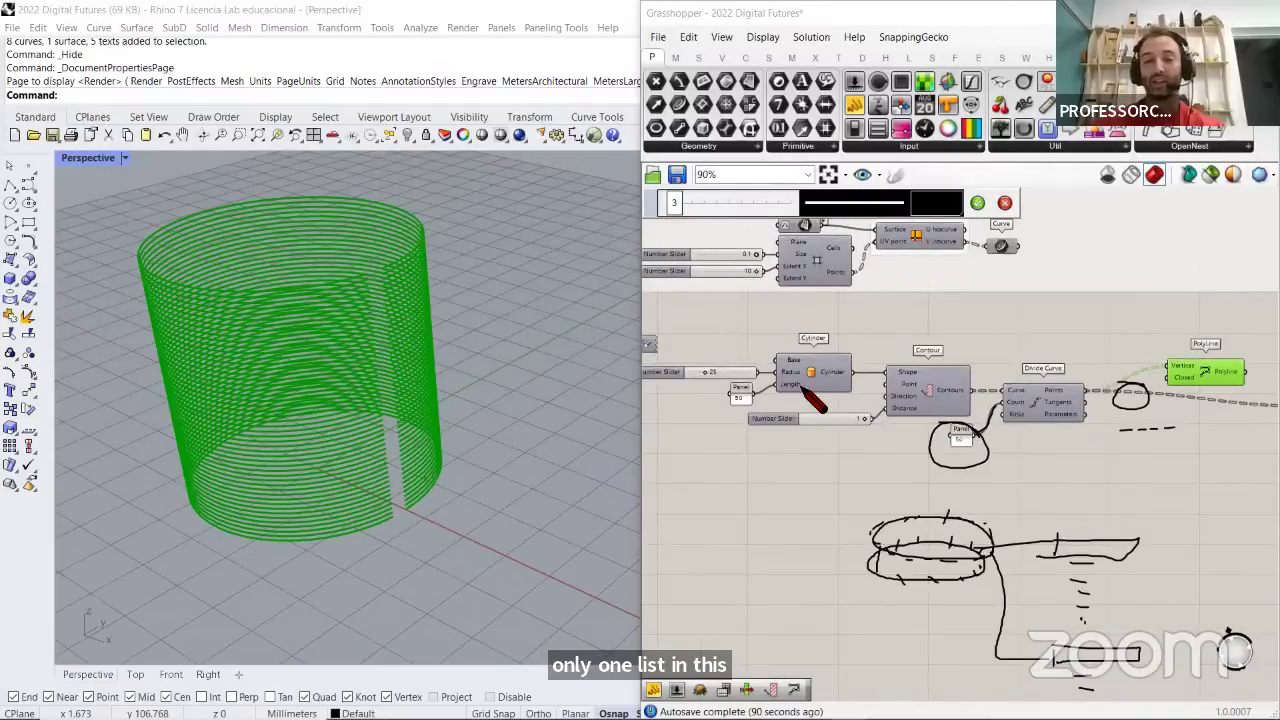
scroll(1025, 473, up, 3)
drag(996, 468, 1095, 467)
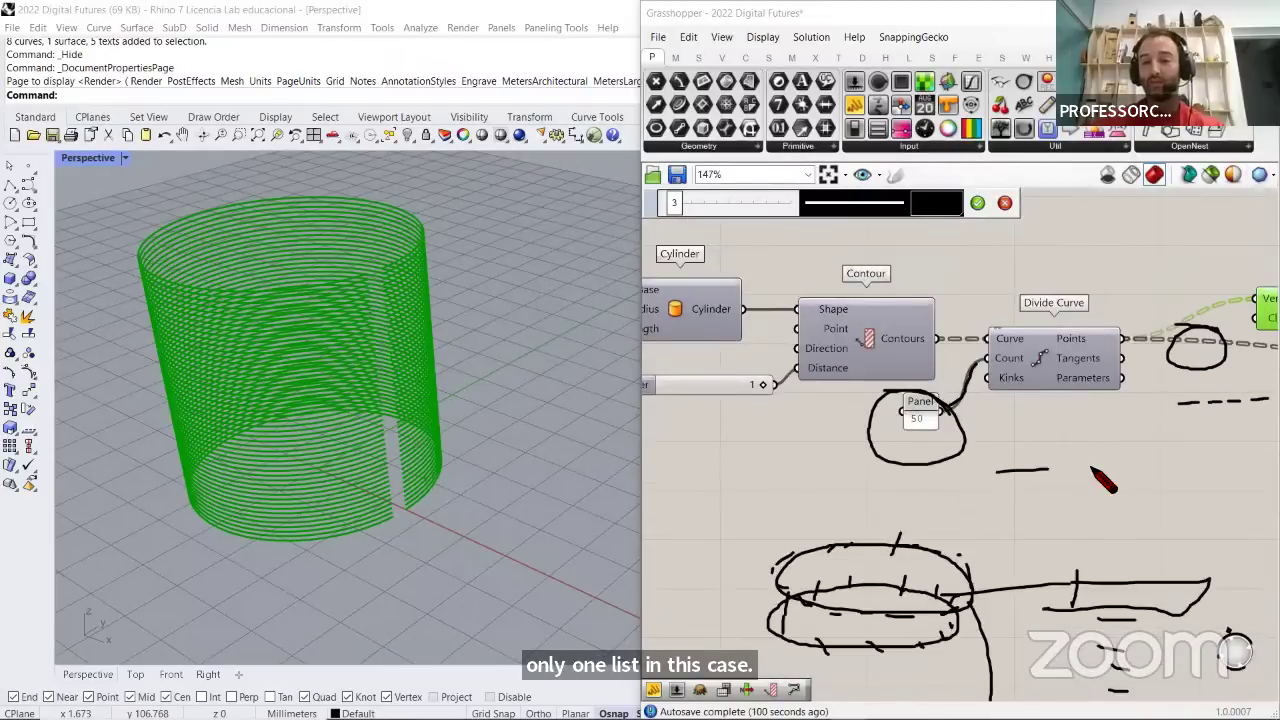
drag(1006, 478, 1145, 477)
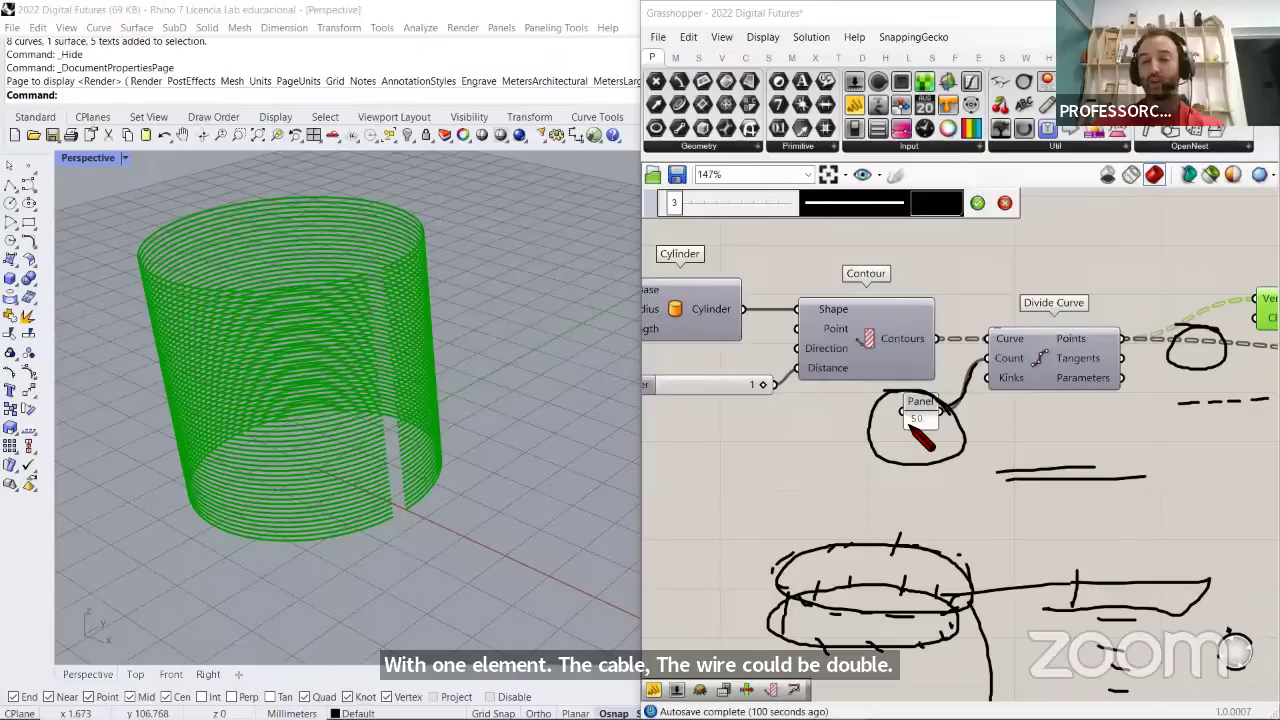
mouse_move(906, 426)
mouse_down()
mouse_move(936, 424)
mouse_move(928, 459)
mouse_up()
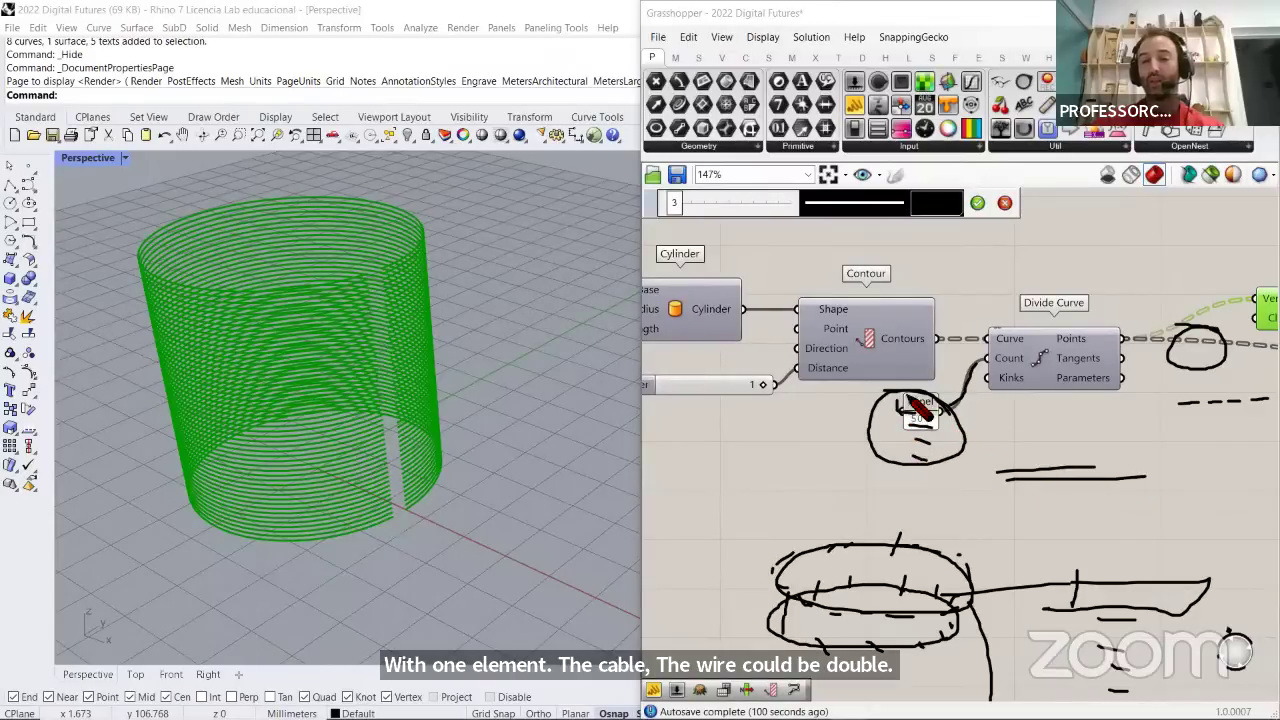
drag(935, 404, 870, 397)
click(1005, 203)
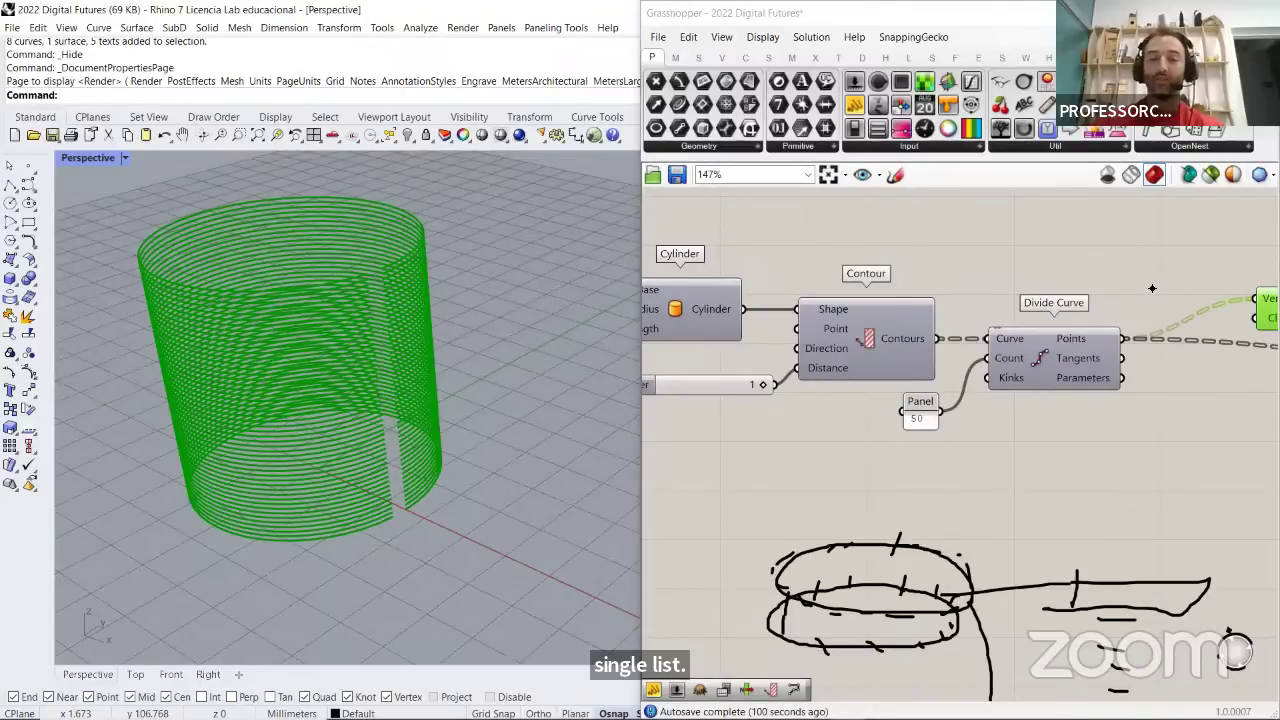
Move the PolyLine component slightly up toward Divide Curve, and add a Flatten Tree component above Divide Curve
right_drag(1021, 261, 777, 299)
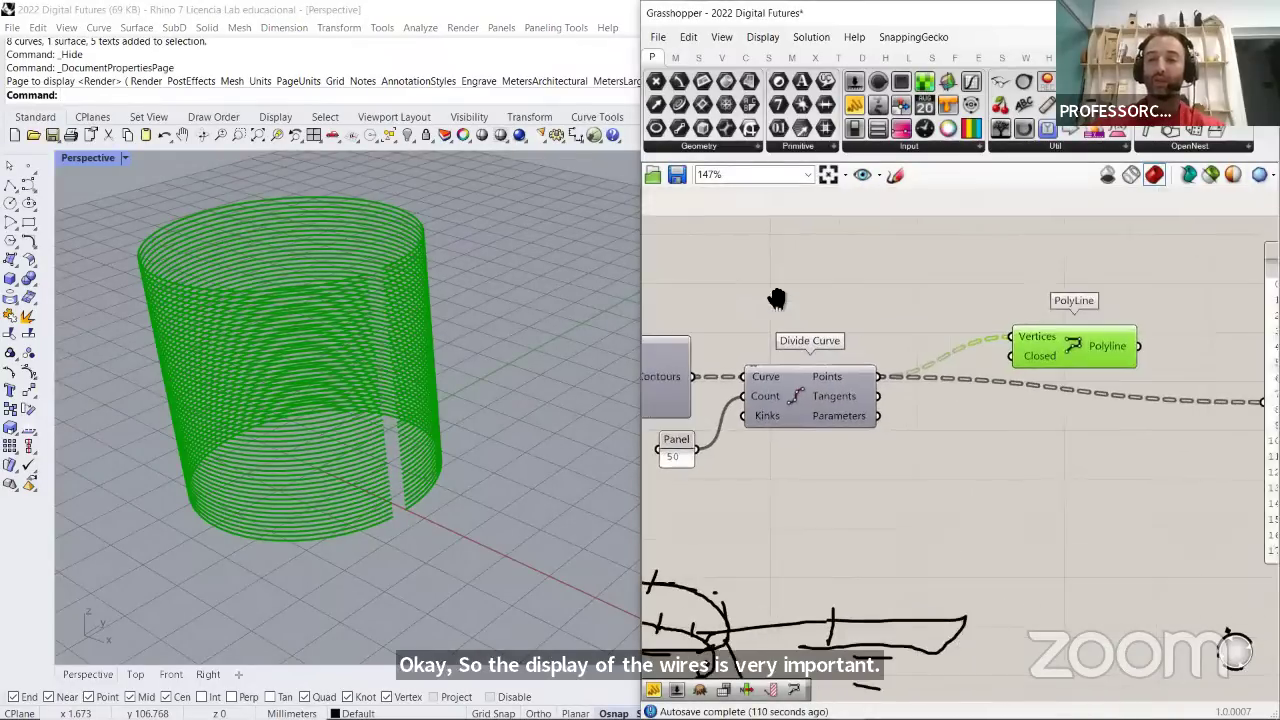
click(1038, 290)
drag(1060, 335, 1035, 316)
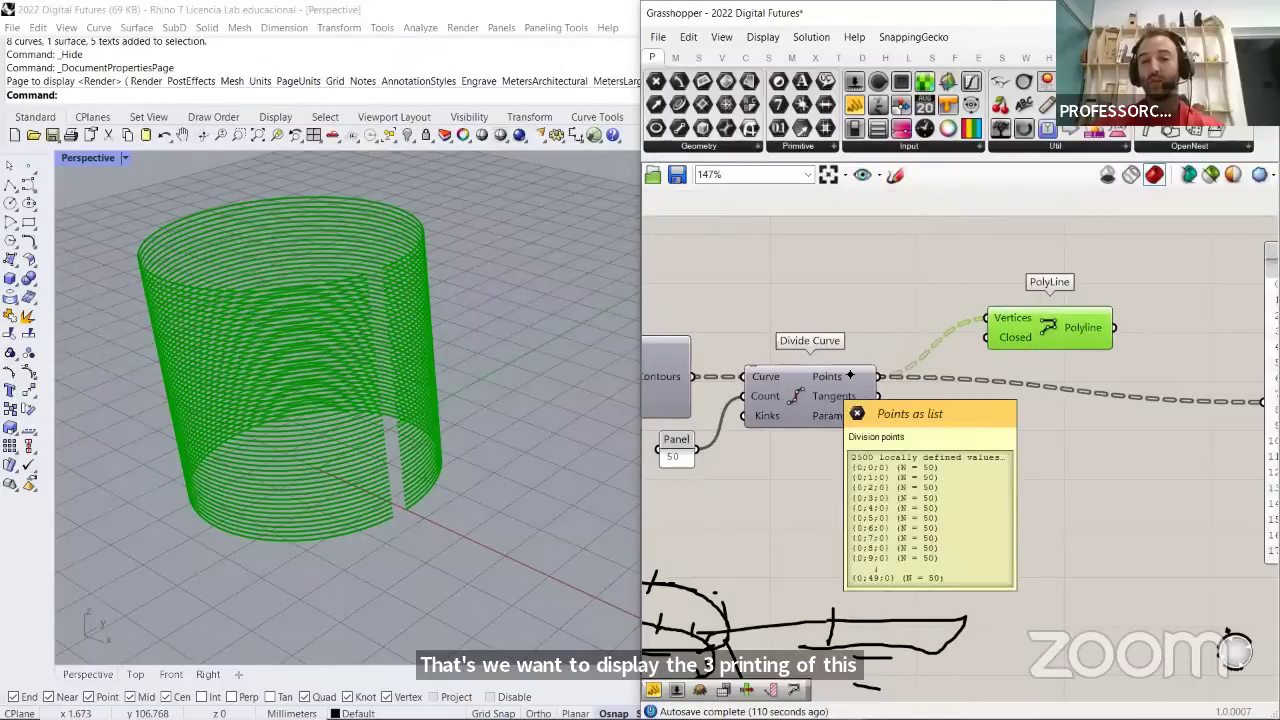
double_click(902, 304)
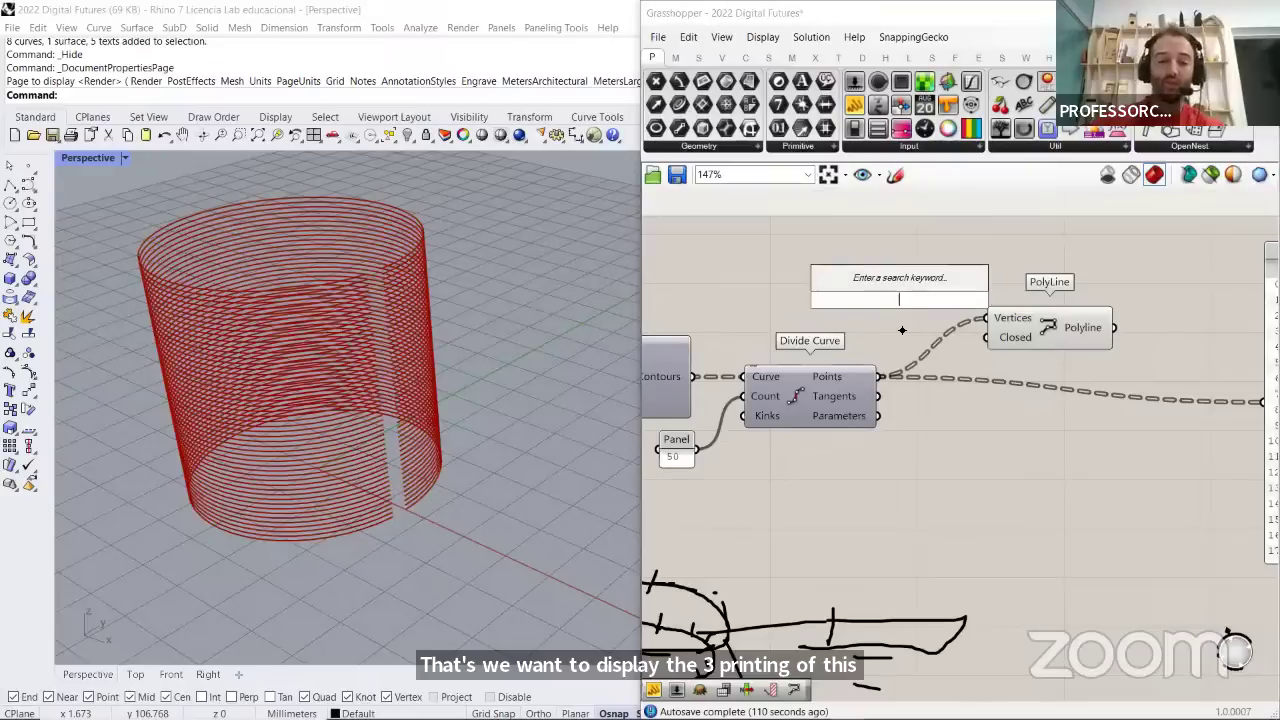
text(flatte)
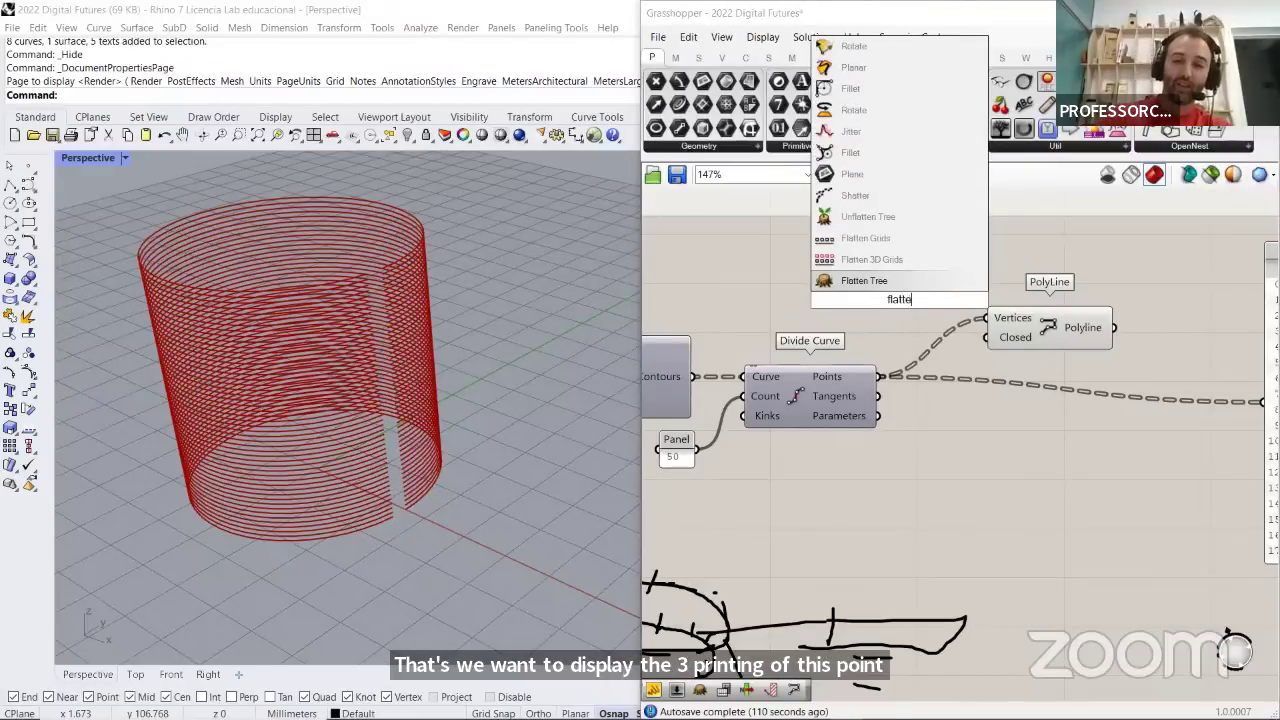
click(864, 281)
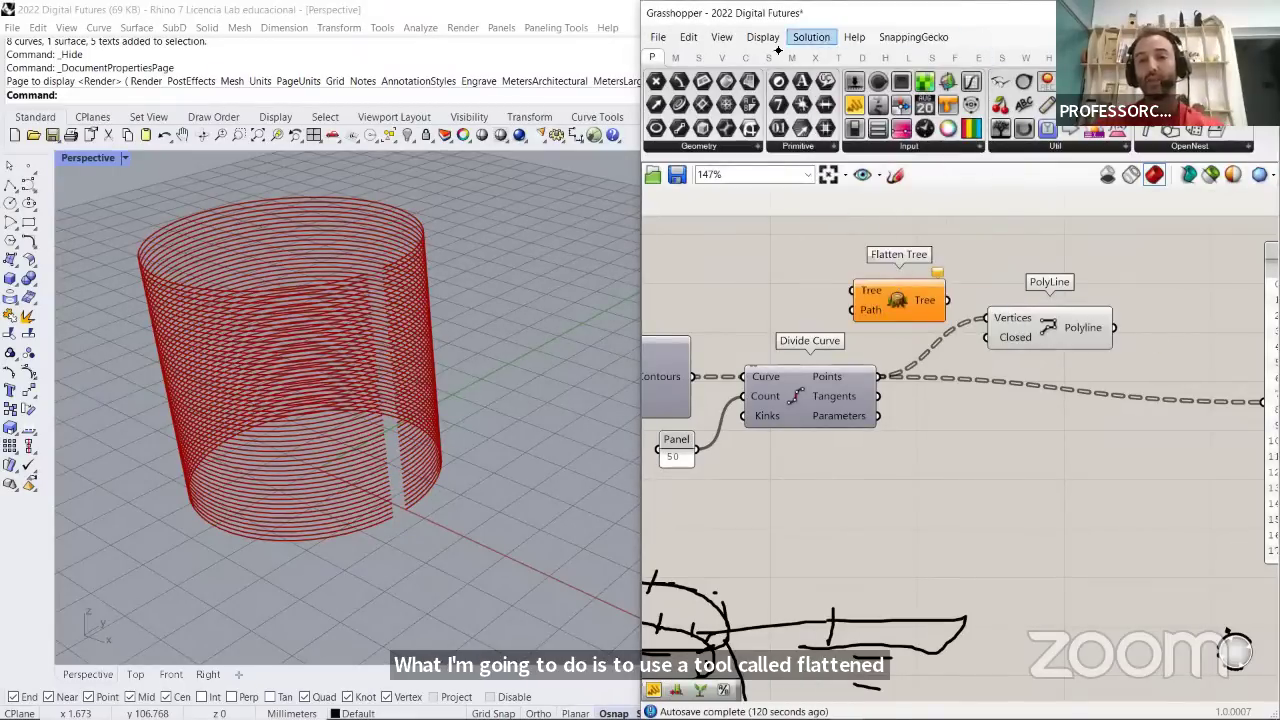
Examine where the tree components are located and the Flatten, Graft and Simplify options on Divide Curve's Curve input and Tangents output
click(700, 59)
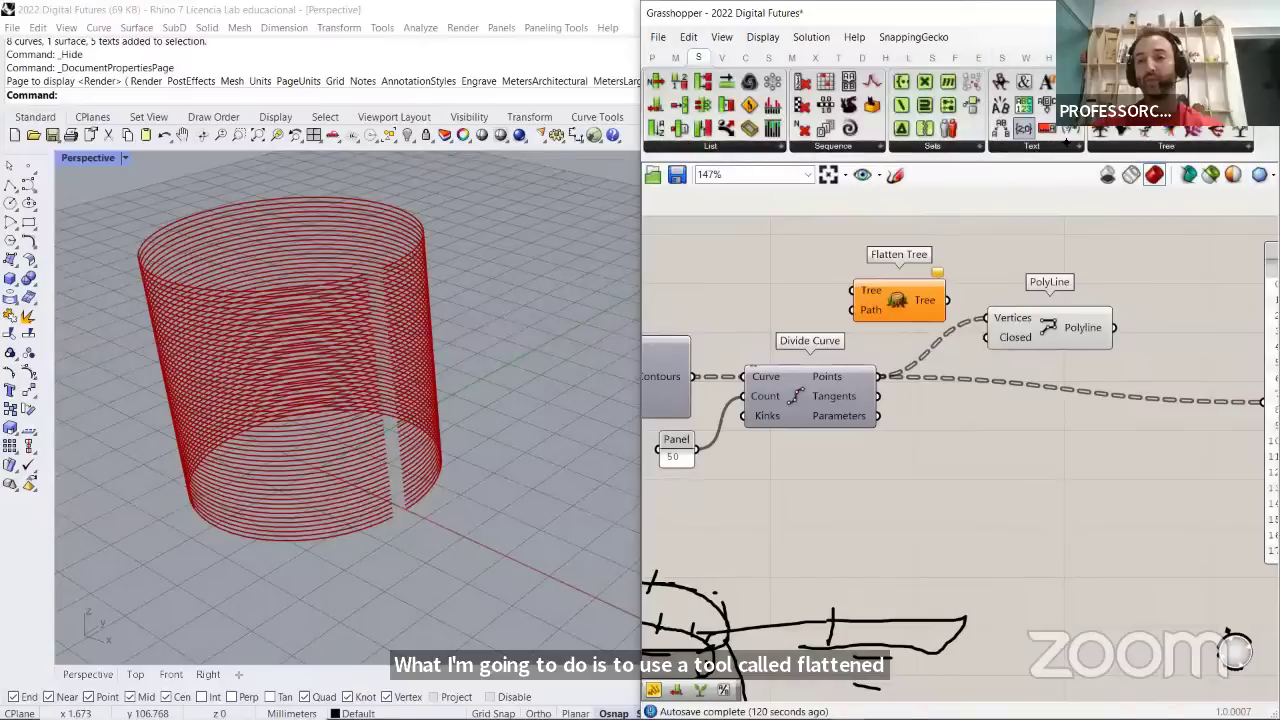
click(1164, 147)
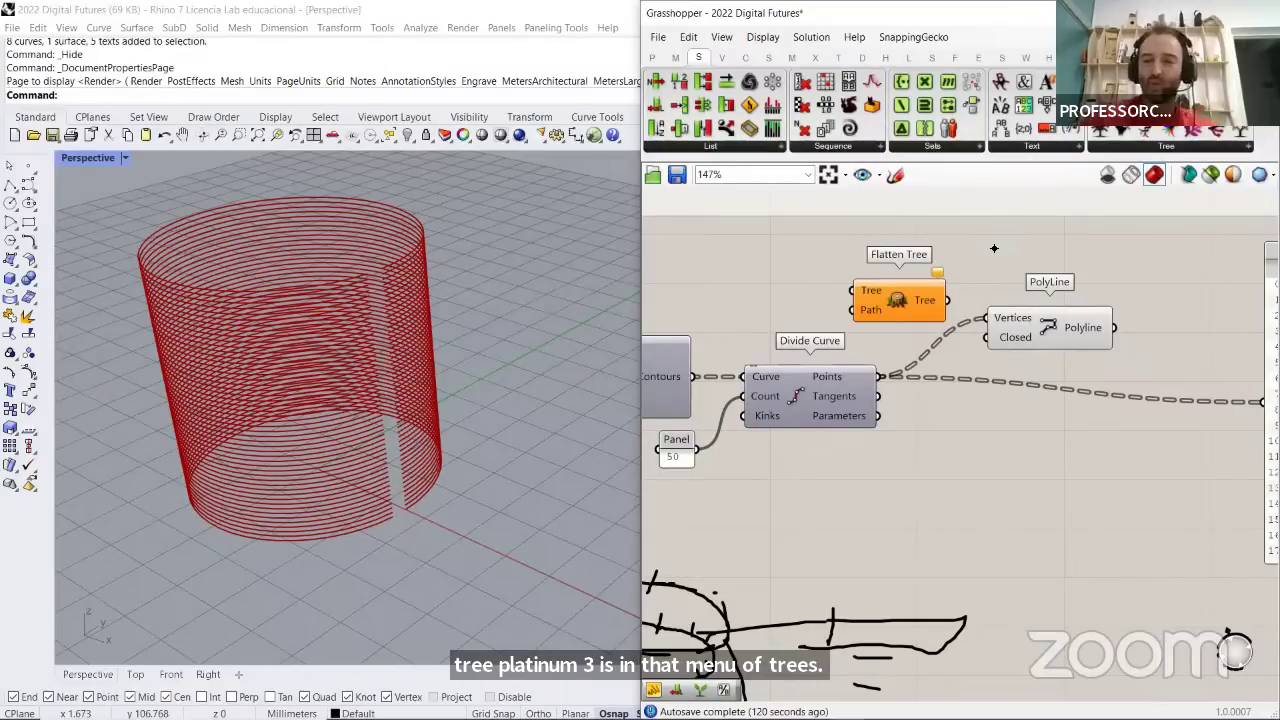
right_click(762, 381)
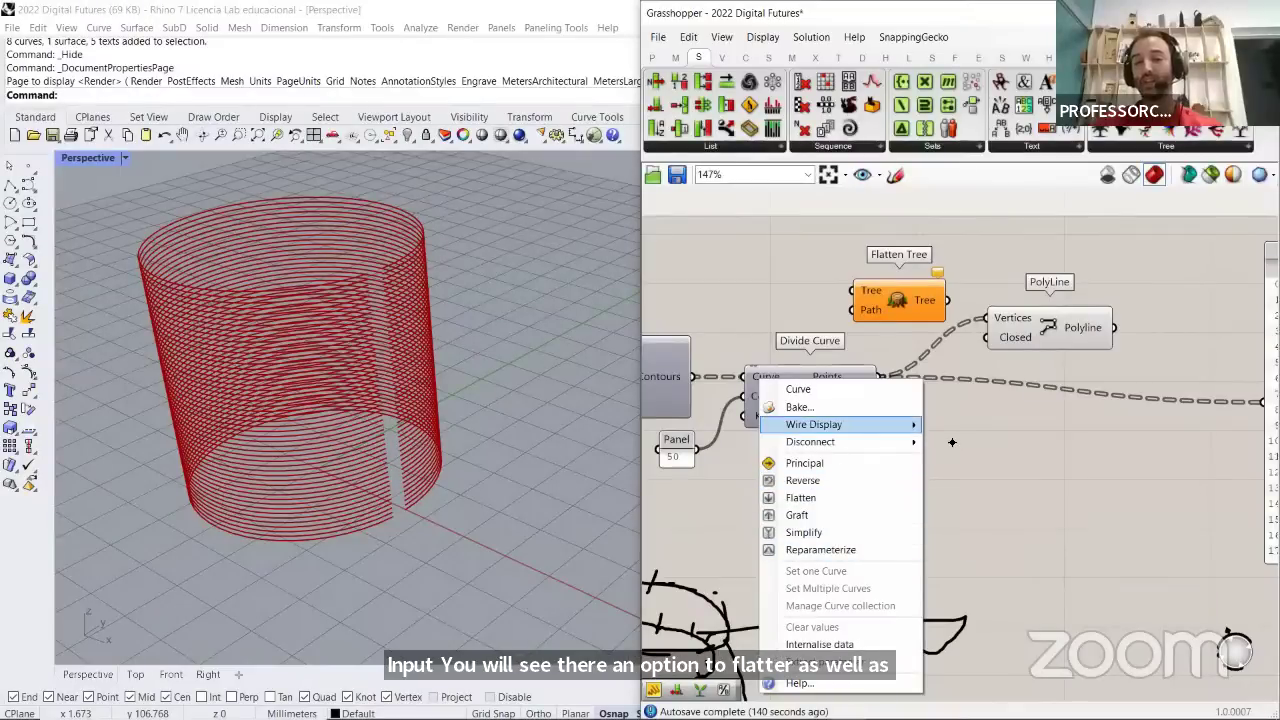
key(Escape)
right_click(856, 398)
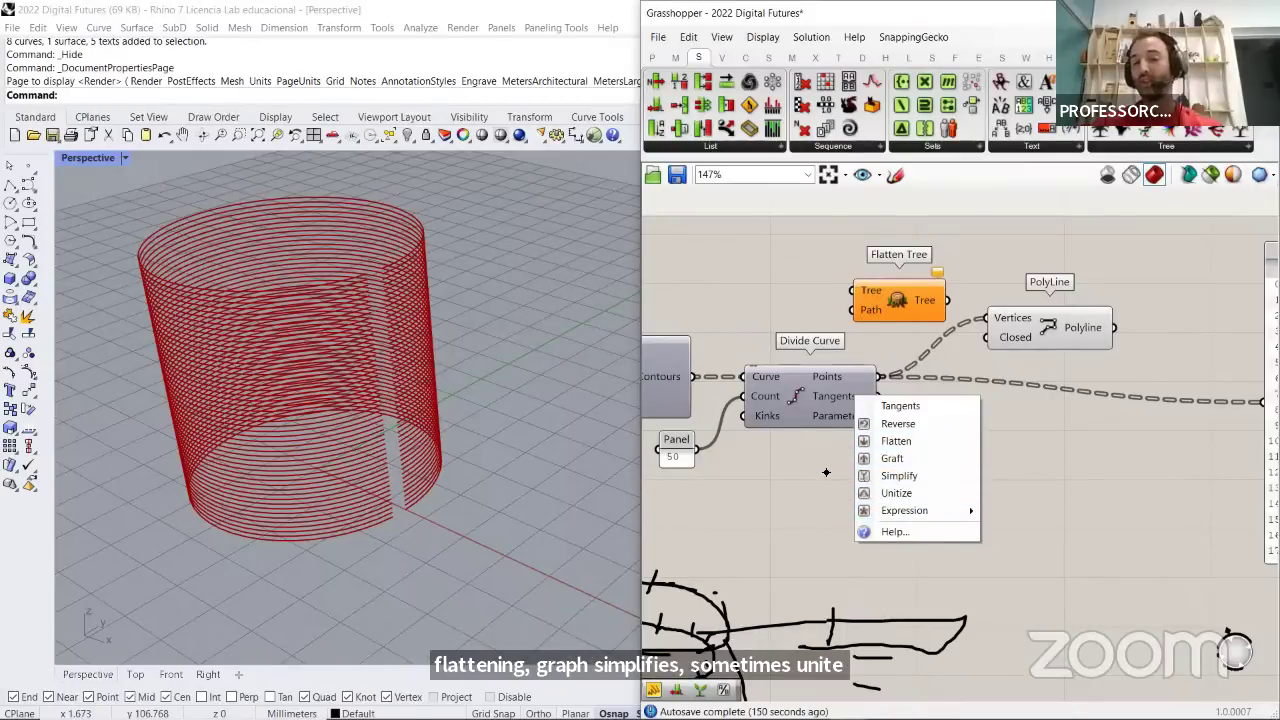
click(868, 405)
Connect Divide Curve's Points output to Flatten Tree's Tree input, and move the points panel closer to the components
drag(880, 377, 852, 291)
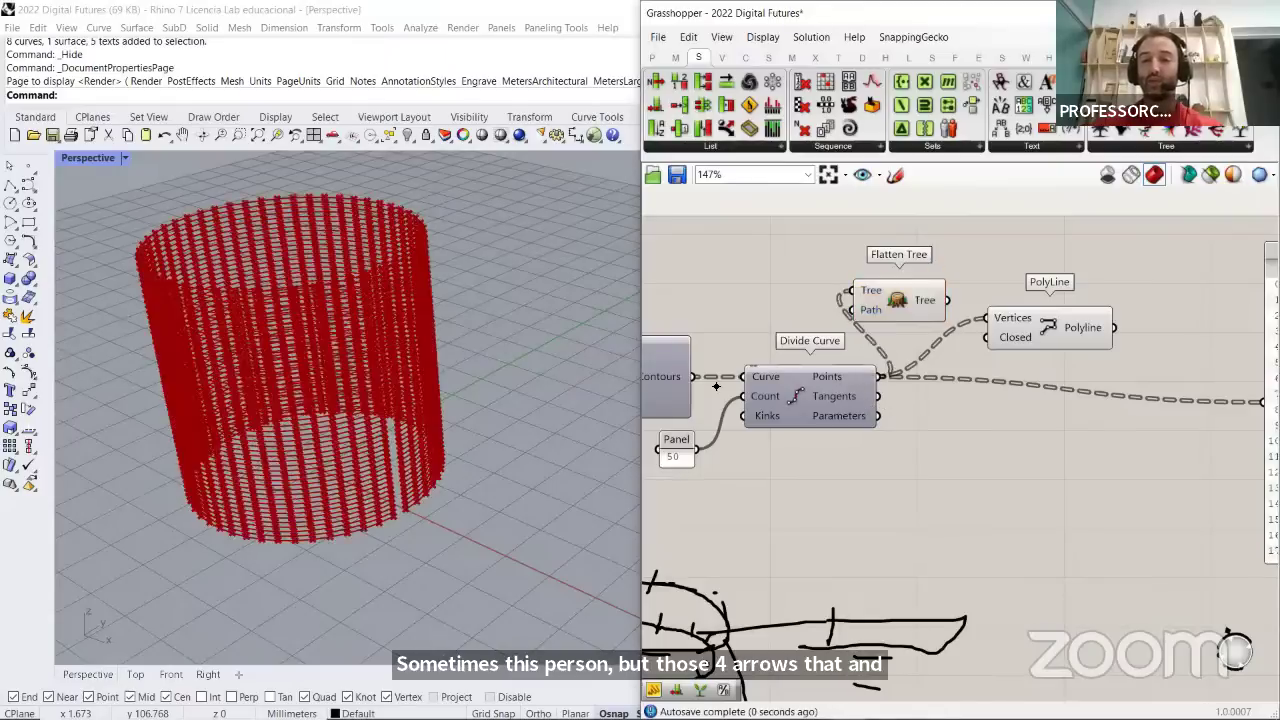
scroll(711, 381, down, 3)
click(1166, 405)
drag(1166, 405, 1082, 398)
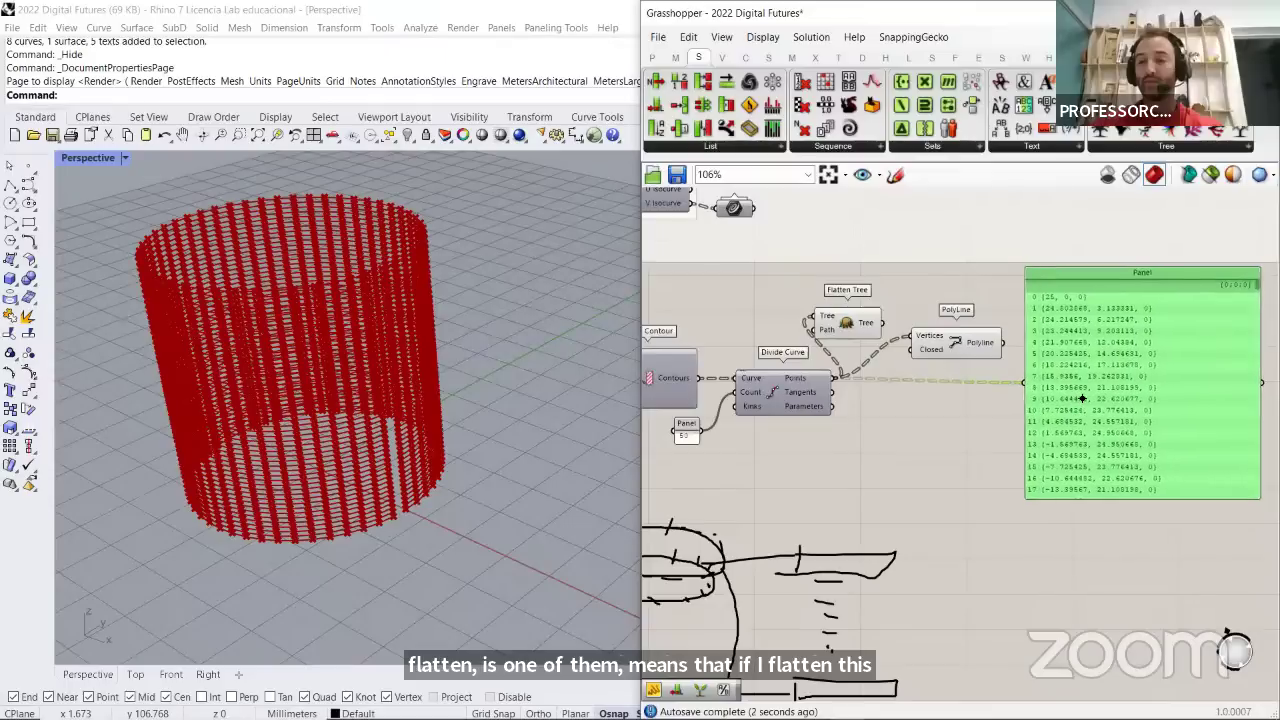
Add a Param Viewer below Divide Curve, feed it the Points output, and enlarge the viewer downward
click(652, 57)
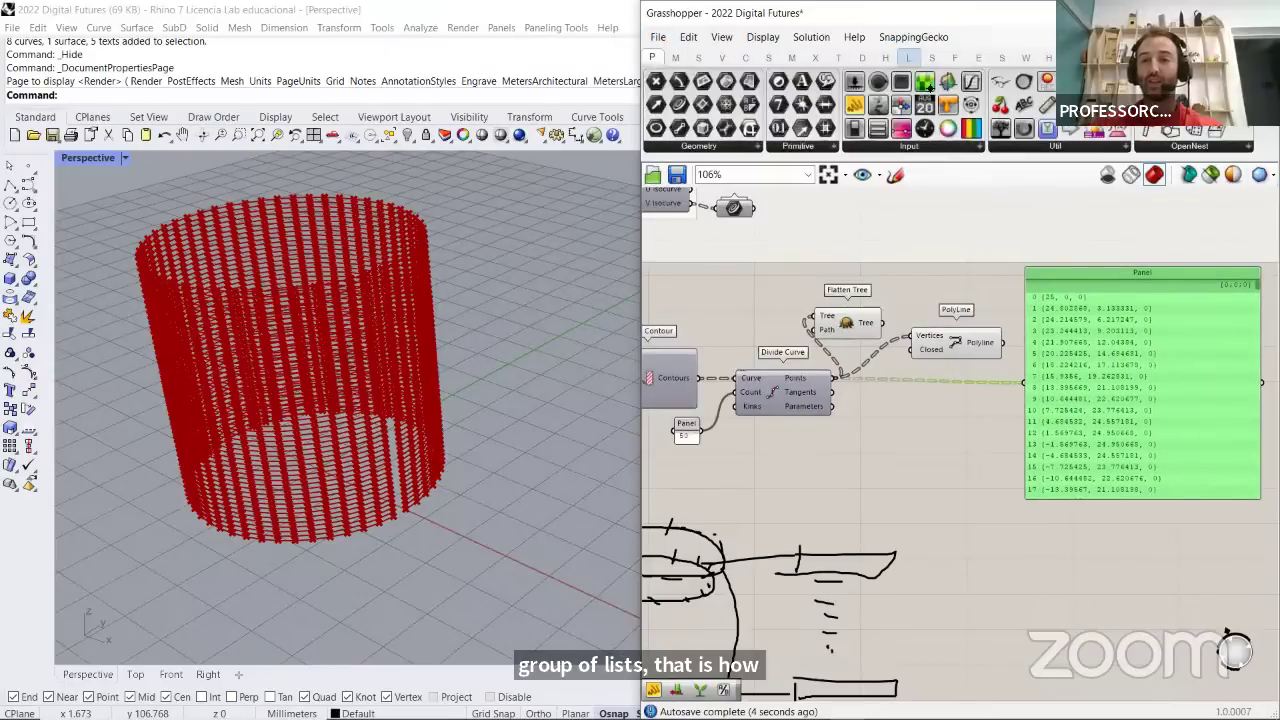
drag(1000, 128, 935, 440)
drag(834, 378, 872, 436)
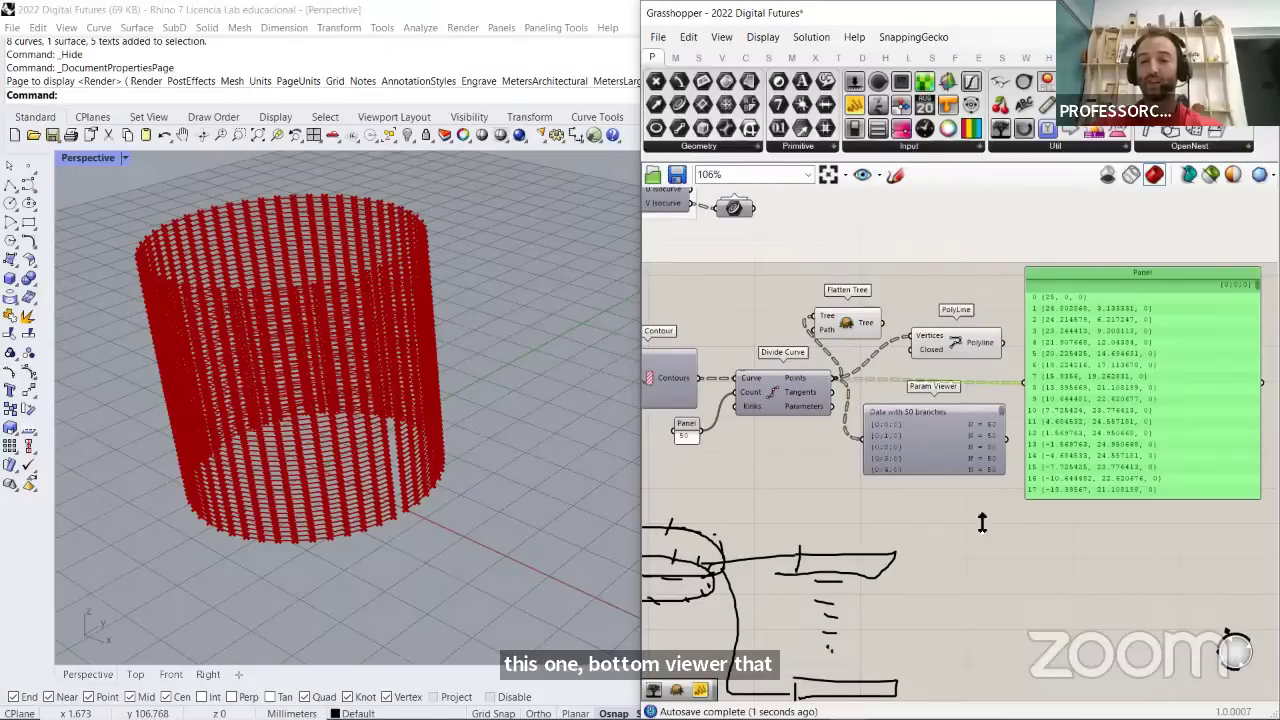
drag(982, 524, 981, 608)
Look through the Param Viewer's branch list, move the viewer slightly up, and switch it to the tree diagram display
scroll(885, 412, up, 2)
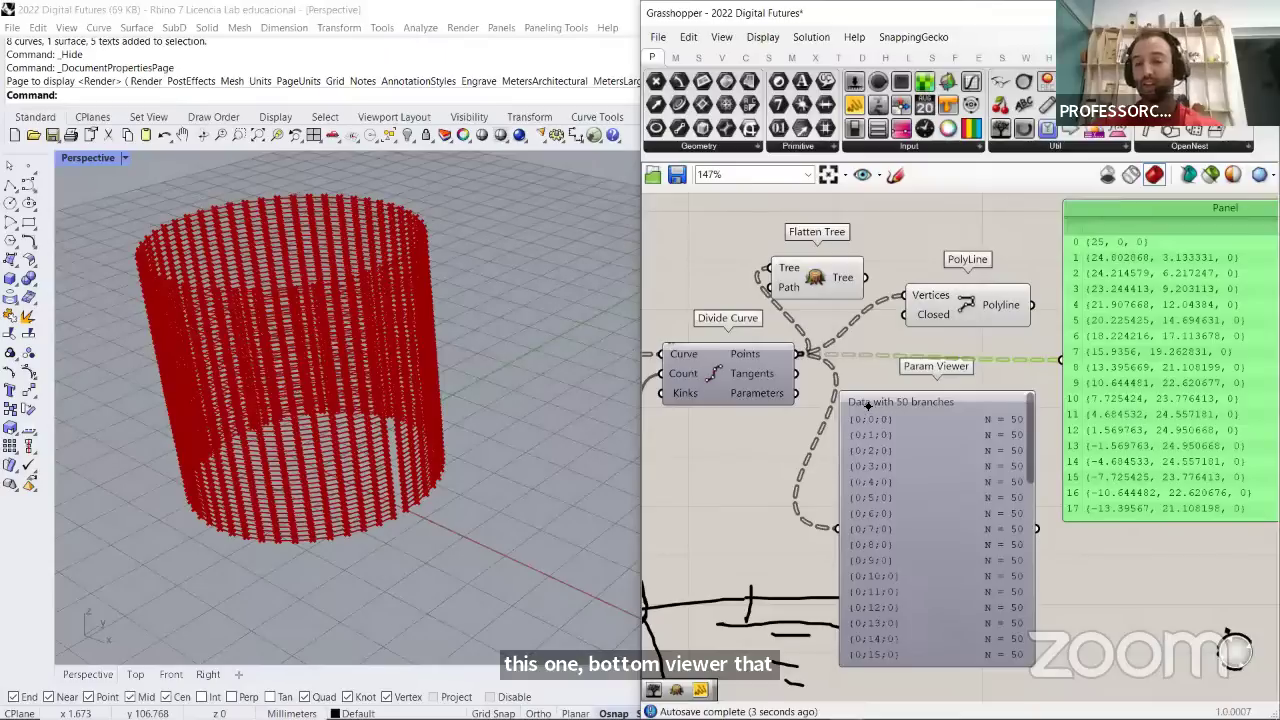
scroll(868, 404, up, 1)
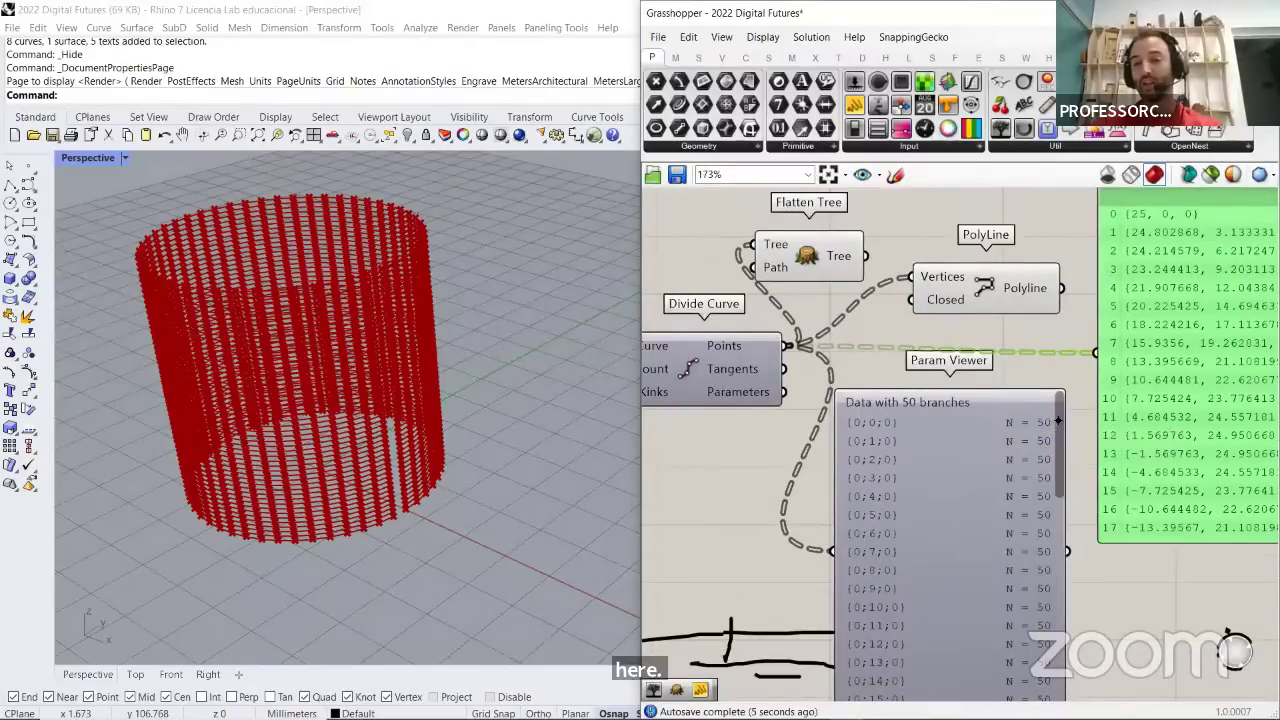
drag(1057, 421, 1057, 614)
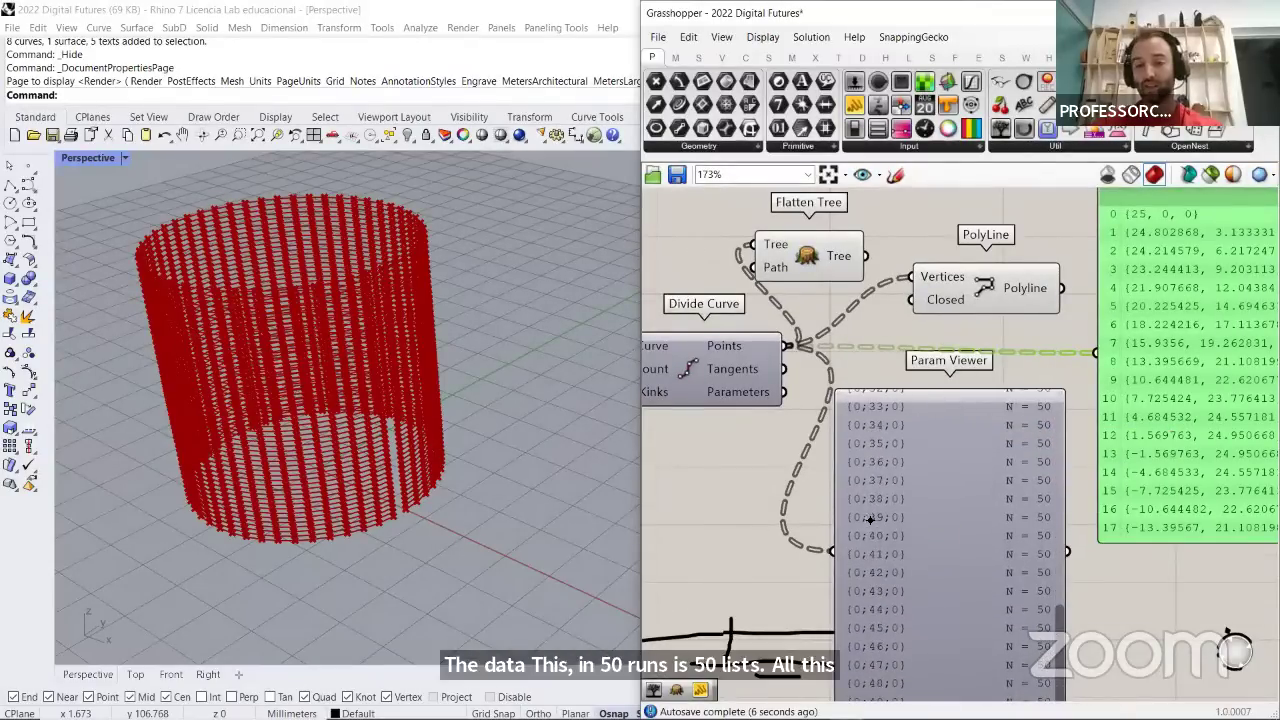
drag(866, 540, 859, 470)
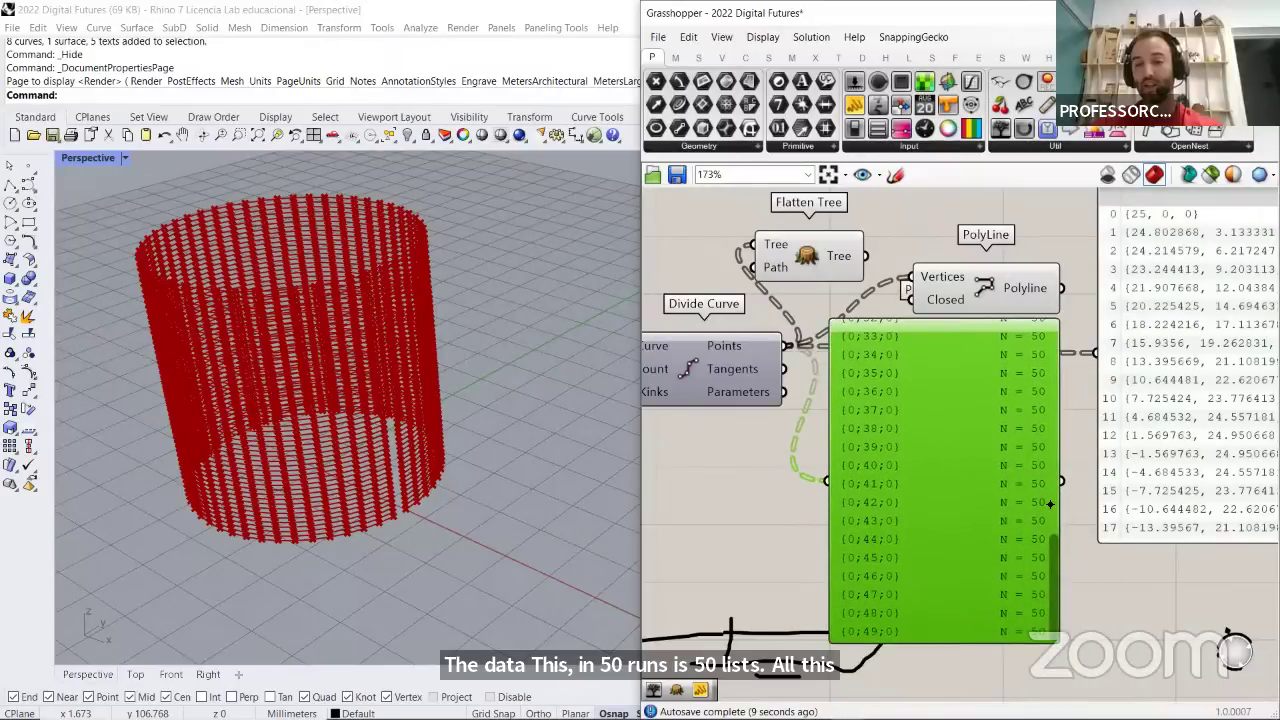
drag(1058, 551, 1068, 262)
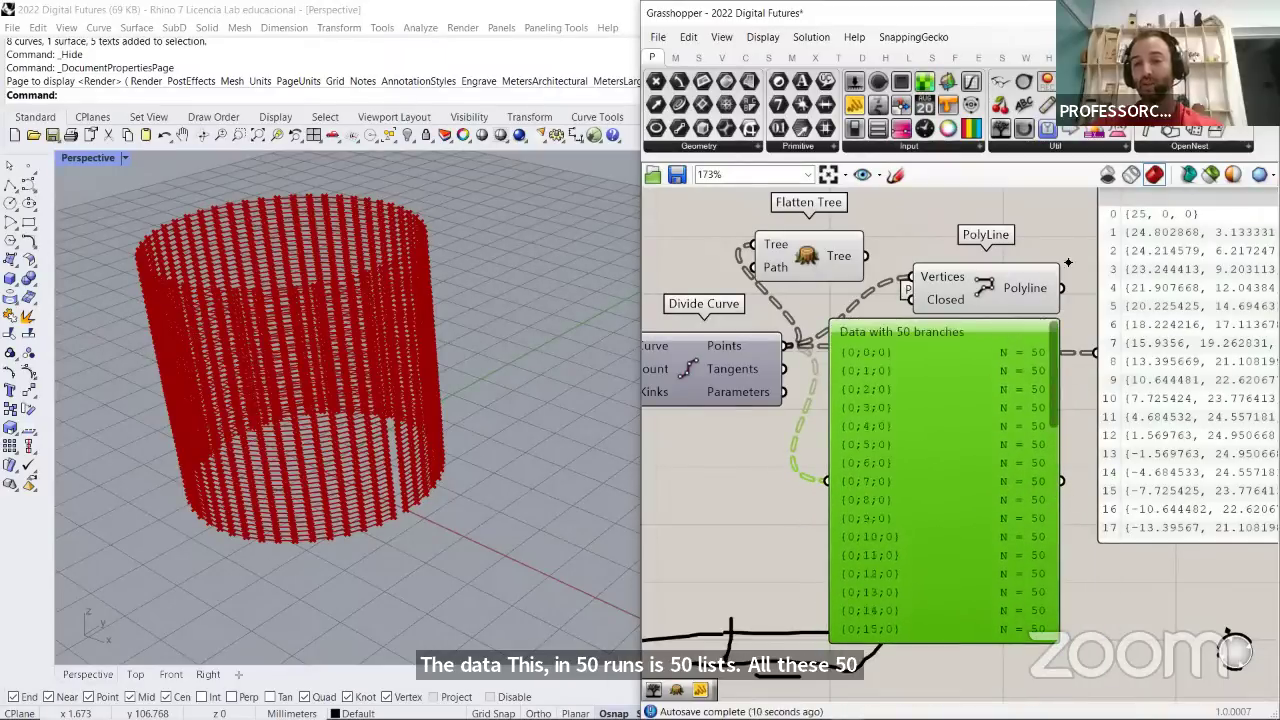
double_click(934, 440)
click(1086, 606)
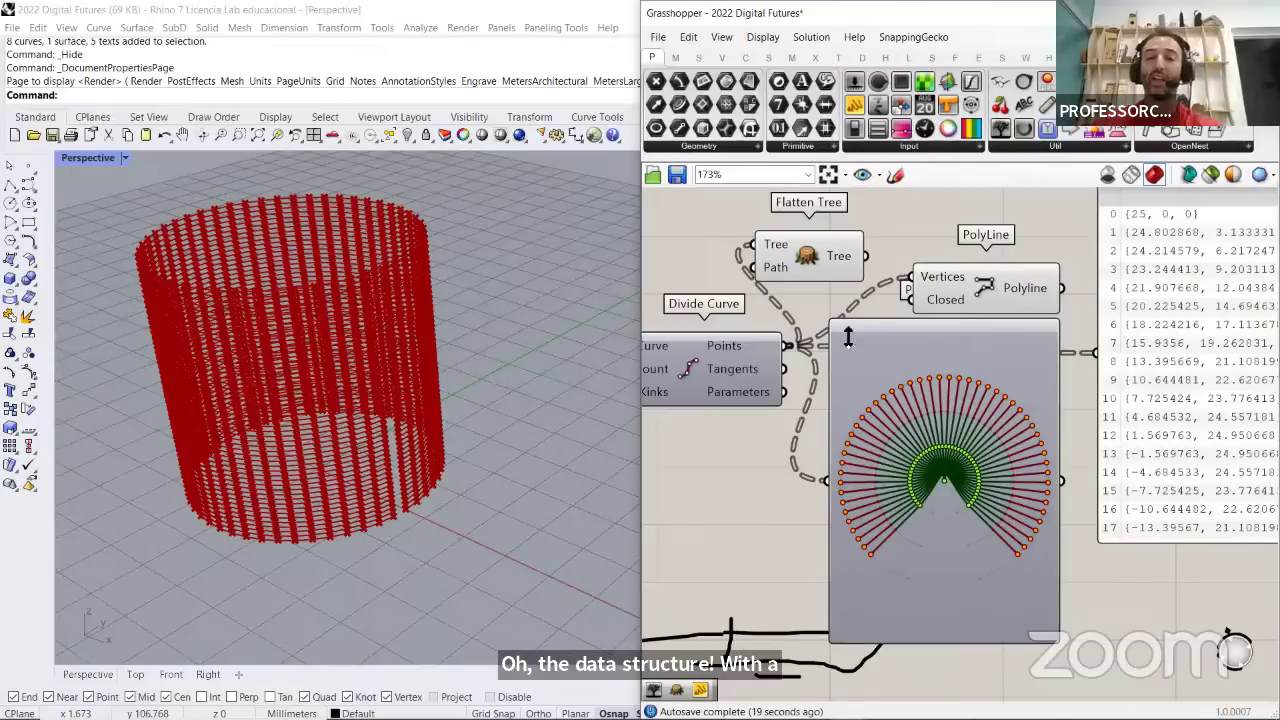
Feed the Param Viewer from Flatten Tree's Tree output, and move the viewer down away from PolyLine
click(818, 262)
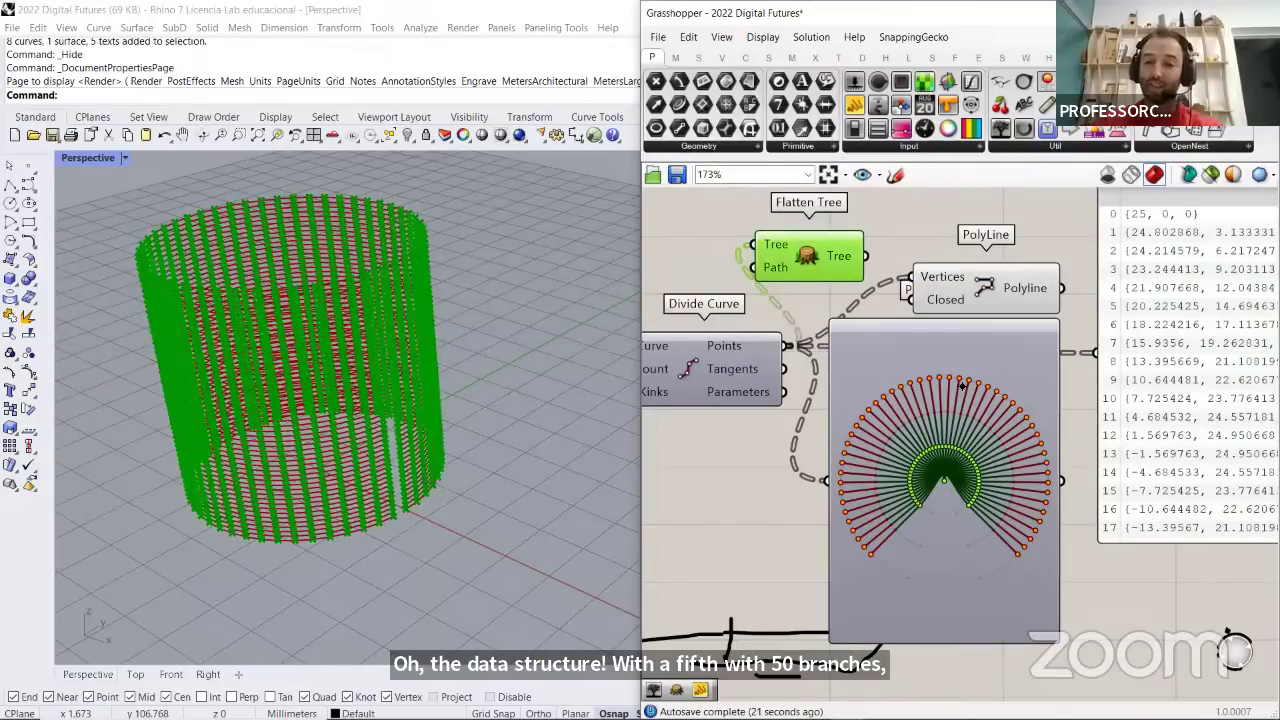
mouse_move(866, 256)
mouse_down()
mouse_move(898, 296)
mouse_move(775, 362)
mouse_move(830, 482)
mouse_up()
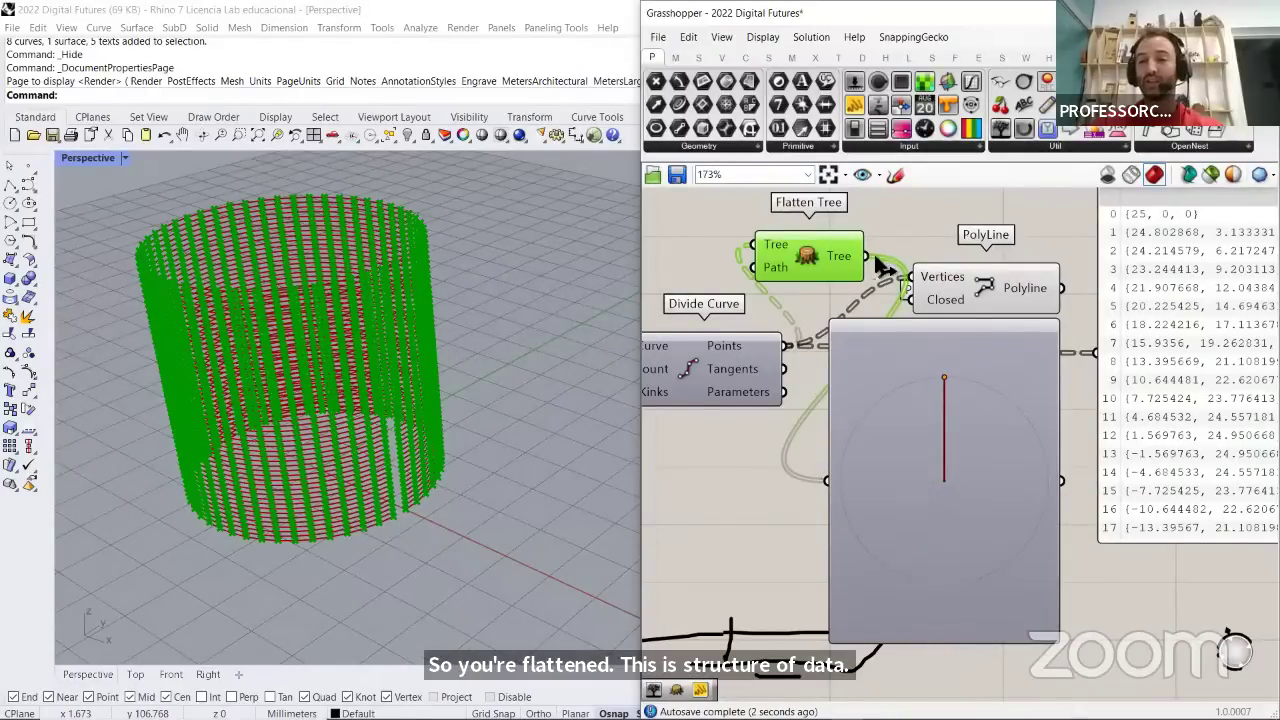
drag(916, 422, 1048, 589)
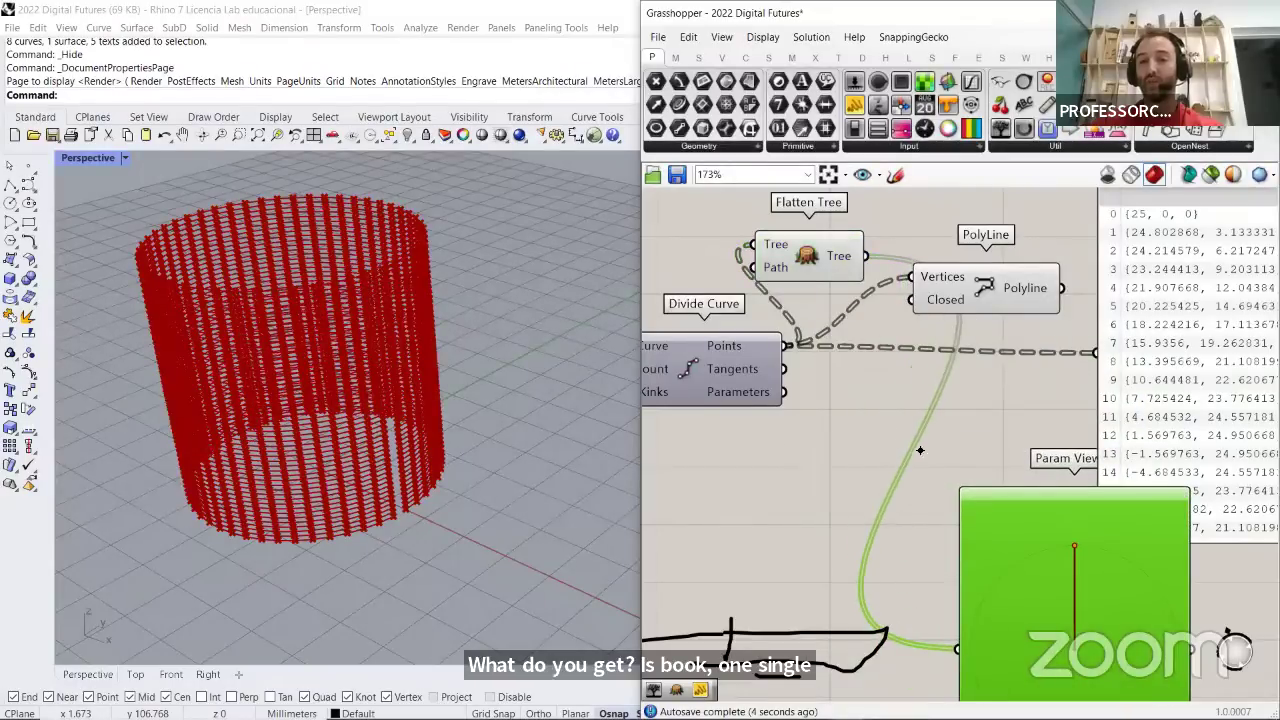
Connect Flatten Tree's Tree output to the points panel in place of Divide Curve's Points, and examine the panel's list
shift+drag(865, 256, 1096, 352)
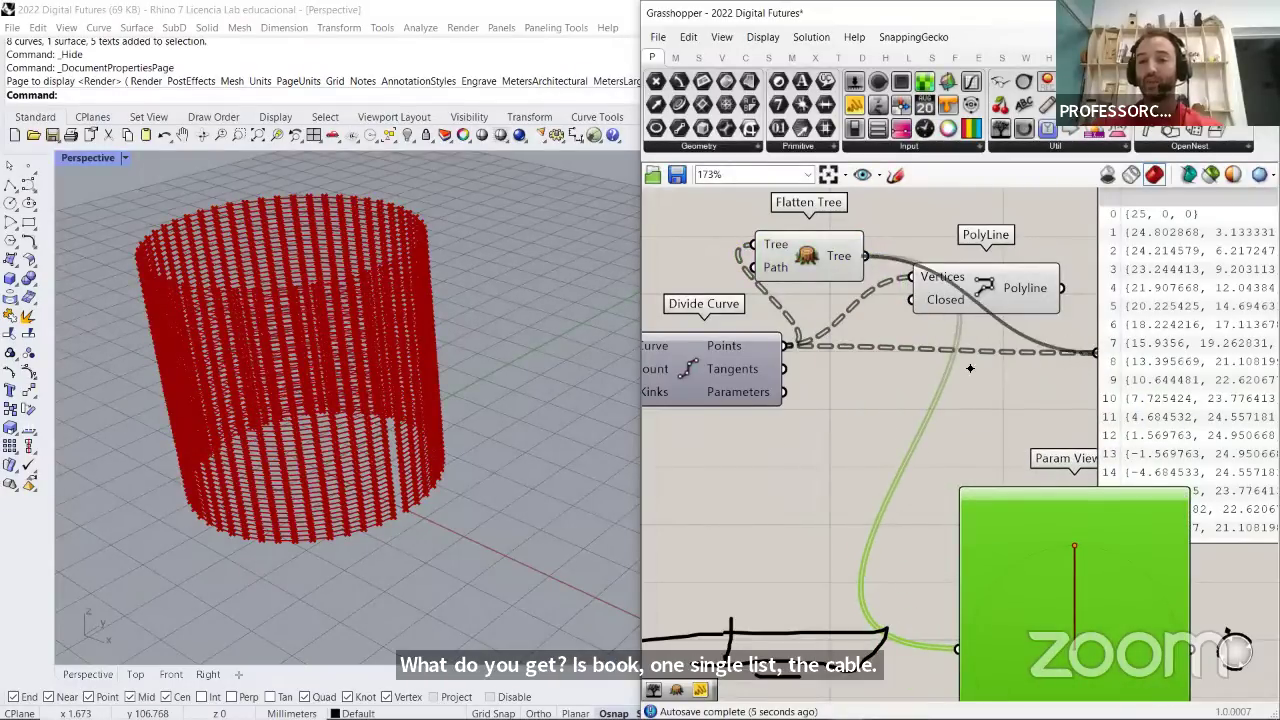
scroll(916, 368, down, 3)
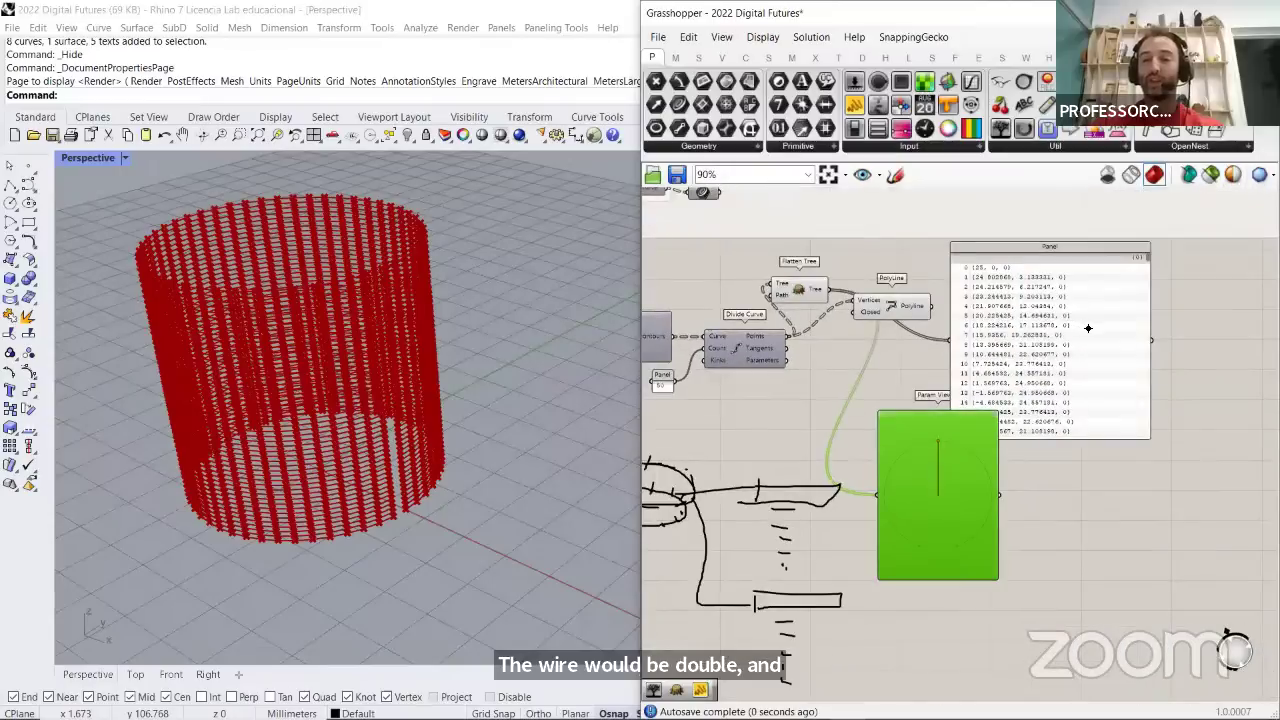
scroll(1166, 256, up, 1)
drag(1174, 237, 1179, 206)
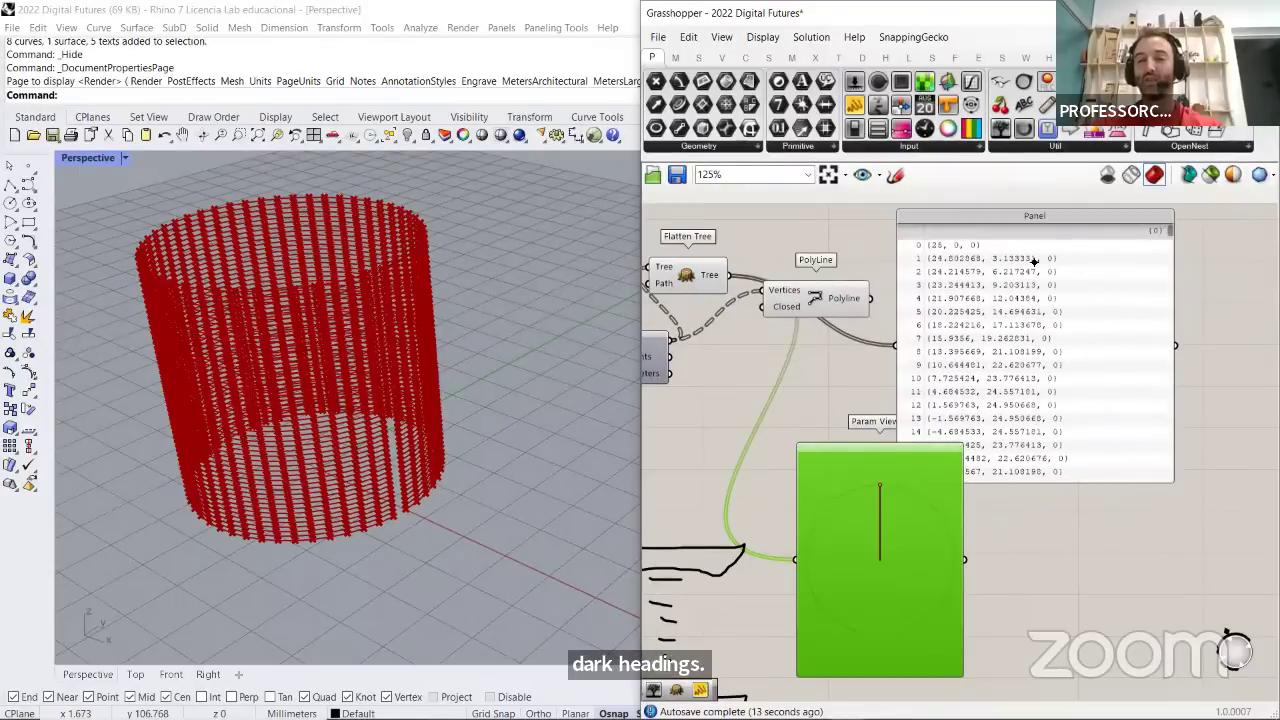
Reposition PolyLine, Flatten Tree and the points panel slightly, and feed PolyLine's Vertices input from Flatten Tree's Tree output
right_drag(884, 325, 1026, 352)
click(997, 345)
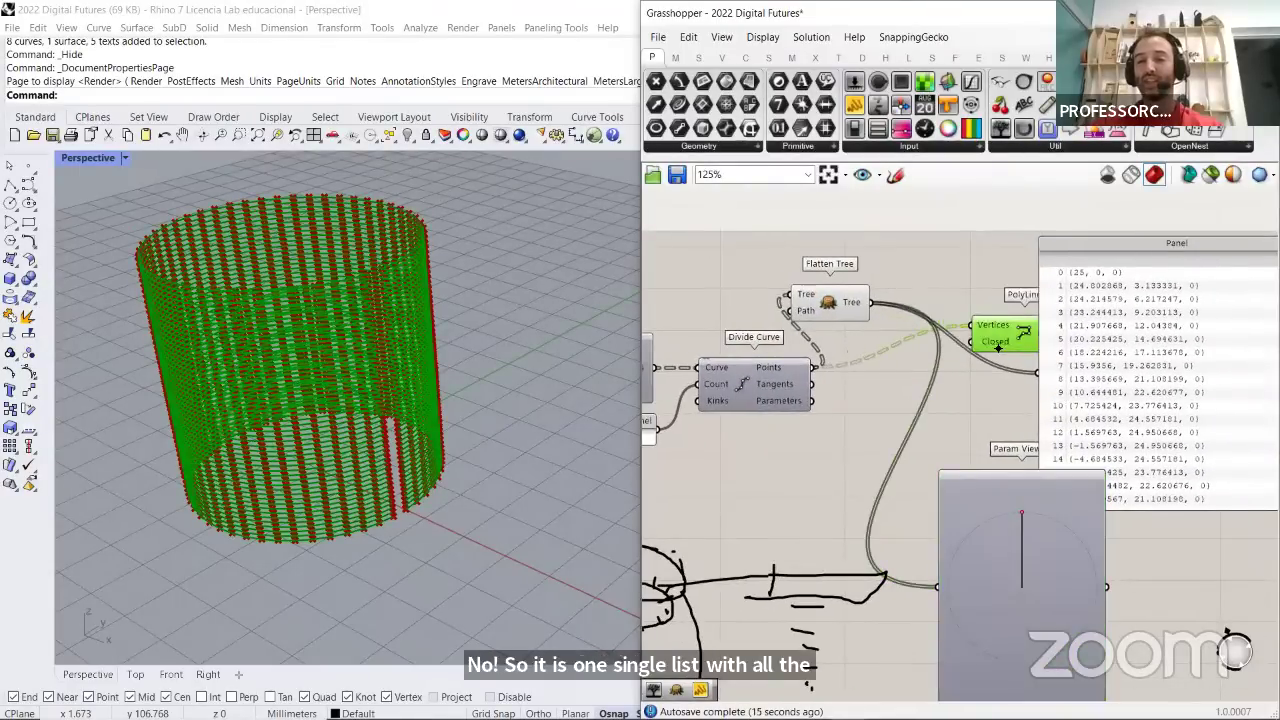
drag(1022, 334, 987, 365)
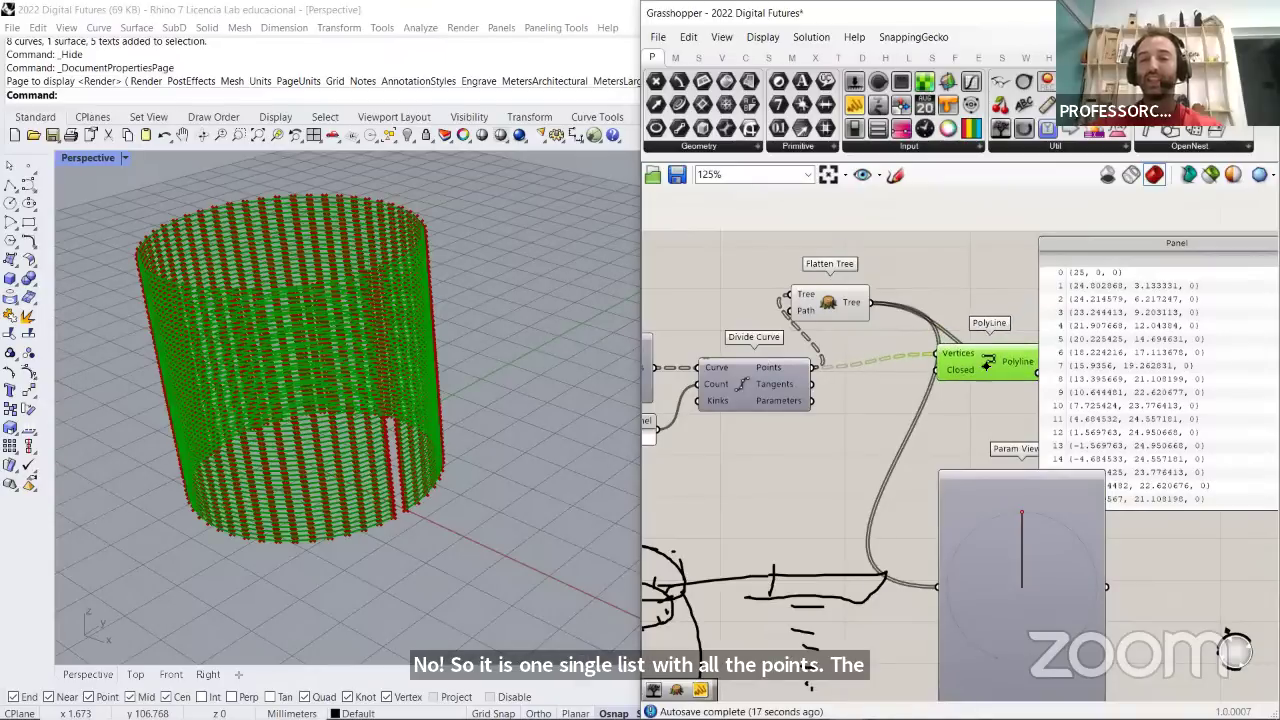
drag(830, 303, 940, 353)
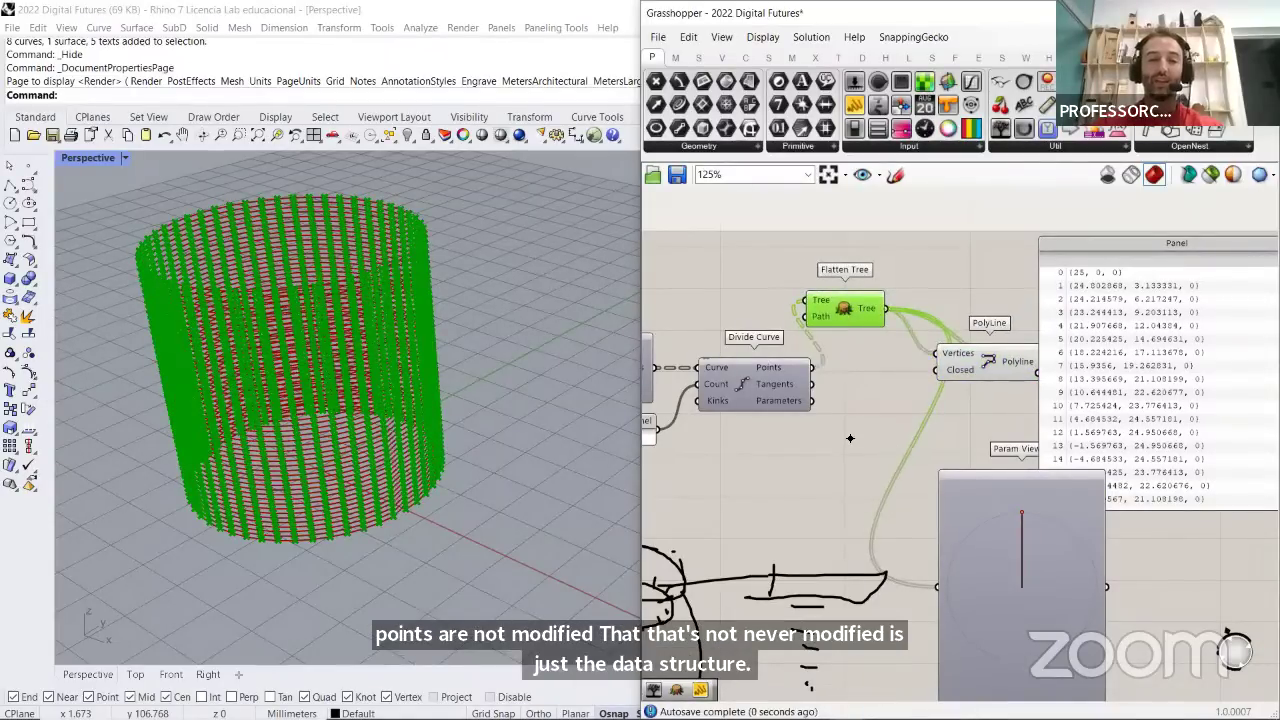
drag(1092, 425, 1088, 411)
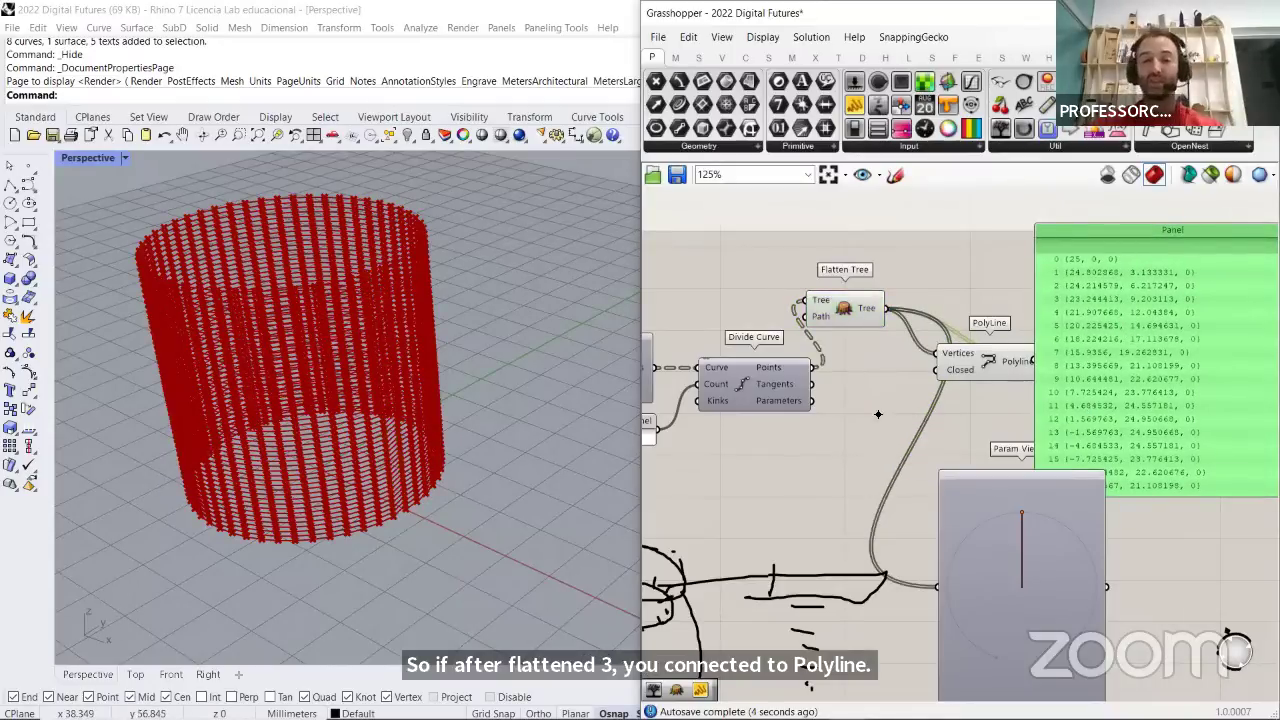
Move the PolyLine component level with Flatten Tree and examine where its path climbs from layer to layer in the Rhino viewport
drag(968, 358, 968, 300)
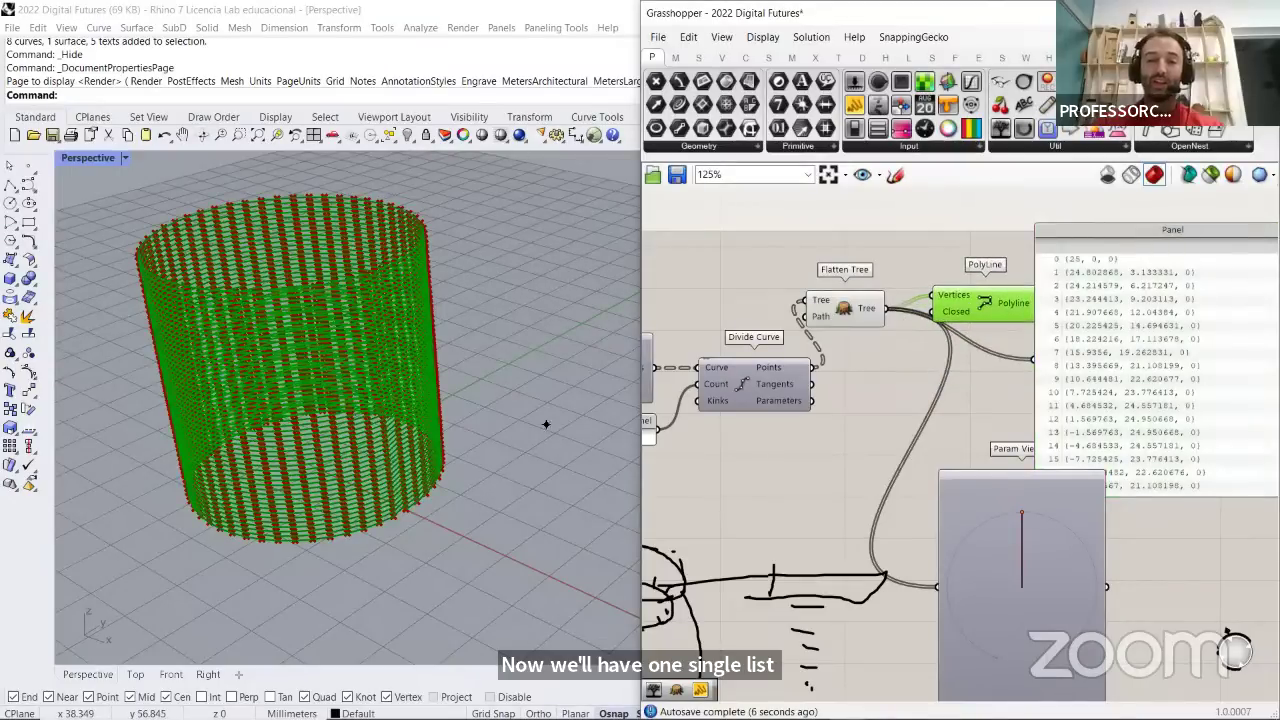
right_drag(434, 480, 294, 450)
scroll(305, 453, up, 3)
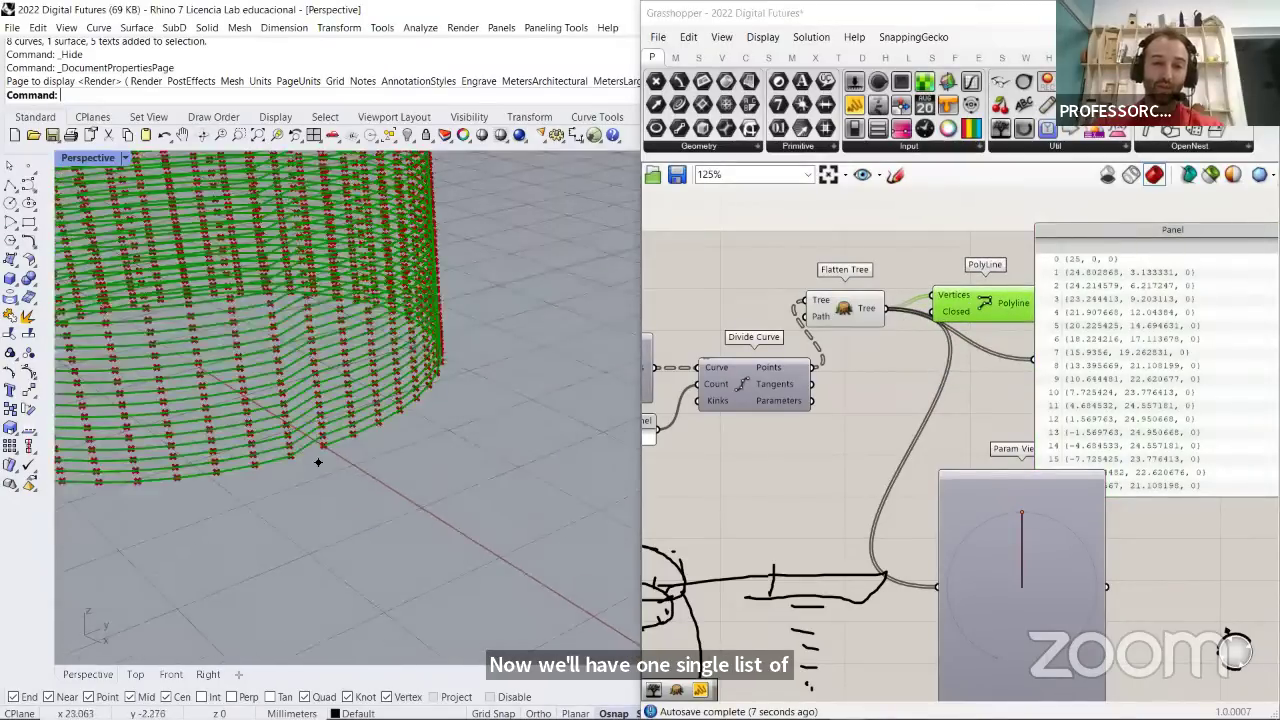
scroll(341, 468, up, 3)
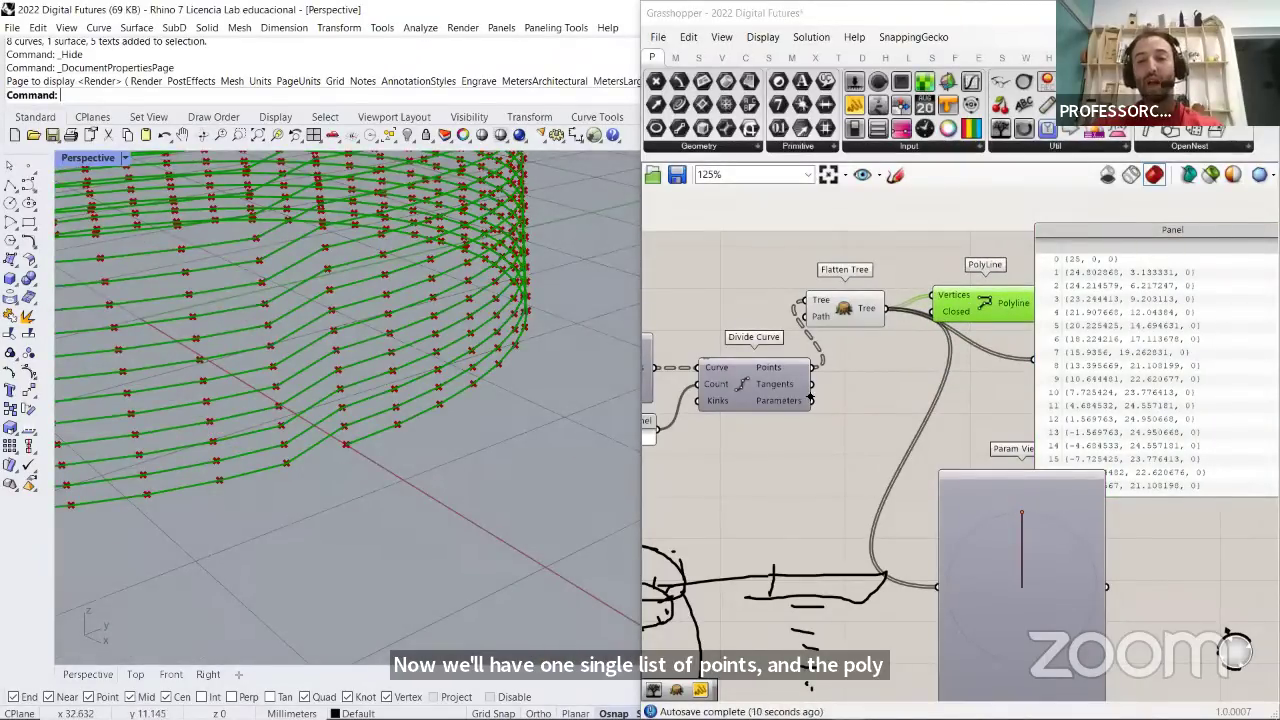
click(862, 376)
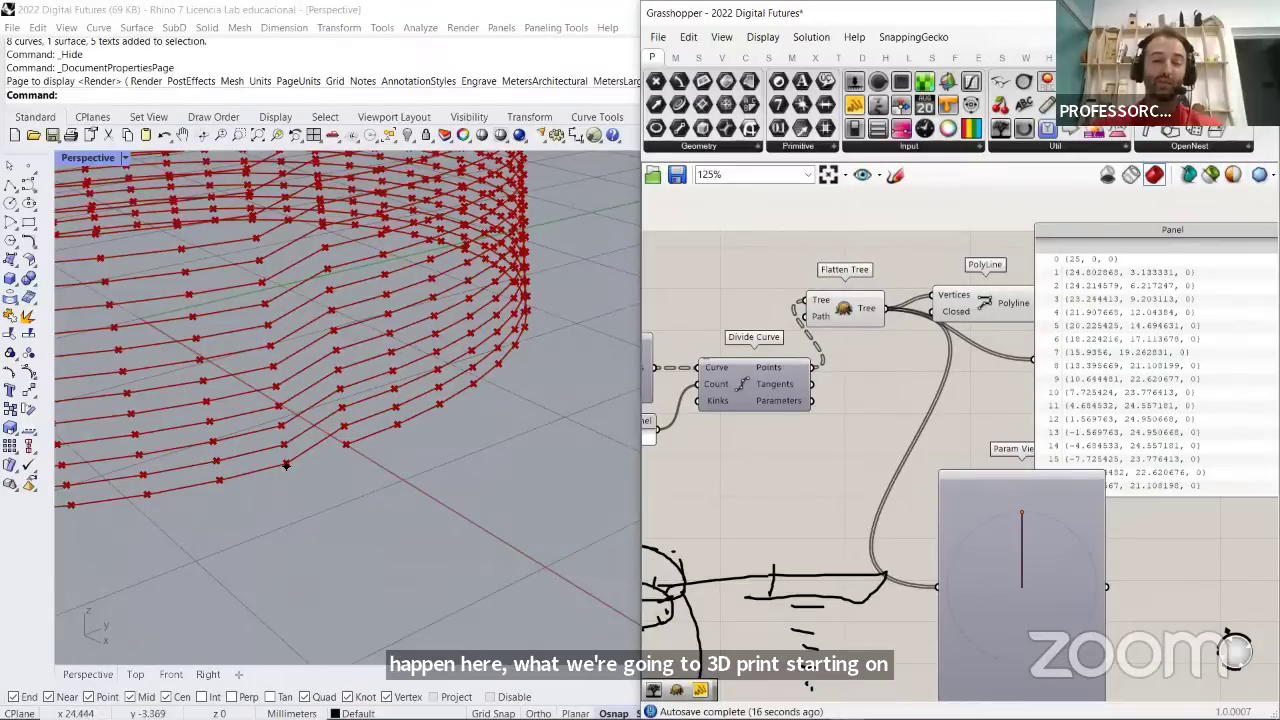
click(283, 463)
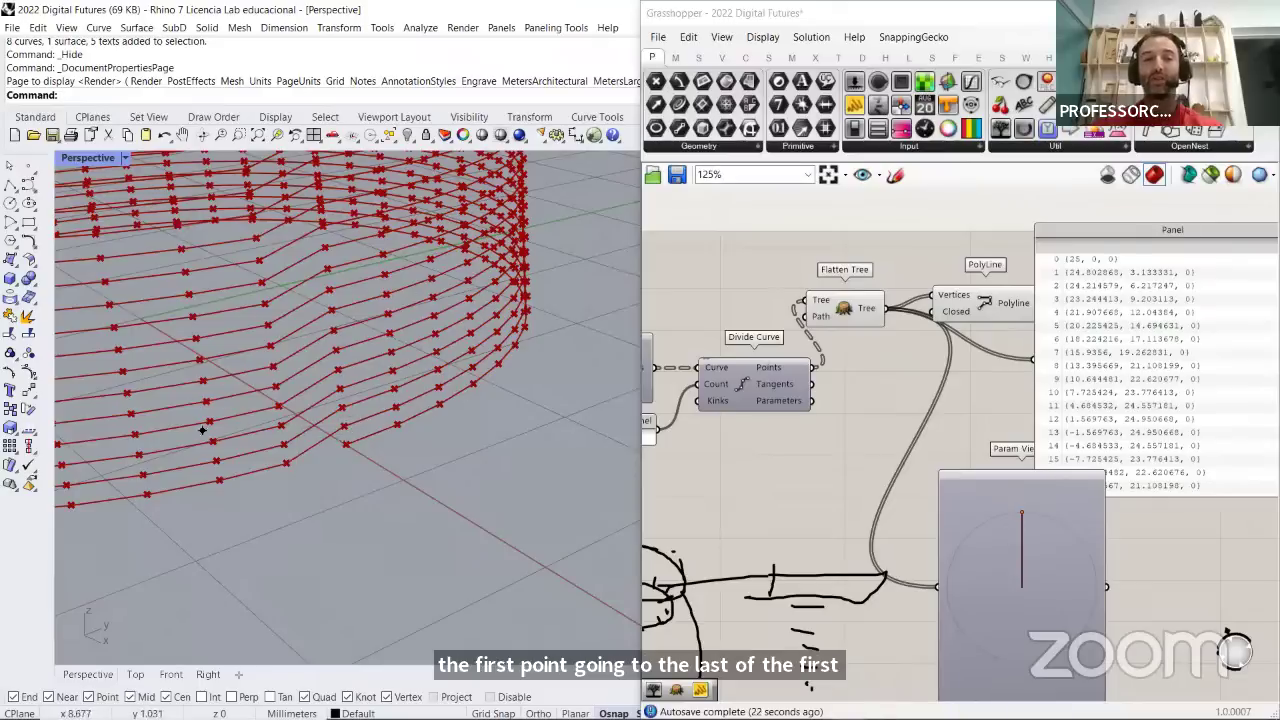
scroll(430, 488, down, 5)
right_drag(384, 477, 312, 521)
scroll(312, 521, up, 5)
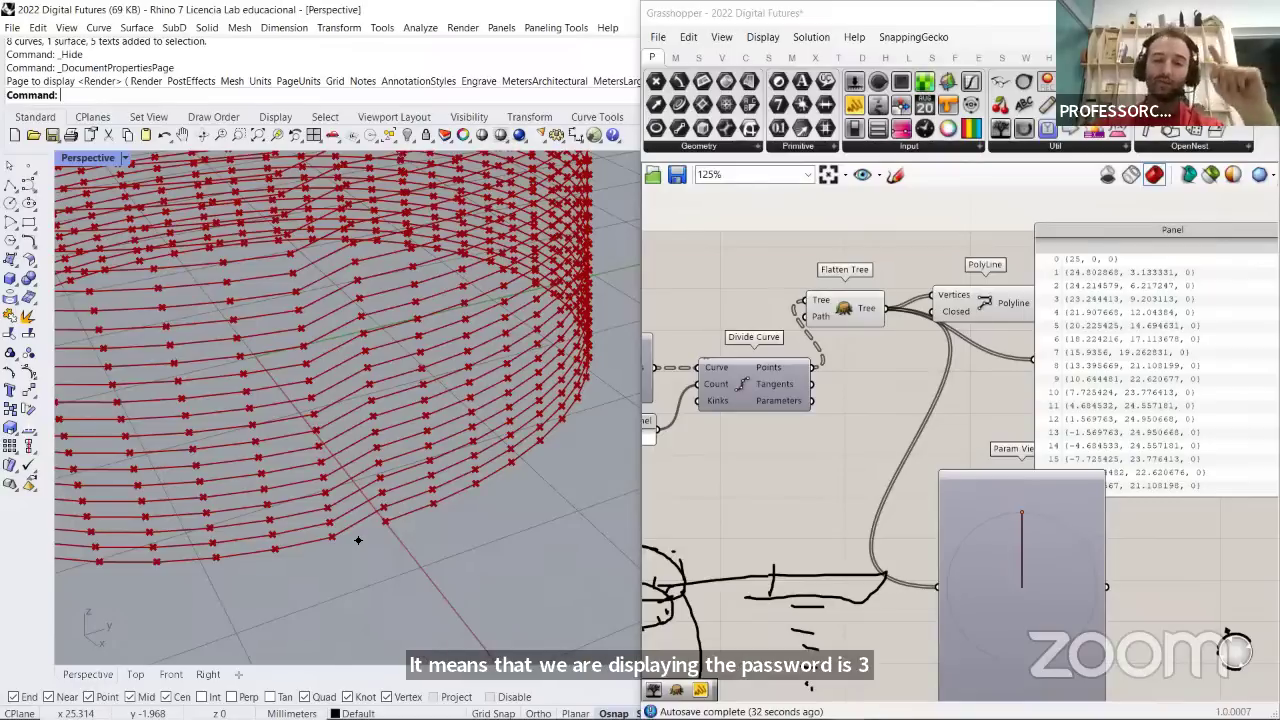
scroll(1145, 392, down, 1)
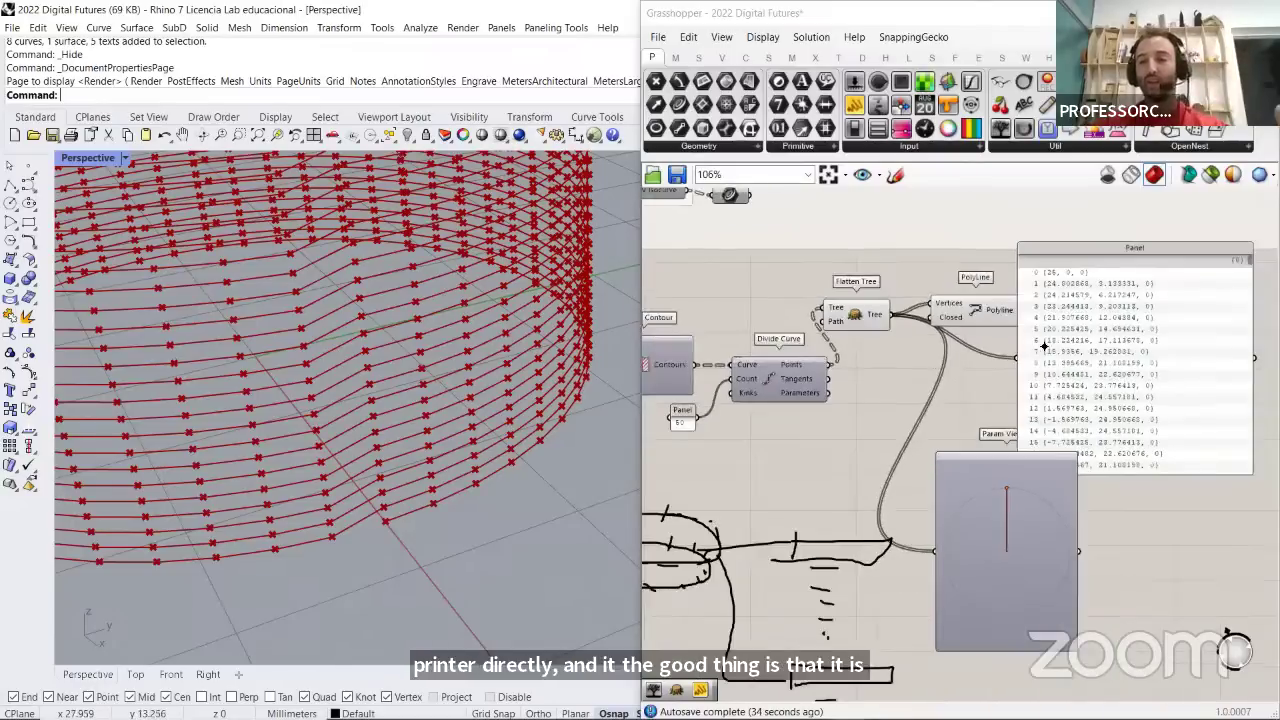
Move the panel clear of the PolyLine component and feed it with the Polyline output
click(1145, 392)
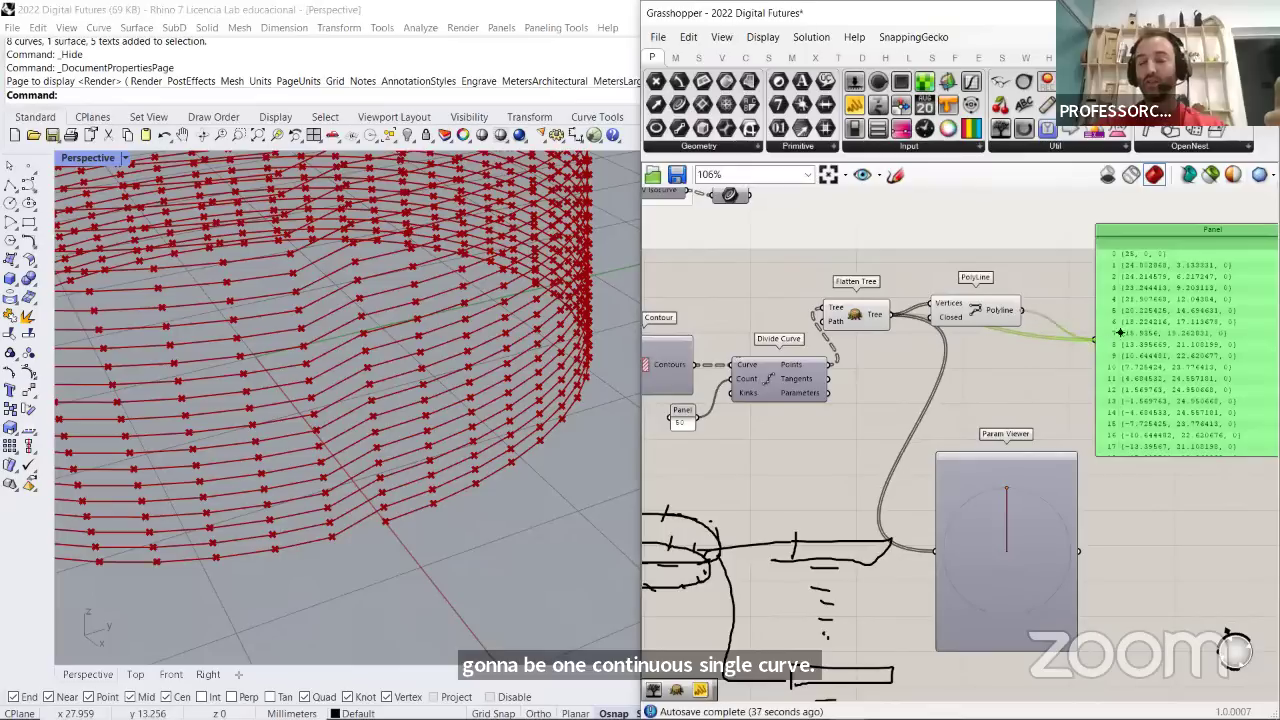
drag(1120, 333, 1172, 255)
click(1056, 292)
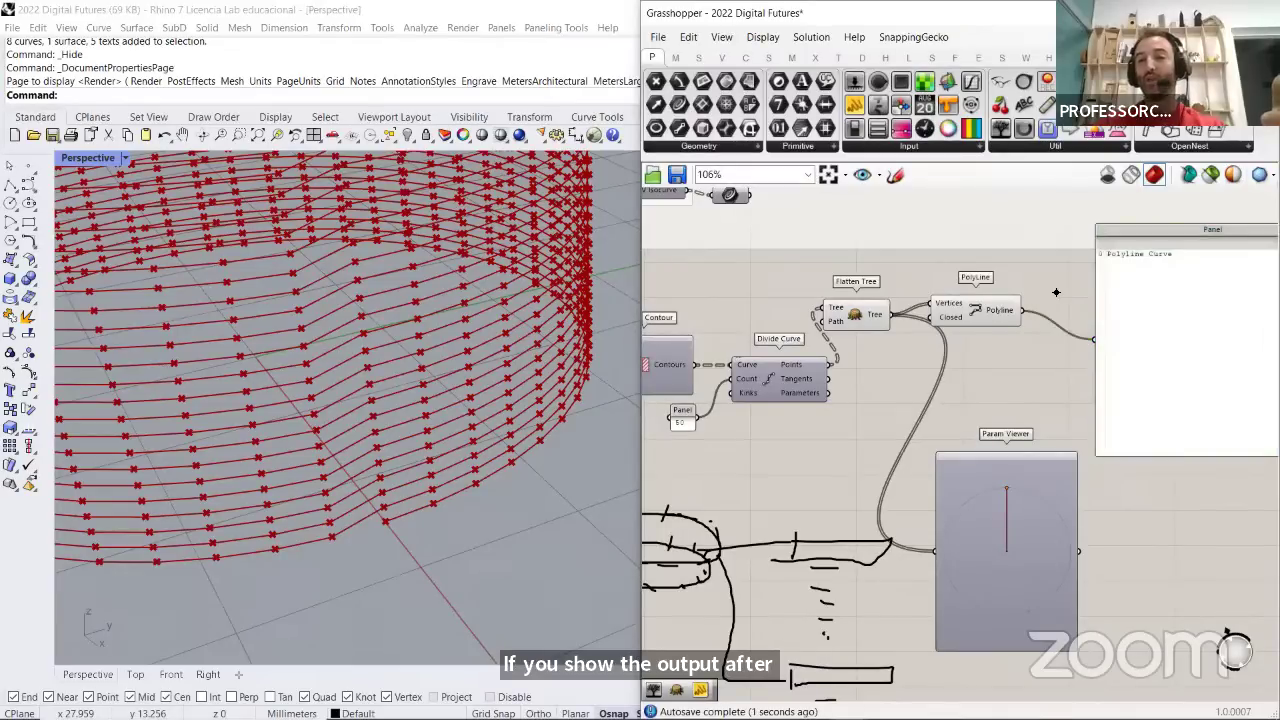
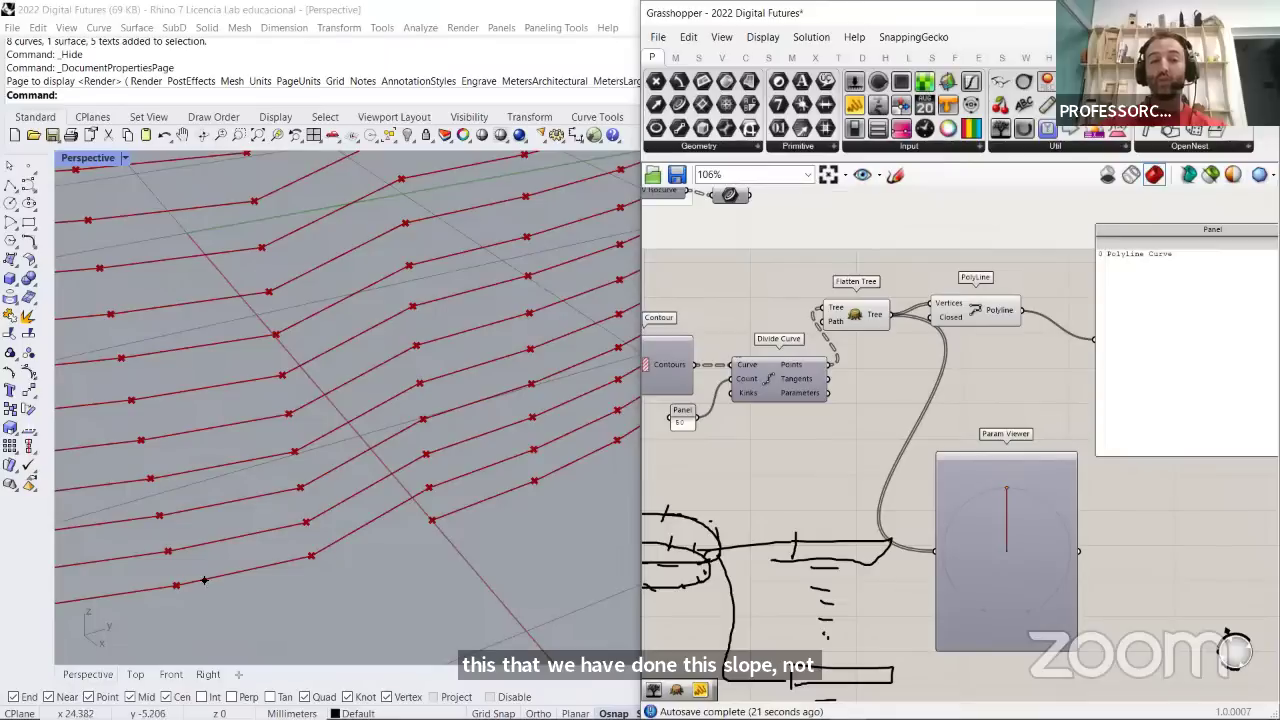
Place Flatten Tree in line with Divide Curve, with the PolyLine component above and beyond it
scroll(283, 583, down, 5)
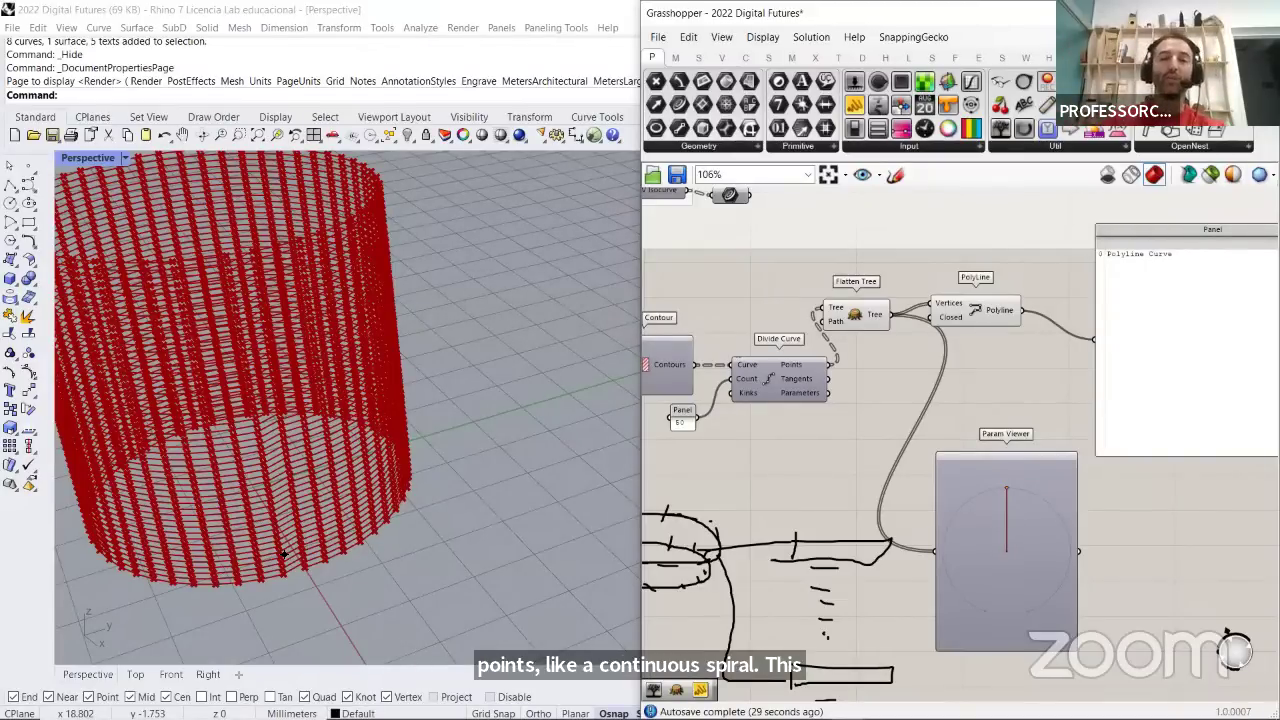
right_drag(362, 514, 437, 600)
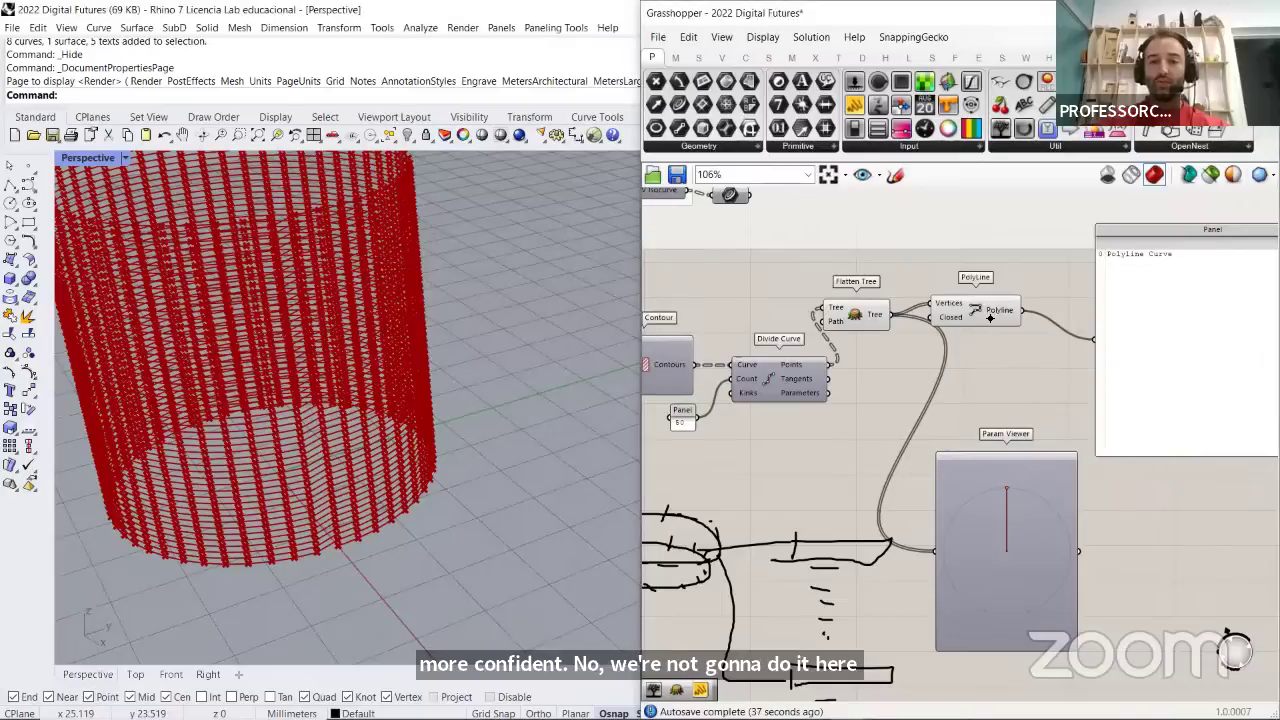
drag(985, 312, 880, 376)
click(778, 377)
click(889, 386)
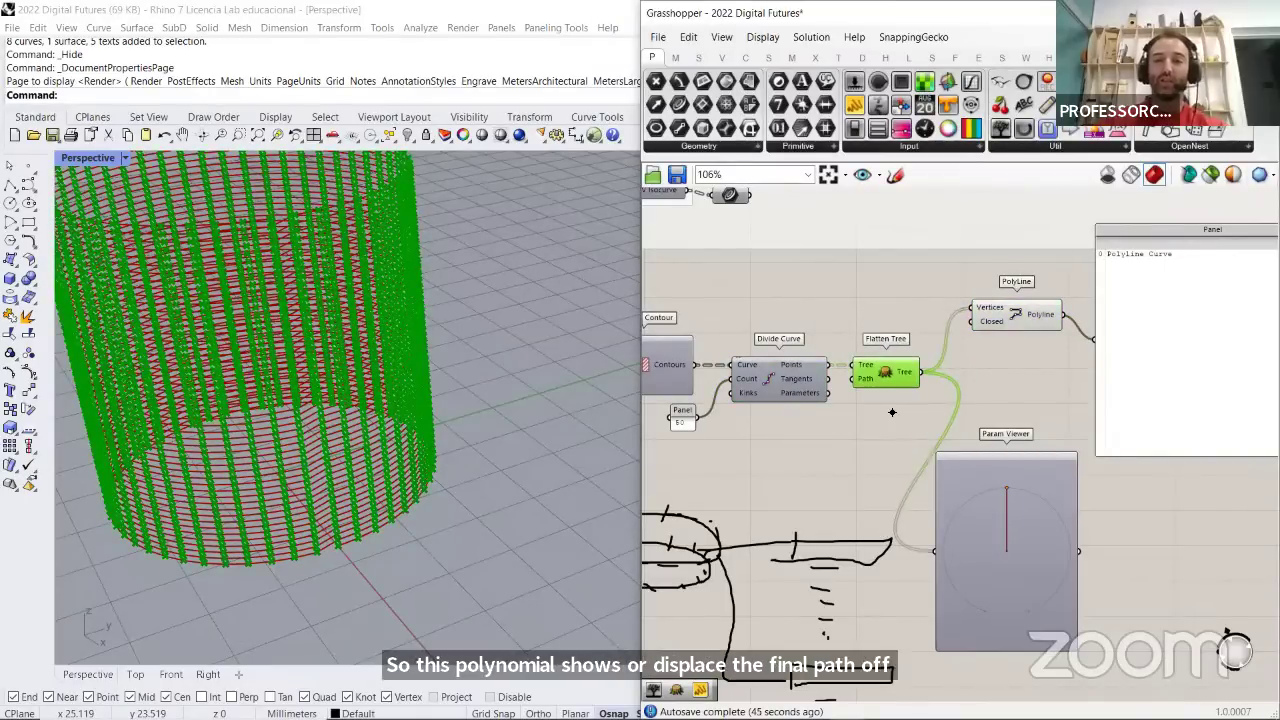
mouse_move(892, 411)
right_down()
mouse_move(860, 418)
mouse_move(871, 426)
right_up()
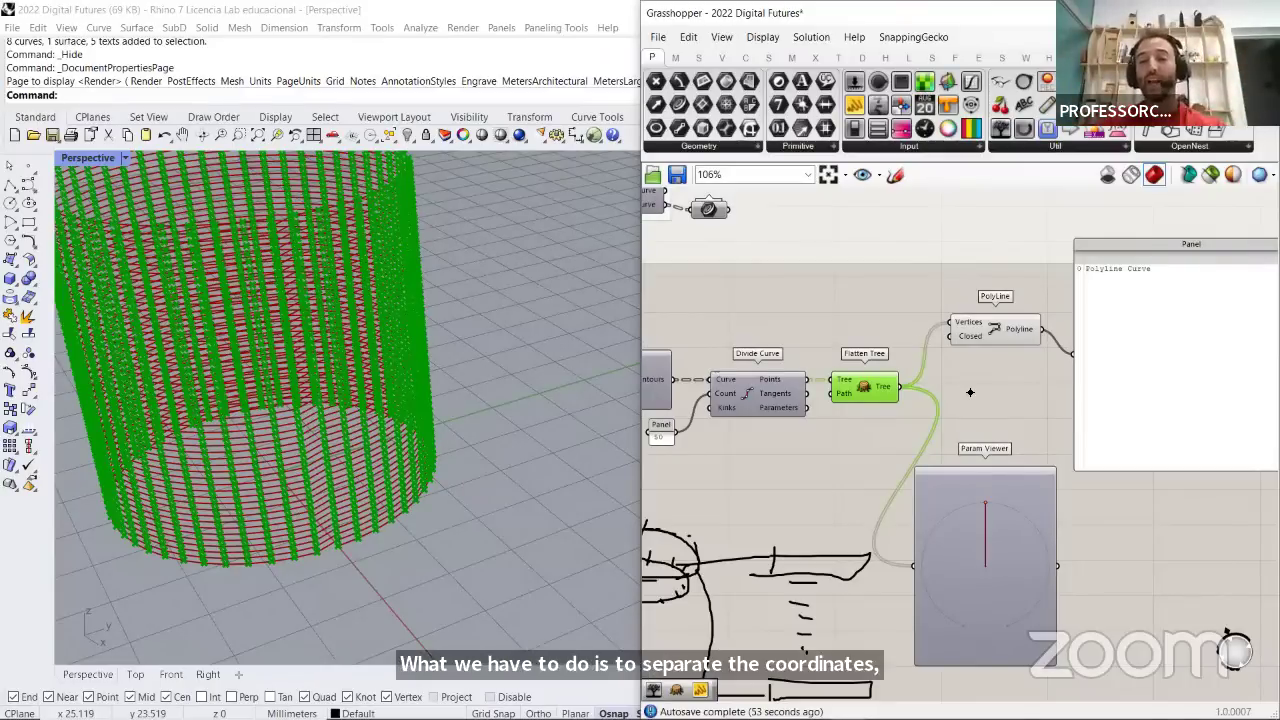
Delete the Param Viewer and the output panel, and move the PolyLine component closer to Flatten Tree
click(1038, 536)
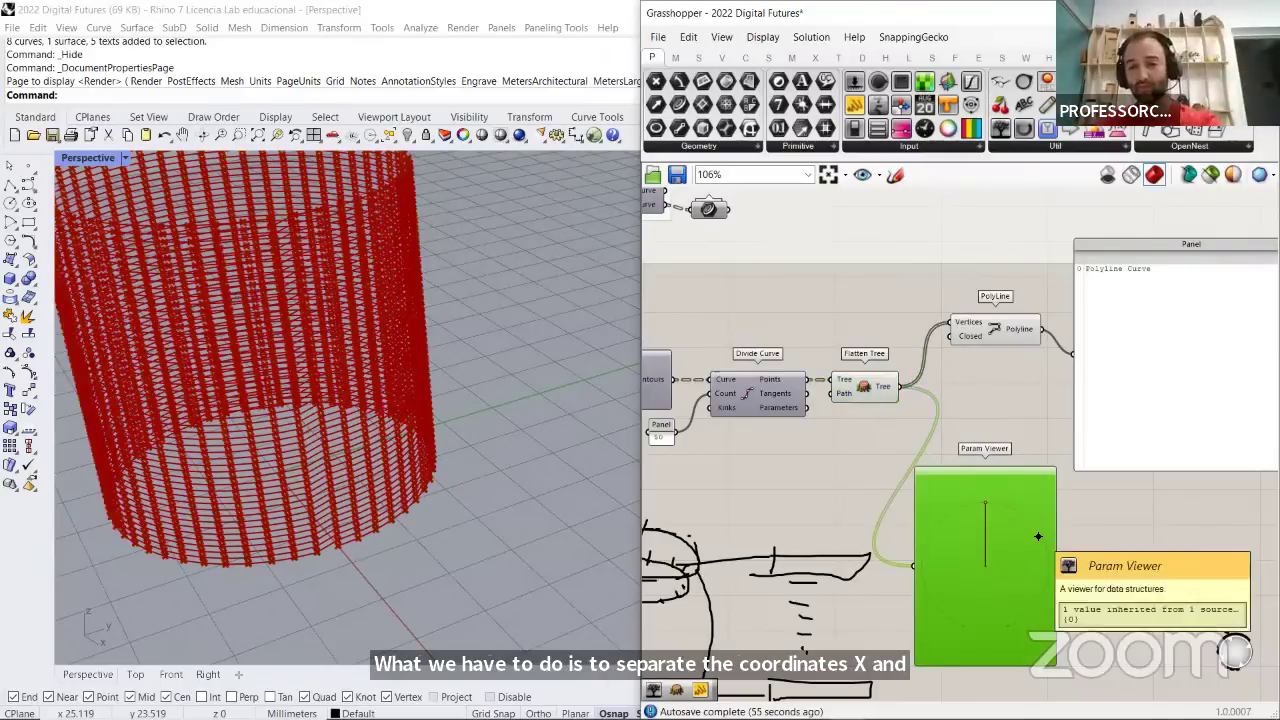
key(Delete)
click(1160, 374)
key(Delete)
scroll(1006, 378, down, 1)
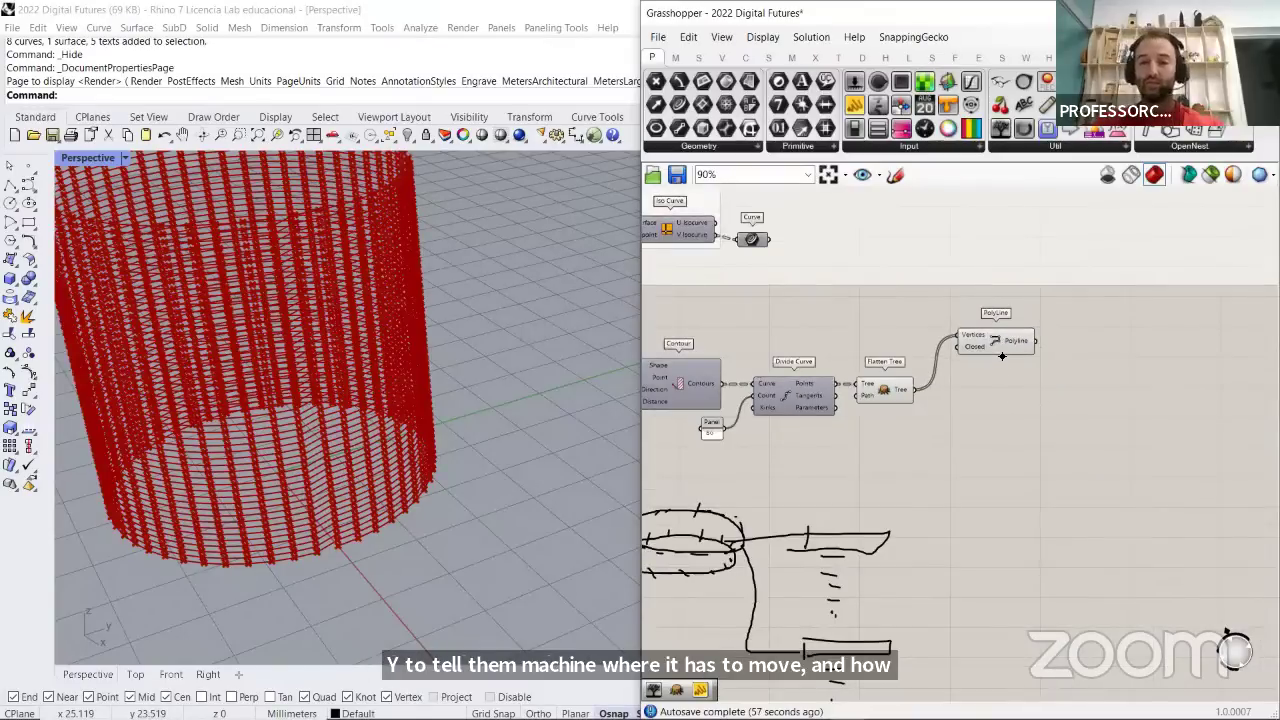
mouse_move(1000, 342)
mouse_down()
mouse_move(990, 397)
mouse_move(976, 342)
mouse_up()
right_click(1006, 354)
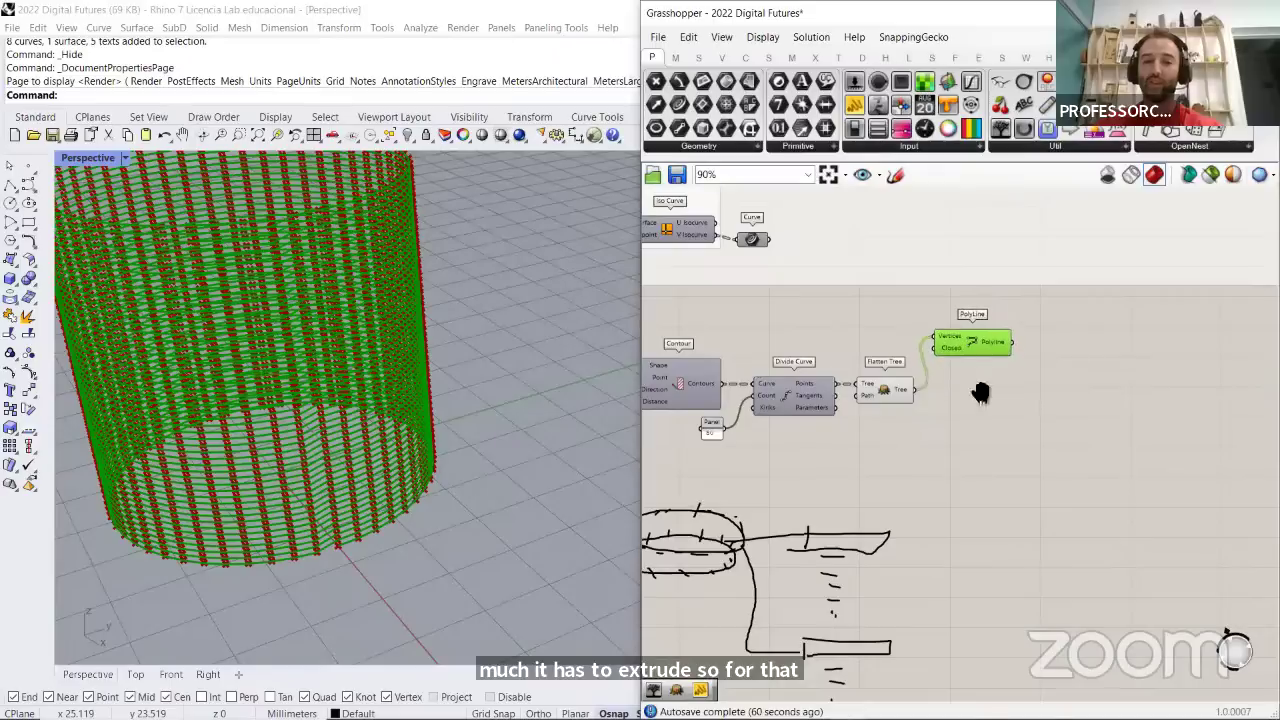
Examine the finished reference definition, from the Deconstruct component through the text panels to Concatenate
right_drag(980, 393, 1054, 406)
scroll(1040, 388, up, 2)
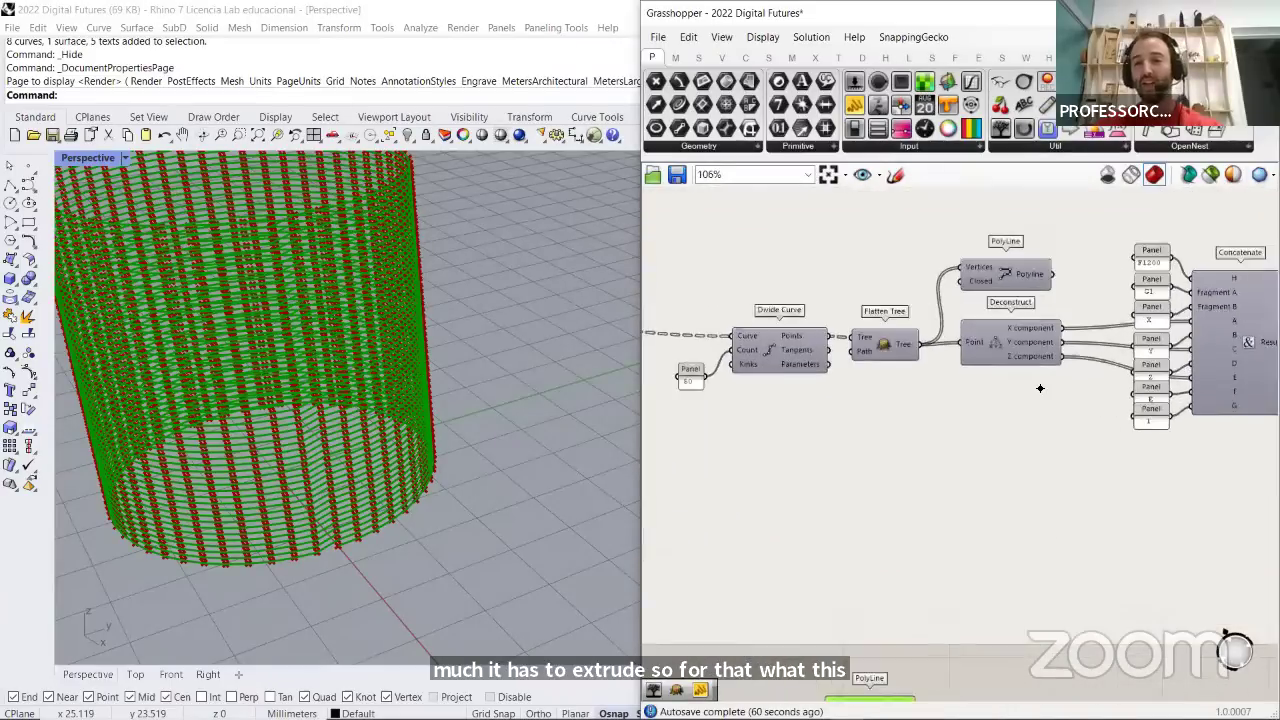
scroll(1040, 388, up, 1)
right_drag(1025, 352, 785, 367)
click(775, 362)
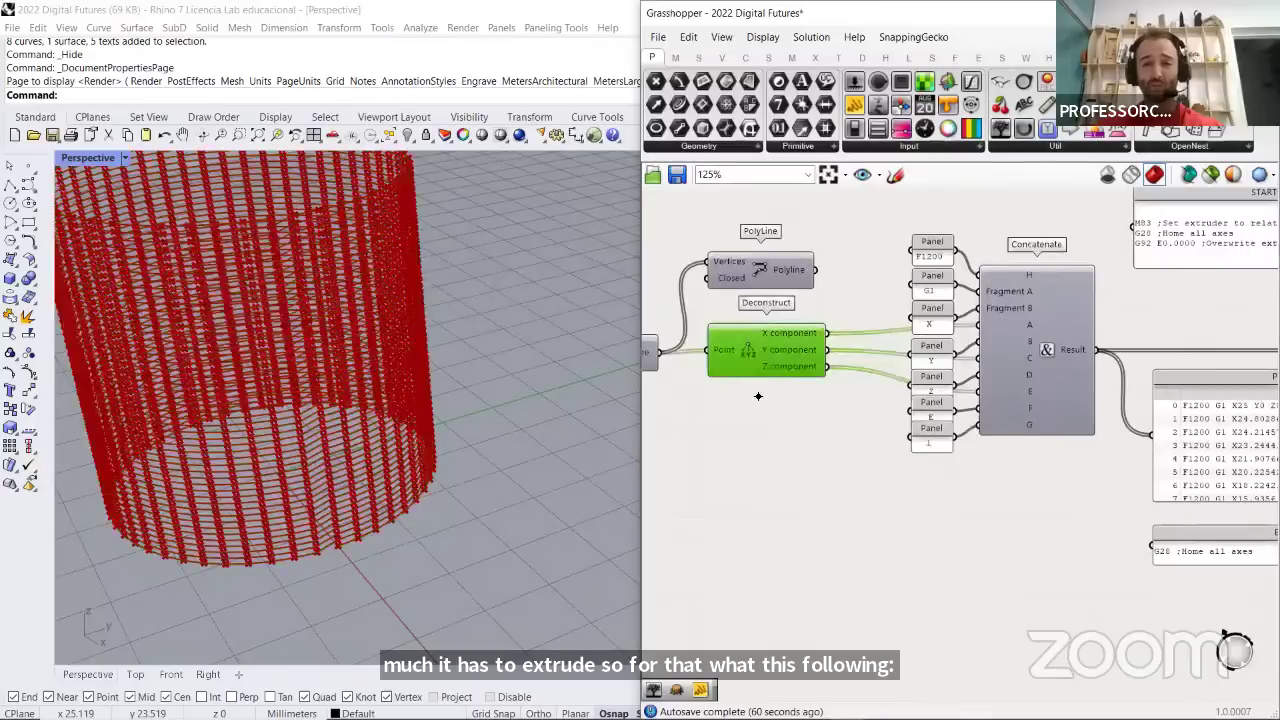
click(1030, 330)
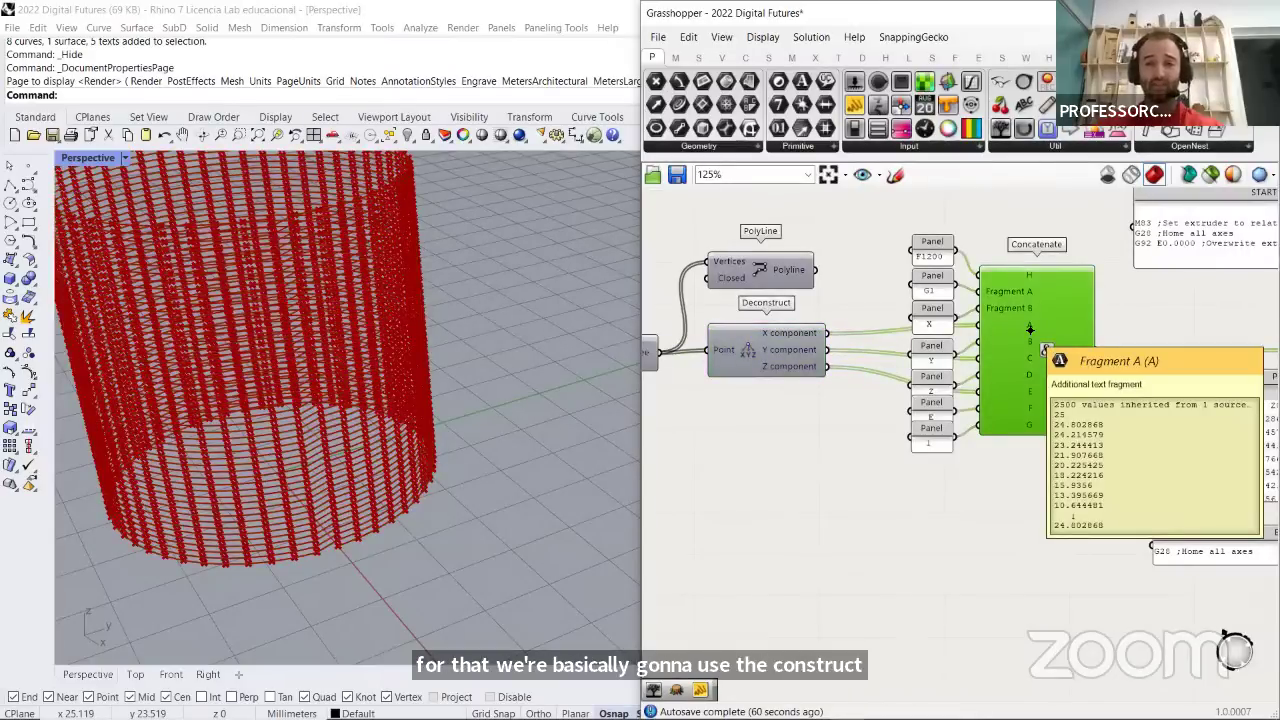
scroll(1020, 316, down, 3)
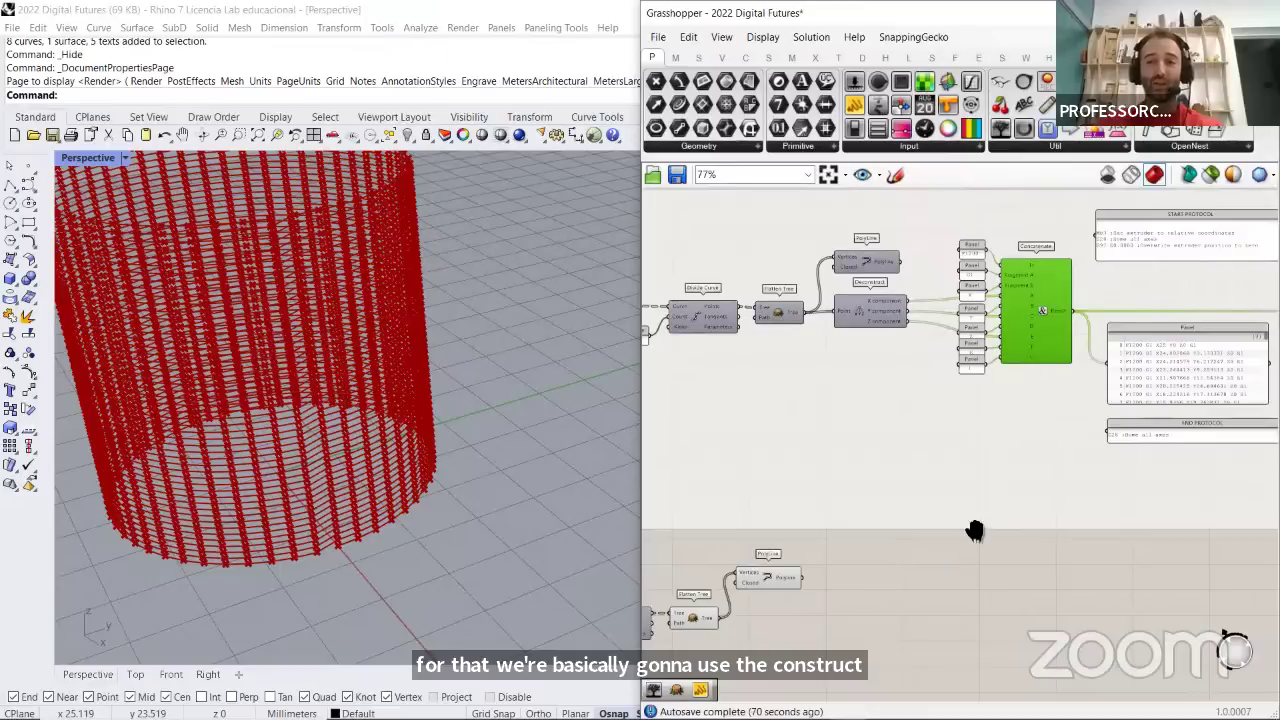
Add a Deconstruct point component to the working definition and place it below the PolyLine component
right_drag(753, 565, 884, 496)
scroll(884, 496, up, 4)
double_click(920, 531)
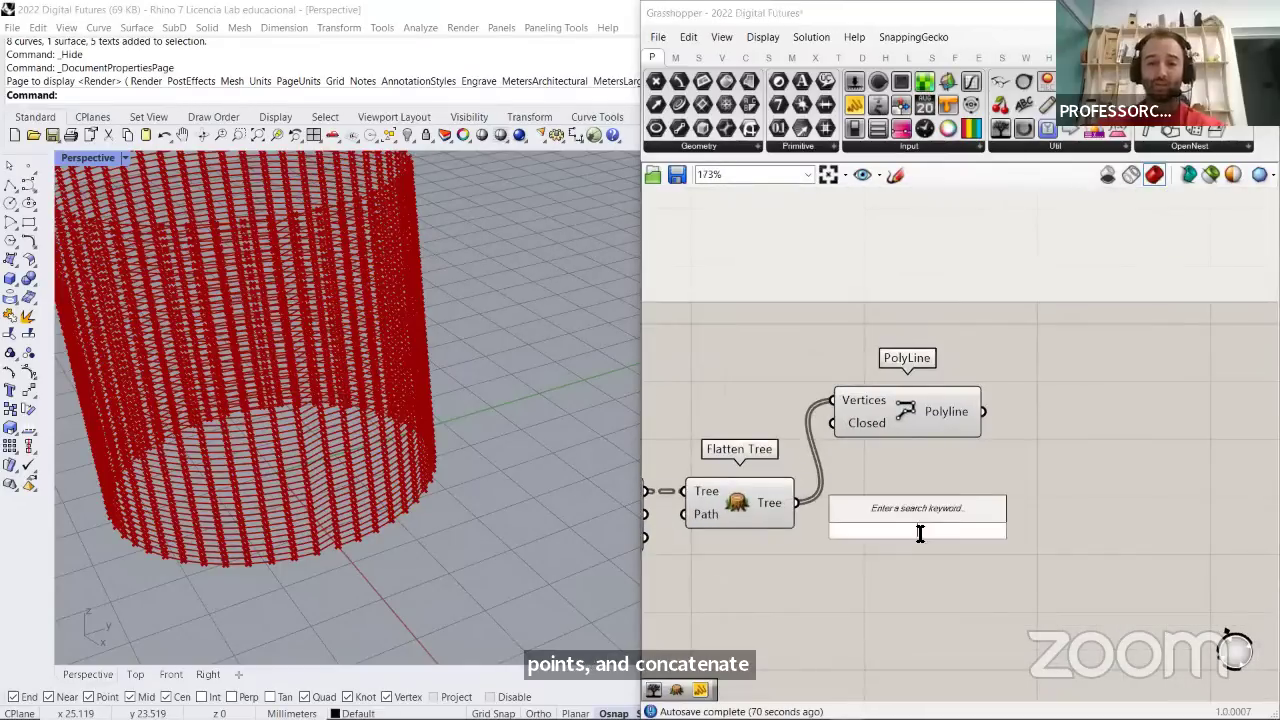
text(deconstruc)
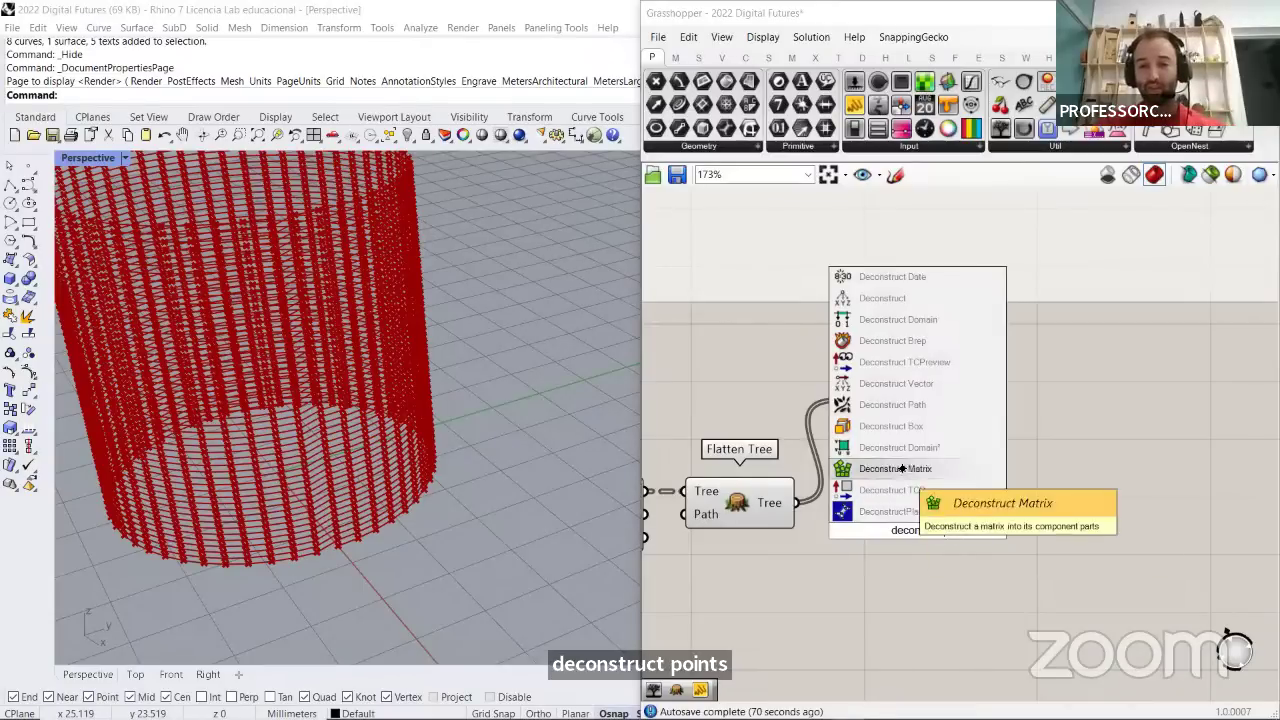
click(912, 300)
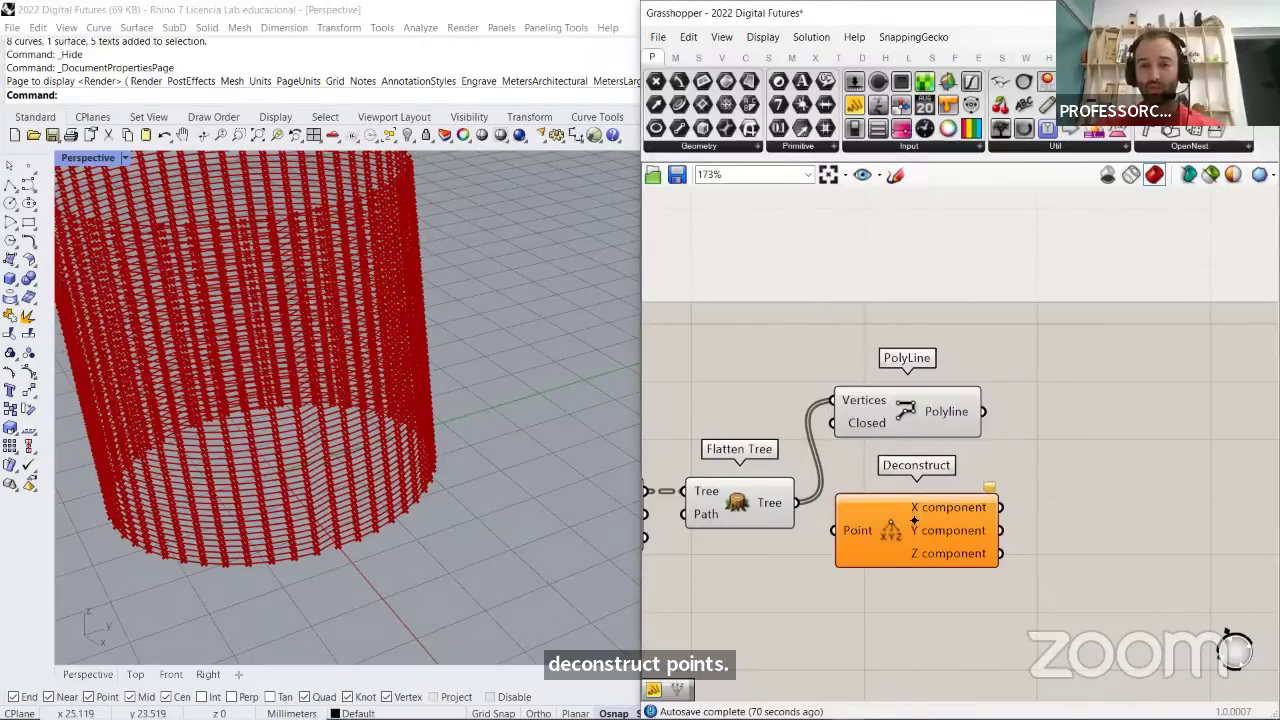
drag(945, 530, 985, 567)
click(1062, 443)
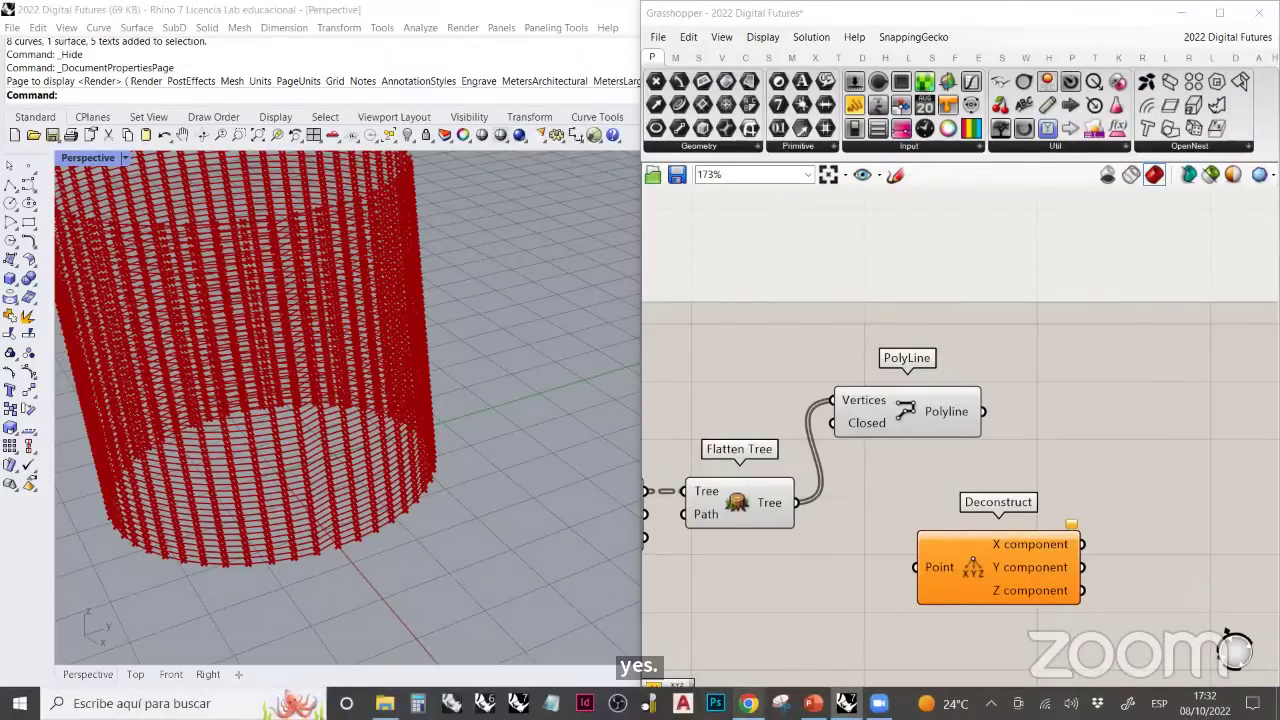
Switch to Chrome and search Google for "tortilla de patatas" in a new tab
mouse_move(748, 703)
click(745, 630)
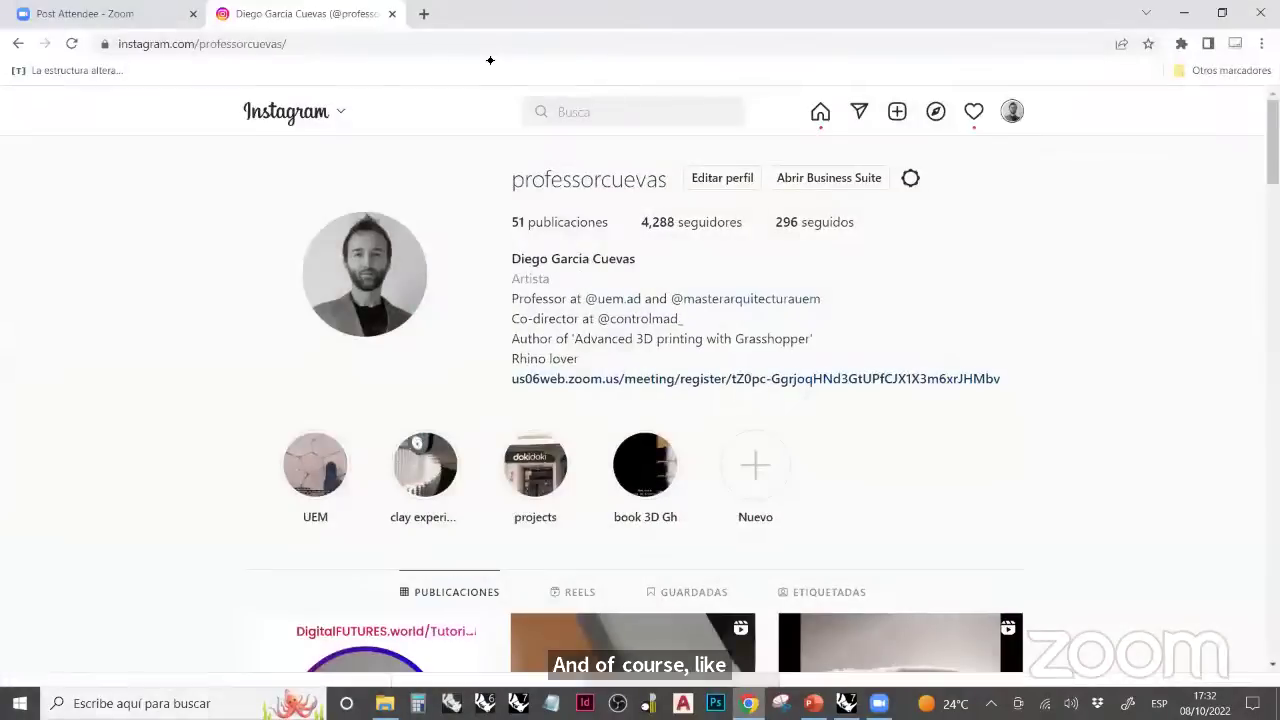
click(425, 15)
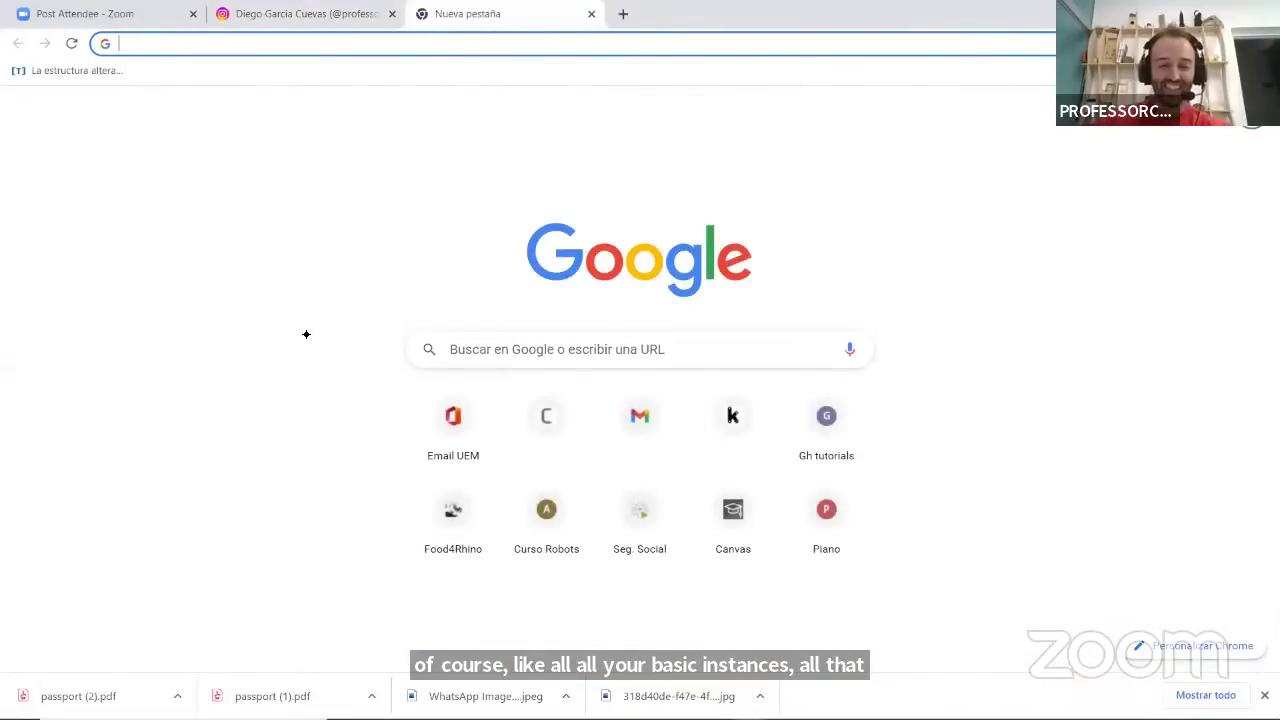
text(tortill)
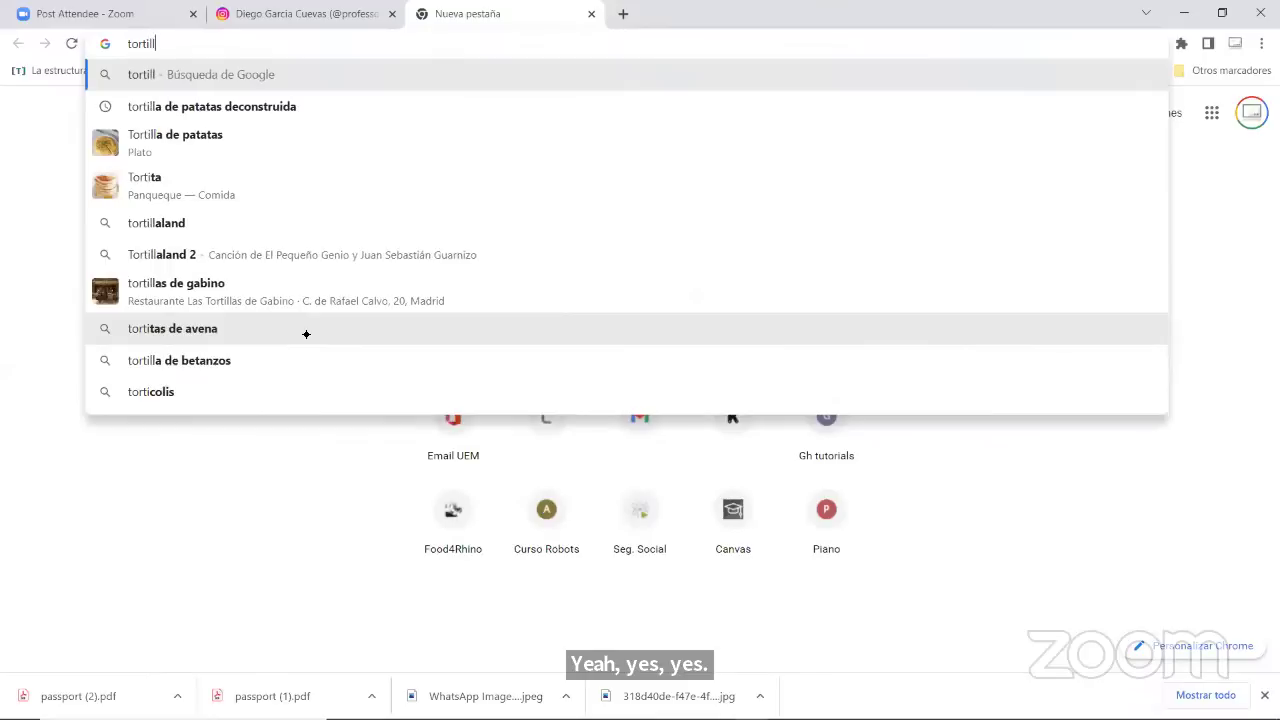
text(a de patatas)
key(Return)
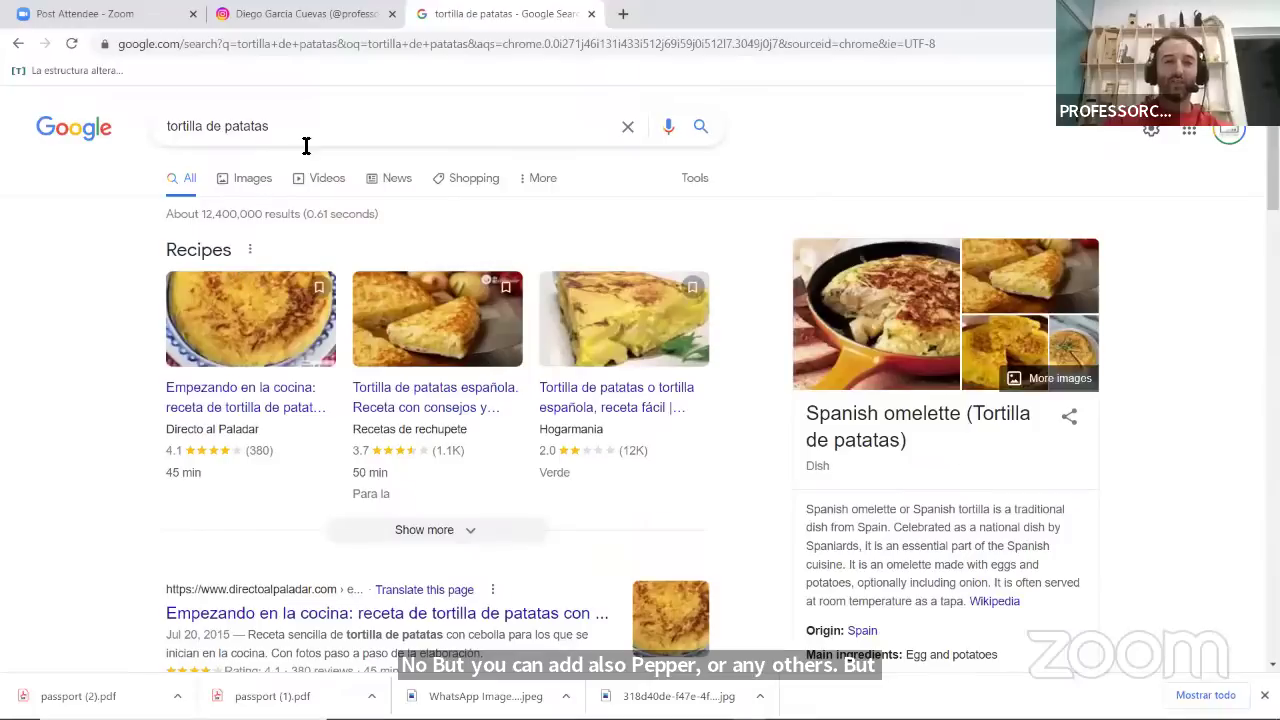
Search for "tortilla deconstruida", view the first image result enlarged, and return to Grasshopper
drag(306, 131, 87, 118)
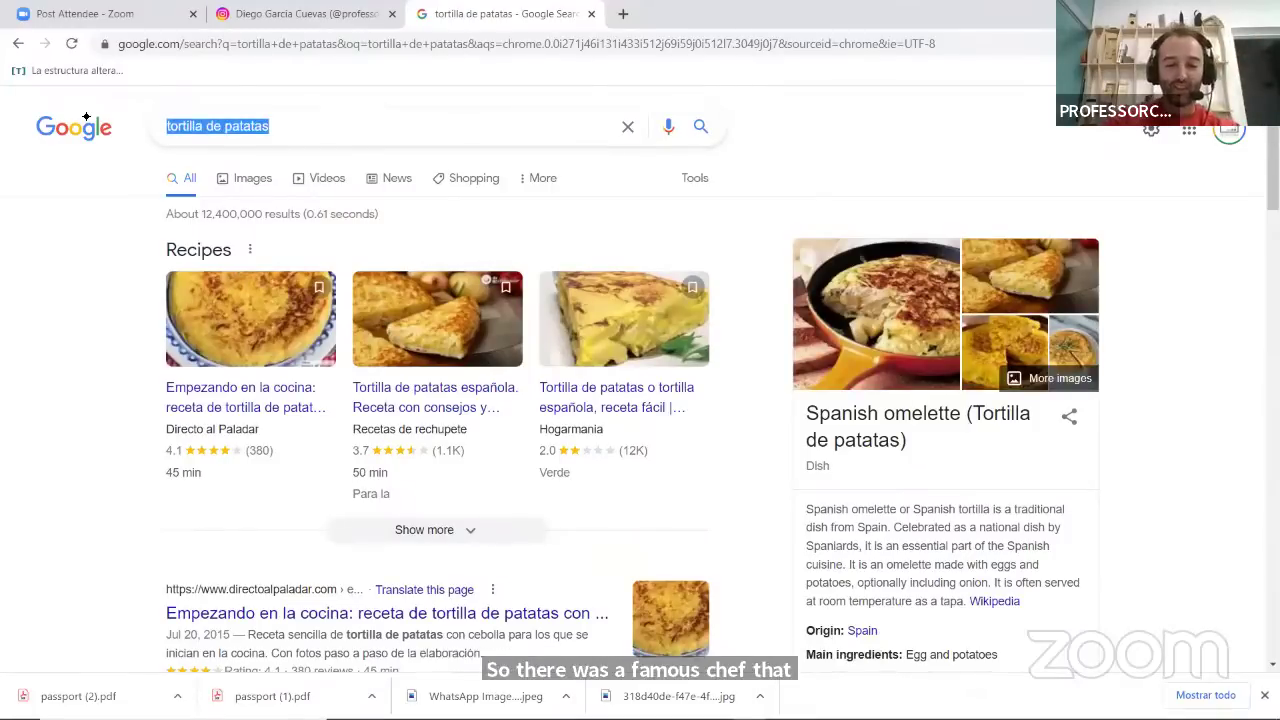
text(tortilla )
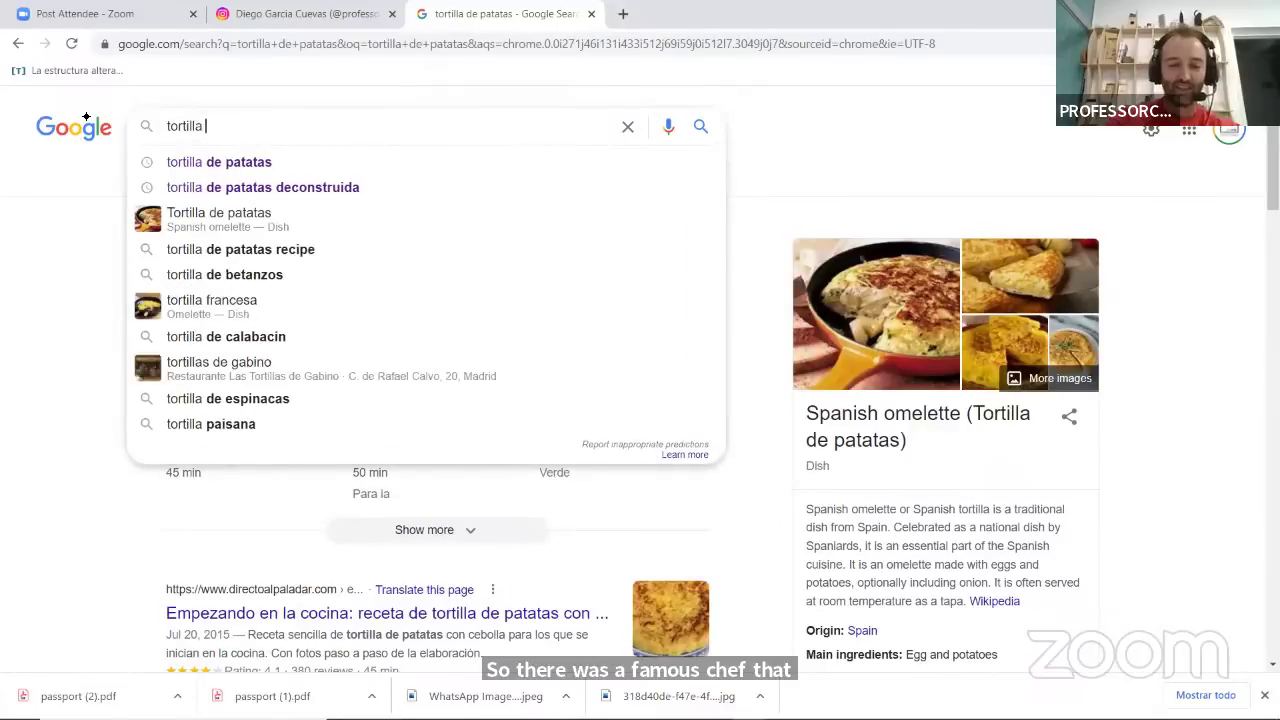
text(deconstruida)
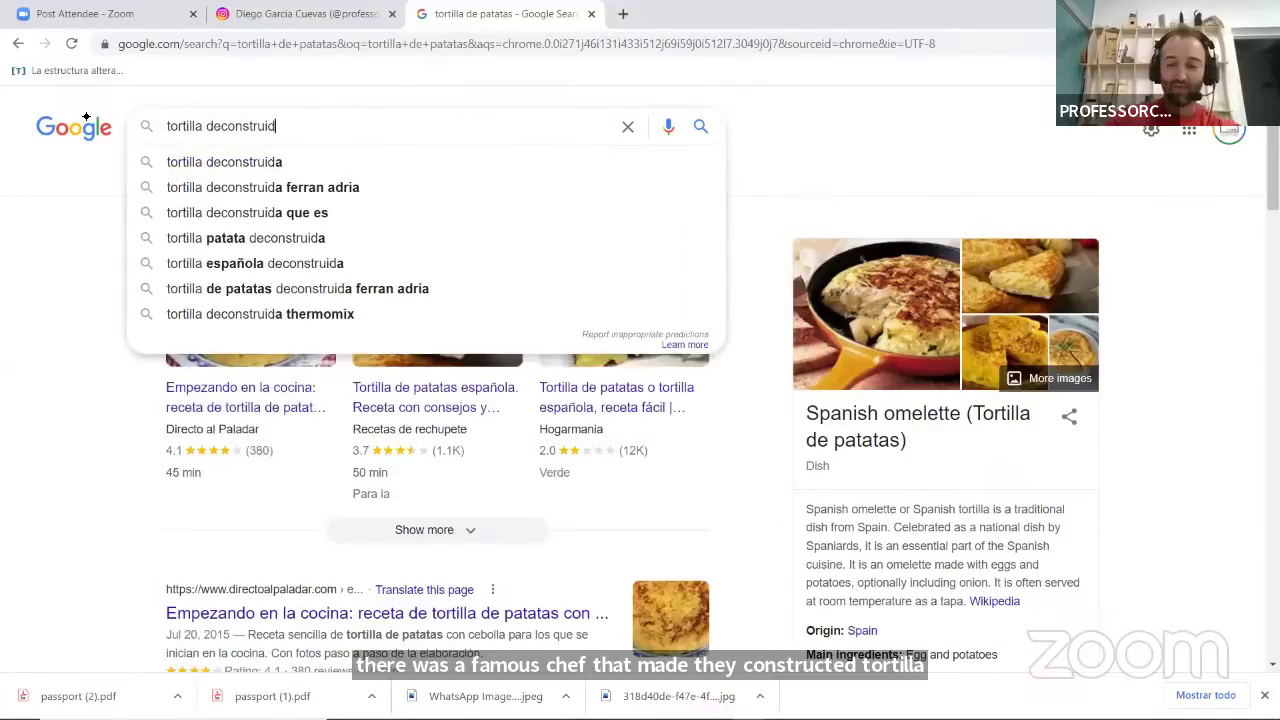
key(Return)
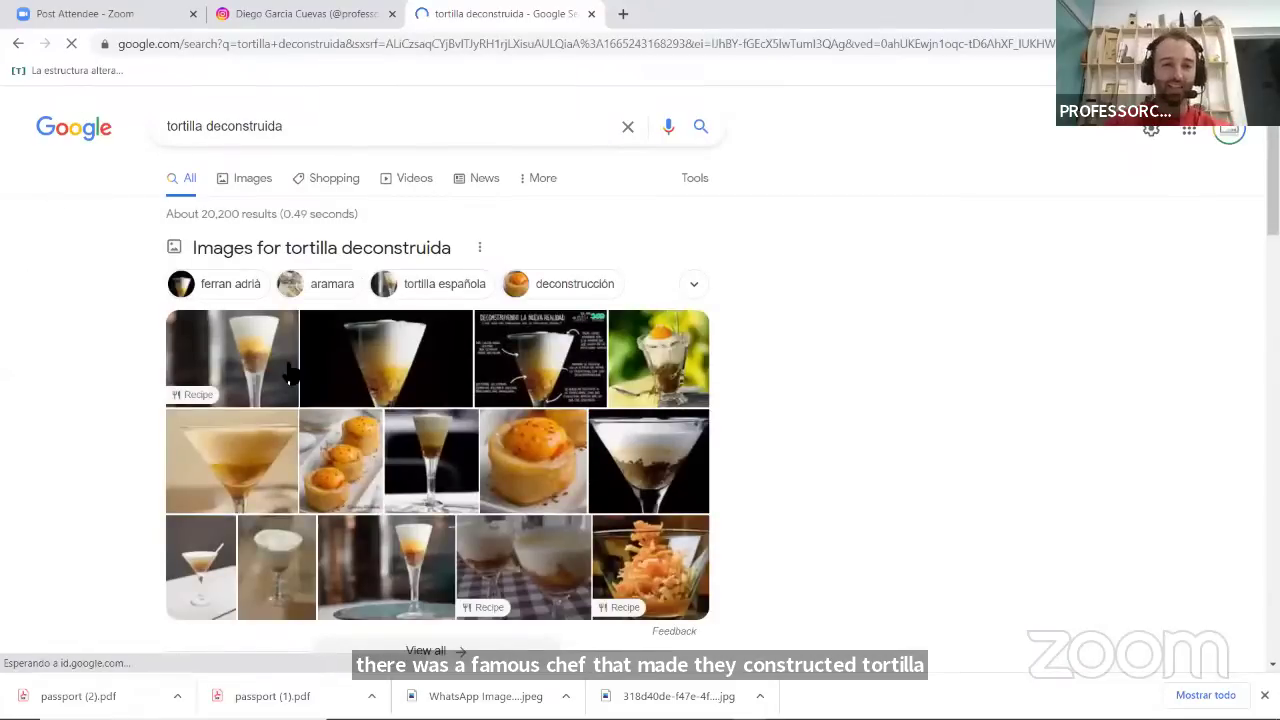
click(255, 370)
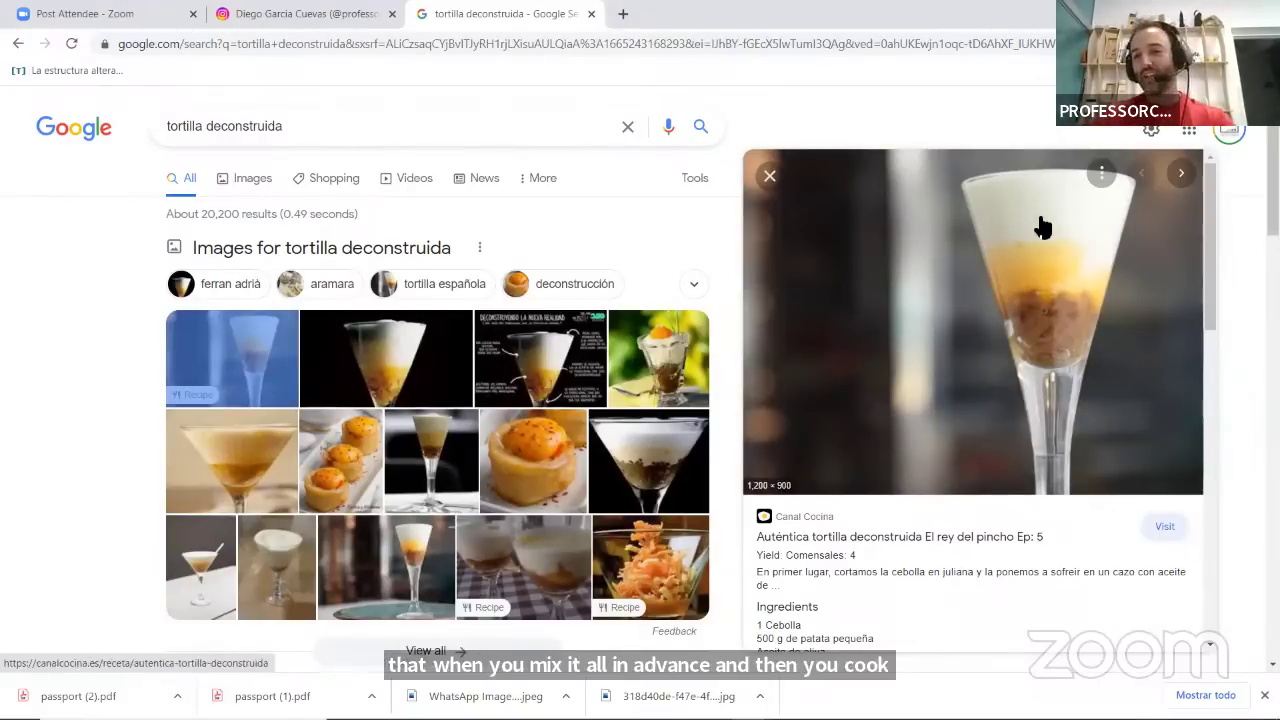
key(alt+Tab)
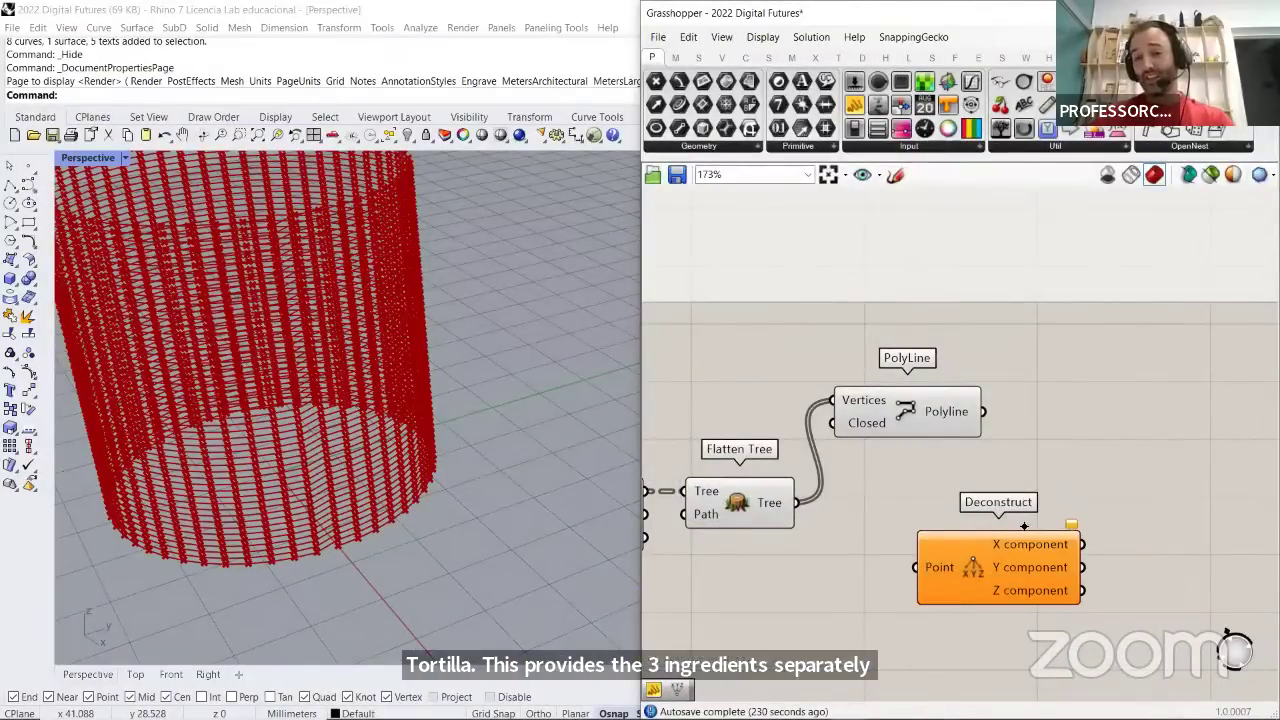
Add a panel containing 3,5,7 and connect it to the Deconstruct component's Point input
scroll(1040, 498, up, 3)
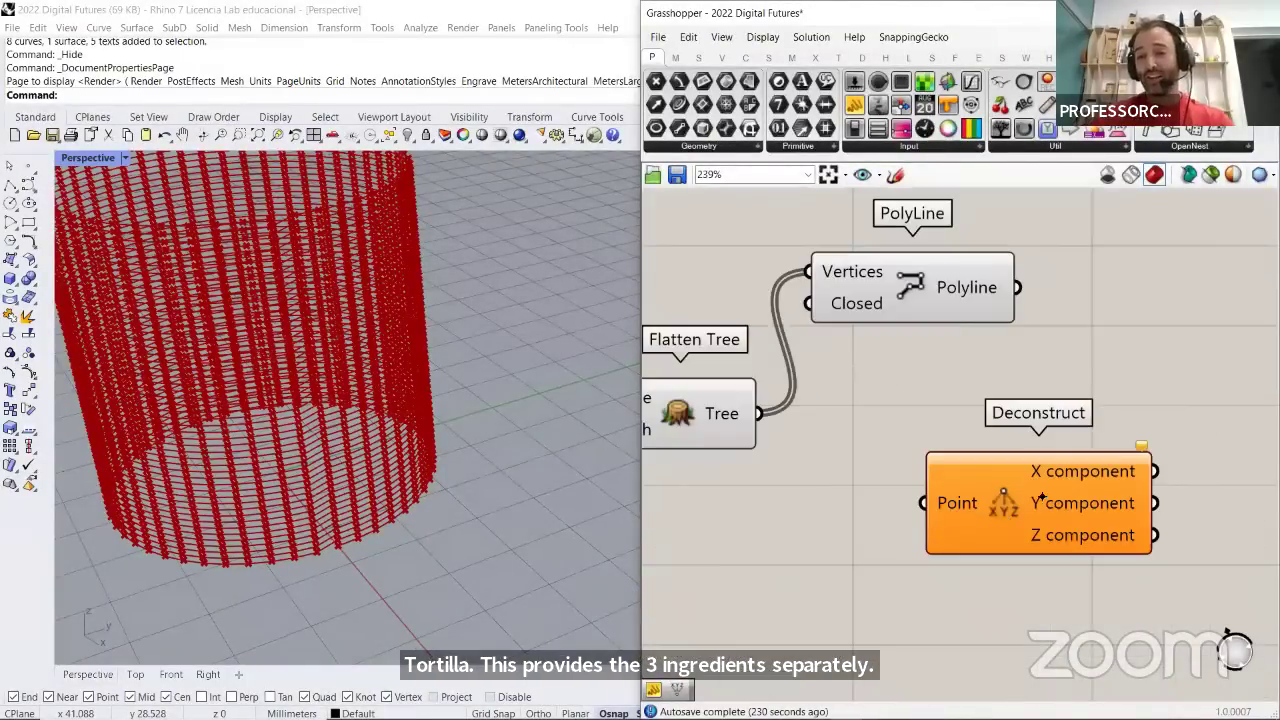
scroll(1090, 448, down, 1)
double_click(844, 515)
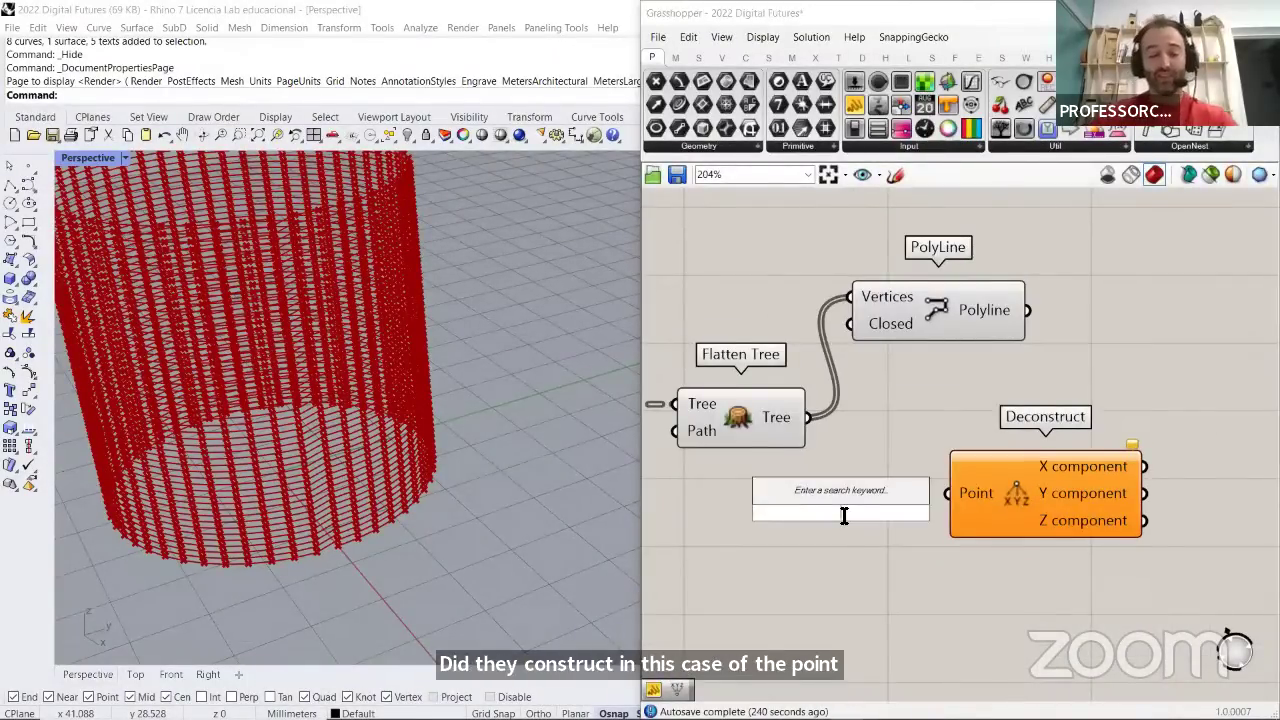
text(//)
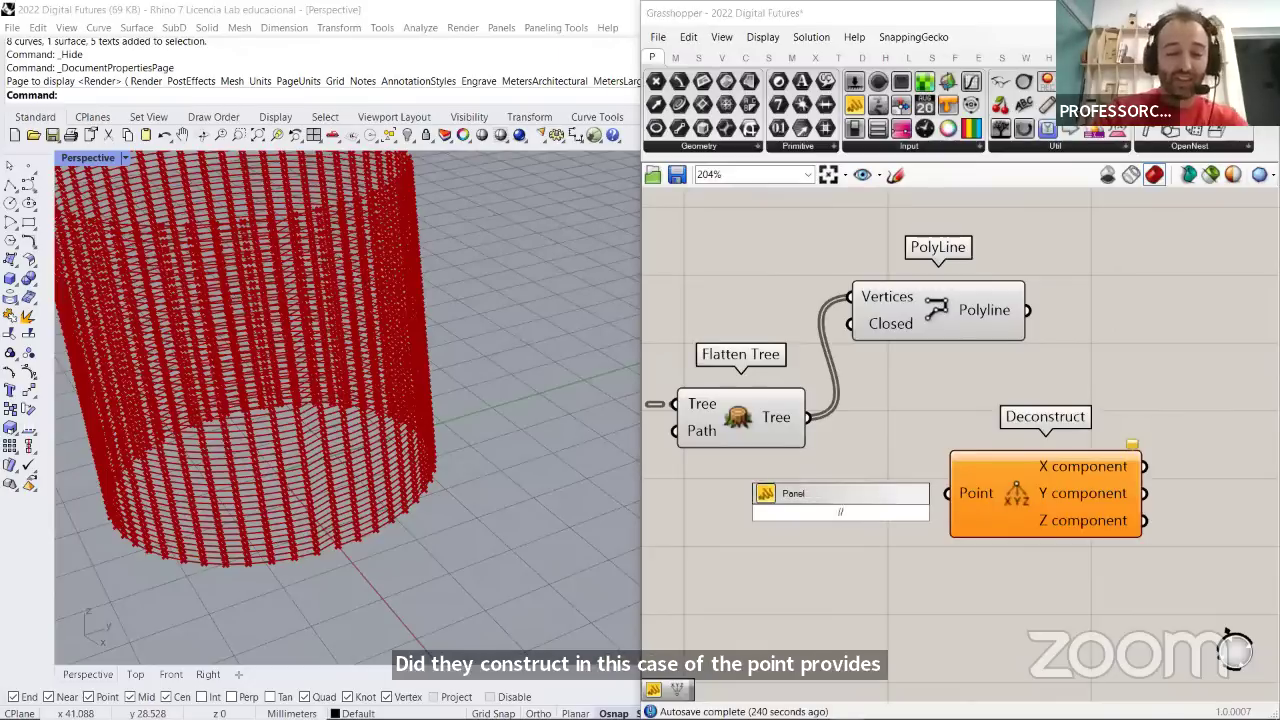
text(3,5,7)
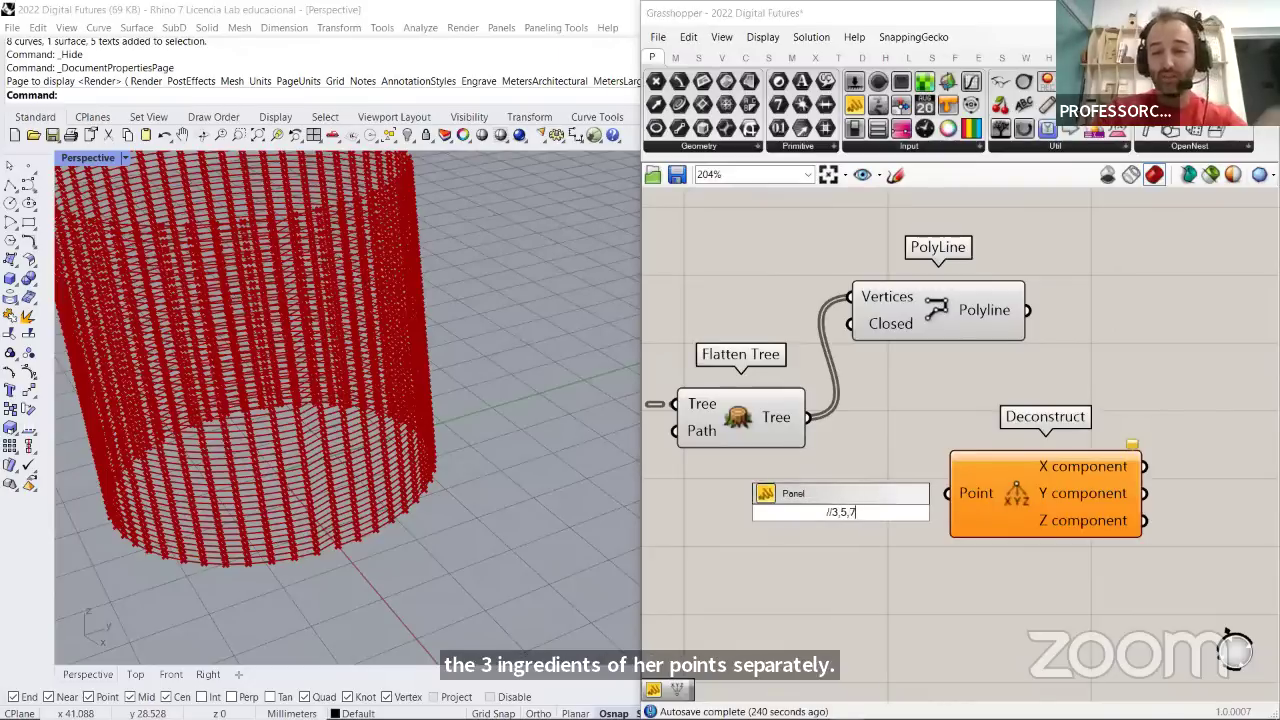
key(Return)
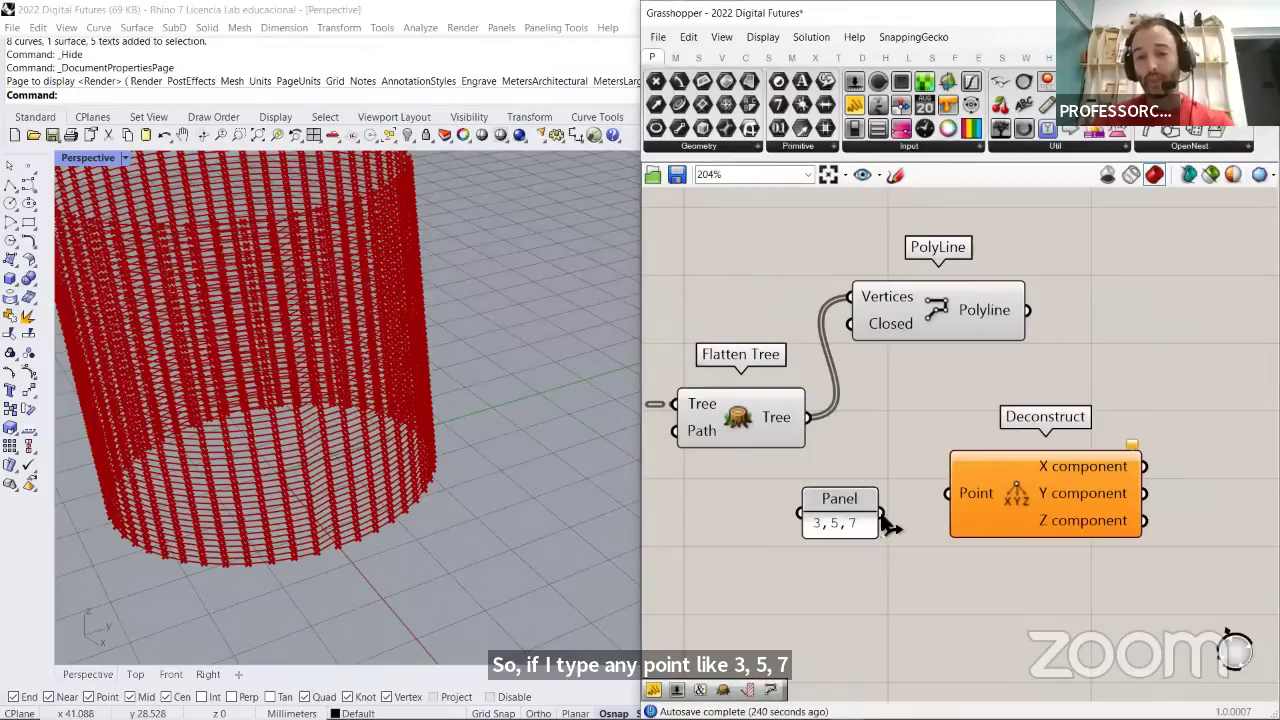
drag(882, 513, 952, 496)
right_drag(866, 503, 886, 523)
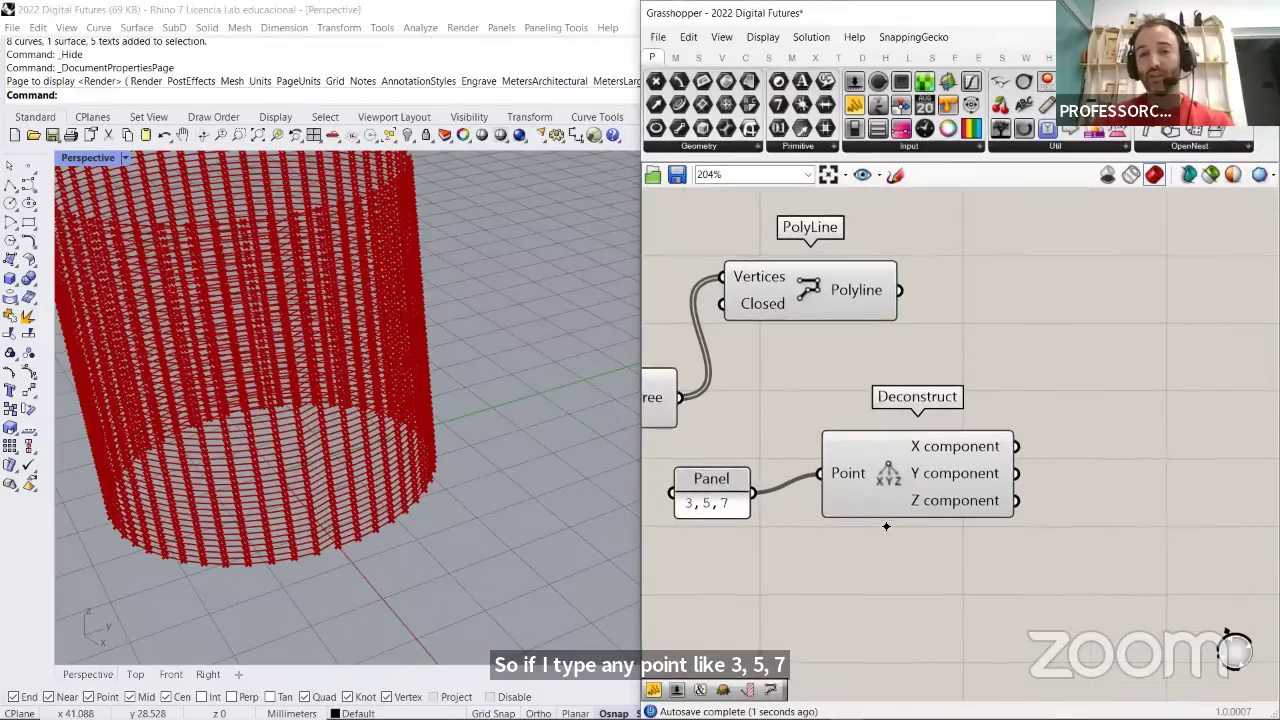
Add an empty panel beside Deconstruct and connect the X component output to it
double_click(1078, 390)
text(panel)
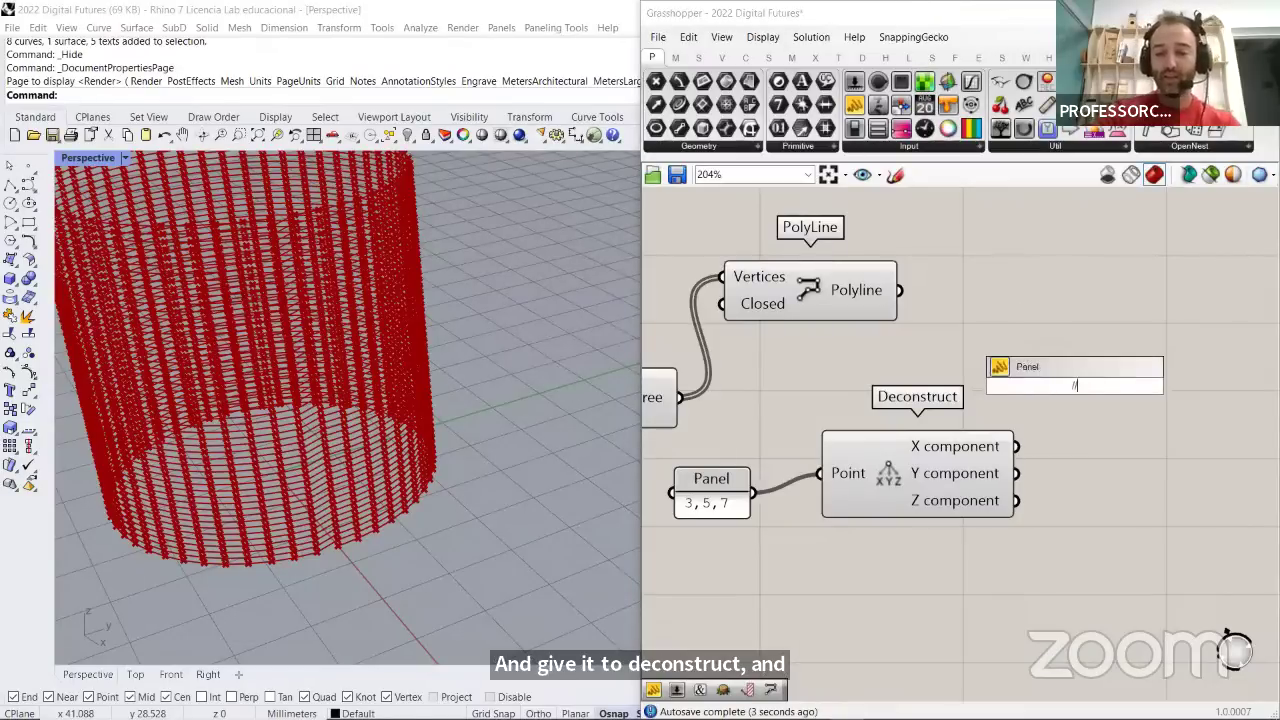
key(Return)
drag(990, 438, 1062, 392)
scroll(1164, 474, down, 2)
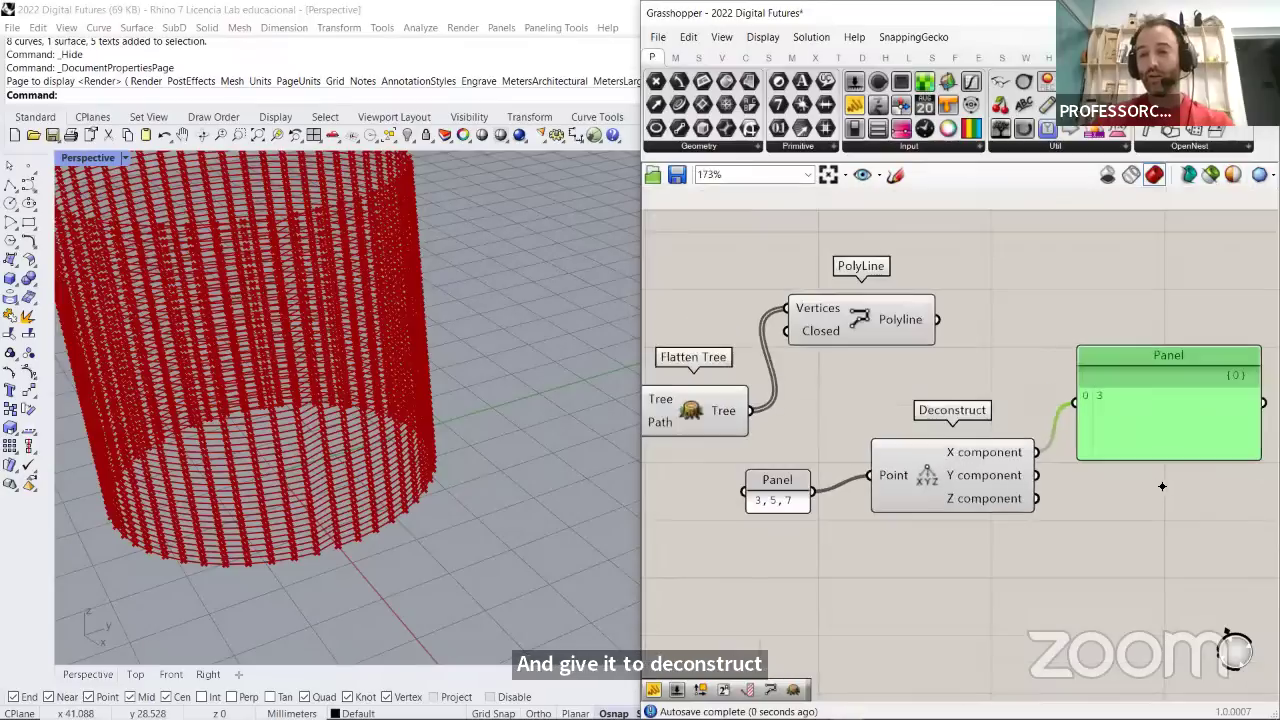
Shrink the X panel and duplicate it for the Y and Z component outputs of Deconstruct
drag(1258, 470, 1122, 482)
drag(1040, 484, 1100, 540)
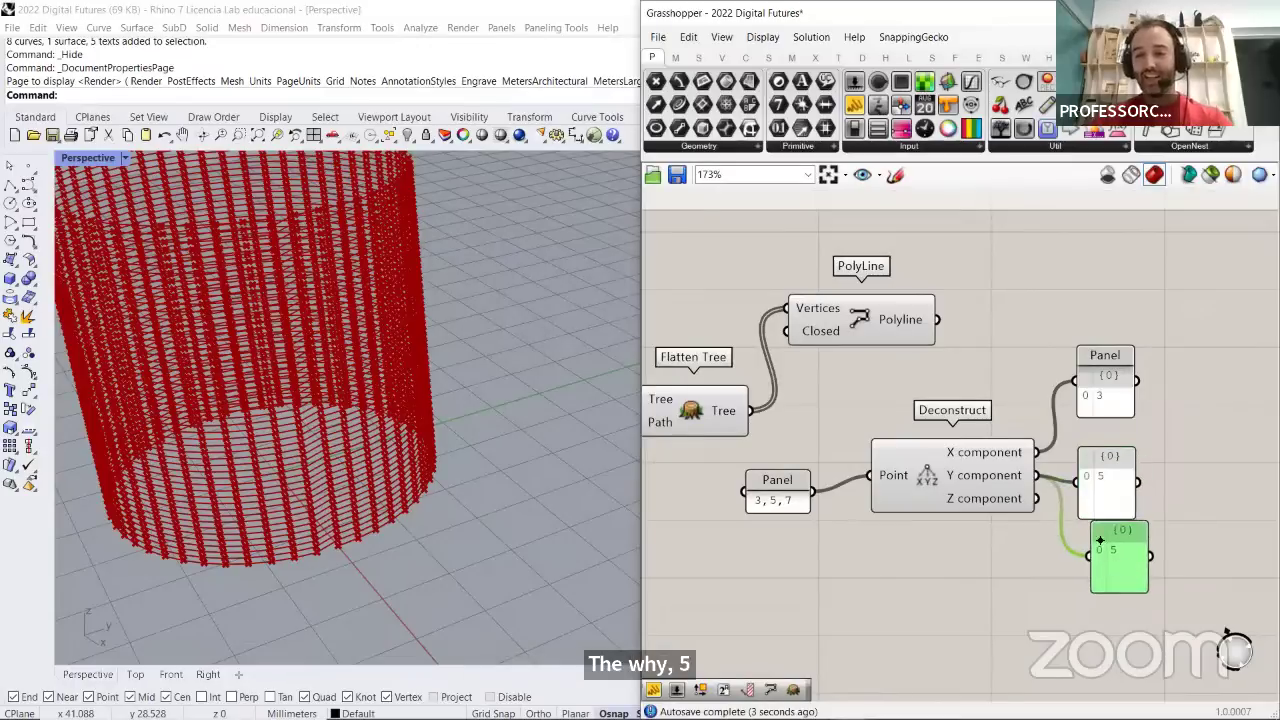
click(1034, 576)
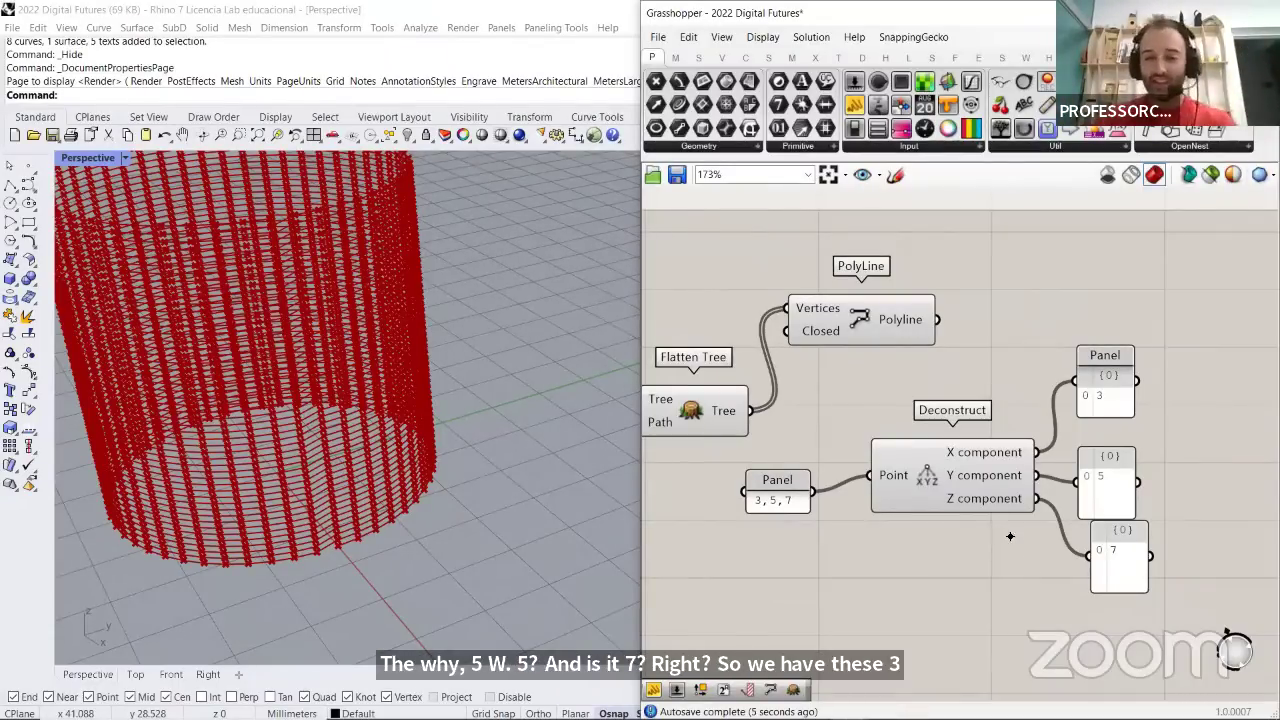
Add a Construct Point component and connect the three coordinate panels to its X, Y and Z inputs
right_drag(1004, 486, 840, 489)
double_click(1032, 496)
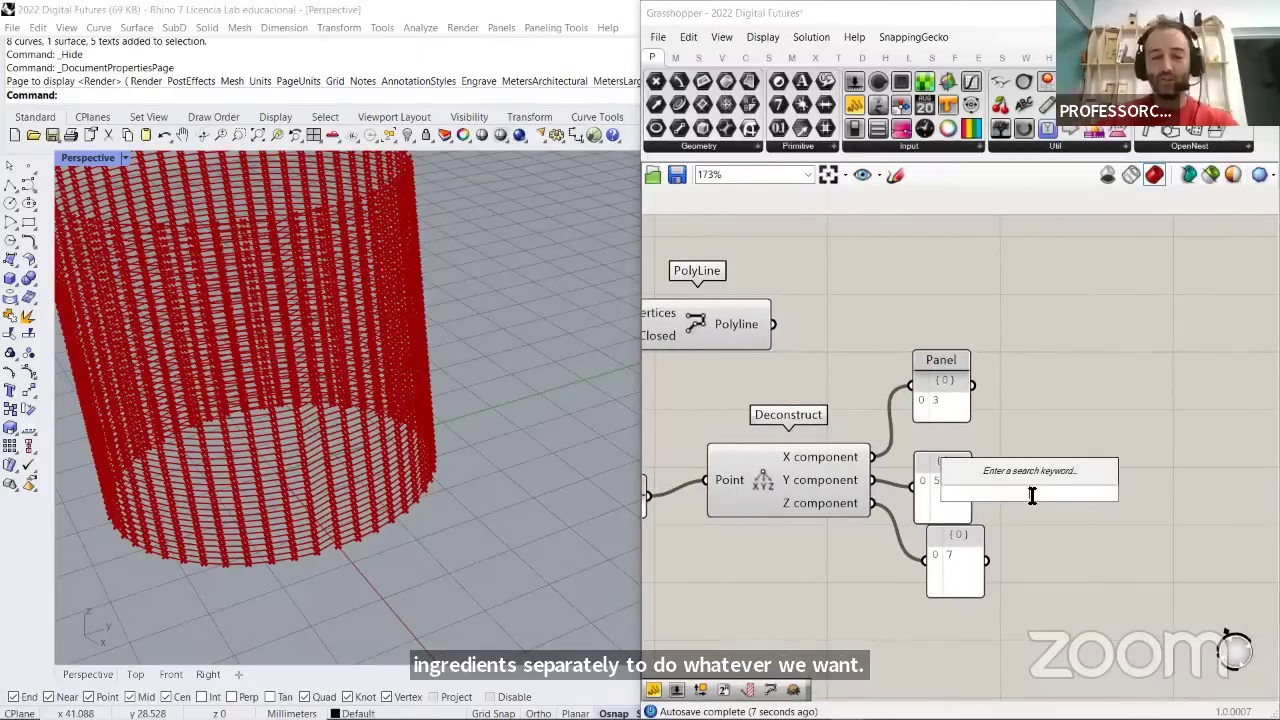
text(constr)
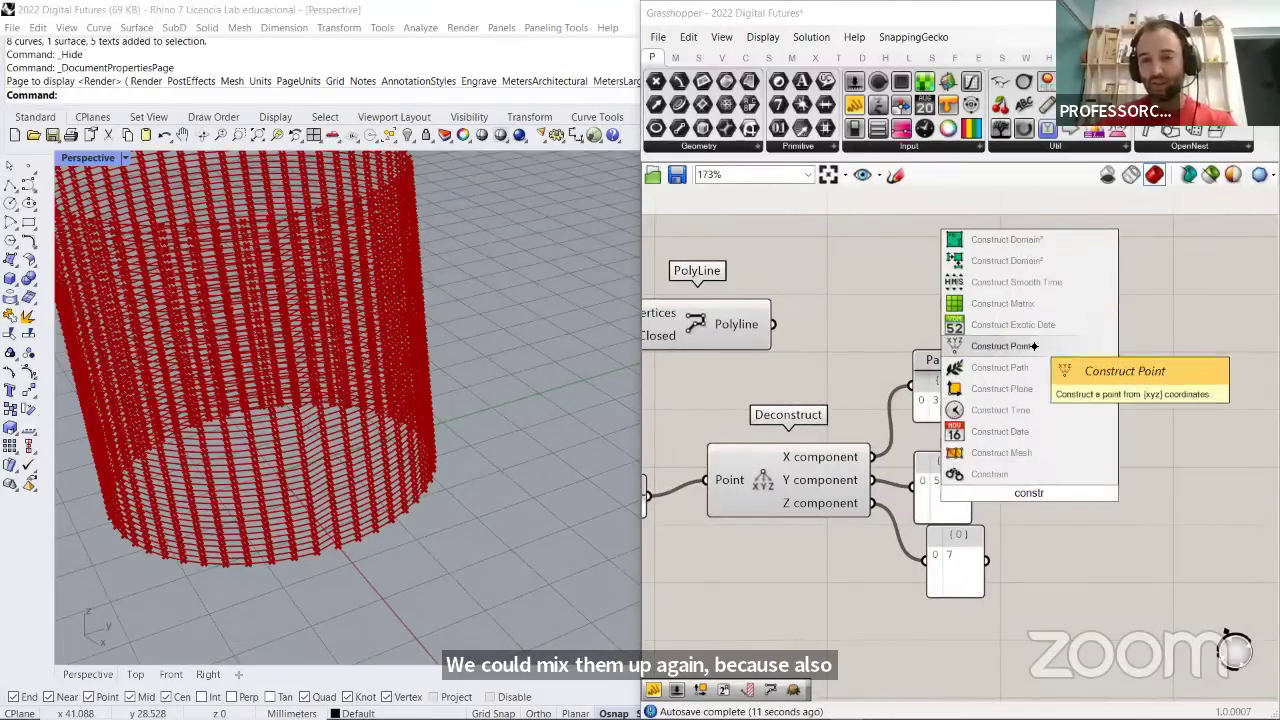
click(1000, 346)
drag(1002, 457, 1114, 451)
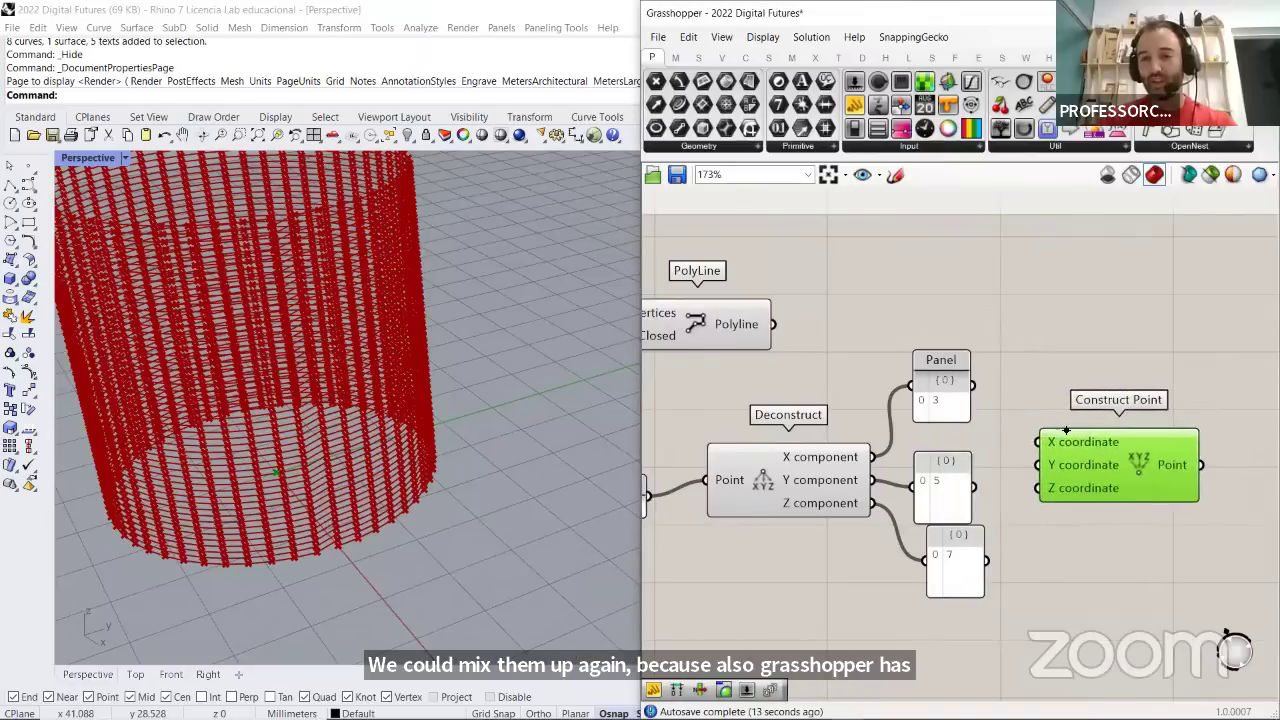
drag(972, 385, 1038, 441)
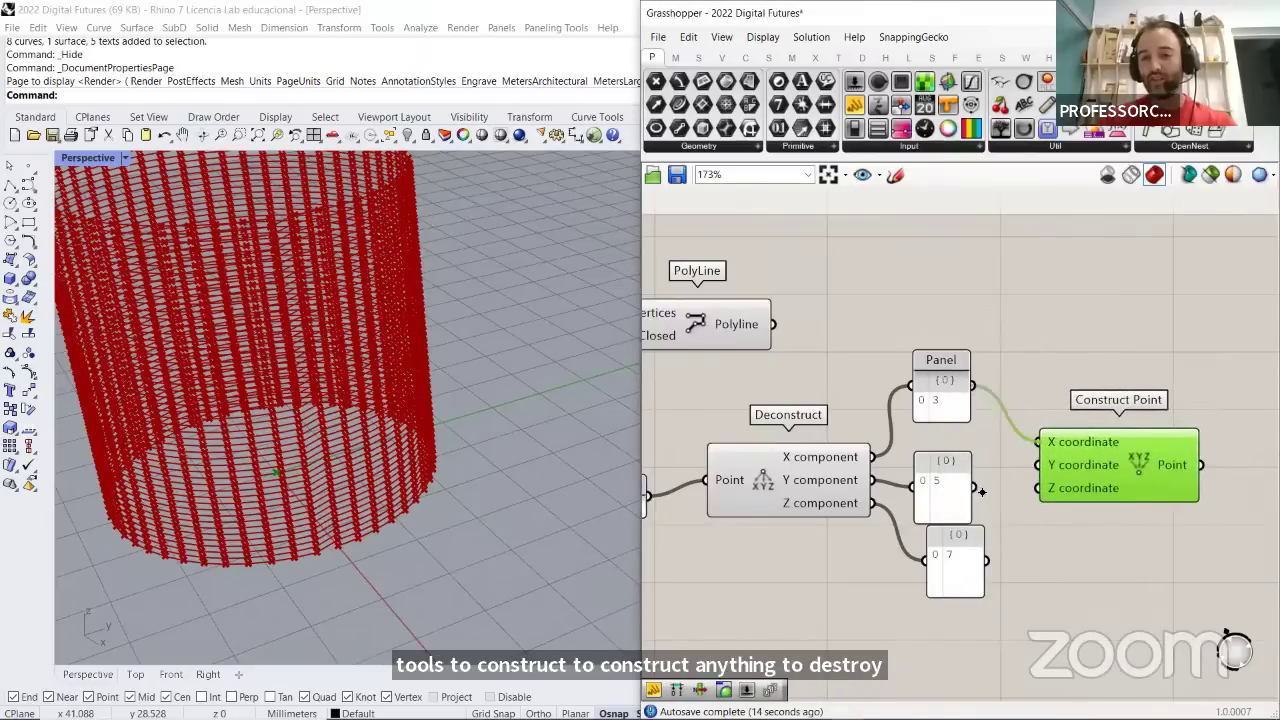
drag(982, 491, 990, 567)
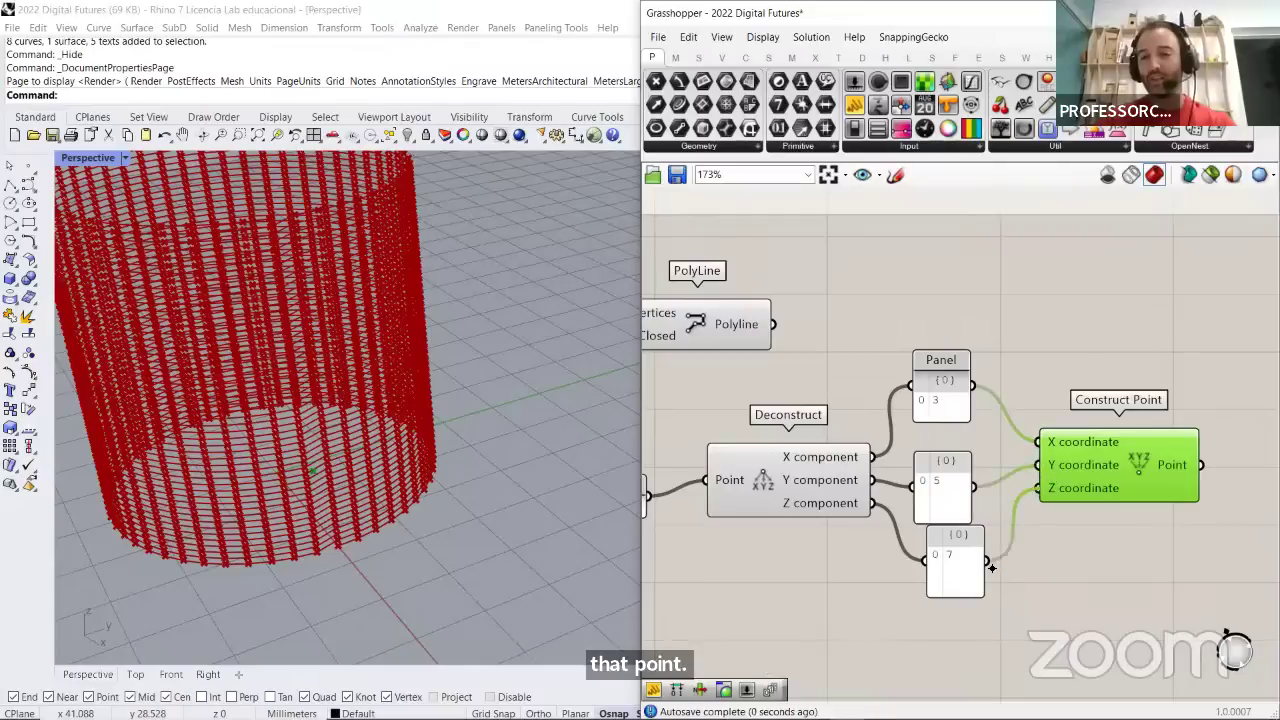
Add a panel after Construct Point and connect the Point output to it
scroll(805, 362, down, 1)
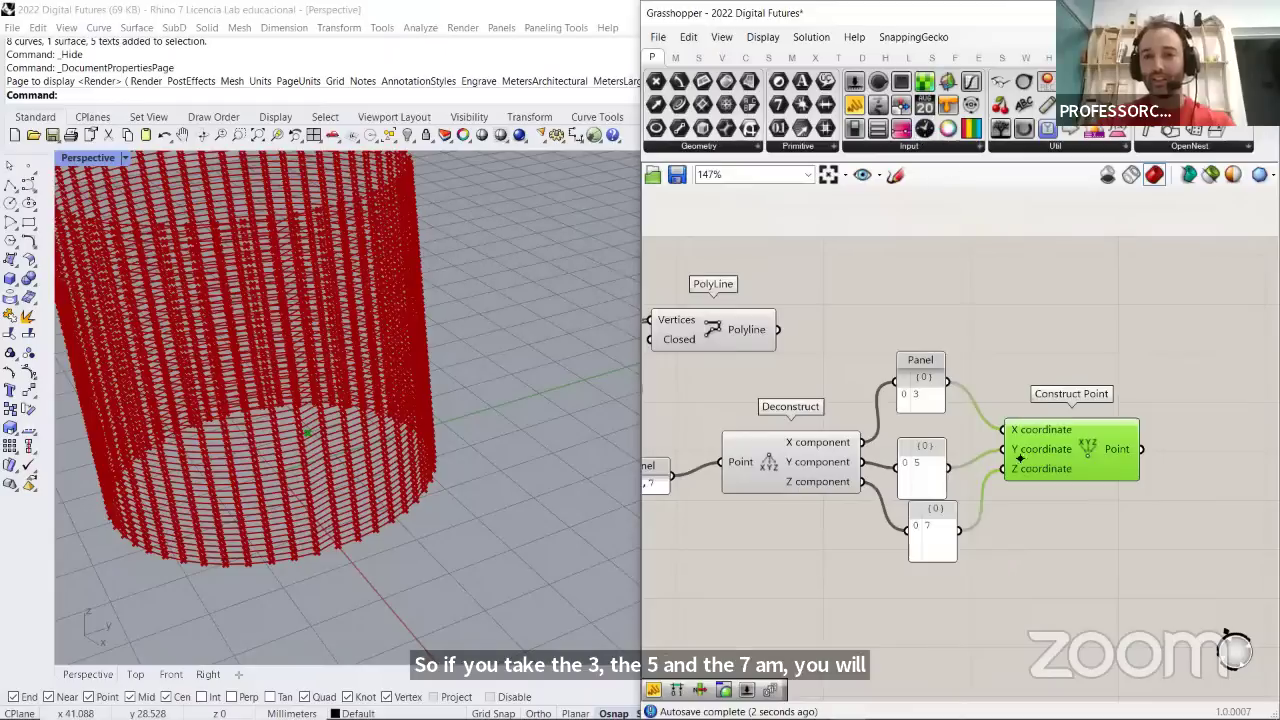
double_click(1136, 377)
text(panel)
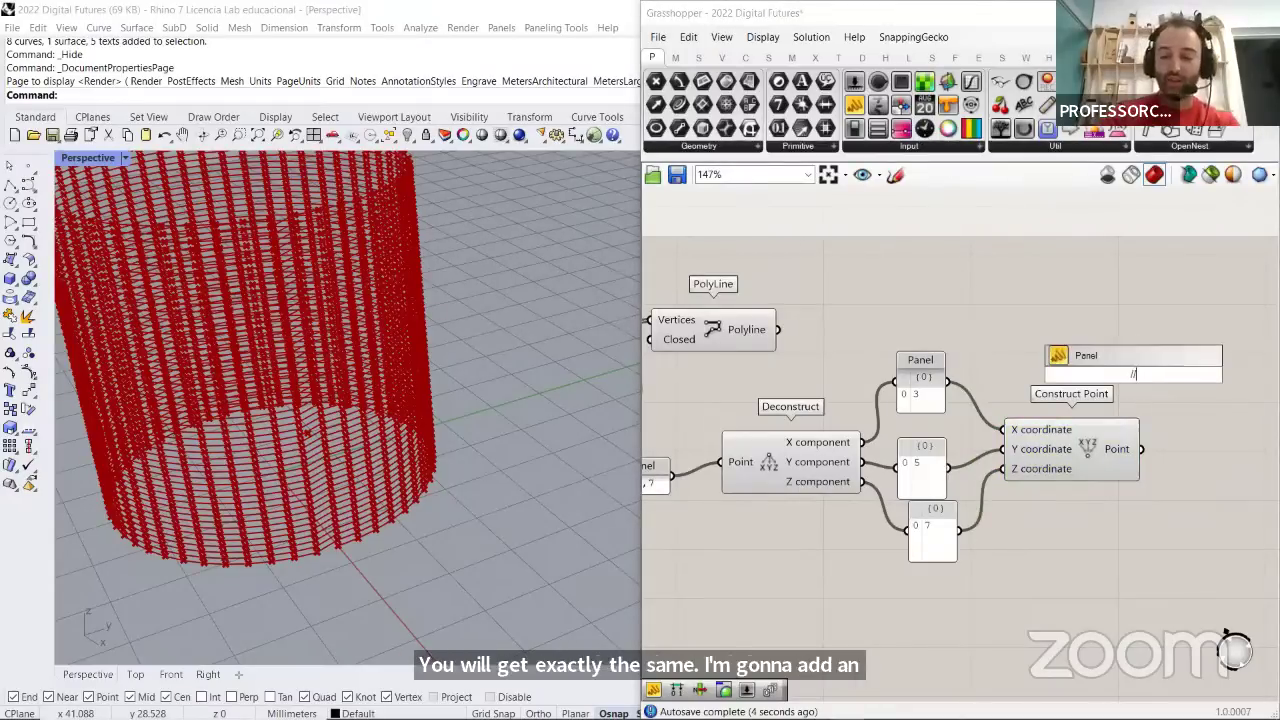
key(Return)
drag(1136, 377, 1246, 406)
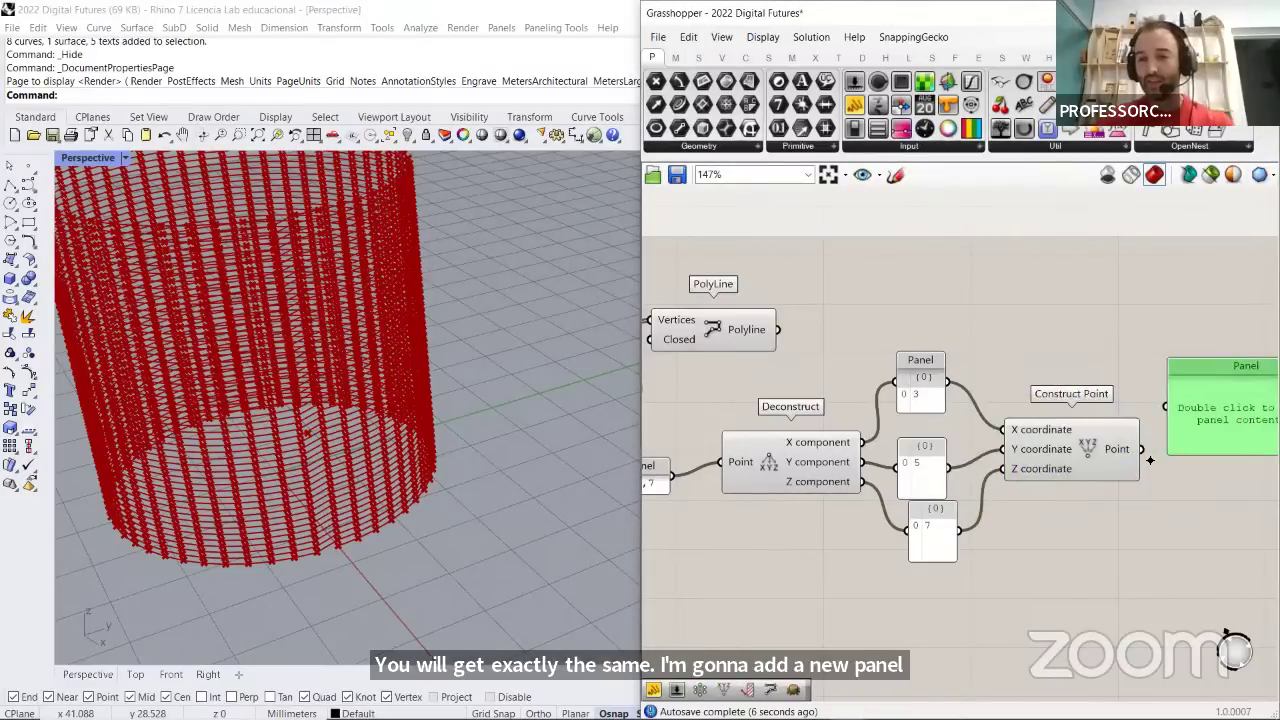
drag(1143, 448, 1165, 407)
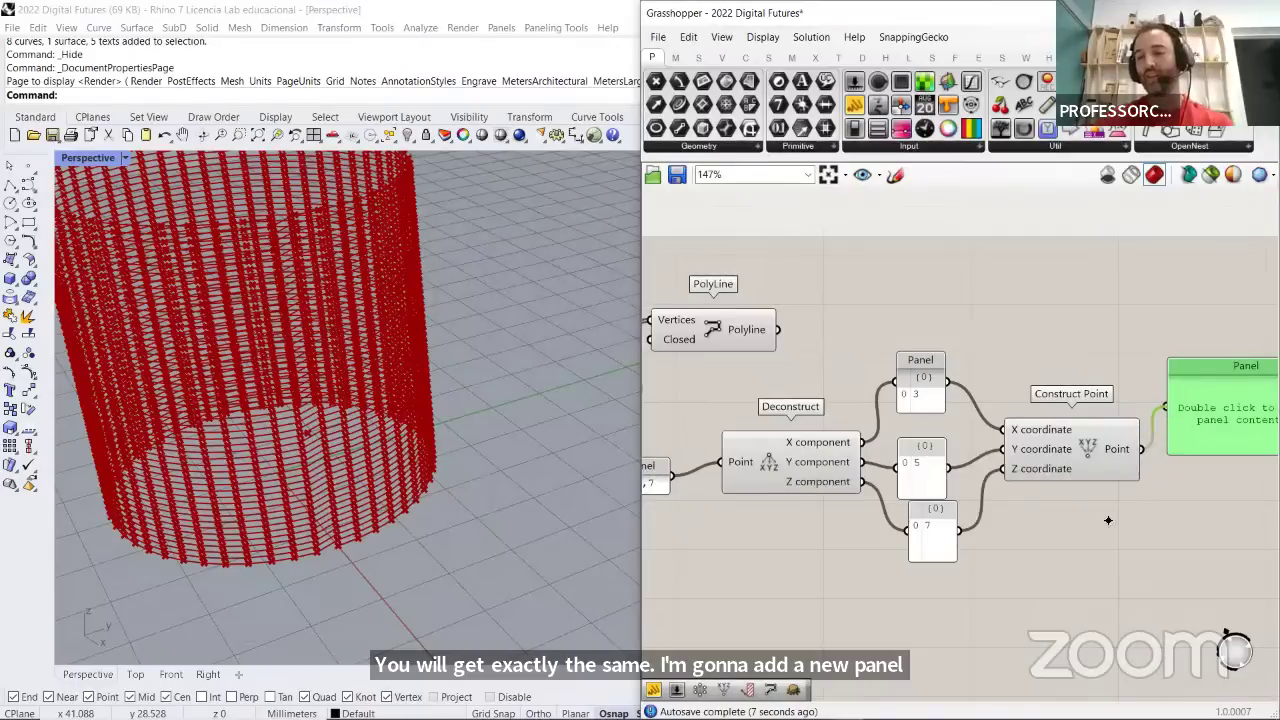
scroll(873, 389, down, 2)
click(1144, 514)
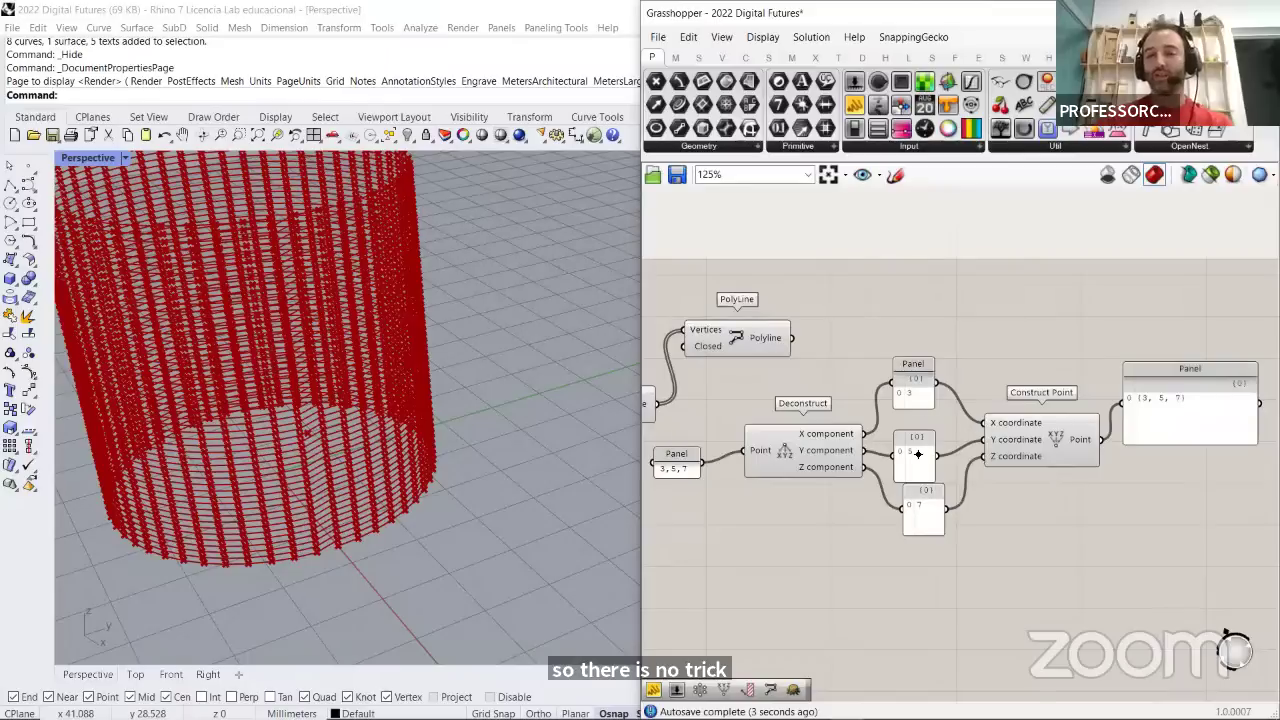
Move the 3,5,7 example components down out of the way and add a new Deconstruct point component fed by the Flatten Tree output
drag(1157, 567, 696, 385)
drag(805, 450, 832, 637)
right_drag(957, 383, 1250, 370)
scroll(1250, 370, up, 2)
double_click(958, 446)
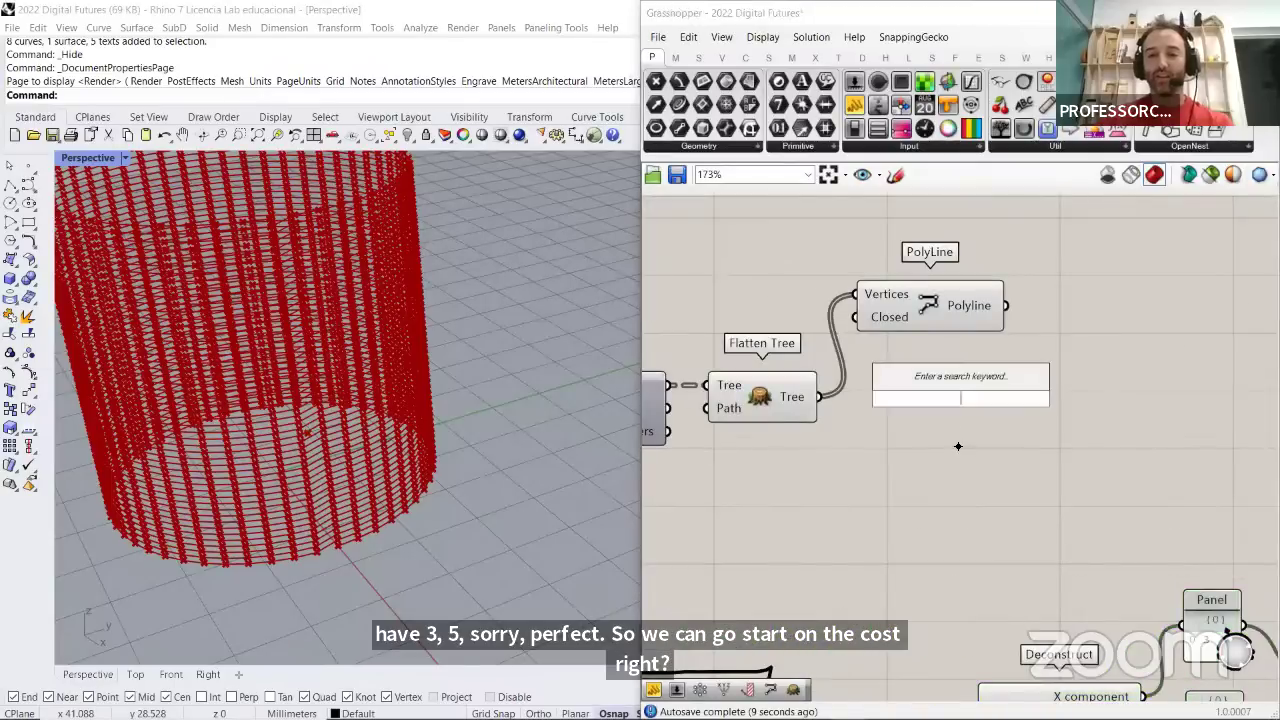
text(d)
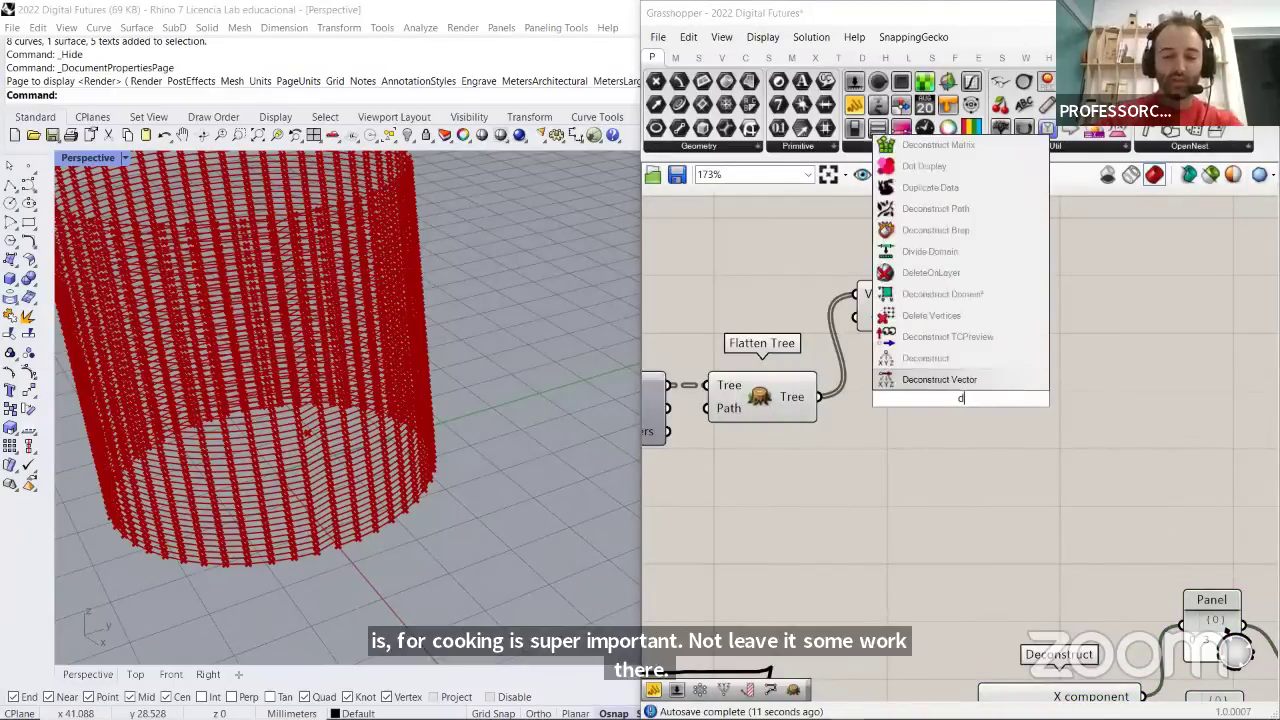
text(econst)
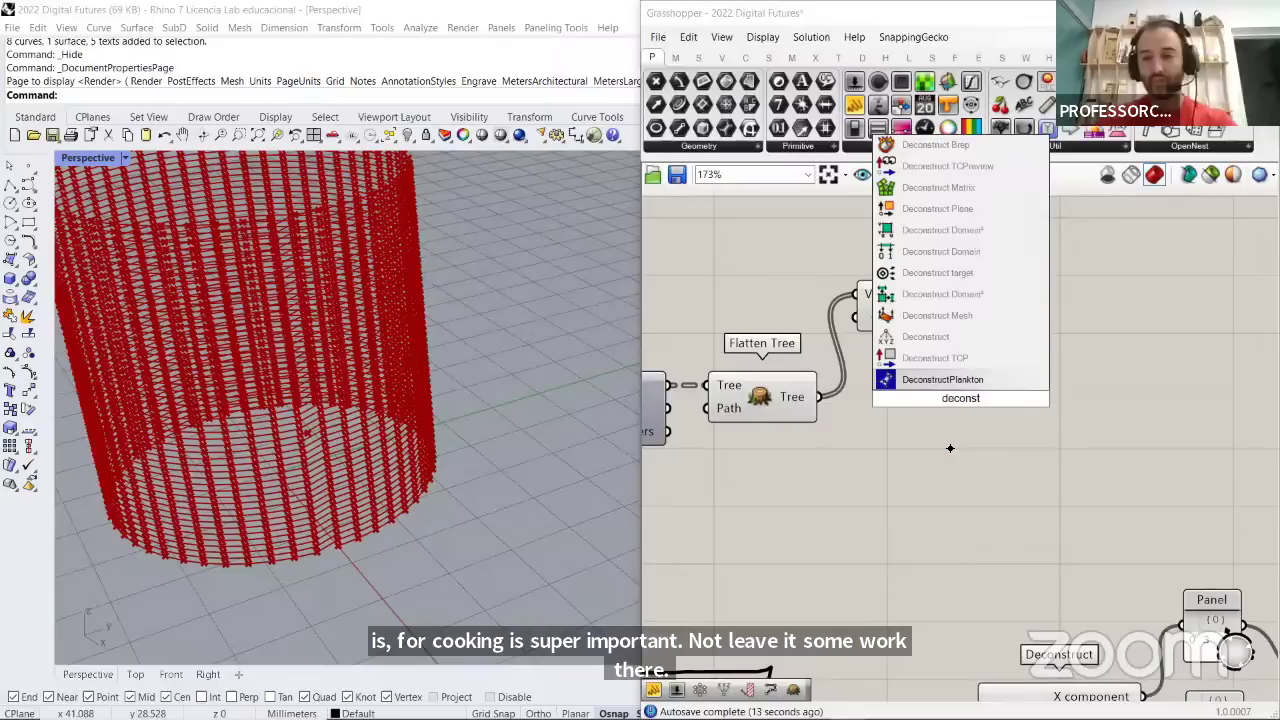
click(925, 336)
drag(830, 400, 878, 400)
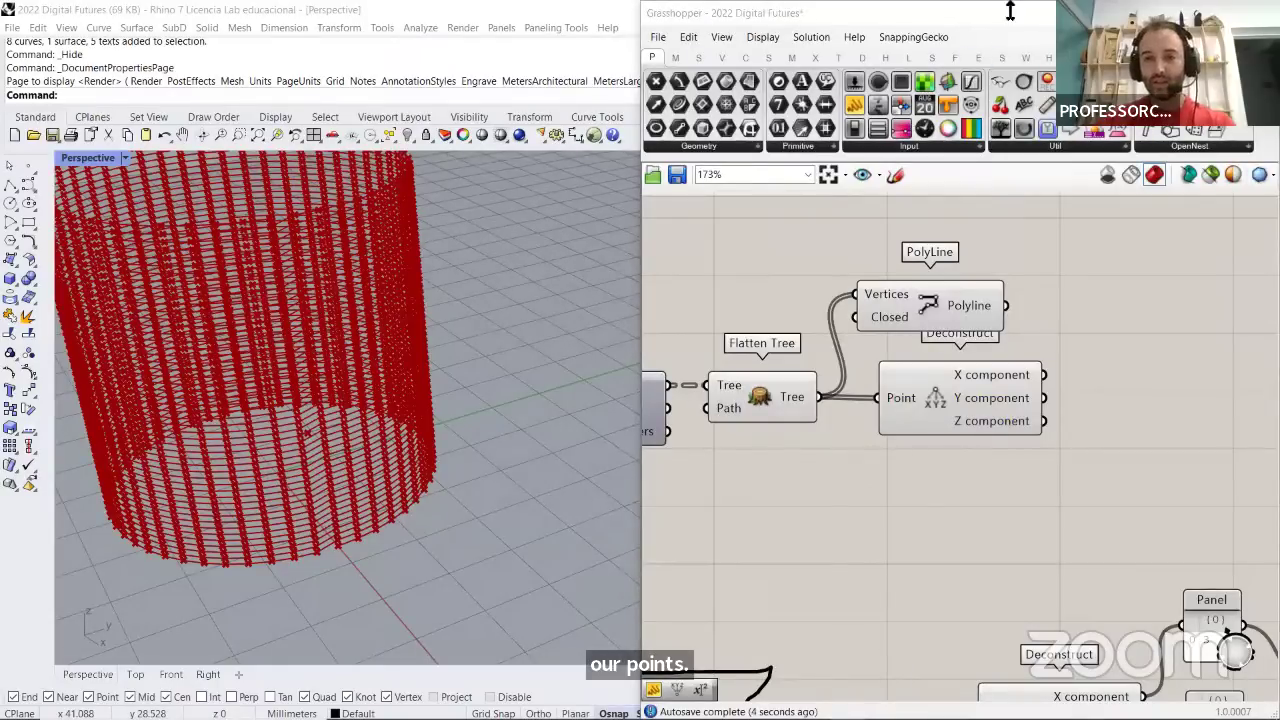
Lower the Grasshopper window and list the new Deconstruct's X component values in an enlarged panel placed off to its lower side
drag(1010, 10, 1010, 52)
drag(857, 146, 1188, 423)
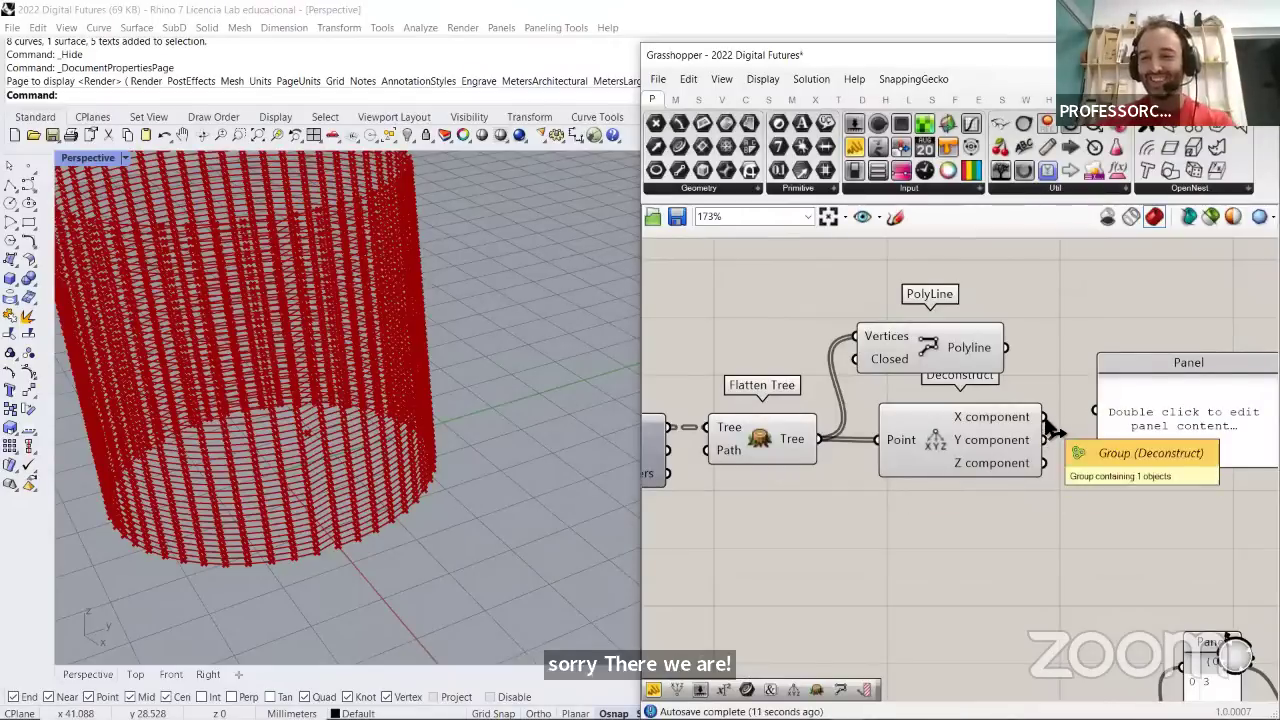
drag(1044, 417, 1096, 411)
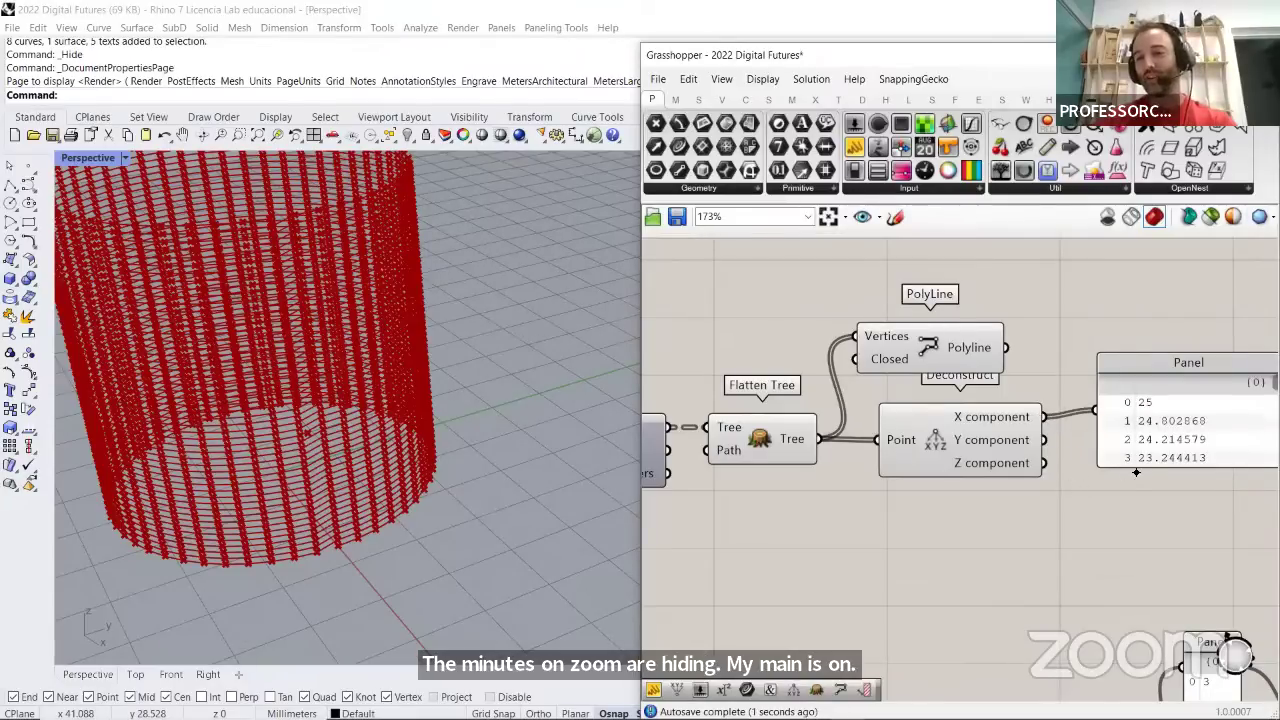
drag(1138, 472, 1138, 580)
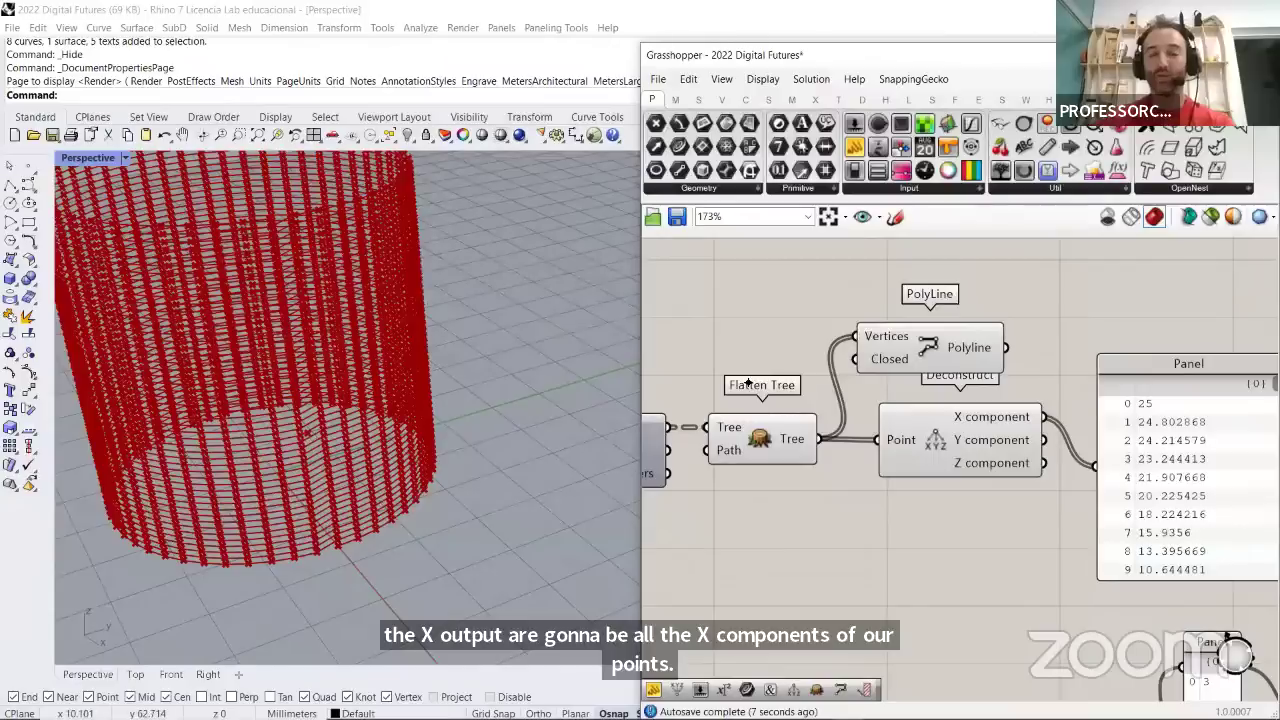
scroll(814, 394, down, 3)
drag(1060, 442, 1140, 493)
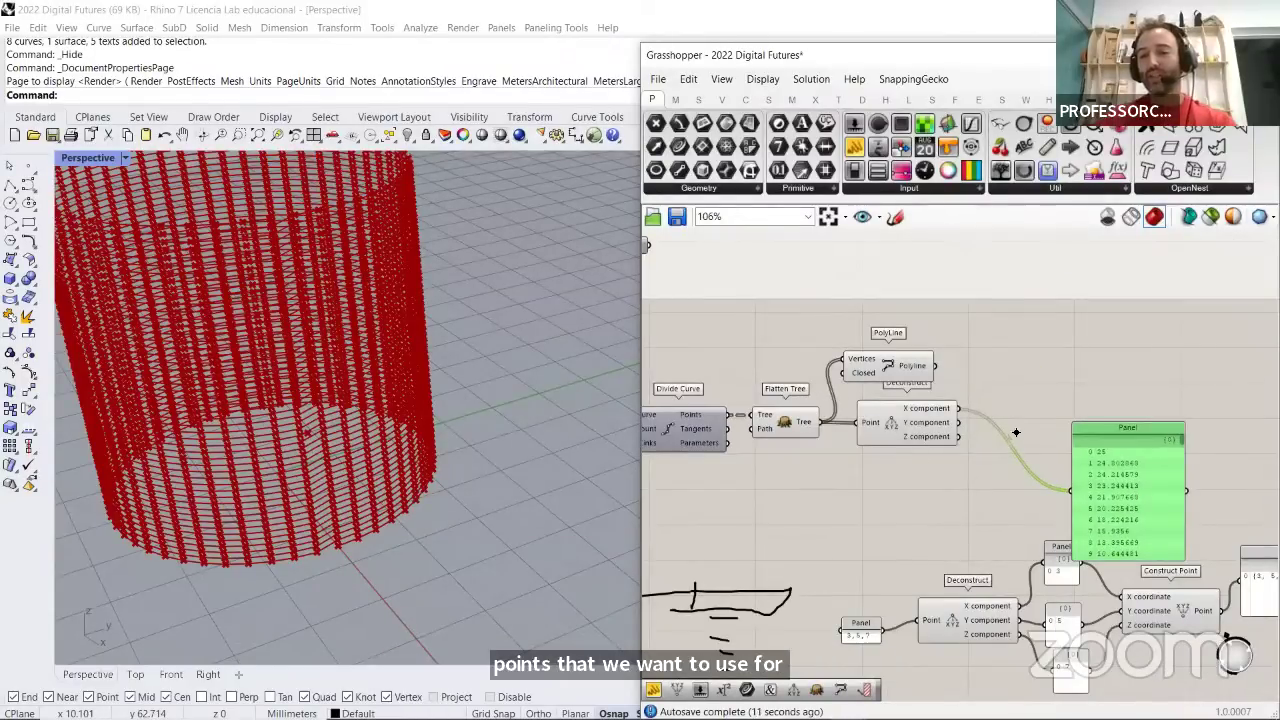
Add a Concatenate component beside the new Deconstruct and delete the panel listing the X values
double_click(1057, 399)
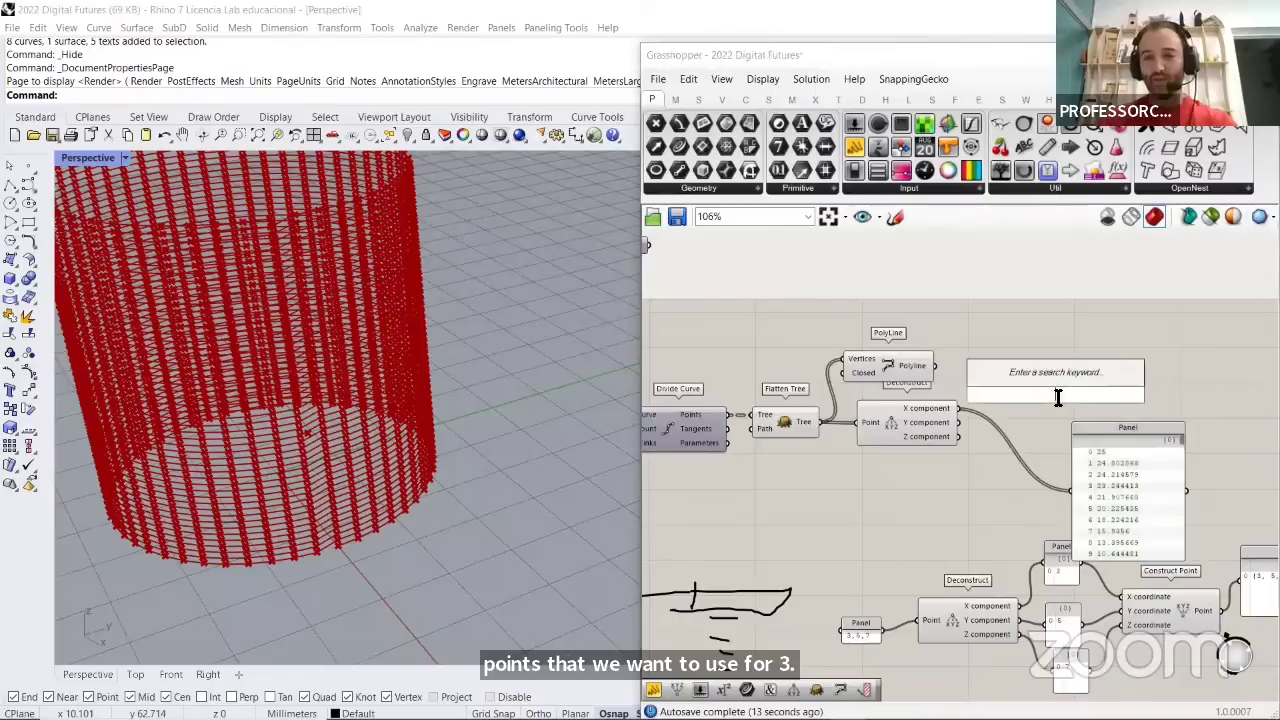
text(concatenate)
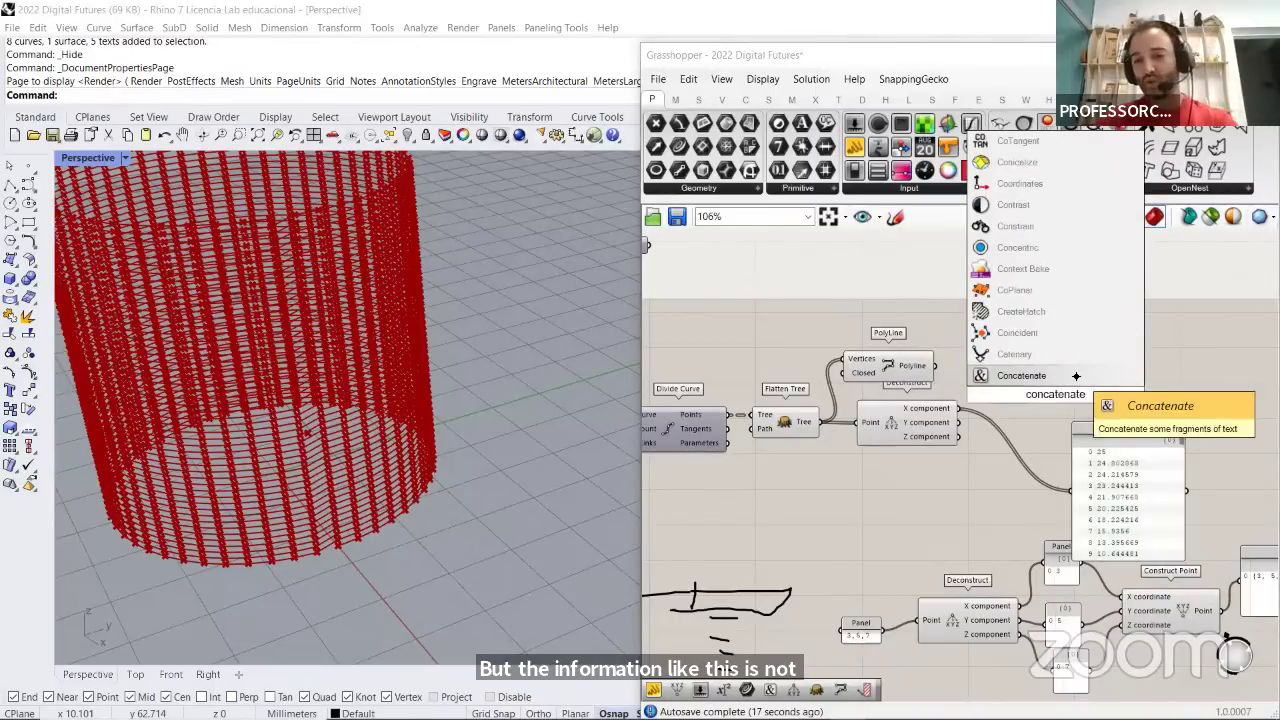
key(Return)
scroll(1074, 412, up, 1)
click(1140, 474)
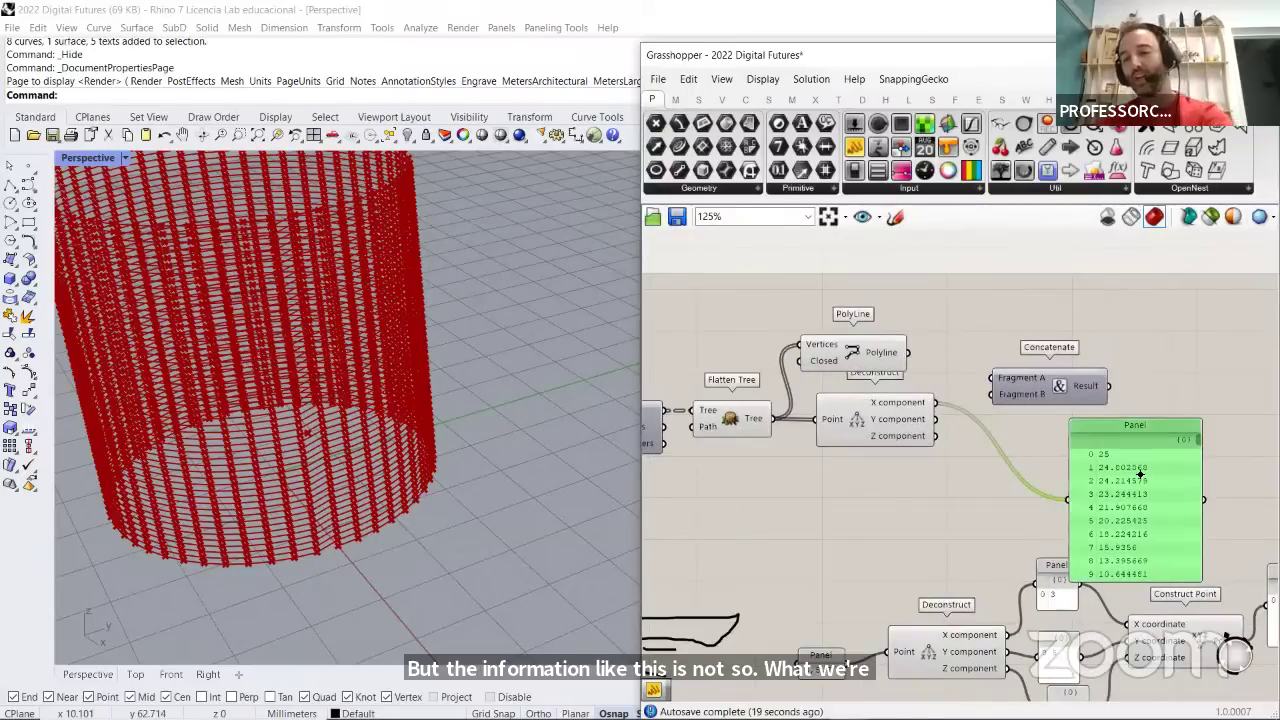
key(Delete)
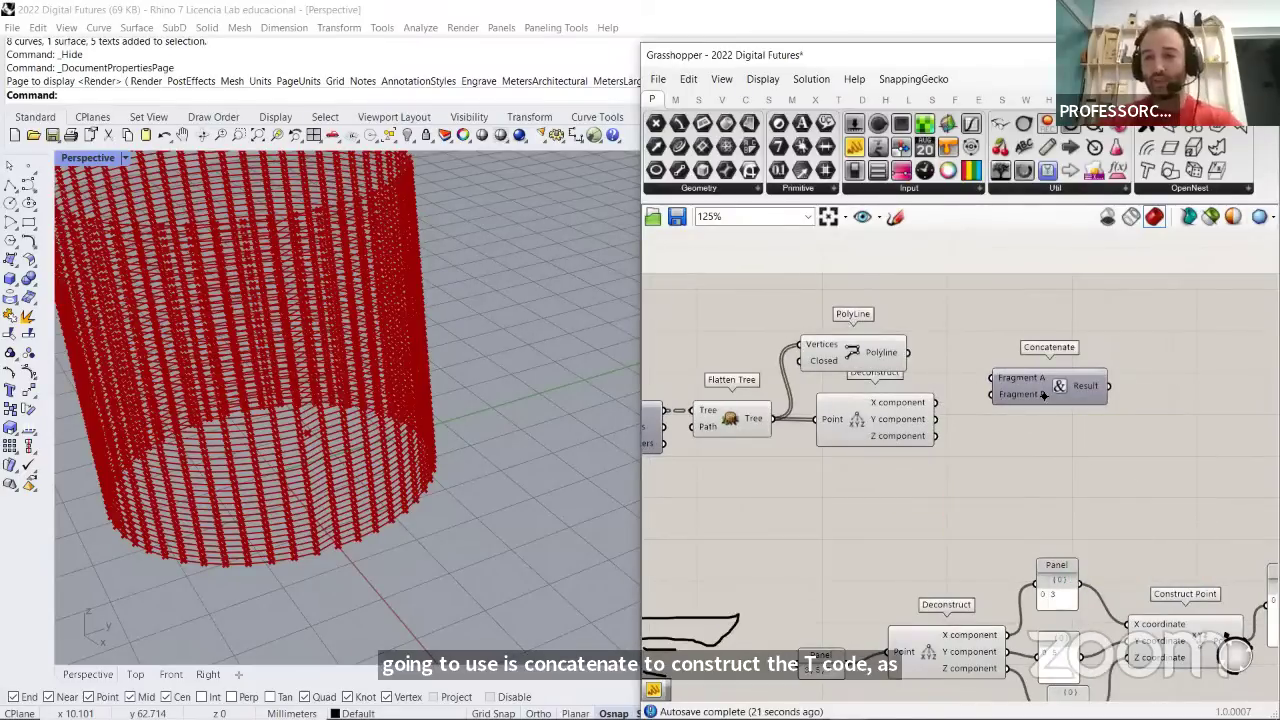
Add five more text inputs, A to E, below Fragment B on the Concatenate component
scroll(1043, 395, up, 3)
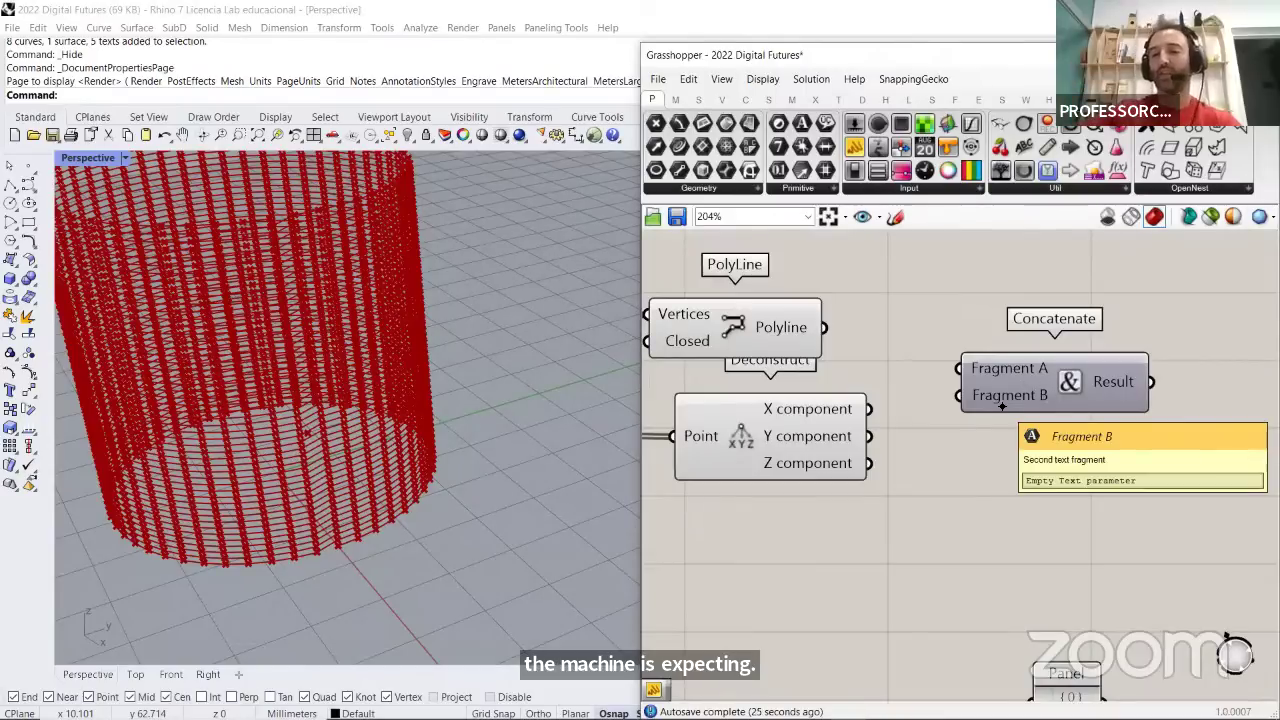
scroll(1001, 405, up, 6)
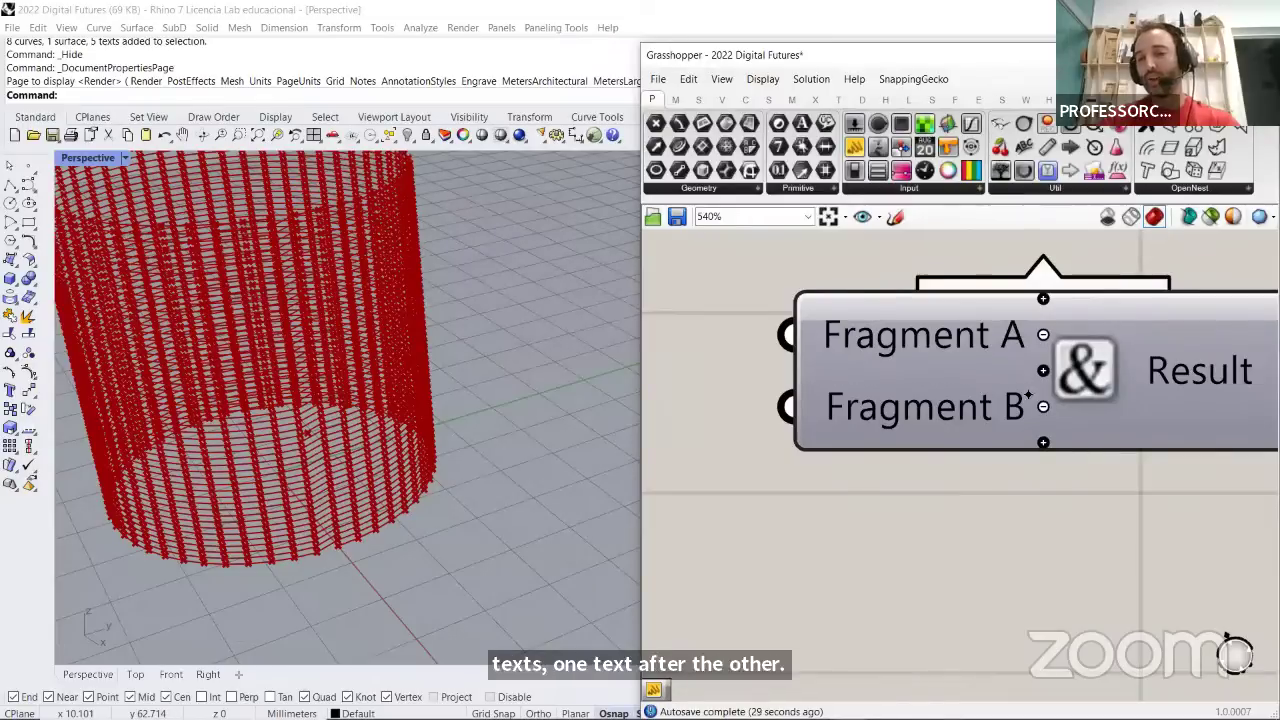
right_drag(1048, 525, 1029, 607)
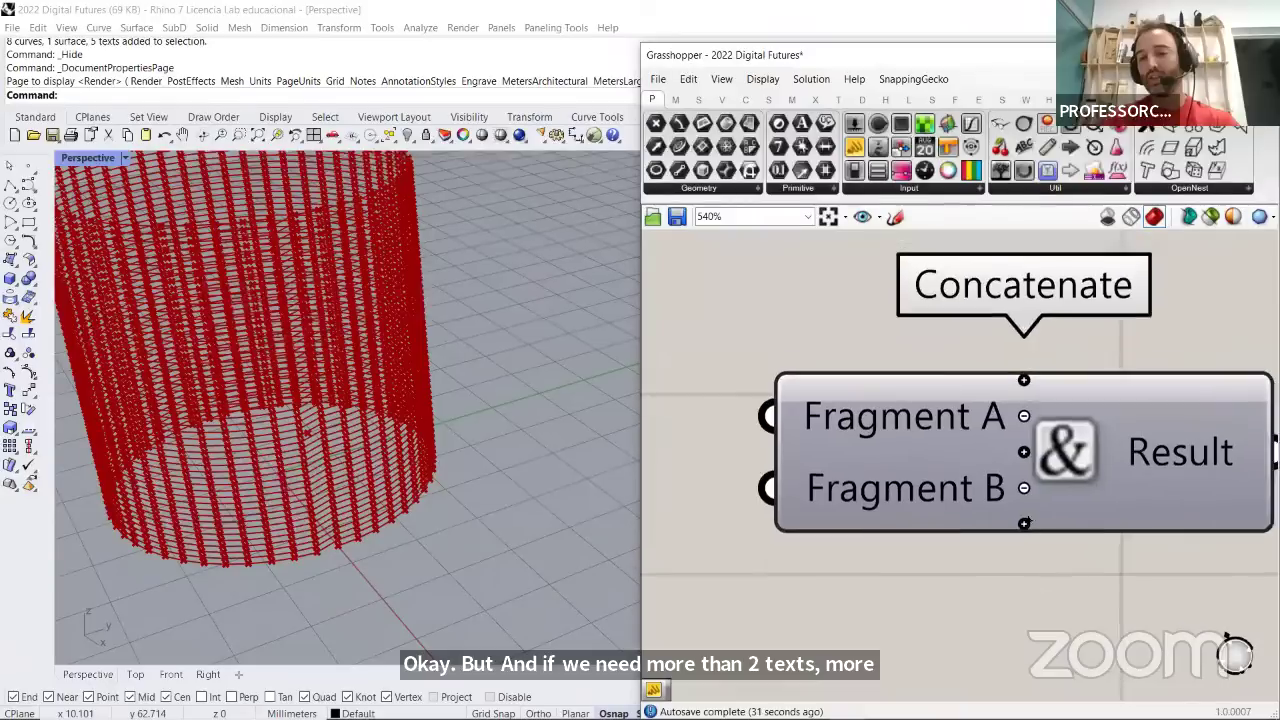
click(1024, 523)
click(1024, 559)
click(1024, 596)
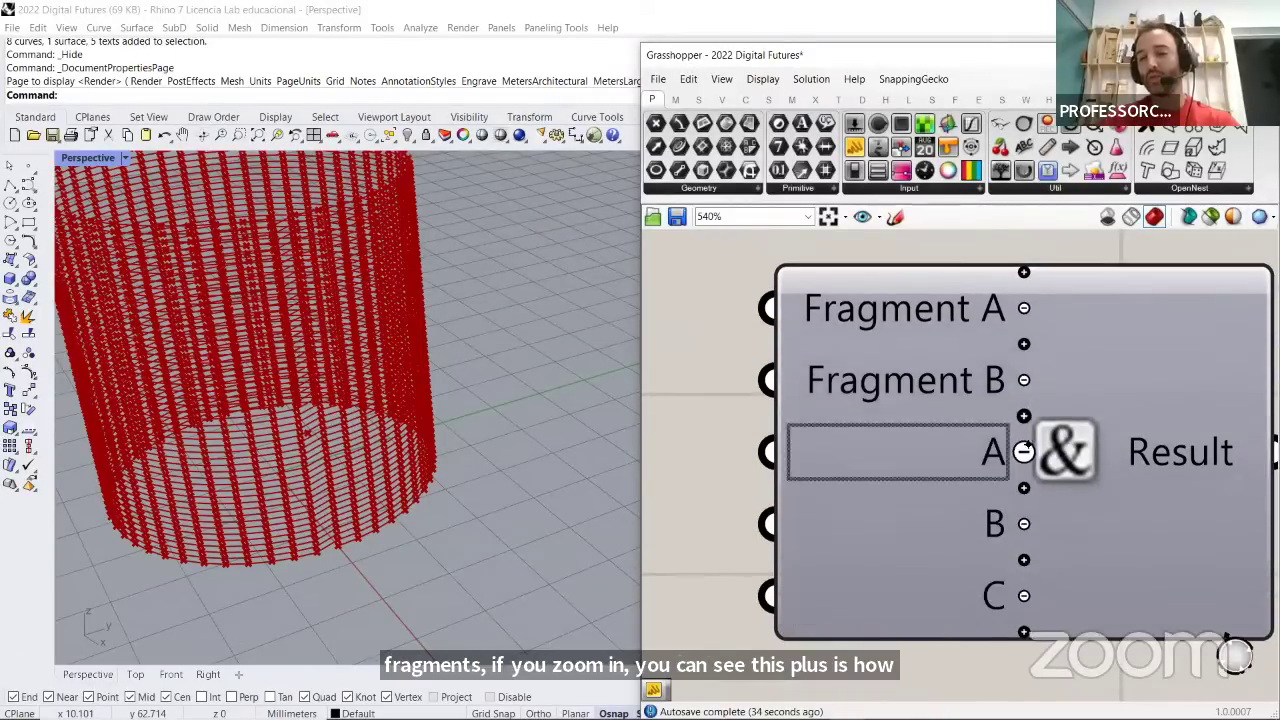
scroll(1024, 560, down, 3)
scroll(1025, 534, up, 2)
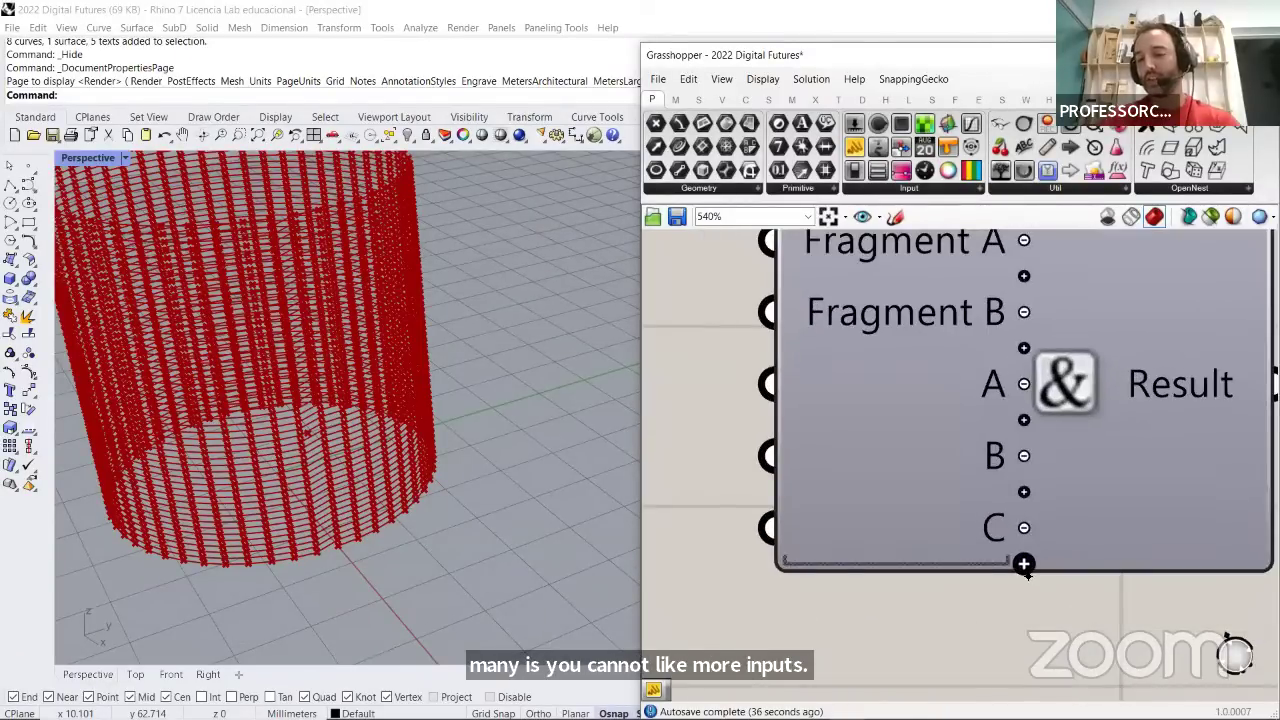
click(1023, 563)
click(1024, 599)
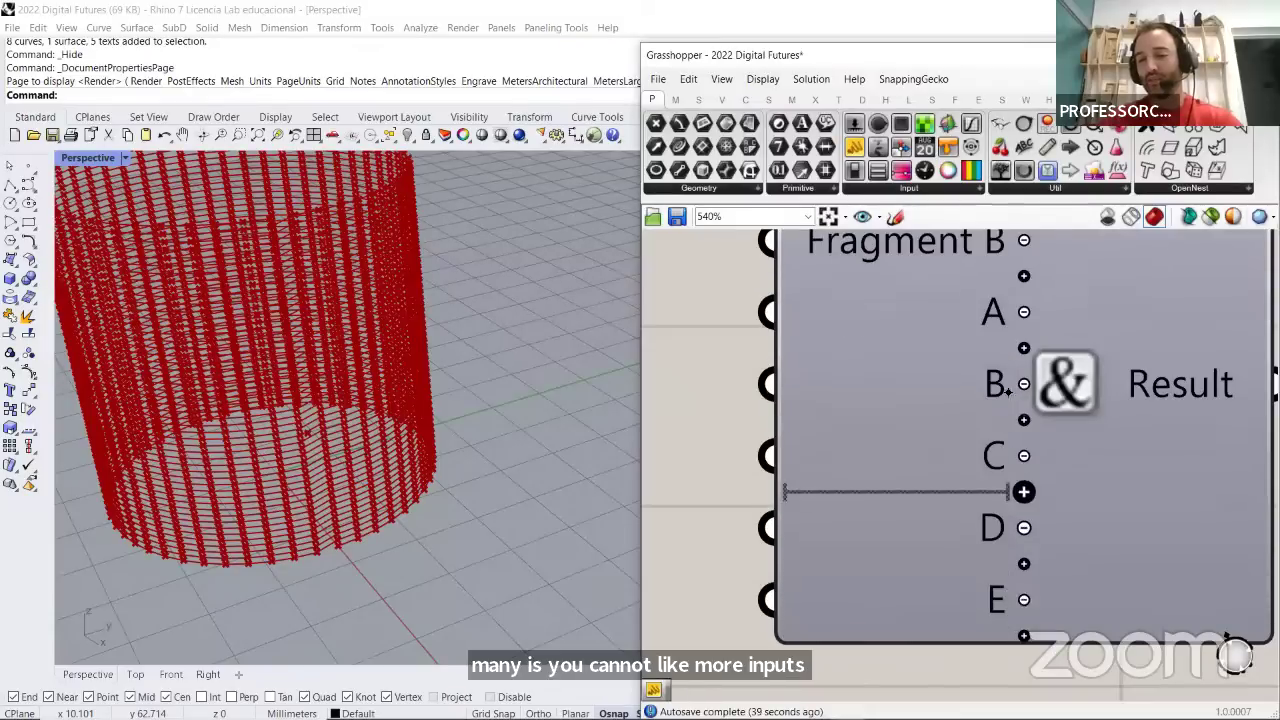
Move the Concatenate component farther away from Deconstruct and slightly down to leave space between them
scroll(1023, 485, down, 4)
drag(1037, 419, 1076, 464)
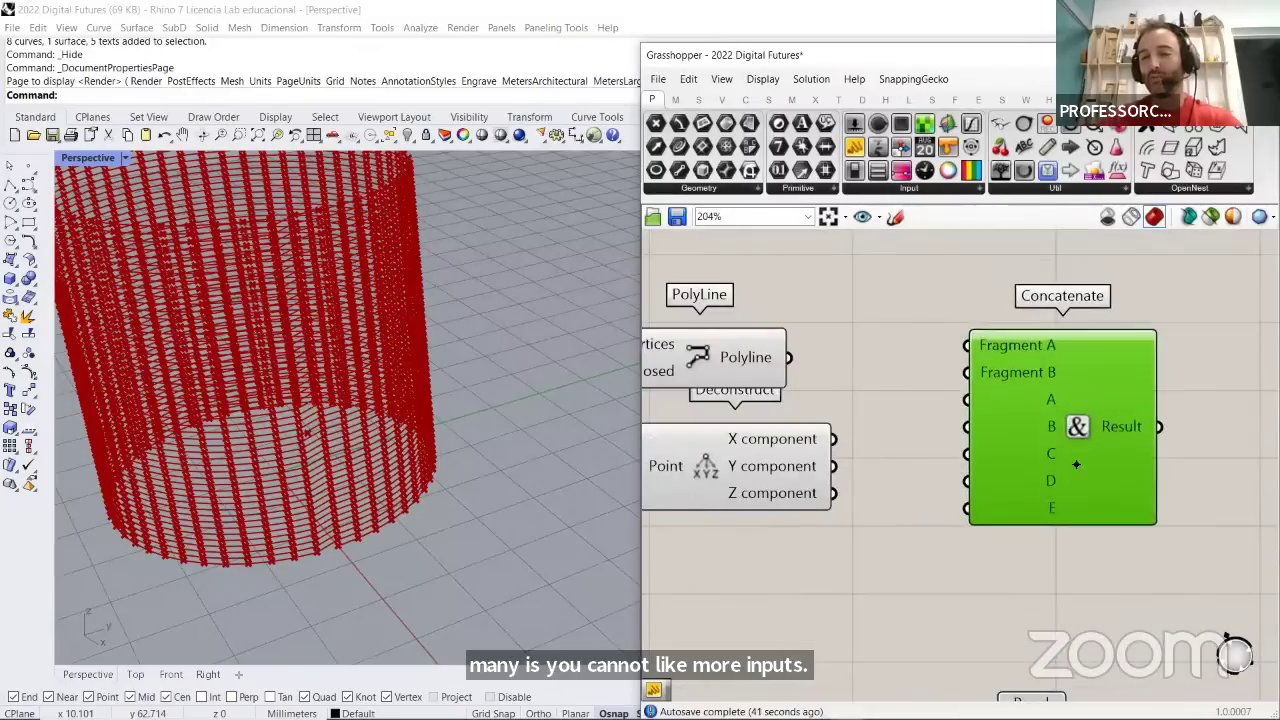
click(926, 397)
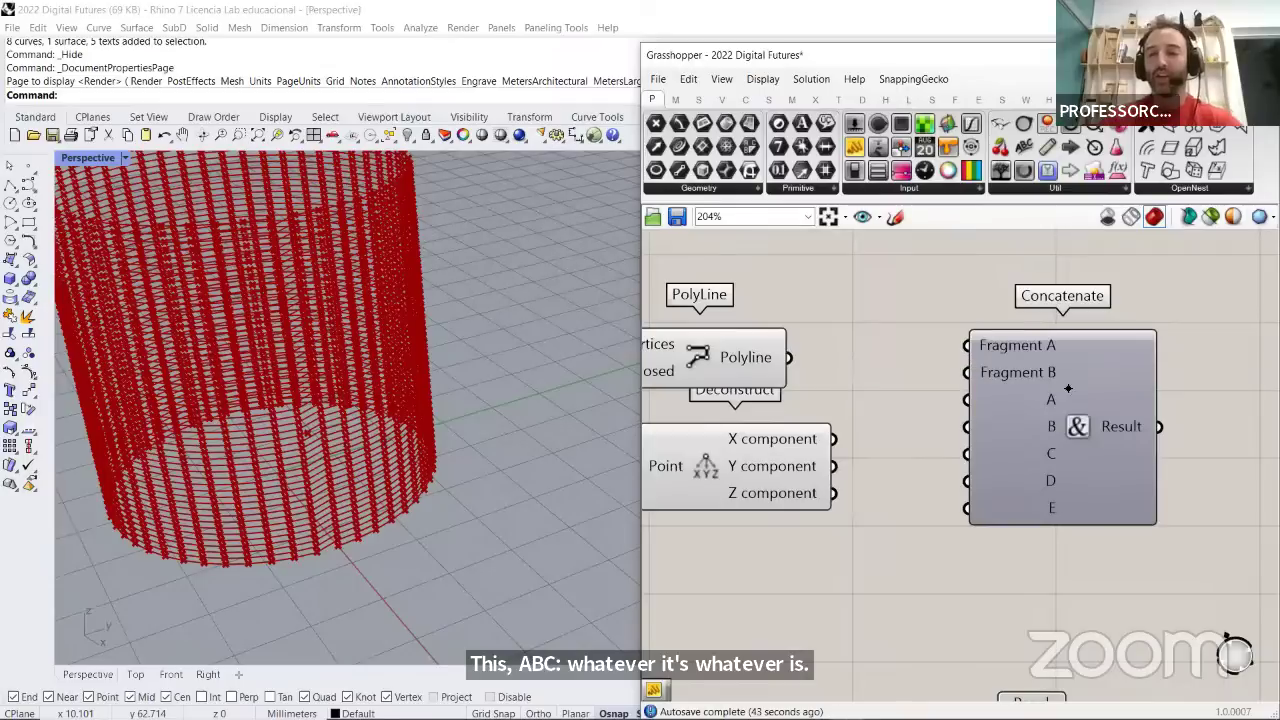
drag(1082, 419, 1124, 463)
Add a panel containing G1 between Deconstruct and Concatenate and connect it to the Fragment A input
scroll(957, 451, down, 6)
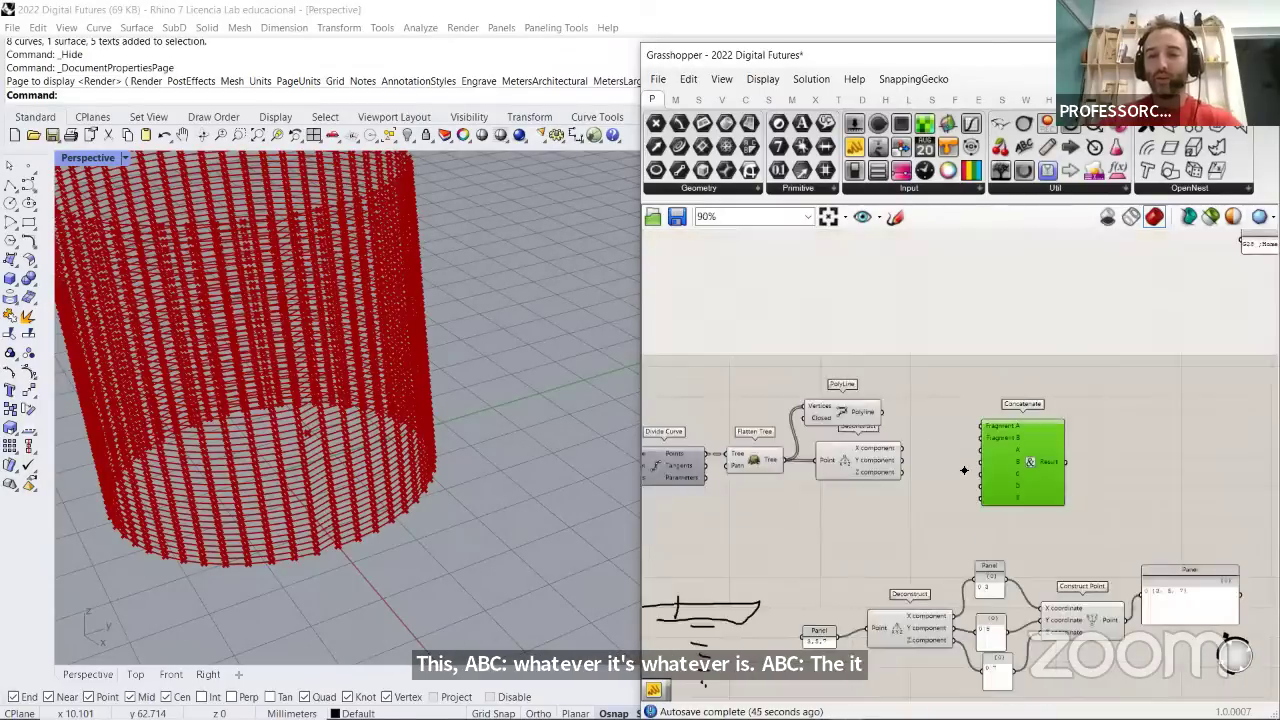
scroll(878, 292, up, 5)
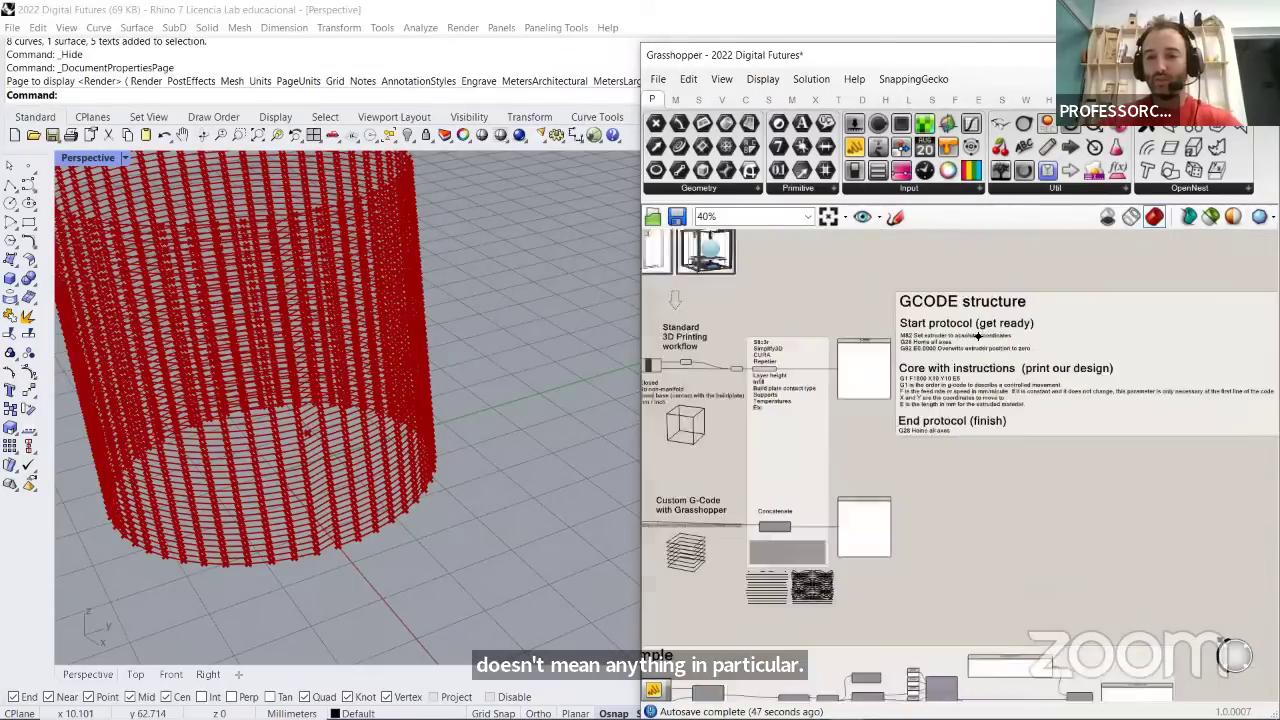
scroll(878, 292, up, 3)
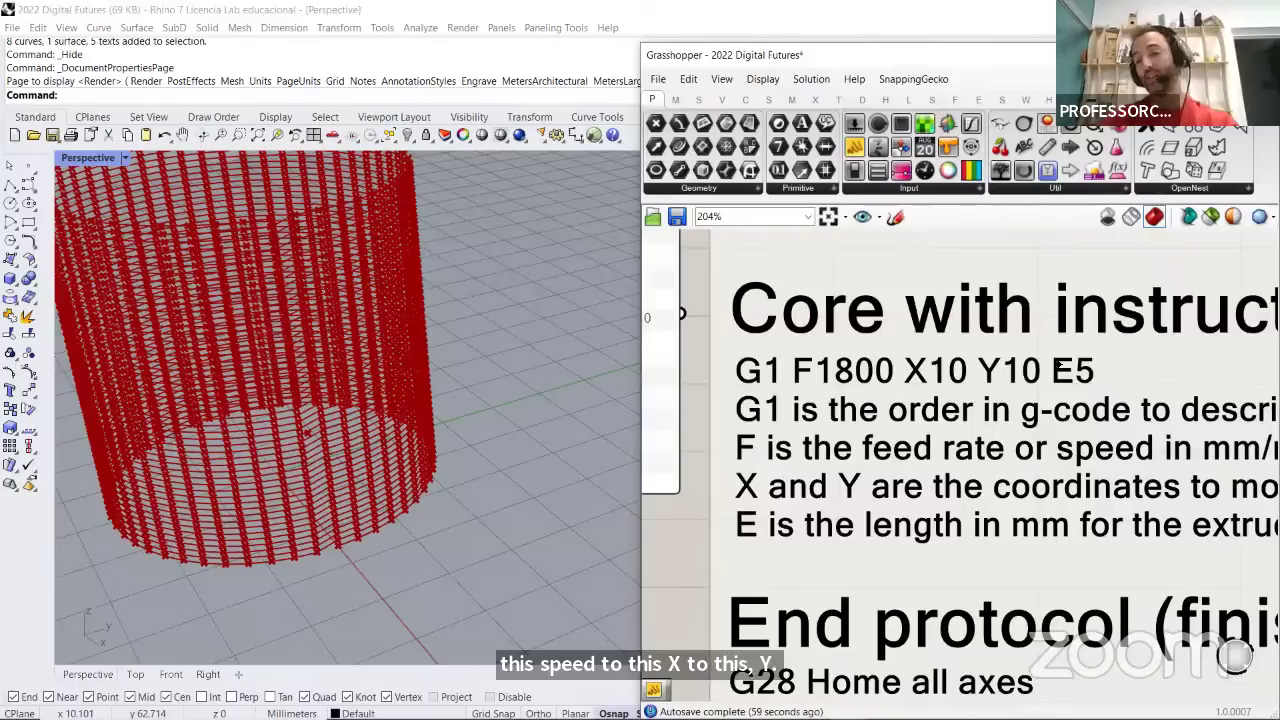
scroll(1072, 370, down, 6)
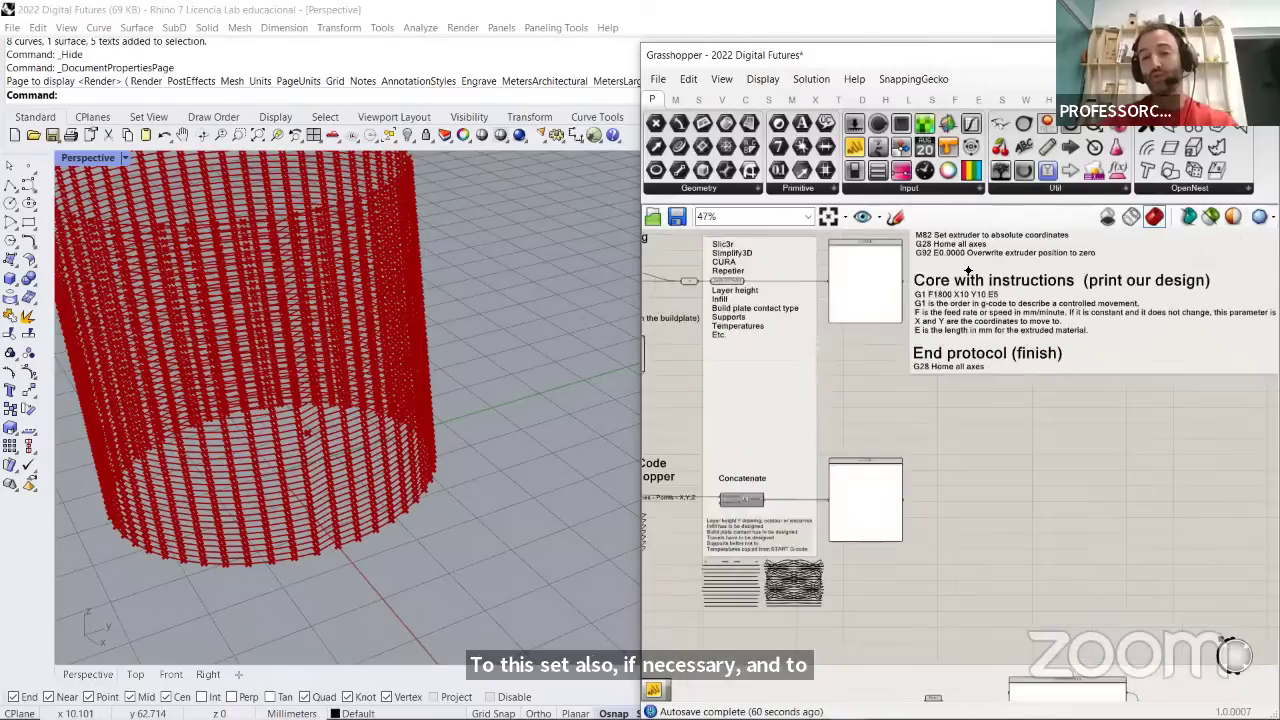
scroll(1078, 484, down, 1)
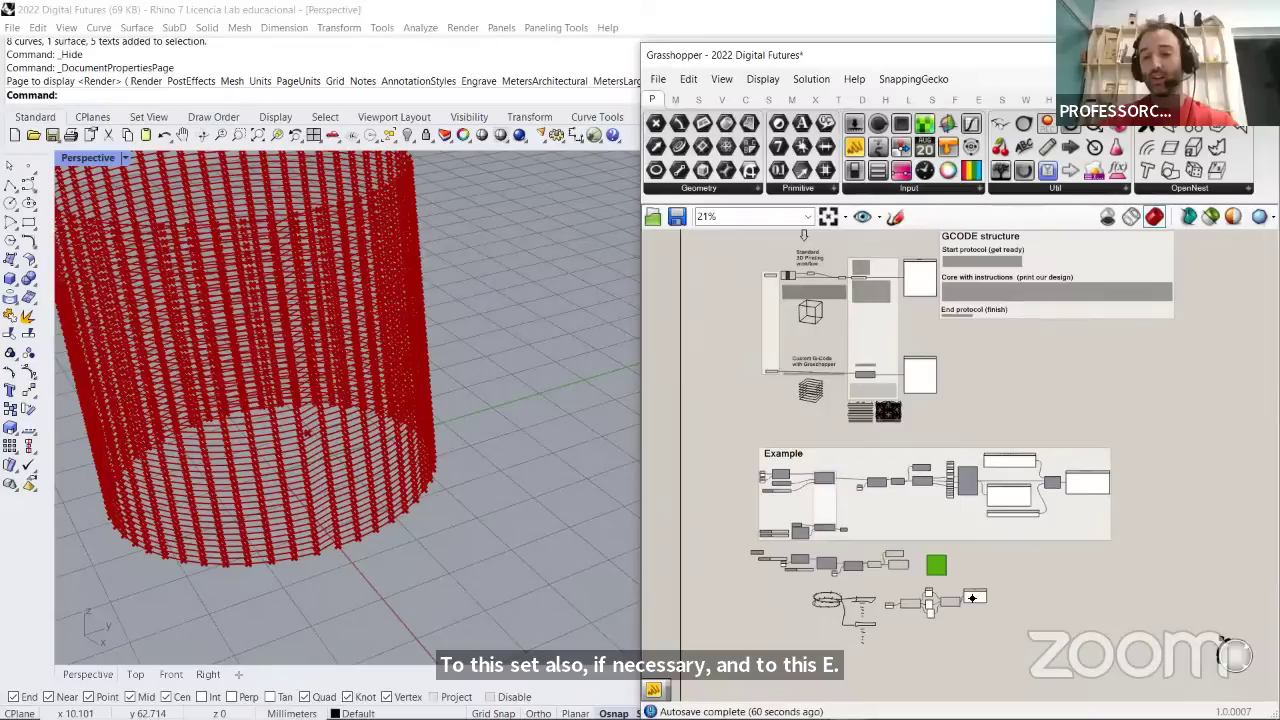
scroll(972, 597, up, 8)
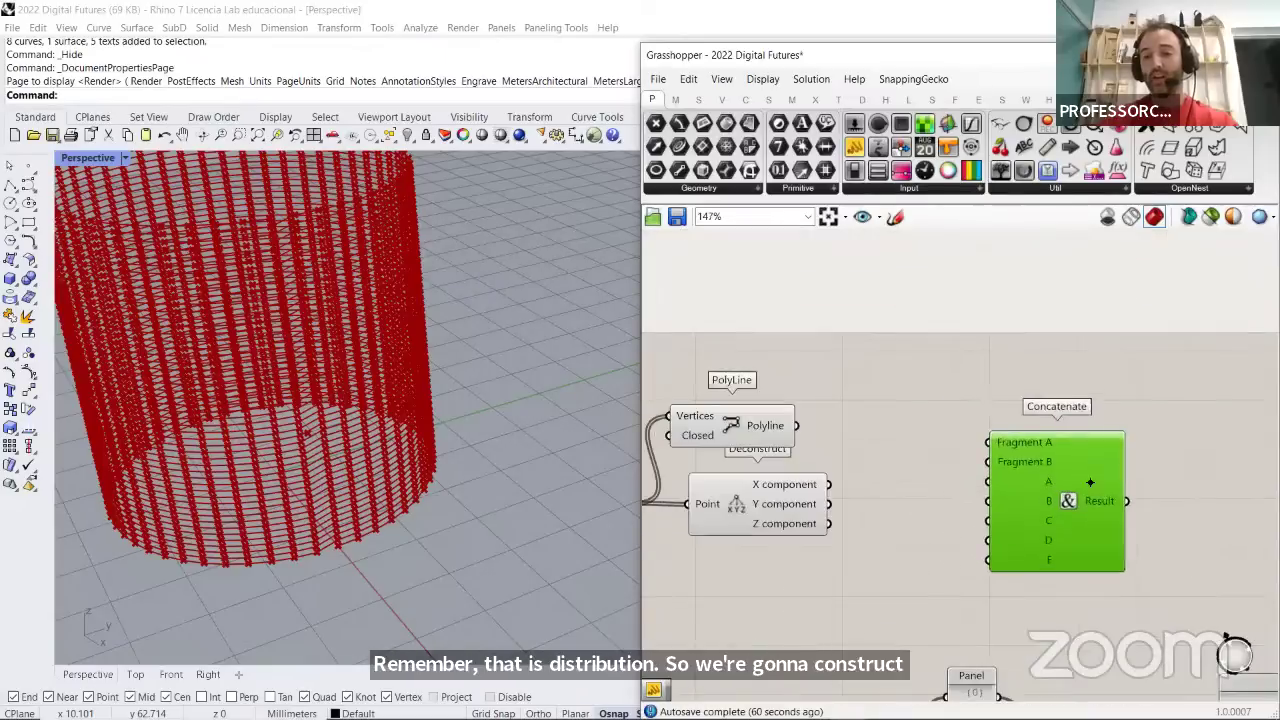
scroll(945, 435, up, 2)
double_click(938, 432)
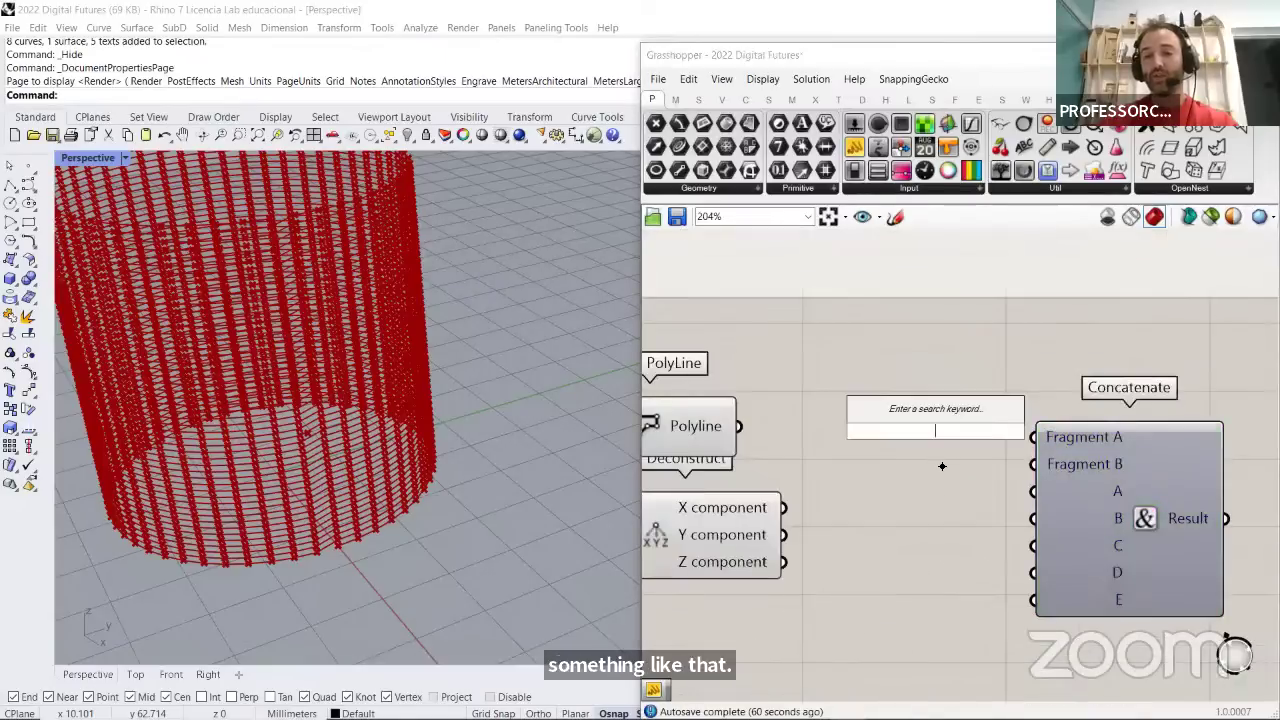
text(//G1)
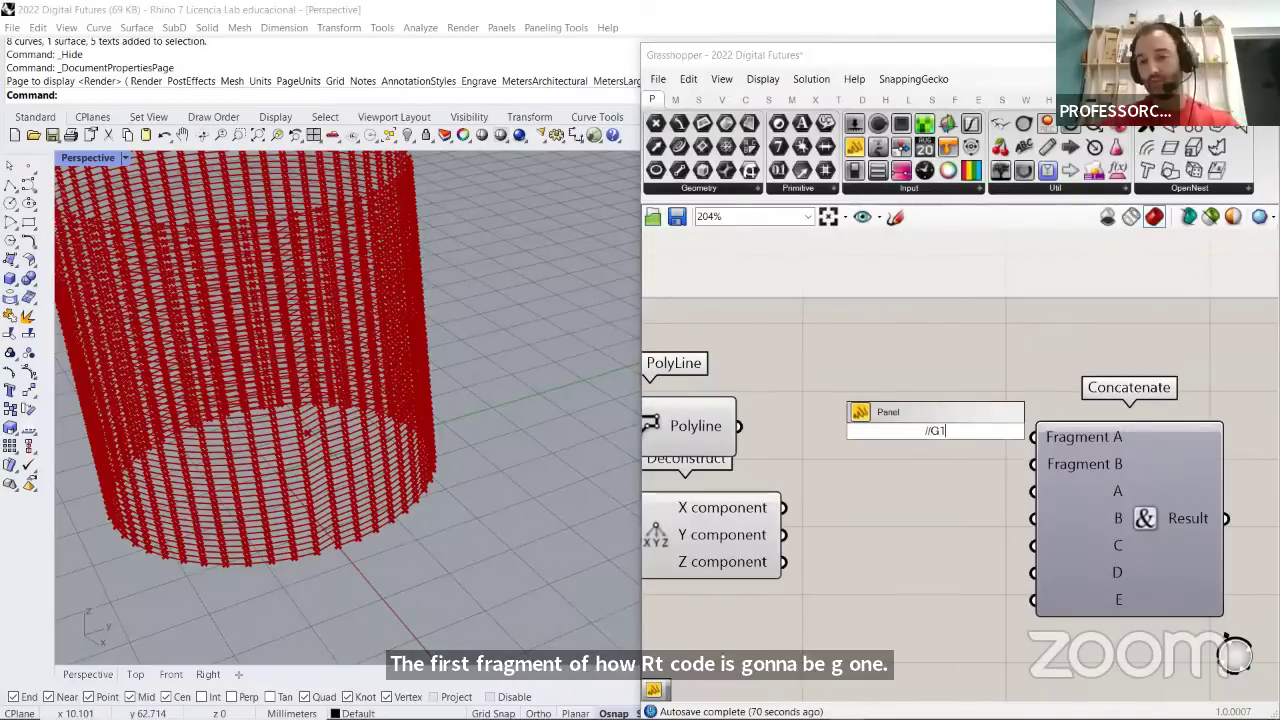
key(Return)
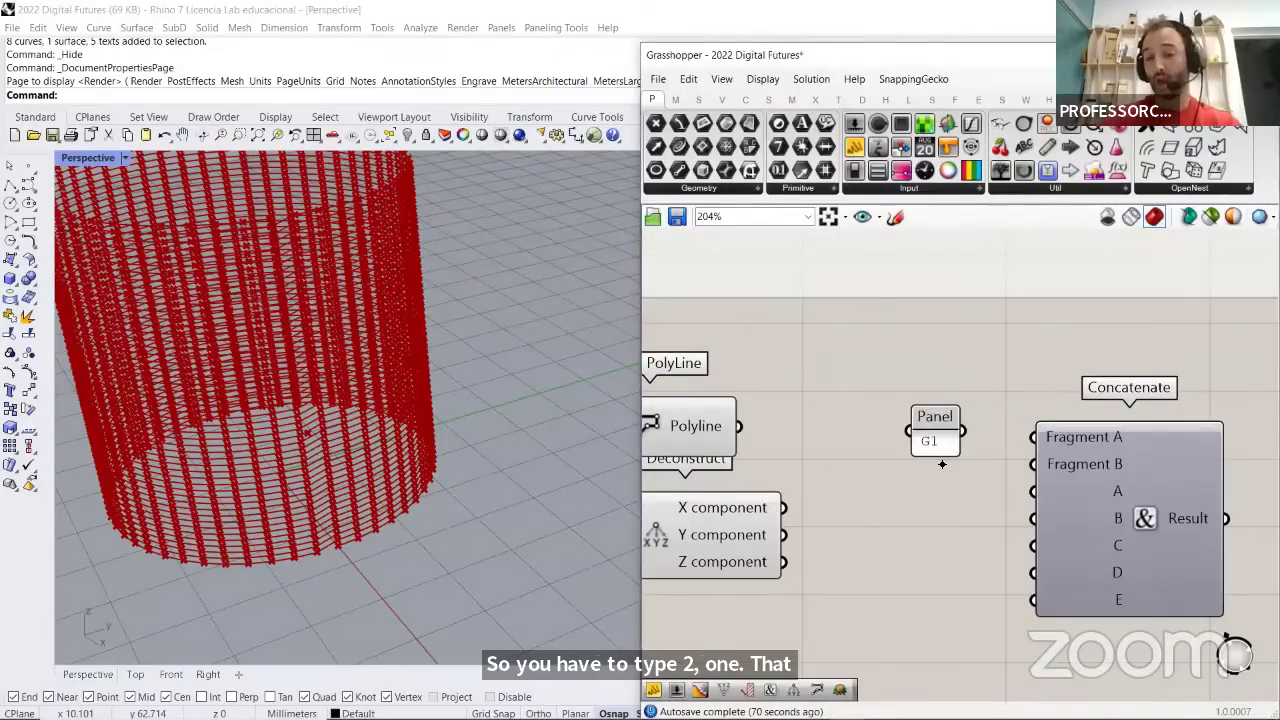
drag(963, 432, 1034, 437)
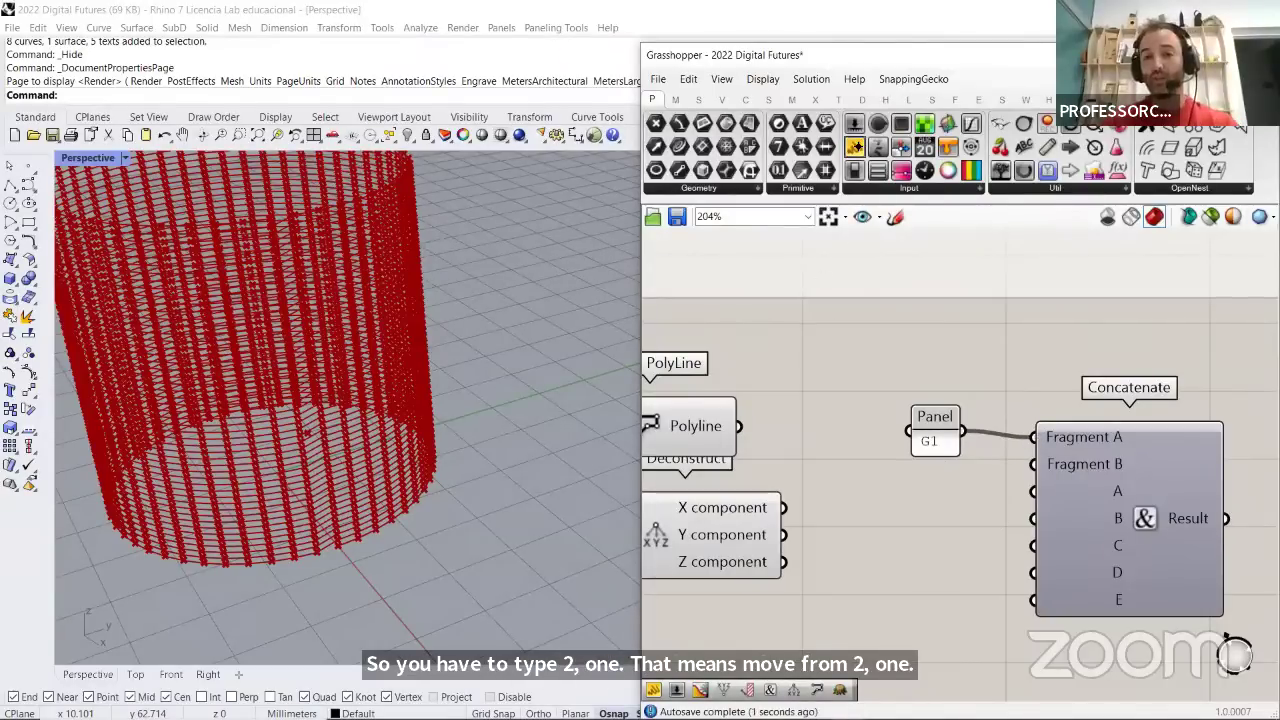
Place an empty panel beside Concatenate, connect the Result output to it and make the panel slightly taller
drag(854, 146, 1278, 481)
scroll(766, 309, down, 1)
scroll(962, 466, down, 1)
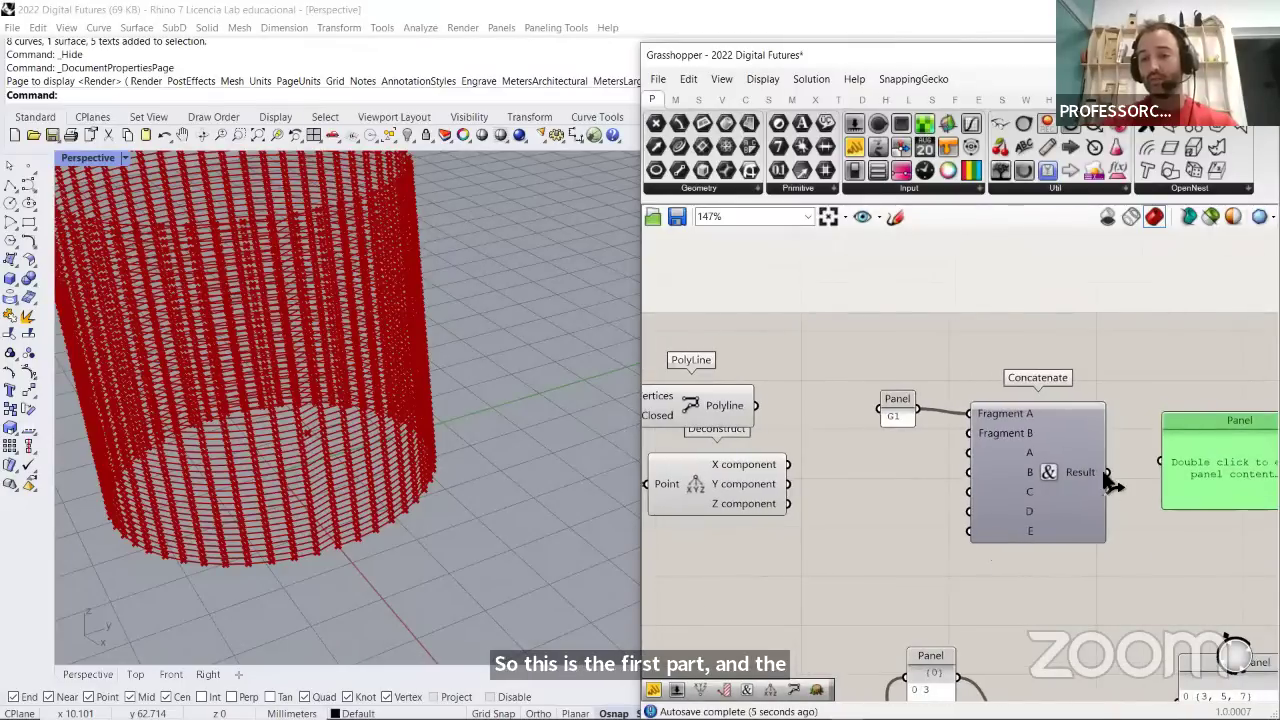
drag(1107, 472, 1160, 462)
right_drag(1156, 548, 1106, 494)
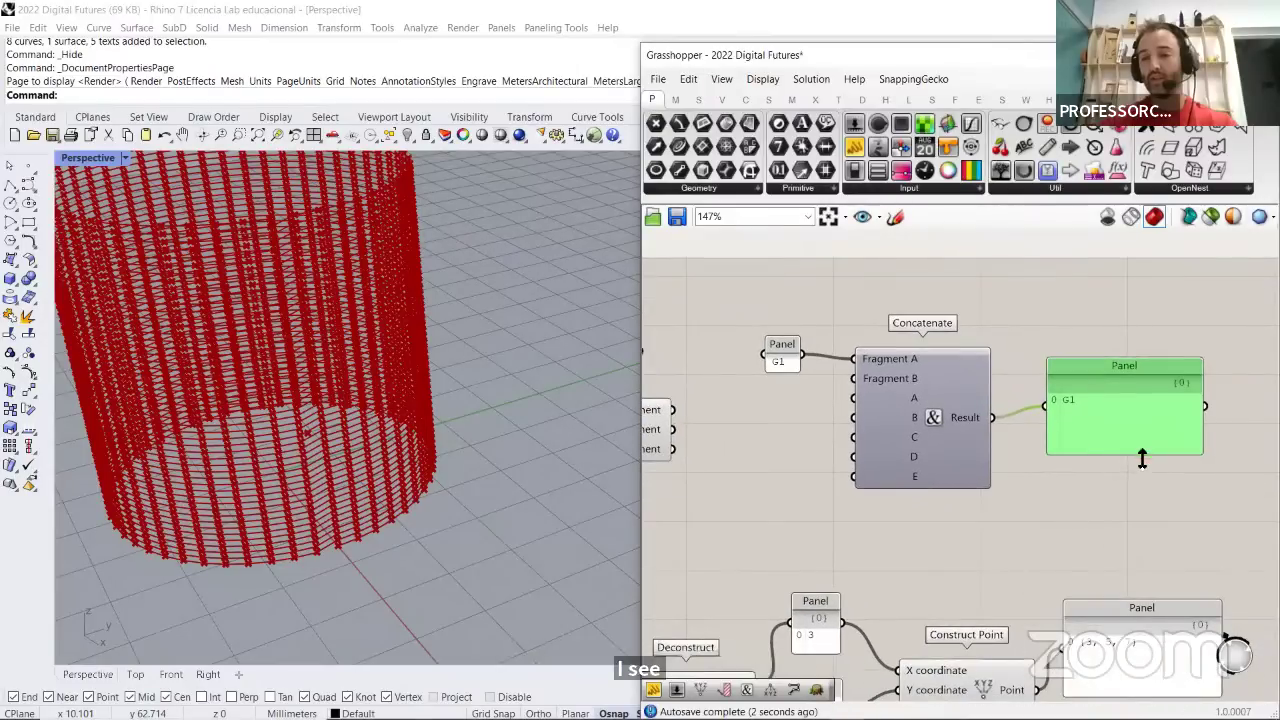
drag(1143, 457, 1166, 464)
click(1106, 504)
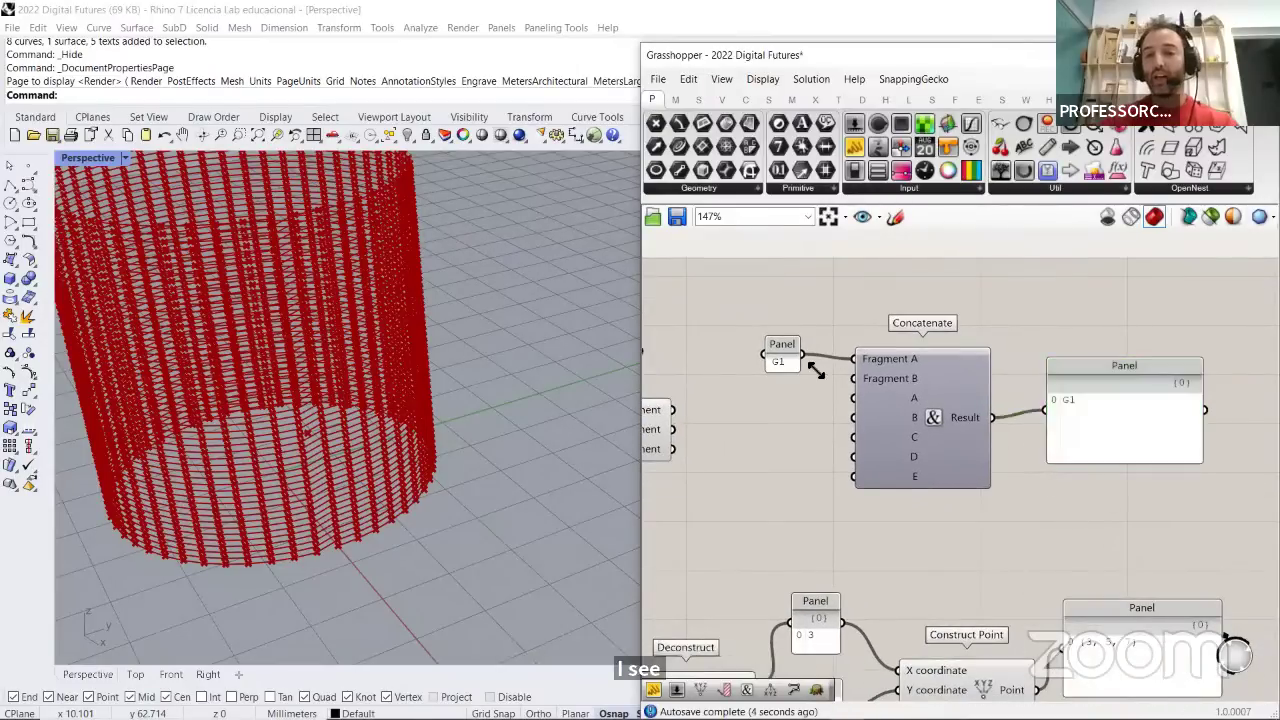
Change the text of the panel feeding Fragment A to G1 F1800 and widen the panel to fit it on one line
scroll(800, 401, up, 2)
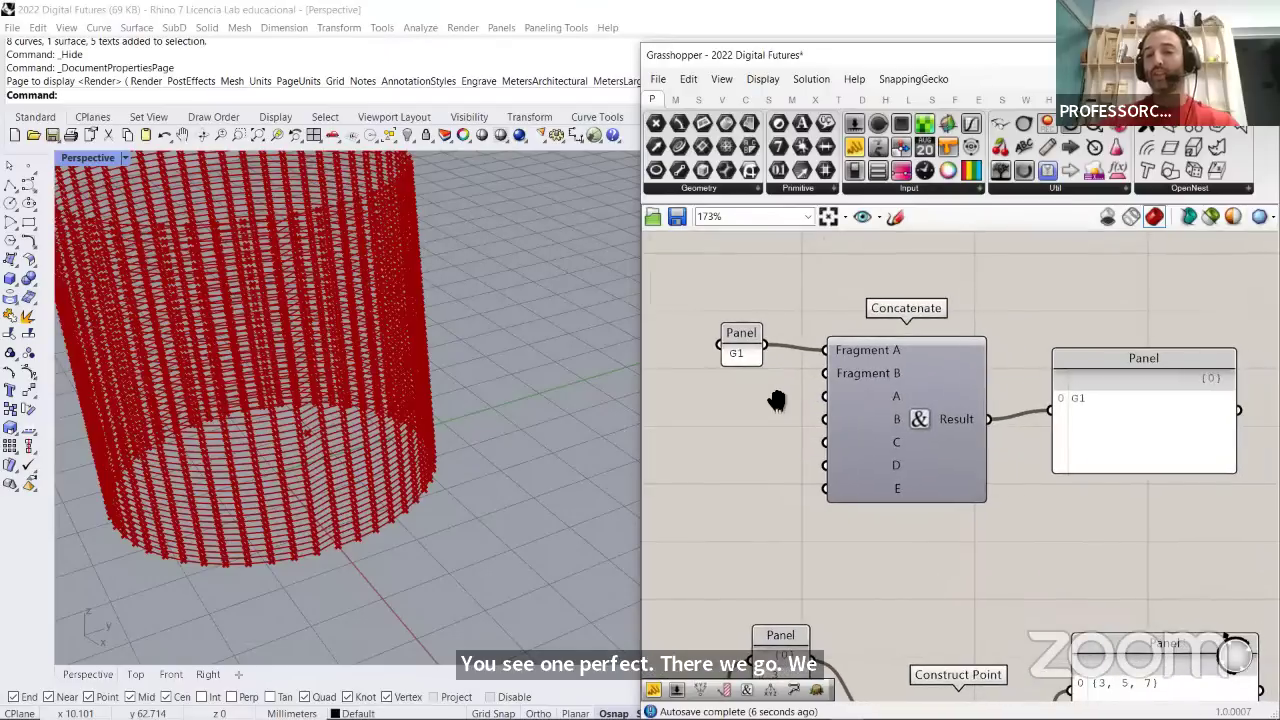
double_click(745, 350)
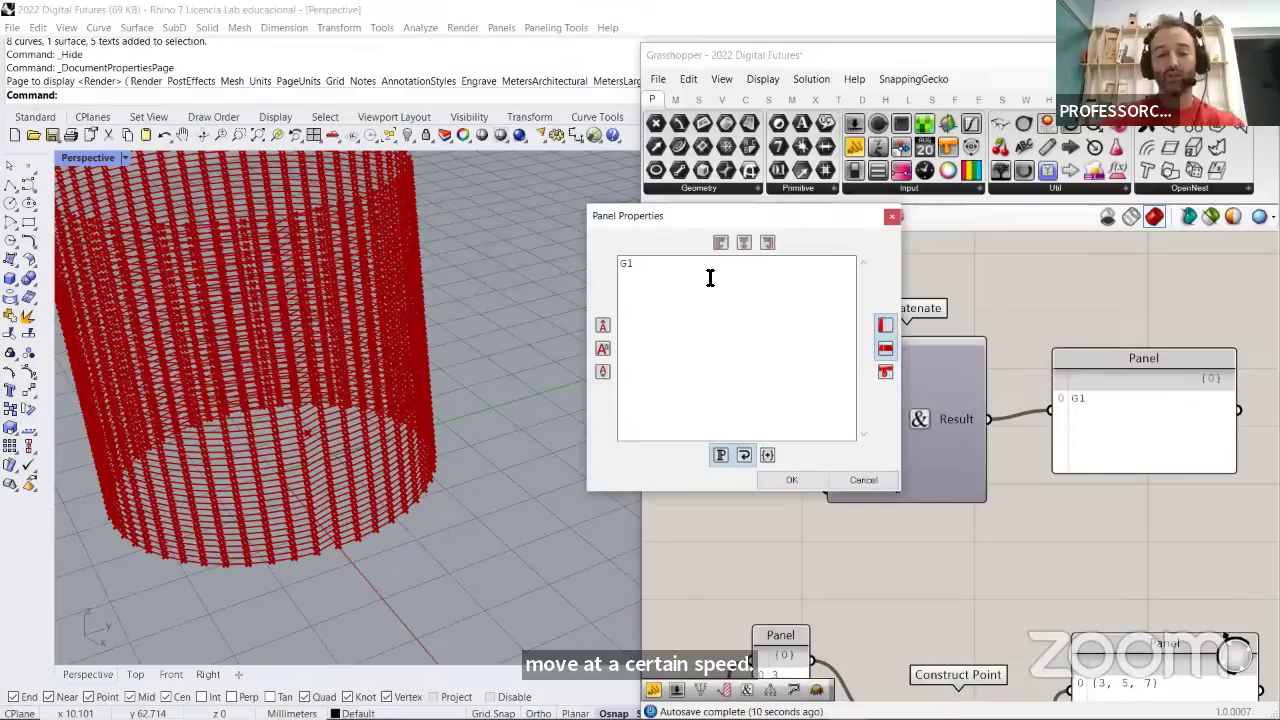
text(F)
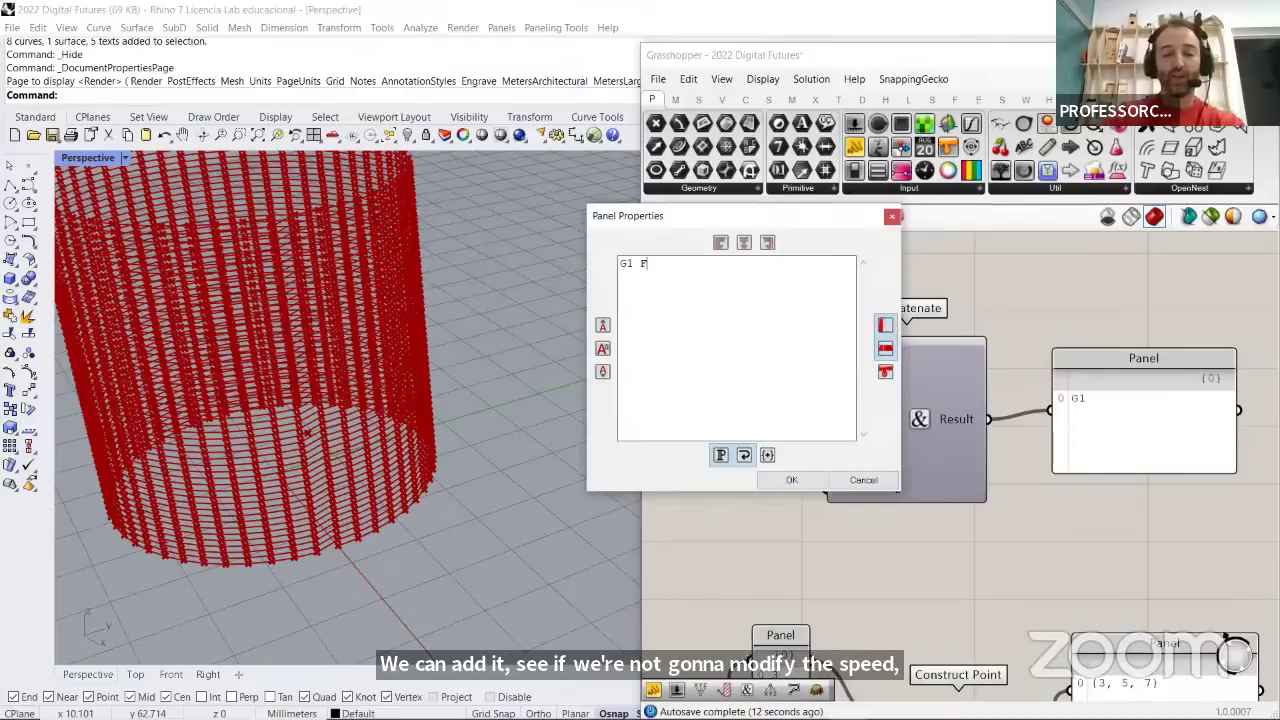
text(1)
text(3)
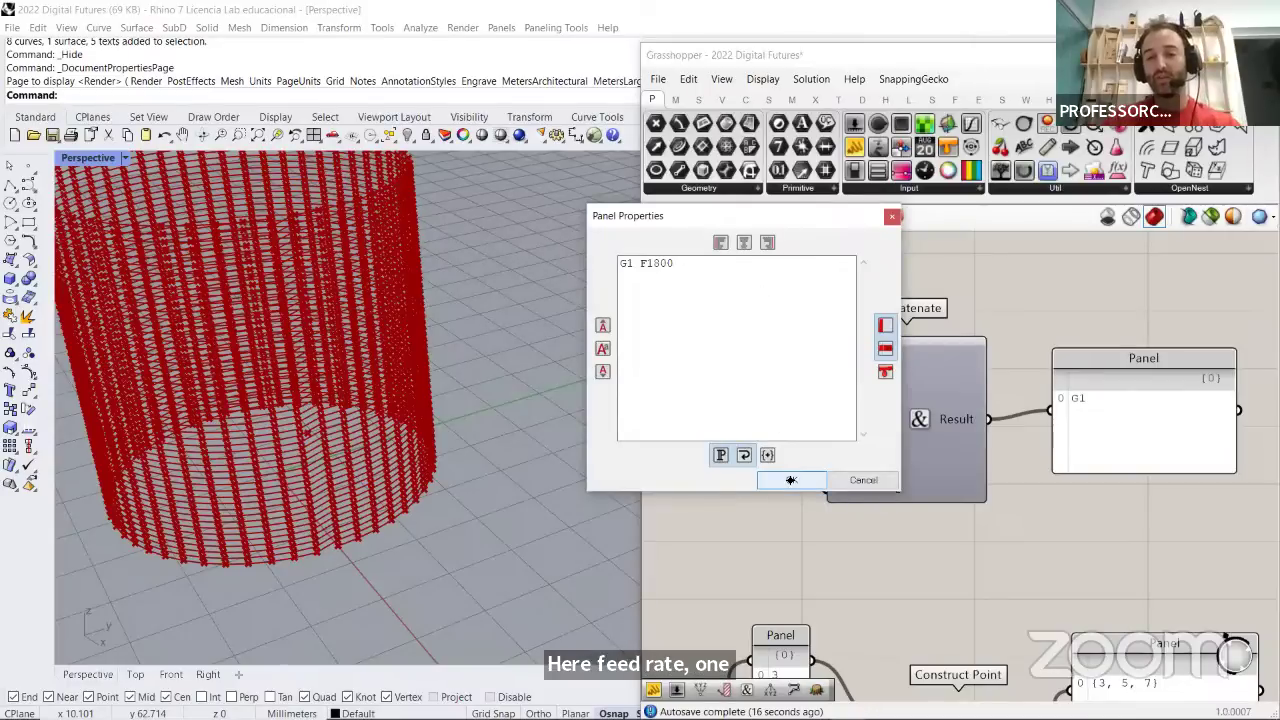
click(790, 480)
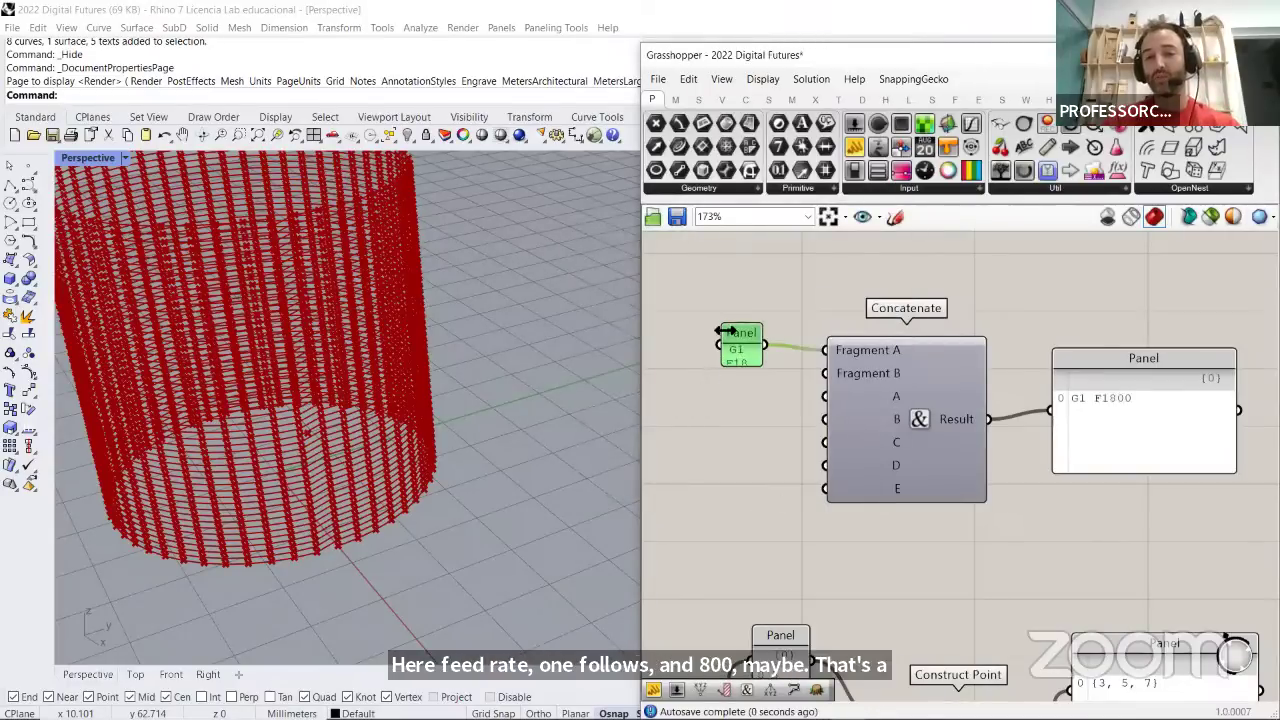
drag(720, 334, 660, 327)
click(717, 289)
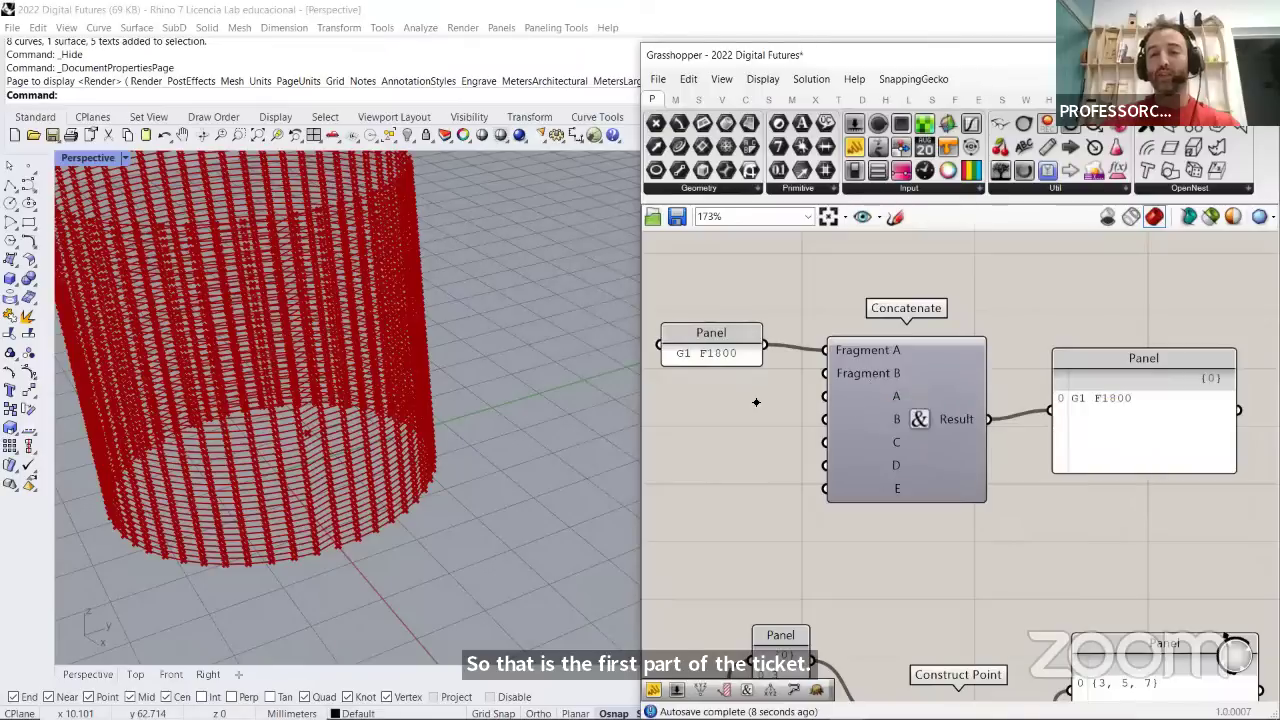
Add a panel containing the letter X just below the G1 F1800 panel
scroll(846, 520, down, 5)
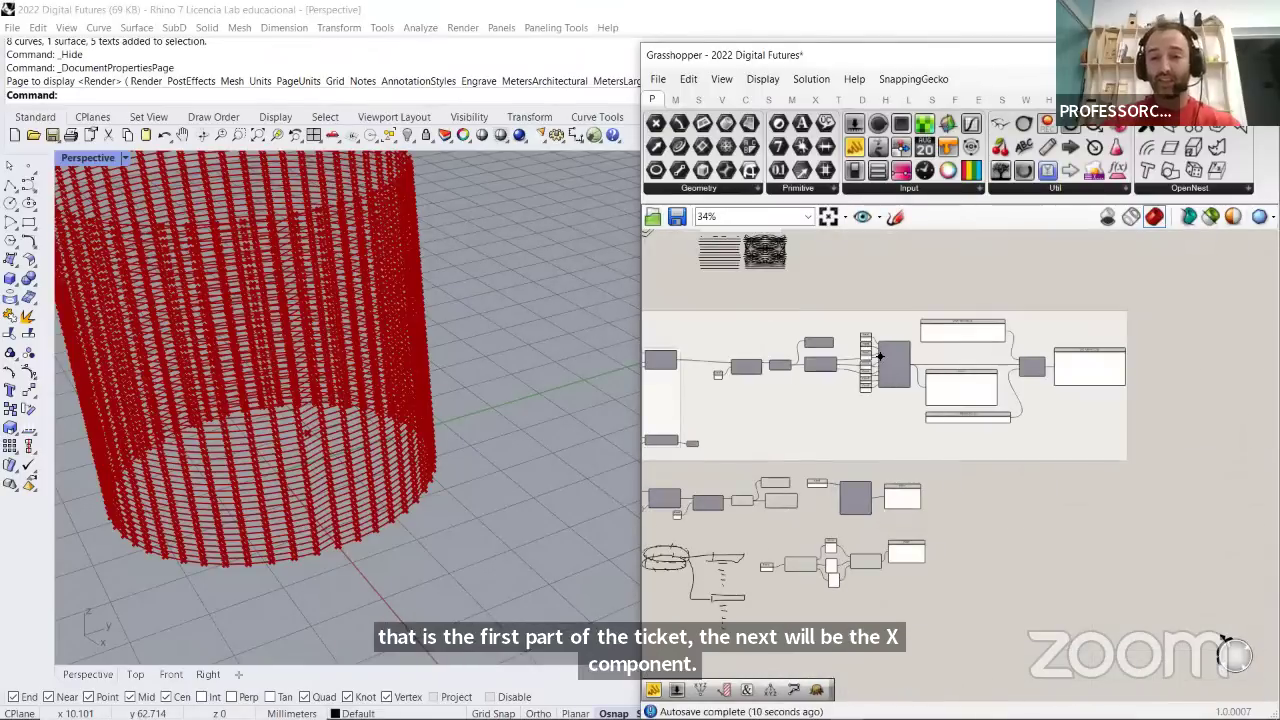
scroll(850, 340, down, 3)
scroll(850, 340, up, 9)
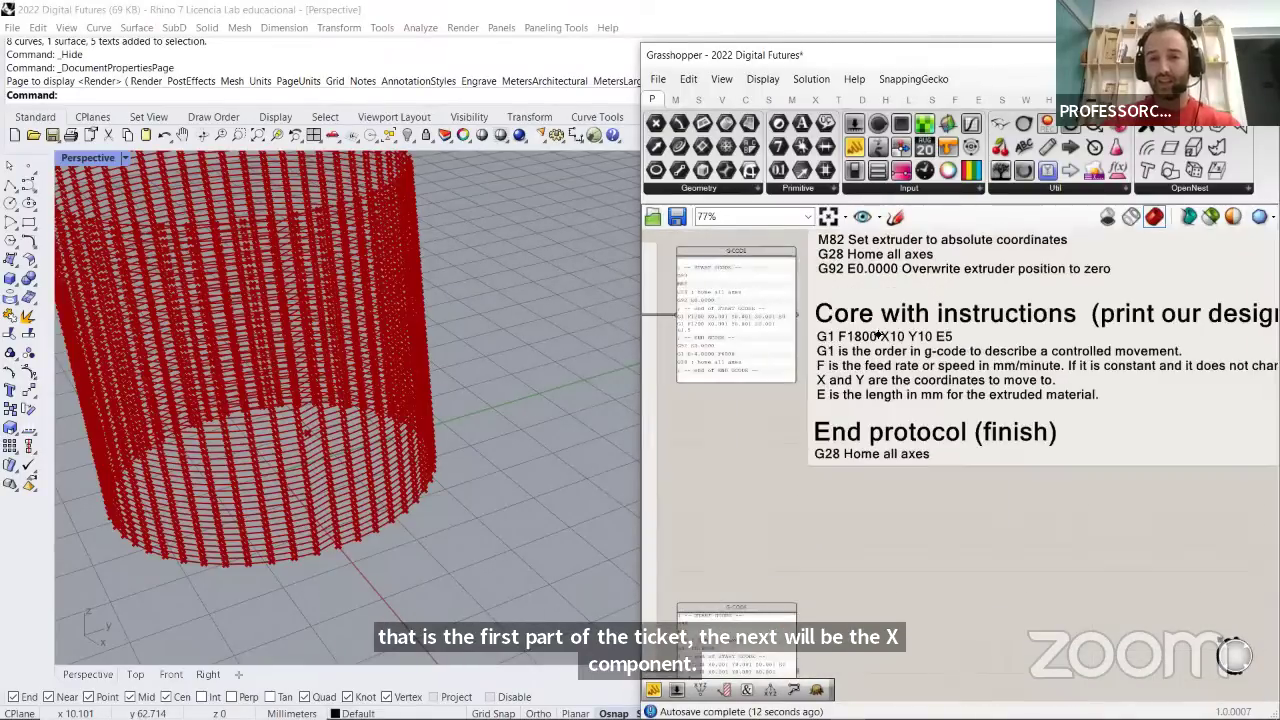
scroll(901, 342, up, 2)
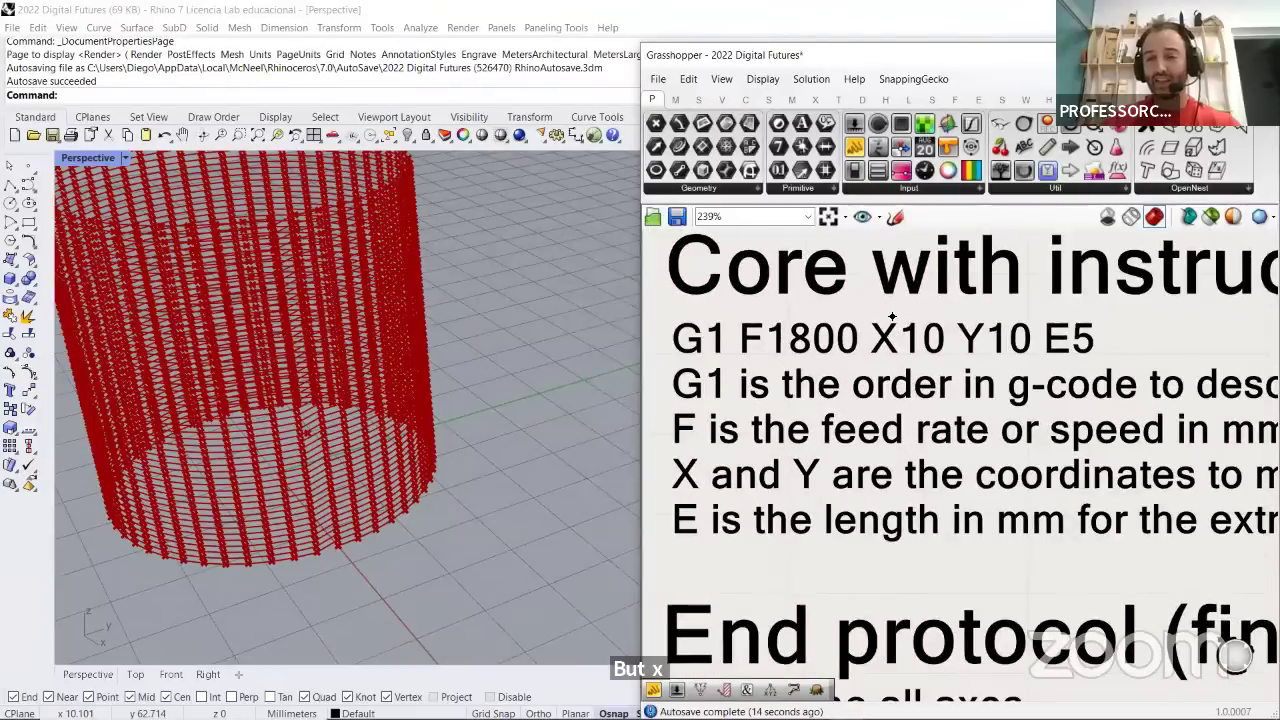
scroll(892, 317, down, 10)
scroll(874, 423, up, 3)
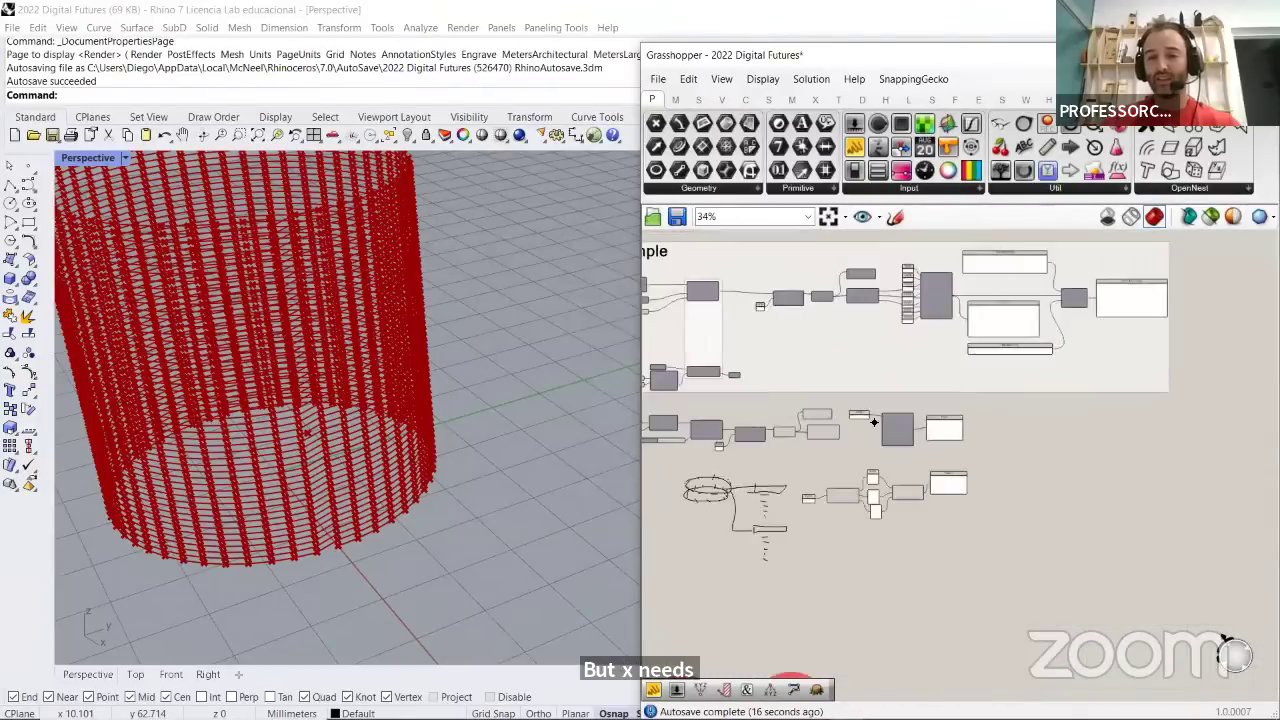
scroll(874, 423, up, 8)
double_click(865, 412)
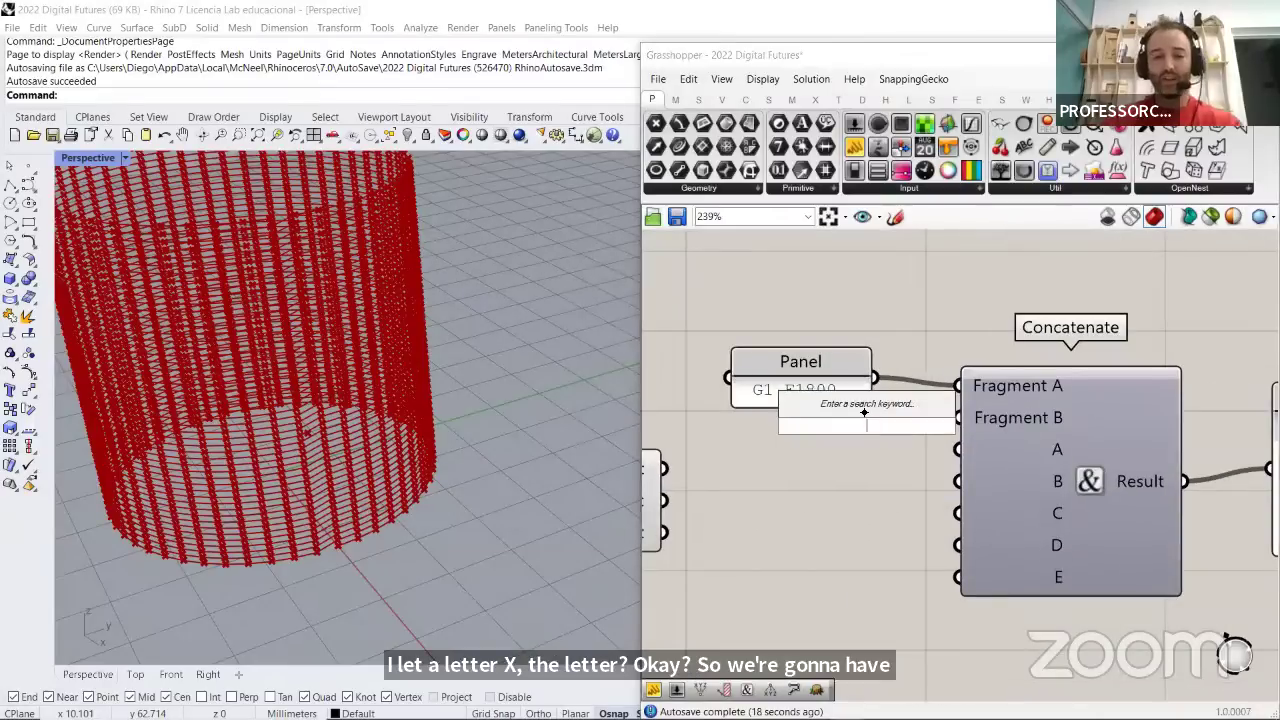
text(//)
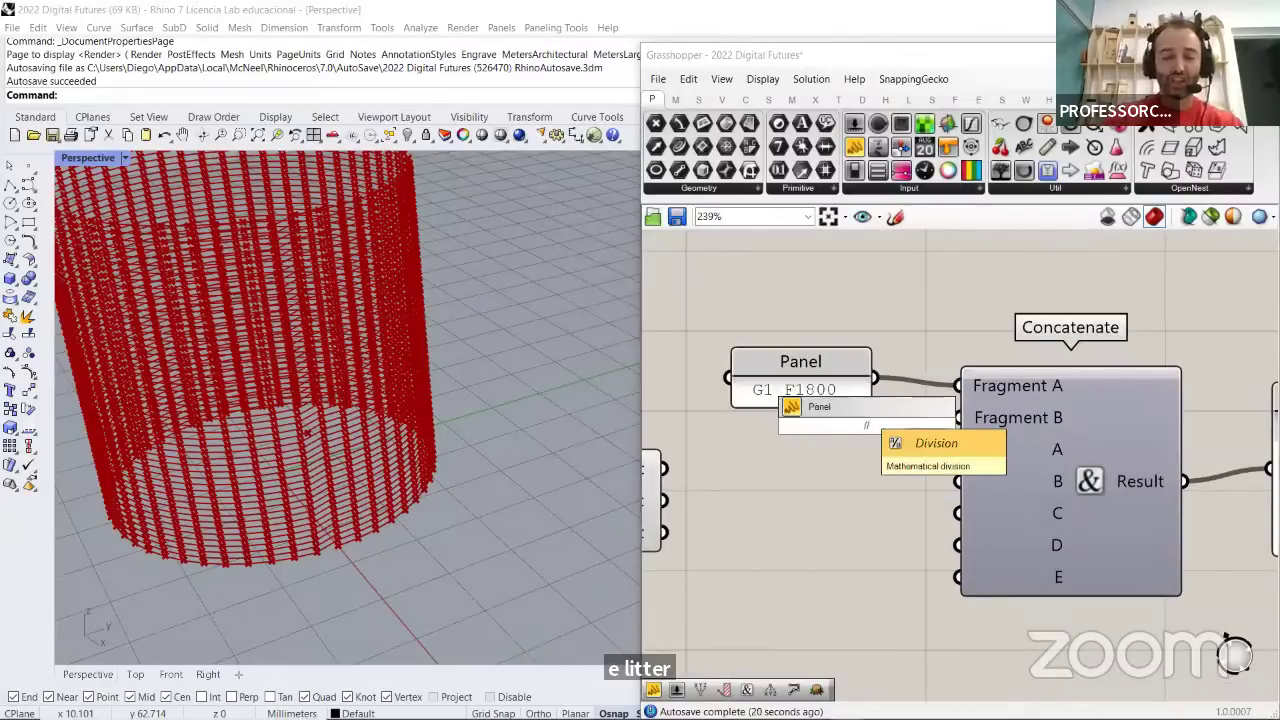
text(X)
key(Return)
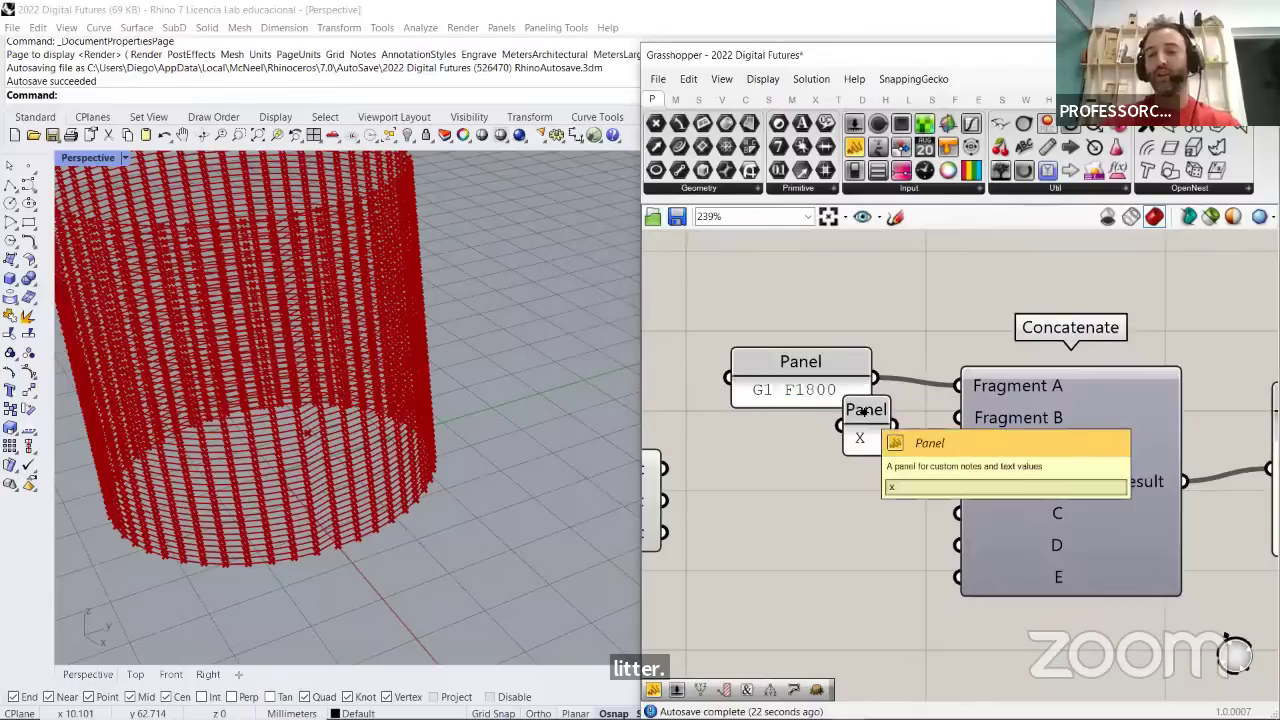
scroll(883, 360, down, 1)
scroll(883, 360, down, 1)
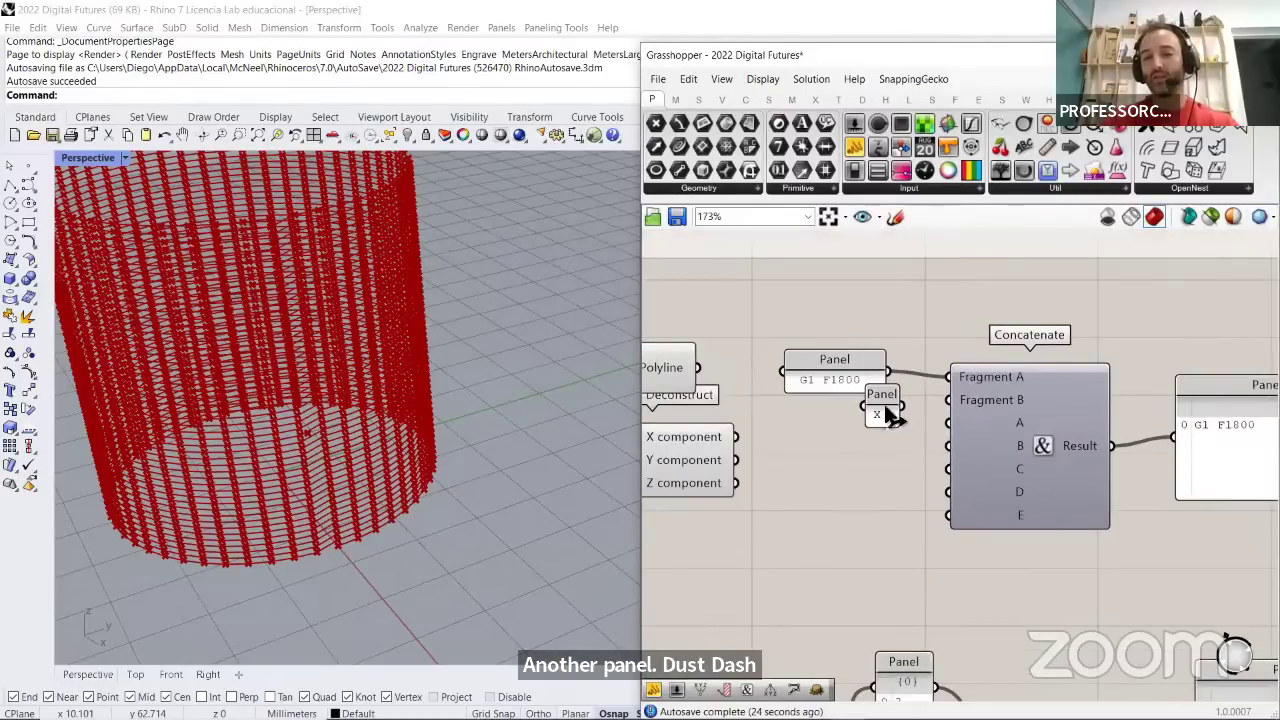
Connect the X panel to the Fragment B input of Concatenate and inspect the joined text in the result panel
drag(904, 406, 948, 400)
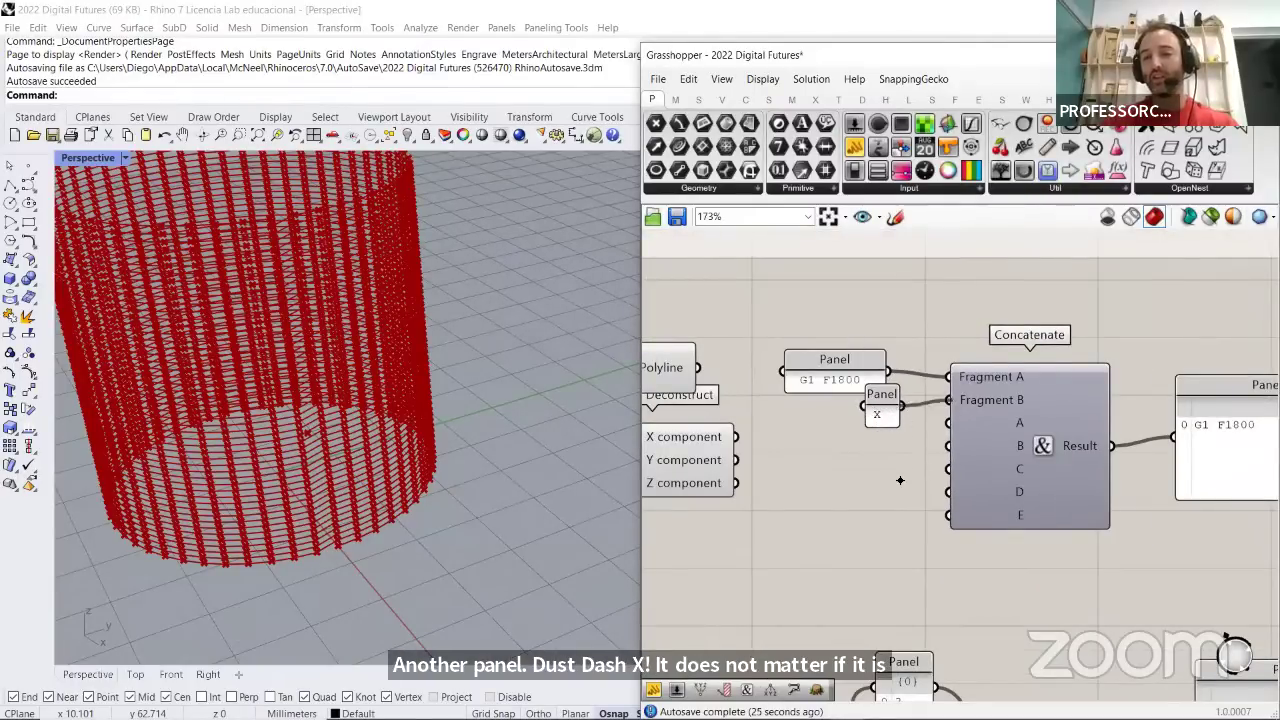
scroll(1180, 440, up, 7)
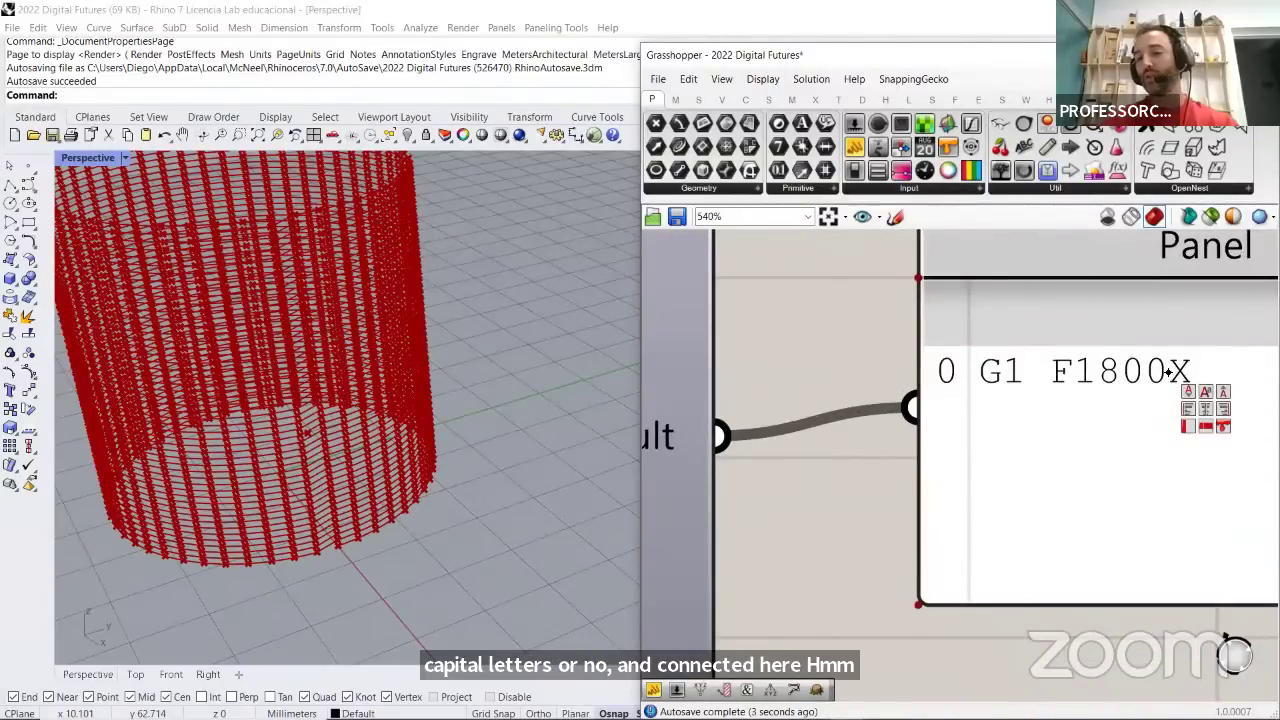
scroll(1180, 372, down, 7)
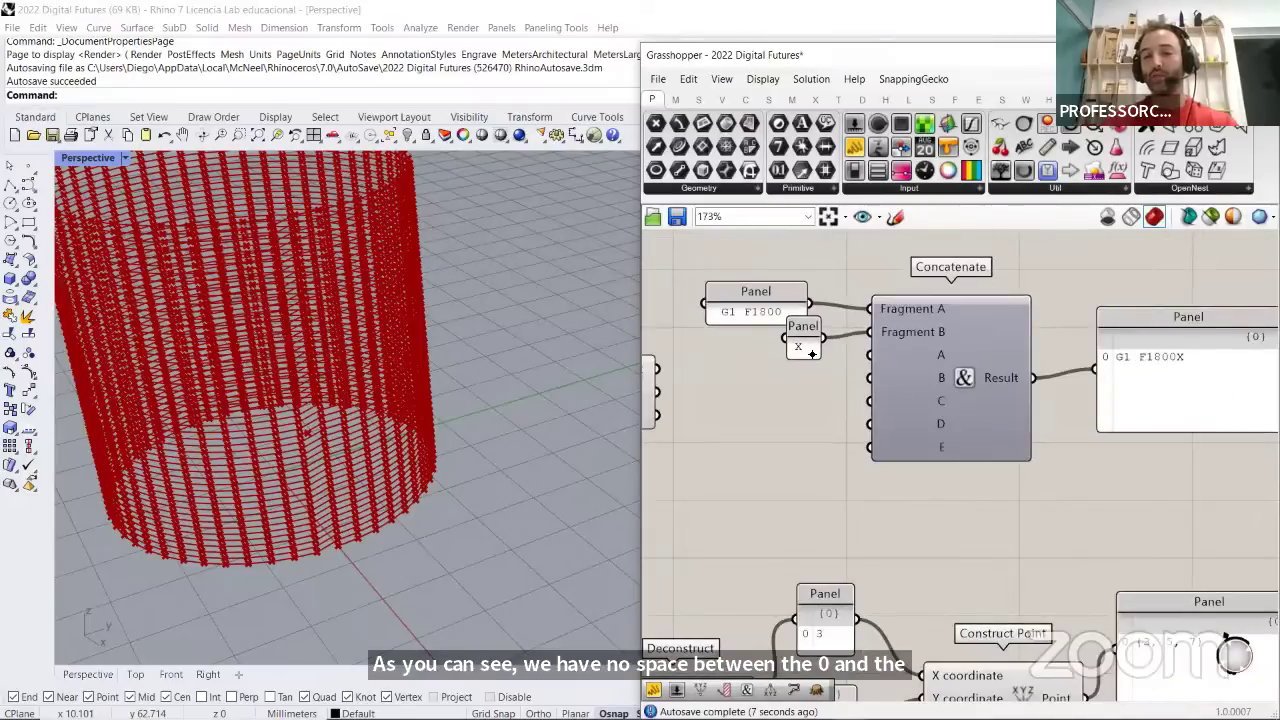
Add a trailing space after G1 F1800 in the panel feeding Fragment A
double_click(776, 312)
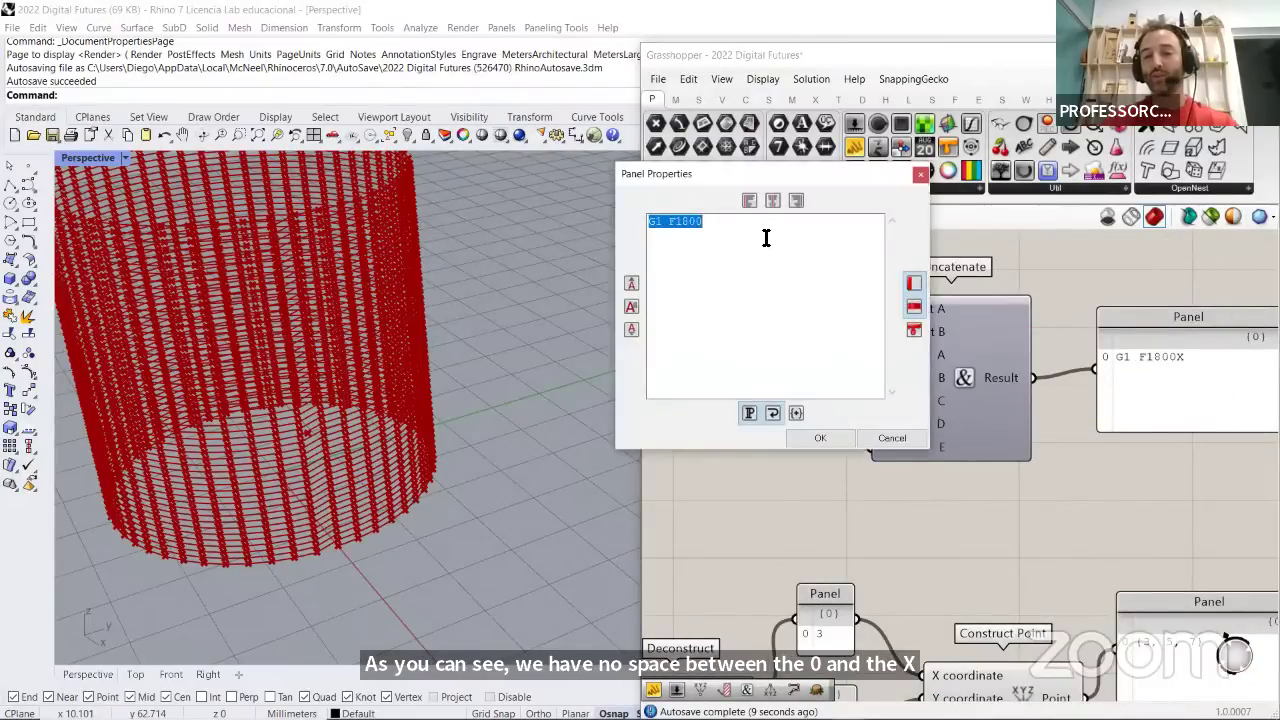
click(766, 240)
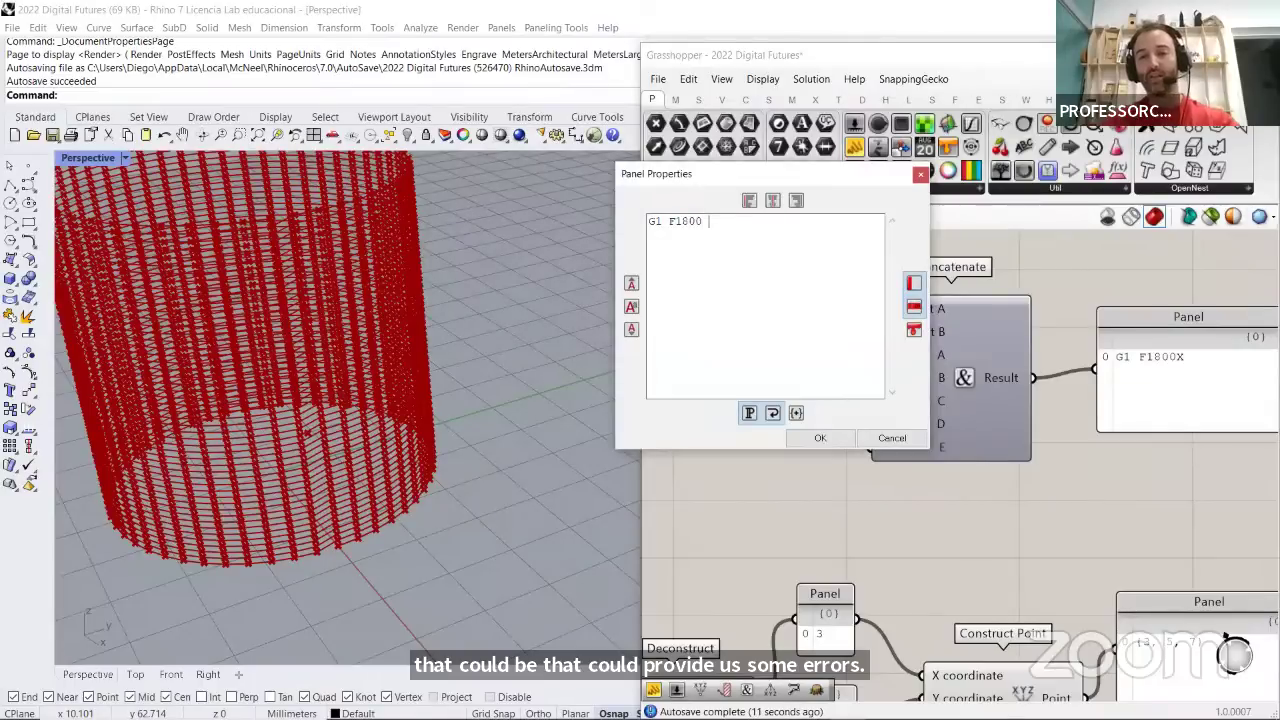
click(820, 438)
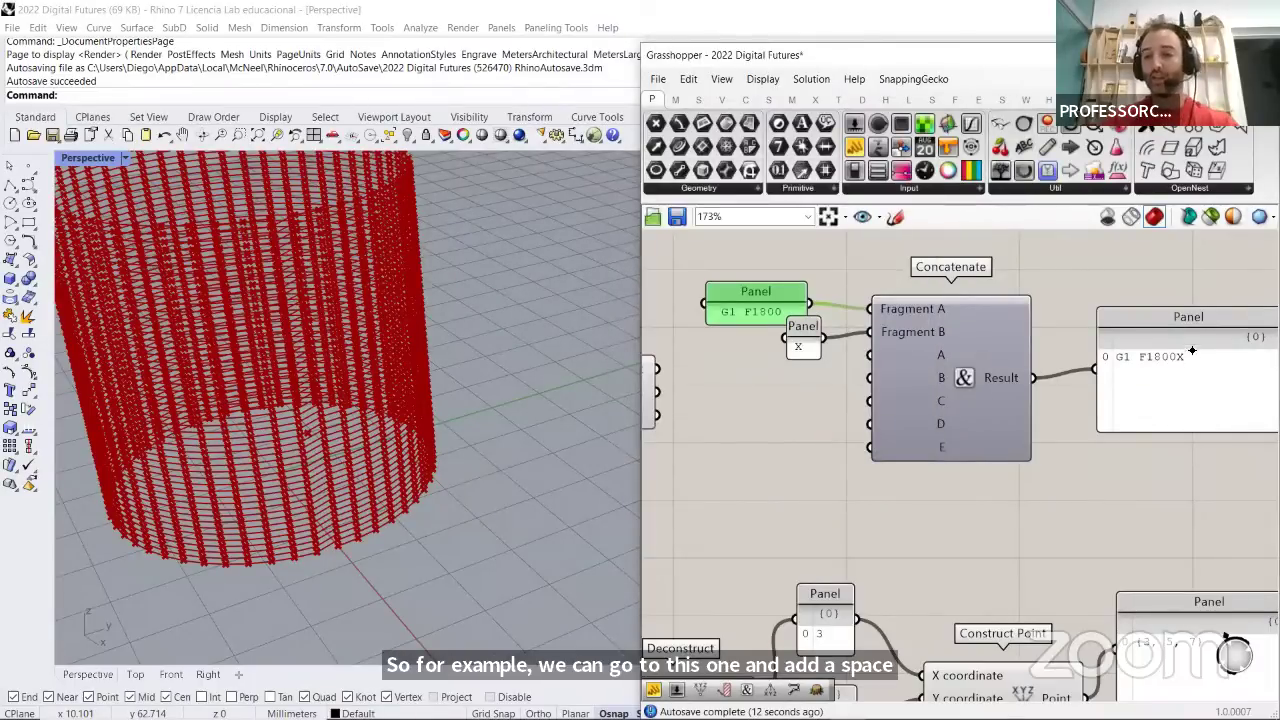
click(788, 388)
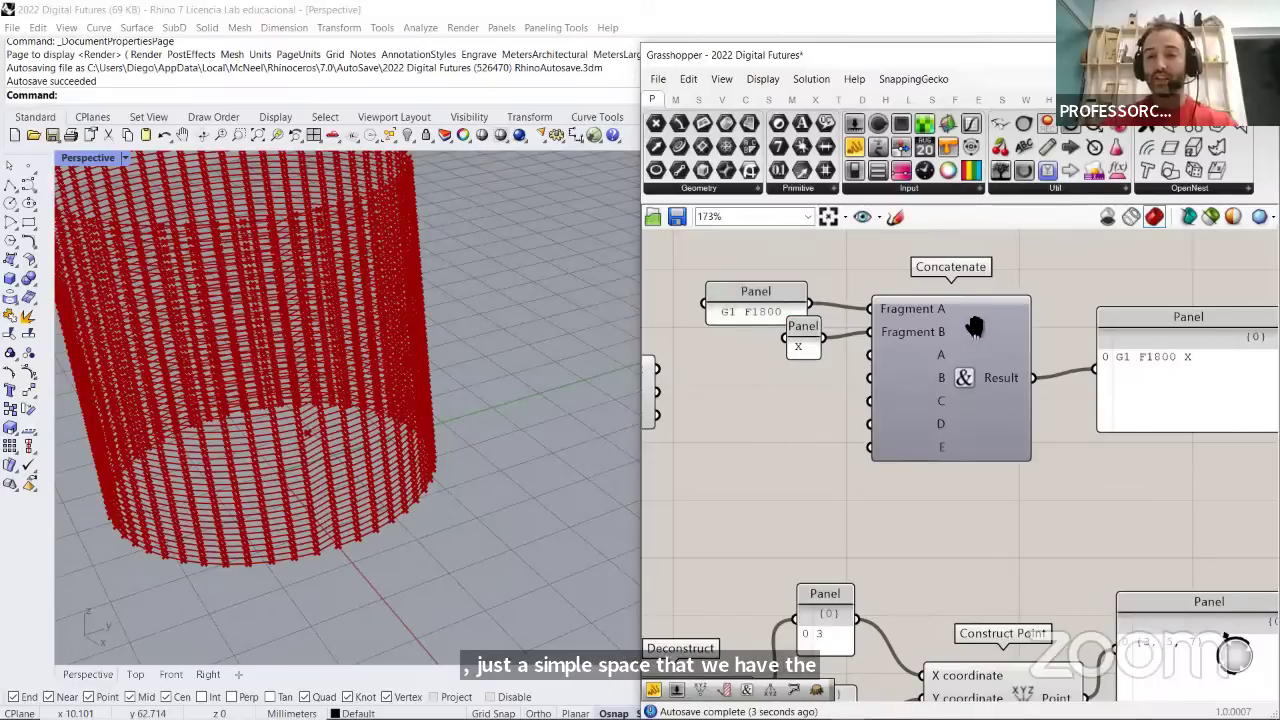
Connect the X component of the flattened points to Concatenate input A and make the result panel wider and taller
scroll(970, 372, down, 3)
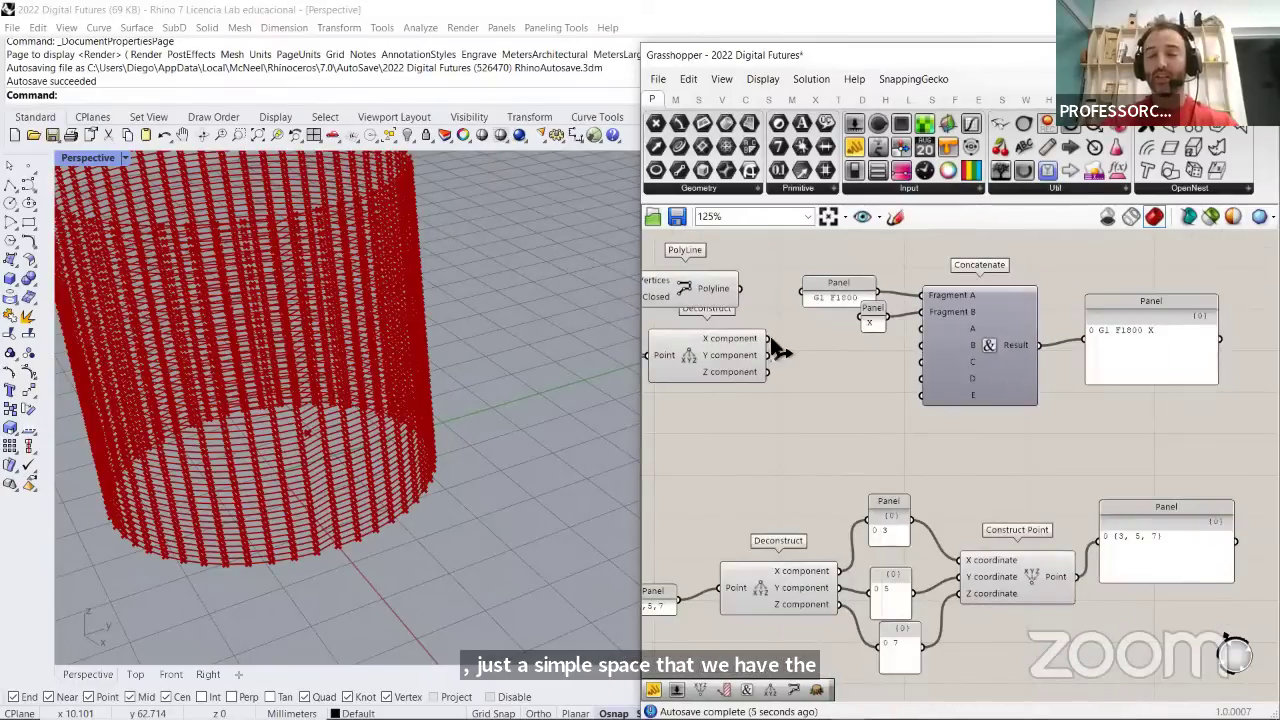
drag(768, 339, 921, 330)
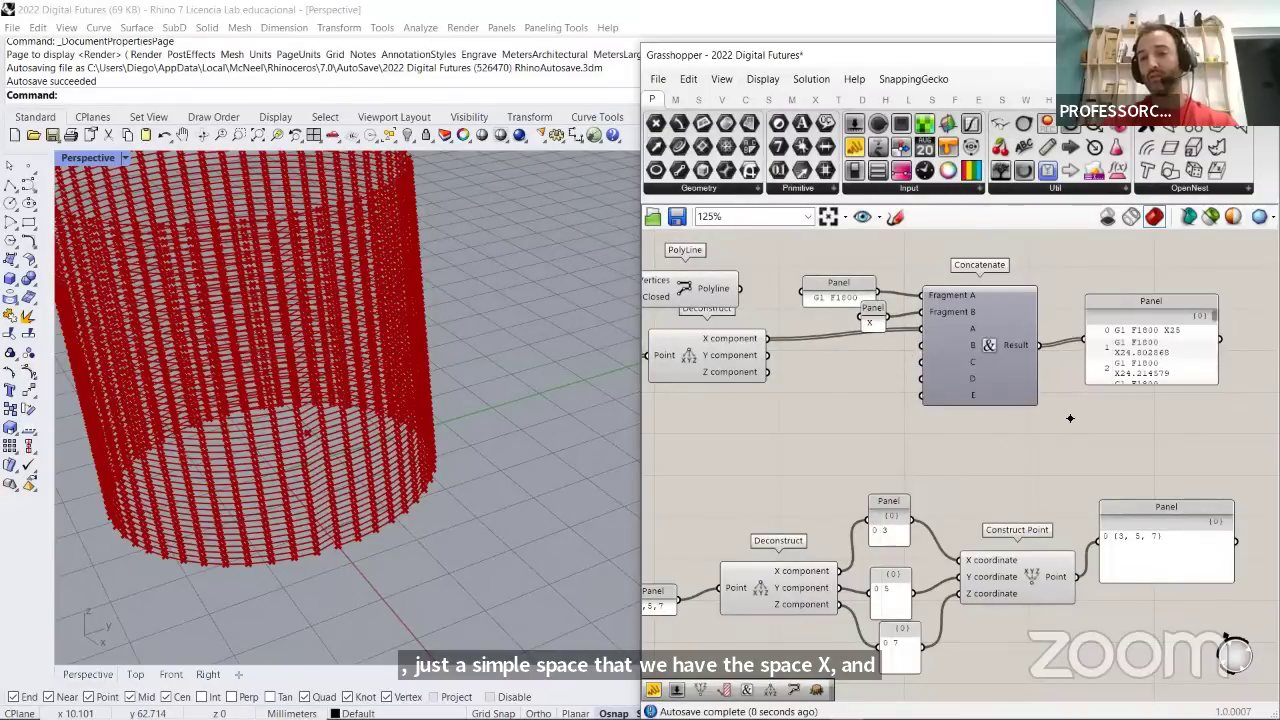
right_drag(1150, 423, 1054, 420)
drag(1120, 367, 1255, 368)
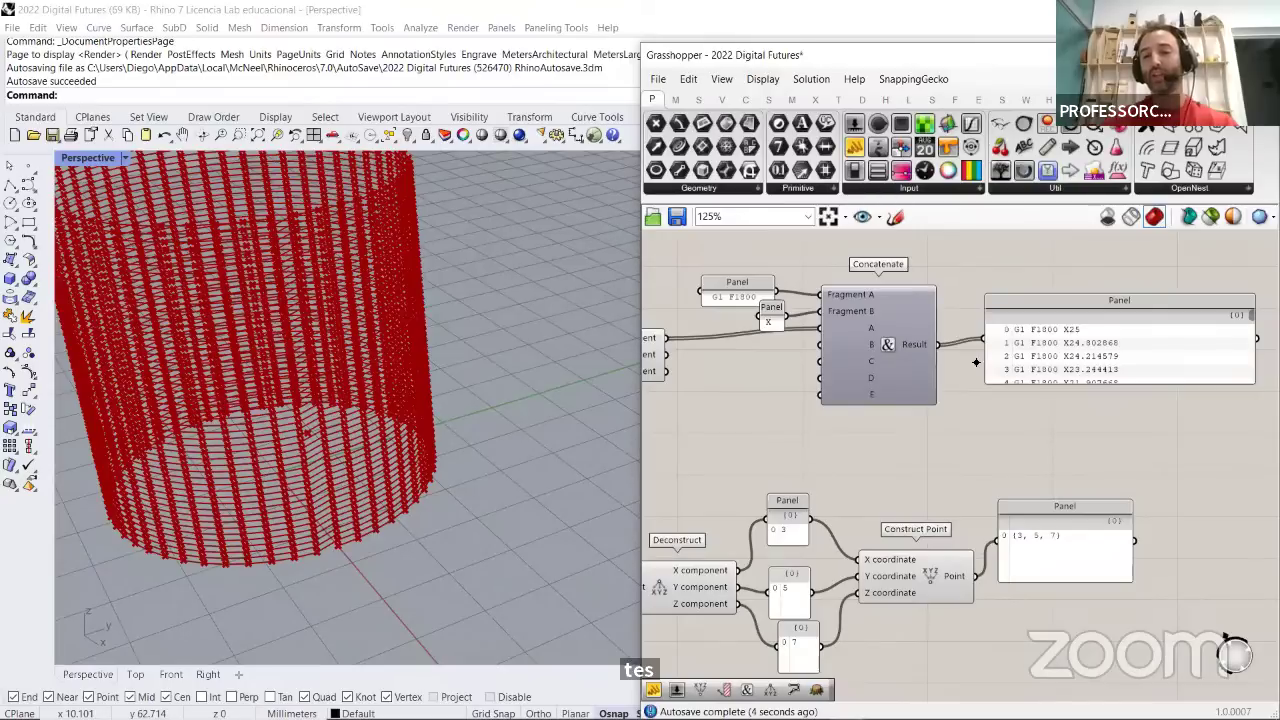
drag(1015, 385, 1021, 443)
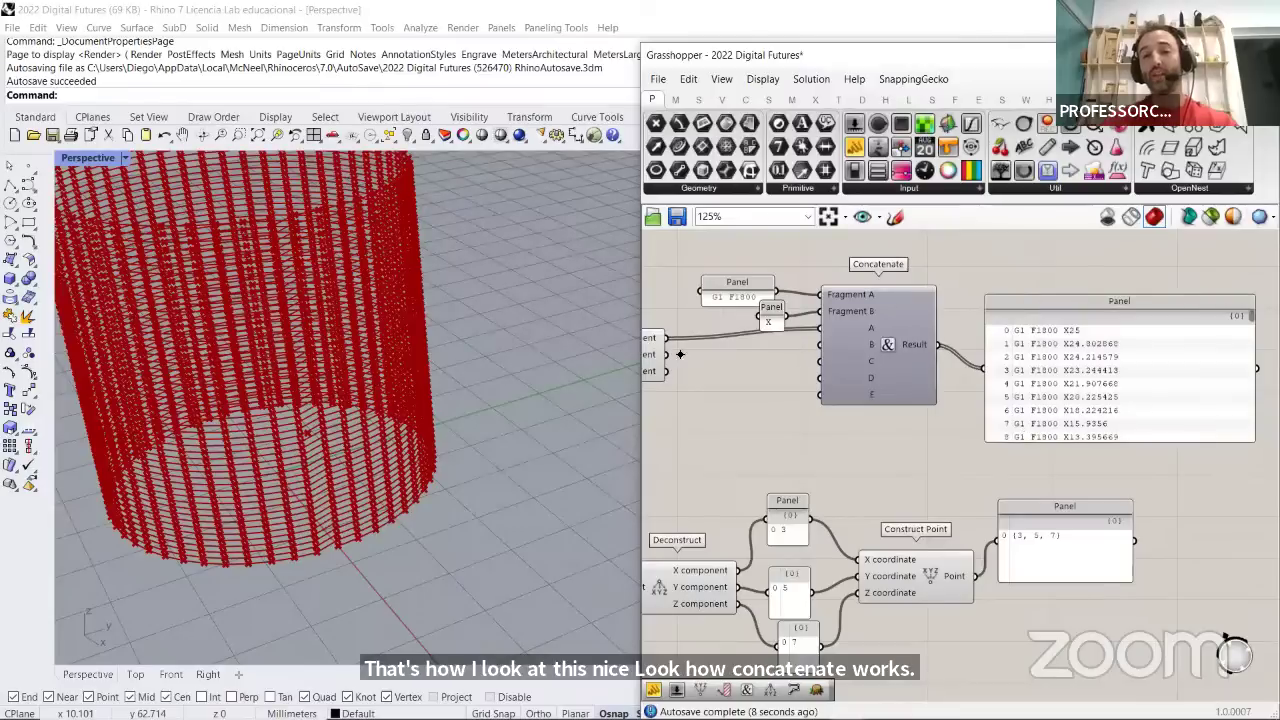
Move the G1 F1800 and X panels up so they clear the X component wire, and nudge Concatenate slightly down
drag(739, 284, 737, 244)
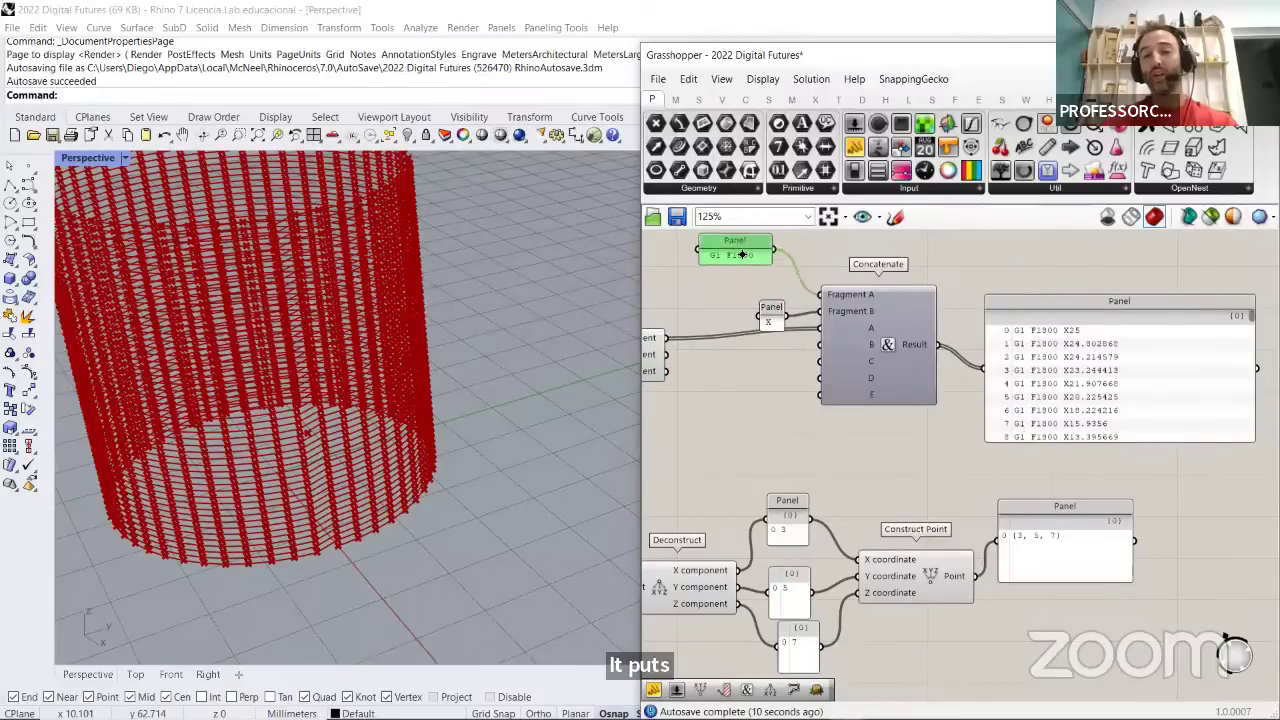
drag(776, 312, 757, 294)
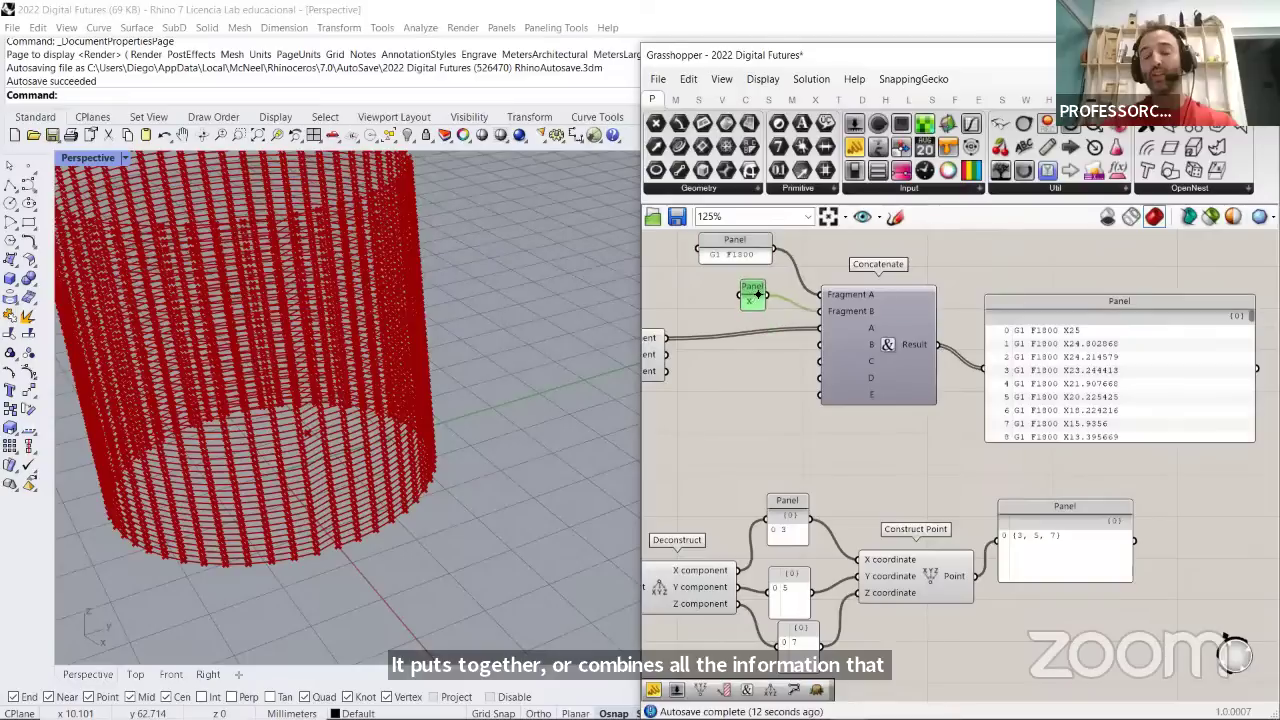
drag(882, 350, 881, 360)
right_drag(727, 373, 811, 365)
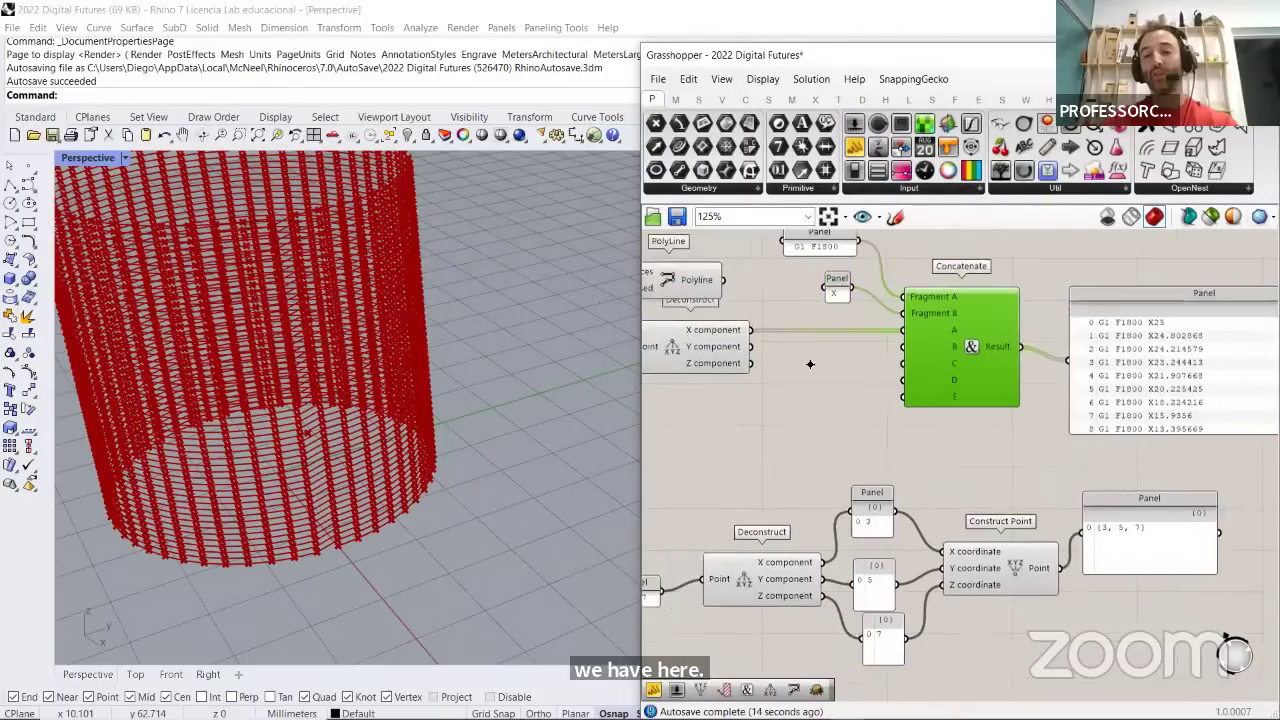
click(722, 352)
click(805, 370)
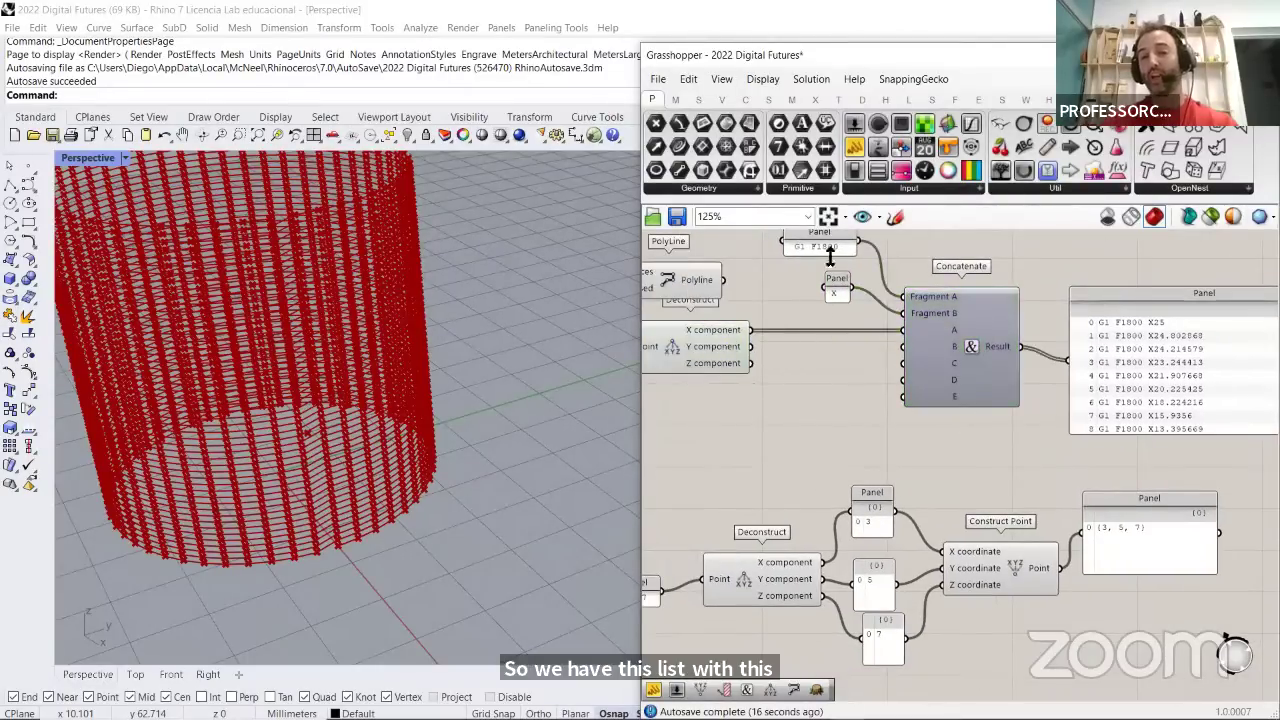
Add a panel containing the letter Y below the X component wire and connect it to Concatenate input B
scroll(1066, 376, up, 3)
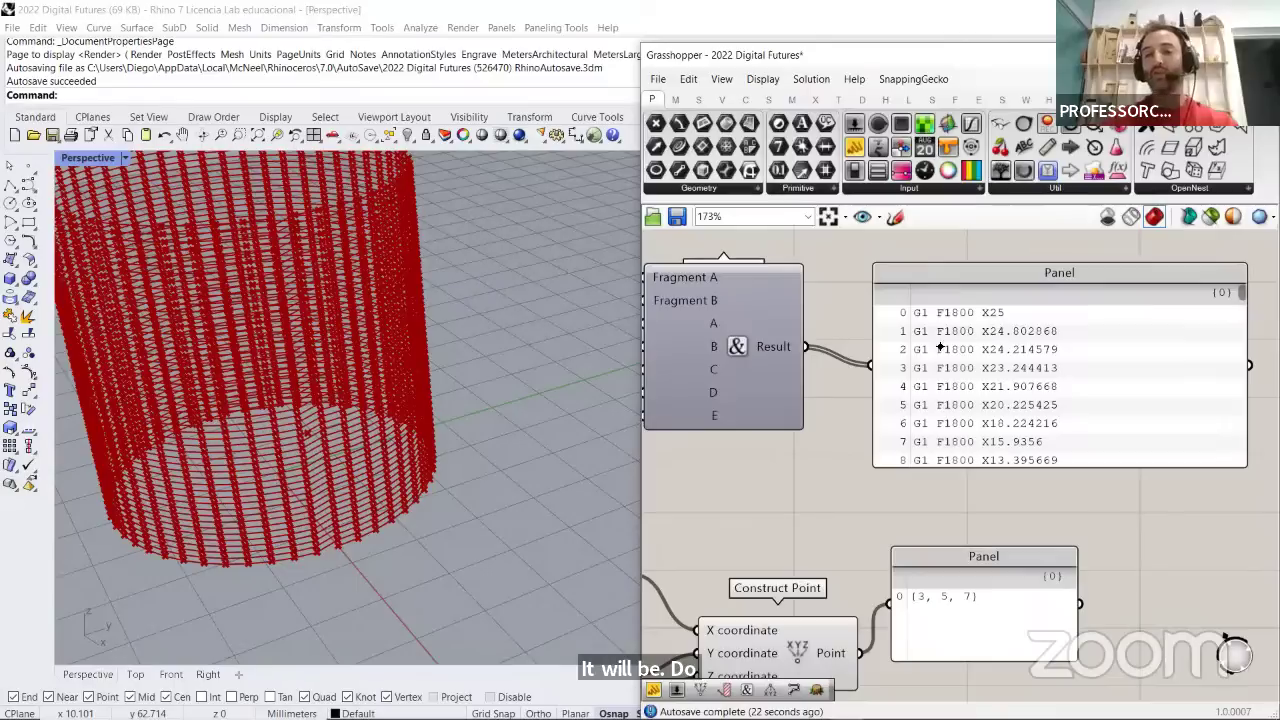
scroll(1080, 345, down, 3)
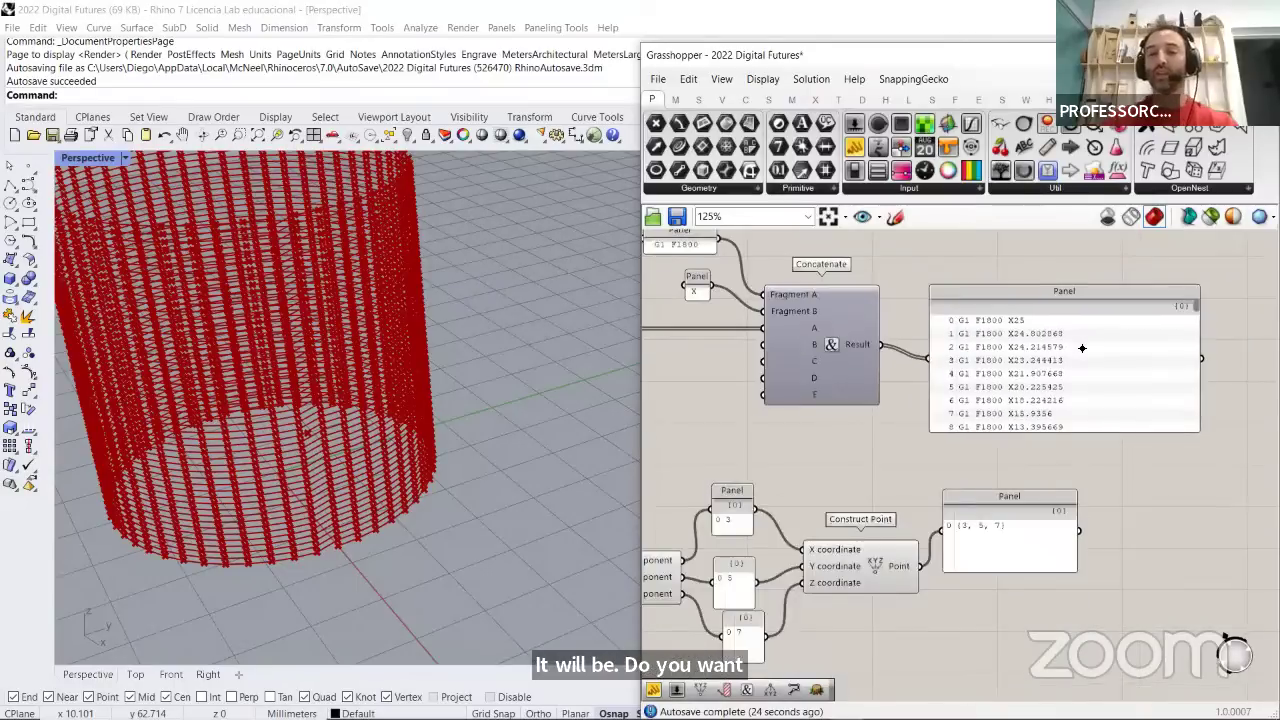
scroll(838, 292, up, 1)
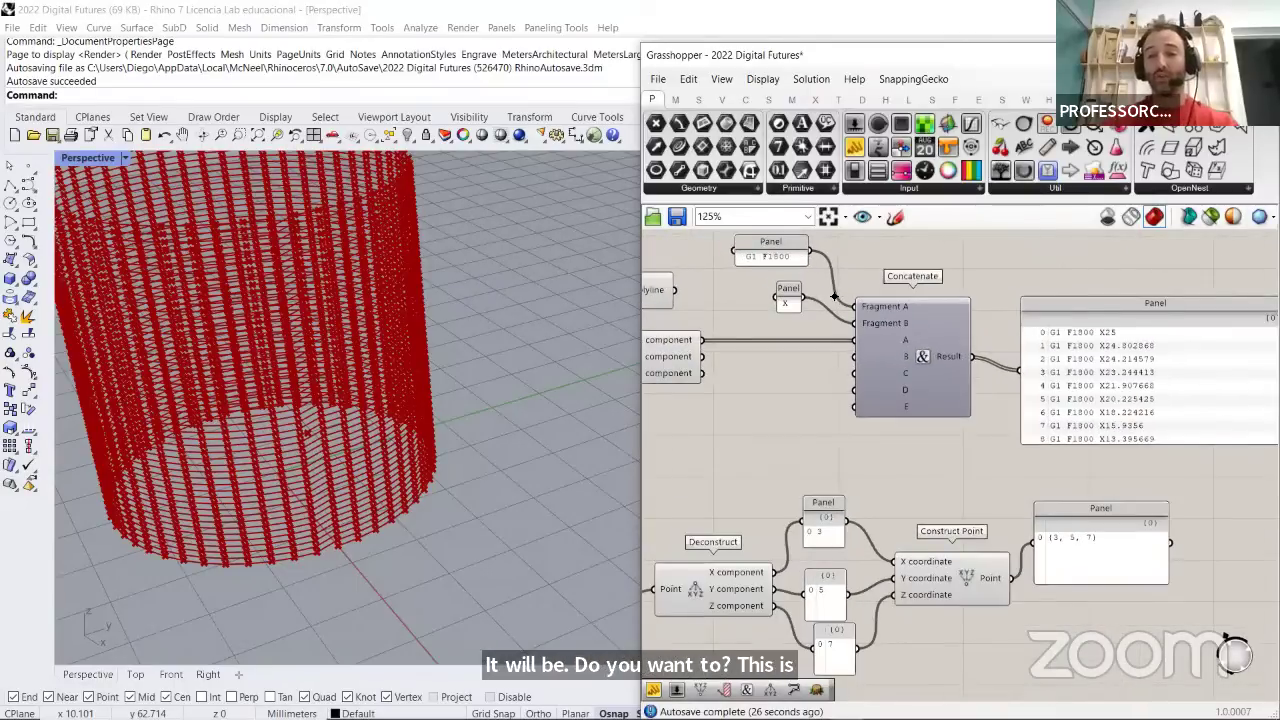
double_click(788, 391)
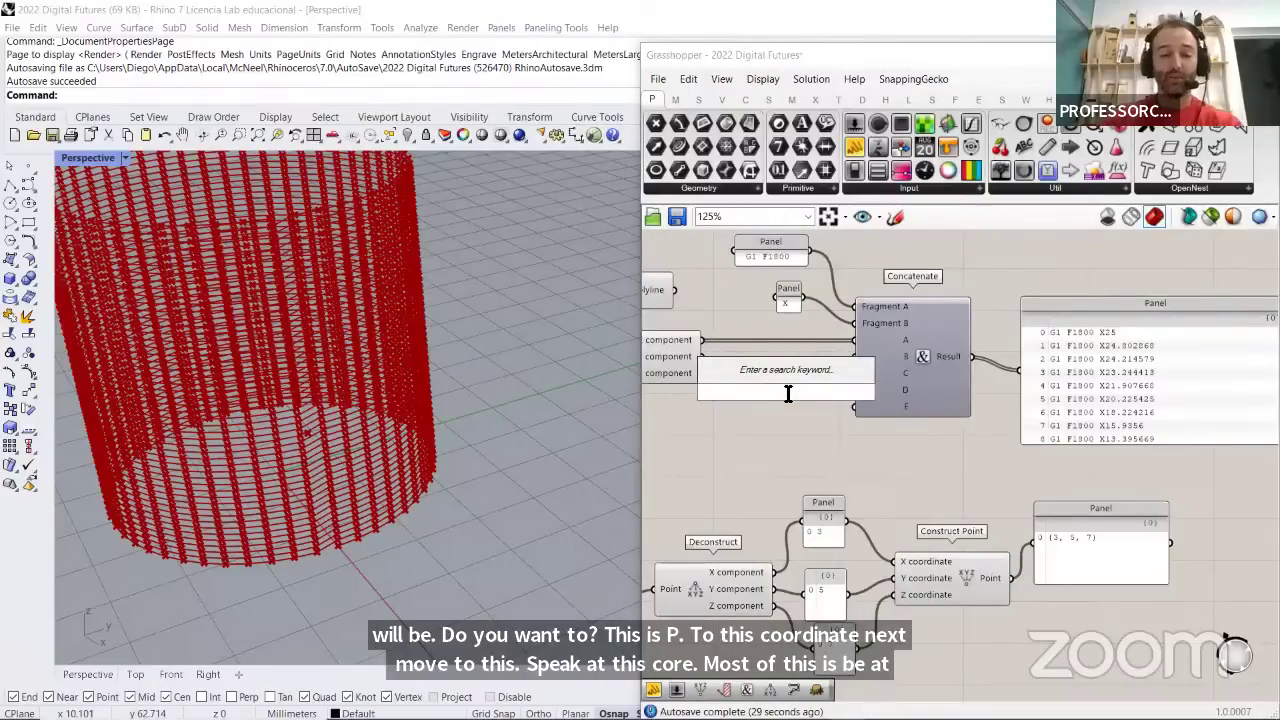
text(//)
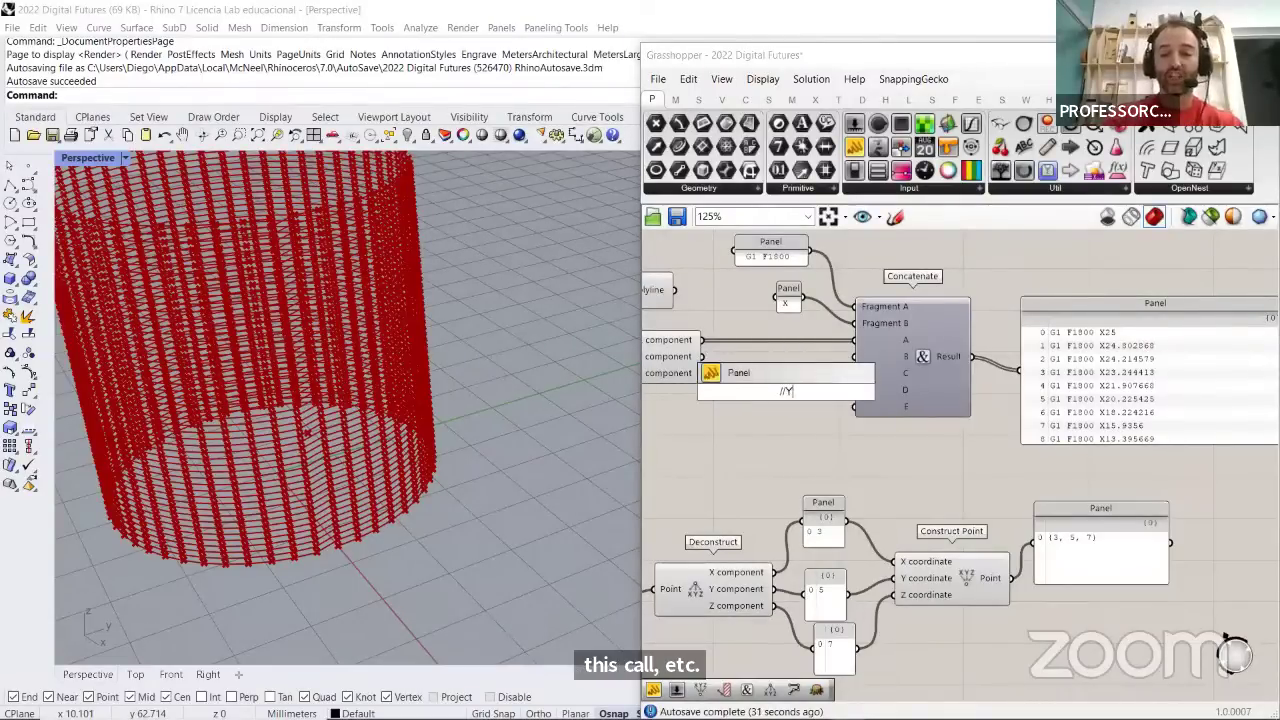
text(Y)
key(Return)
drag(799, 392, 862, 370)
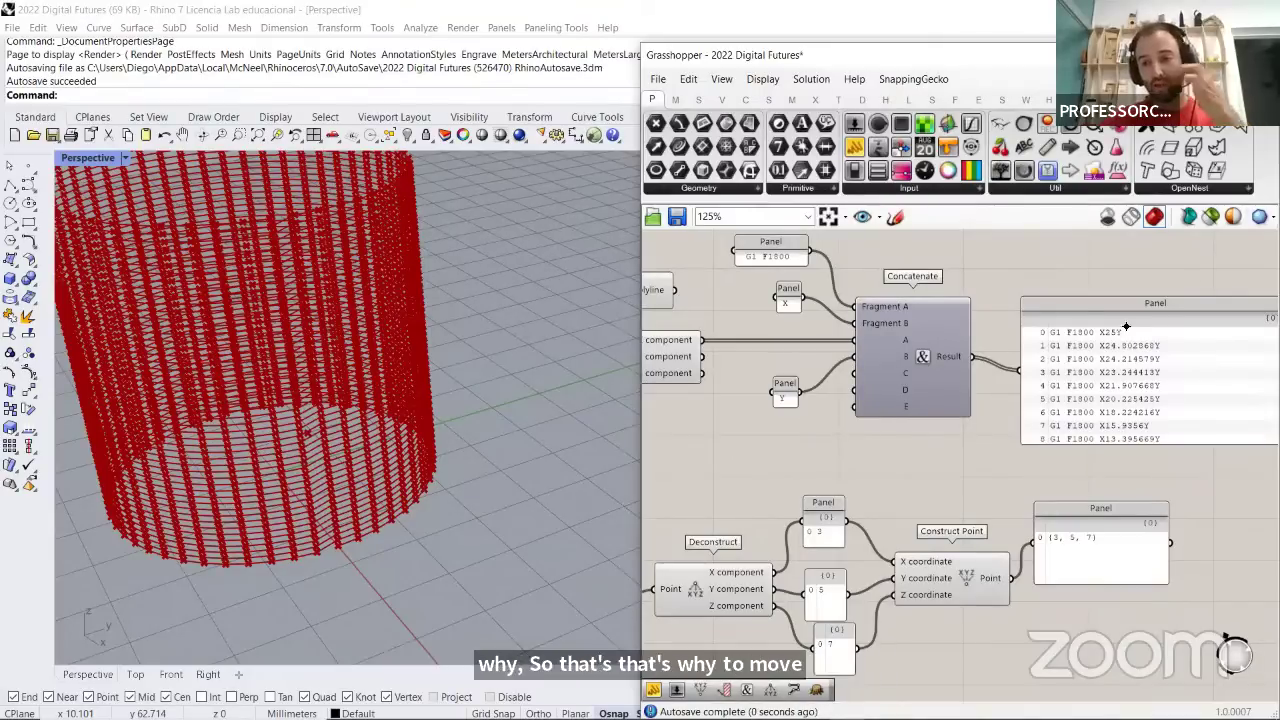
Add a leading space before the Y in the panel feeding Concatenate input B
scroll(1110, 328, up, 4)
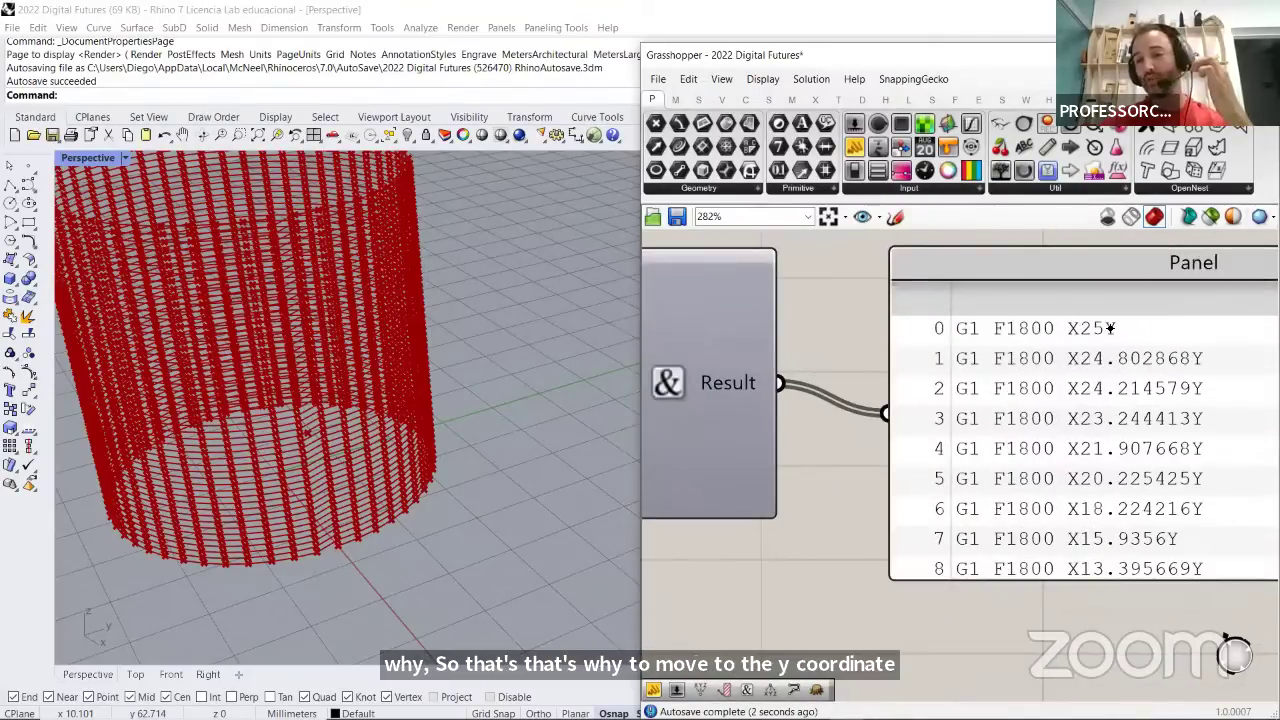
scroll(1110, 328, down, 3)
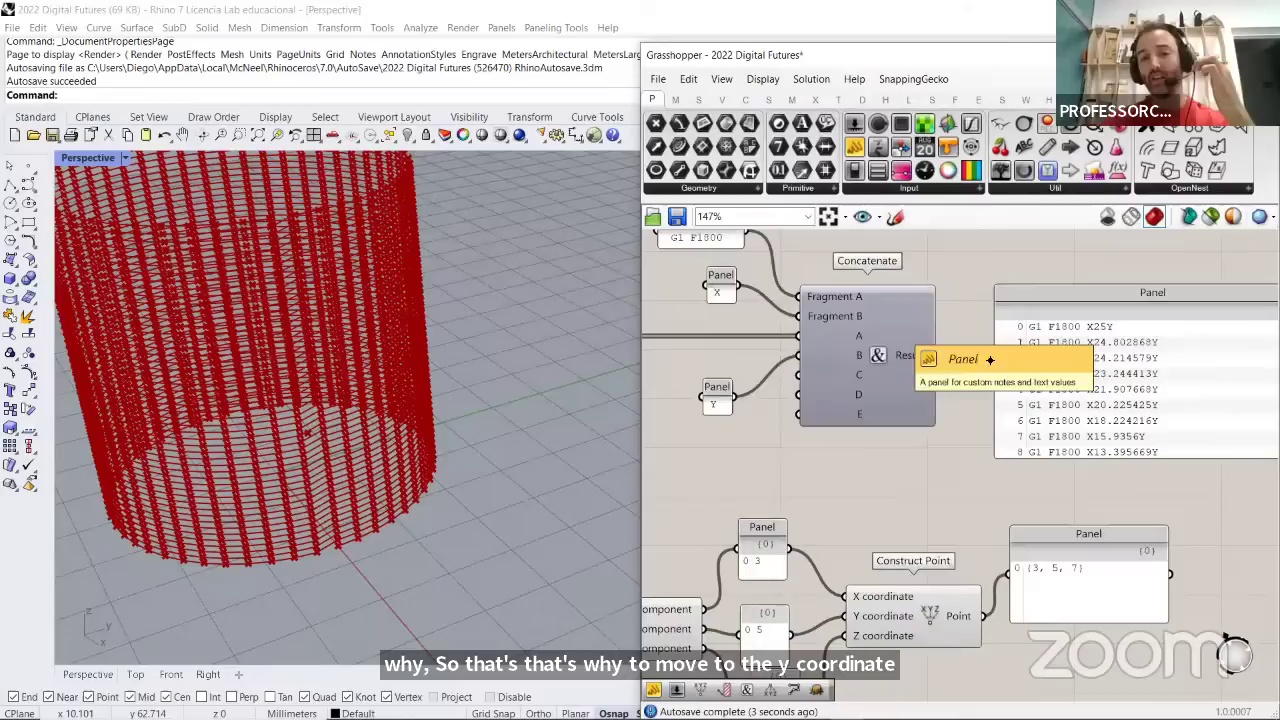
double_click(717, 405)
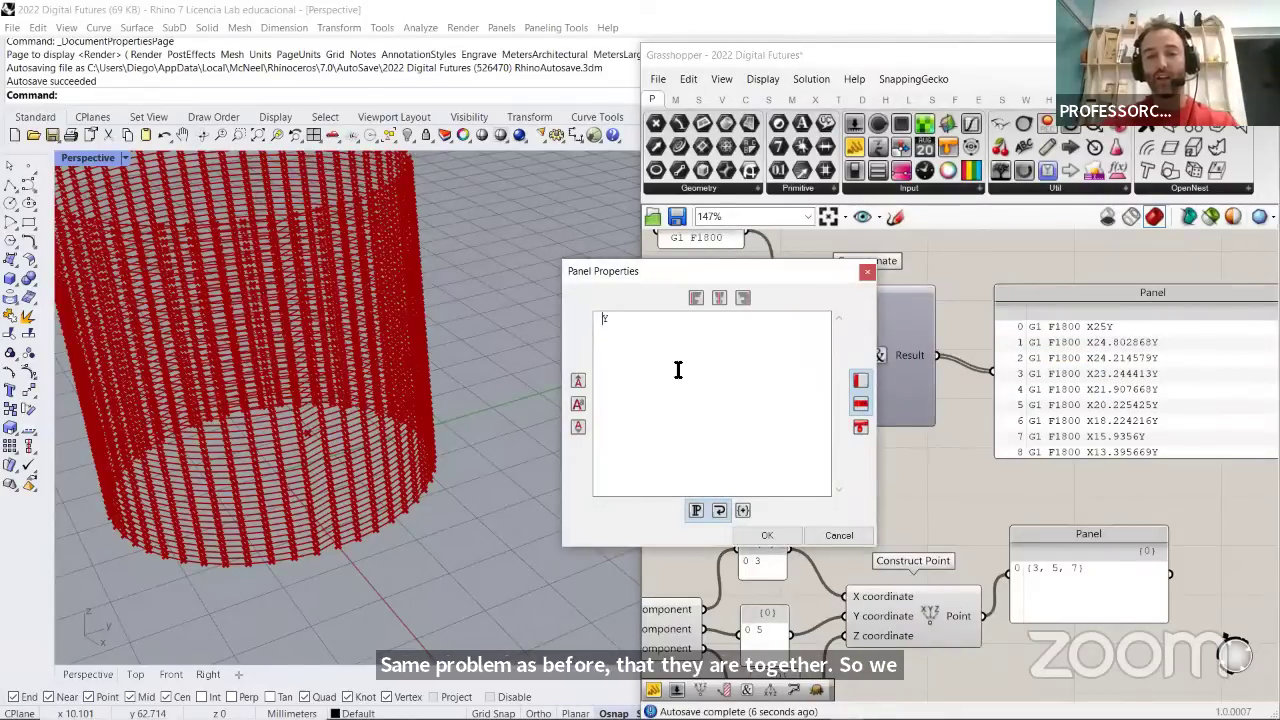
click(767, 535)
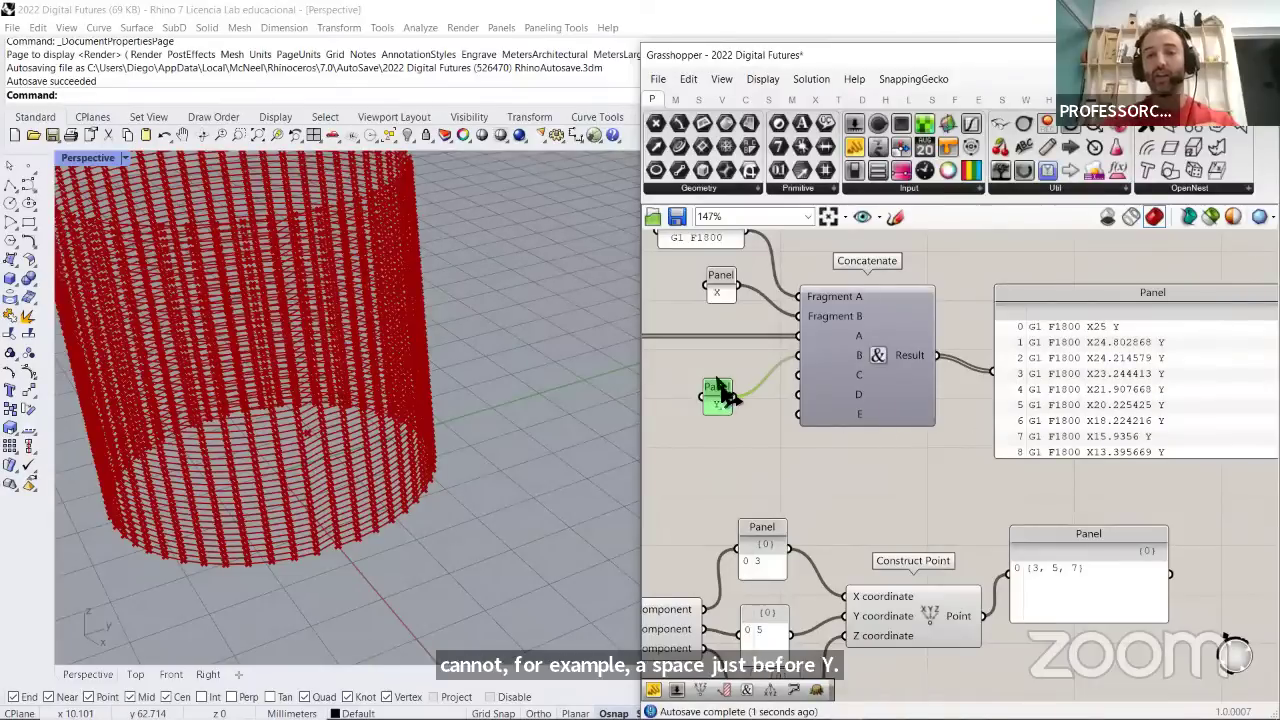
Connect the Y component to Concatenate input C with the Y panel raised beside input B, and widen the Grasshopper window
drag(720, 400, 720, 364)
right_drag(901, 363, 1088, 325)
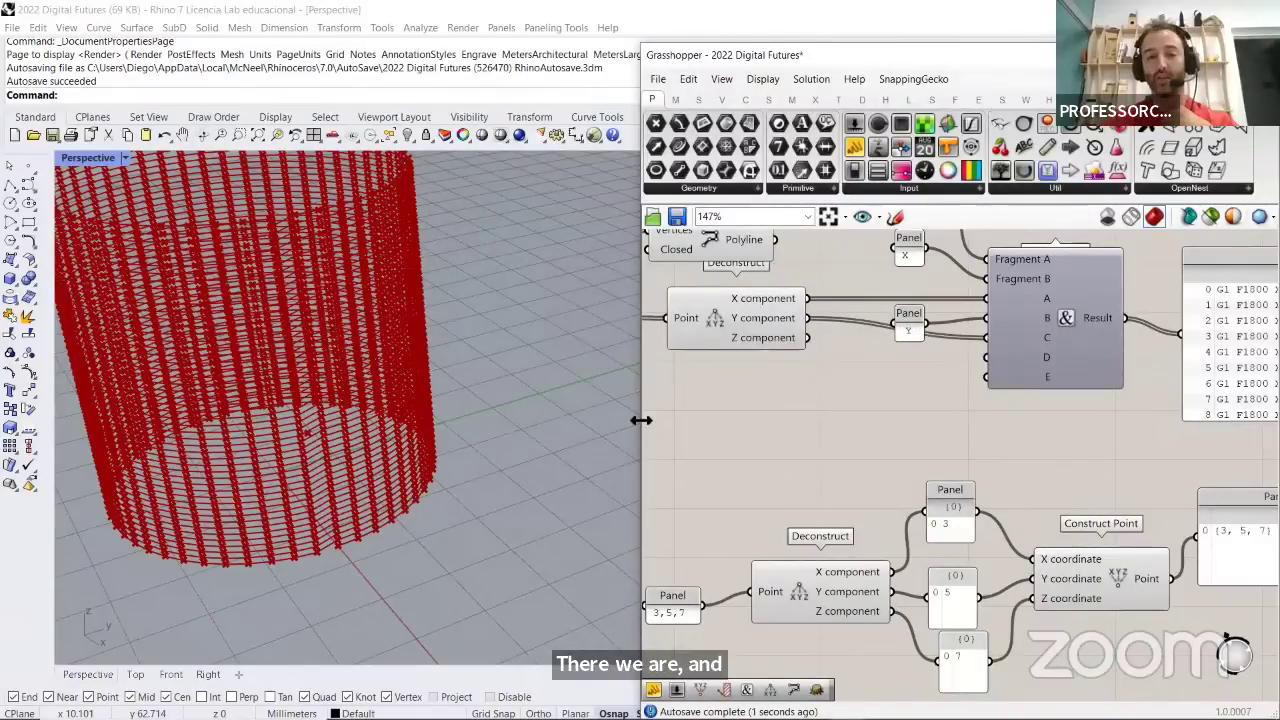
drag(641, 455, 178, 455)
right_drag(491, 457, 510, 478)
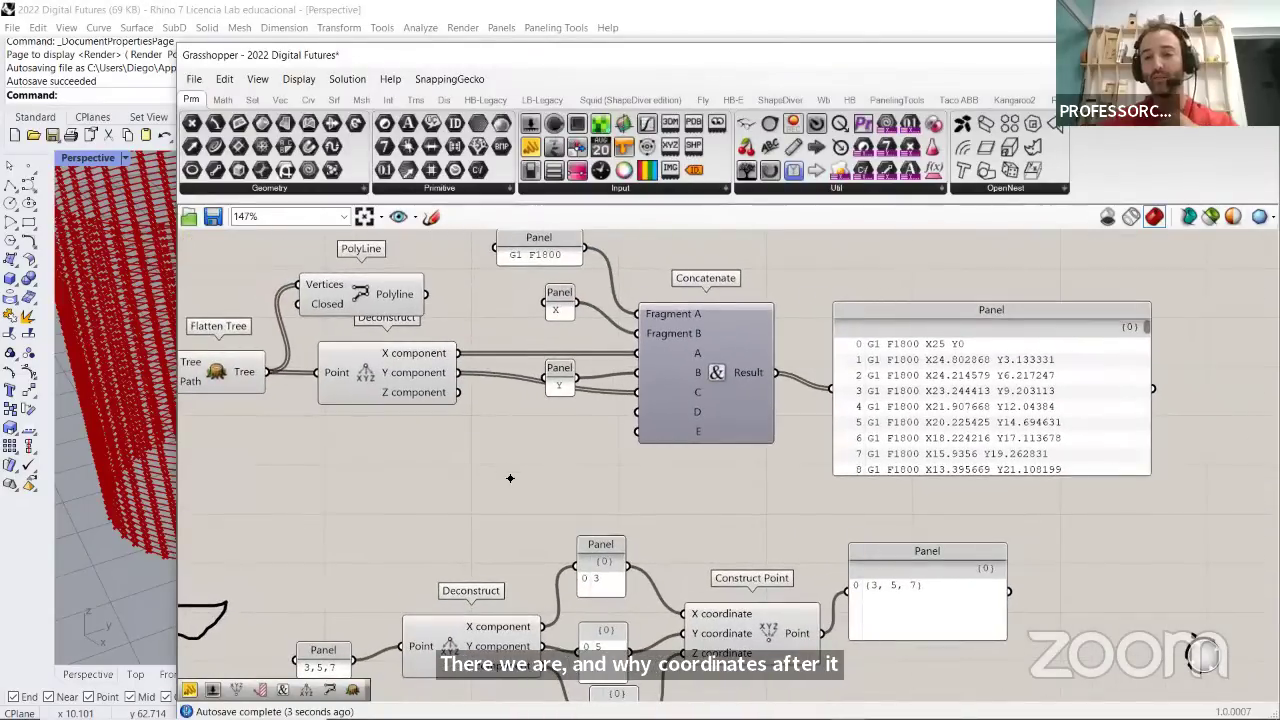
Duplicate the Y panel just below the original and change the copy's text to Z
click(562, 380)
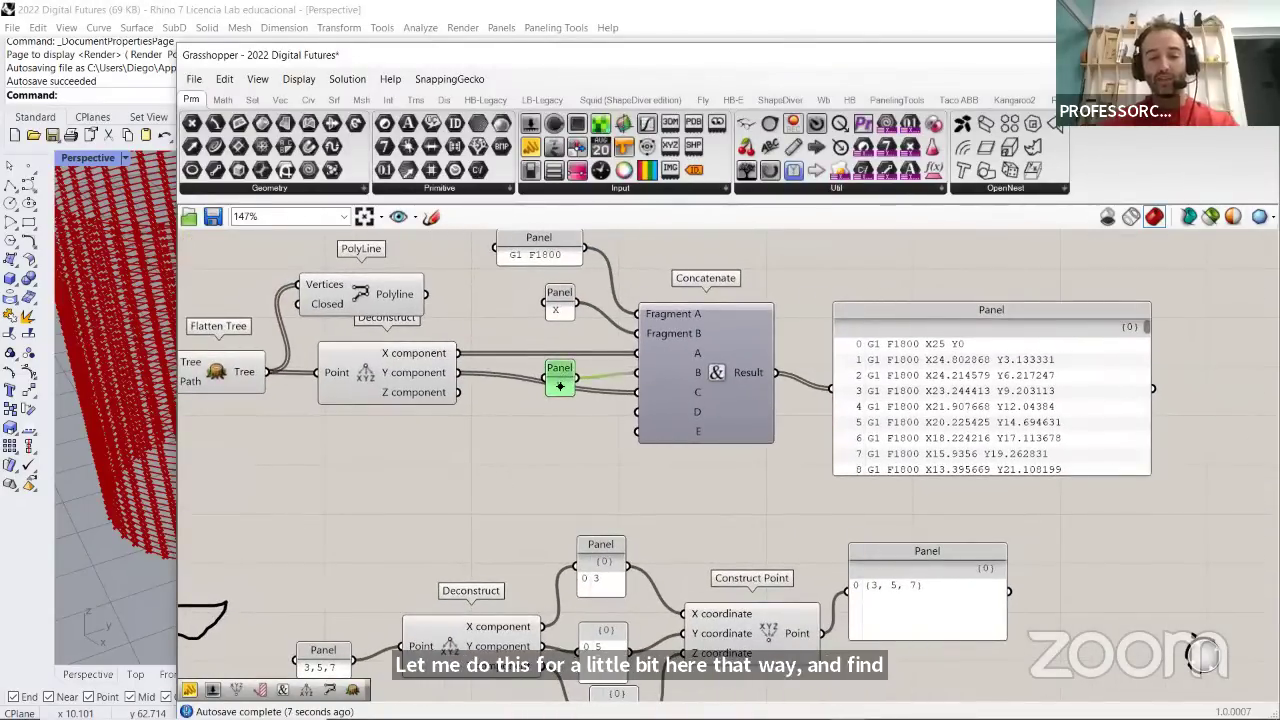
drag(560, 386, 569, 432)
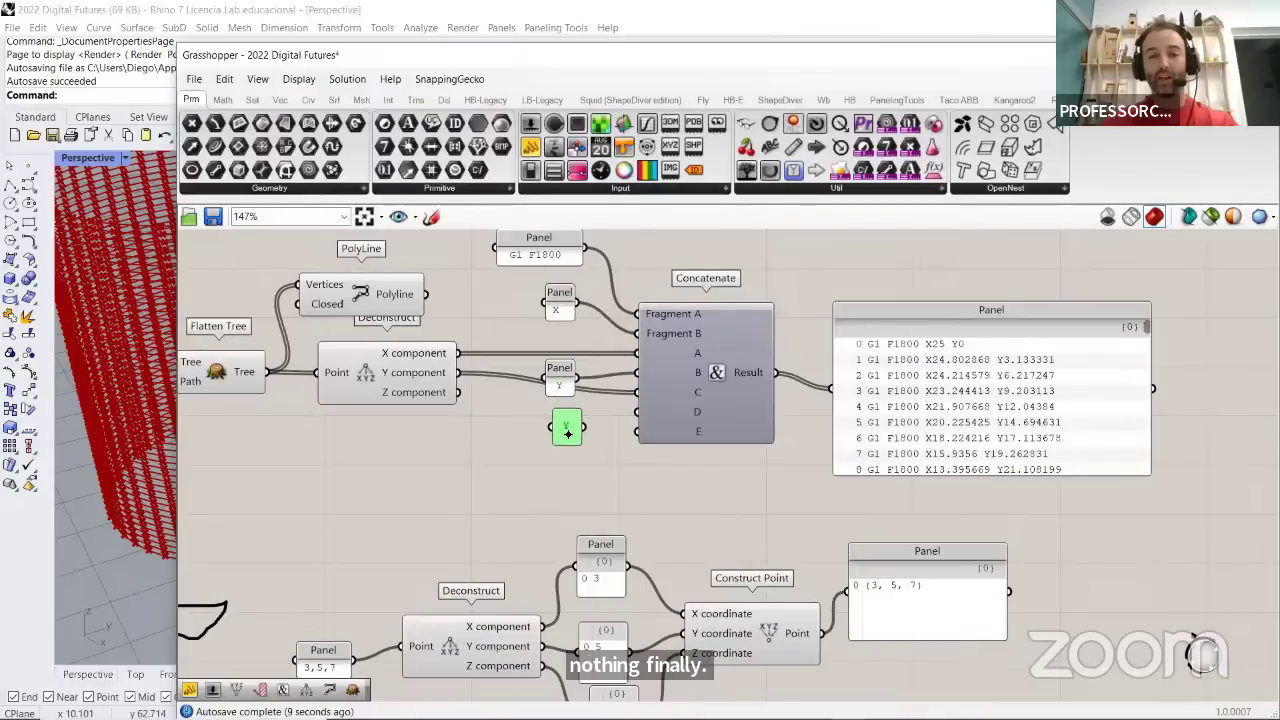
double_click(568, 432)
text(Z)
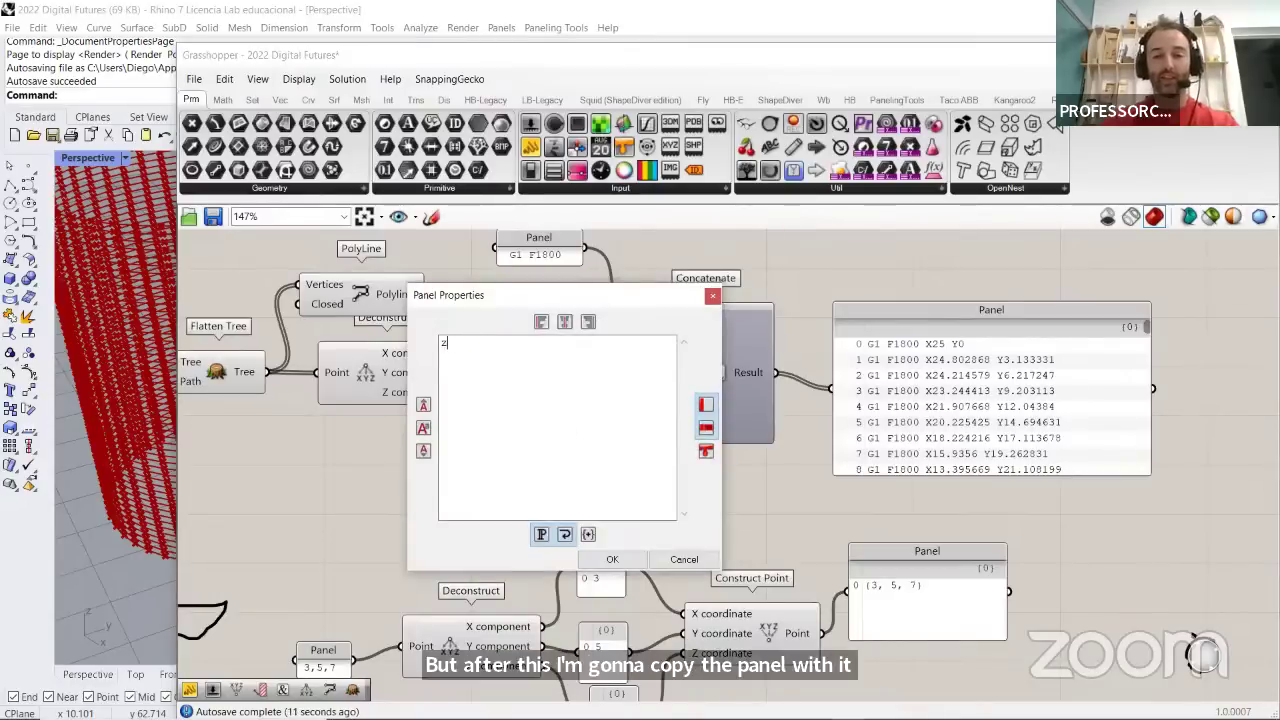
text(Z)
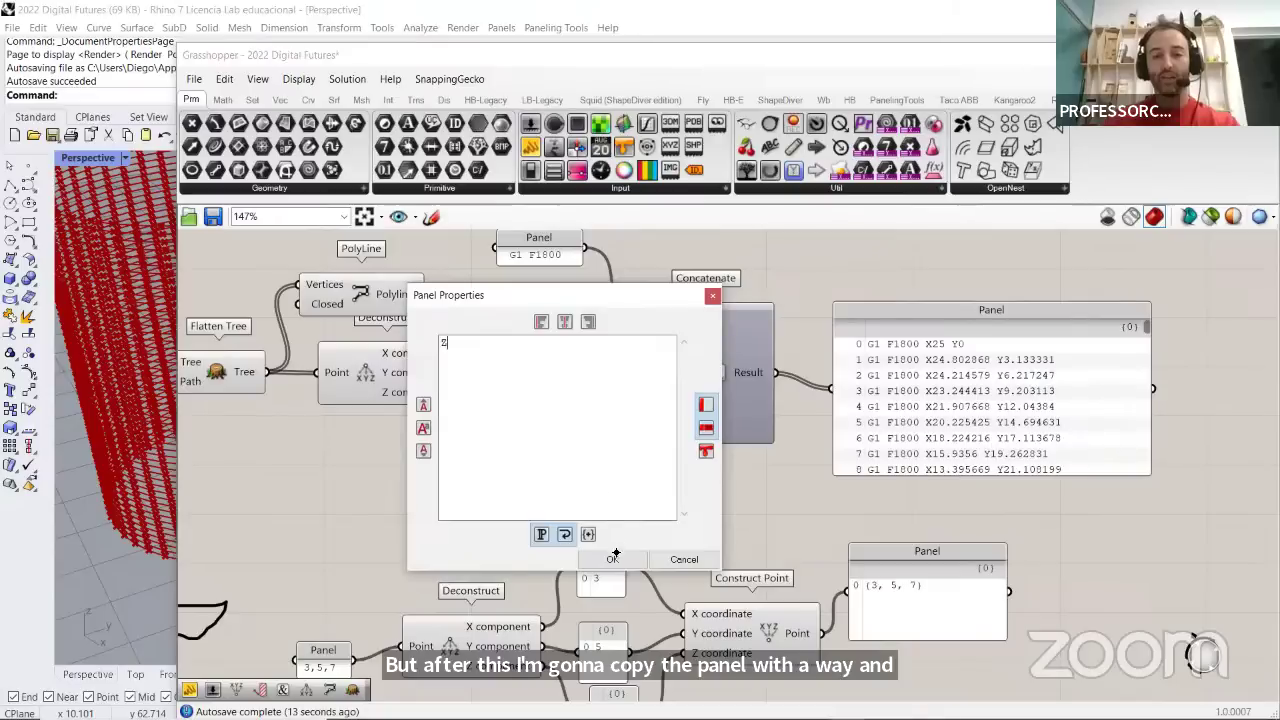
click(613, 559)
scroll(614, 450, up, 2)
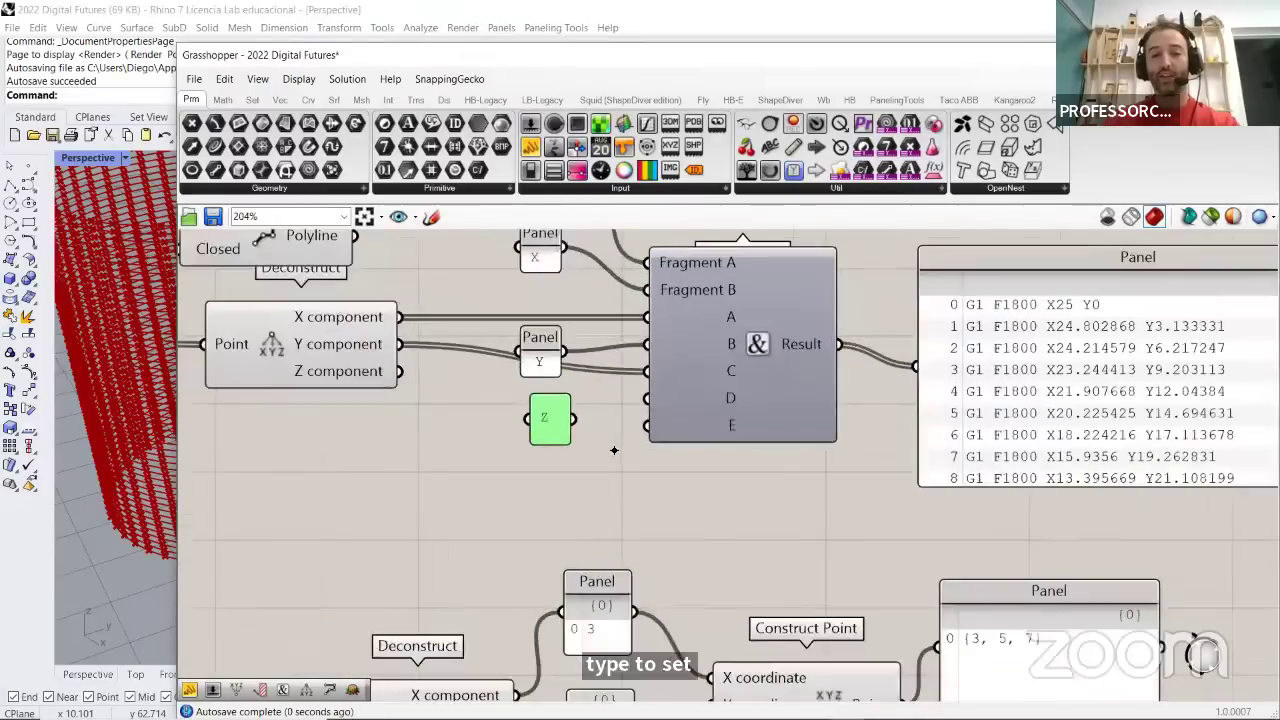
Connect the Z panel to Concatenate input D and add a leading space before the Z
drag(574, 418, 646, 398)
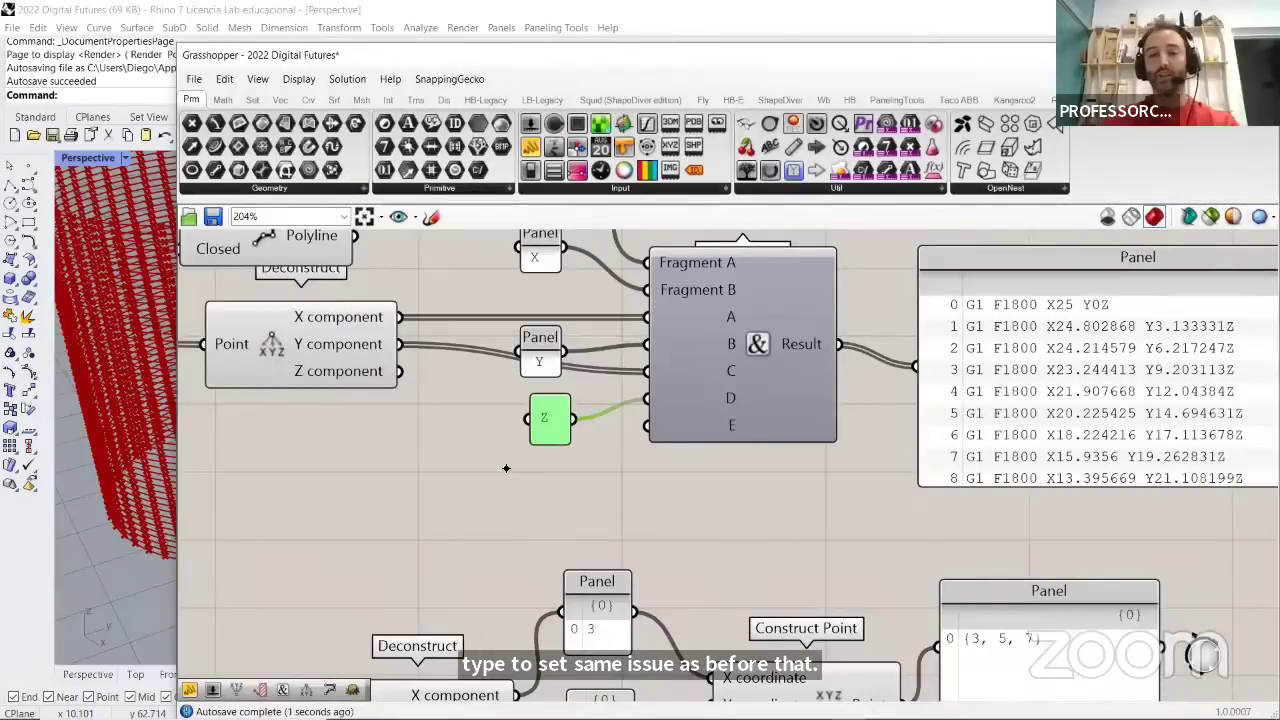
double_click(556, 417)
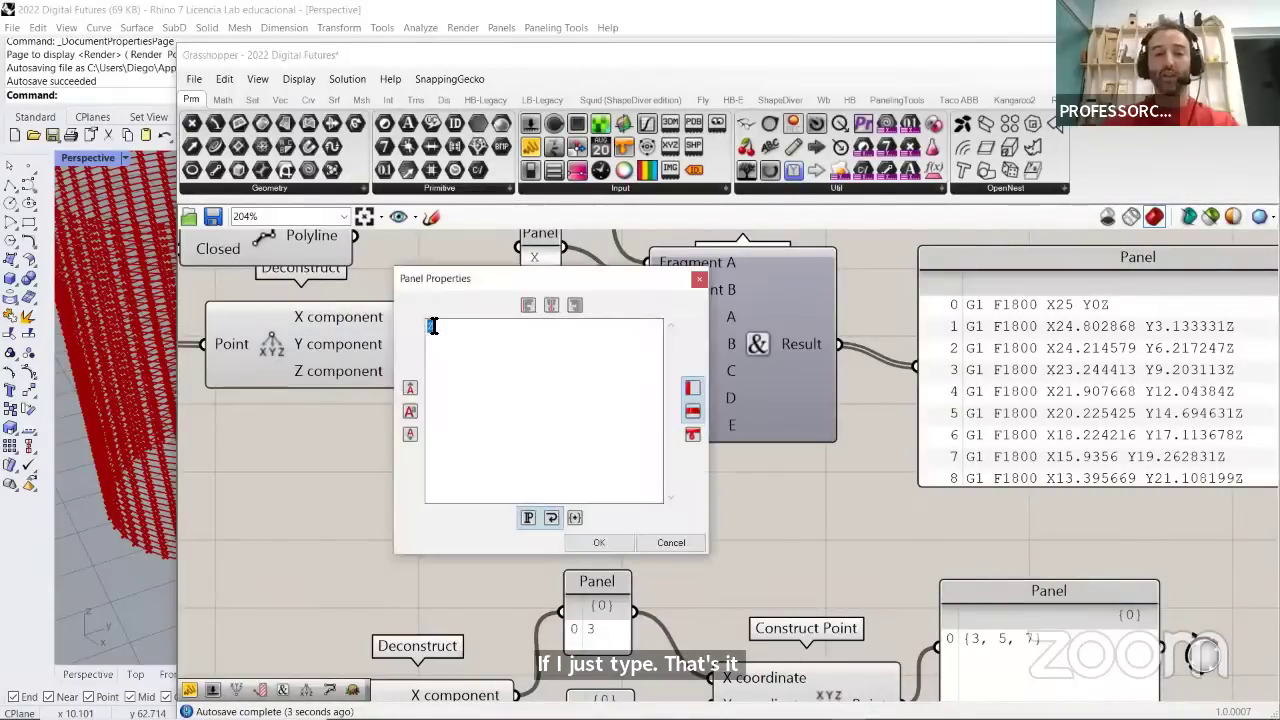
click(600, 542)
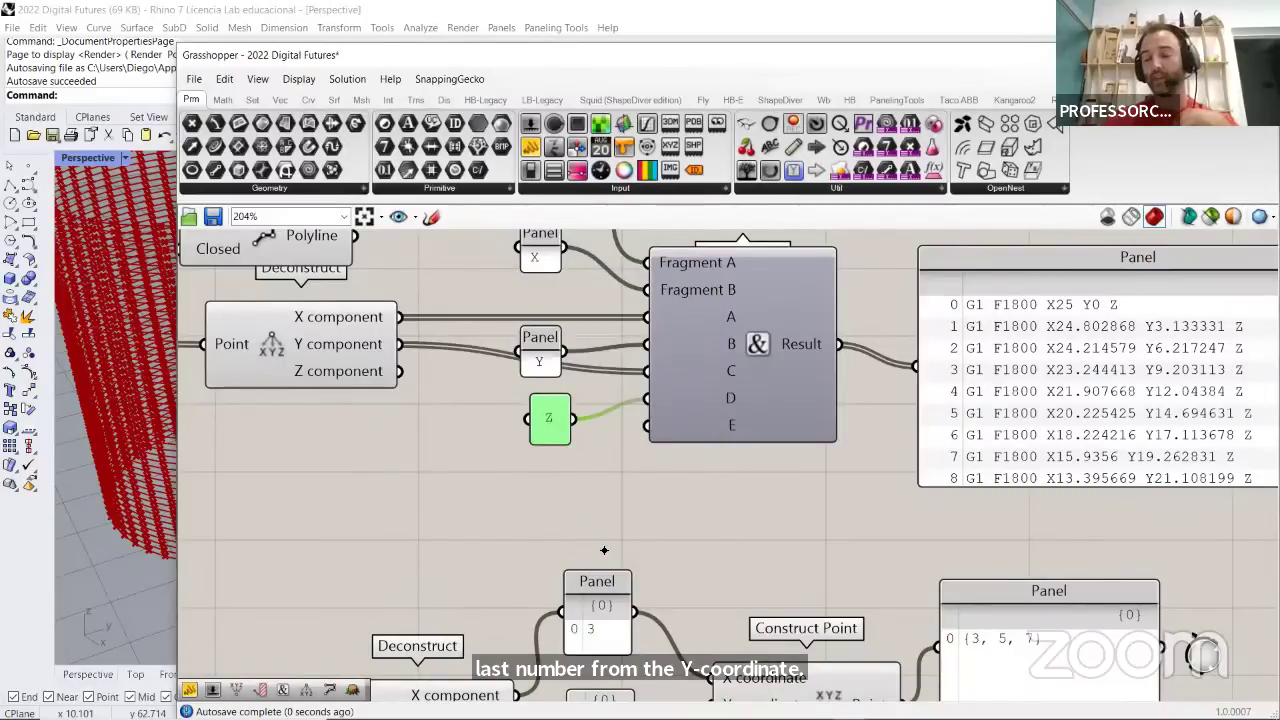
Connect the Z component to Concatenate input E and lengthen the result panel to show more G-code lines
drag(399, 372, 640, 445)
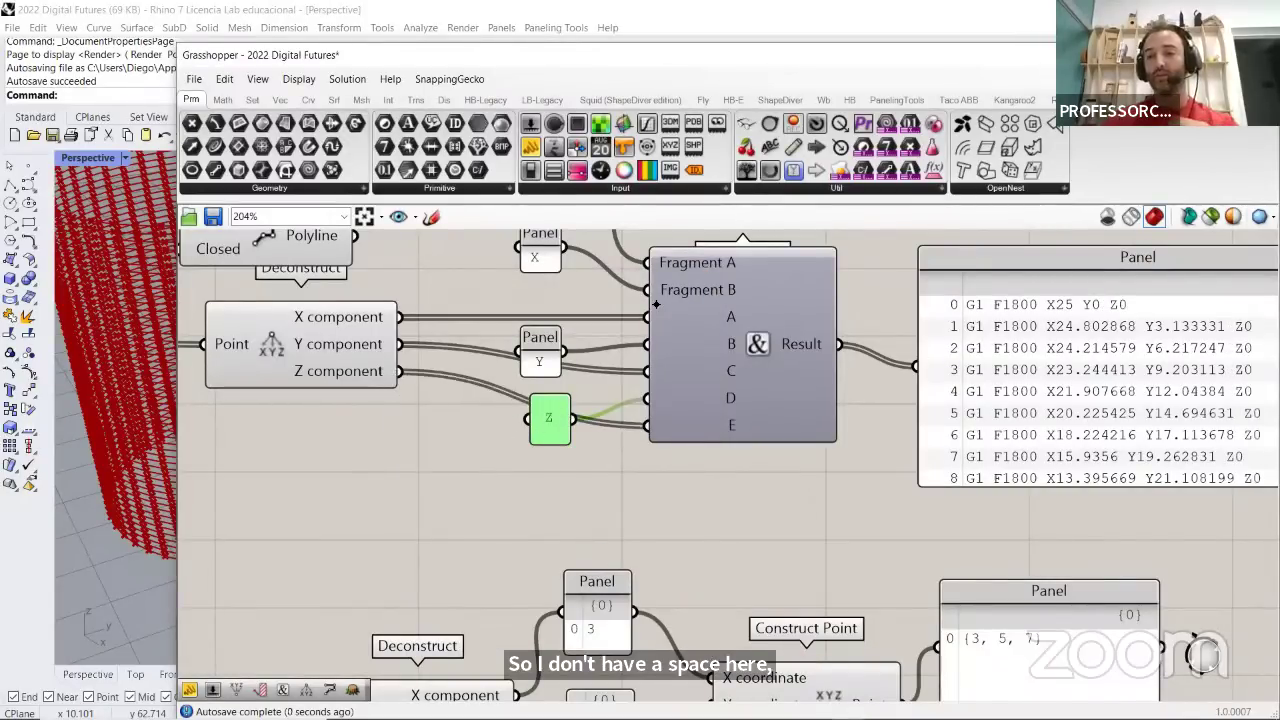
scroll(648, 305, down, 2)
scroll(1132, 454, up, 2)
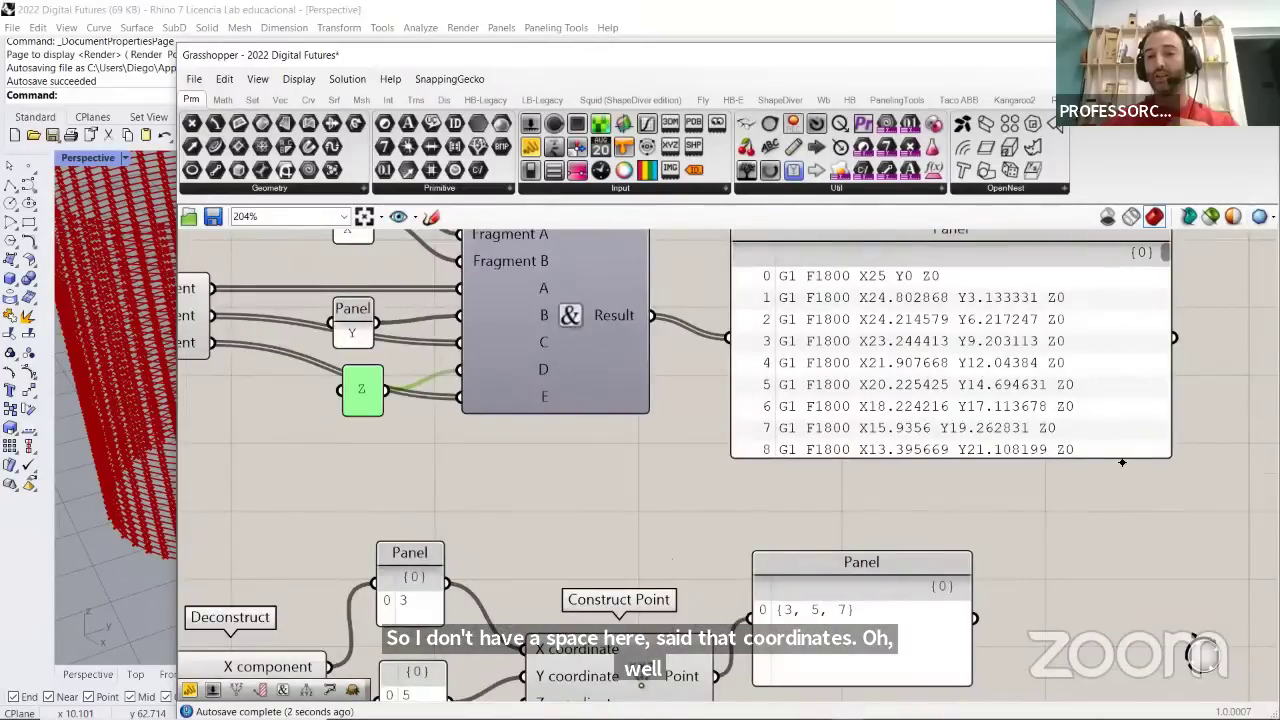
drag(1122, 462, 1124, 565)
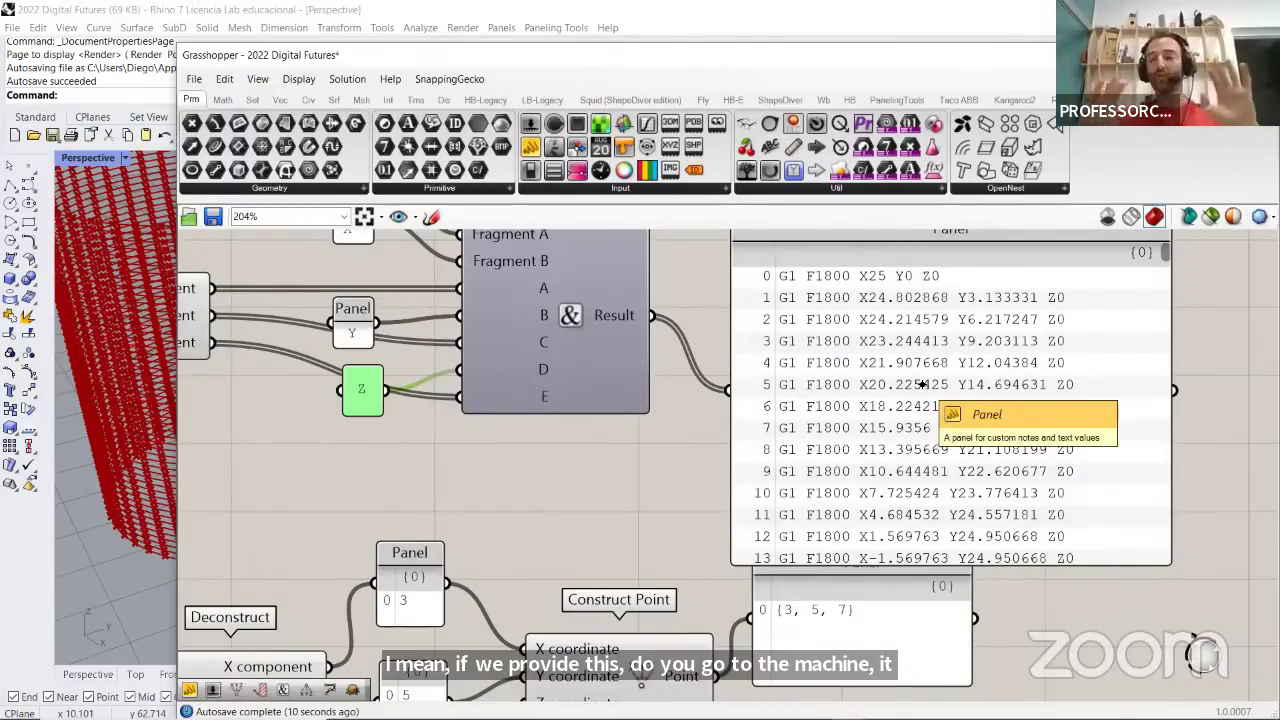
drag(1166, 256, 1166, 306)
drag(1188, 231, 1183, 209)
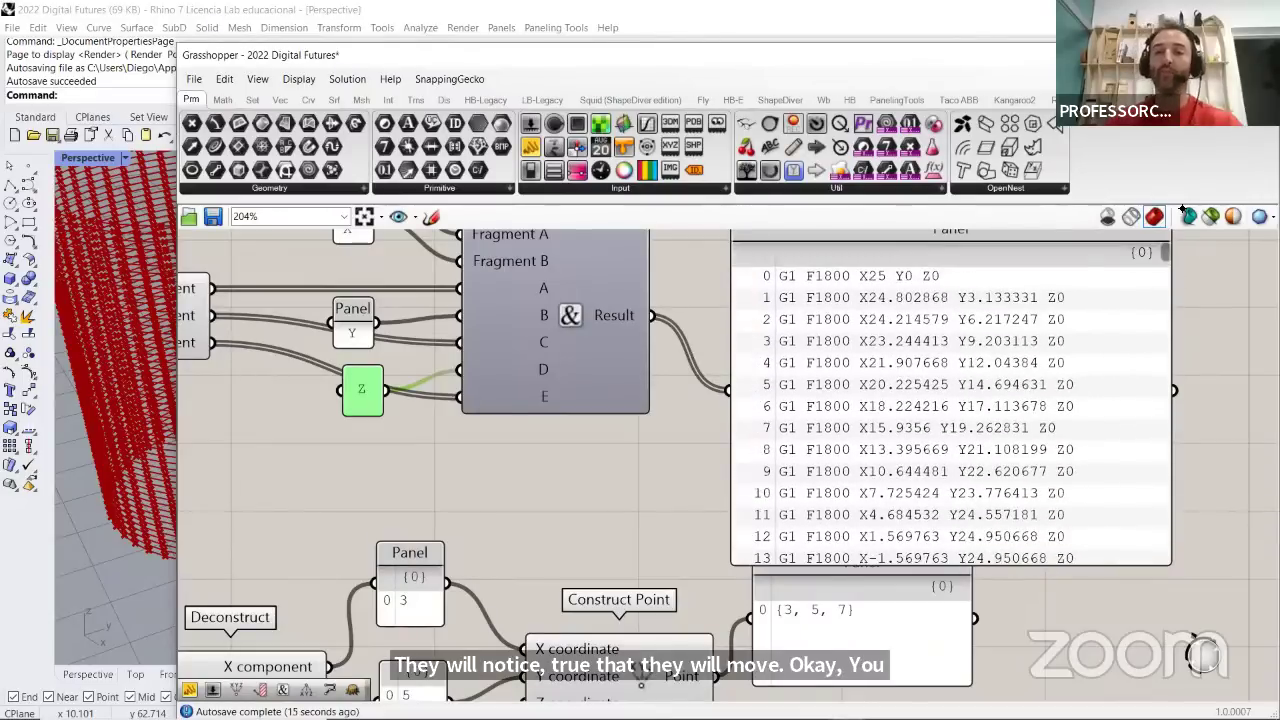
Add two more inputs, F and G, to the end of the Concatenate component
scroll(1086, 315, down, 2)
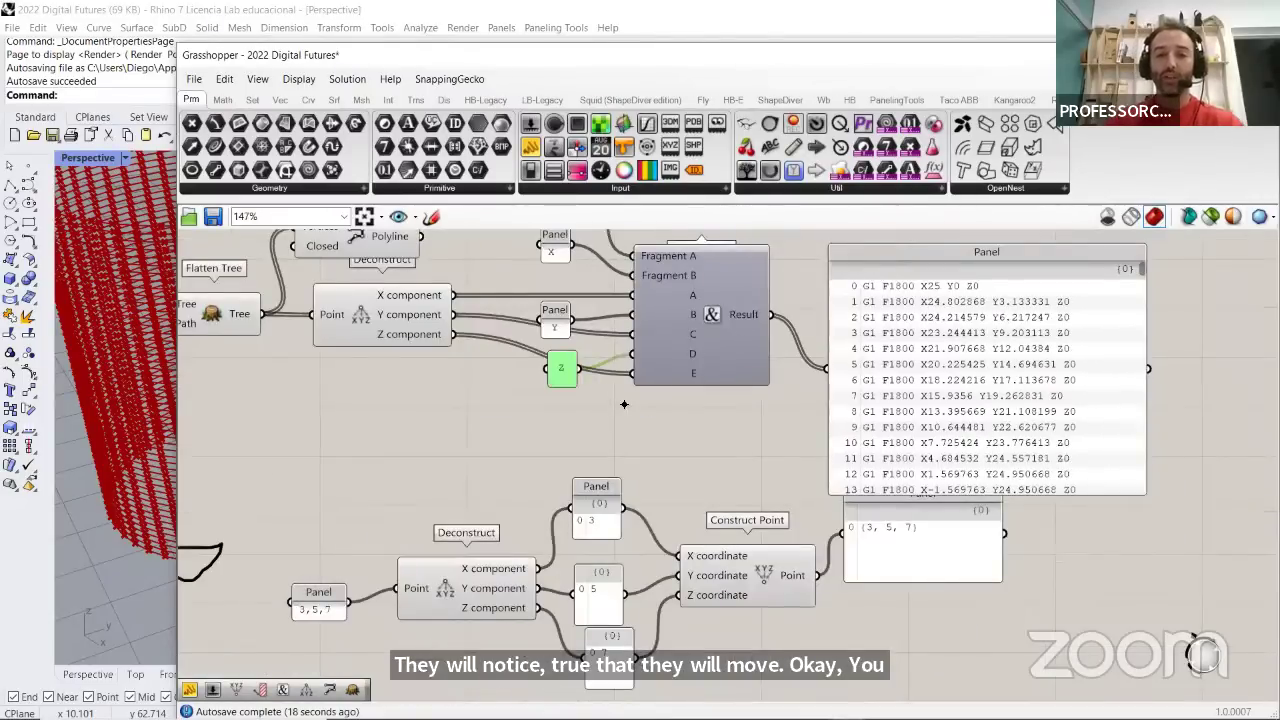
scroll(624, 404, up, 8)
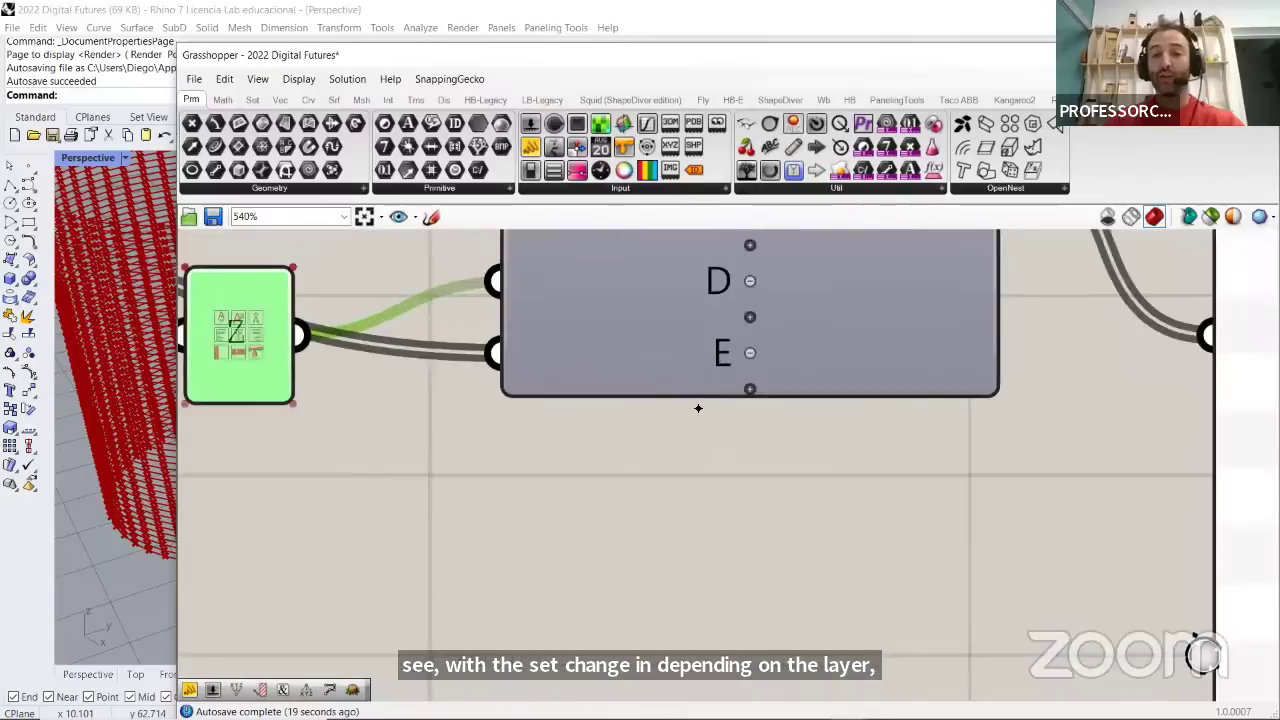
click(750, 389)
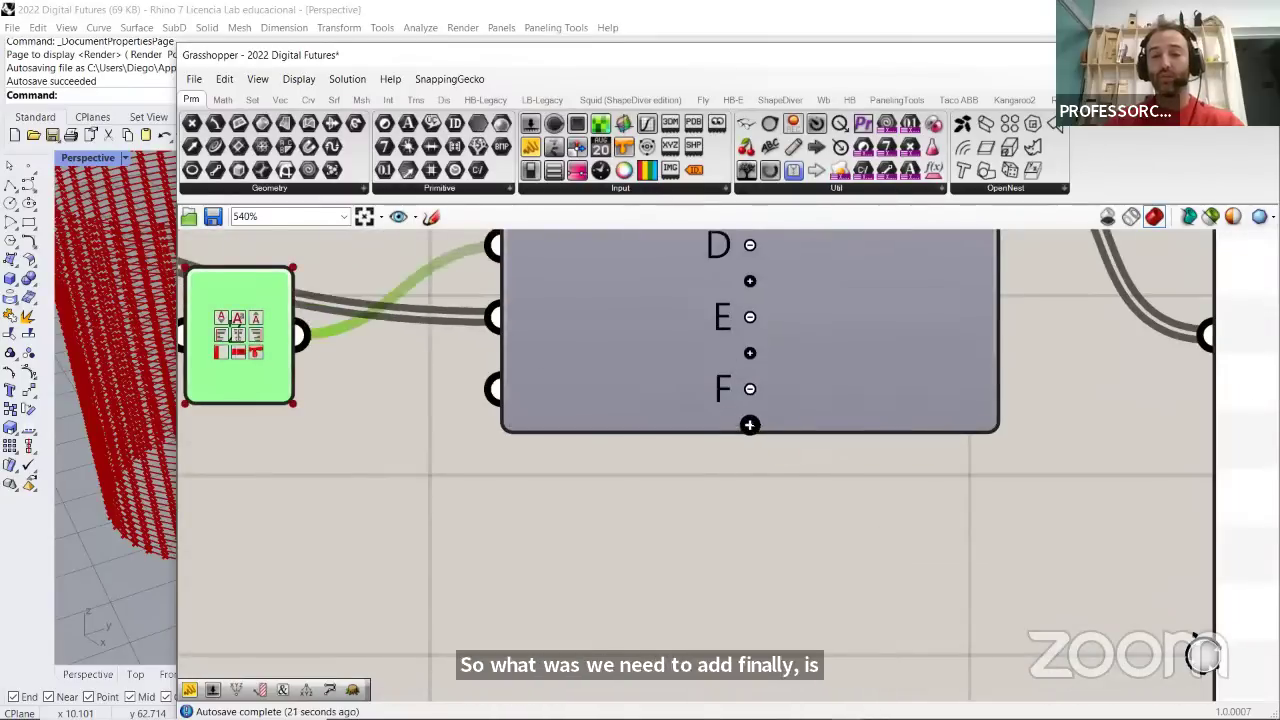
click(750, 425)
scroll(686, 482, down, 5)
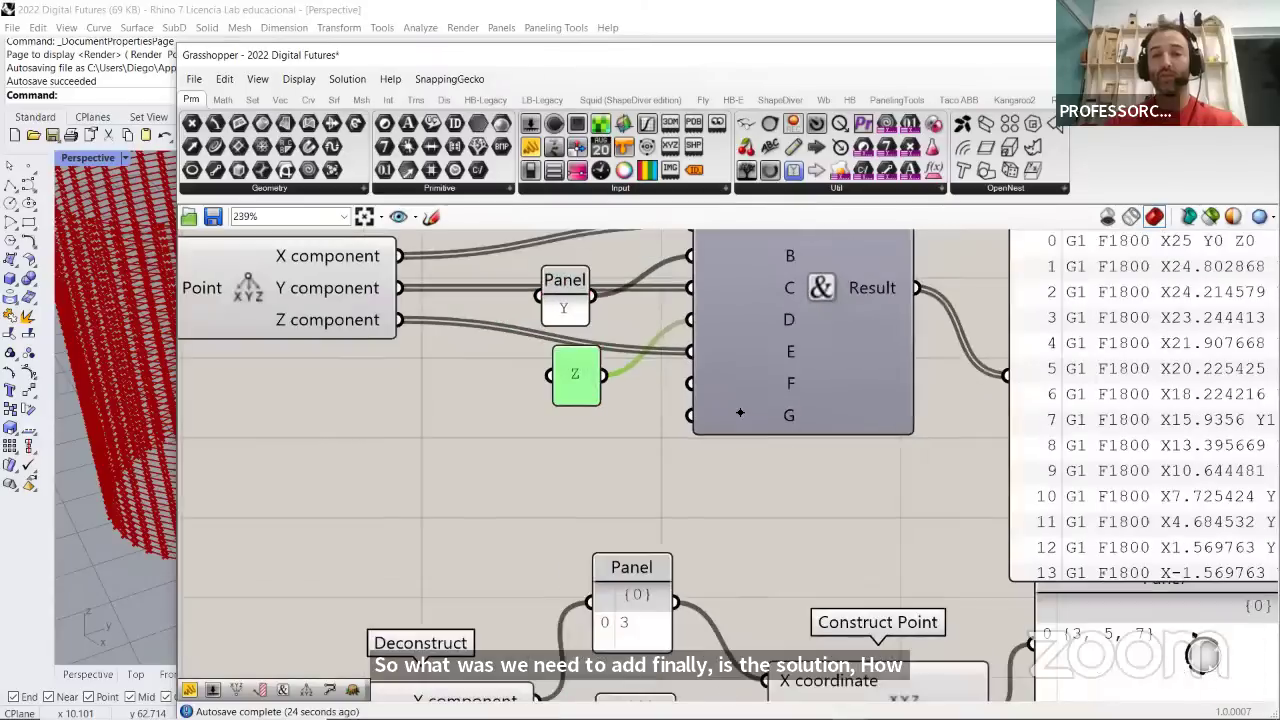
Duplicate the Z panel just below the original, set the copy's text to E with a leading space, and connect it to Concatenate input F
mouse_move(584, 389)
mouse_down()
mouse_move(576, 378)
mouse_move(579, 405)
mouse_up()
double_click(579, 402)
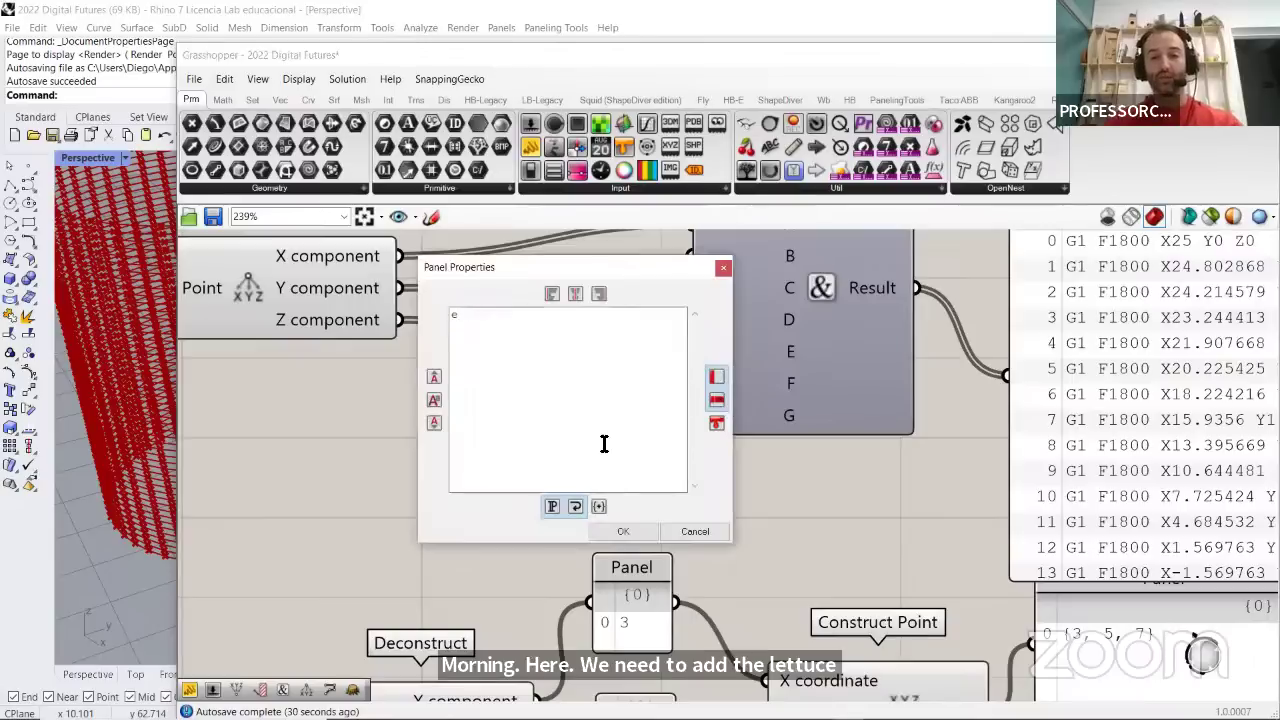
text(E)
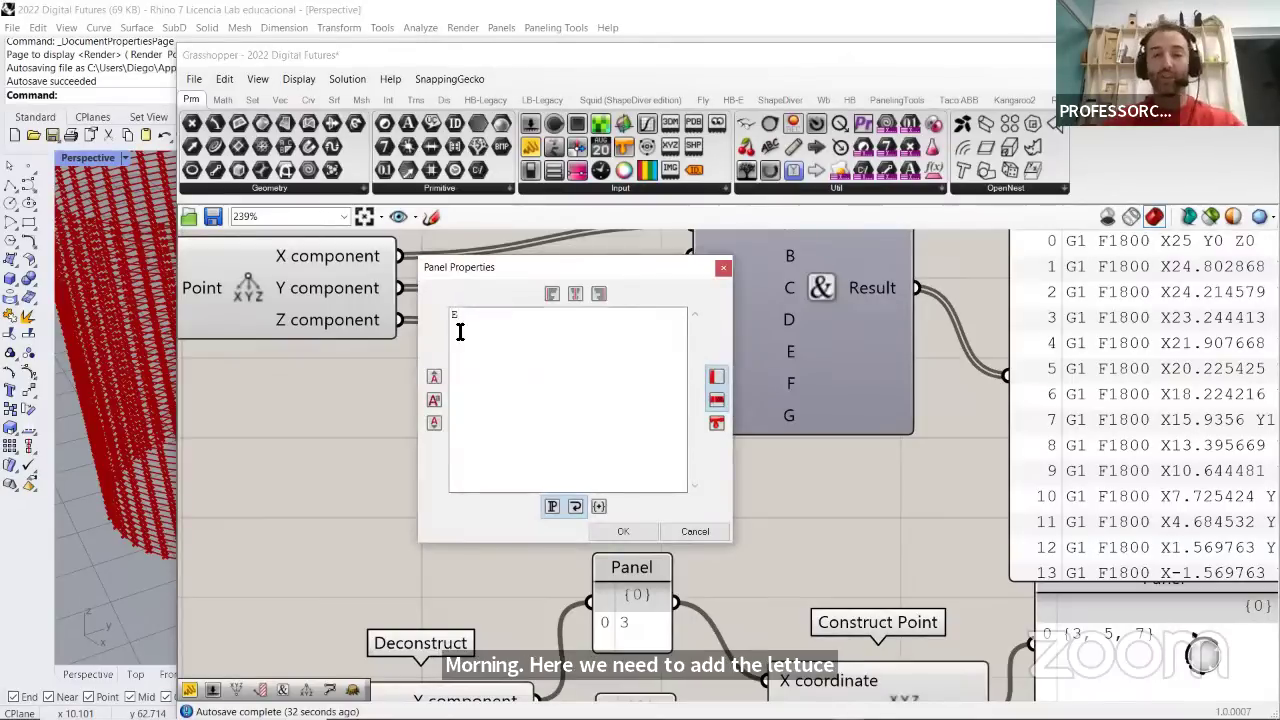
click(621, 529)
scroll(538, 444, down, 3)
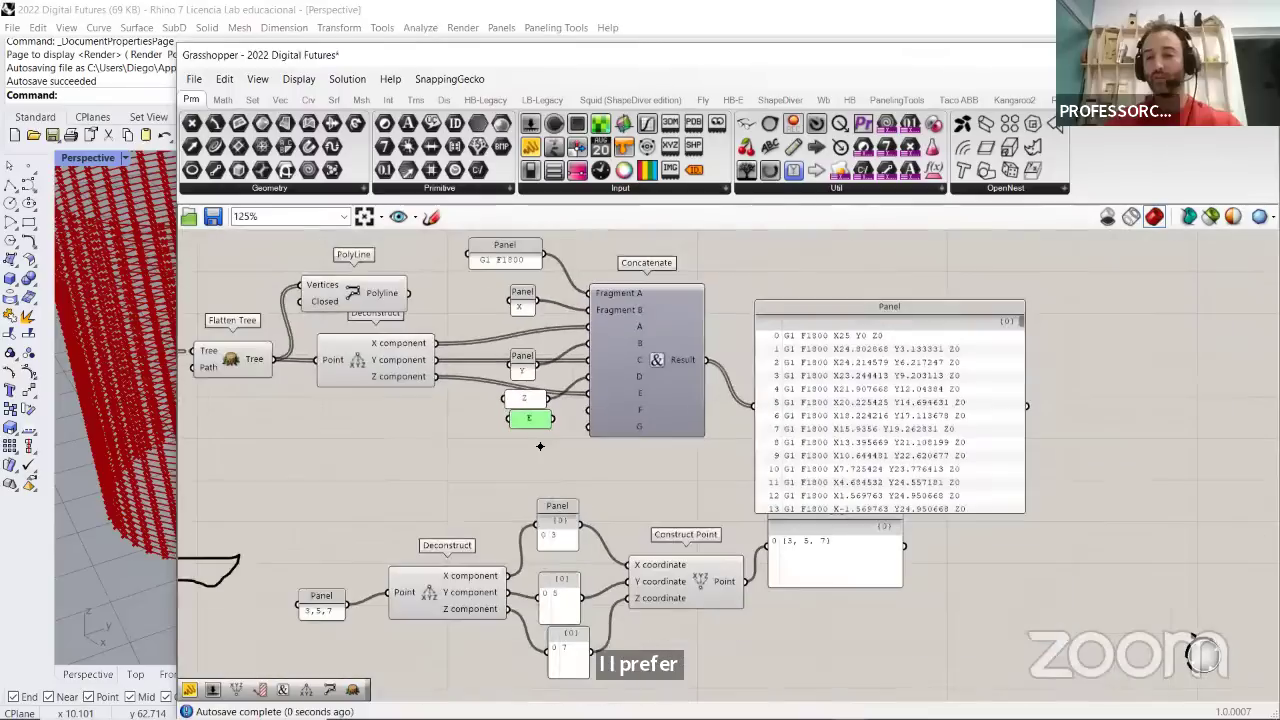
scroll(550, 425, up, 2)
drag(547, 418, 588, 414)
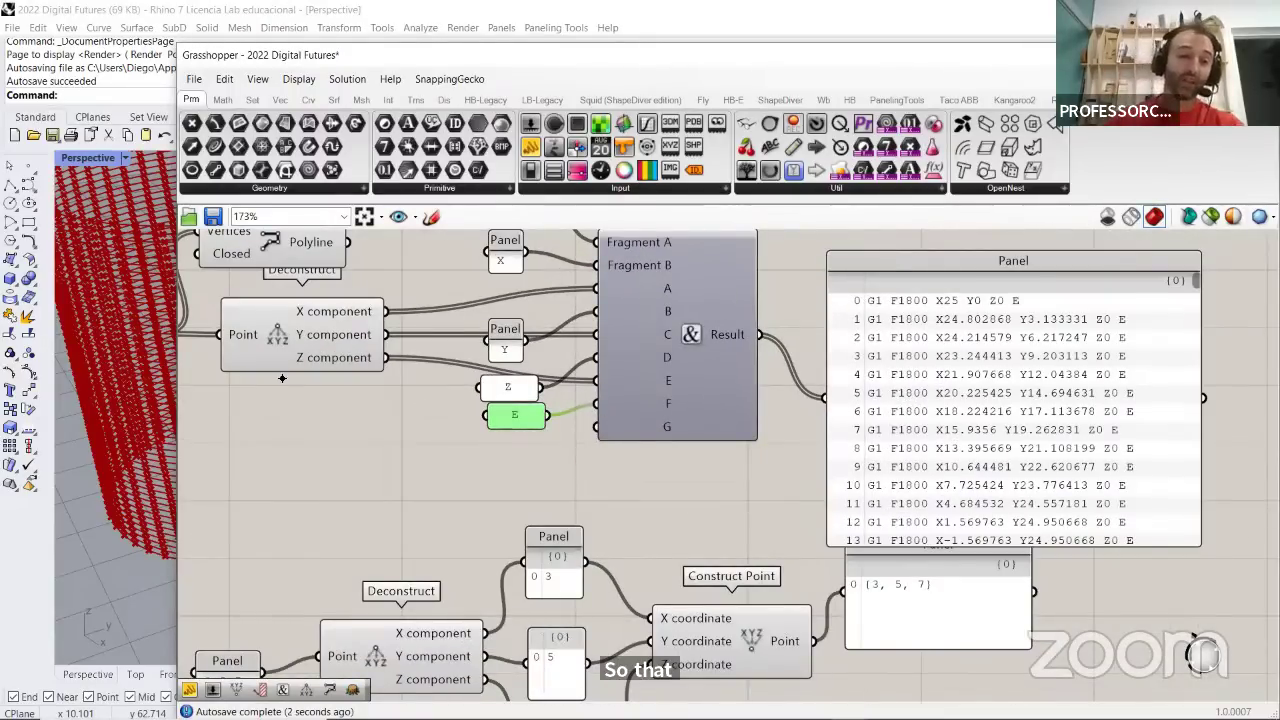
Sketch a freehand elongated box on the empty canvas beside the result panel, with crosses marking its lower corners
click(431, 216)
scroll(718, 382, down, 5)
scroll(715, 378, up, 5)
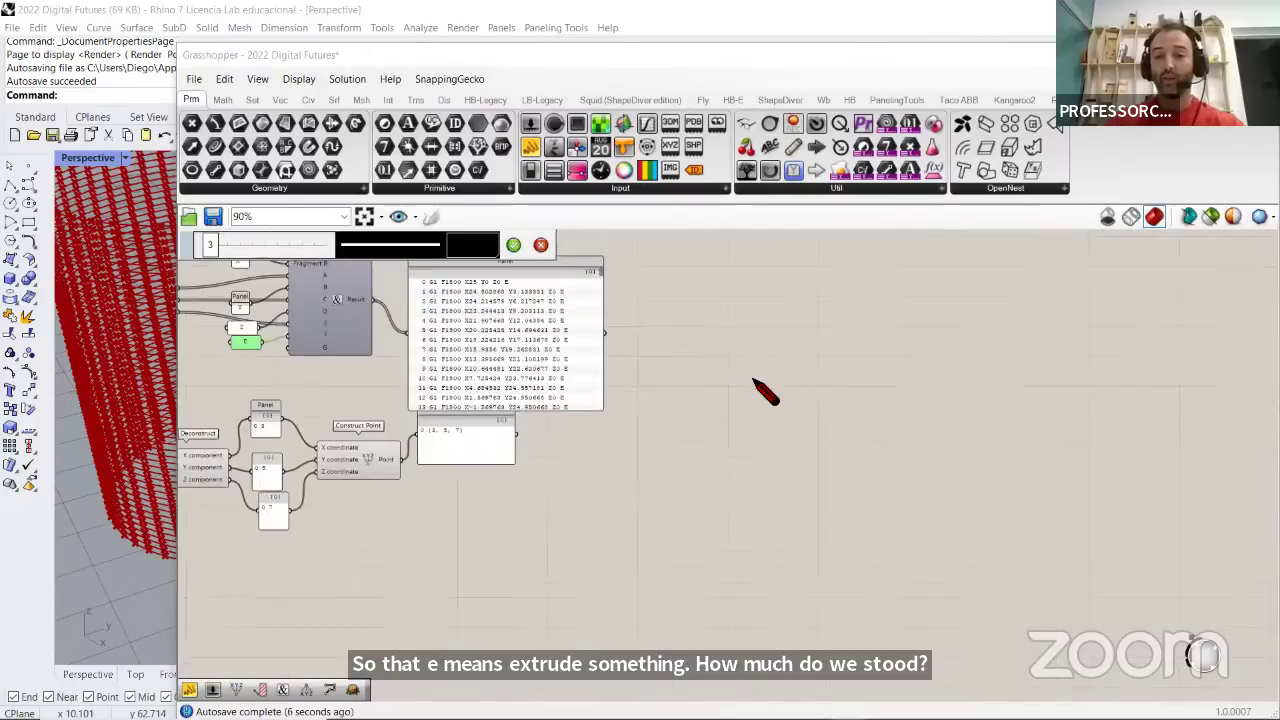
mouse_move(900, 337)
mouse_down()
mouse_move(696, 409)
mouse_move(787, 410)
mouse_move(966, 350)
mouse_move(900, 337)
mouse_move(795, 524)
mouse_move(966, 432)
mouse_move(793, 525)
mouse_move(690, 515)
mouse_up()
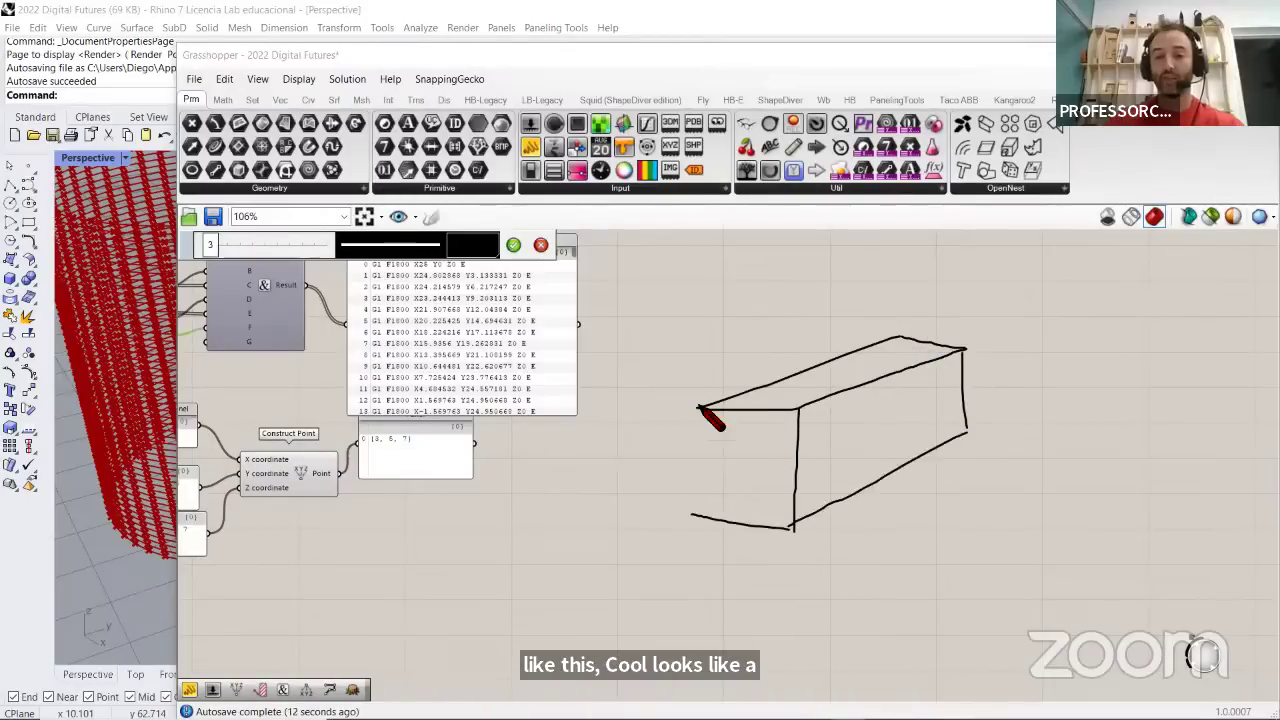
mouse_move(697, 408)
mouse_down()
mouse_move(693, 521)
mouse_move(695, 499)
mouse_move(668, 530)
mouse_up()
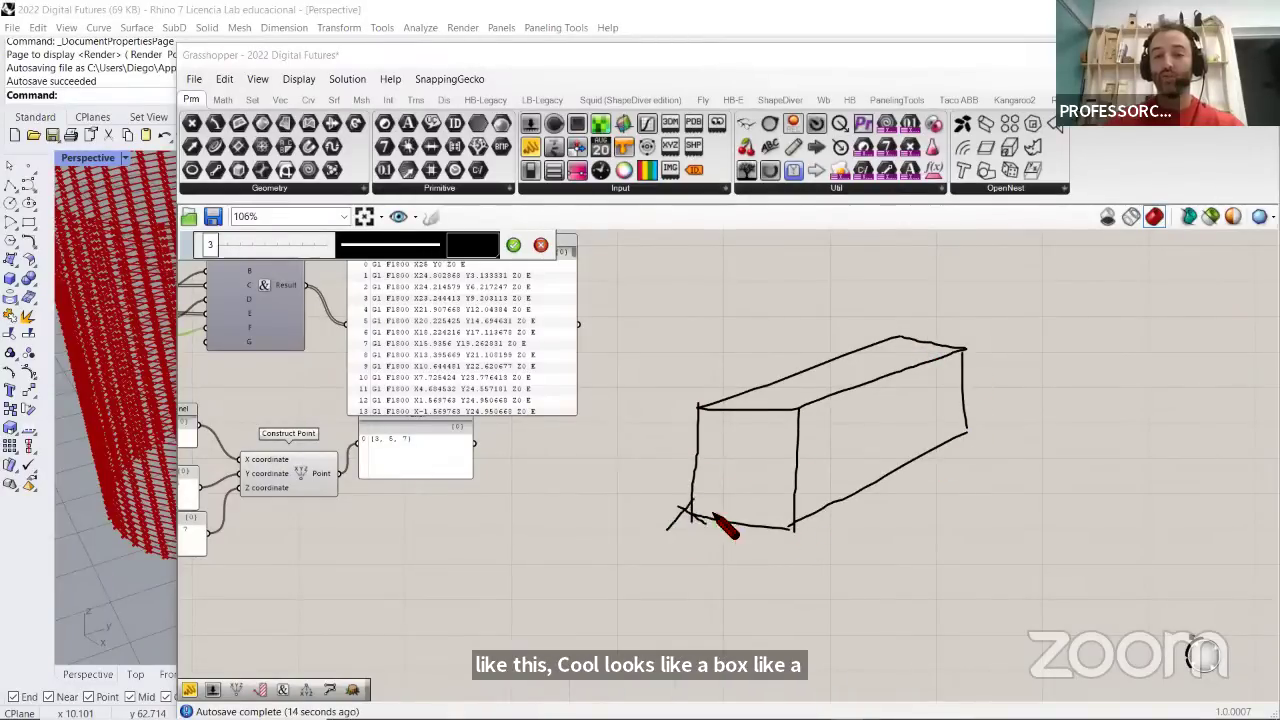
mouse_move(768, 514)
mouse_down()
mouse_move(794, 530)
mouse_move(787, 538)
mouse_up()
drag(980, 425, 980, 443)
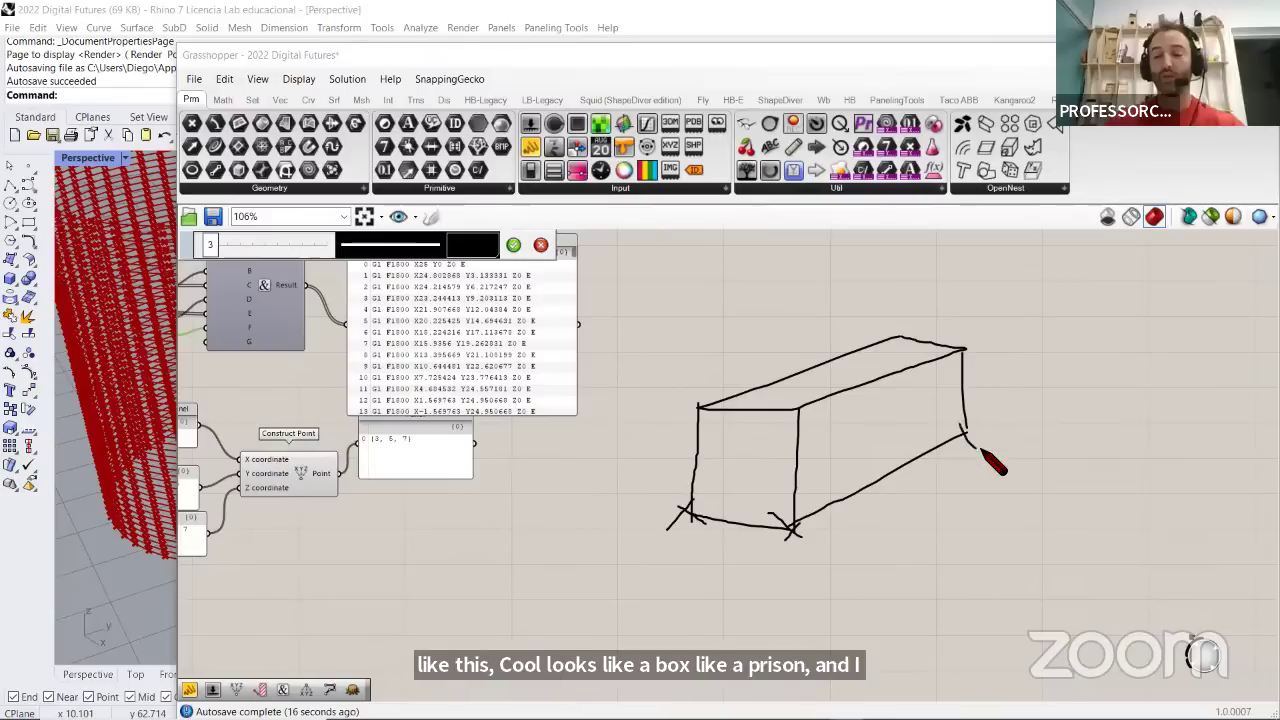
Mark the sketched box's two lower edges with arrows, division ticks and the lengths 2 and 4, and discard the sketch
mouse_move(688, 540)
mouse_down()
mouse_move(772, 556)
mouse_move(900, 512)
mouse_move(972, 462)
mouse_move(985, 464)
mouse_move(981, 485)
mouse_up()
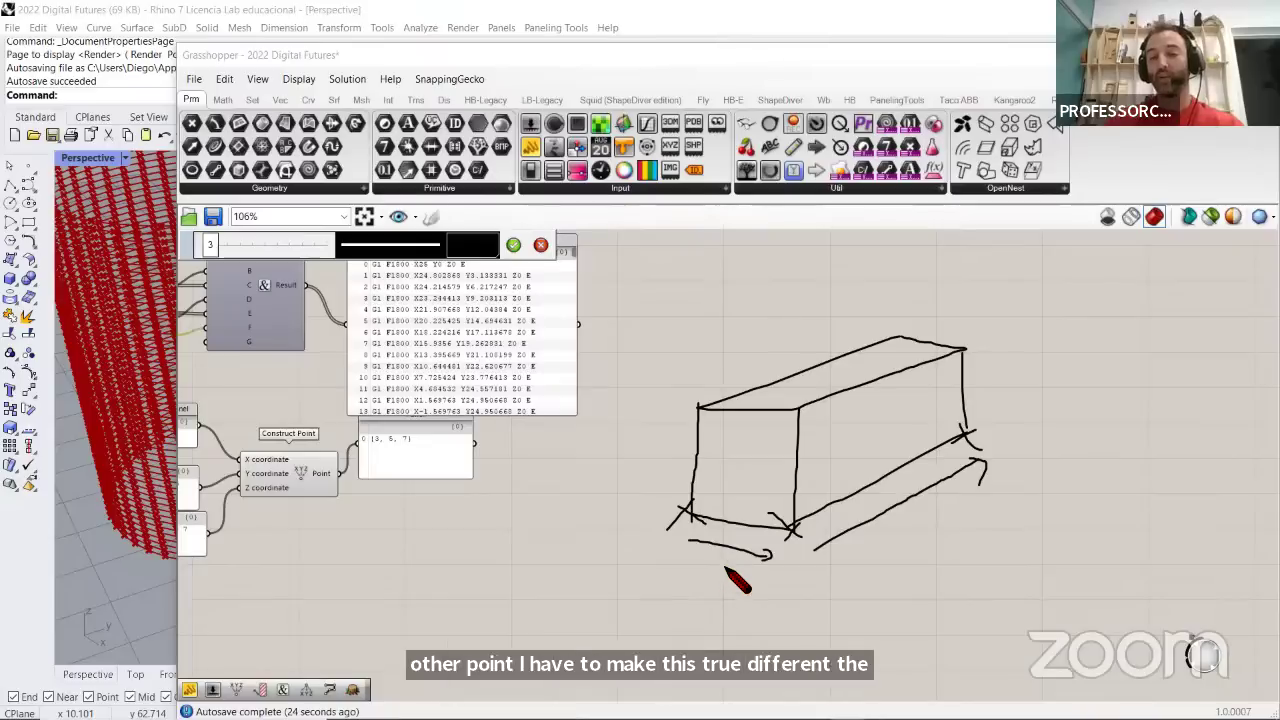
drag(721, 569, 740, 587)
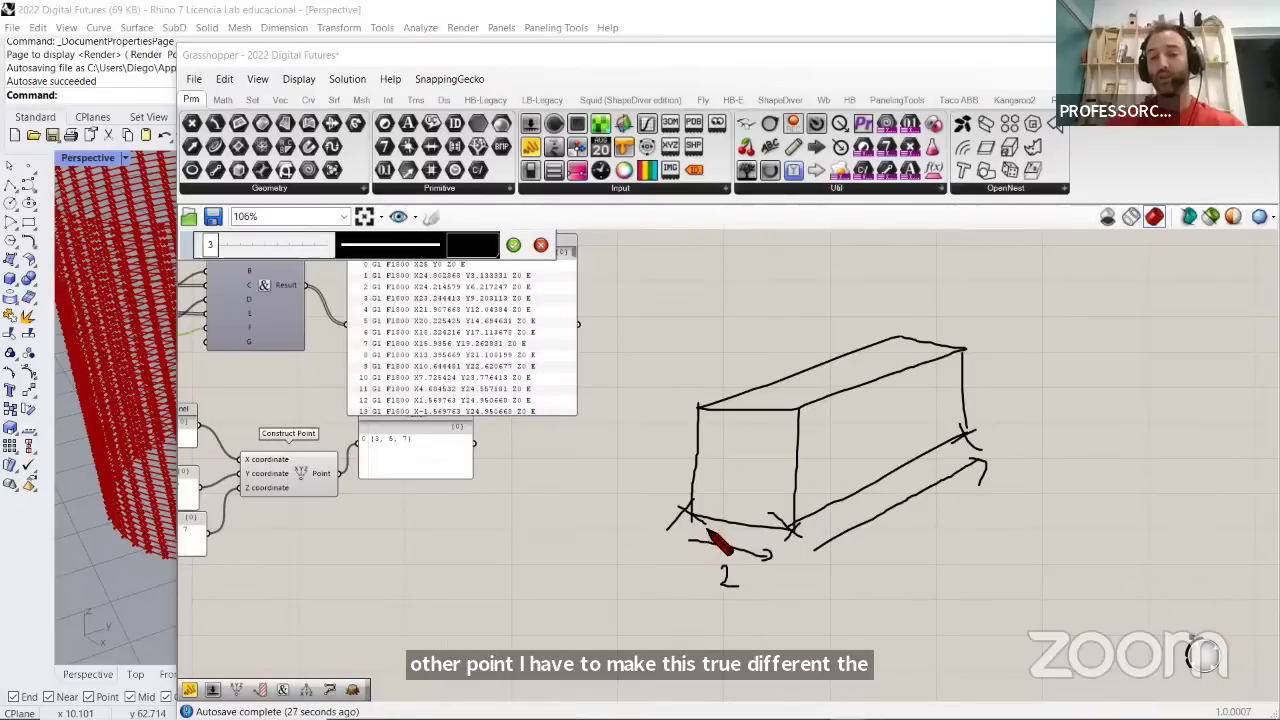
drag(740, 515, 741, 524)
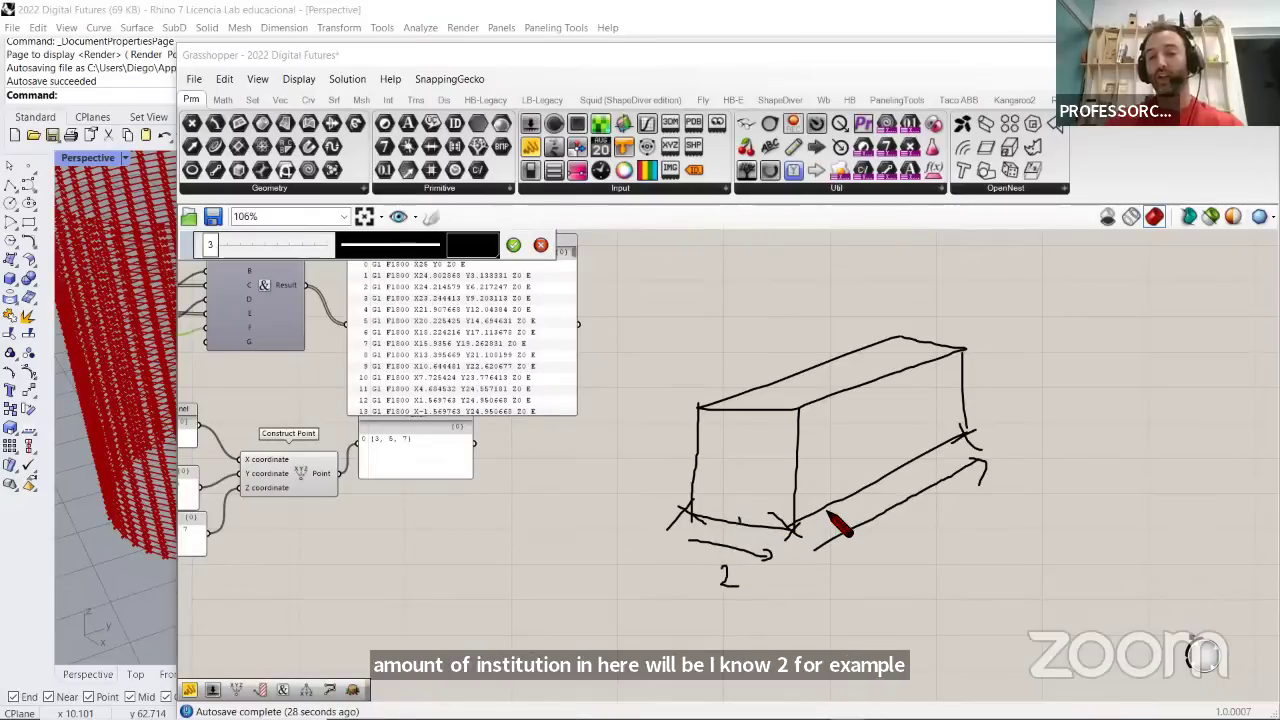
drag(866, 483, 955, 449)
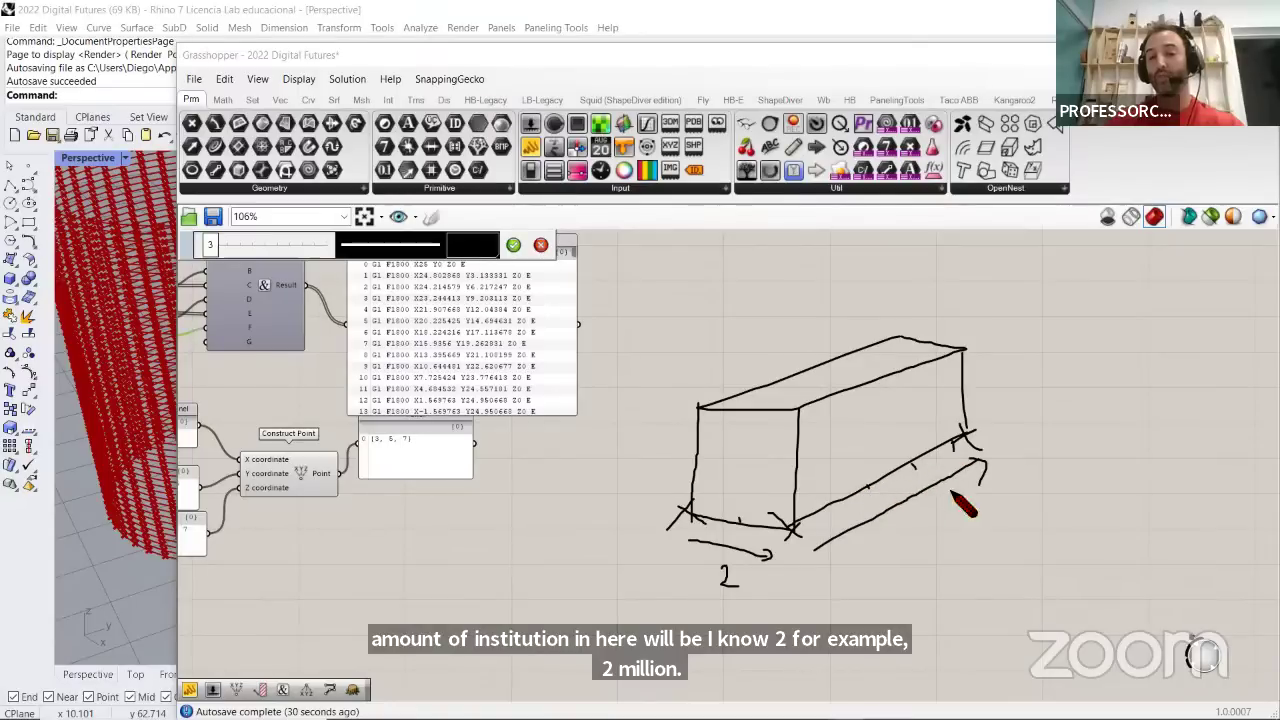
drag(930, 527, 940, 541)
drag(936, 530, 937, 550)
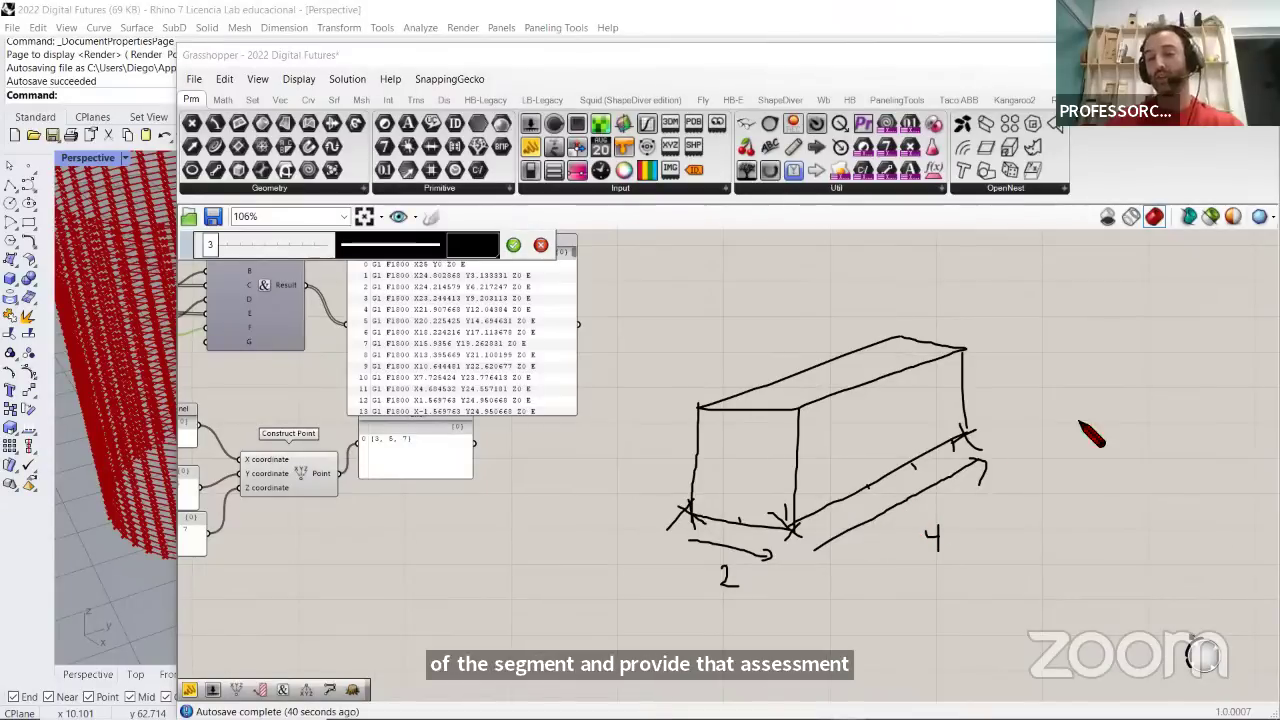
scroll(1086, 434, down, 3)
scroll(815, 476, up, 3)
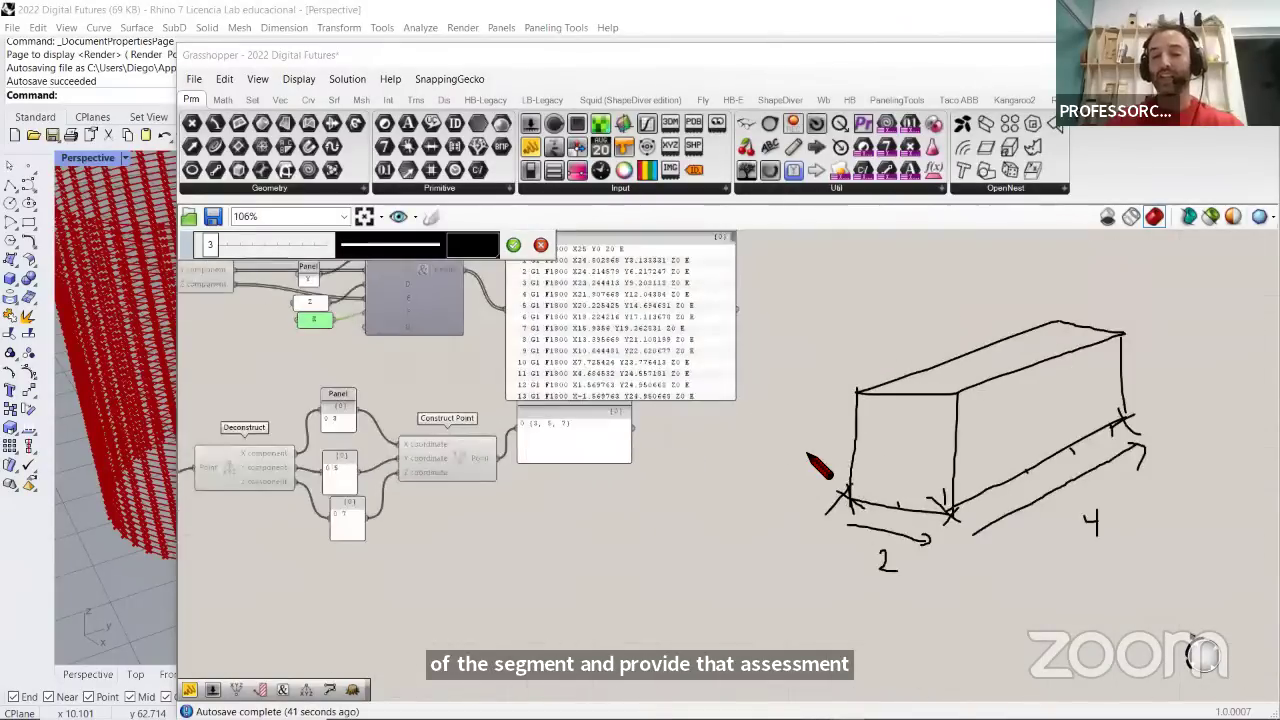
click(538, 248)
Narrow the Grasshopper window to expose the print path in Rhino and change the E panel's text to E1
right_drag(427, 367, 654, 409)
right_drag(118, 390, 135, 402)
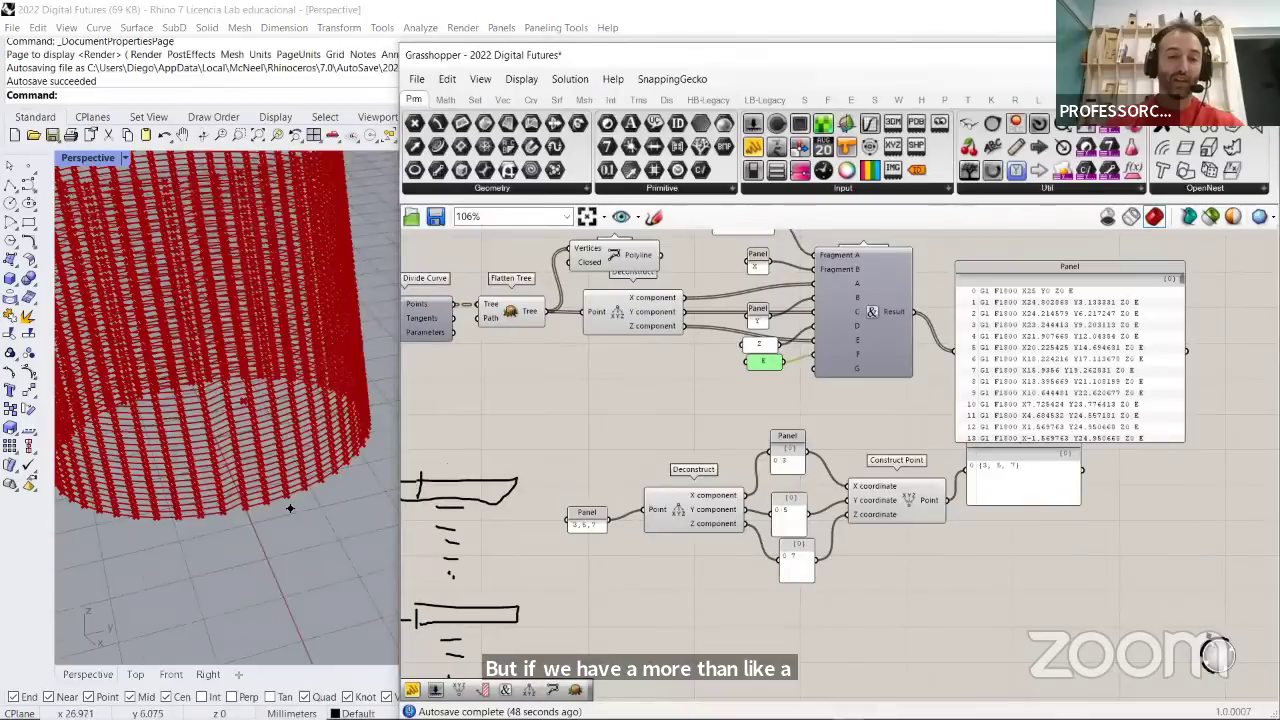
right_drag(250, 490, 285, 530)
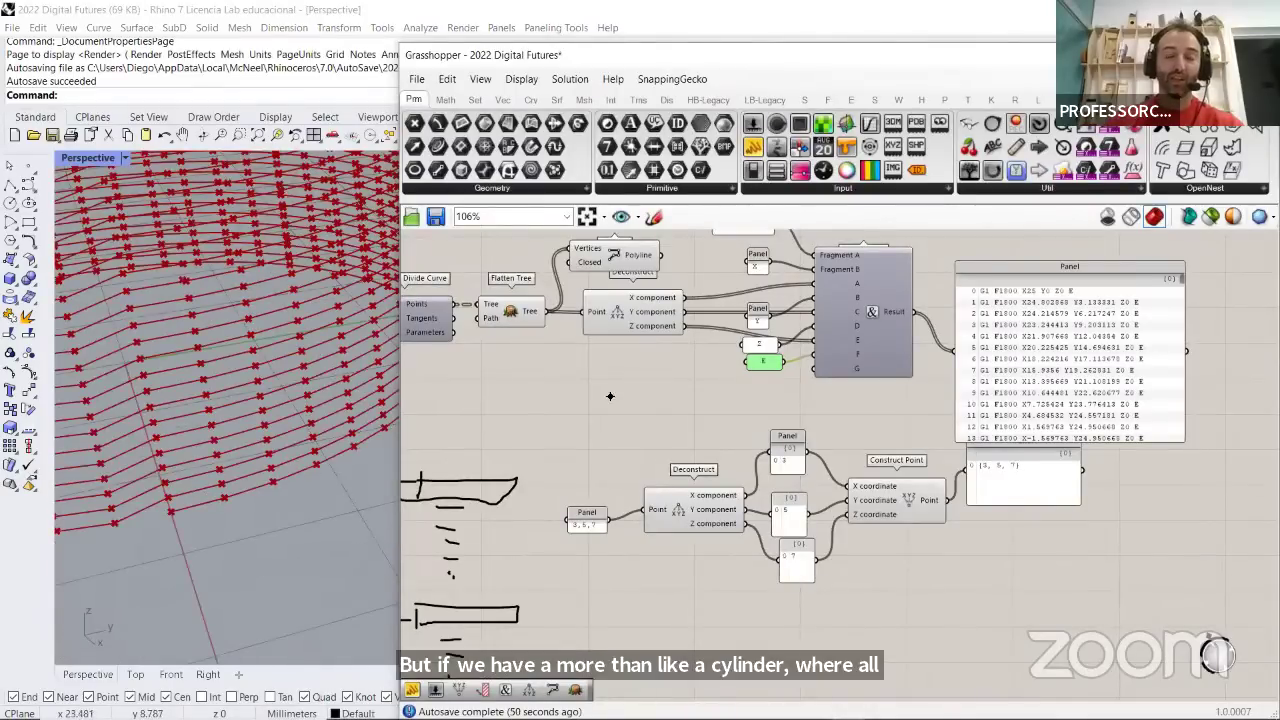
scroll(819, 362, up, 2)
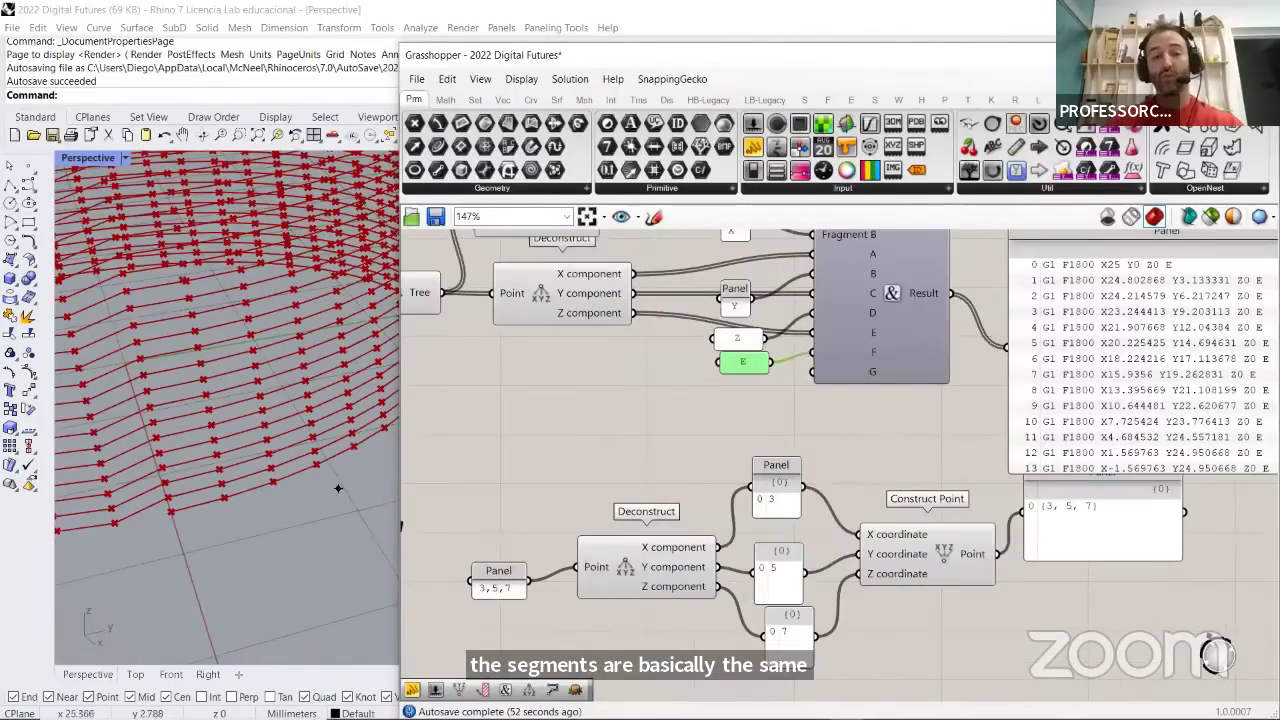
scroll(756, 365, up, 2)
double_click(758, 362)
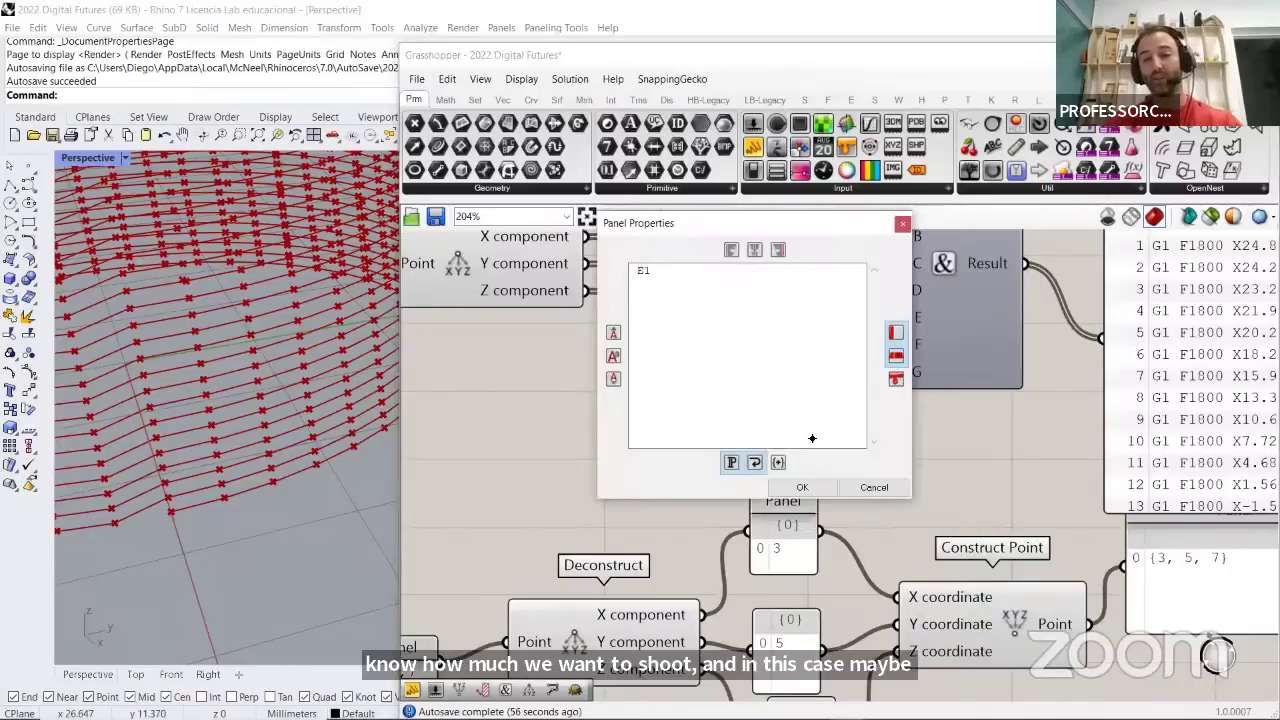
click(802, 487)
scroll(605, 423, down, 3)
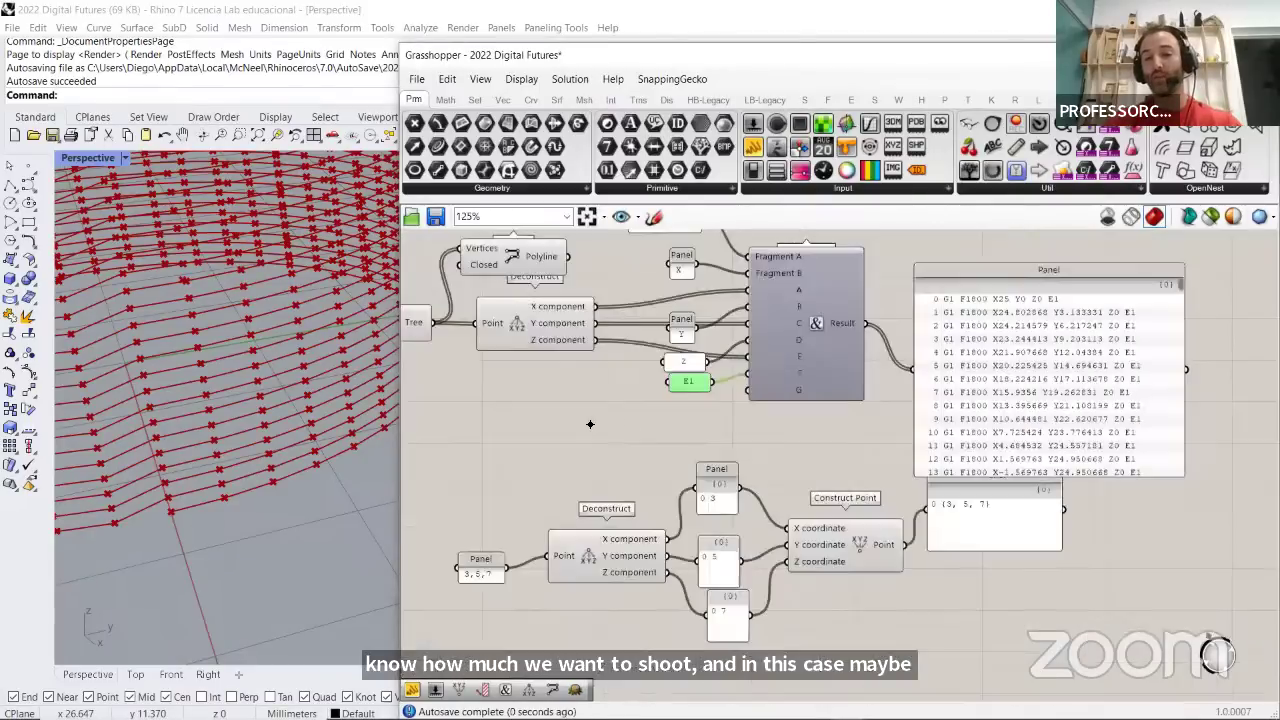
Shorten the result panel to ten visible lines and move it up level with the Concatenate output
scroll(1044, 273, up, 2)
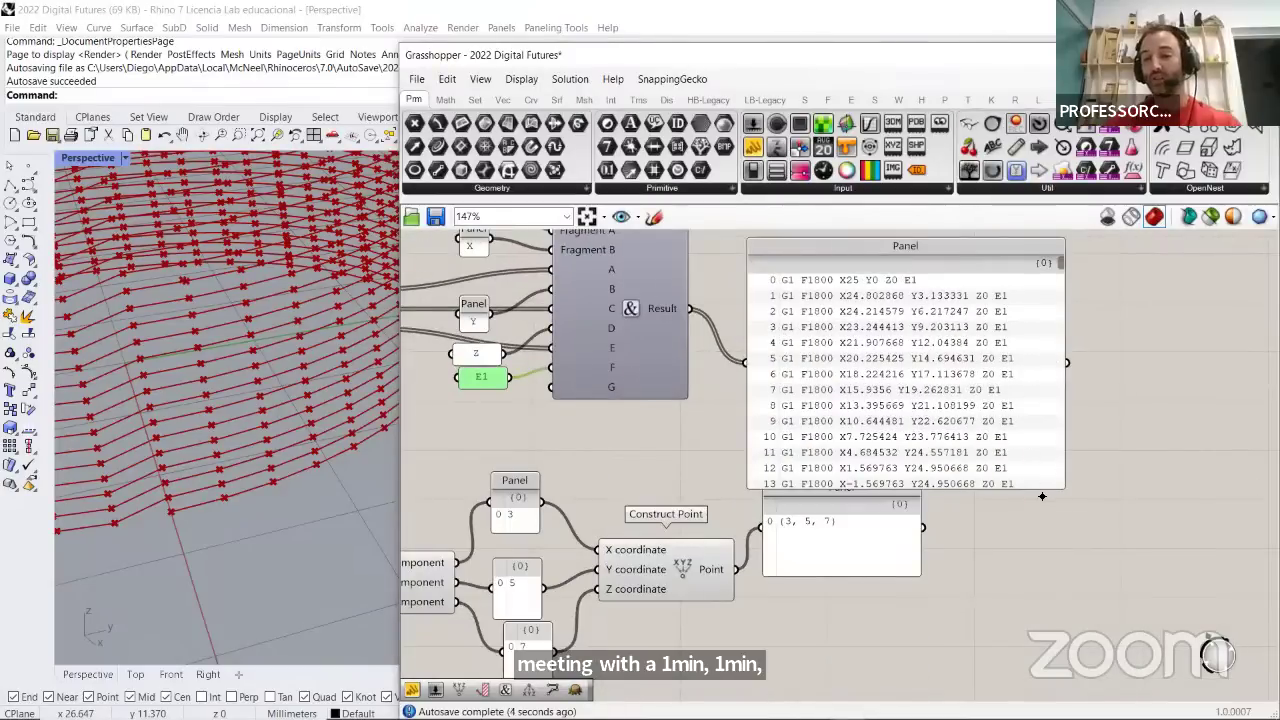
drag(1044, 595, 1028, 434)
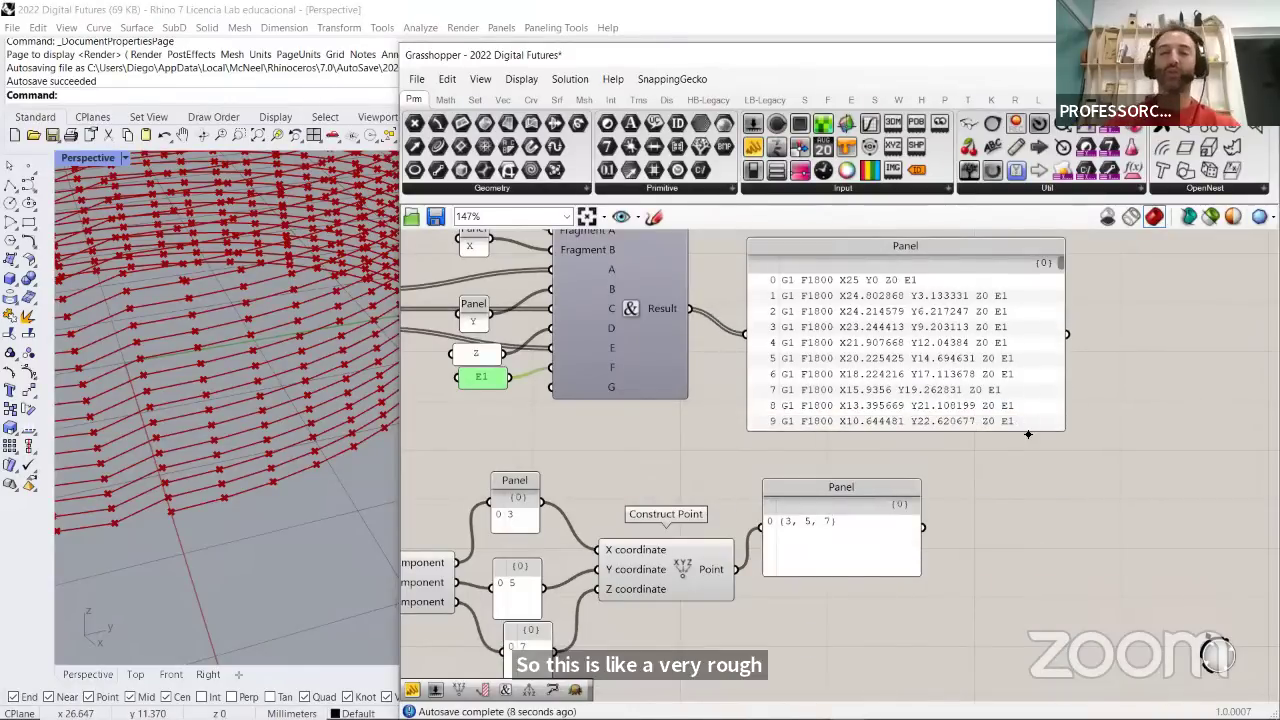
click(1082, 488)
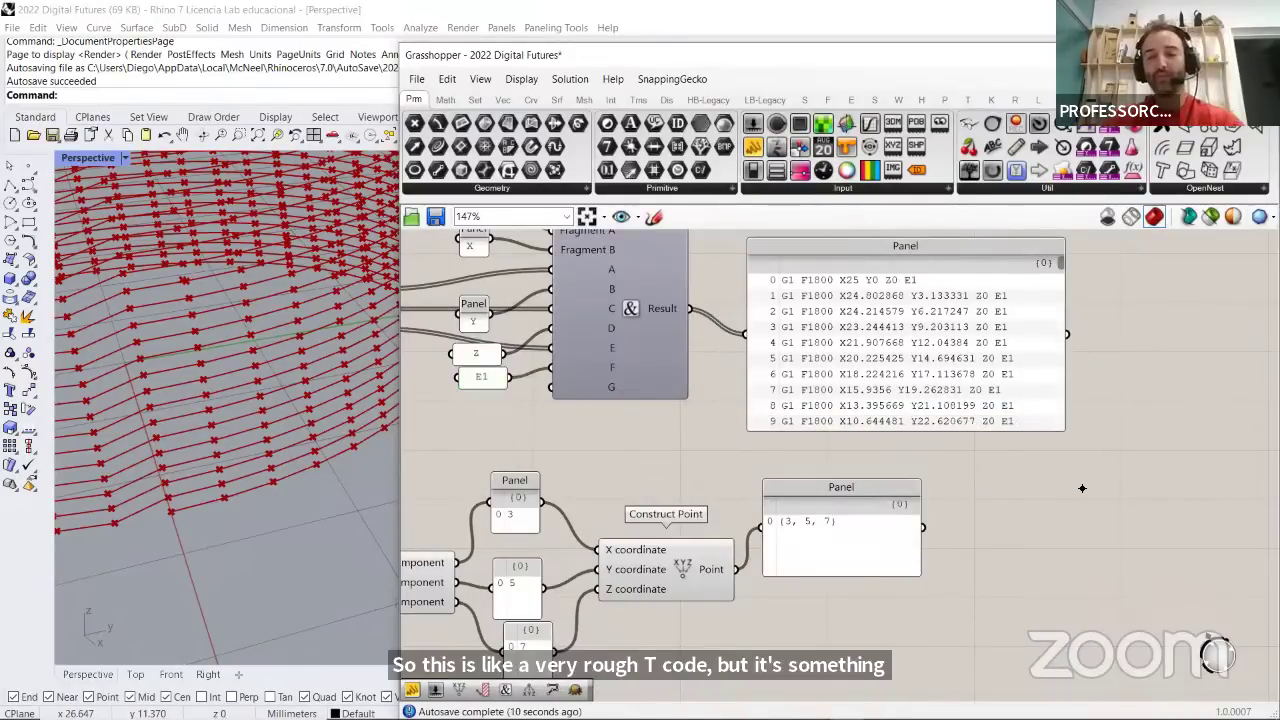
scroll(829, 477, down, 3)
scroll(854, 443, up, 2)
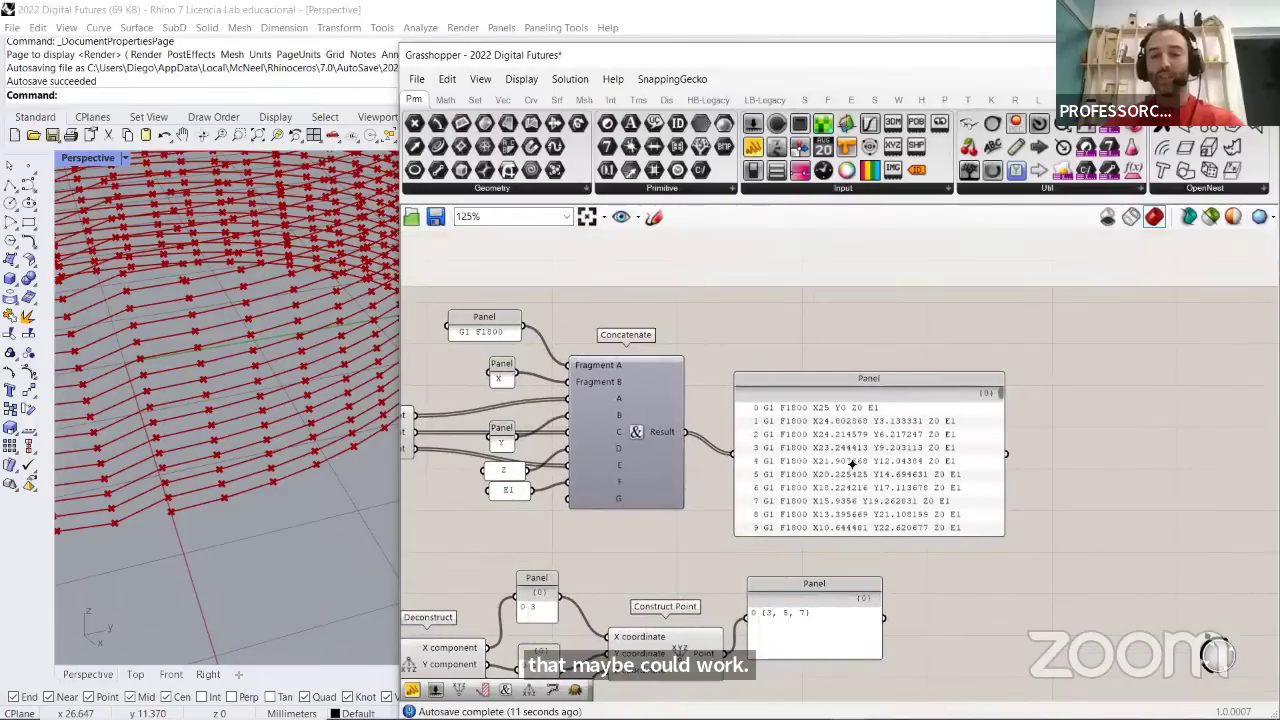
click(854, 443)
click(843, 492)
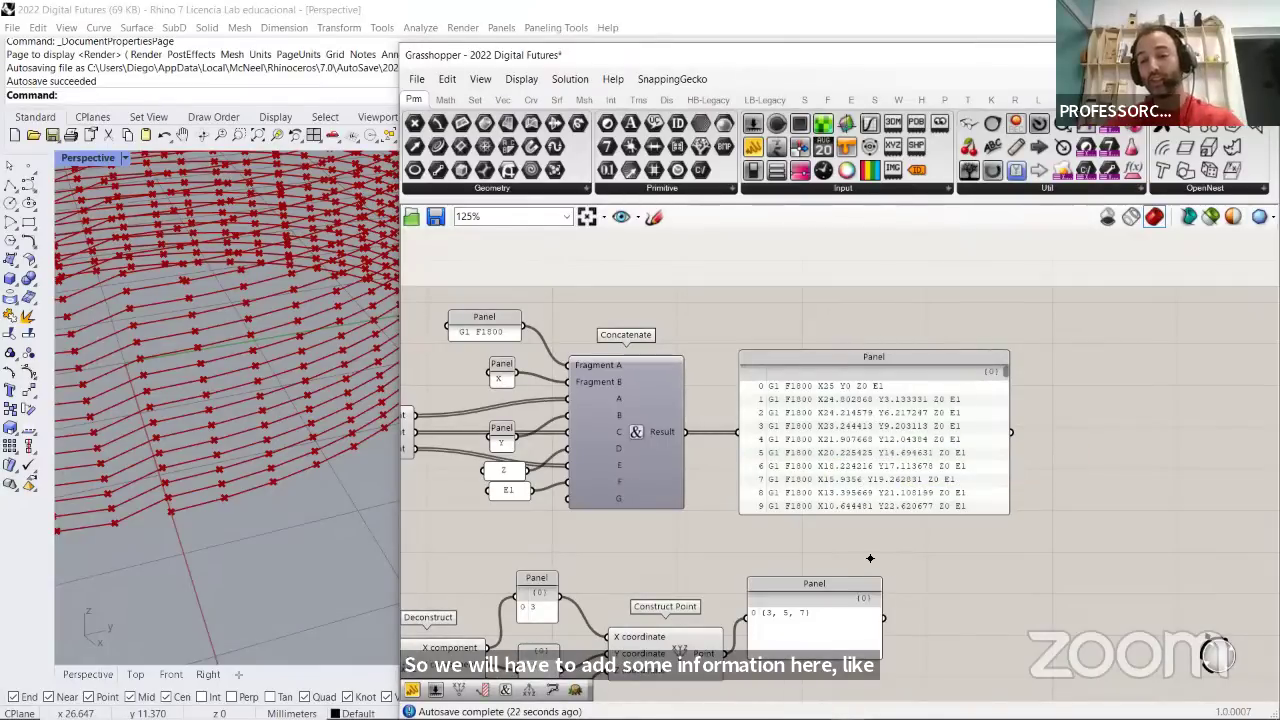
Shrink the result panel further to about four visible lines, keeping it level with the Concatenate output
right_drag(831, 437, 832, 479)
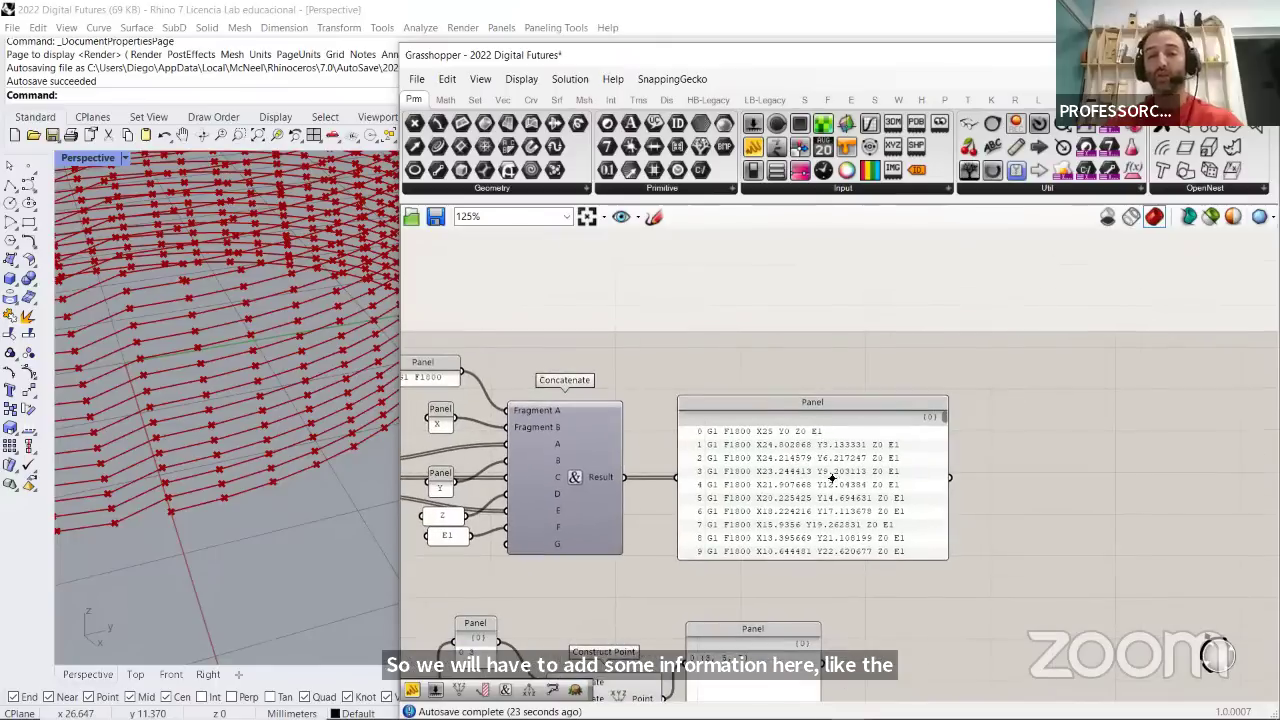
drag(803, 523, 794, 484)
click(795, 558)
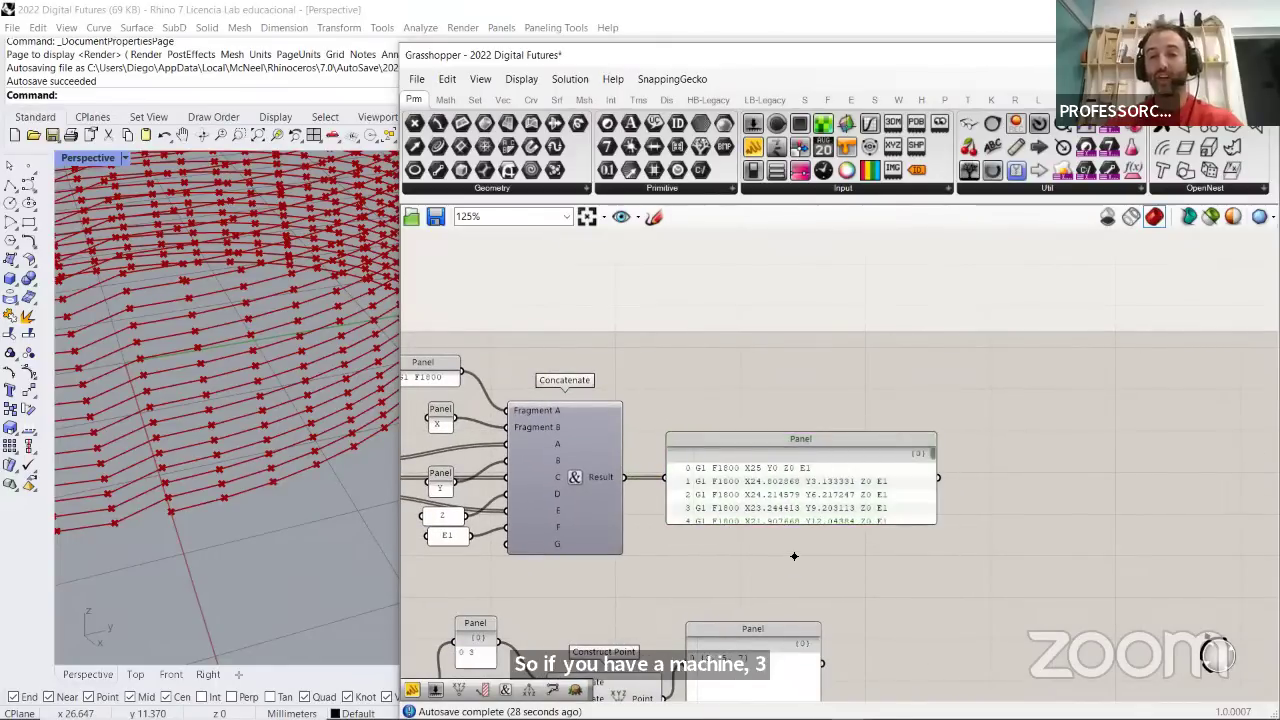
scroll(771, 520, up, 2)
scroll(768, 538, down, 2)
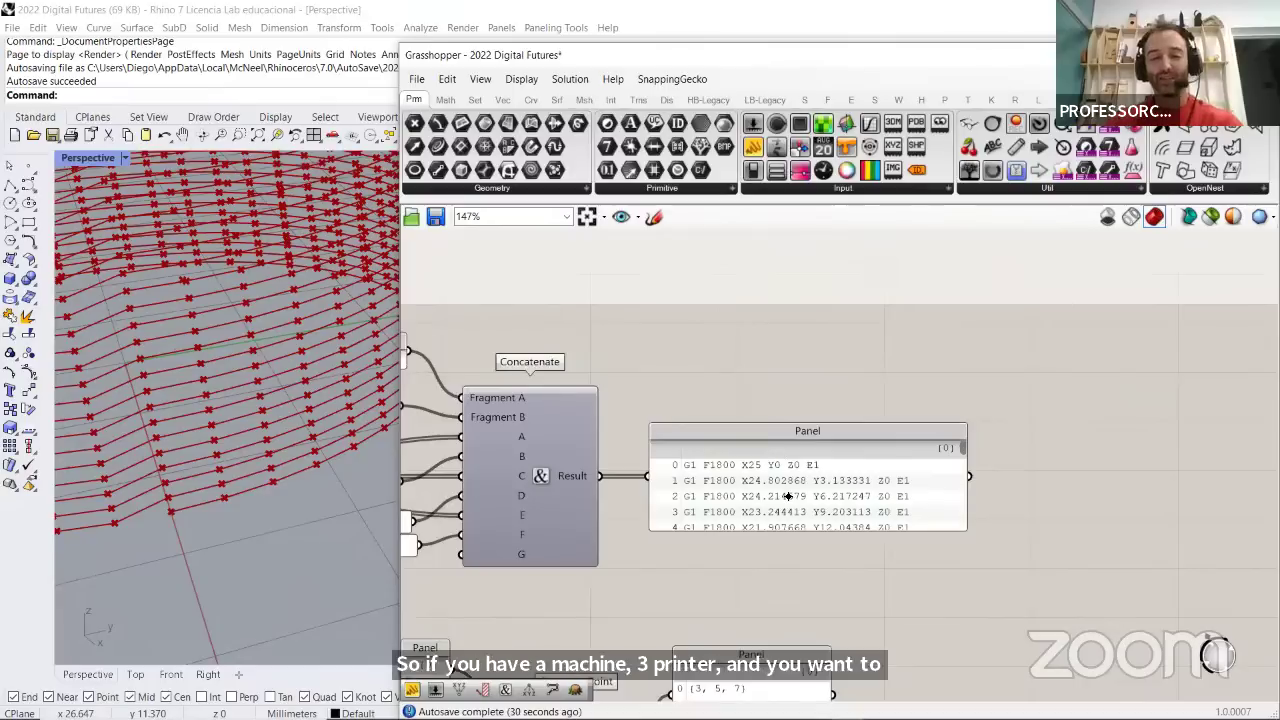
Add a panel containing G28 above the result panel and widen it to about half the result panel's width
double_click(780, 380)
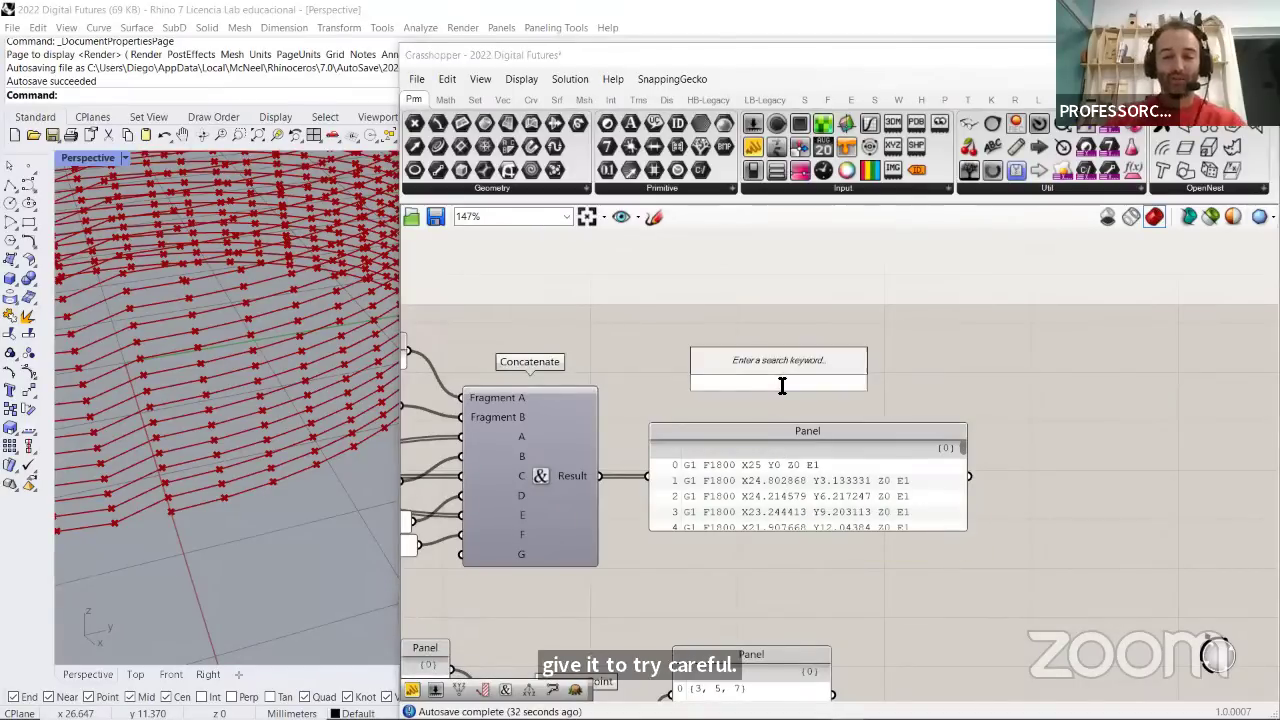
text(//G)
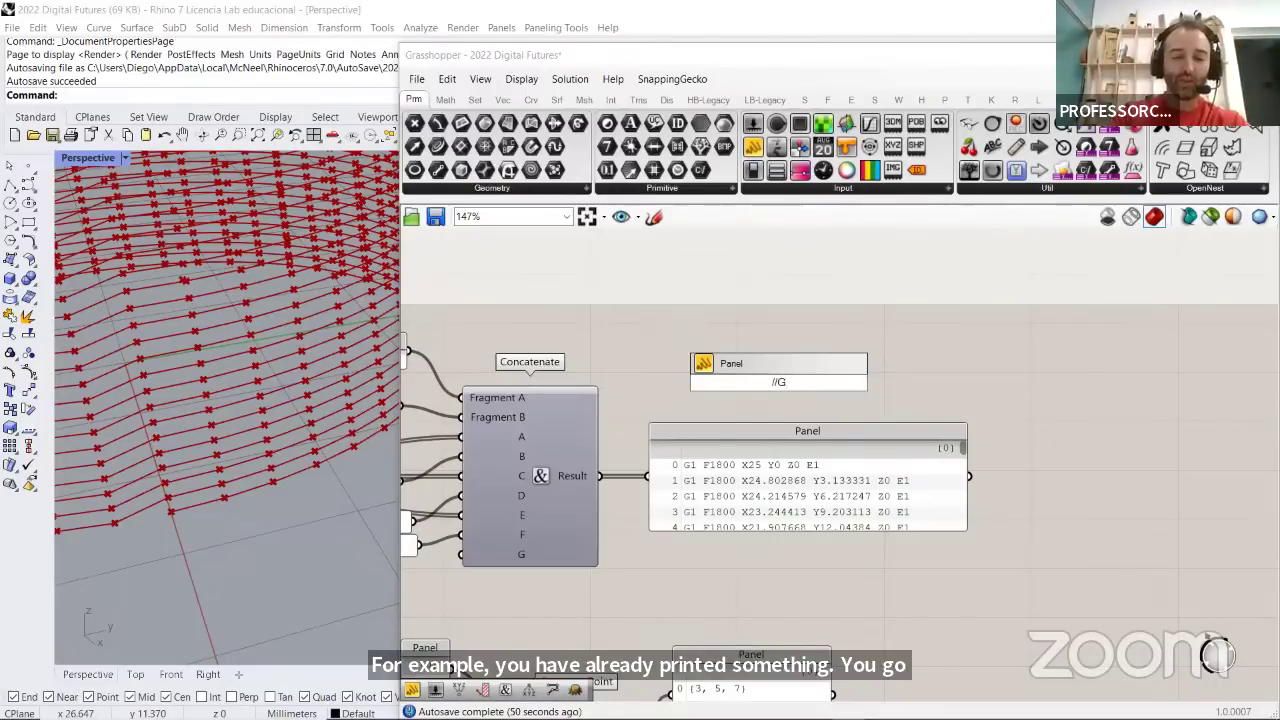
text(28)
click(777, 380)
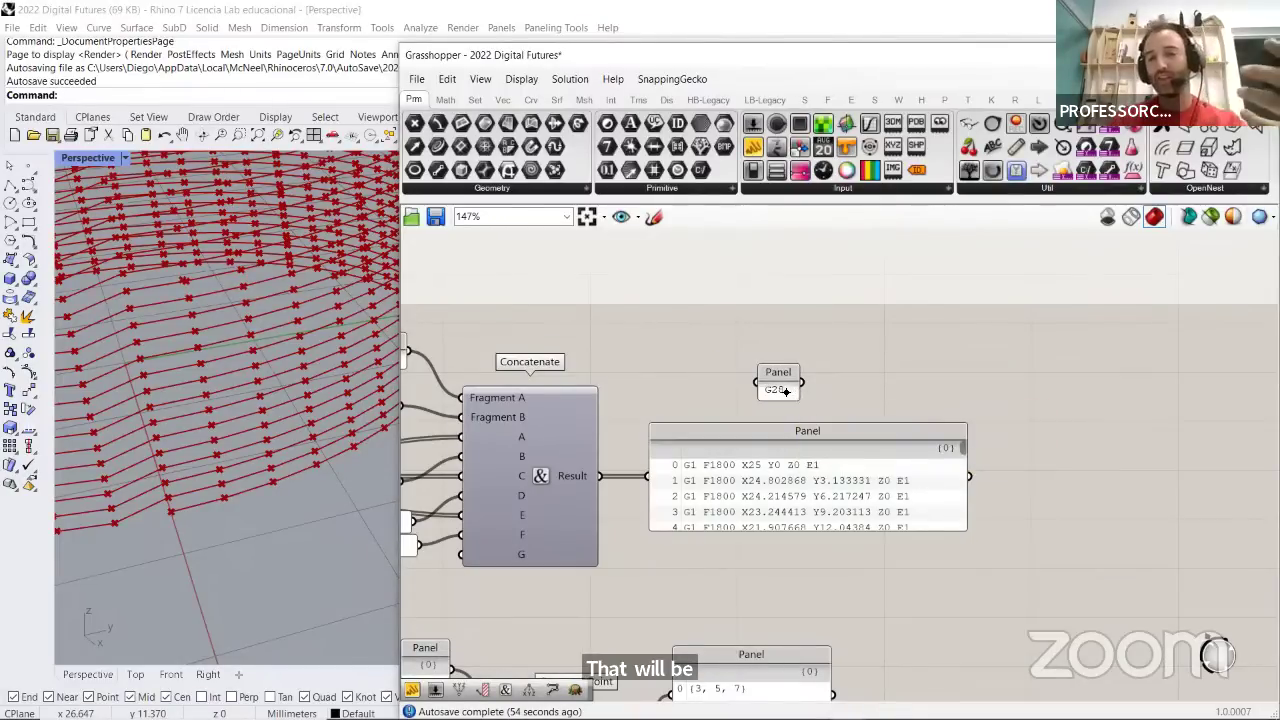
drag(801, 405, 915, 404)
click(878, 391)
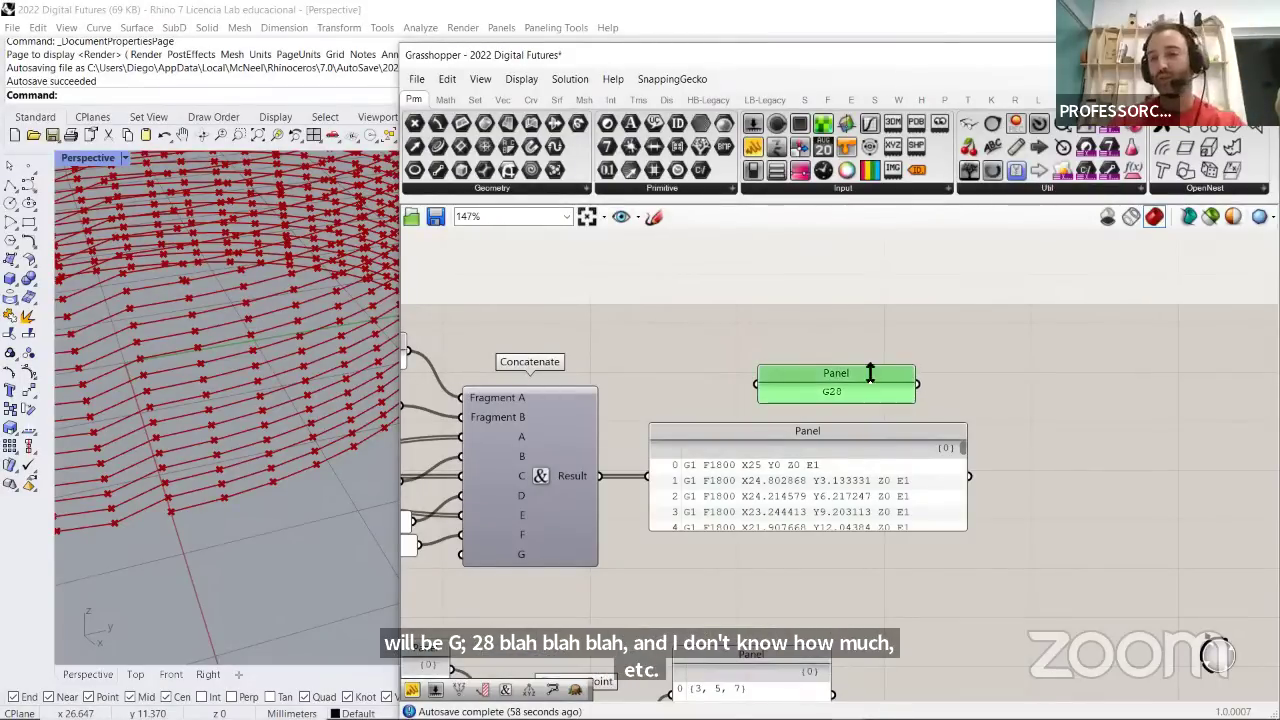
Duplicate the G28 panel below the result panel for the end protocol and raise the original slightly as the start protocol
drag(870, 372, 878, 600)
click(899, 395)
click(862, 354)
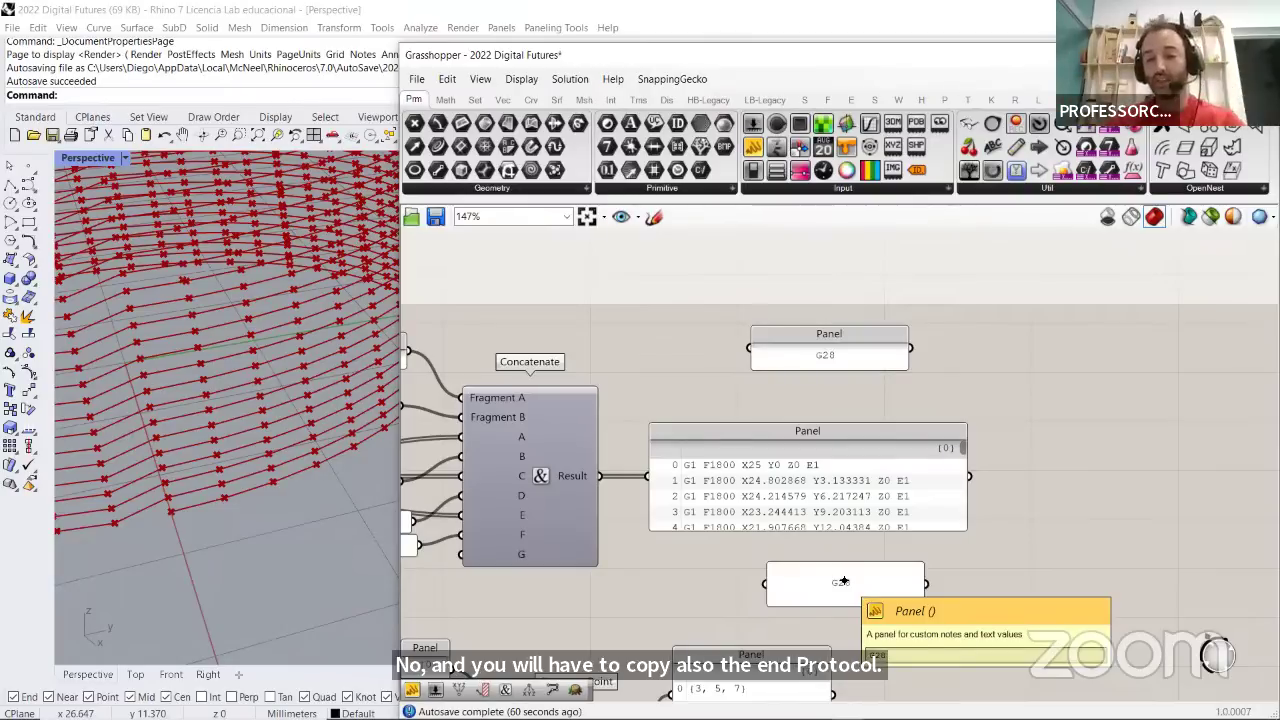
click(850, 364)
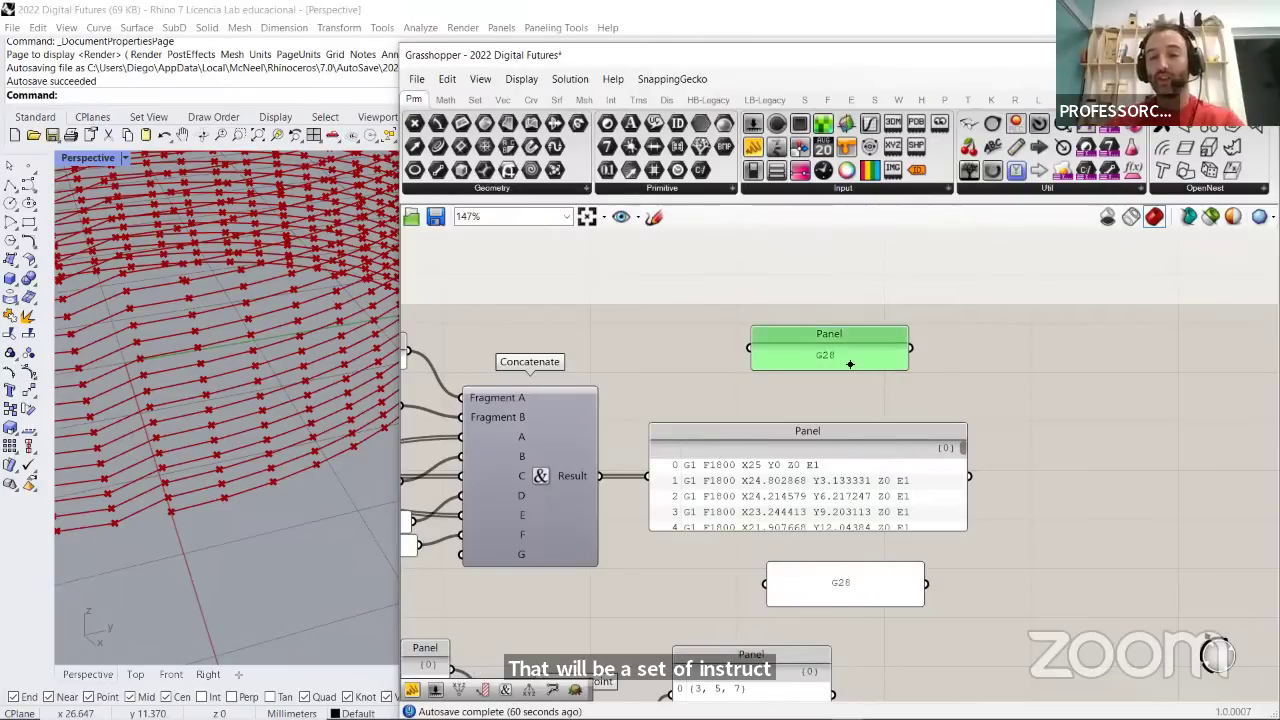
click(844, 468)
click(1023, 551)
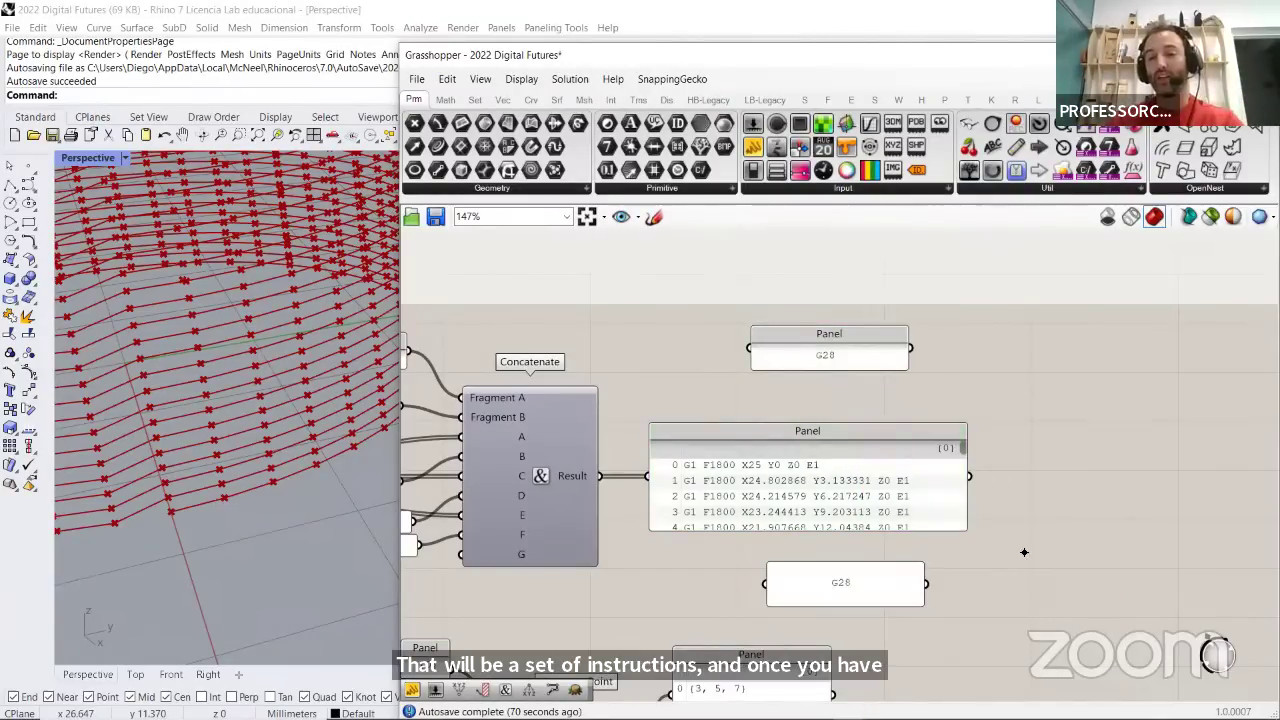
Add a Merge component and wire the upper G28 panel, the G-code lines panel and the lower G28 panel into D1, D2 and D3
right_drag(1024, 504, 862, 436)
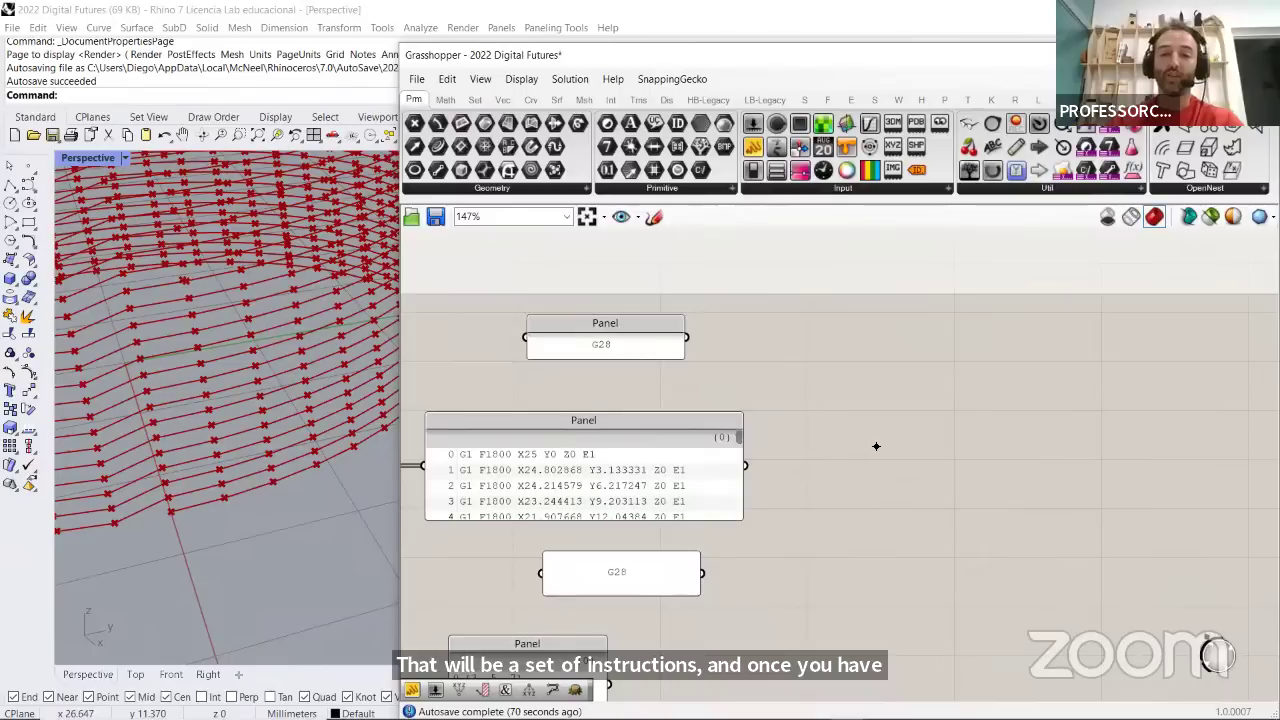
double_click(876, 446)
text(merge)
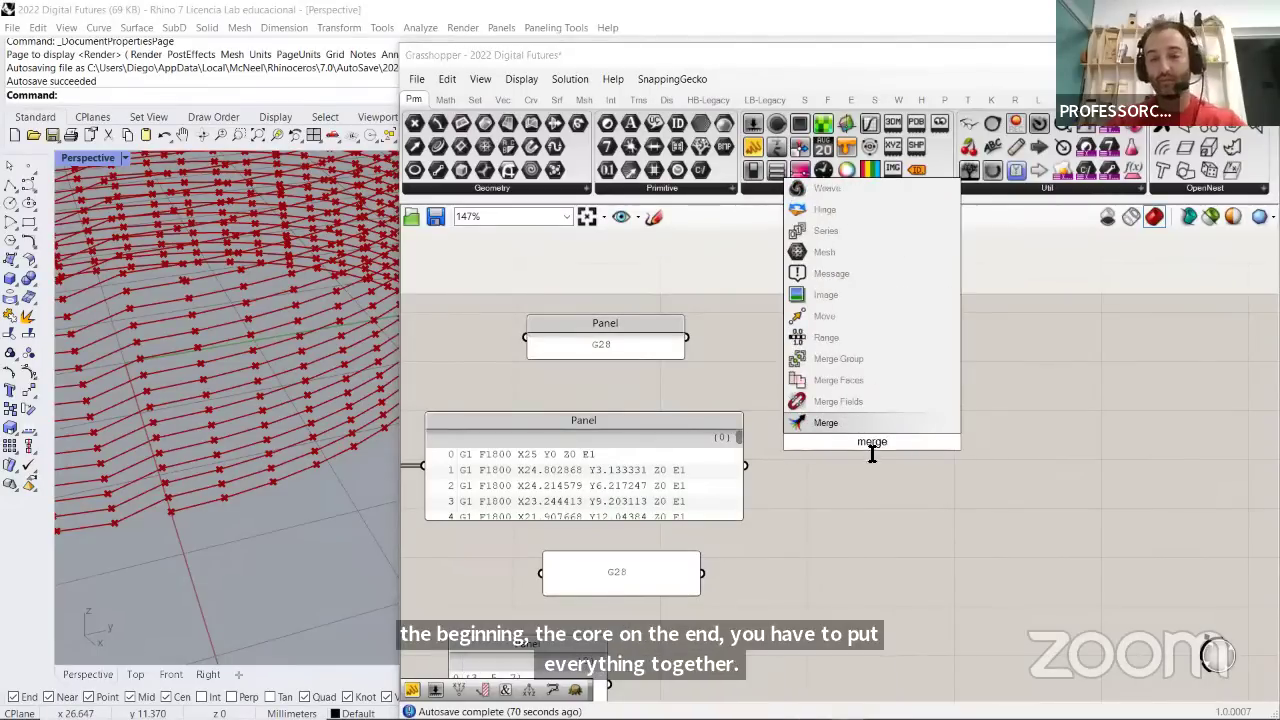
key(Return)
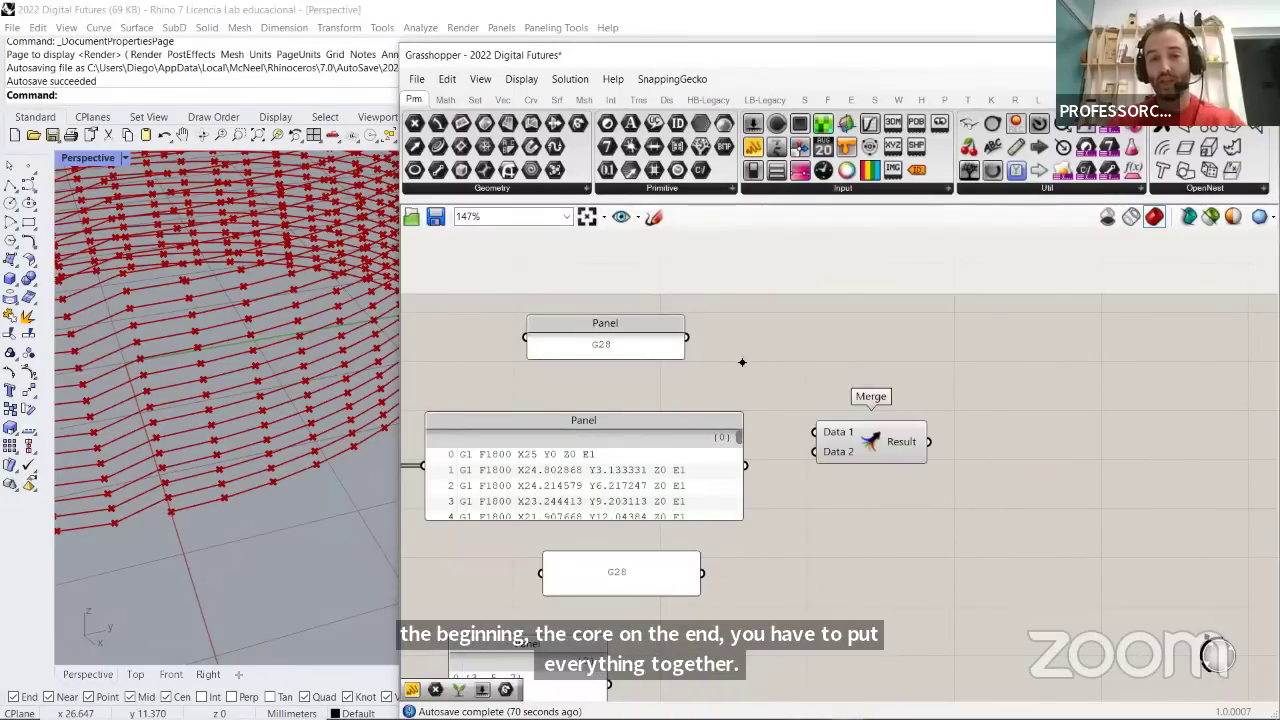
drag(687, 338, 815, 432)
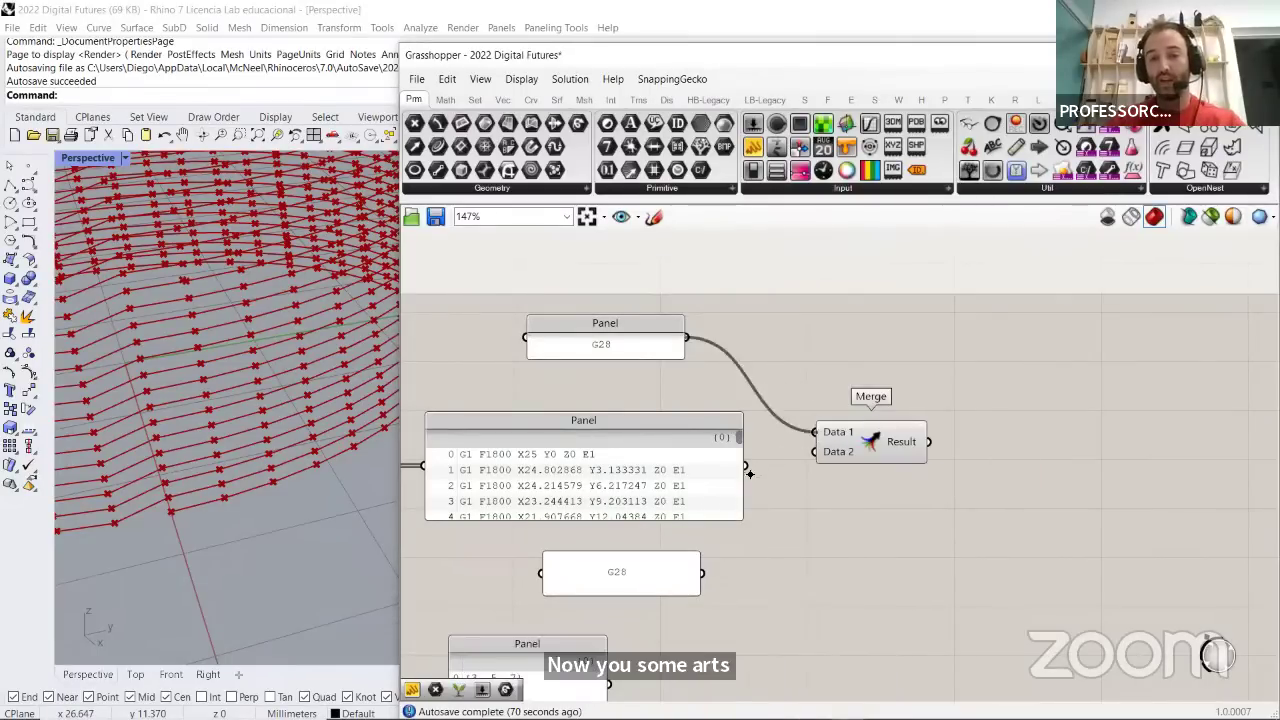
drag(749, 473, 816, 452)
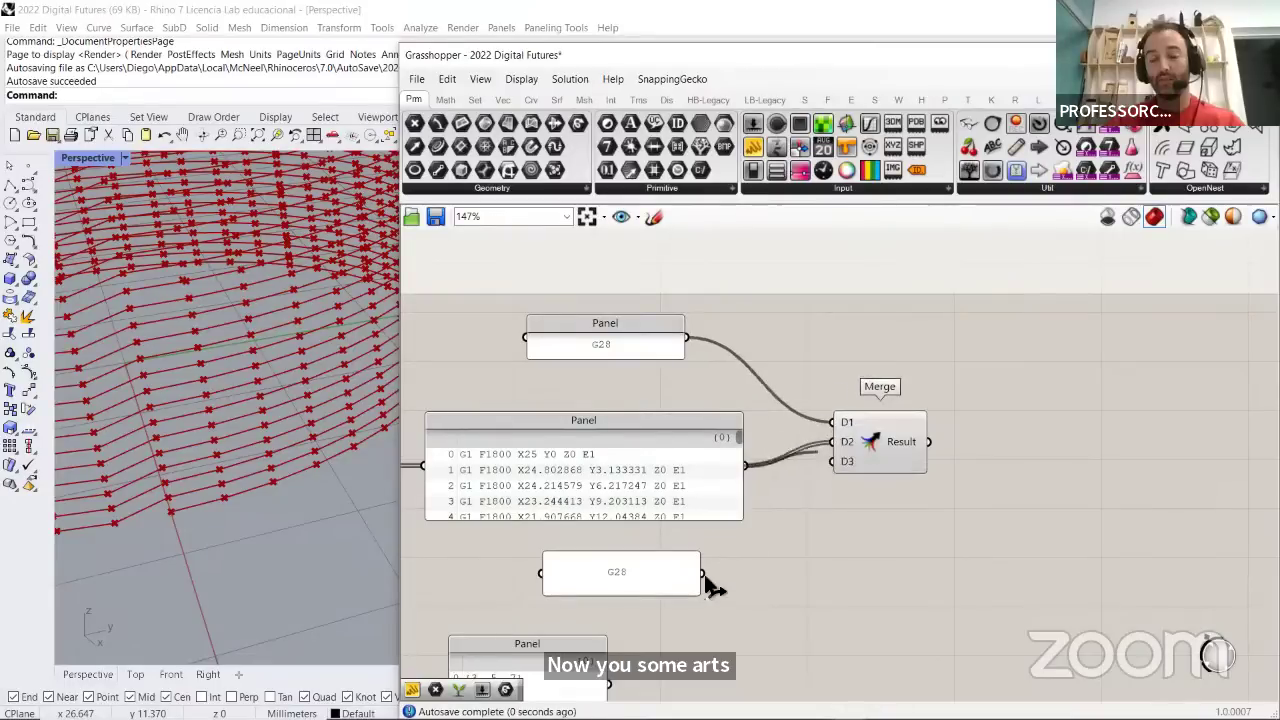
drag(704, 576, 832, 461)
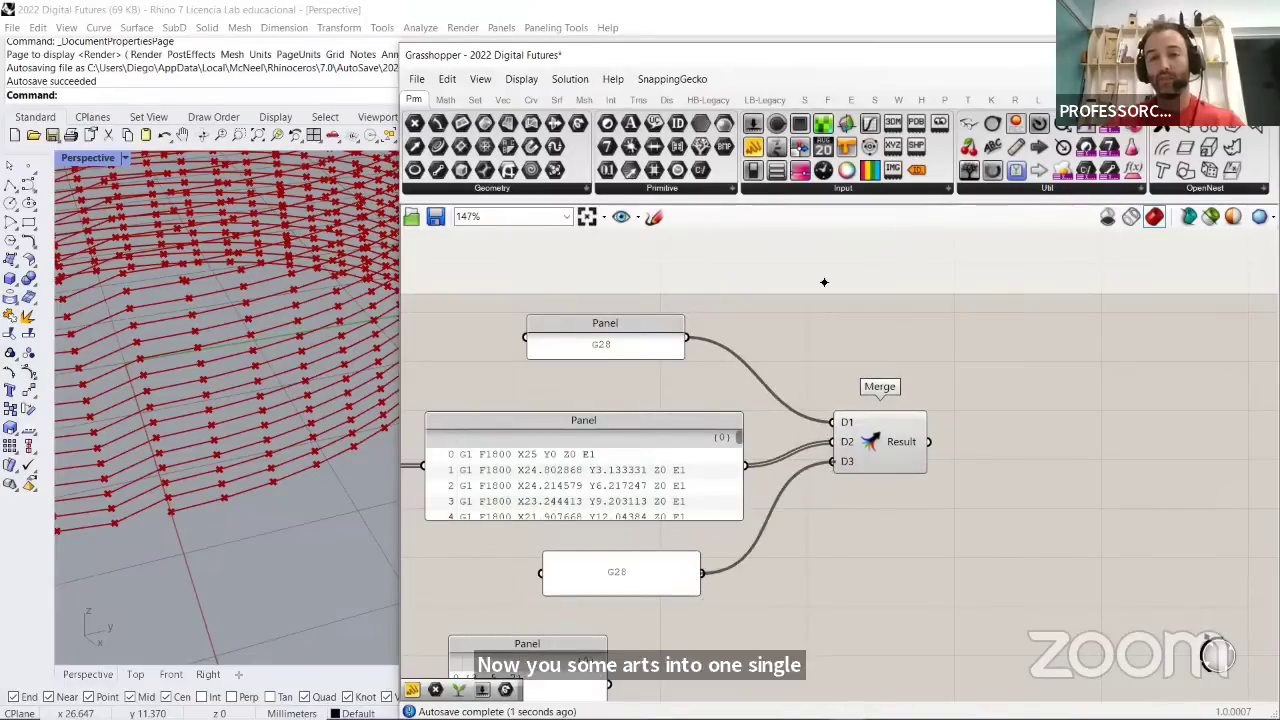
Connect a new panel to the Merge result and enlarge it until each G-code line fits on one row, with eleven rows visible
drag(753, 146, 1091, 412)
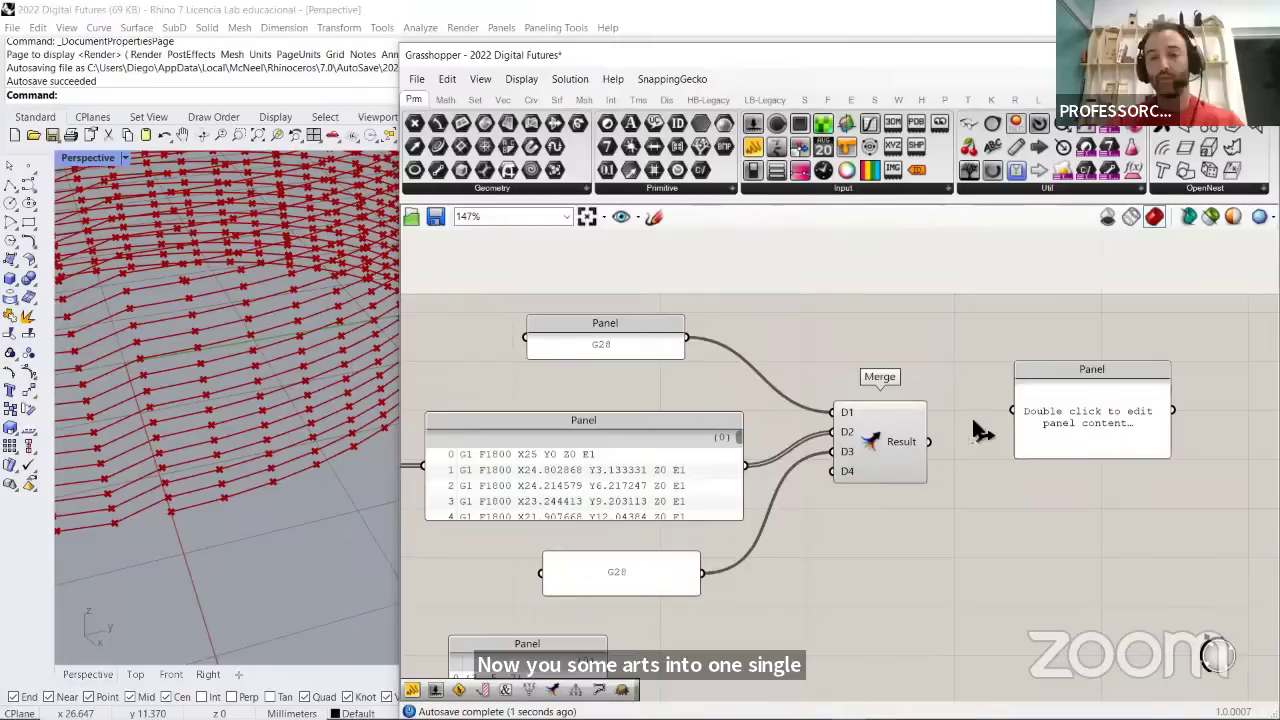
drag(928, 441, 1012, 410)
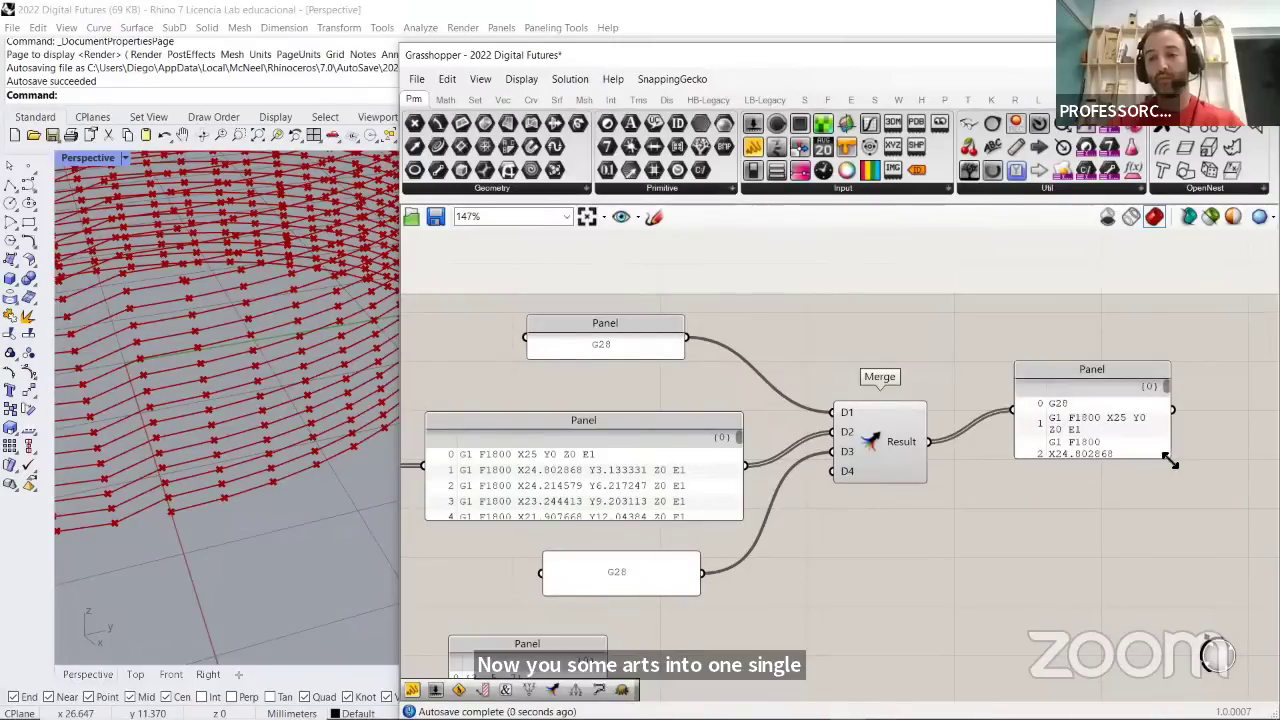
drag(1168, 457, 1278, 562)
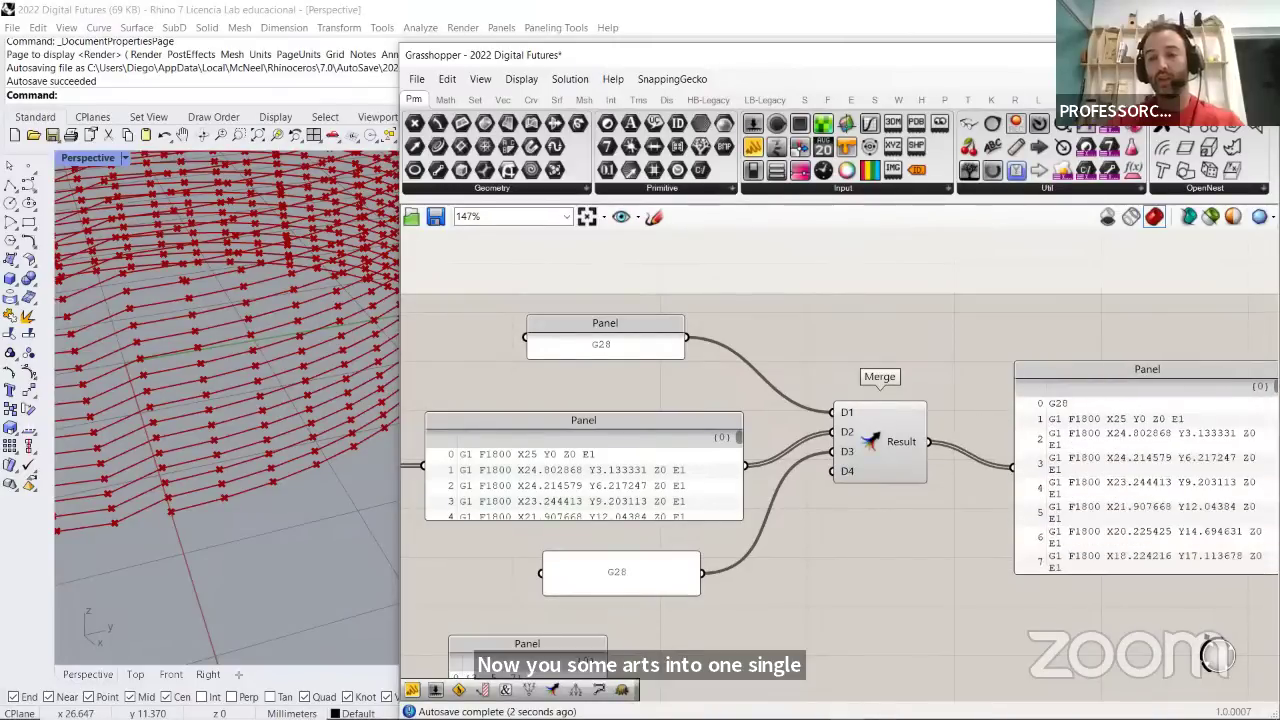
right_drag(1160, 502, 965, 489)
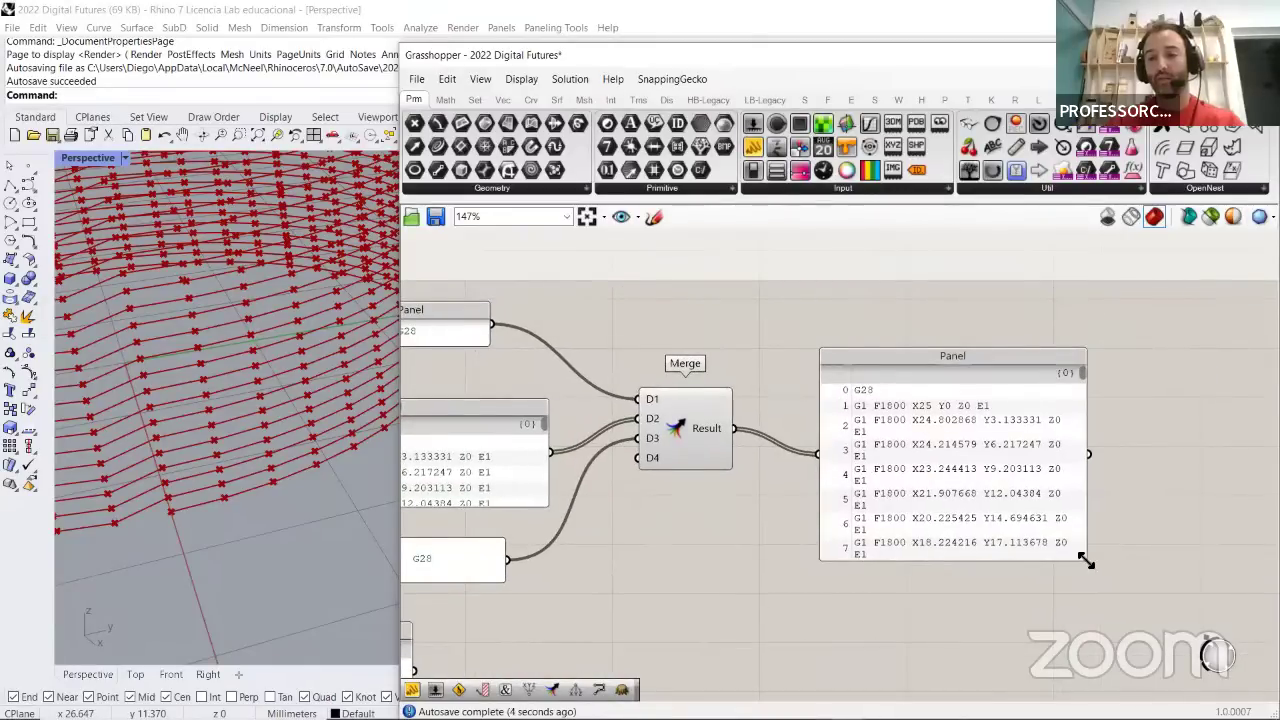
drag(1086, 560, 1215, 552)
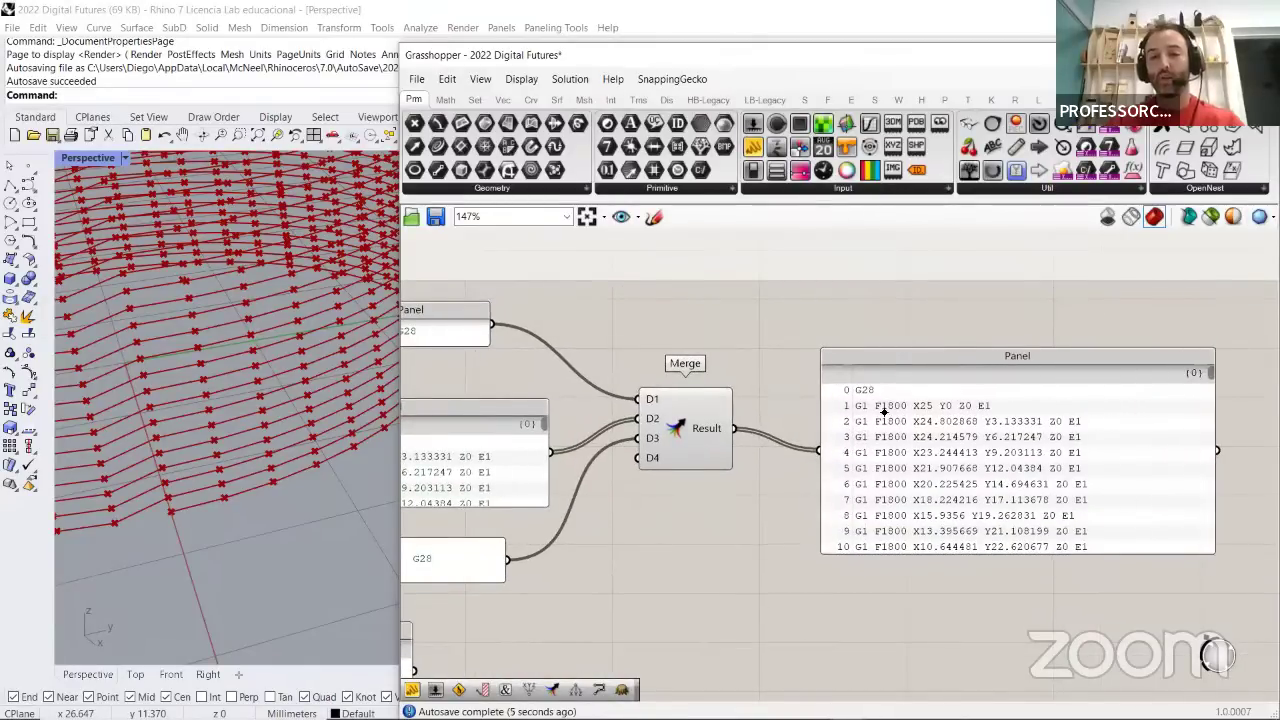
Check the first and last lines of the merged G-code list and move its panel level with the Merge output
scroll(884, 411, up, 4)
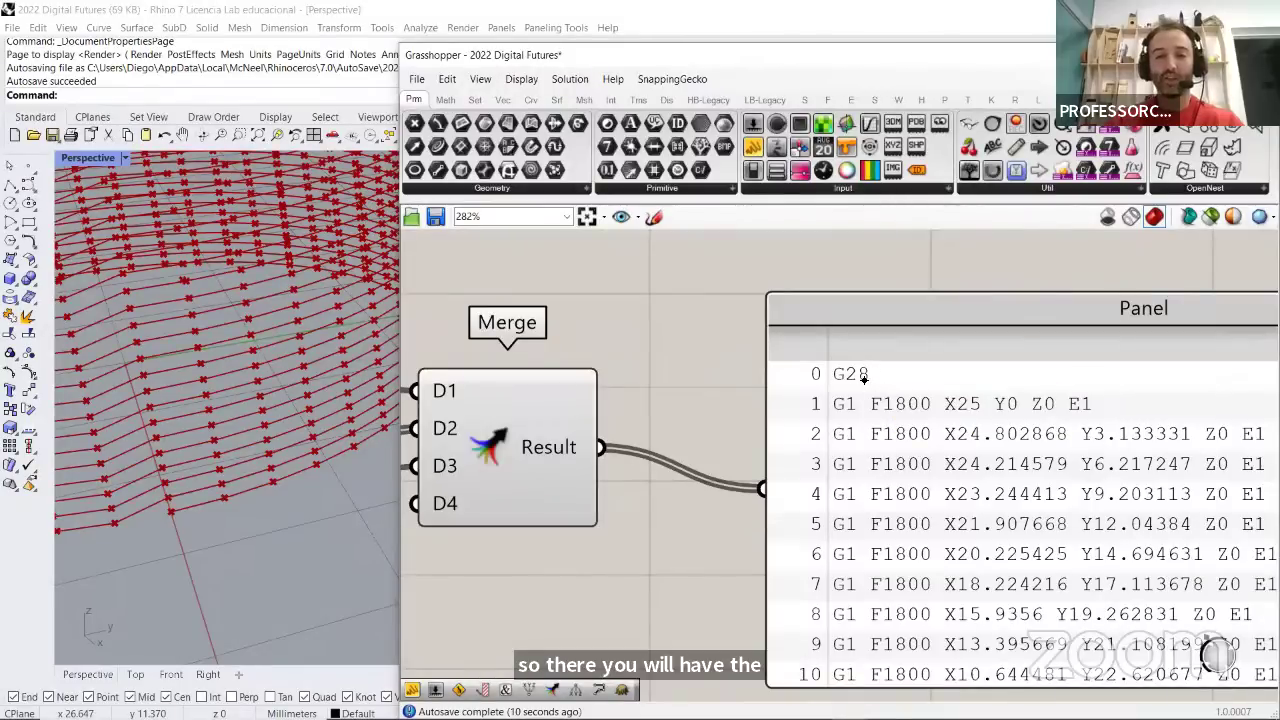
scroll(866, 374, down, 3)
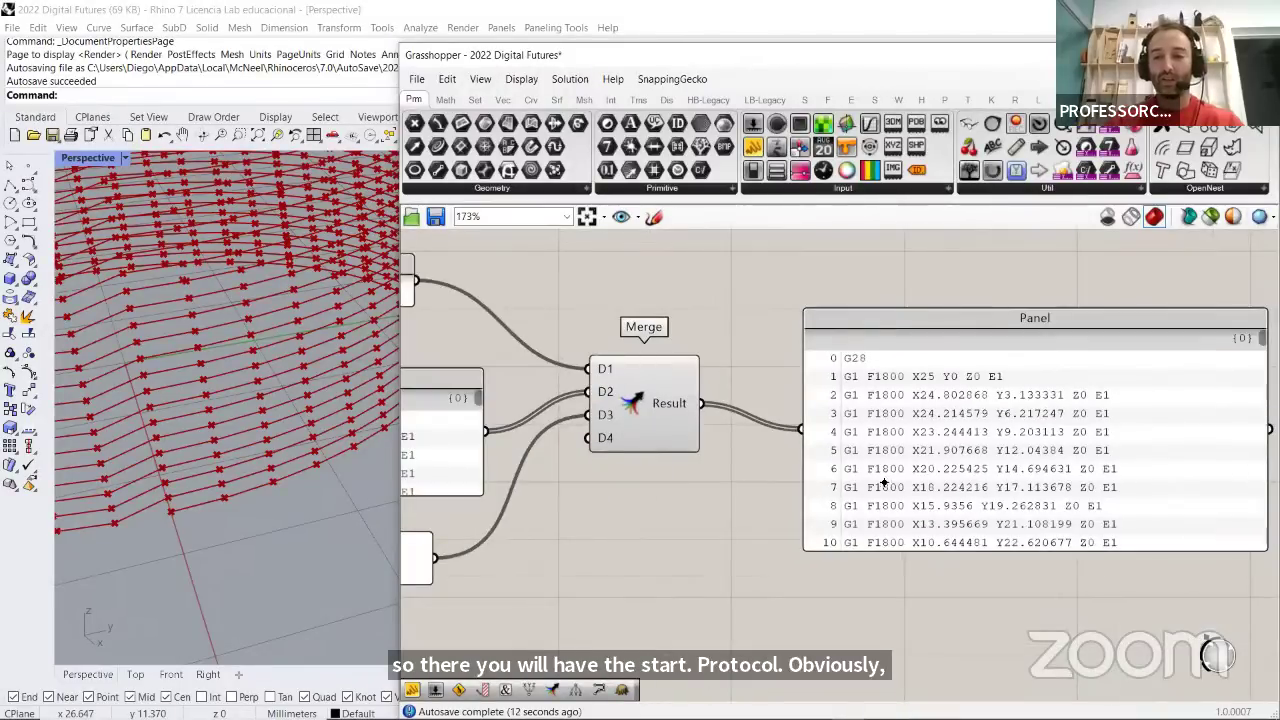
drag(1262, 340, 1262, 545)
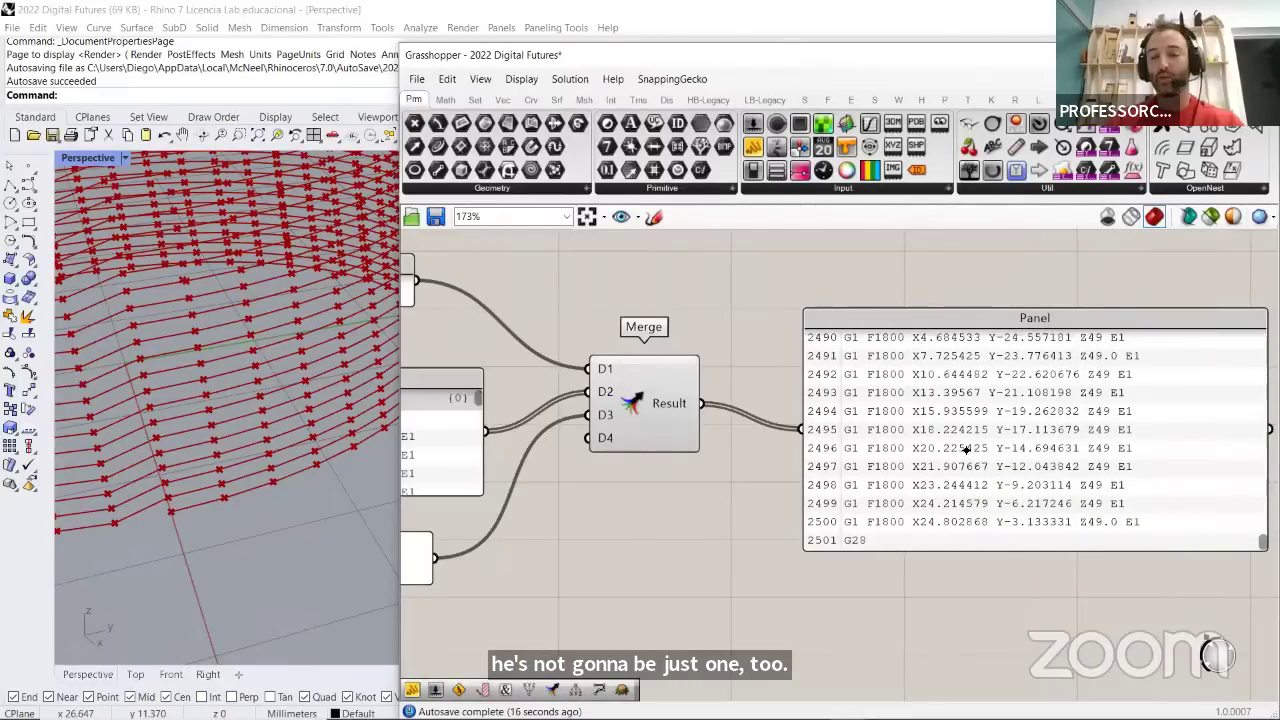
scroll(962, 438, down, 2)
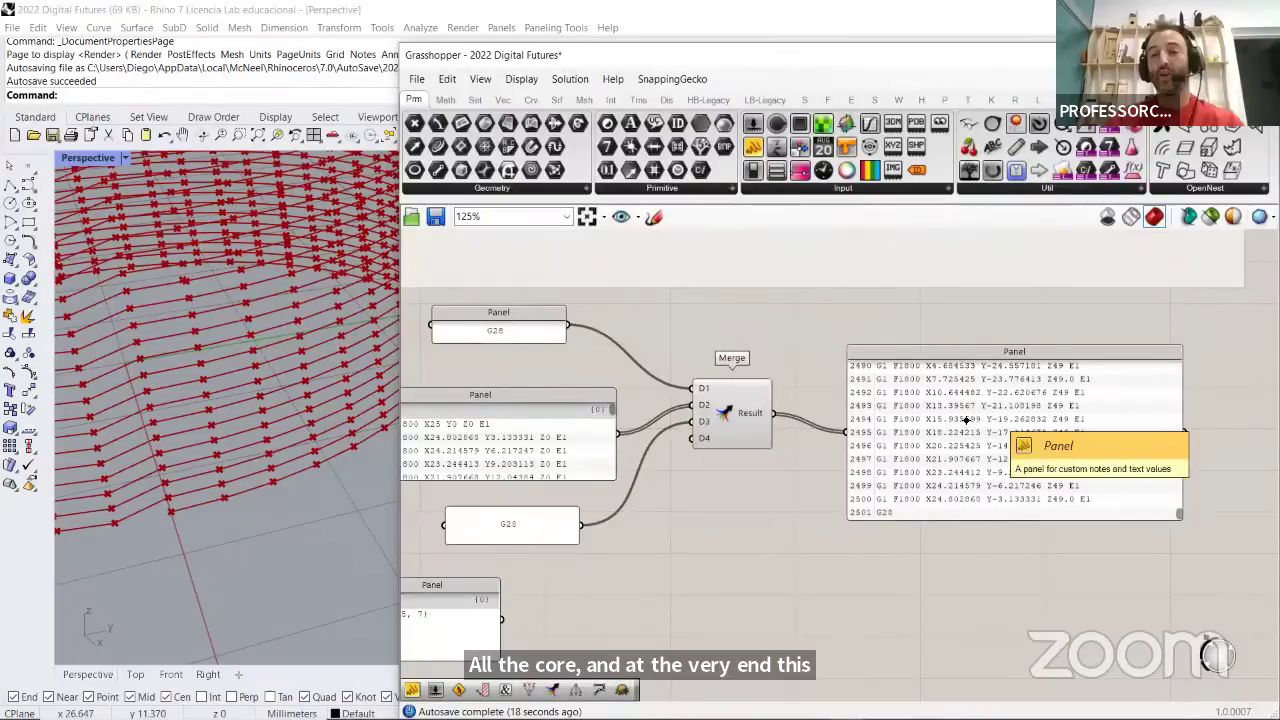
drag(963, 448, 943, 430)
click(796, 542)
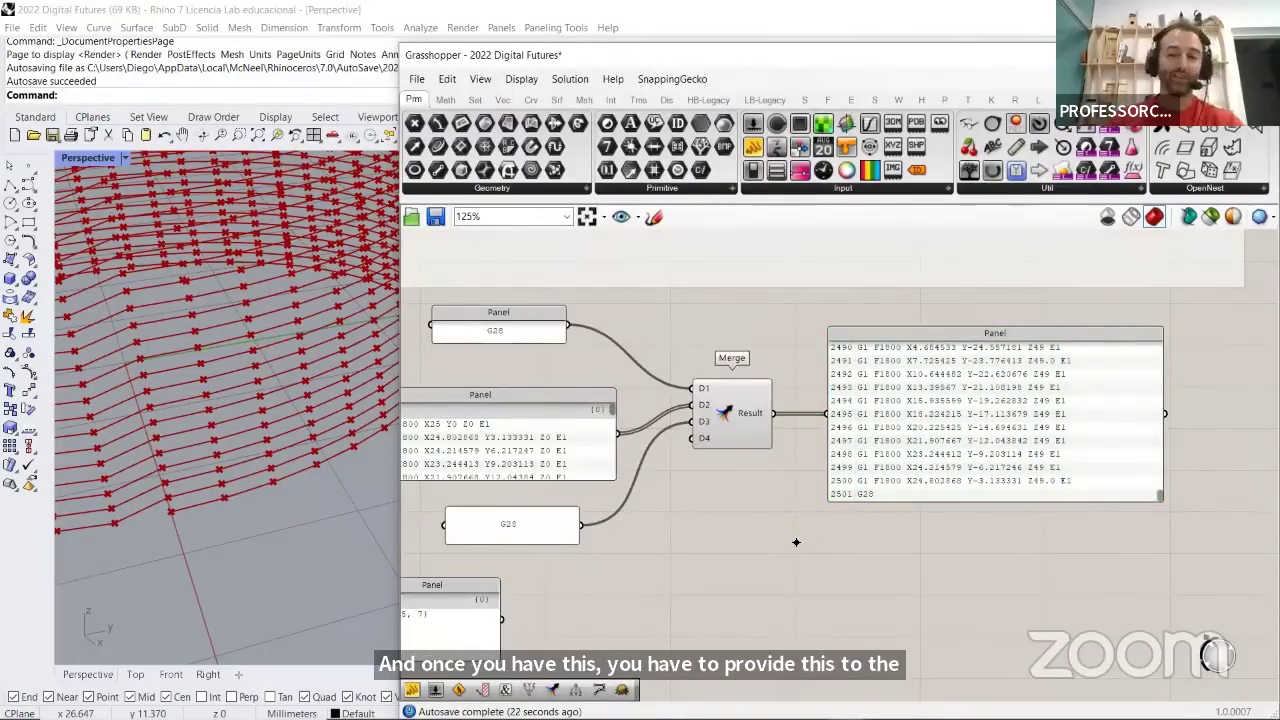
Return the merged G-code panel to its first lines and copy only its data, without the indices and path
right_click(894, 418)
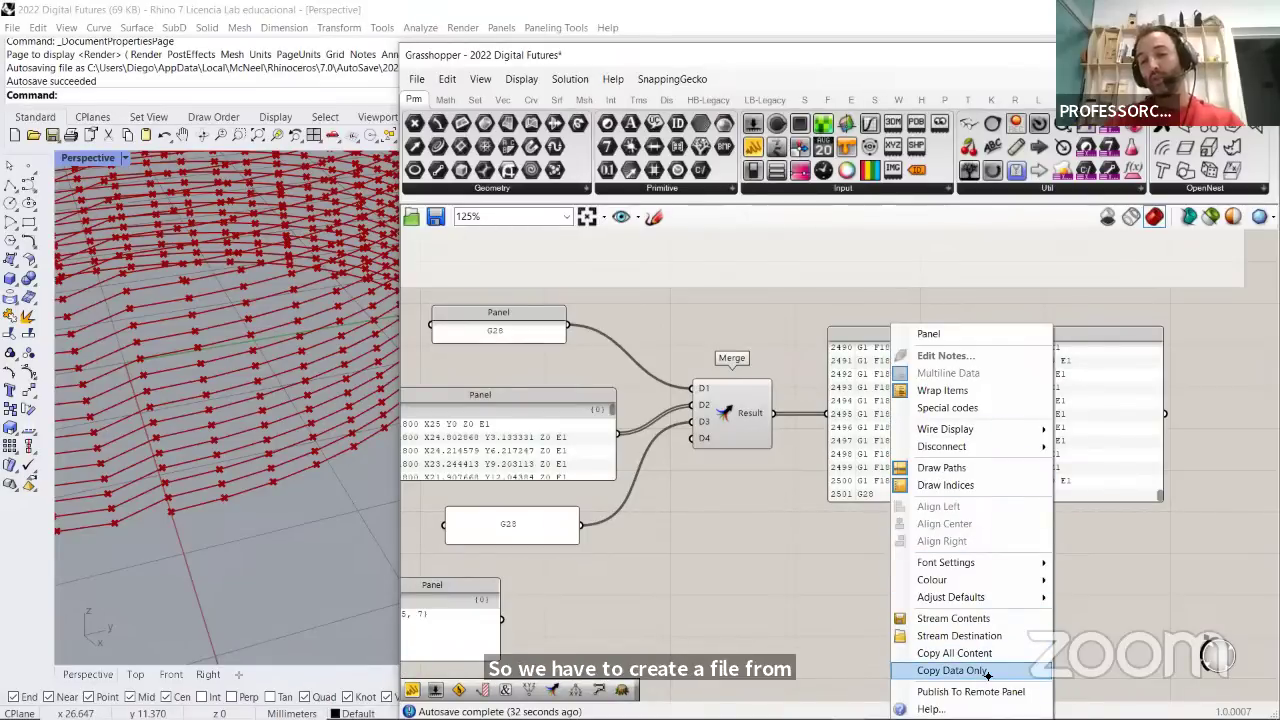
scroll(818, 460, up, 5)
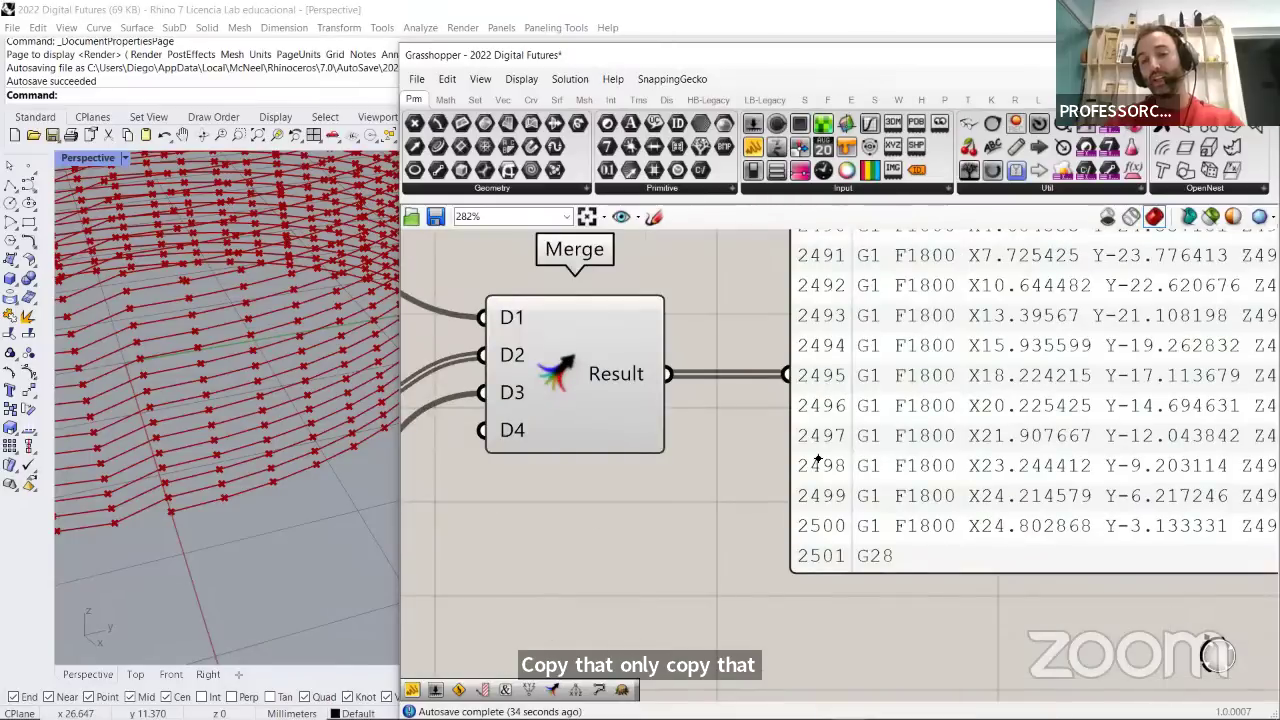
scroll(790, 452, down, 3)
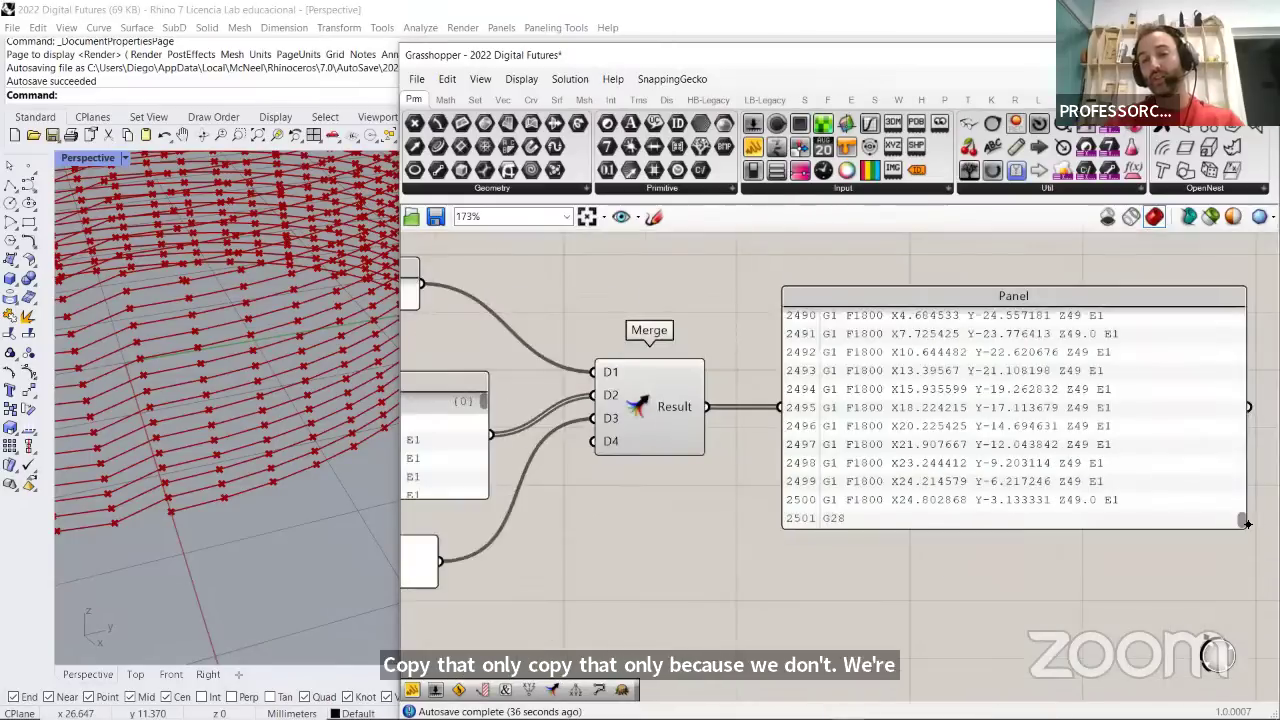
drag(1241, 518, 1244, 318)
scroll(1241, 305, up, 4)
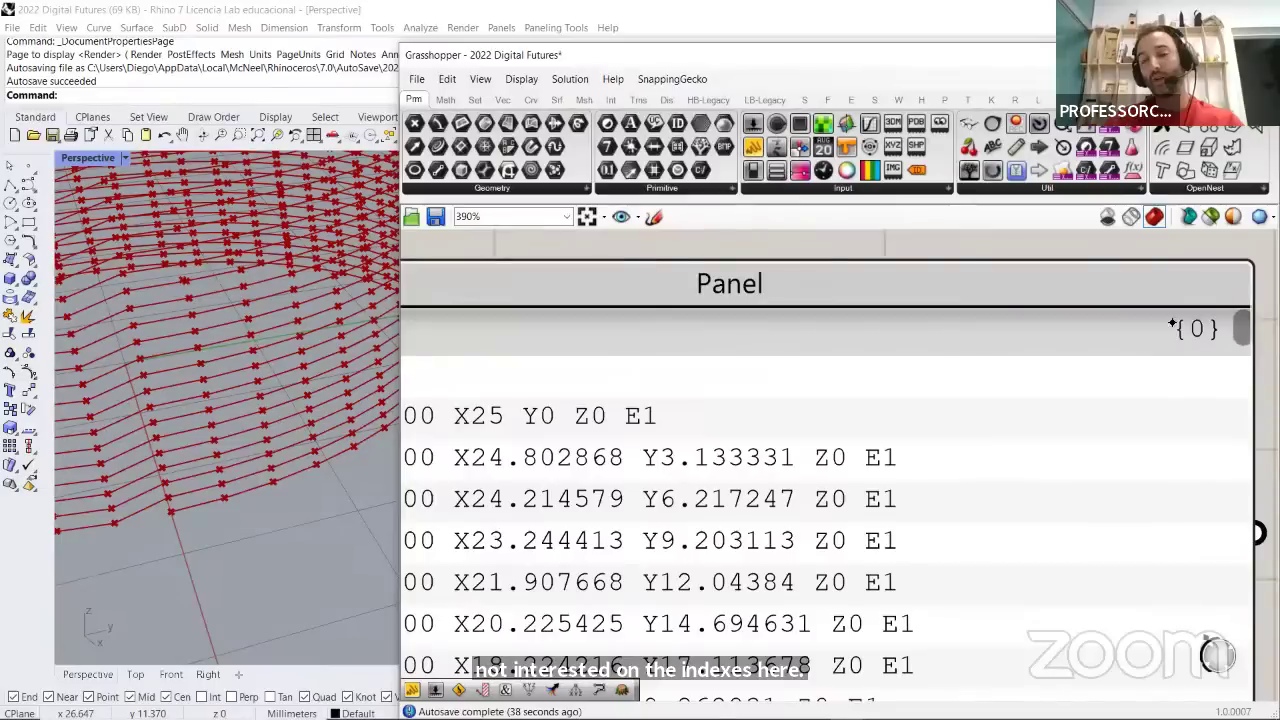
scroll(1197, 330, down, 3)
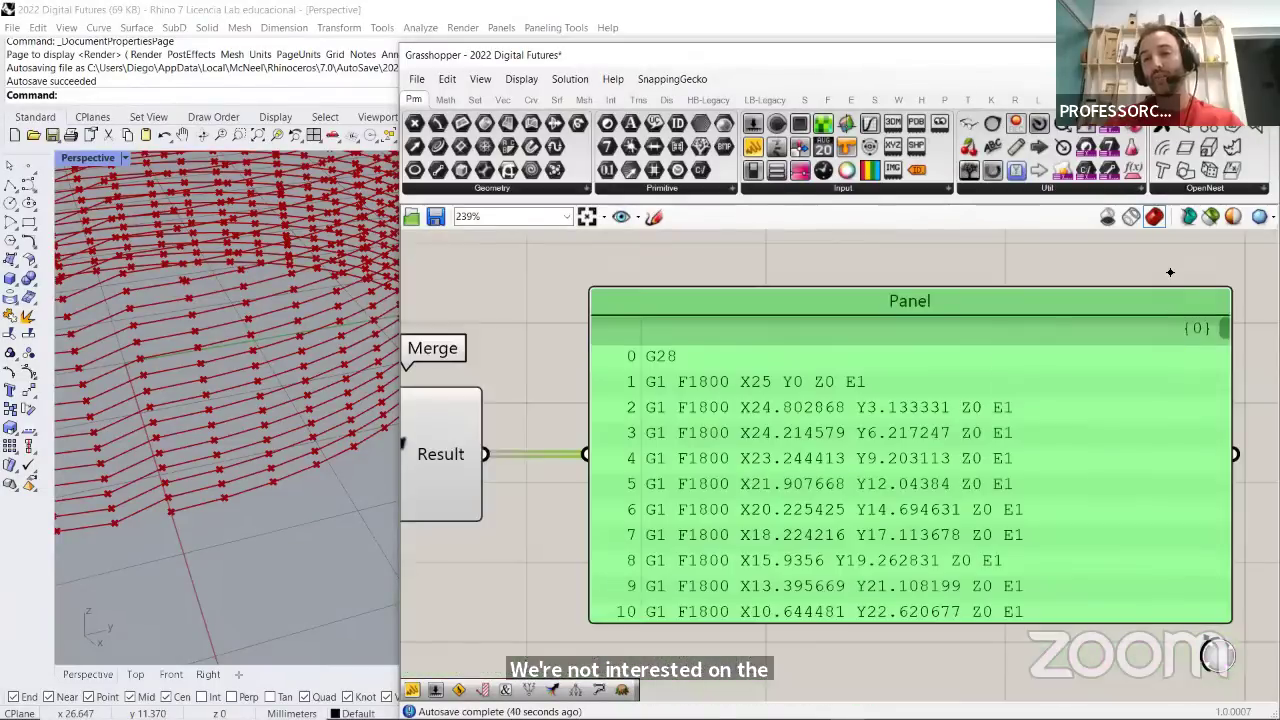
scroll(1128, 265, down, 1)
right_click(960, 325)
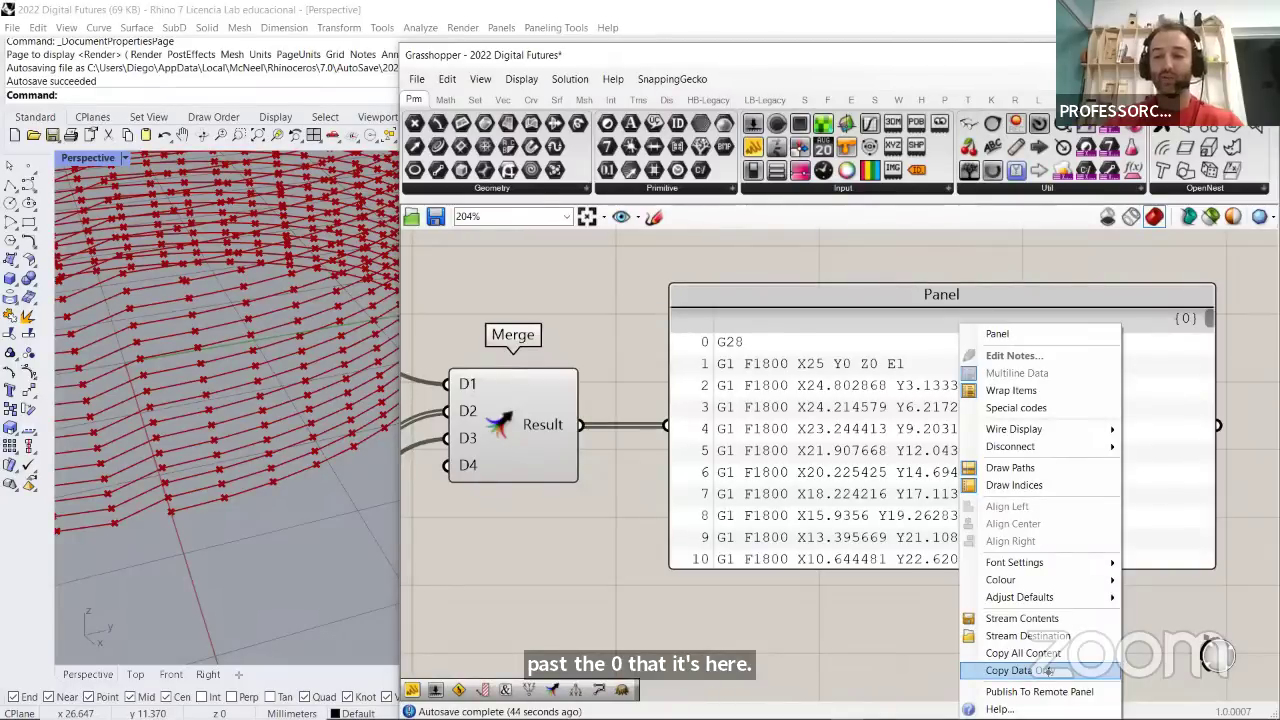
click(1046, 670)
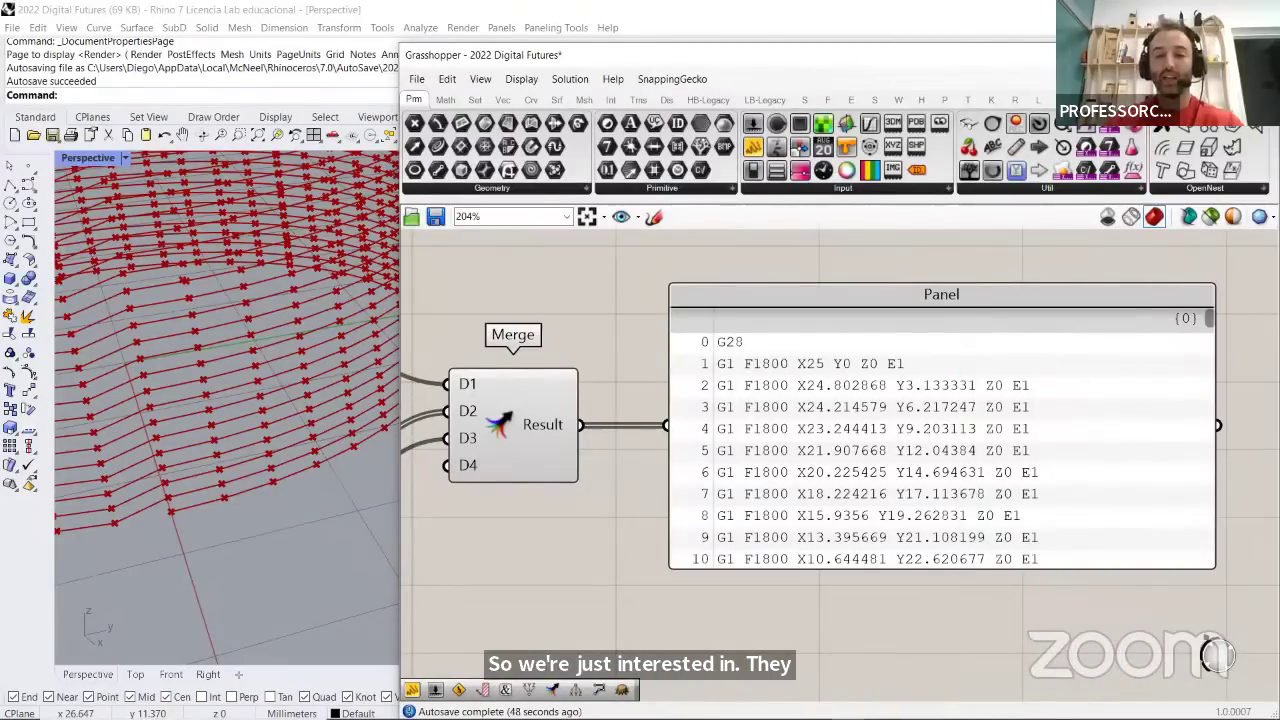
Open a blank Notepad document, place its window over the Grasshopper canvas and put the cursor in its text area
mouse_move(350, 715)
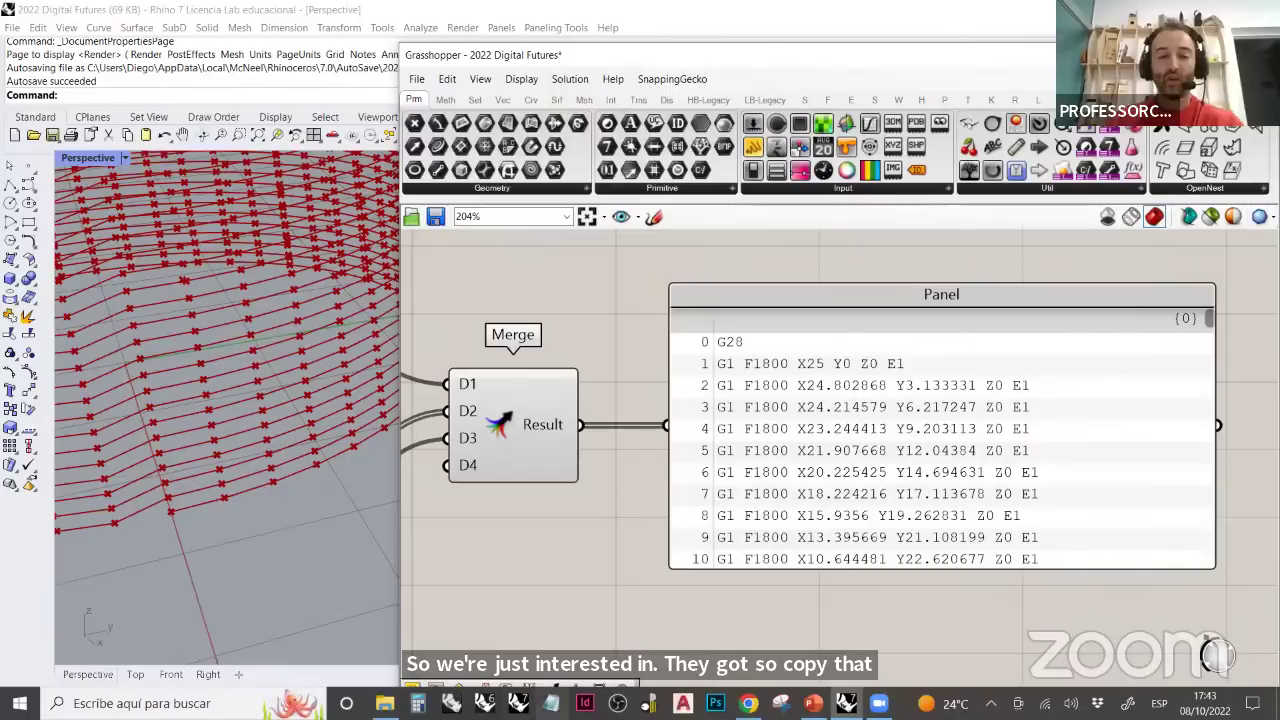
click(551, 703)
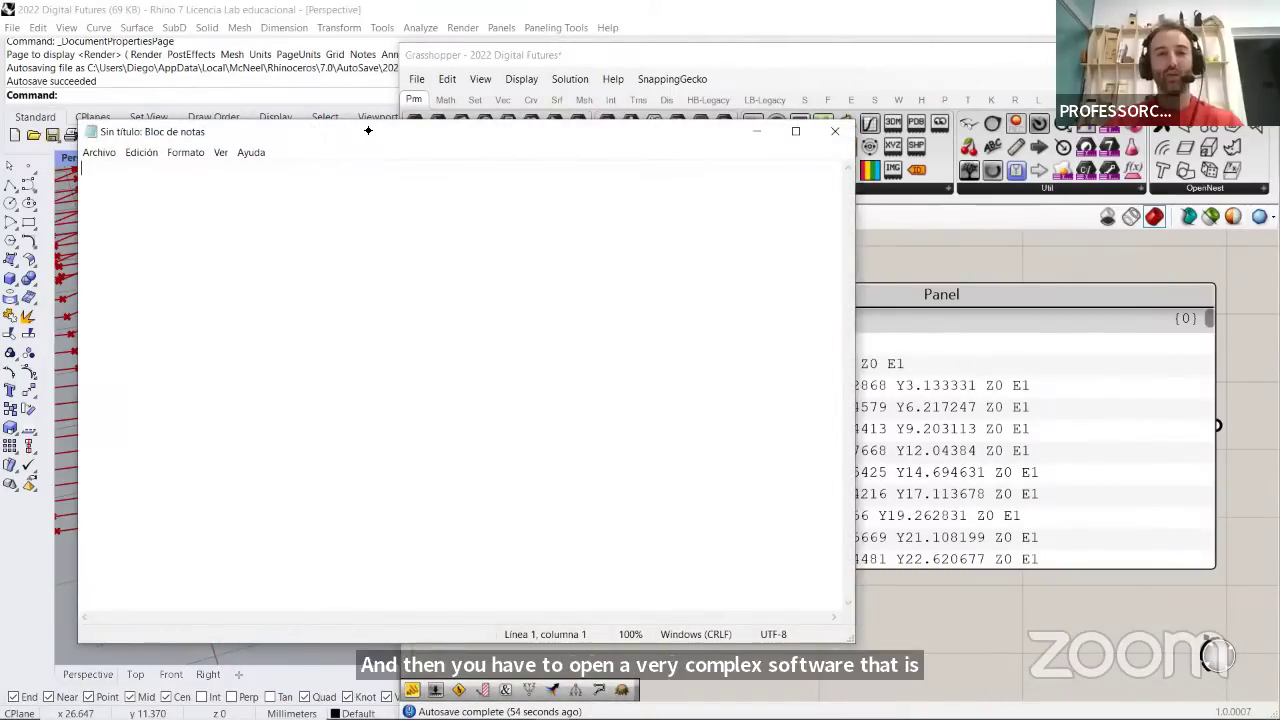
drag(532, 145, 550, 202)
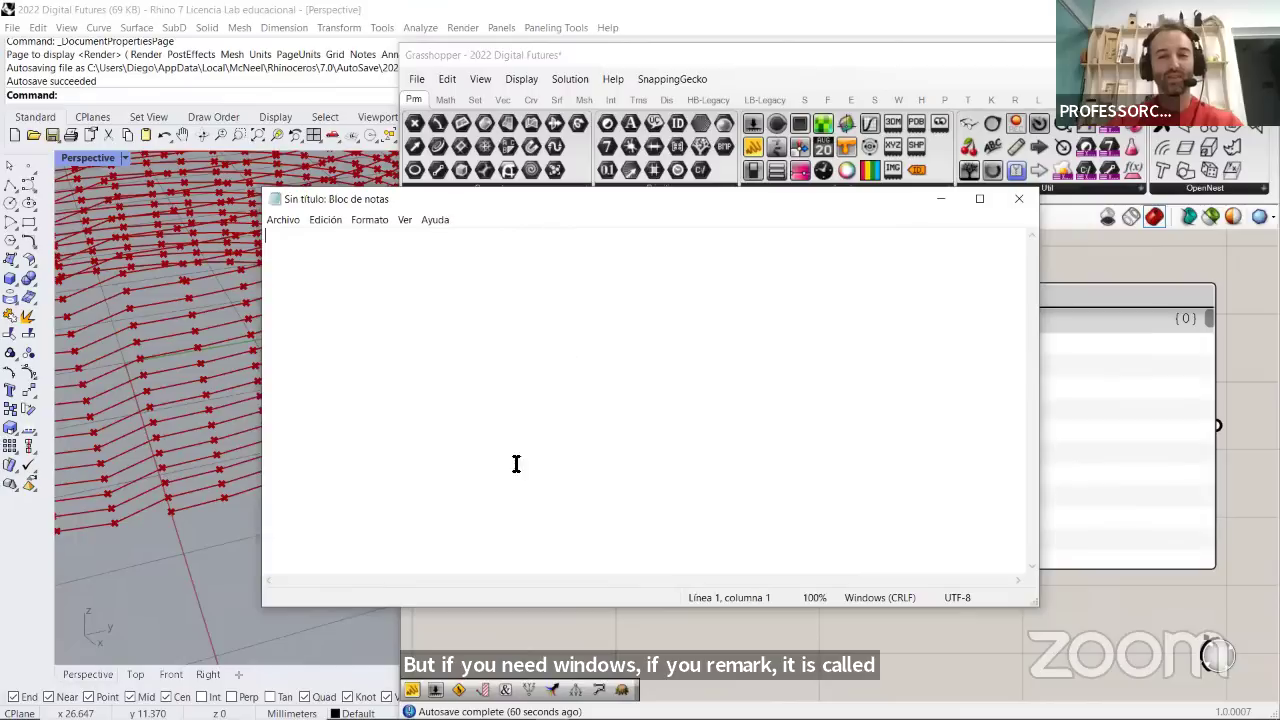
click(450, 626)
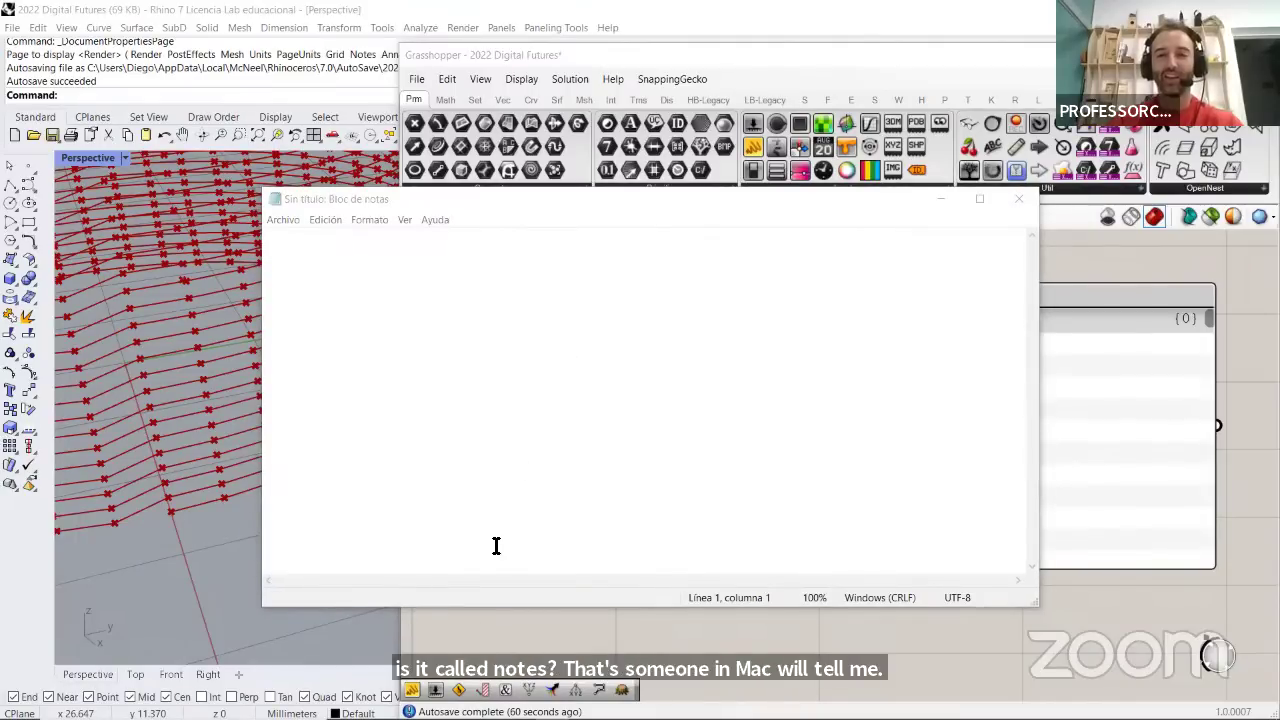
click(472, 253)
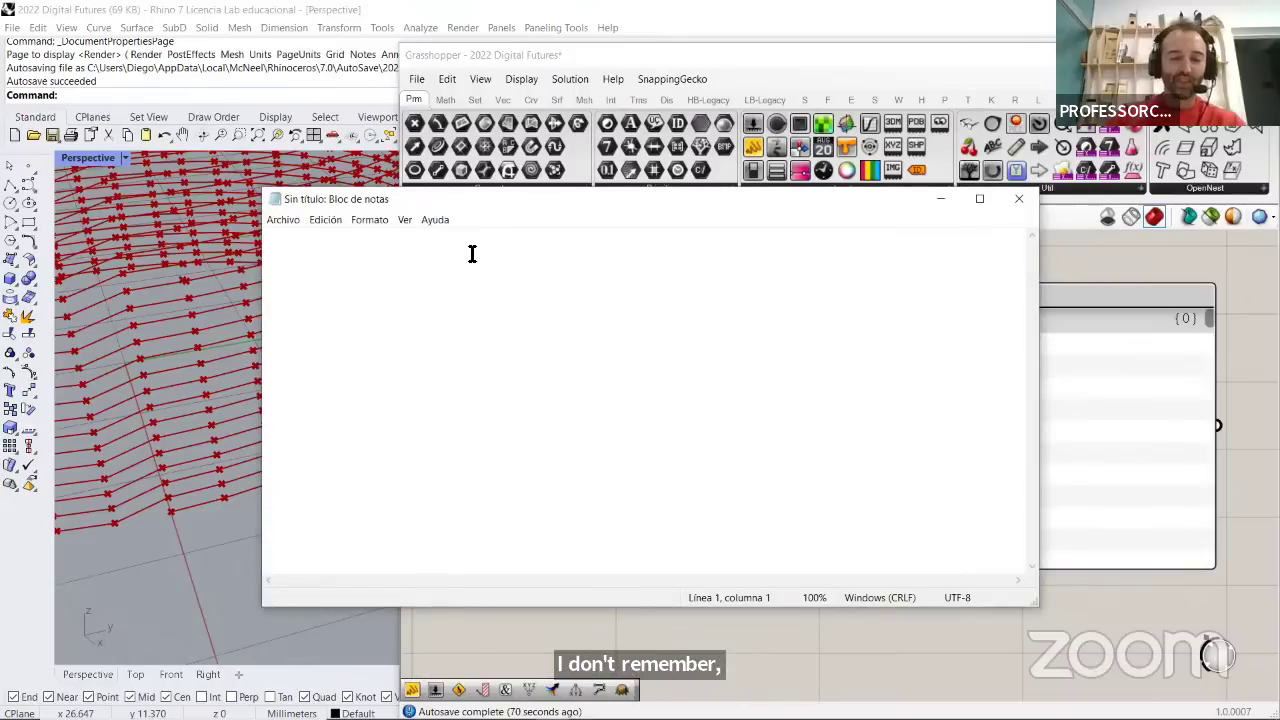
Paste the copied G-code into the blank document and start saving it on the desktop with the file type Todos los archivos
key(ctrl+v)
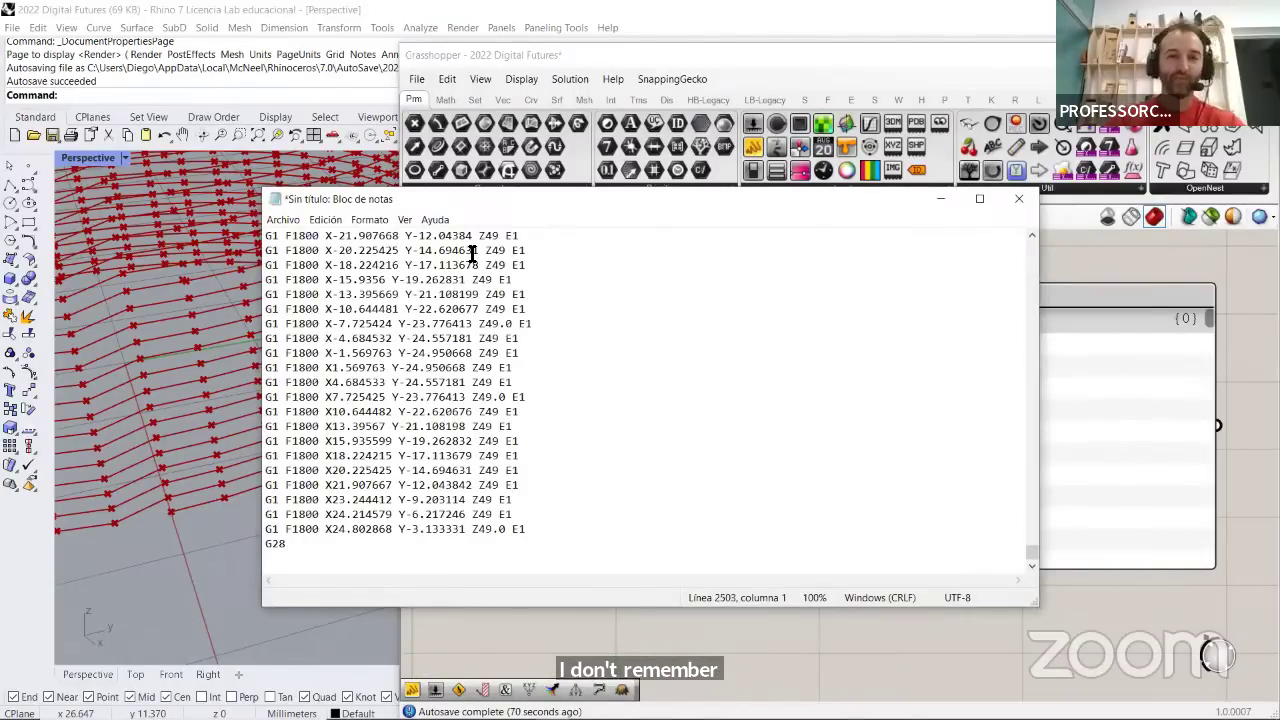
click(283, 219)
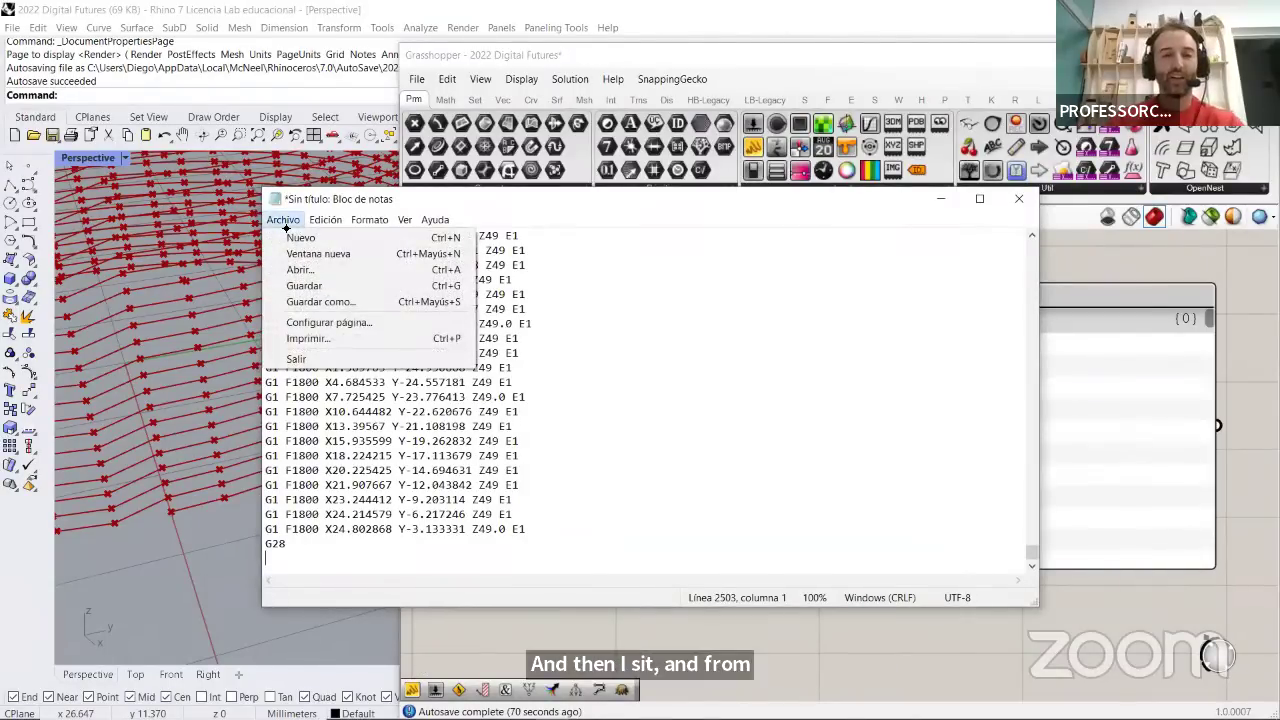
click(316, 302)
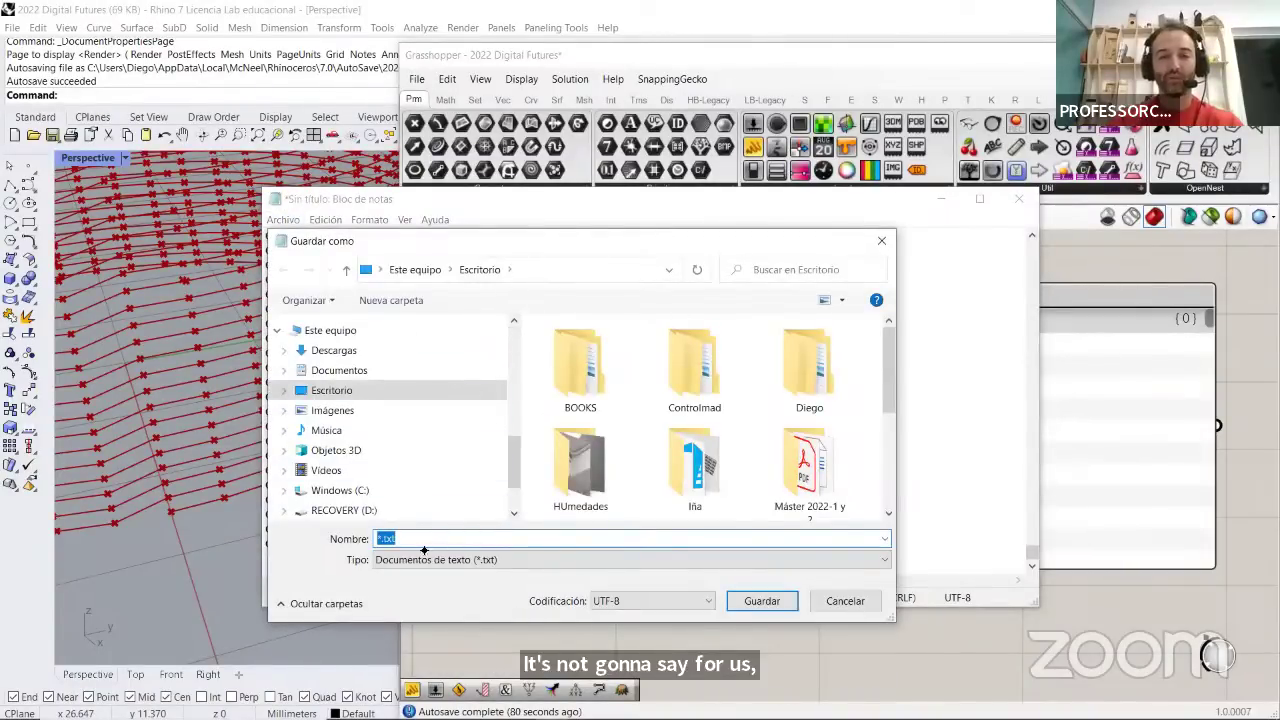
click(507, 563)
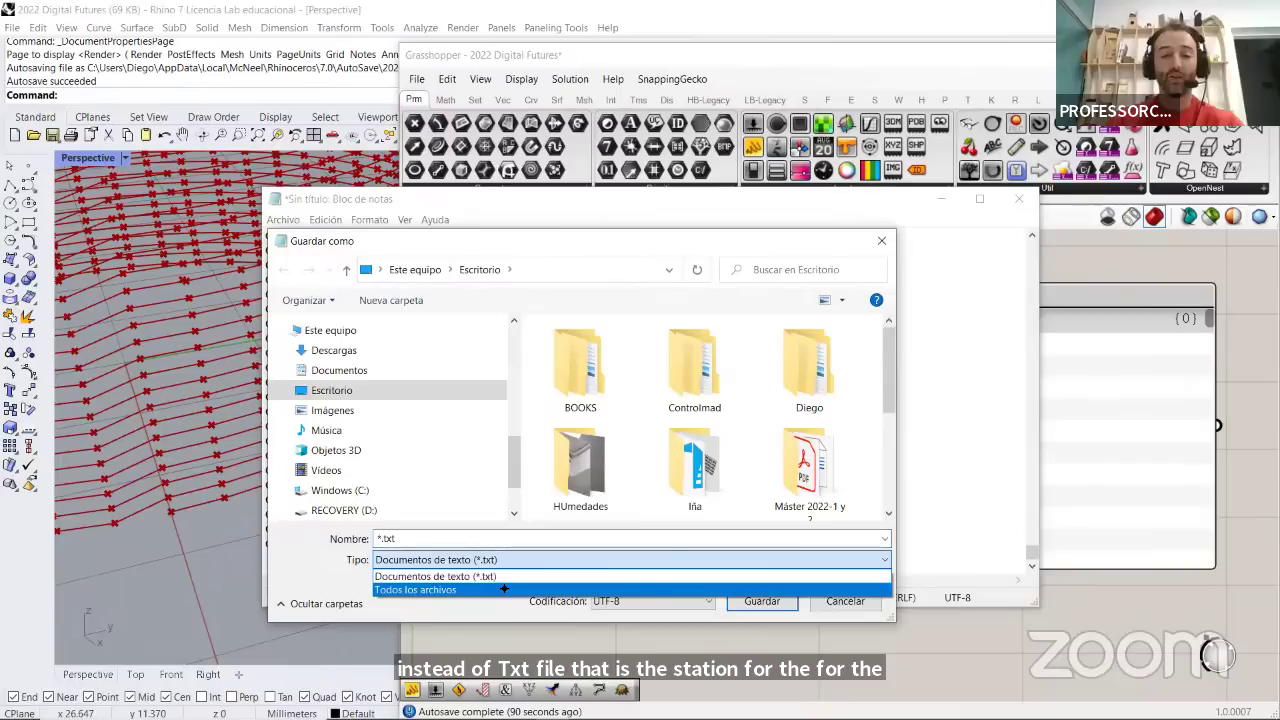
click(504, 589)
Name the file trial.gcode, save it, and close the text editor
click(430, 538)
key(BackSpace)
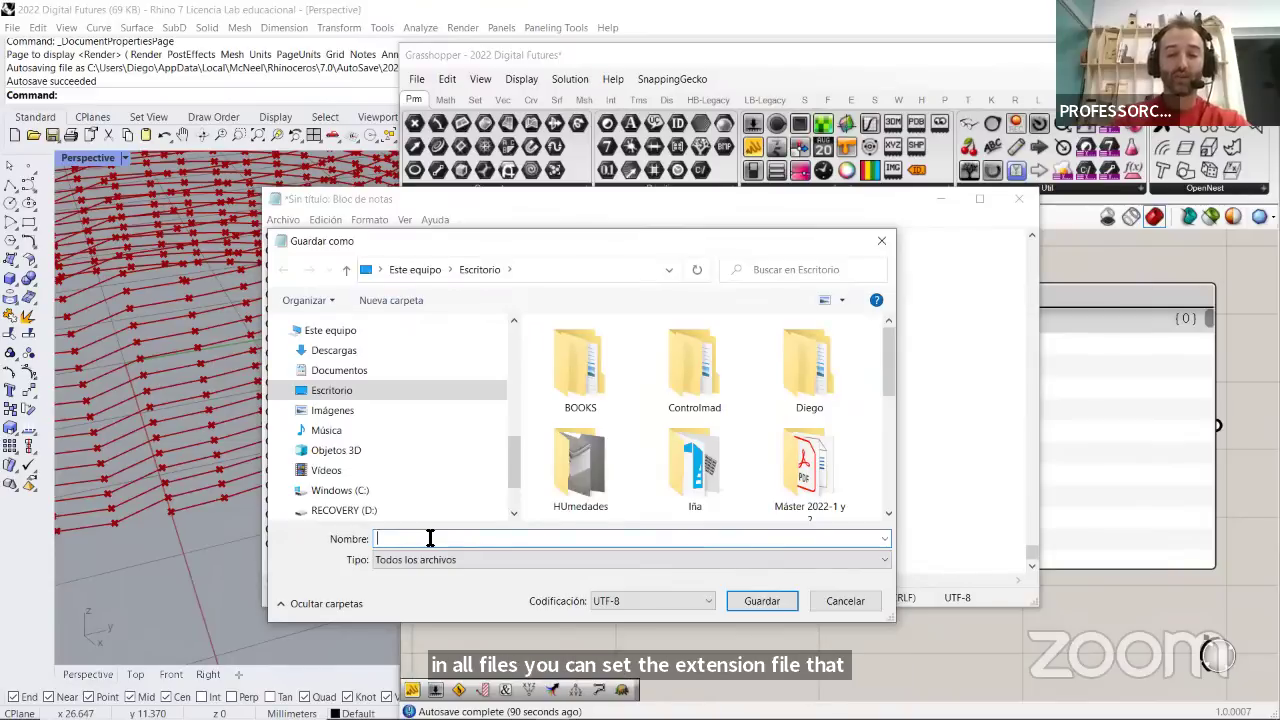
text(ial.gcode)
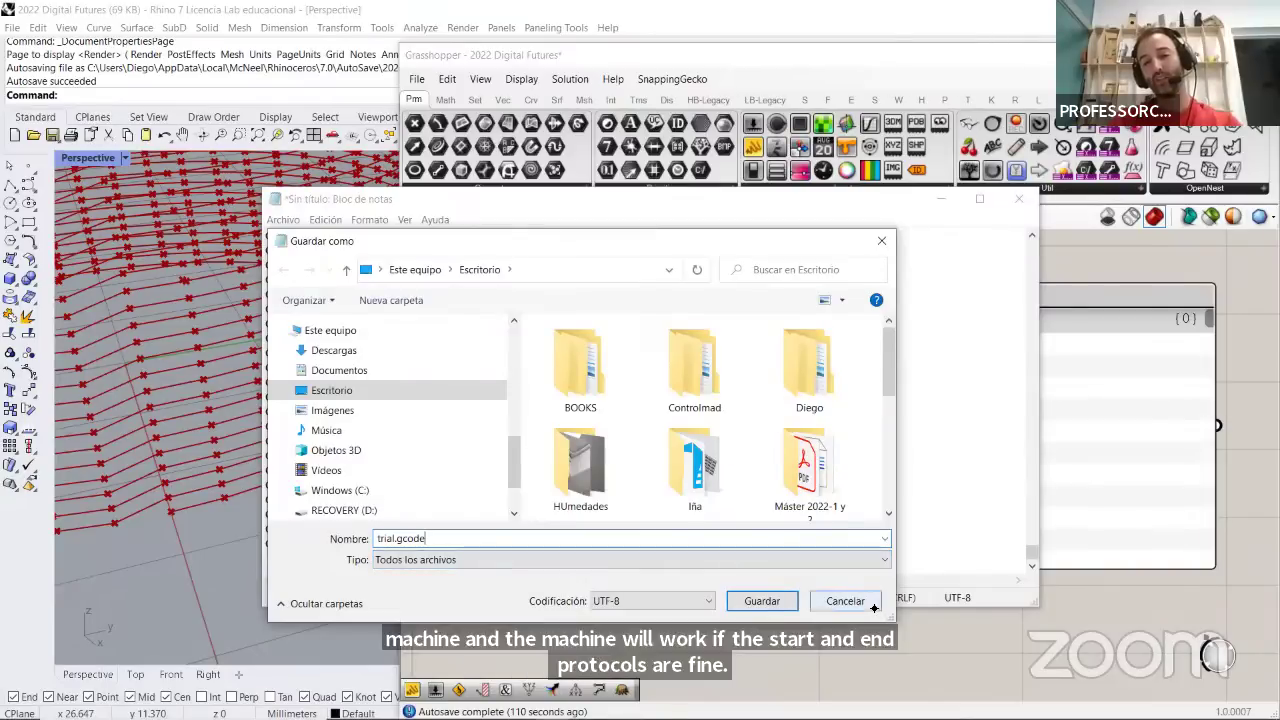
click(795, 602)
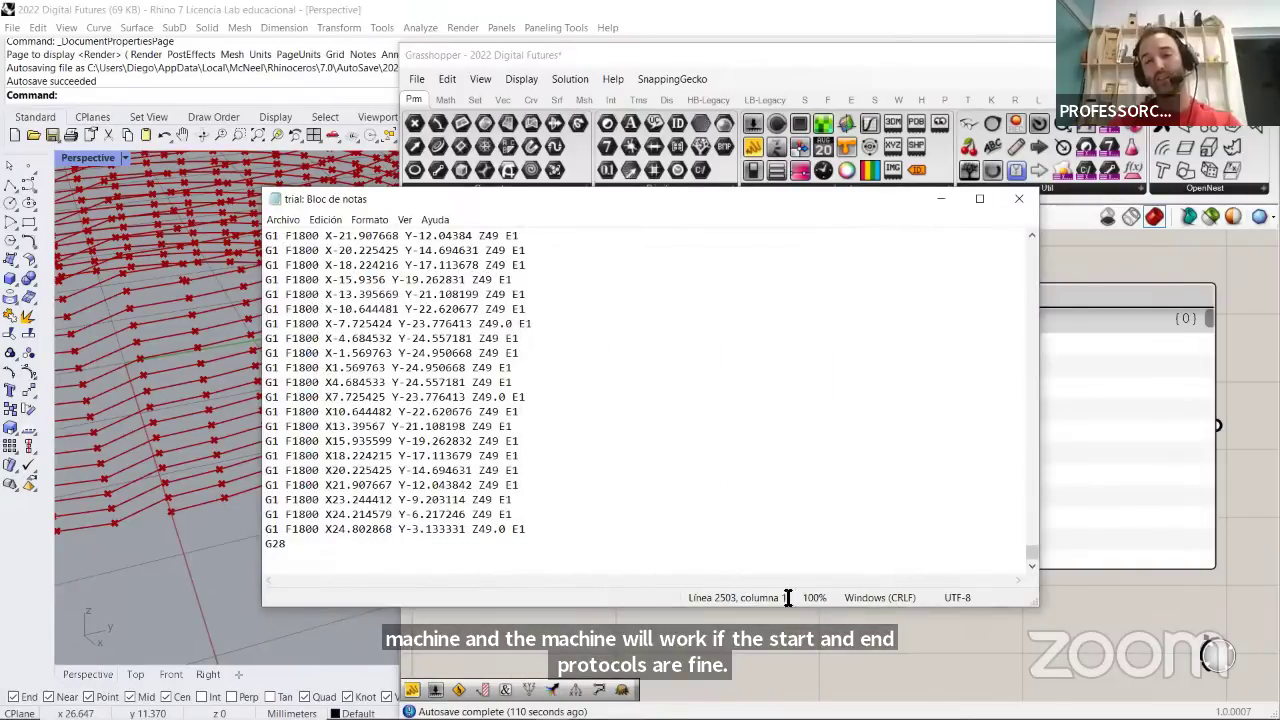
click(1019, 198)
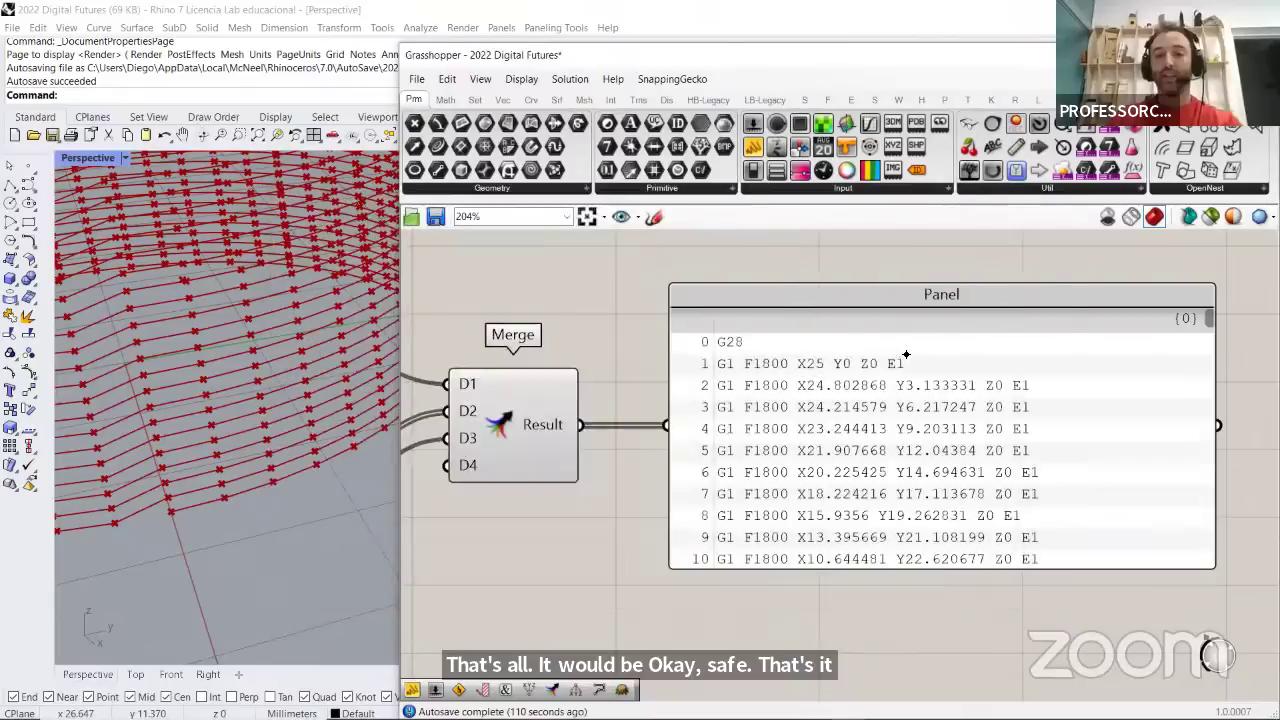
Review the whole definition and the cylinder's print path, and locate the Iso Curve component in the Example group
scroll(920, 330, down, 5)
scroll(920, 330, down, 3)
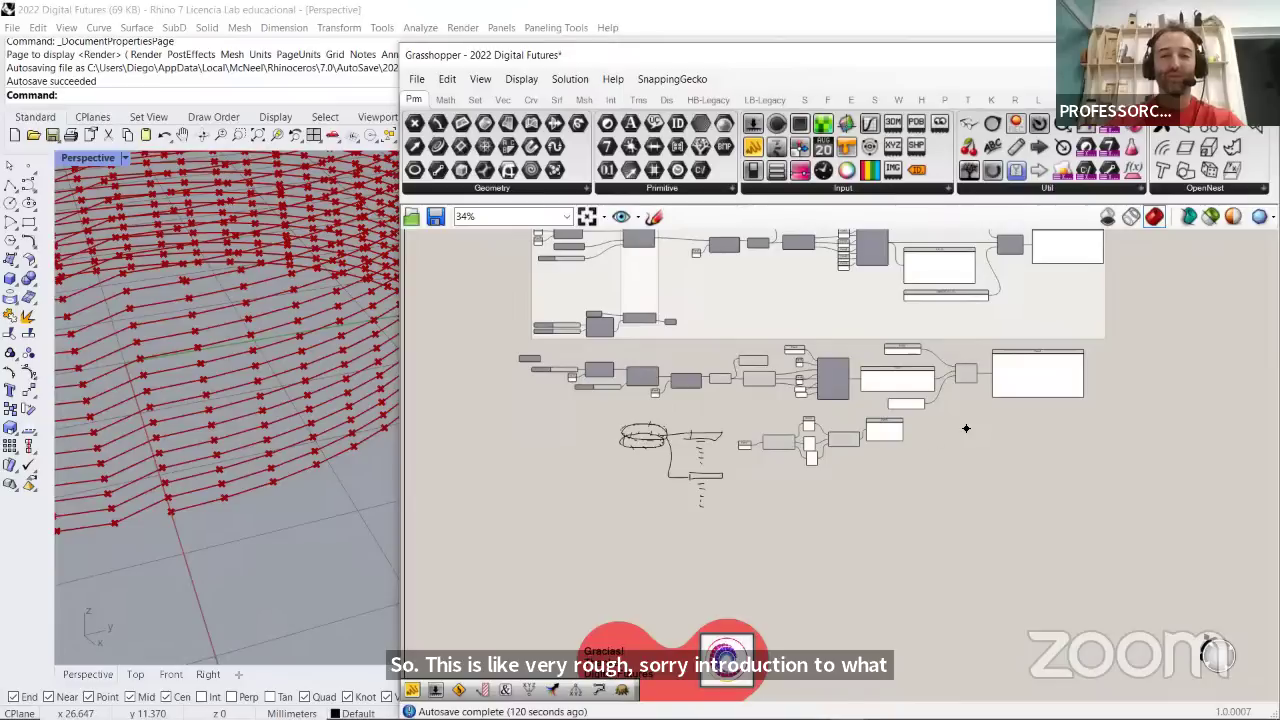
scroll(248, 428, down, 3)
scroll(248, 428, down, 5)
right_drag(250, 430, 310, 440)
scroll(318, 544, up, 5)
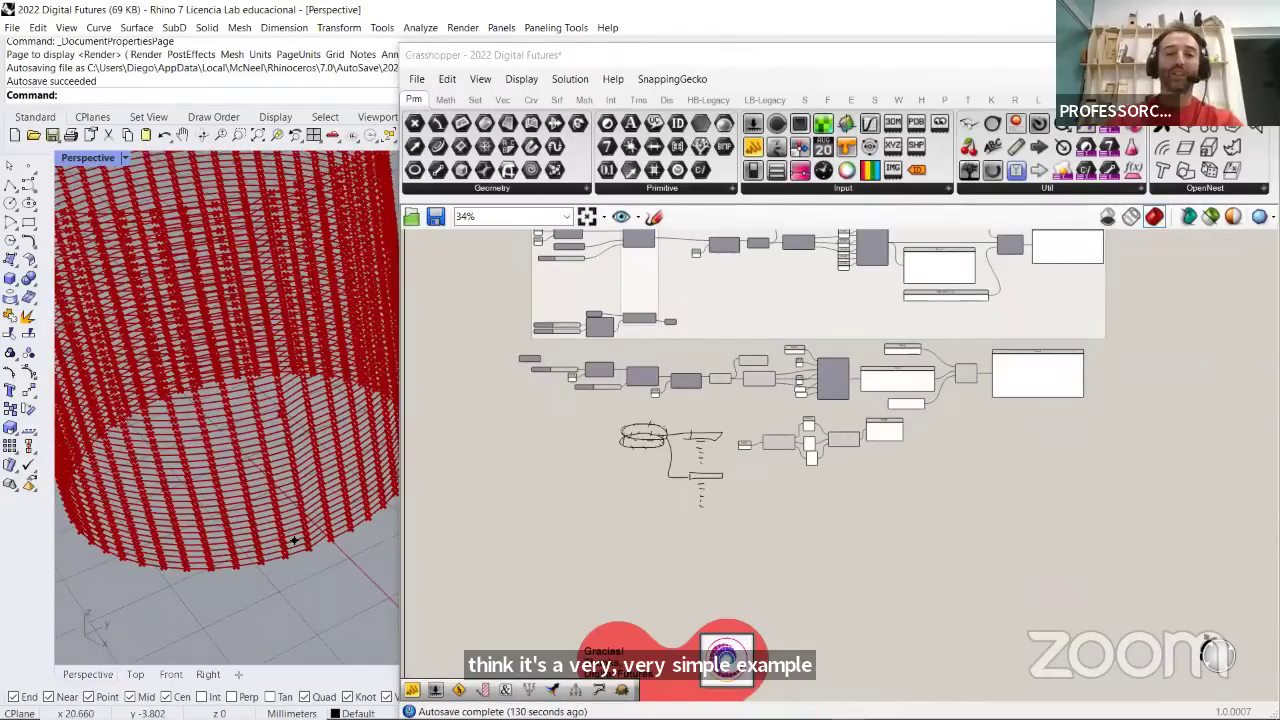
right_drag(559, 391, 561, 497)
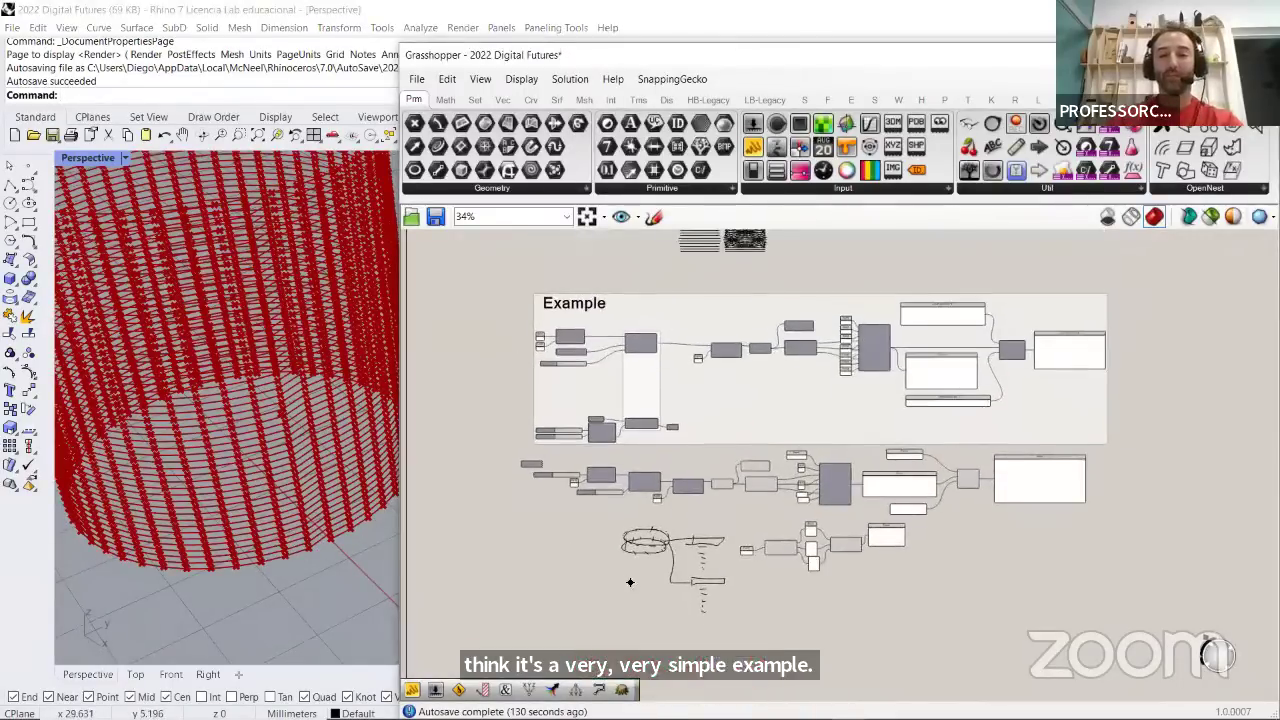
scroll(568, 444, up, 7)
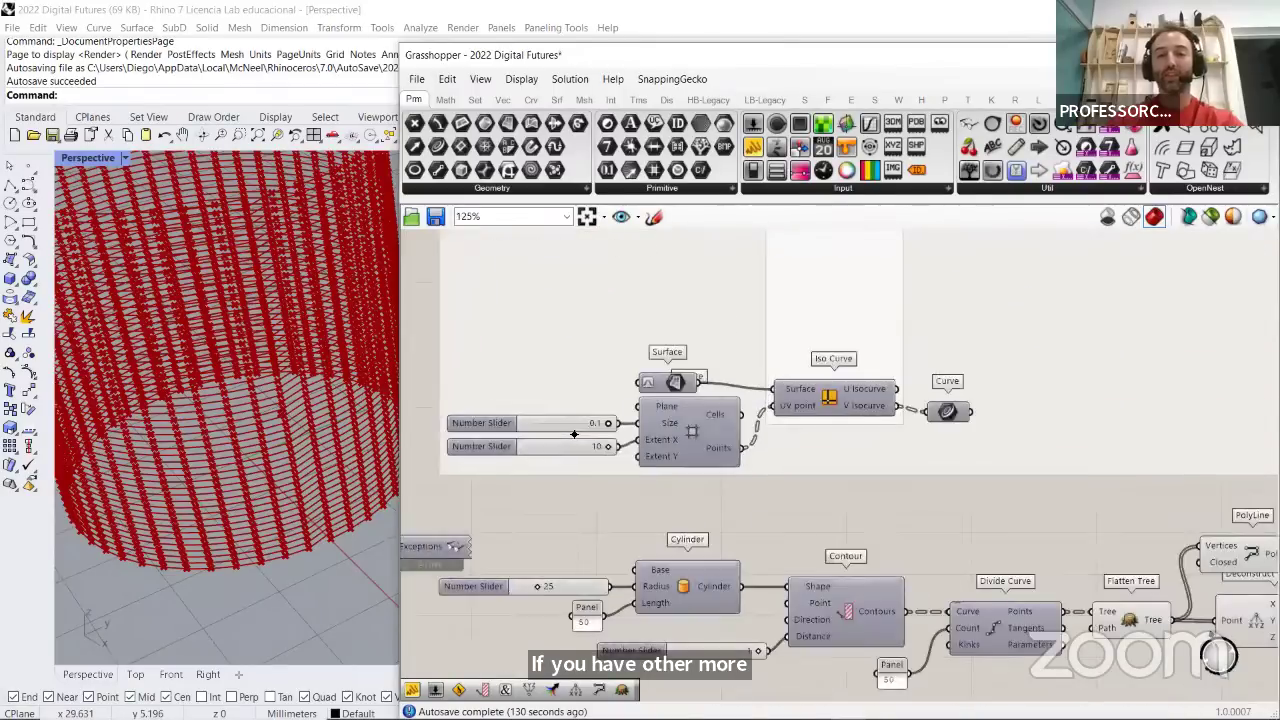
right_drag(882, 507, 909, 508)
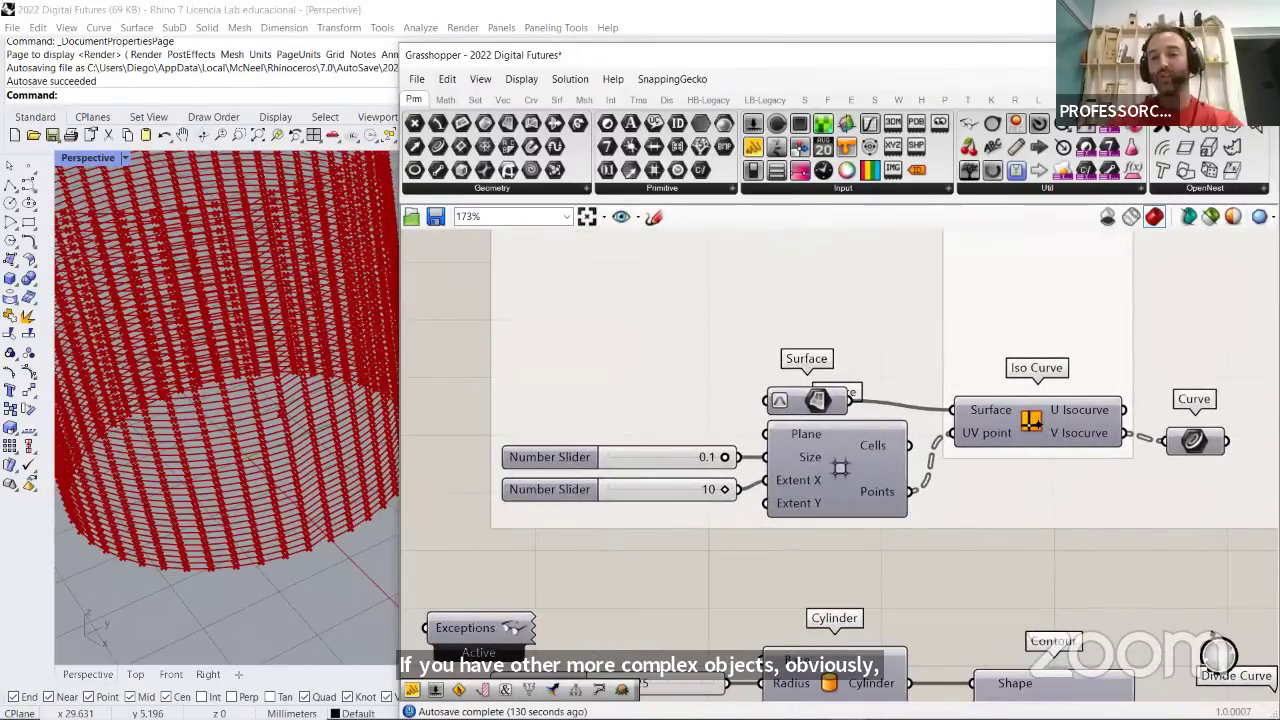
click(1032, 422)
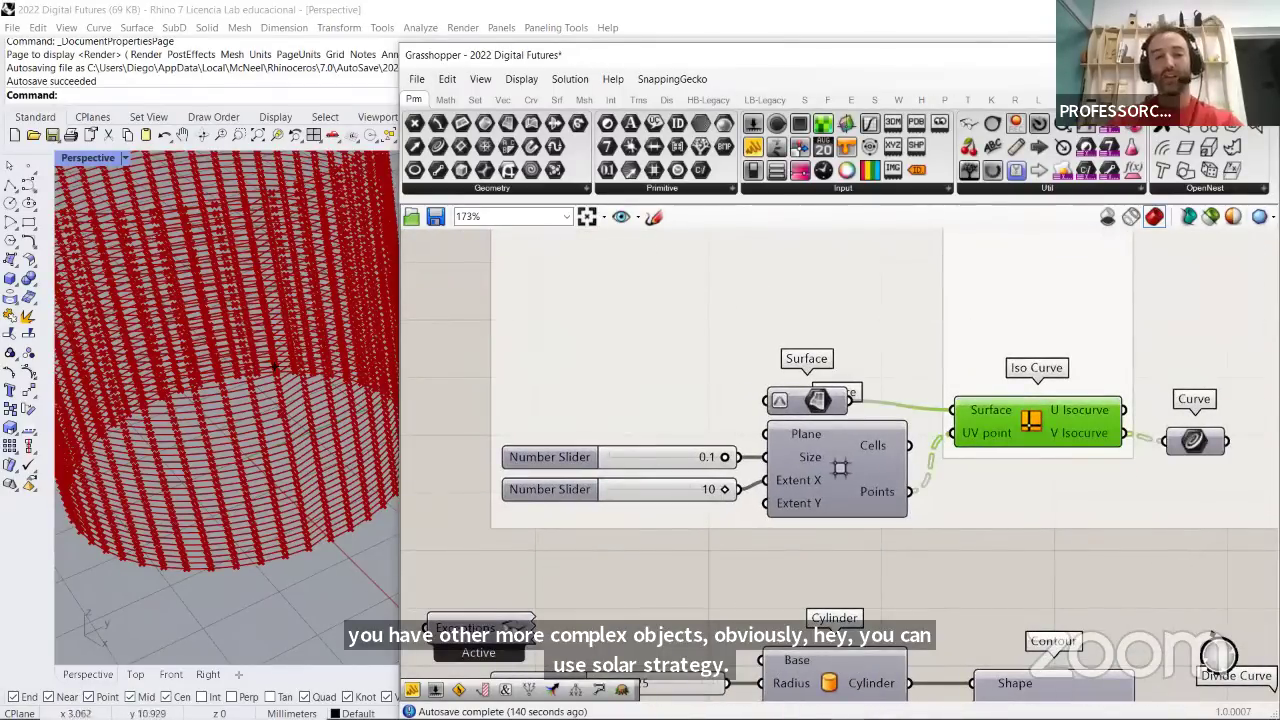
Move the Grasshopper window aside to uncover more of the Rhino viewport, and show all hidden objects in the model
scroll(240, 380, down, 5)
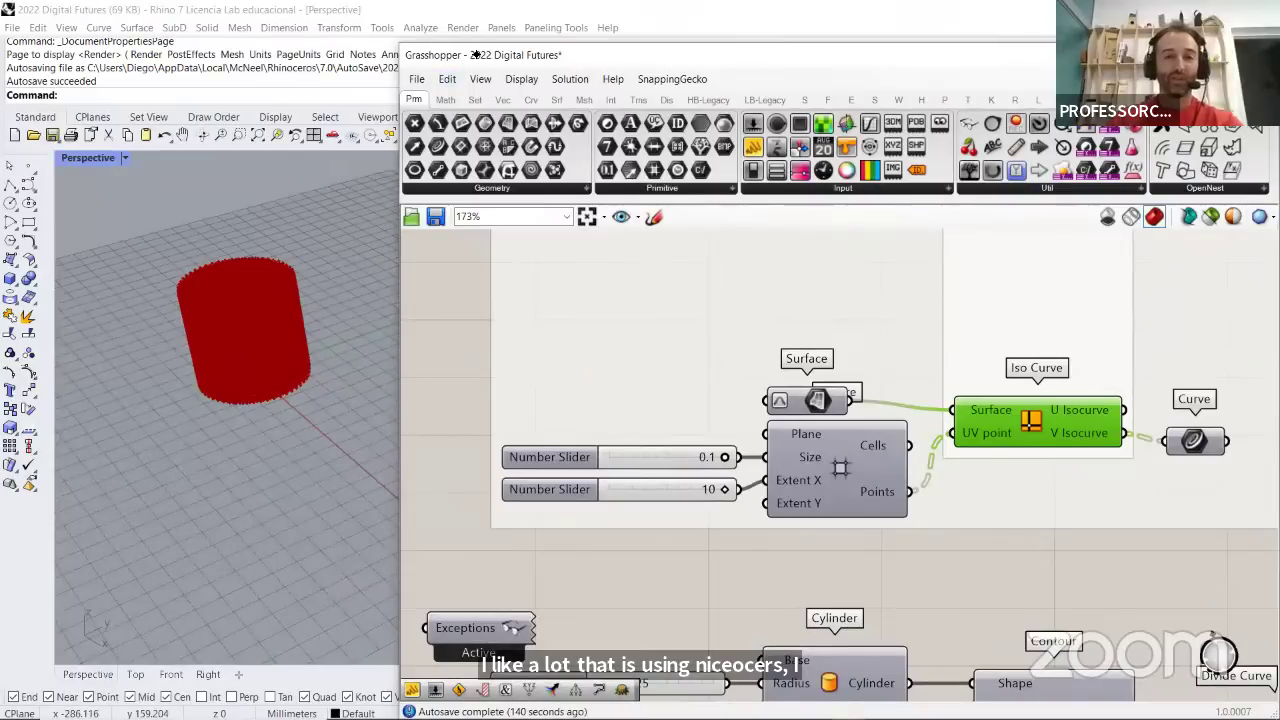
drag(480, 62, 770, 119)
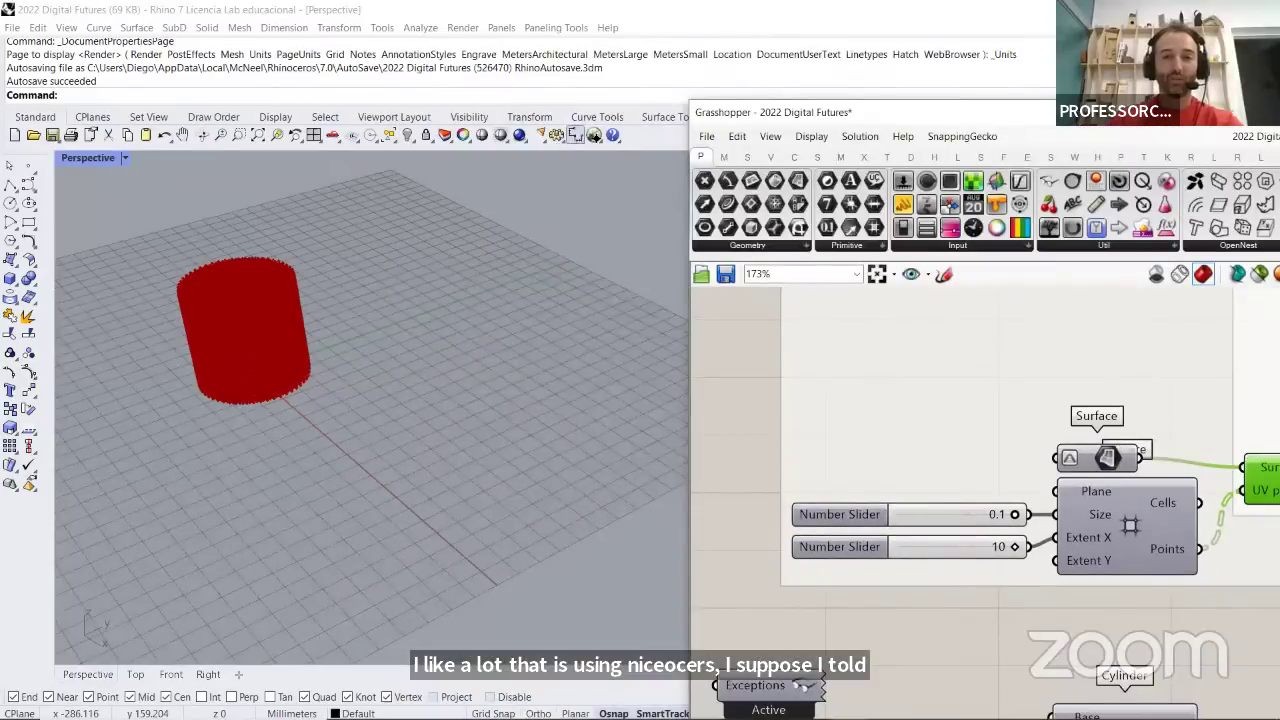
right_click(408, 134)
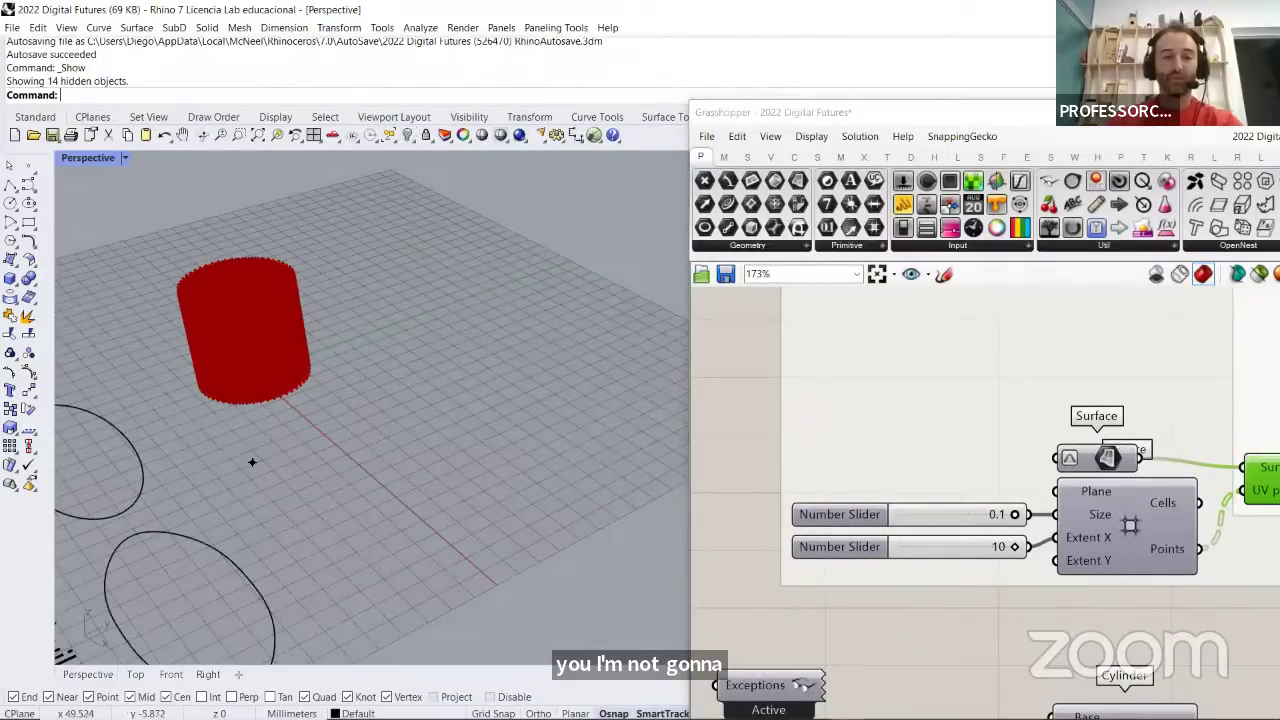
right_drag(251, 460, 363, 497)
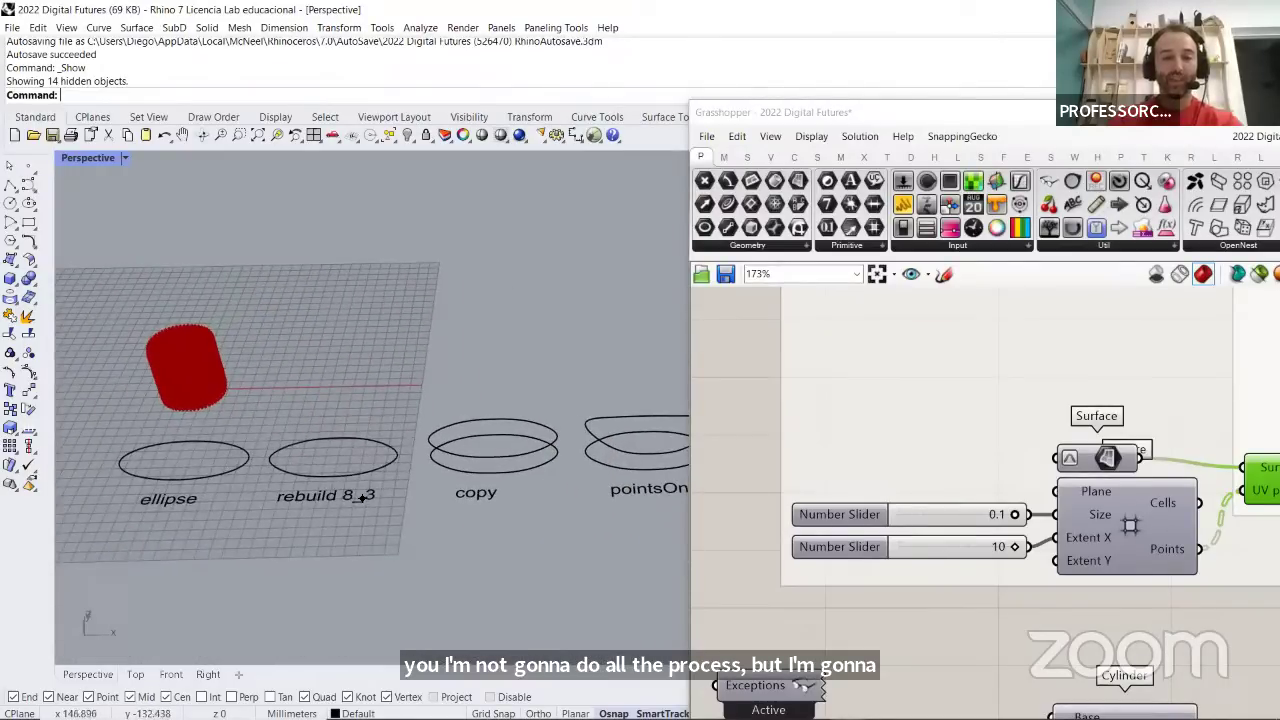
Compare the control points of the original ellipse, the rebuilt ellipse and the edited pointsOn curve
click(237, 472)
scroll(130, 445, up, 5)
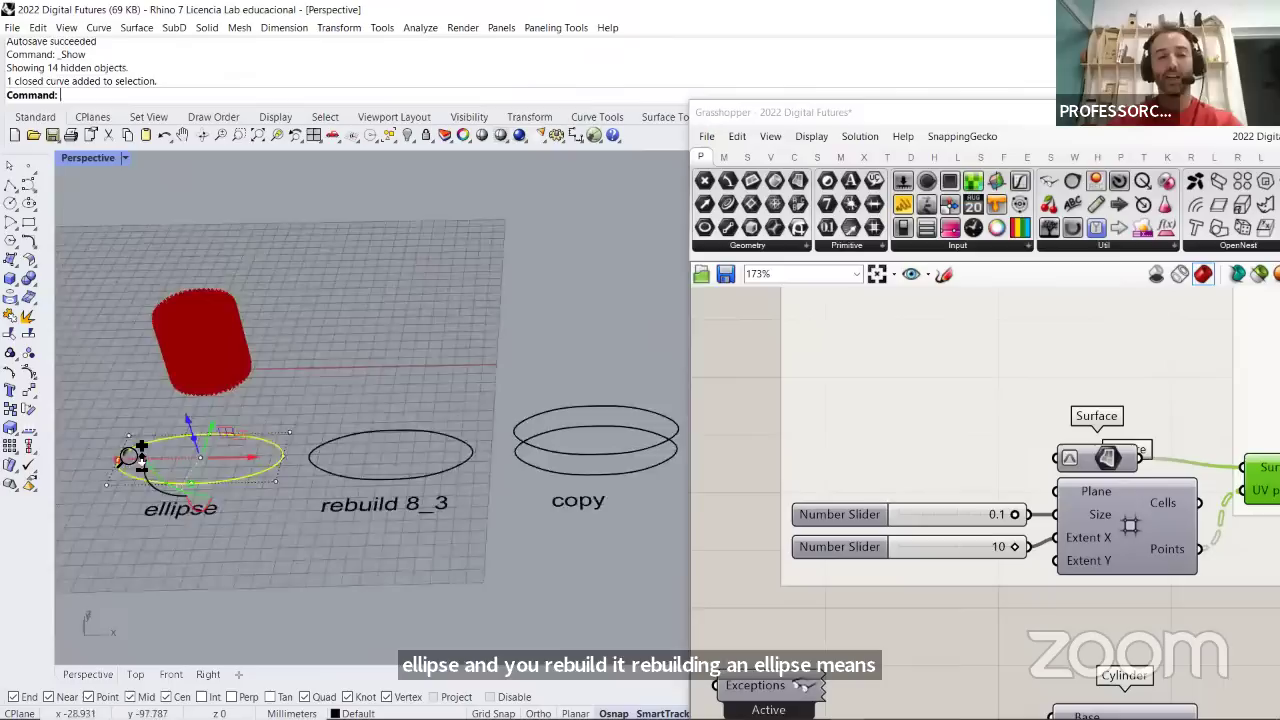
scroll(130, 430, up, 2)
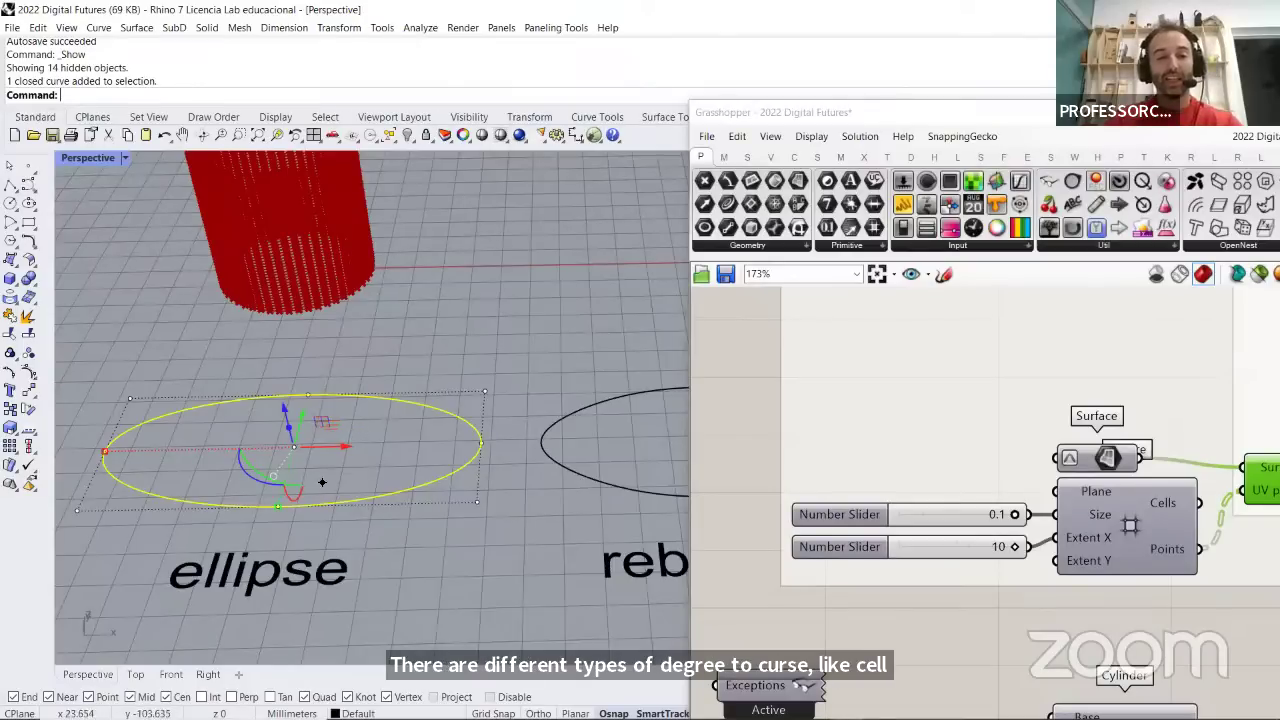
scroll(166, 406, down, 3)
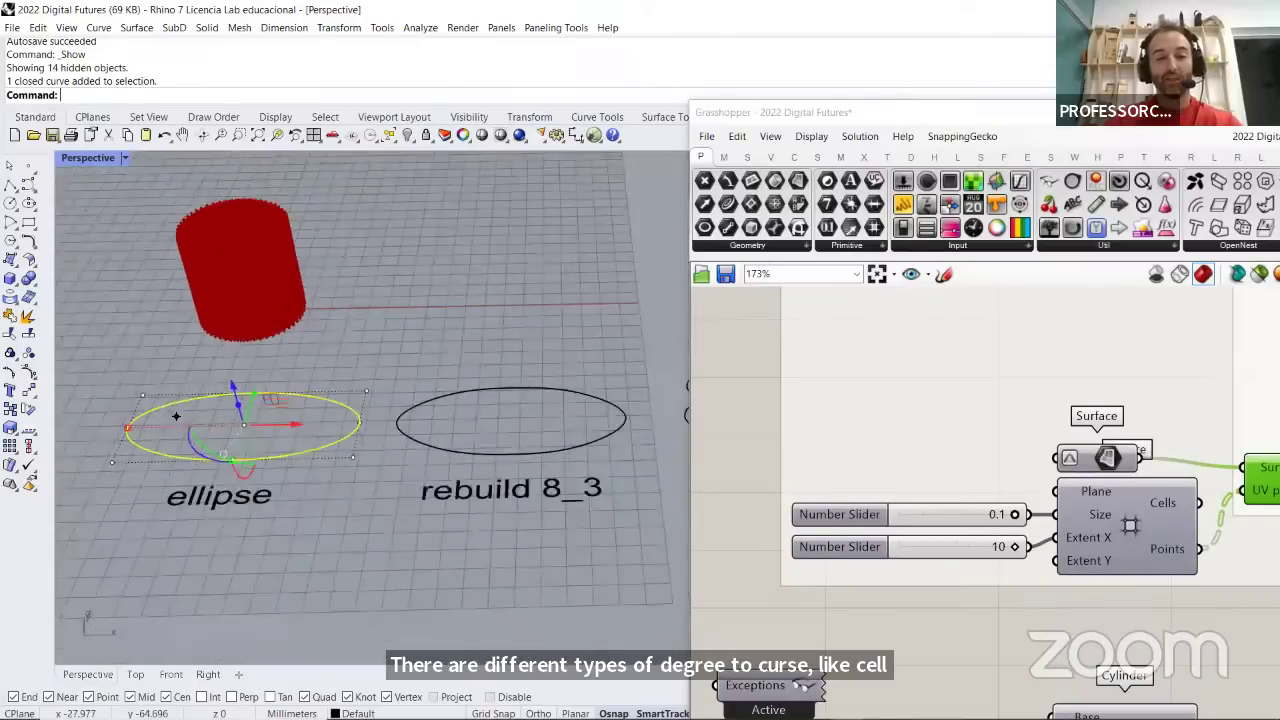
click(516, 395)
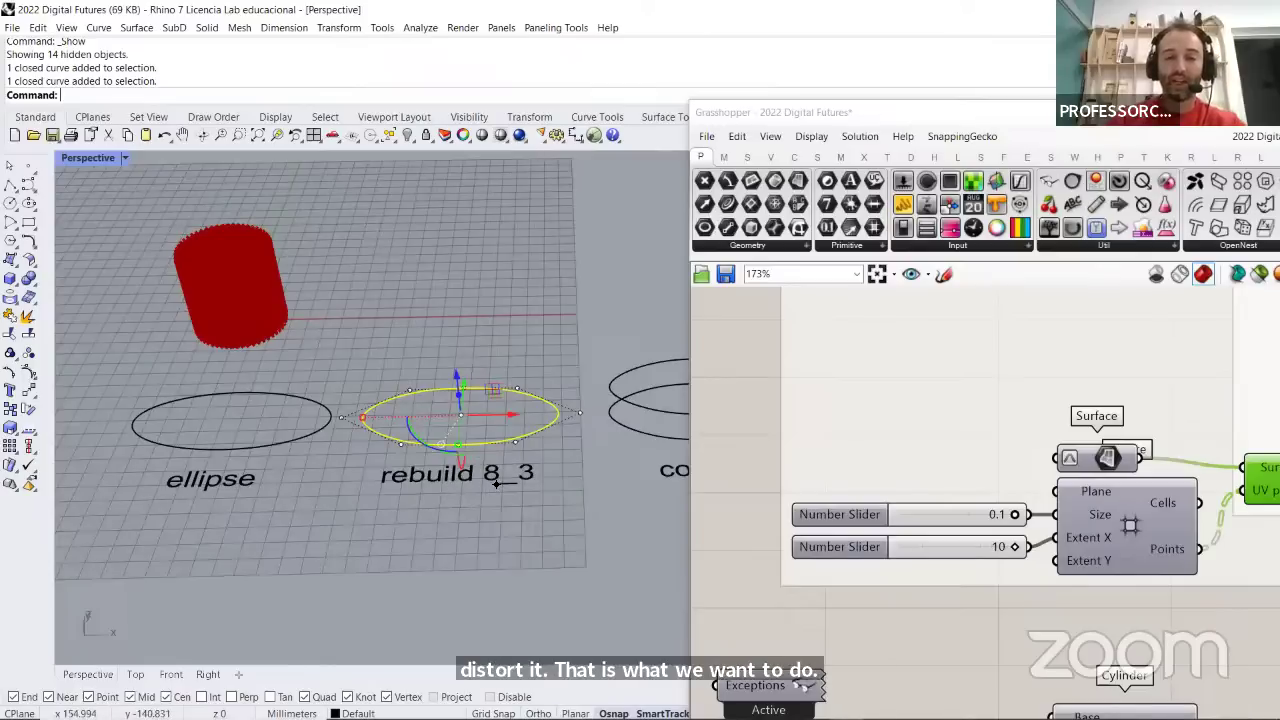
right_drag(537, 486, 370, 480)
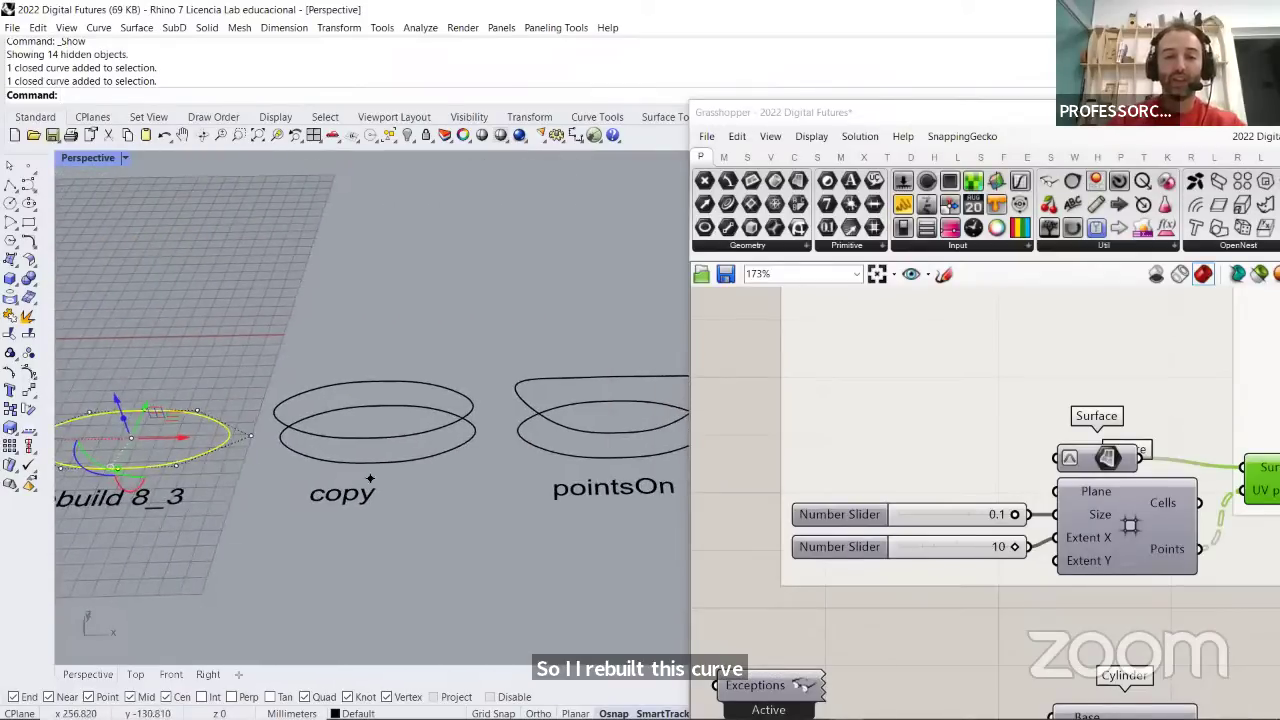
click(421, 412)
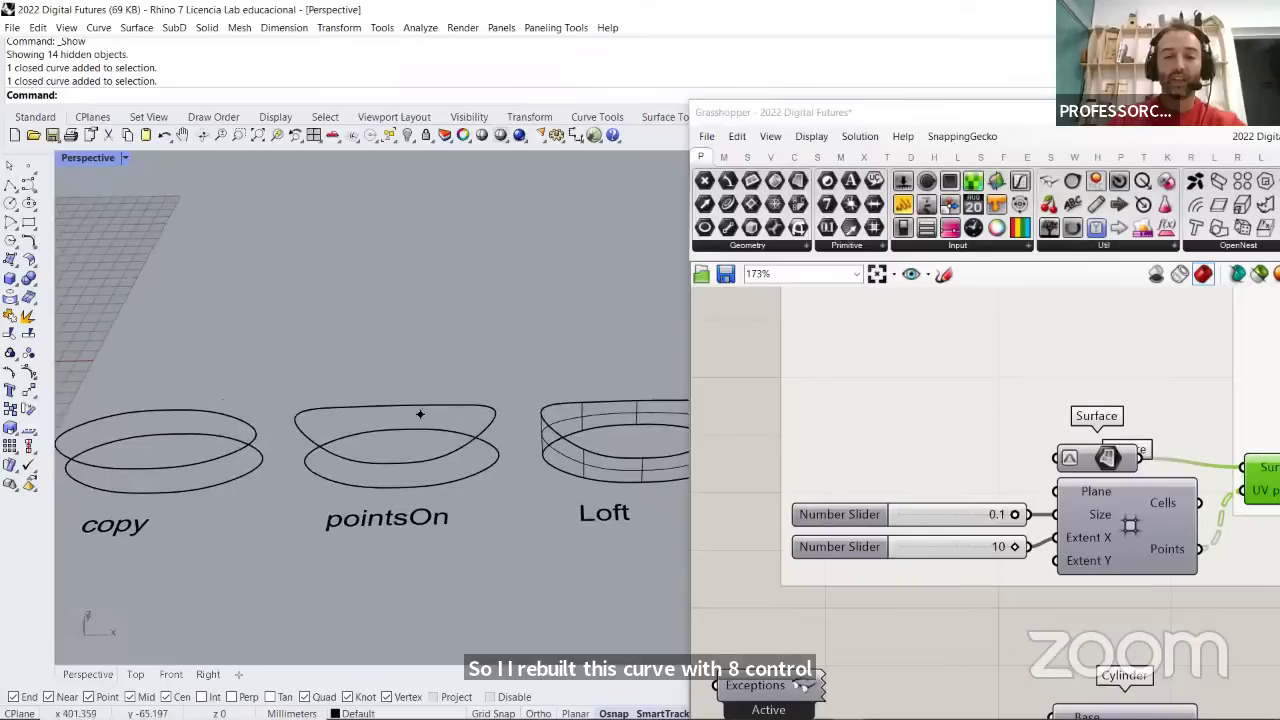
right_drag(489, 430, 494, 383)
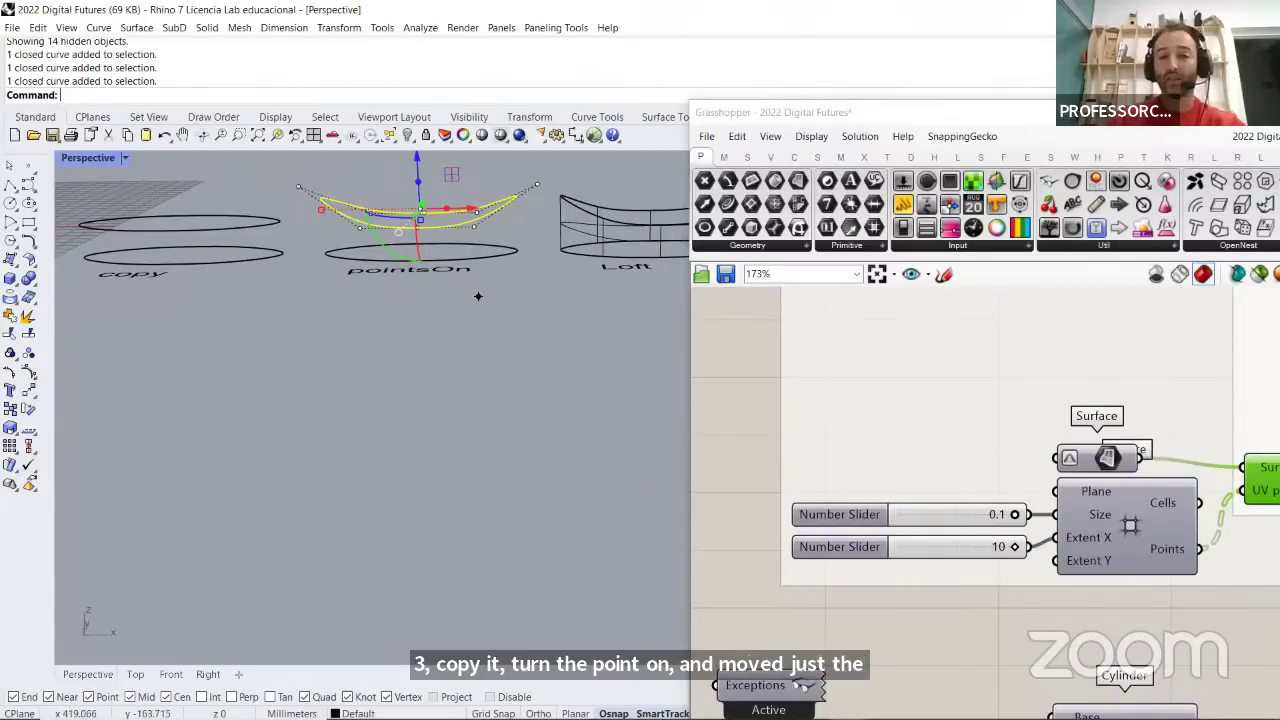
right_drag(440, 344, 522, 281)
Examine the Loft surface, its isocurves and its seam from several angles, beside the Iso Curve inputs
scroll(550, 300, up, 4)
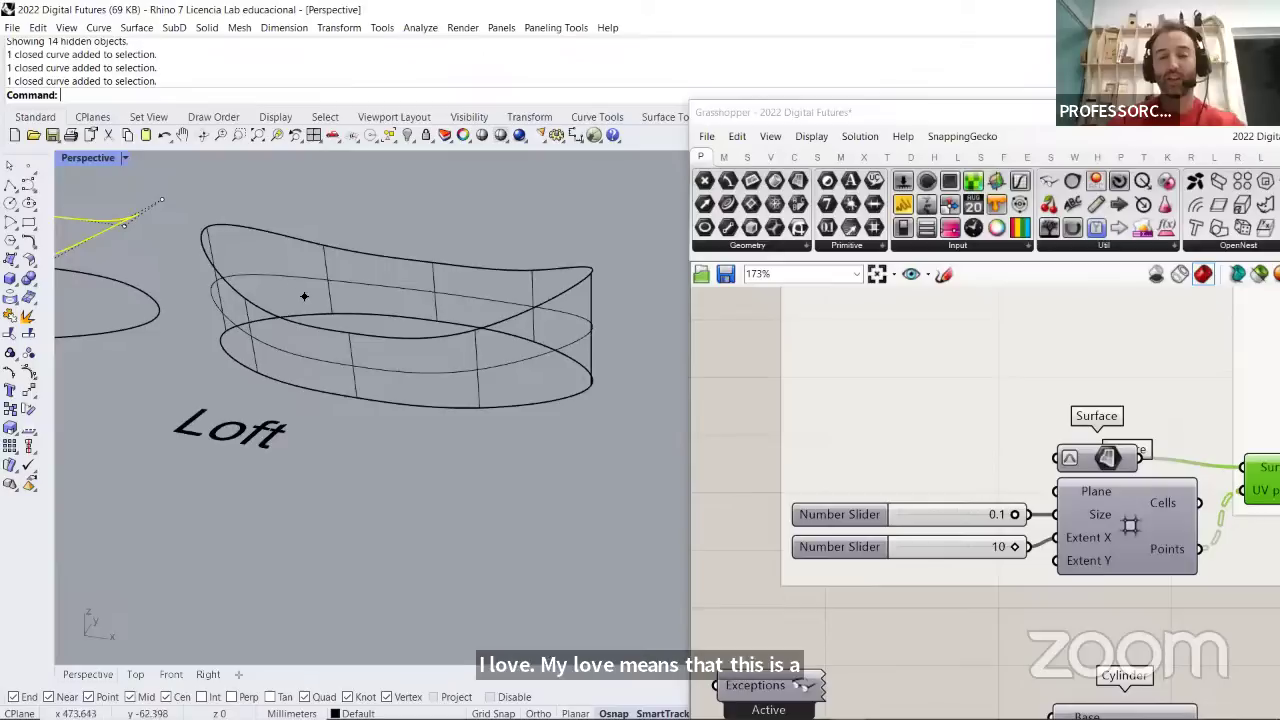
right_drag(600, 334, 484, 369)
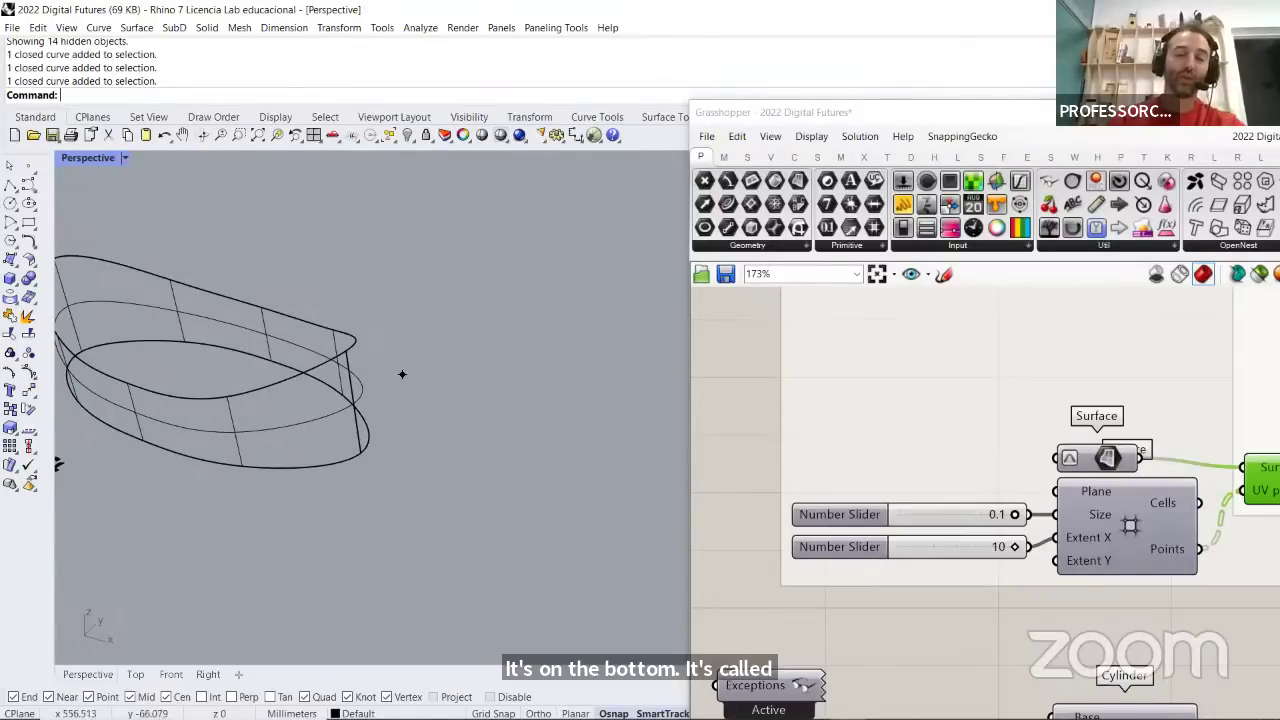
right_drag(402, 374, 436, 378)
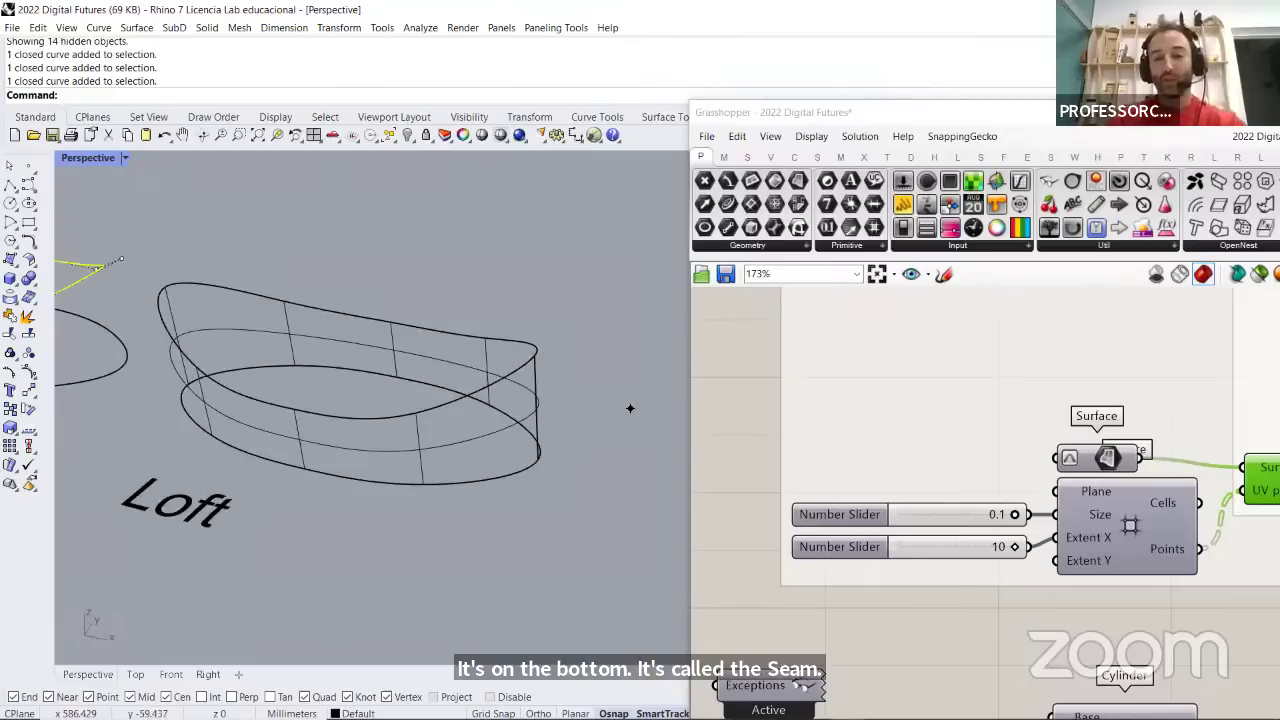
right_drag(1040, 580, 904, 555)
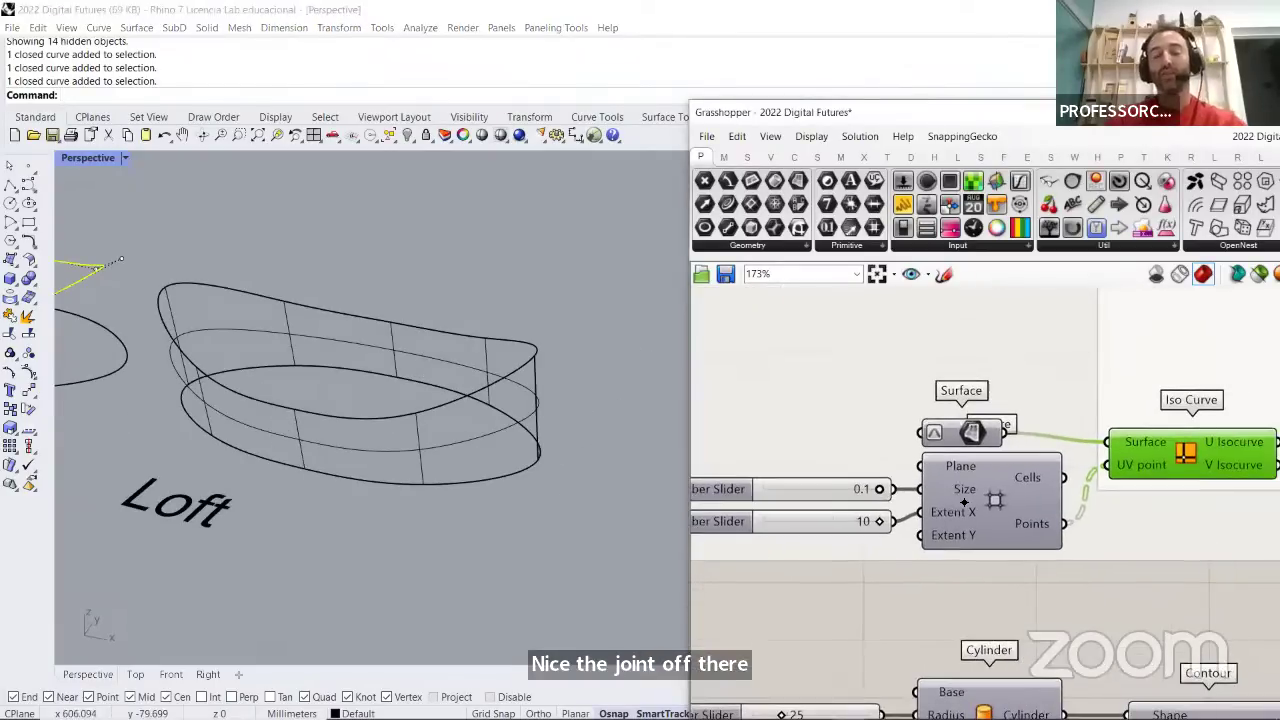
right_drag(466, 397, 457, 387)
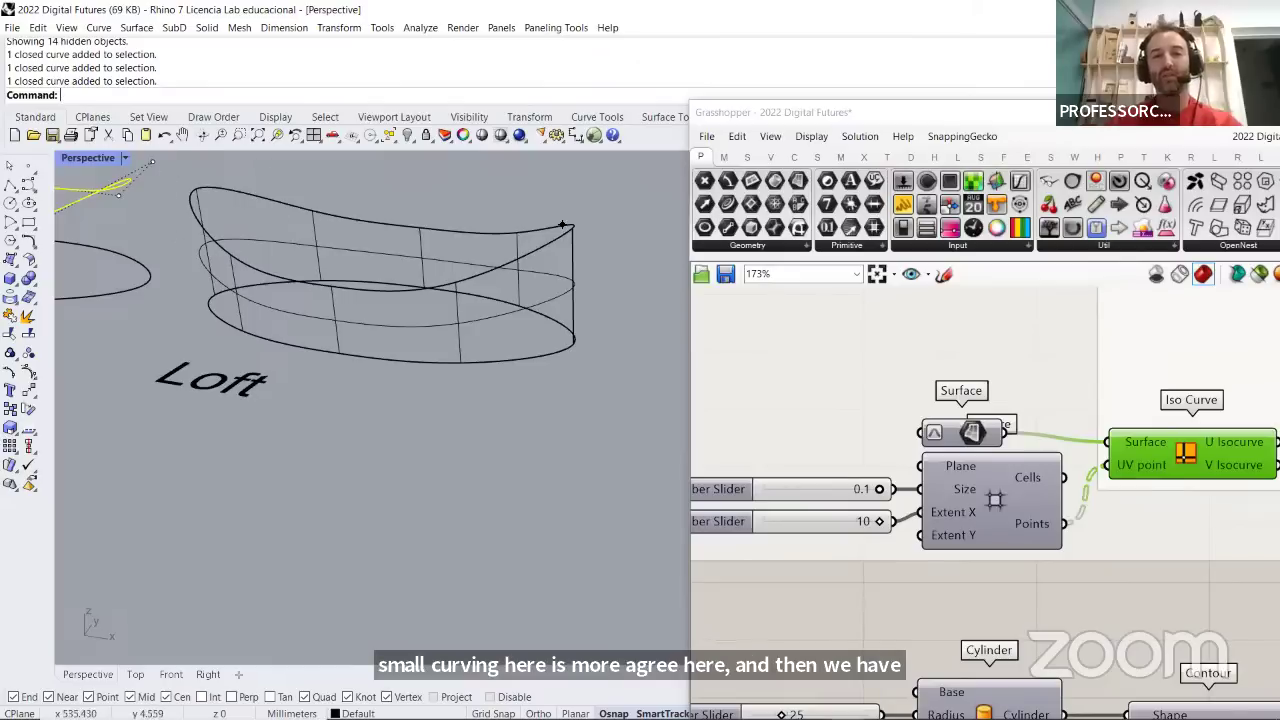
Select the Surface parameter feeding Iso Curve and turn on its preview on the Loft model
right_drag(1066, 467, 991, 449)
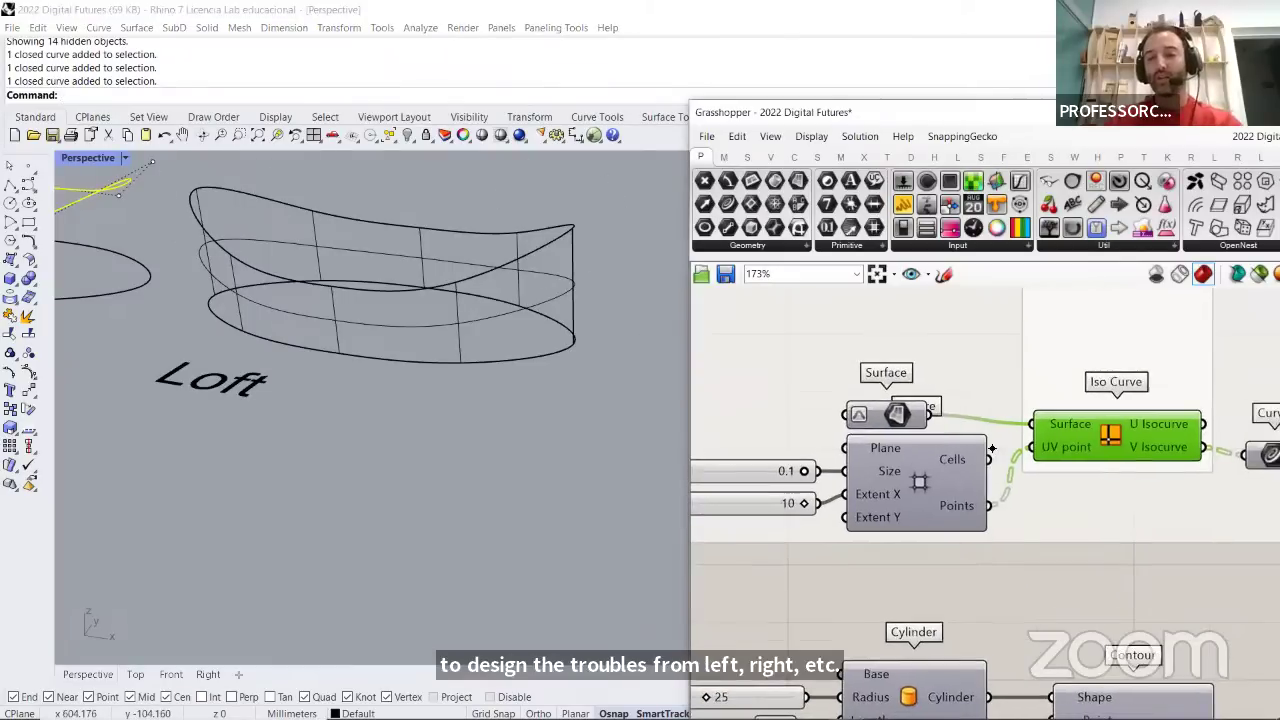
click(900, 495)
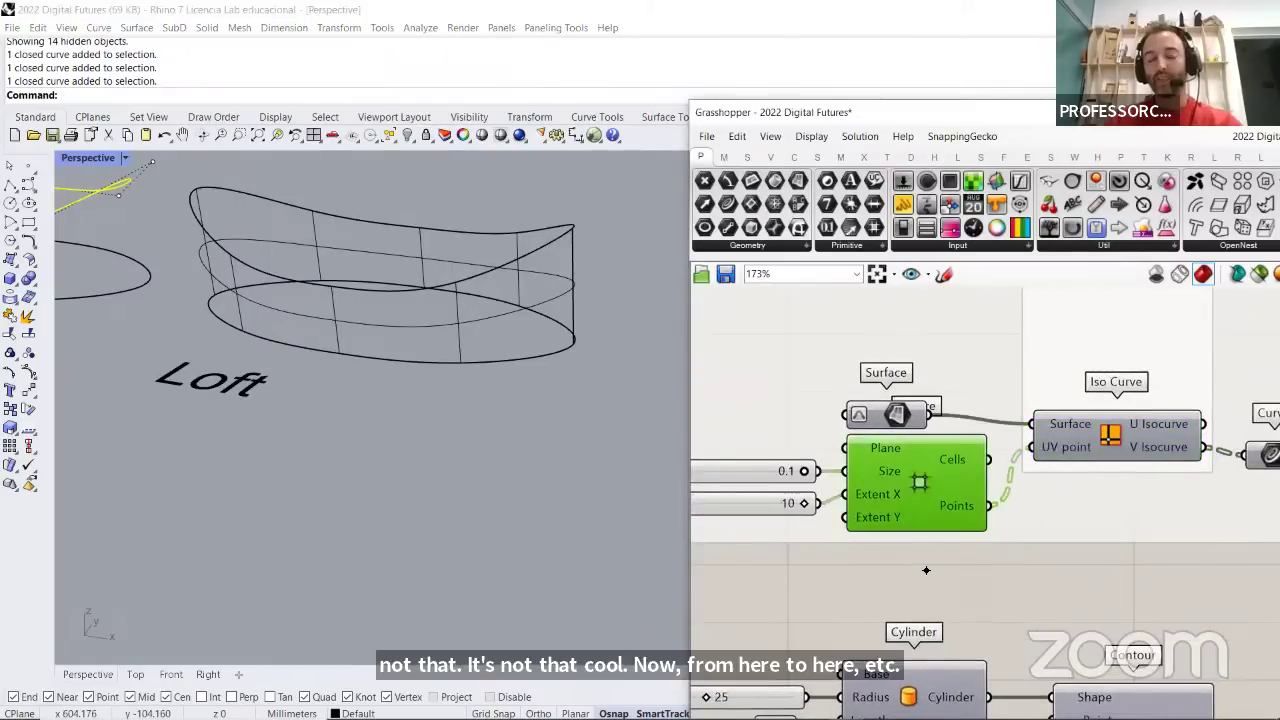
right_click(918, 474)
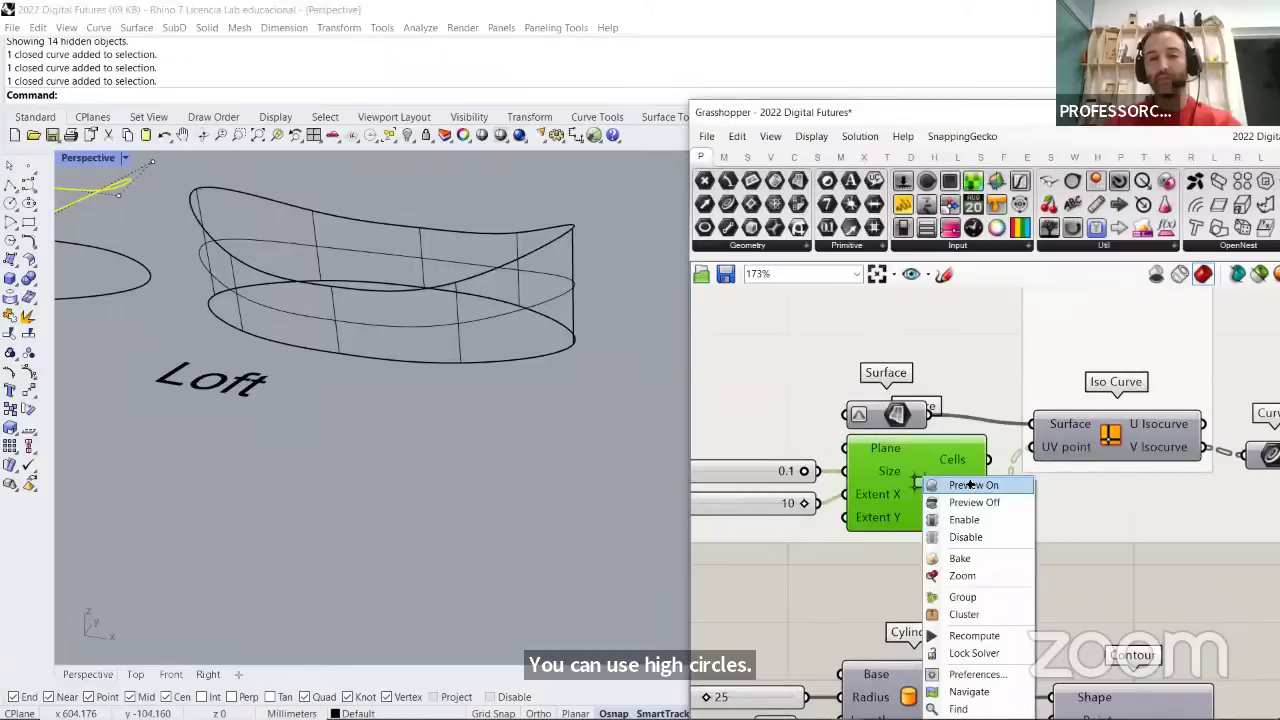
click(1010, 430)
click(930, 413)
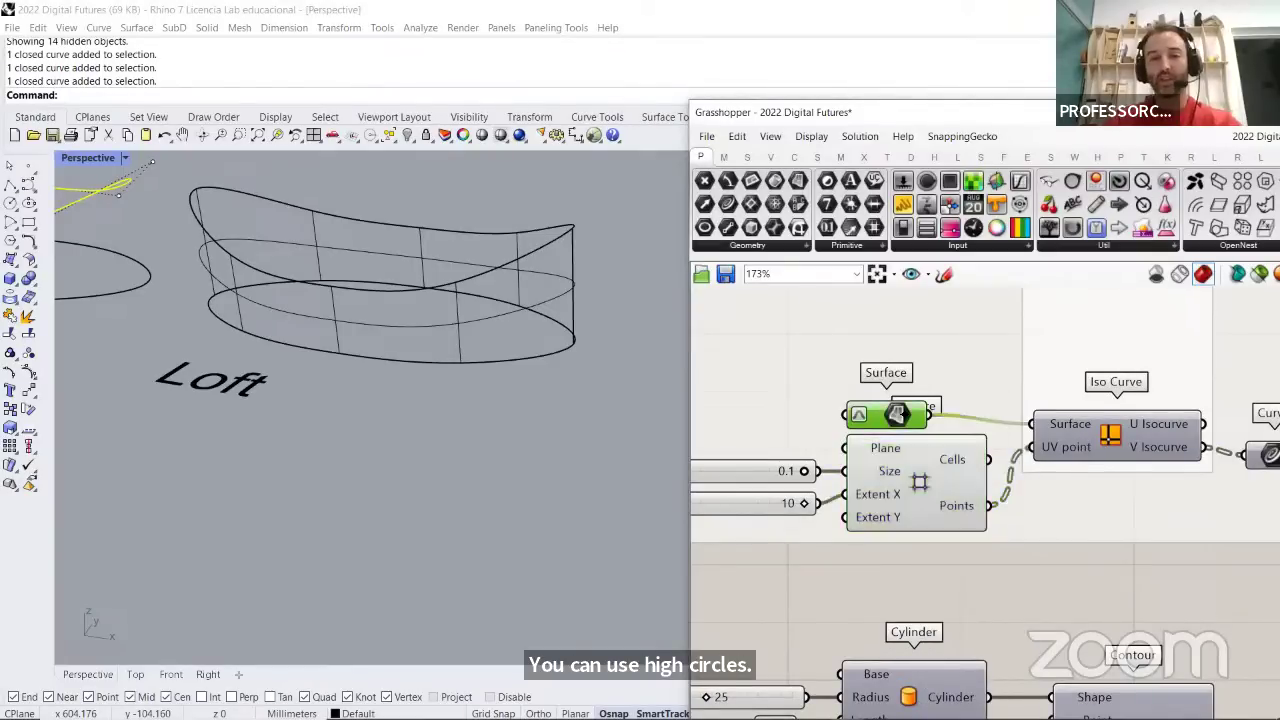
right_click(930, 413)
click(940, 416)
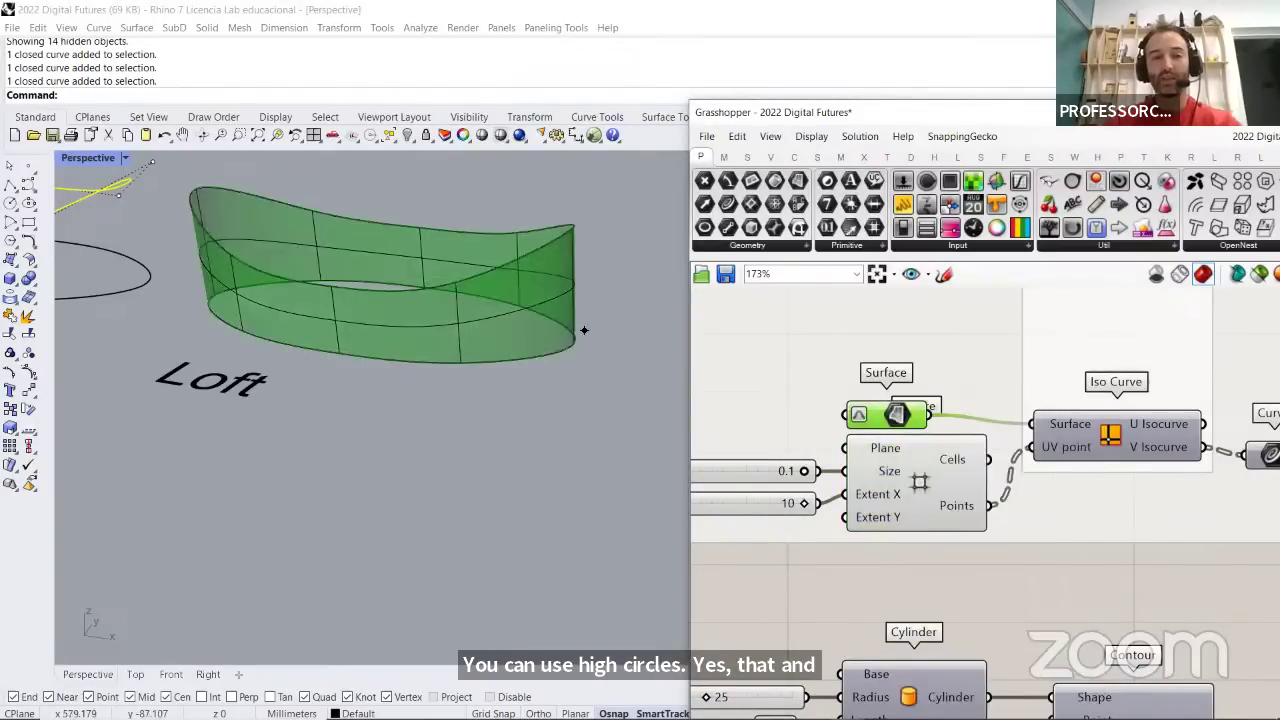
Hide the original Loft surface in Rhino and turn on the preview of the Curve parameter fed by Iso Curve's V Isocurve output
click(578, 322)
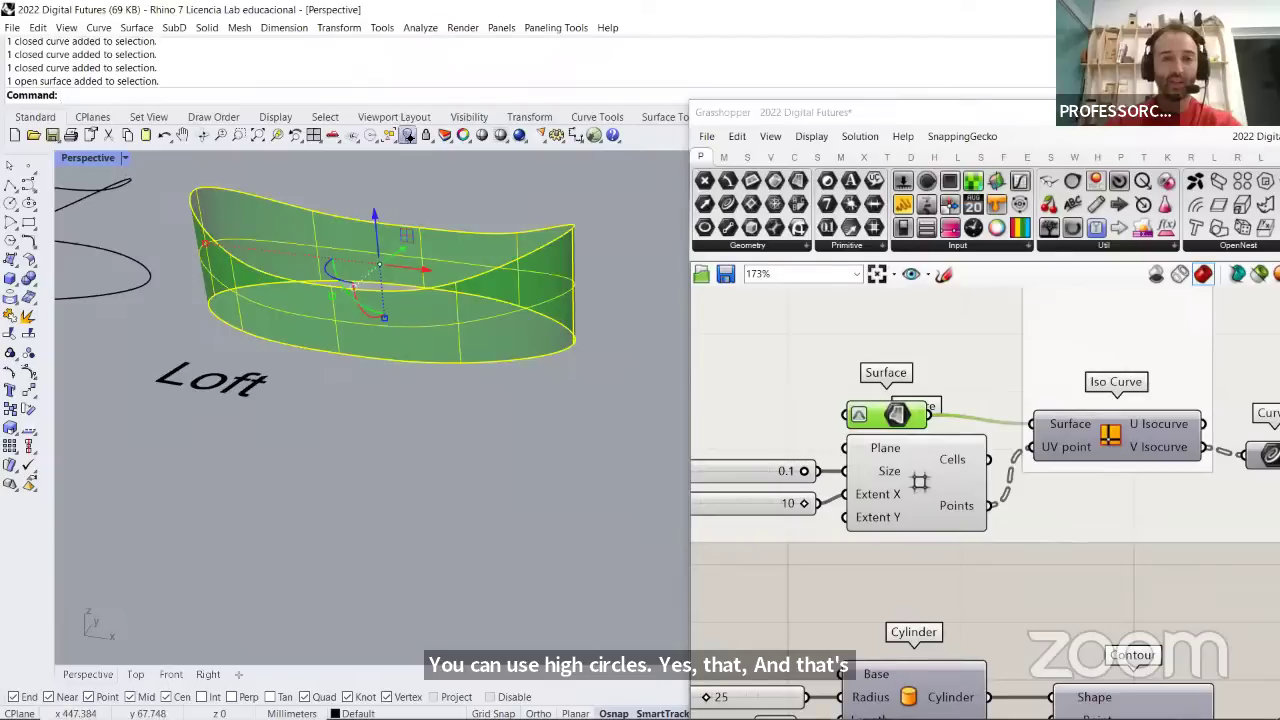
click(408, 134)
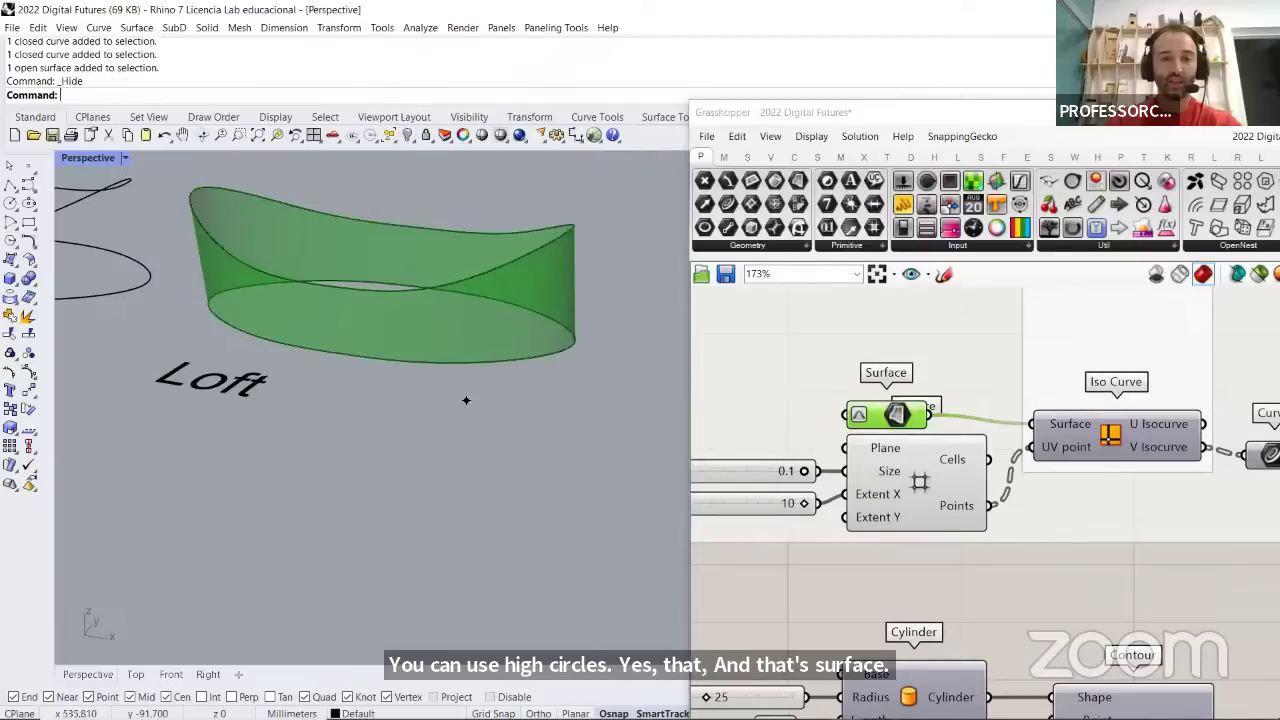
click(1114, 434)
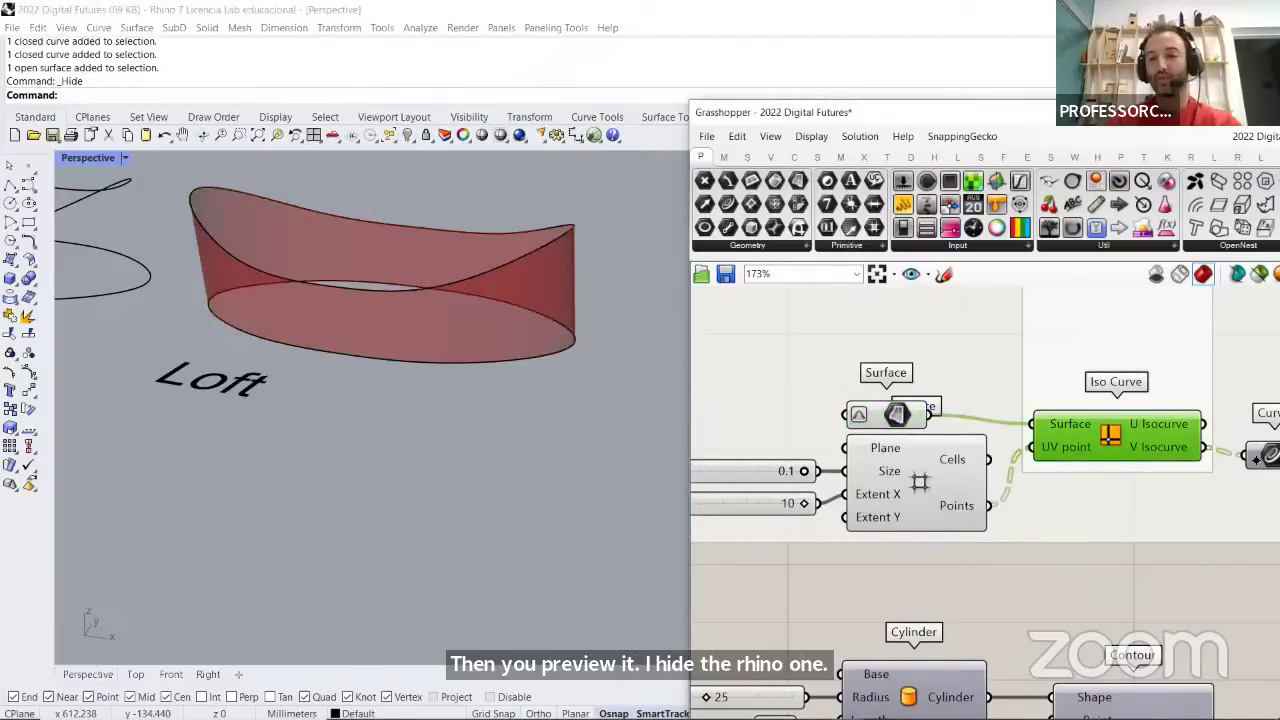
click(1133, 475)
right_click(1133, 475)
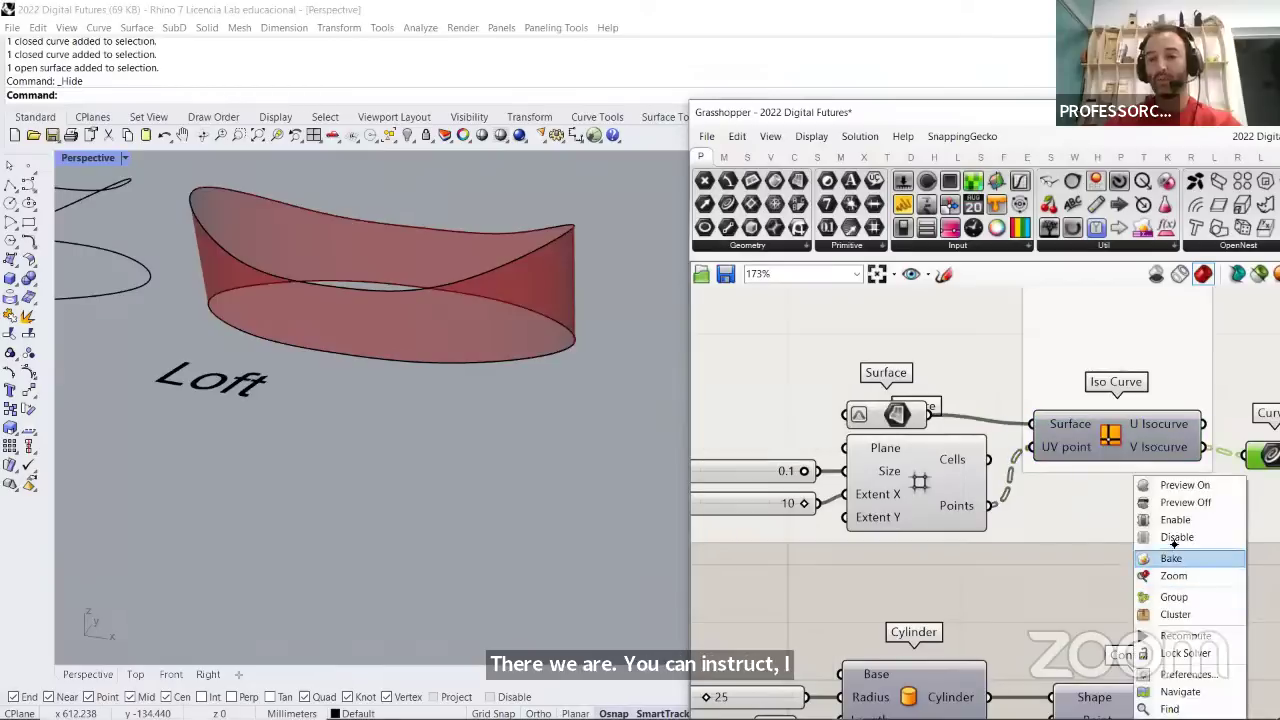
click(1182, 486)
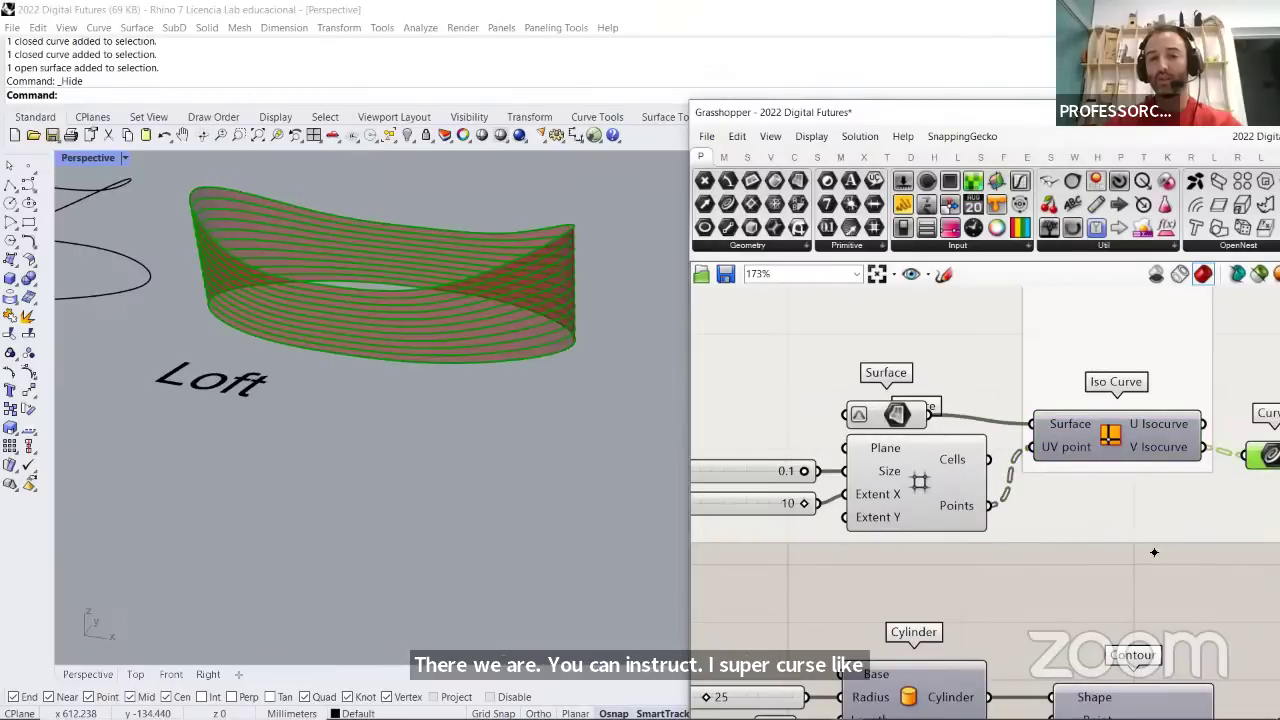
click(1098, 598)
Examine the isocurves on the lofted surface up close, along with the Surface and grid Points inputs feeding Iso Curve
right_drag(580, 354, 564, 340)
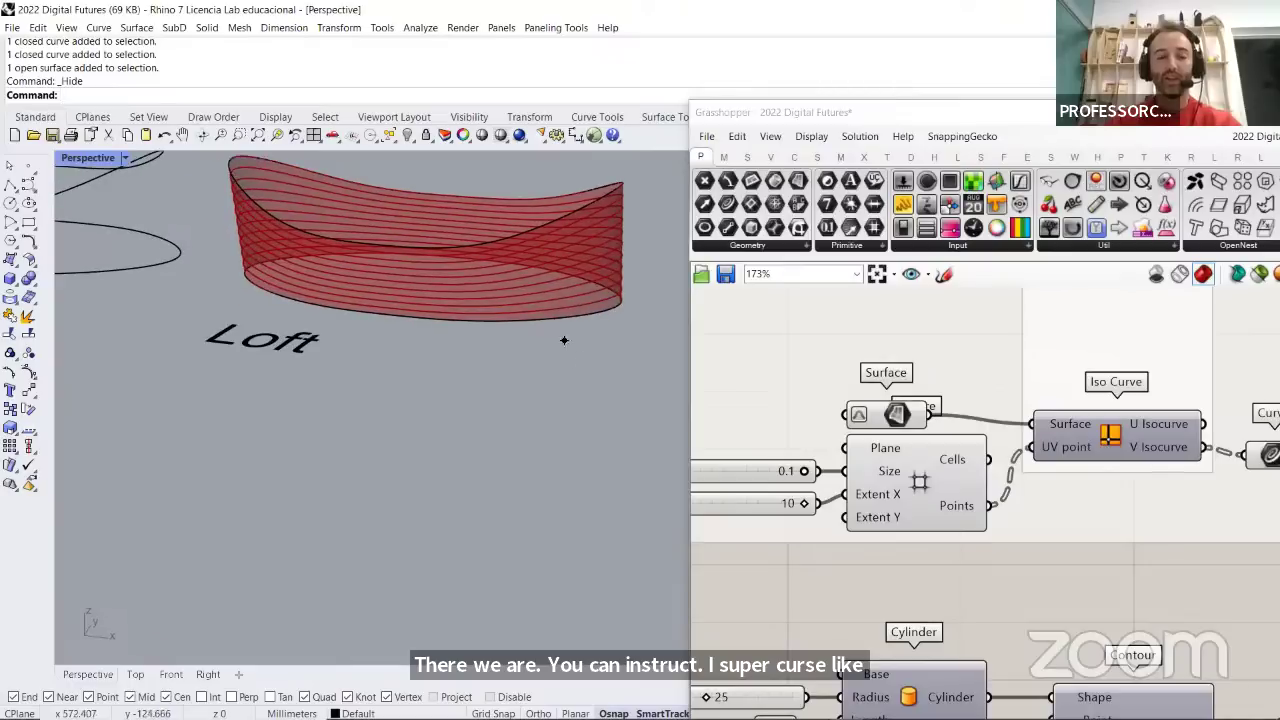
right_drag(520, 291, 677, 429)
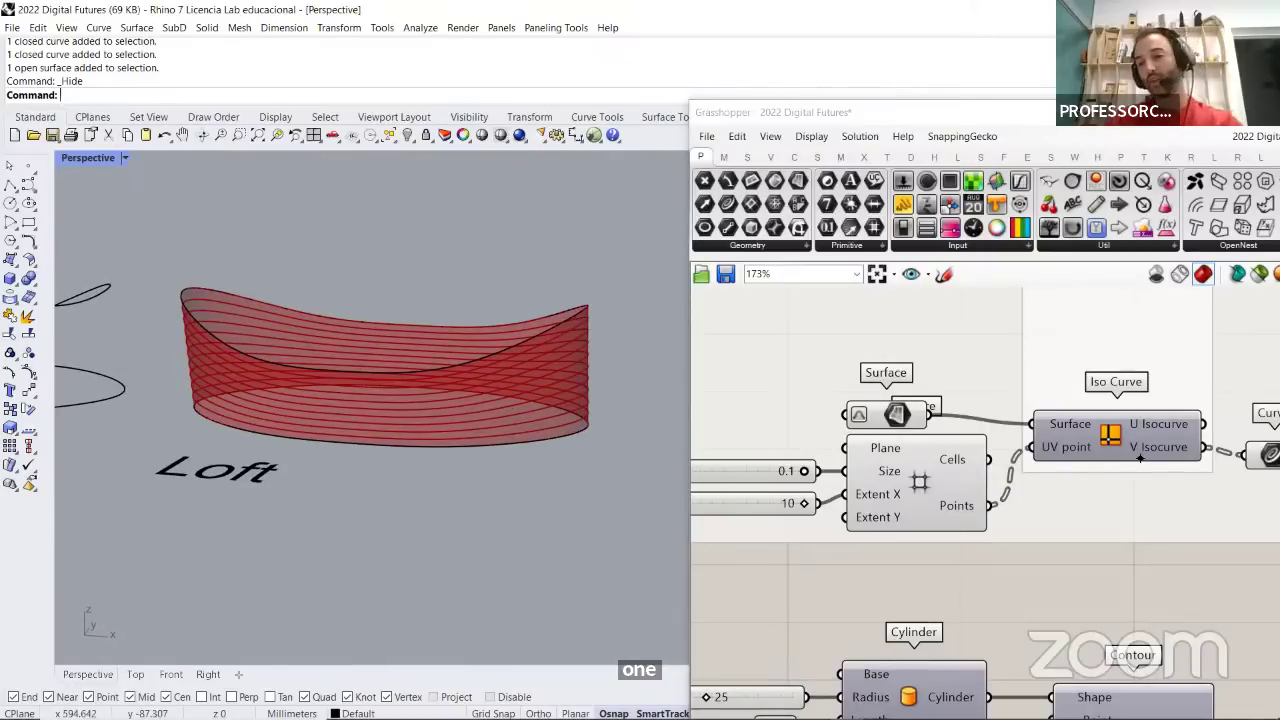
scroll(1043, 423, down, 2)
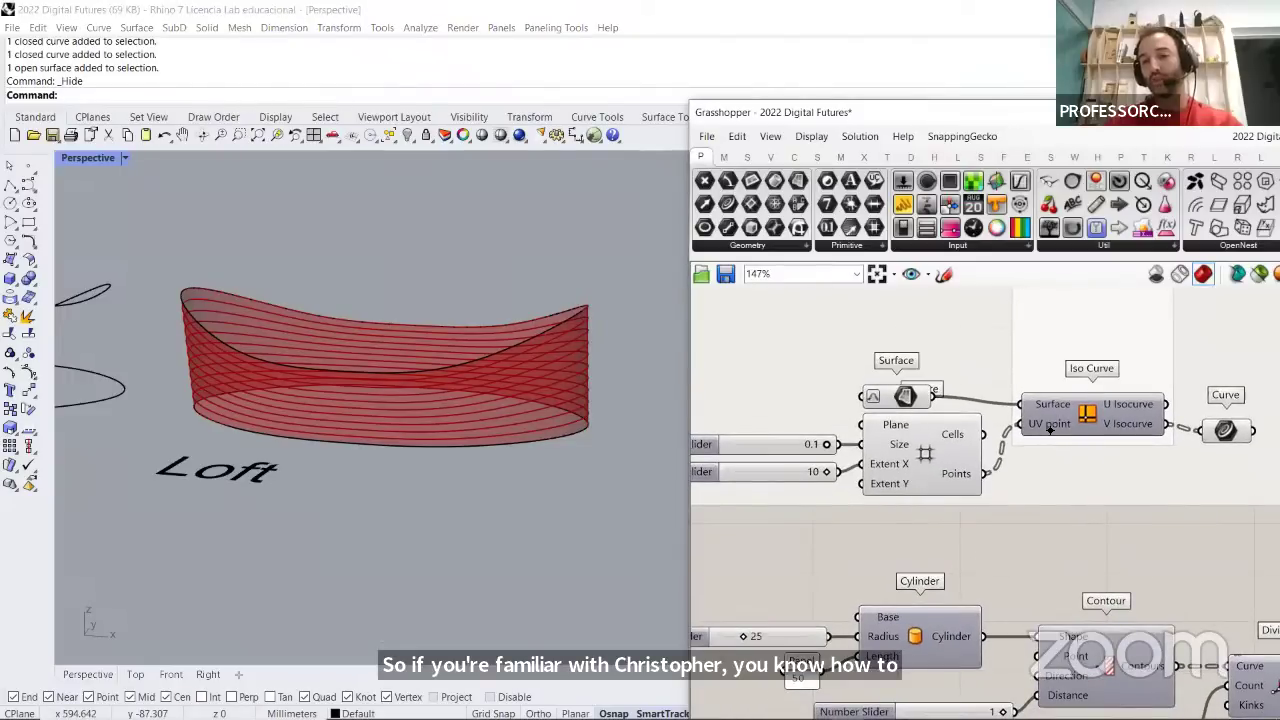
click(903, 397)
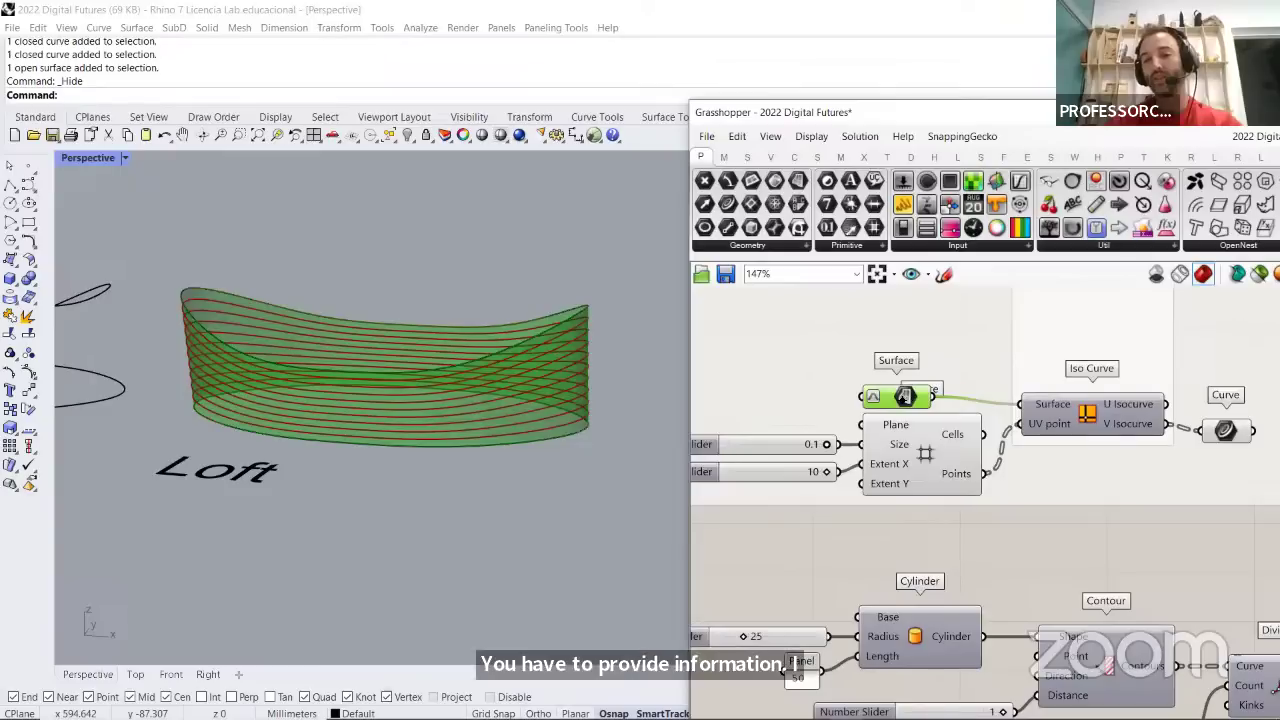
click(950, 474)
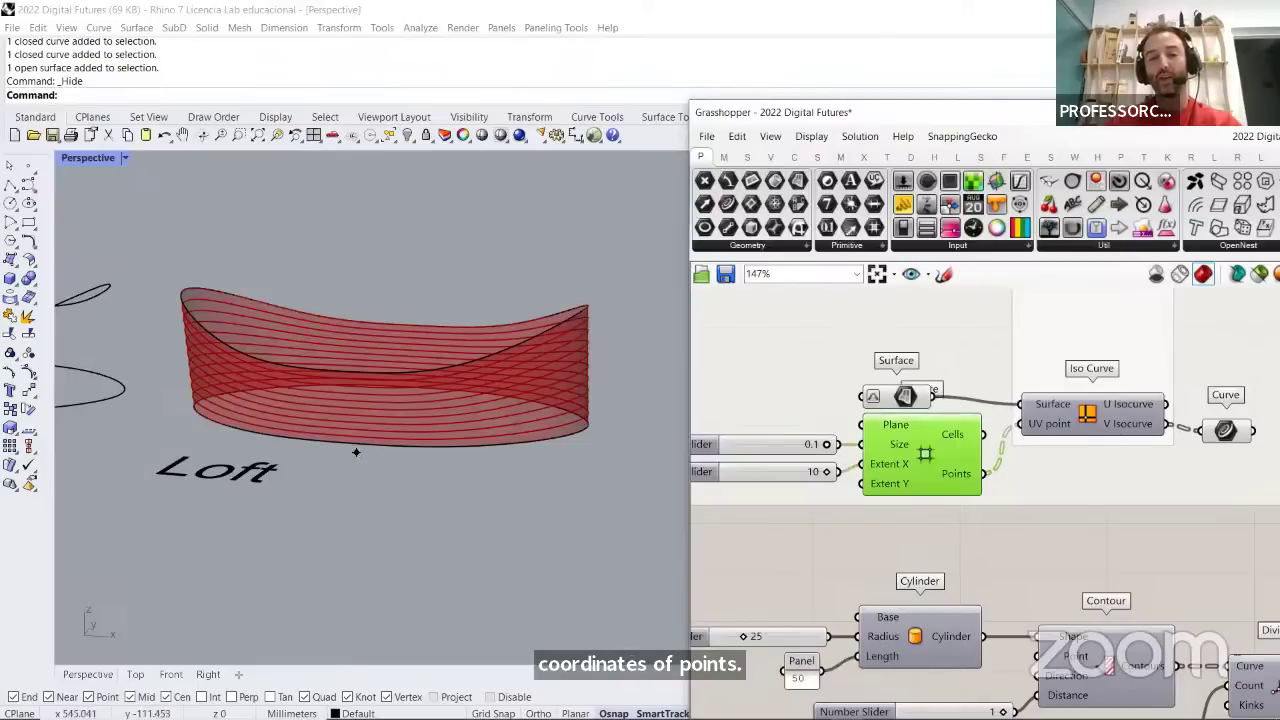
right_drag(398, 352, 365, 225)
scroll(360, 207, up, 6)
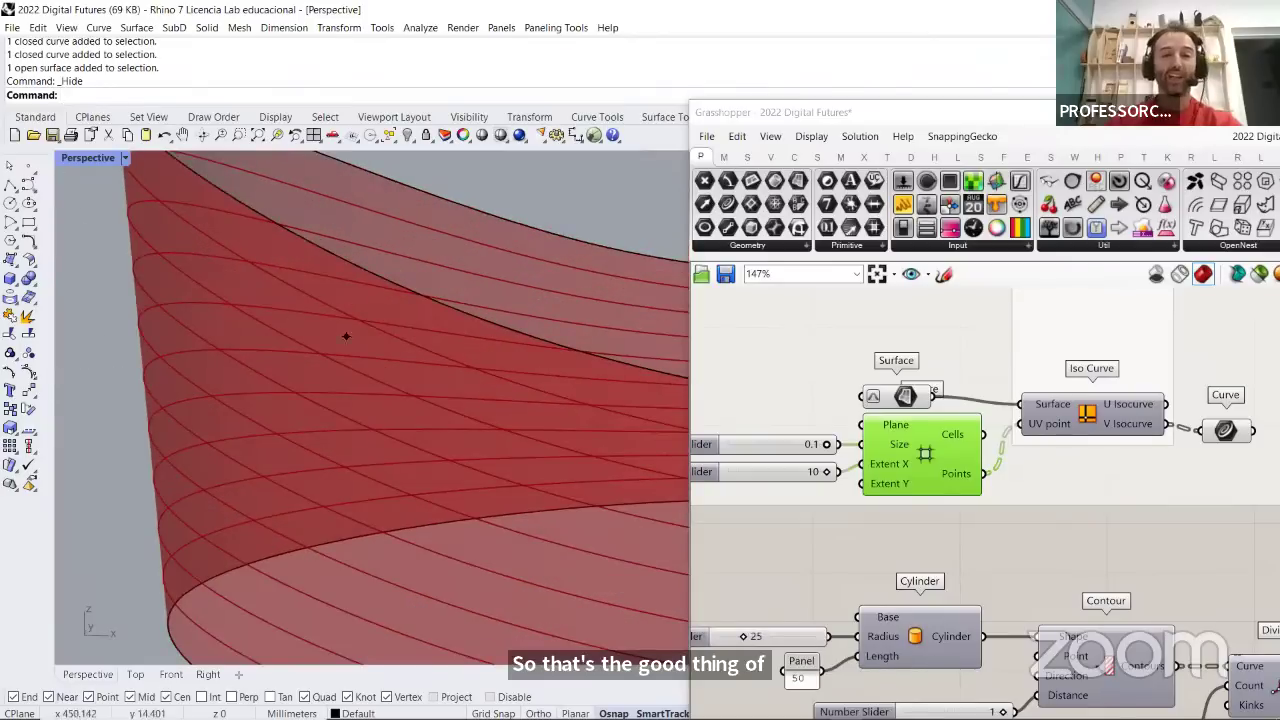
scroll(186, 214, down, 6)
Show the lofted shape in a maximized Front view and turn off the Surface parameter's preview
double_click(88, 157)
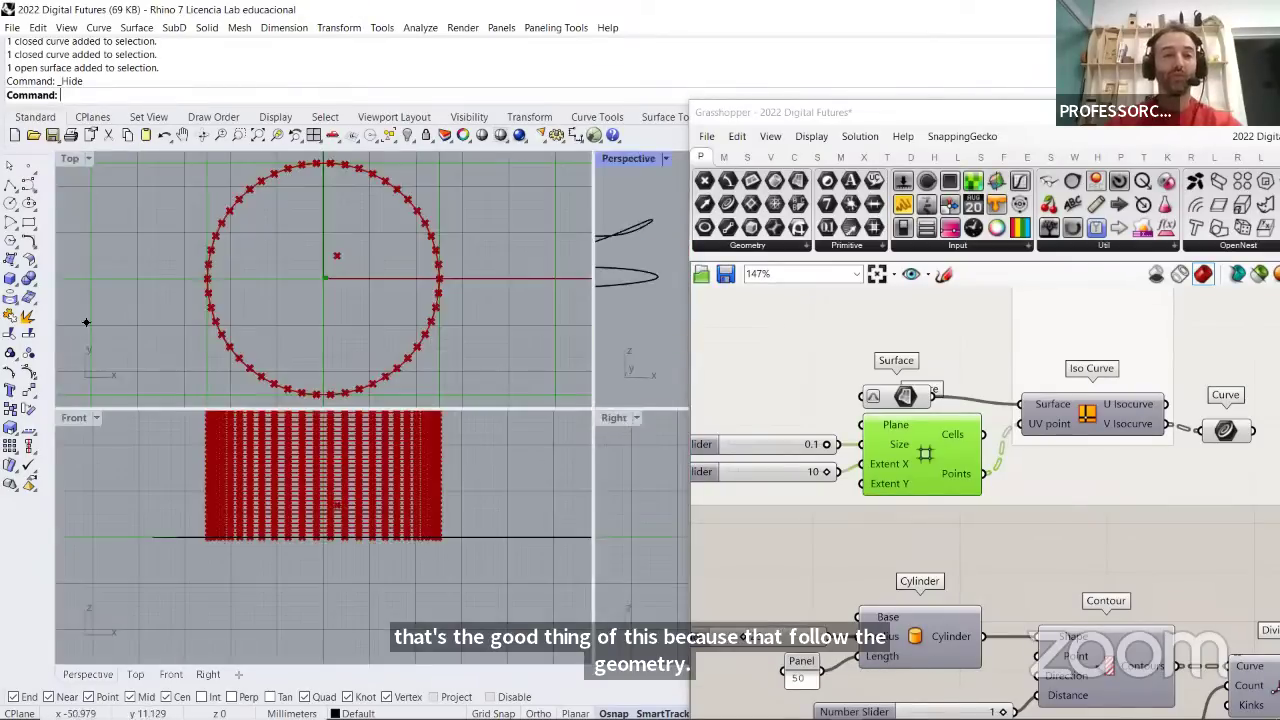
double_click(74, 418)
scroll(152, 423, down, 5)
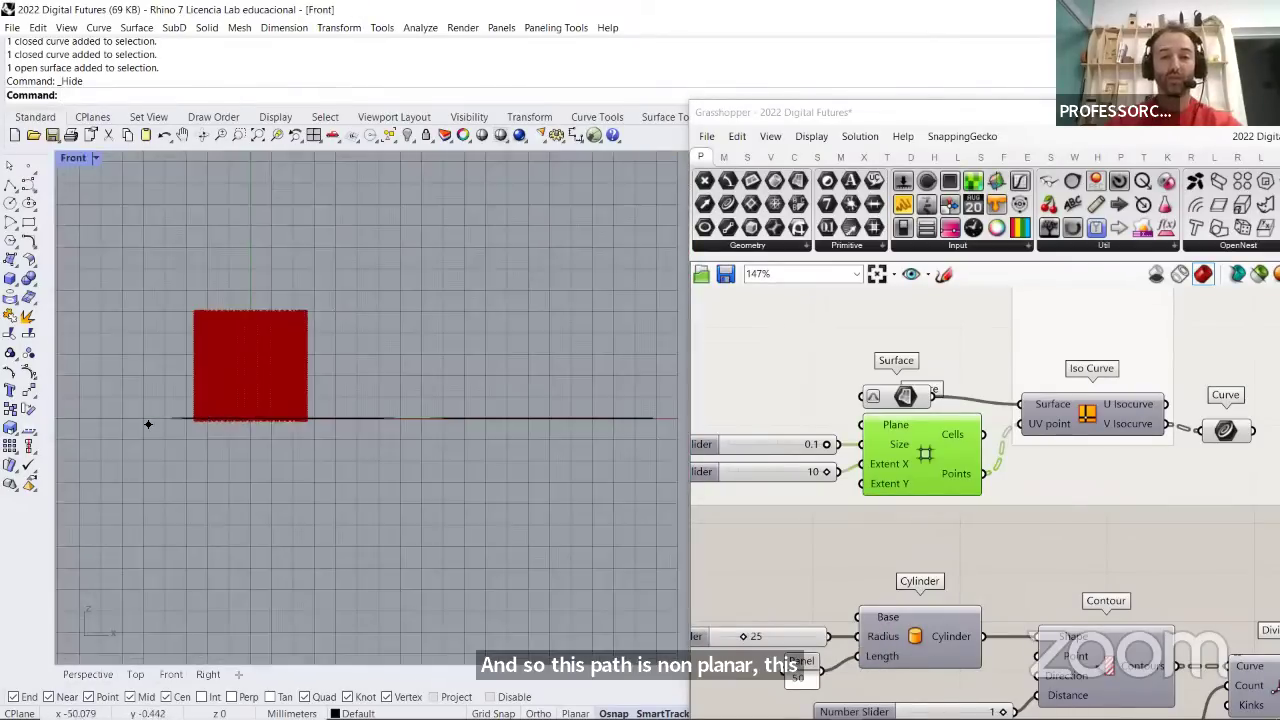
scroll(488, 414, up, 6)
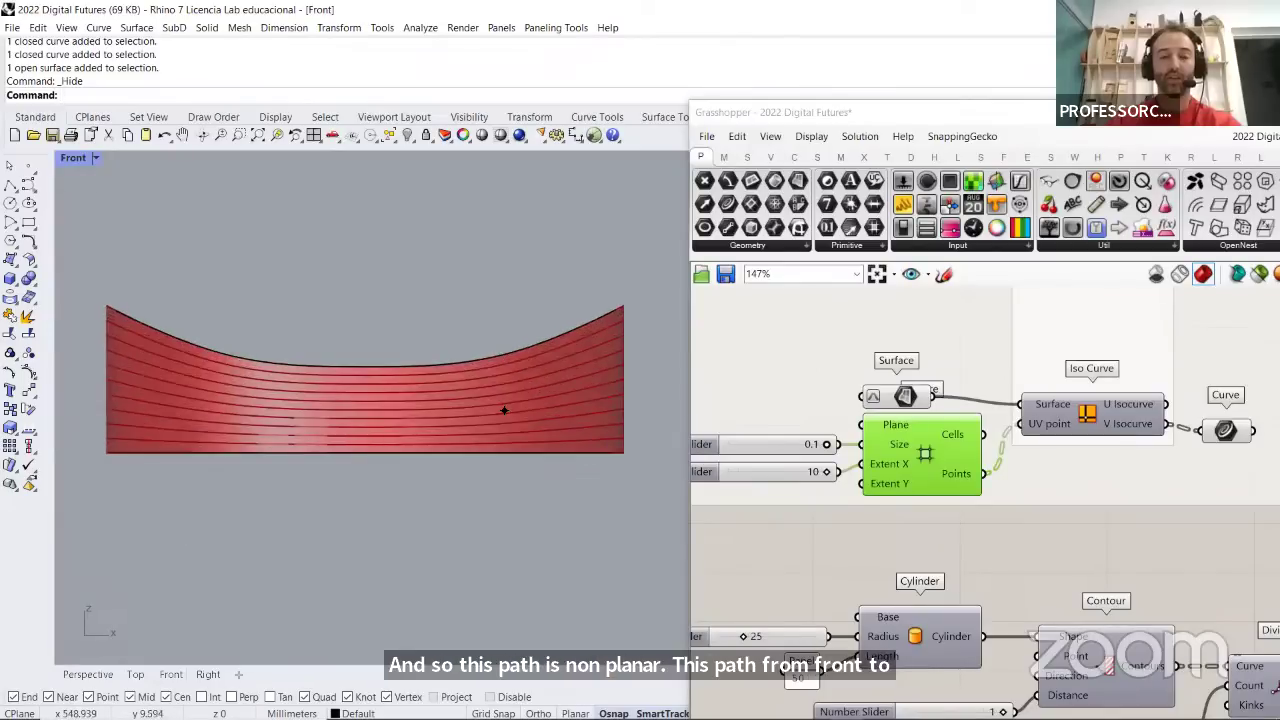
click(910, 397)
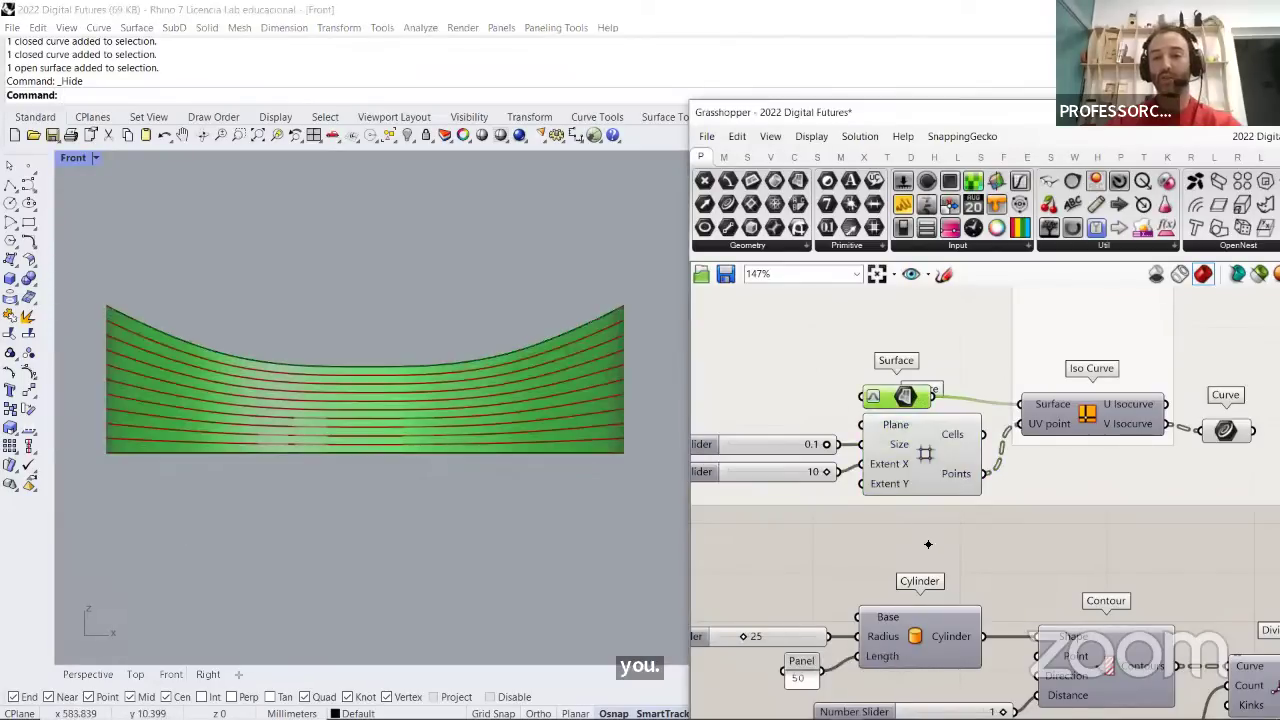
right_click(966, 520)
click(966, 502)
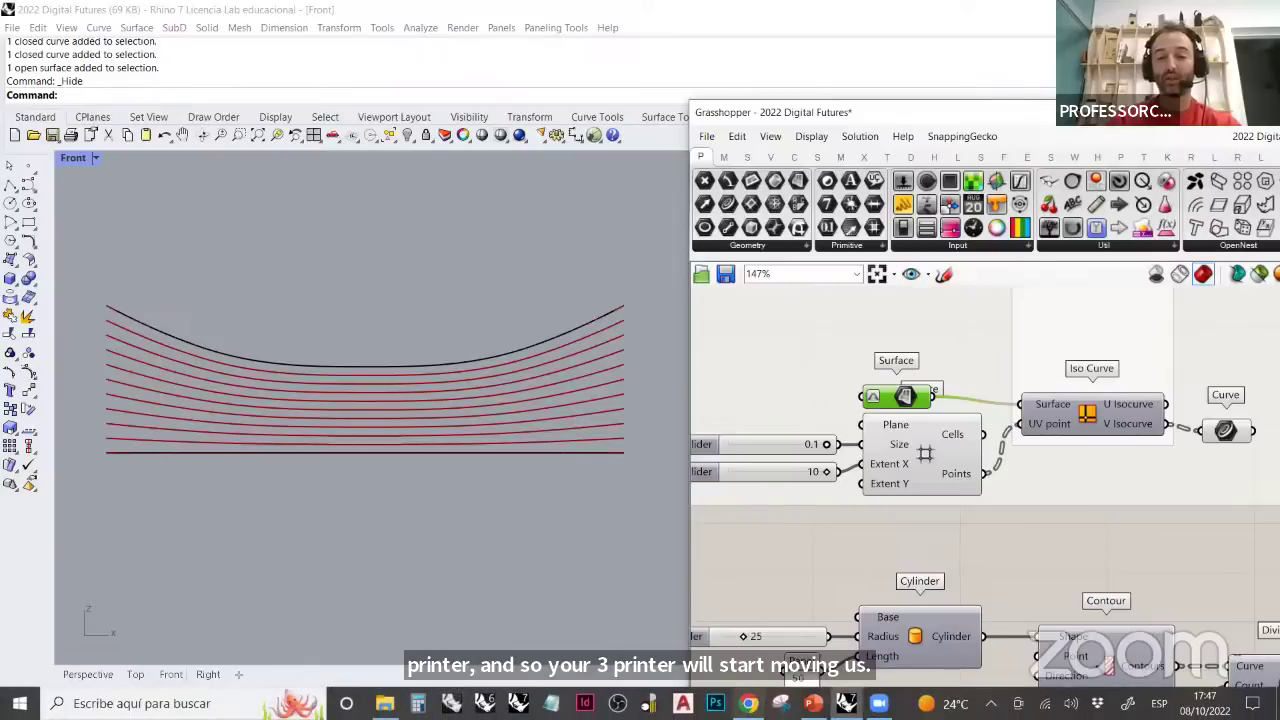
Switch to Chrome and open the Instagram profile's post on clay 3D printing with Grasshopper and glazing
click(748, 703)
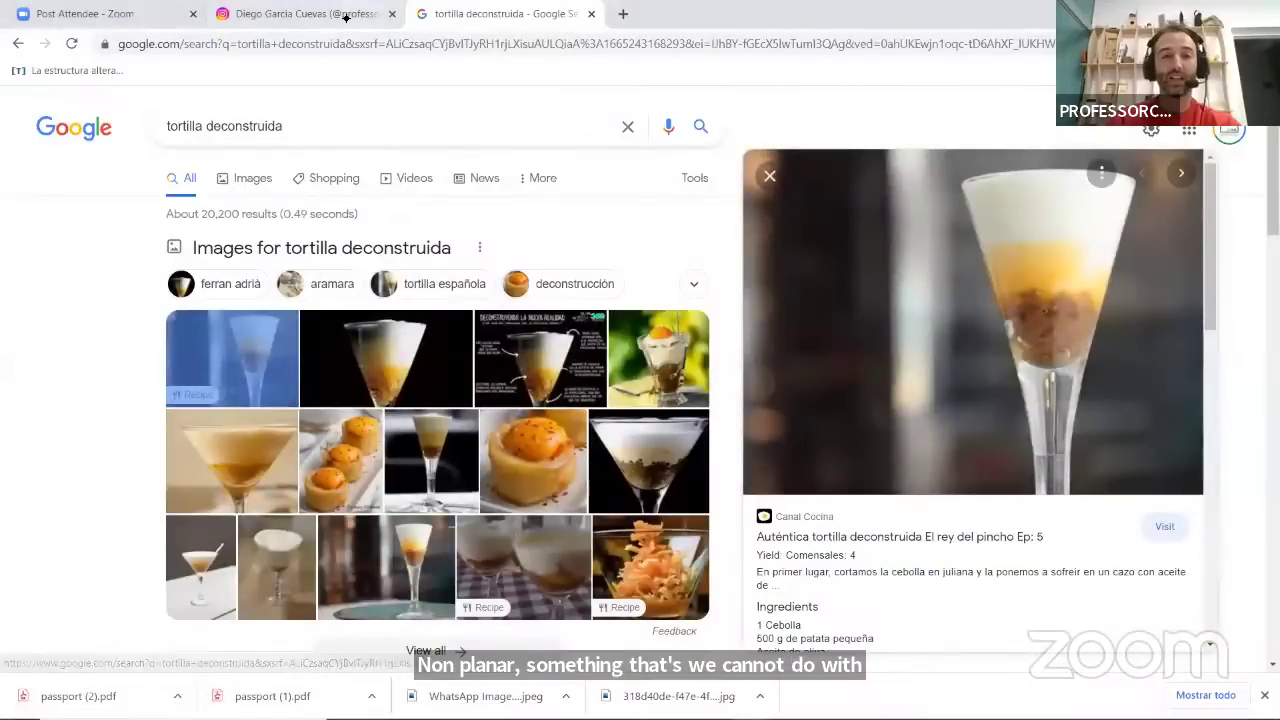
click(345, 18)
scroll(543, 374, down, 6)
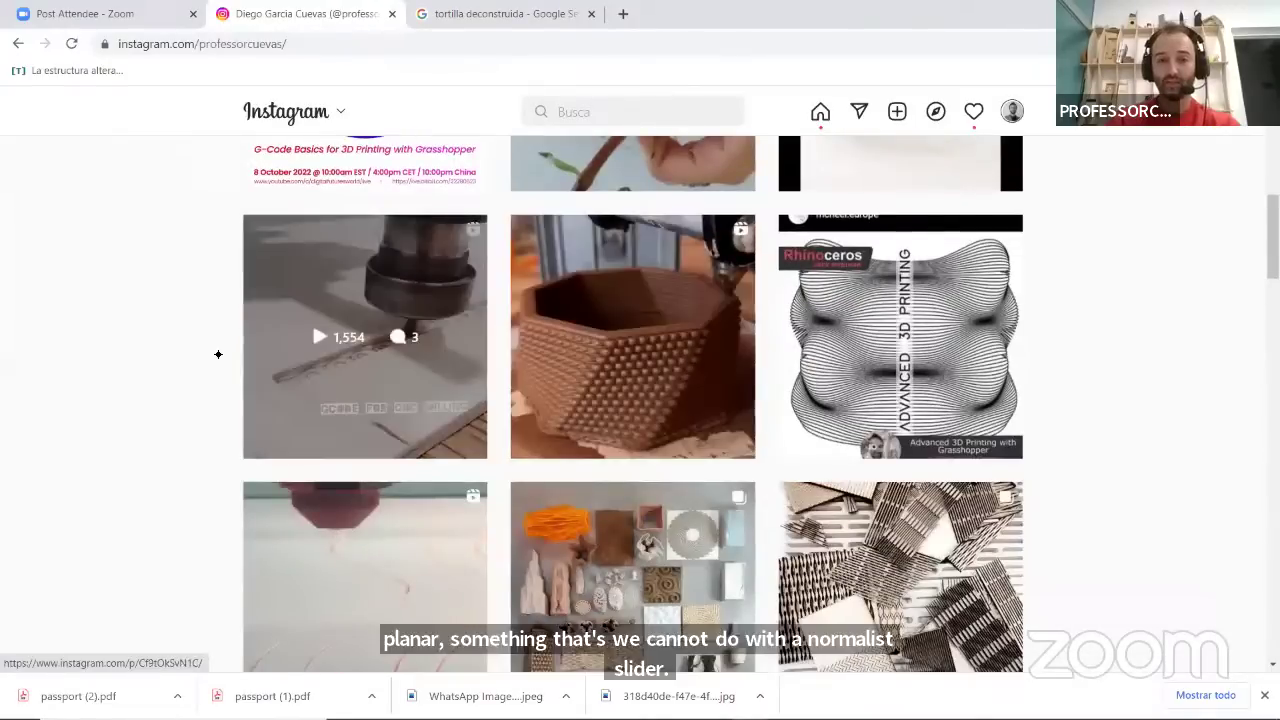
scroll(206, 354, up, 6)
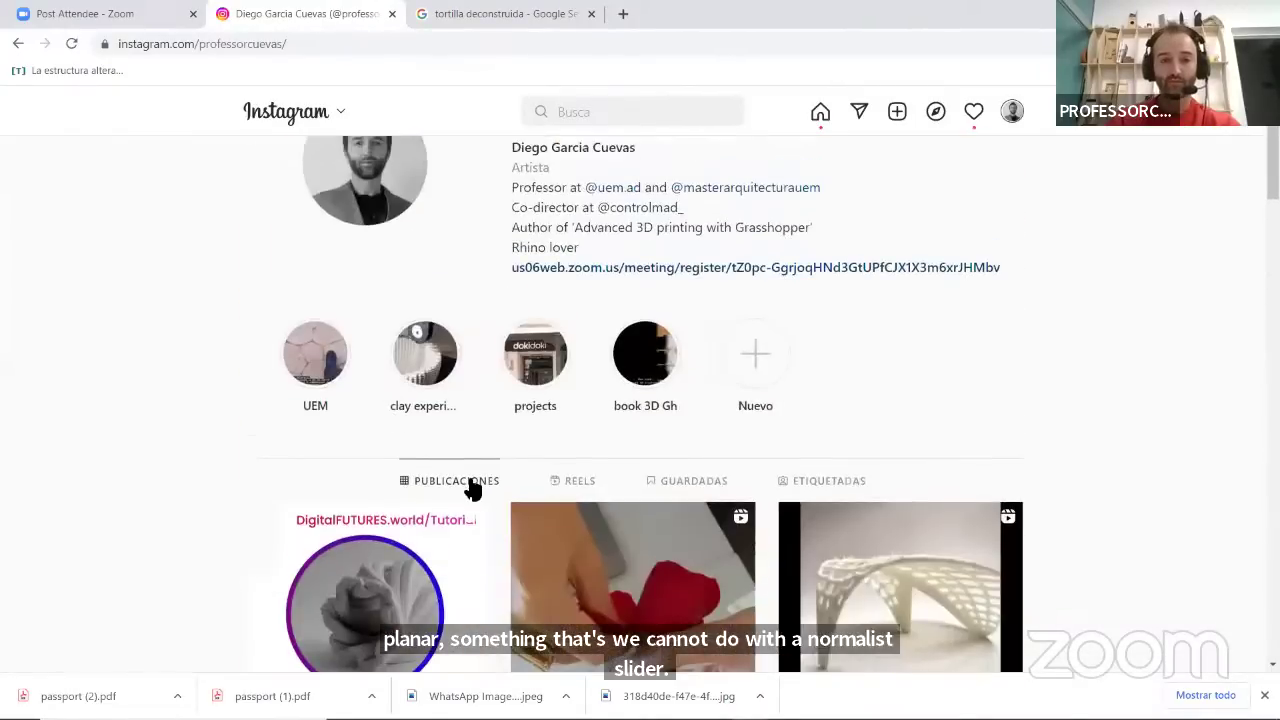
scroll(232, 438, down, 9)
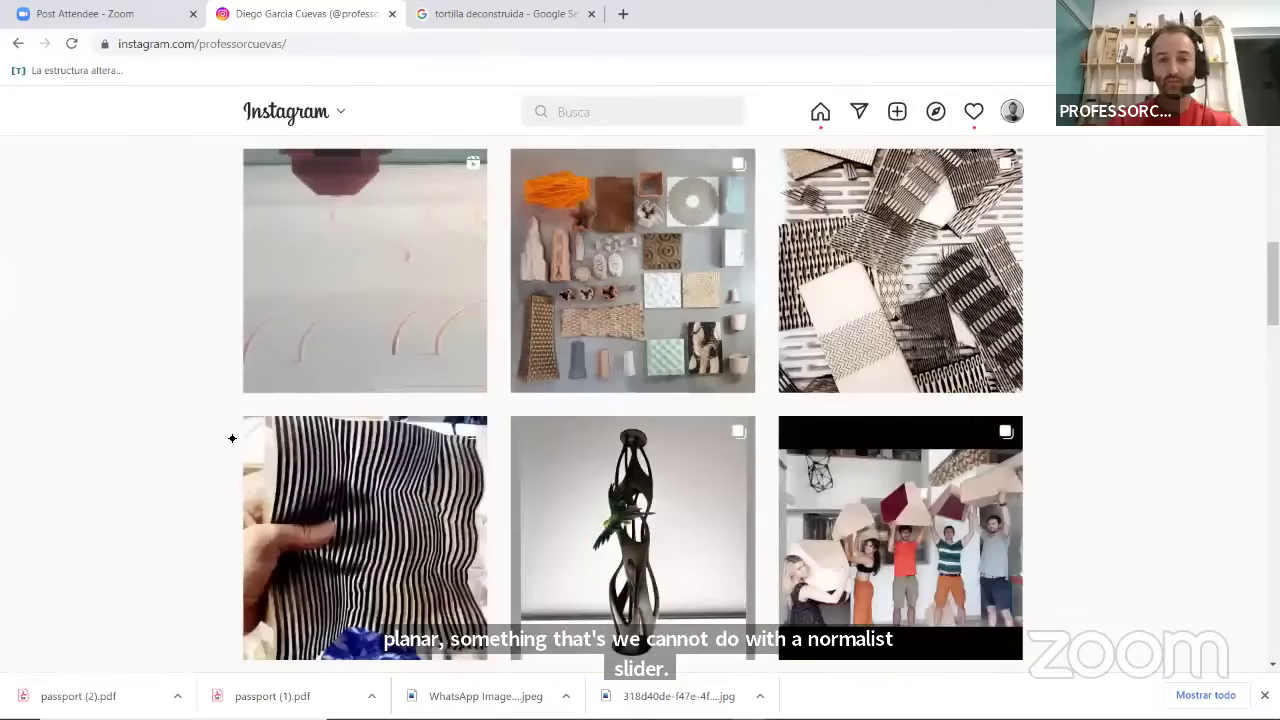
scroll(230, 438, down, 3)
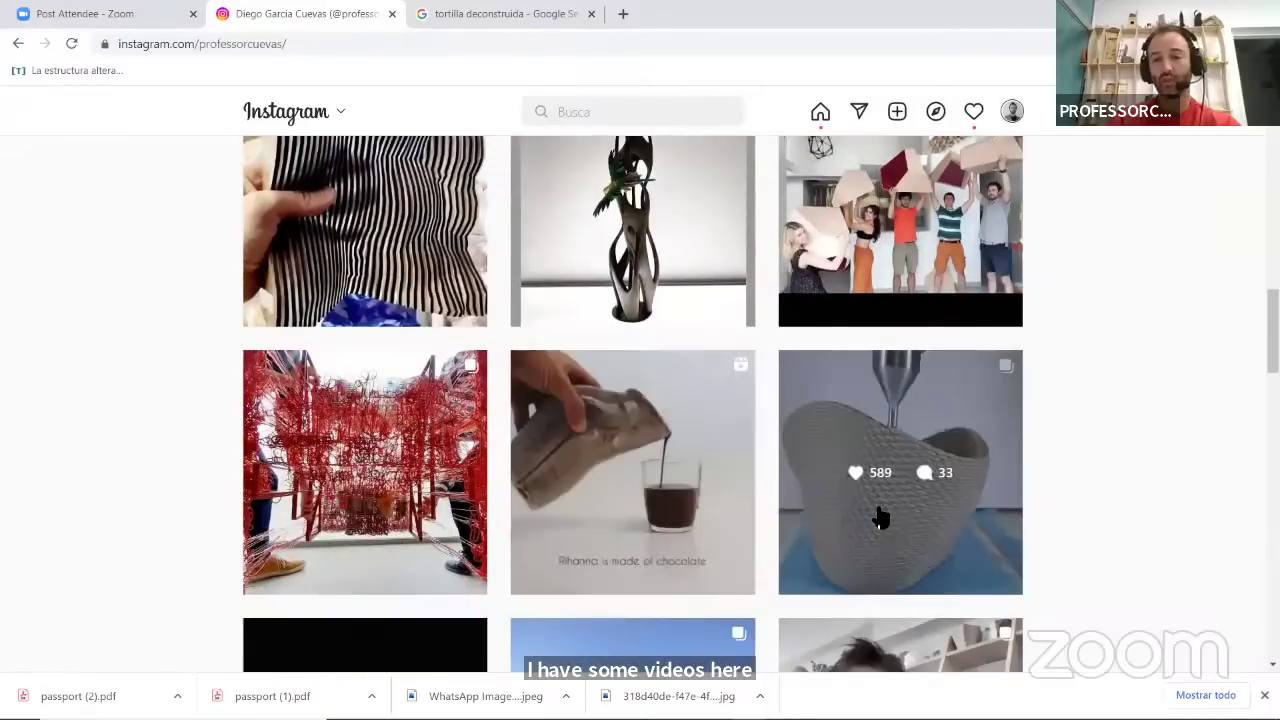
click(879, 518)
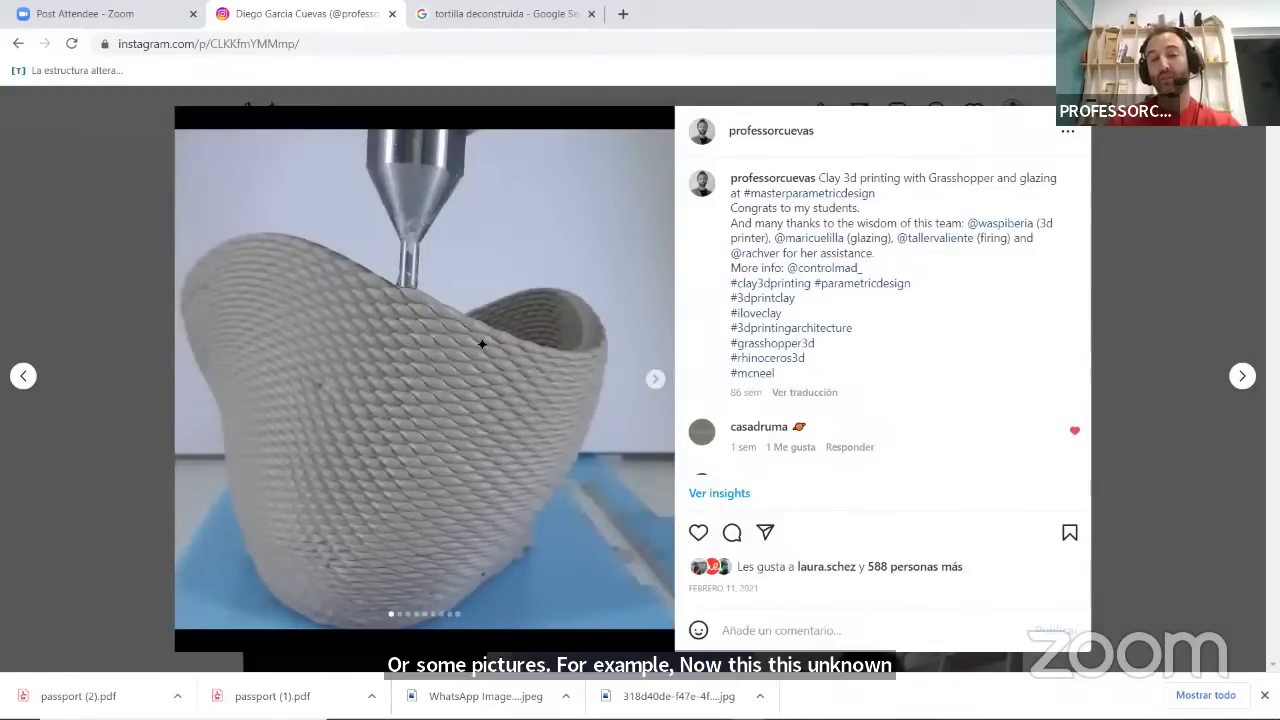
Browse through all the photos of the clay 3D printing and glazing post to its last picture
click(653, 381)
click(656, 381)
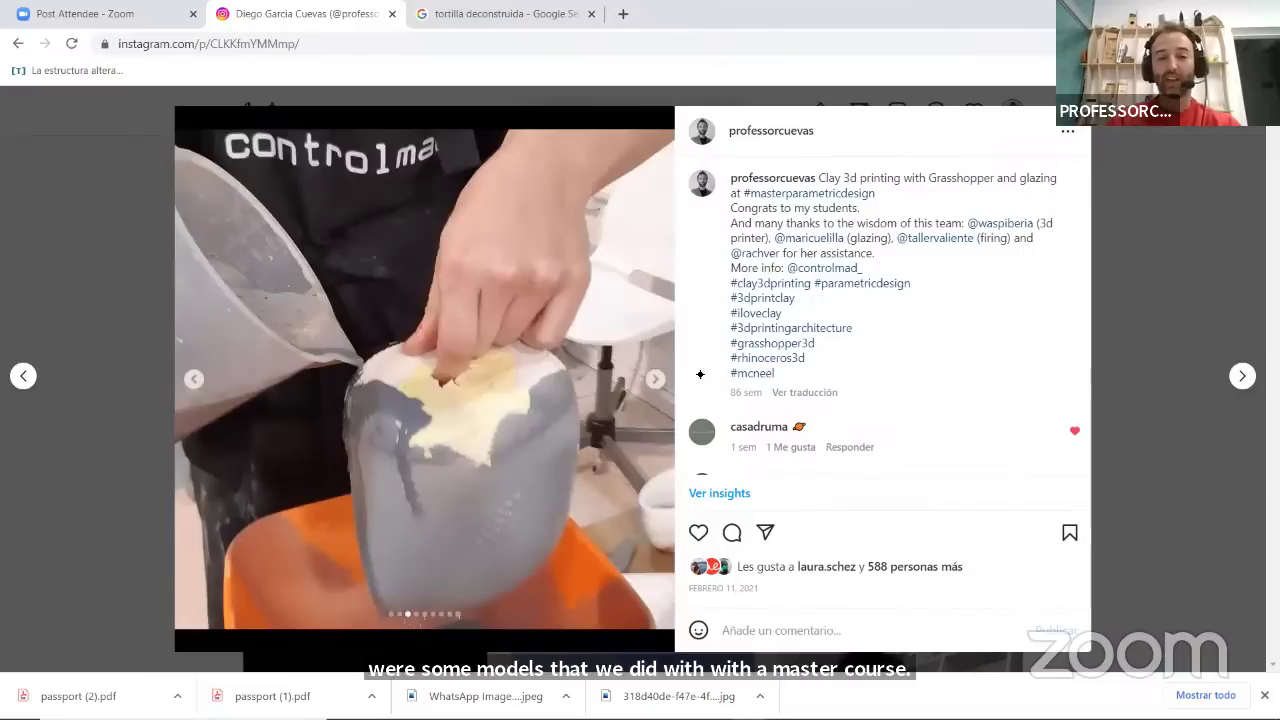
click(658, 382)
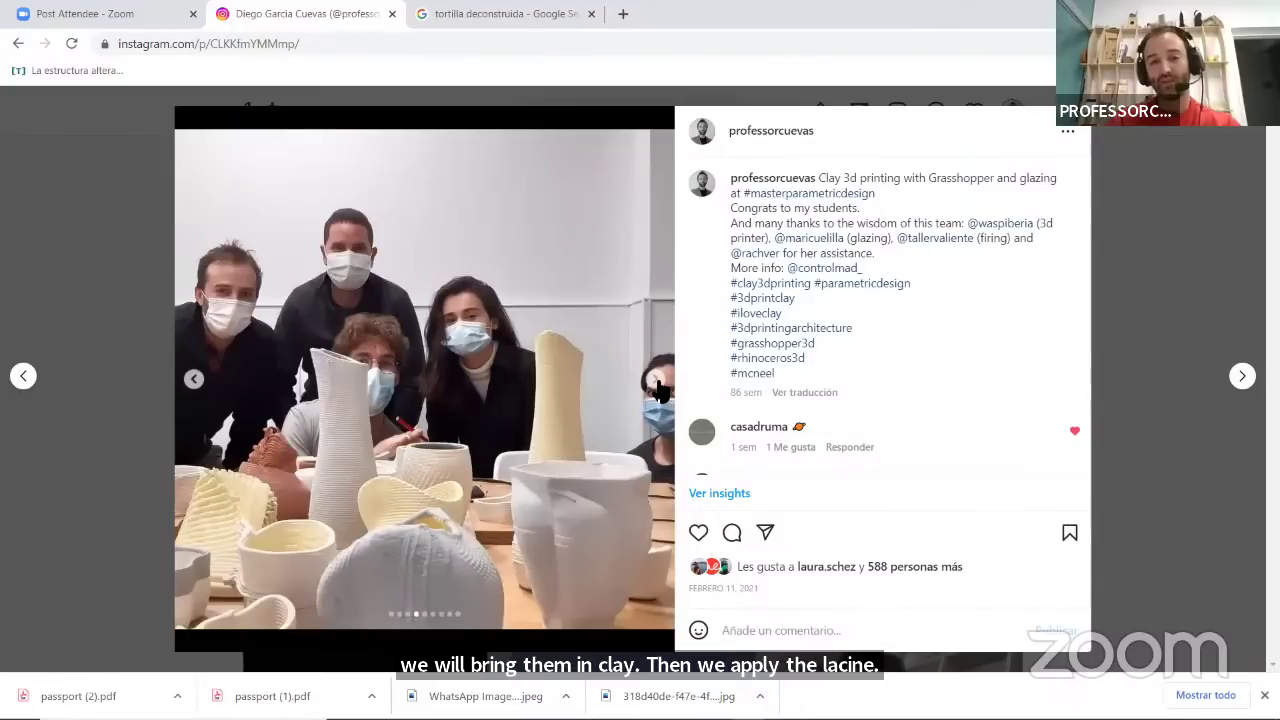
click(655, 380)
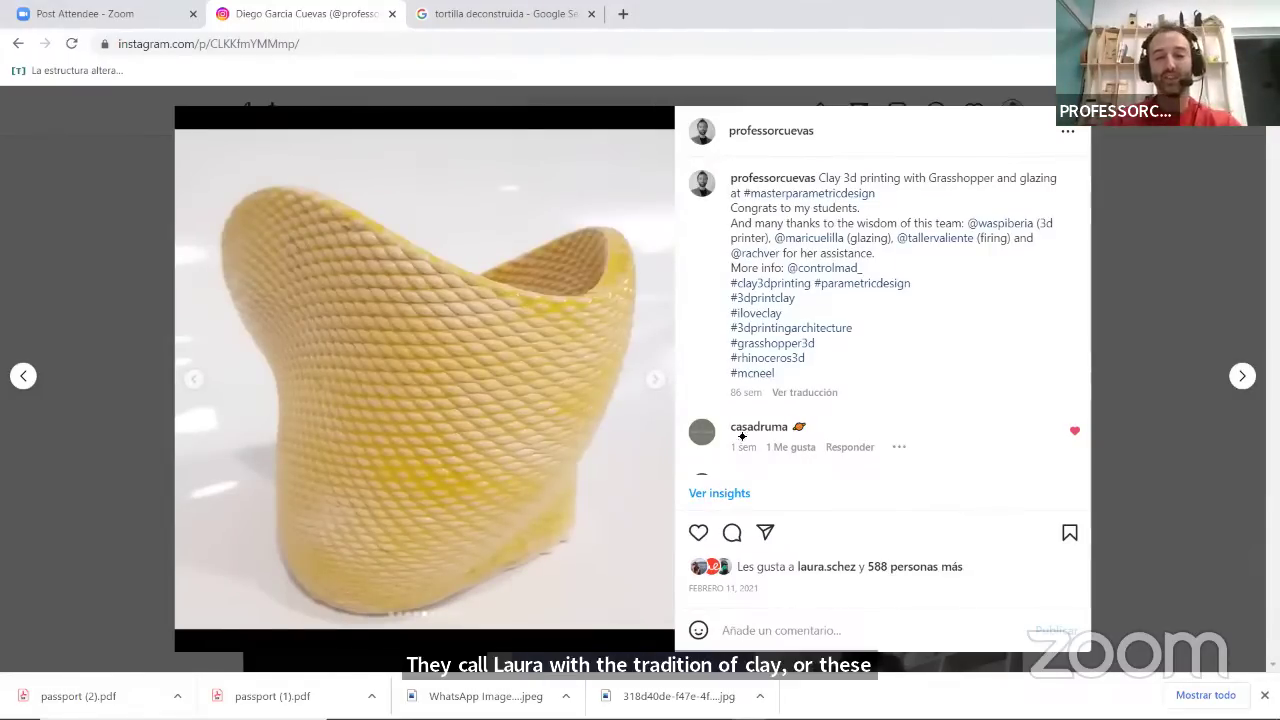
click(656, 381)
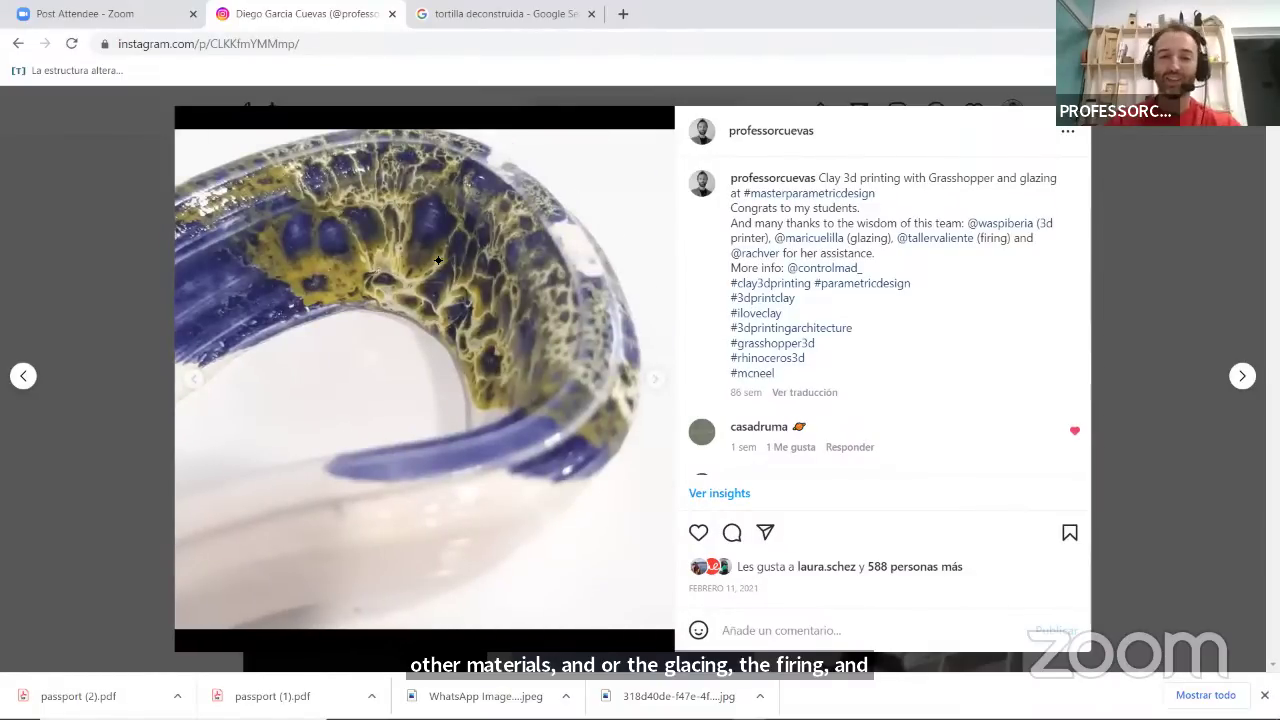
click(656, 383)
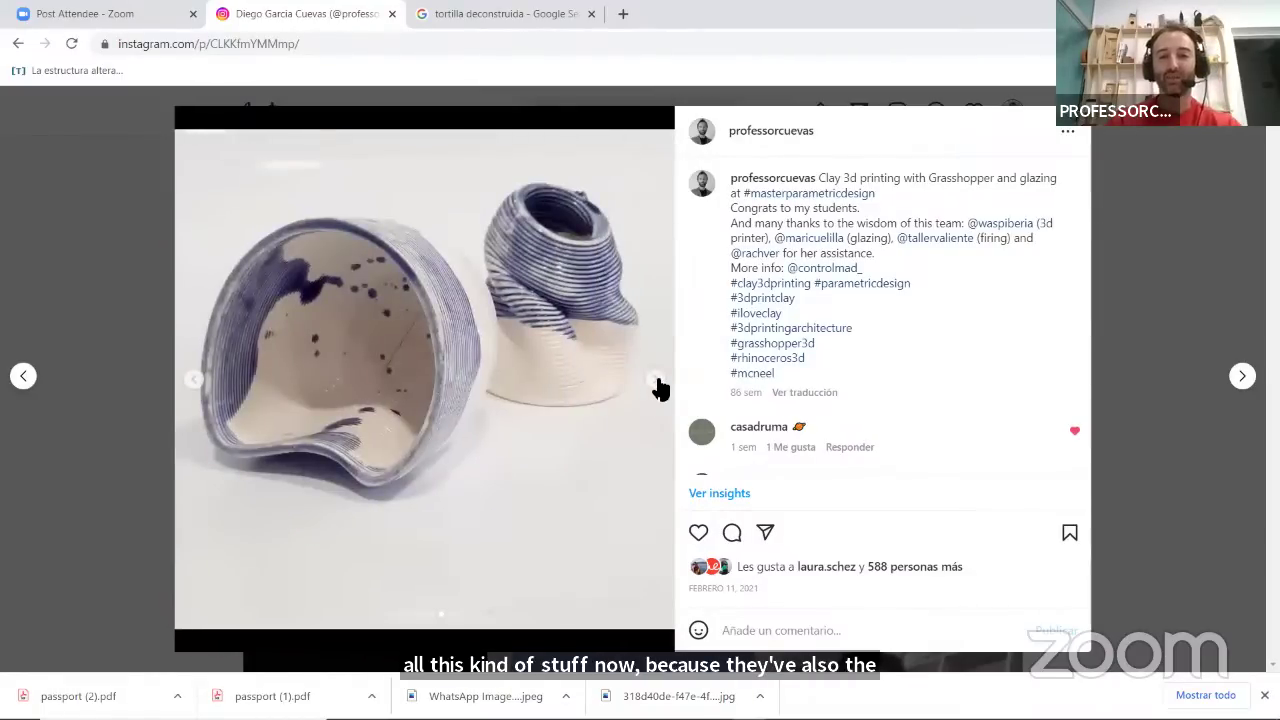
click(658, 384)
click(658, 384)
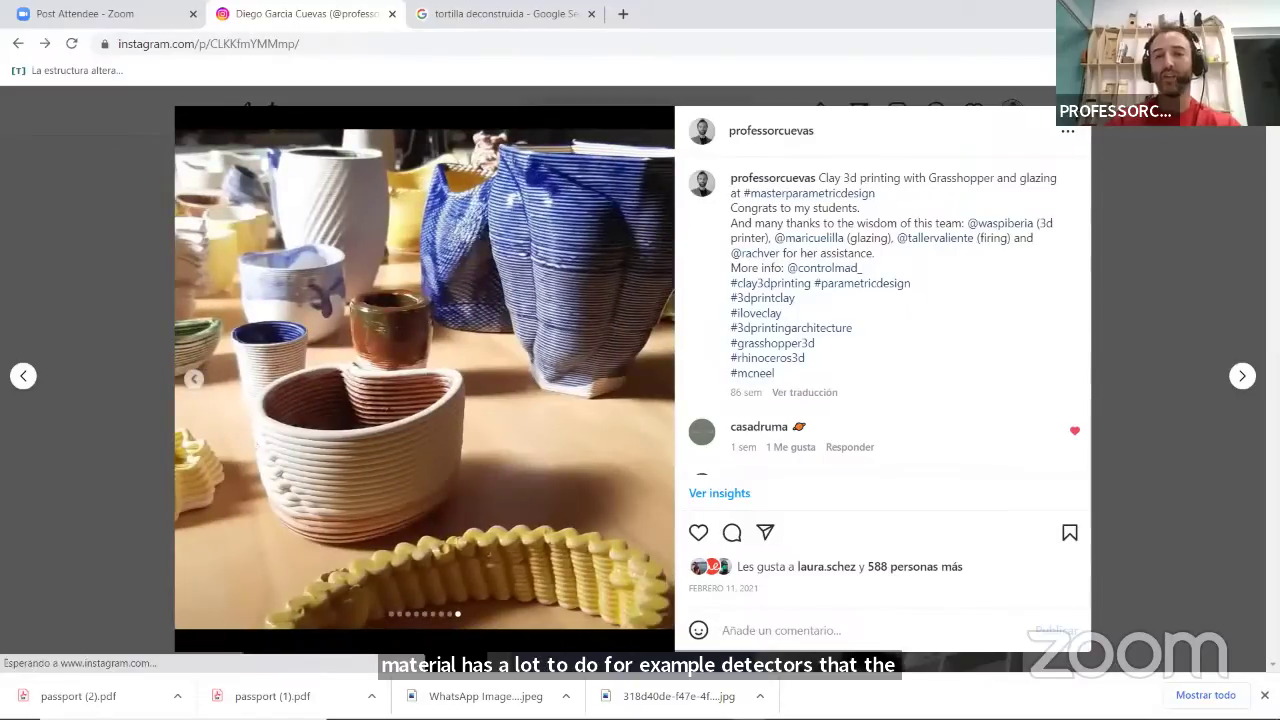
Close the clay post and open the profile's video of a nozzle printing a looped, open-mesh wall
click(1150, 470)
scroll(900, 400, down, 3)
scroll(776, 376, down, 6)
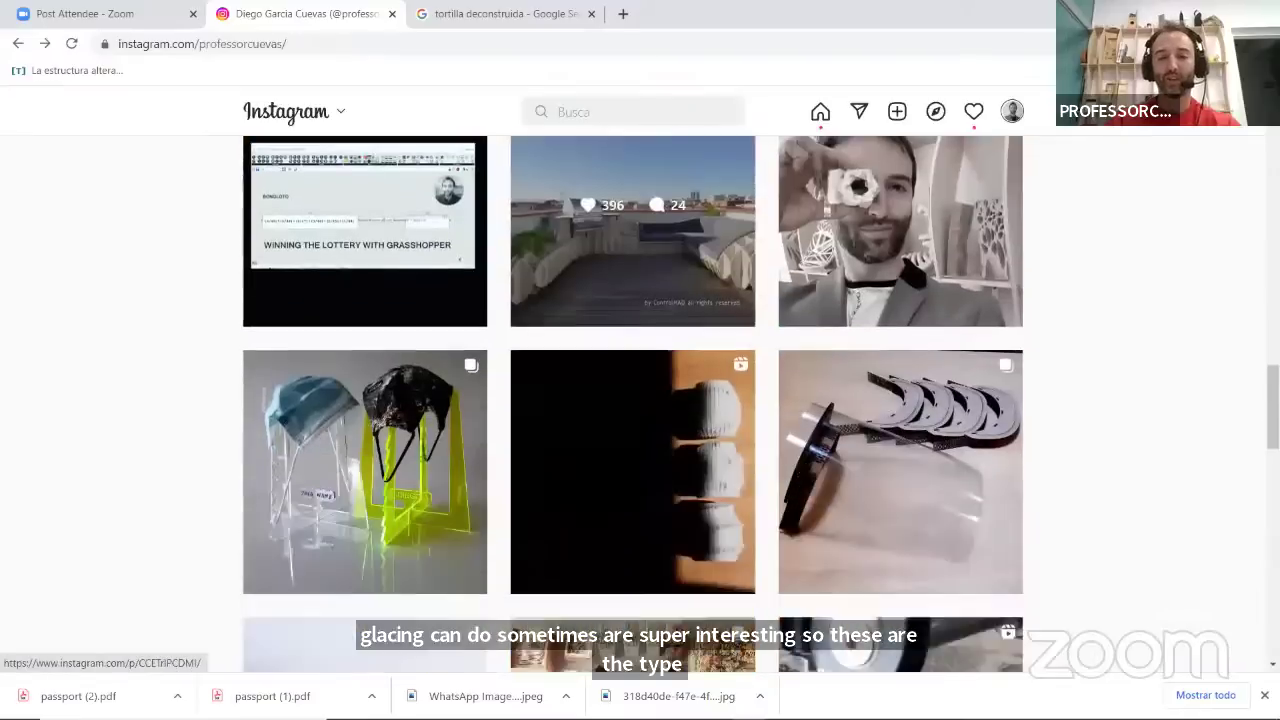
scroll(776, 376, down, 4)
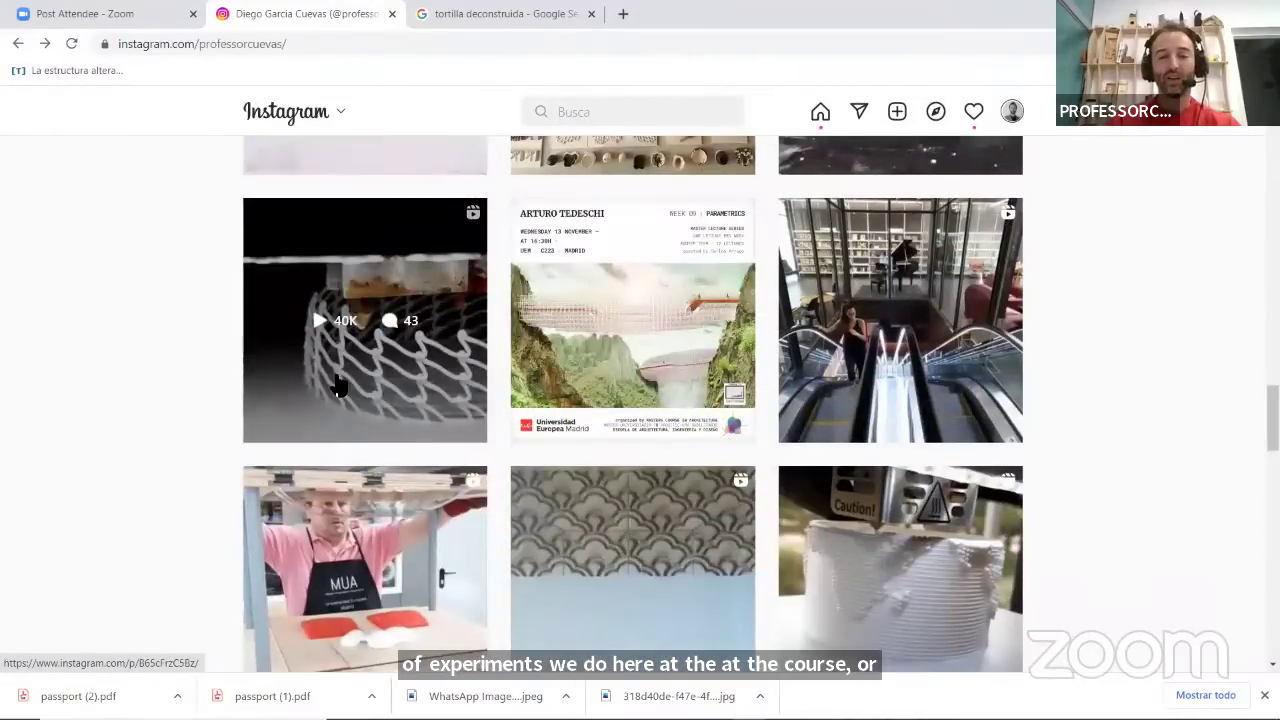
click(338, 385)
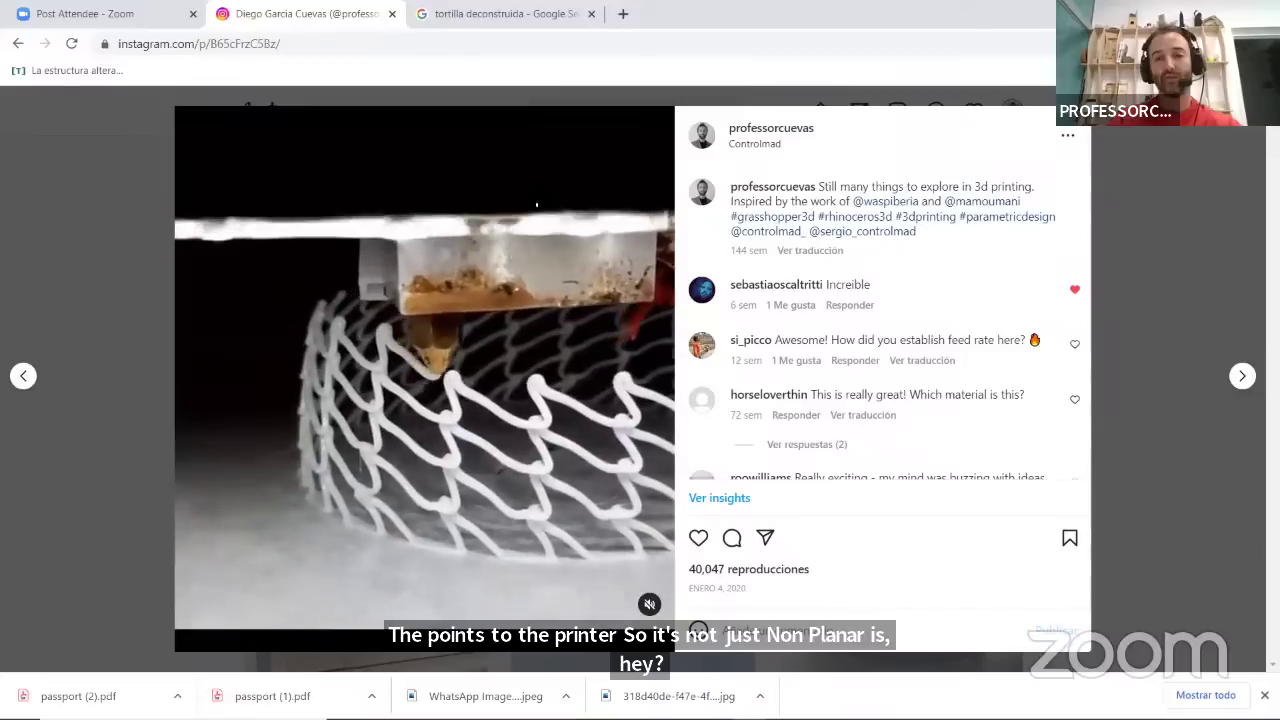
Switch back to Grasshopper, bring the "Gracias! Thanks, Digital Futures" group into view and maximize the window
key(alt+Tab)
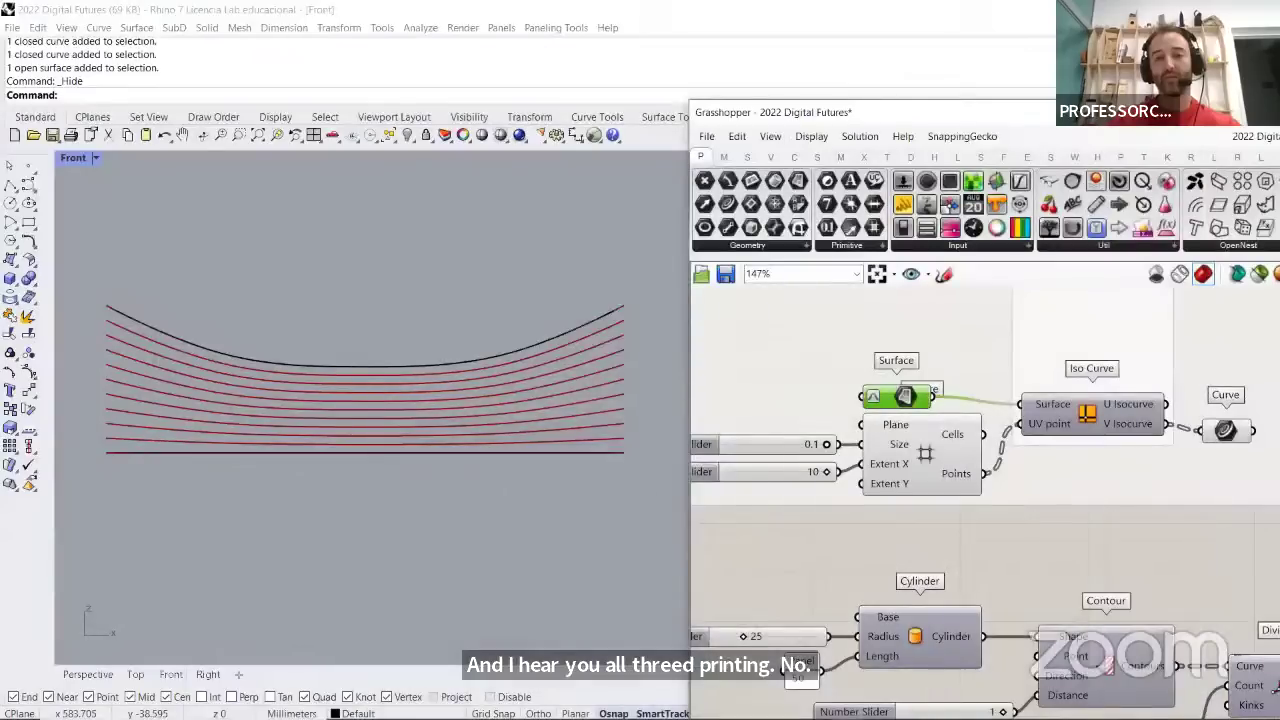
scroll(840, 298, down, 10)
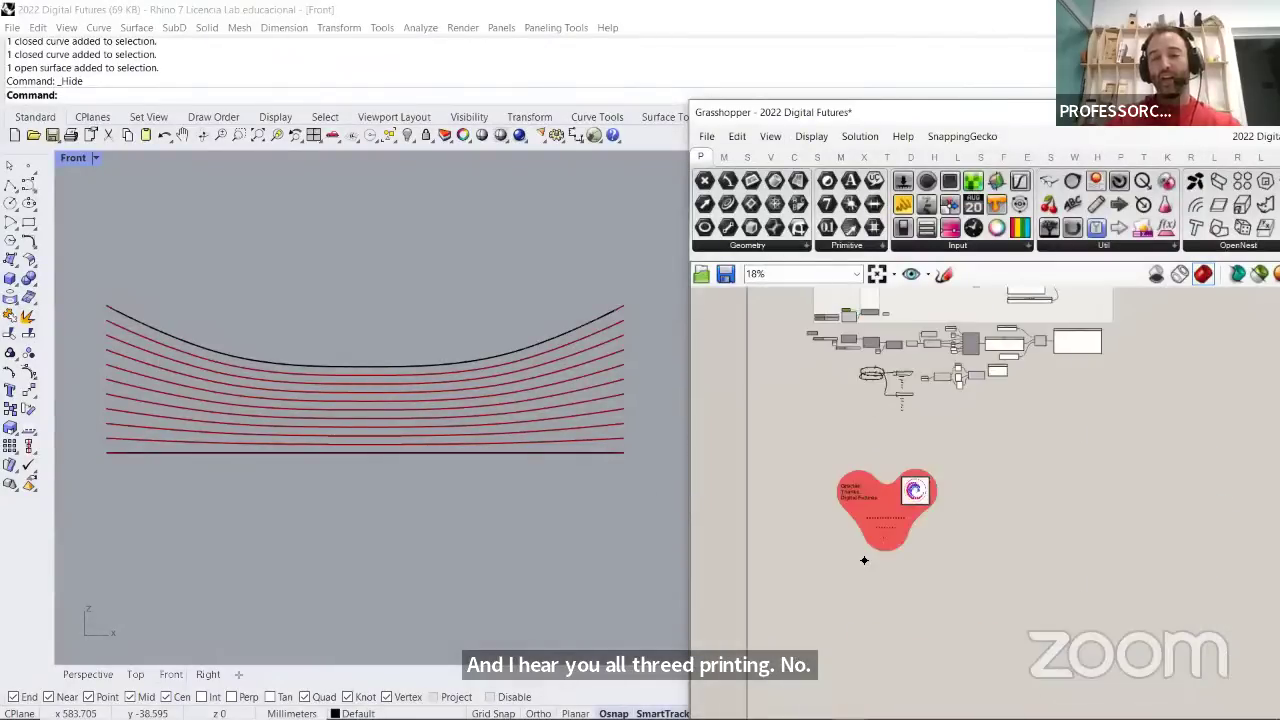
scroll(864, 560, up, 5)
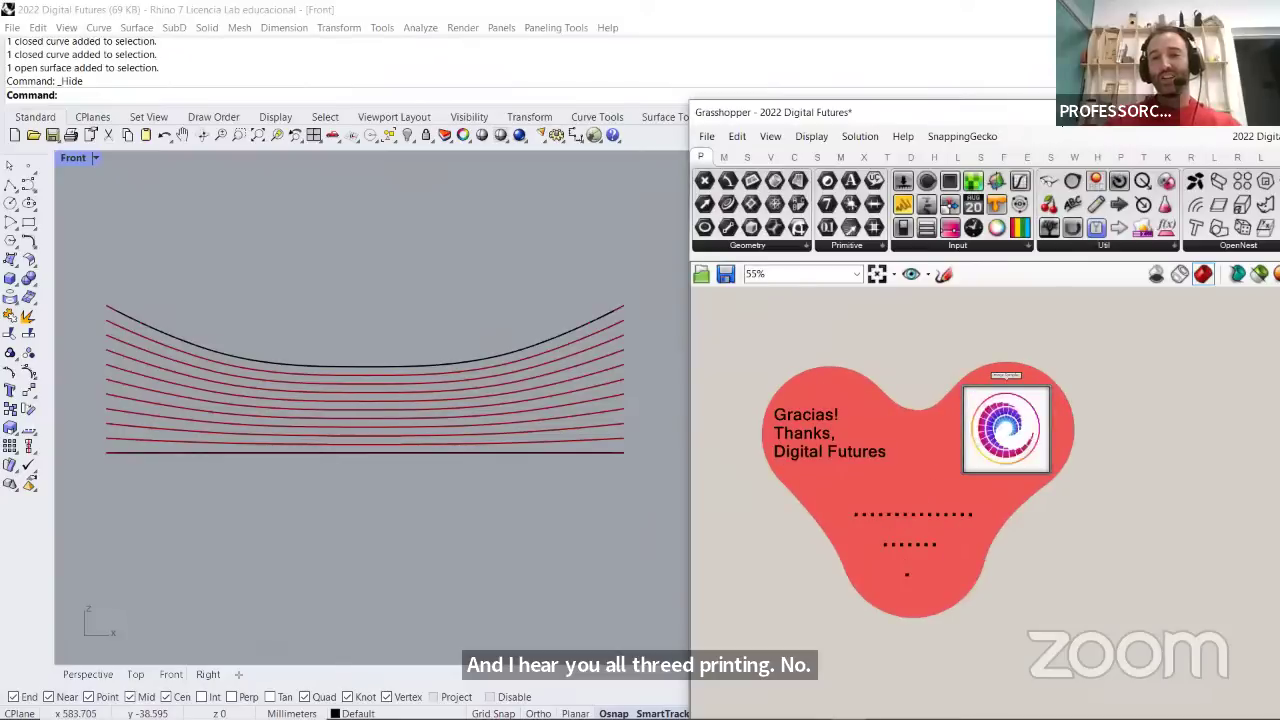
key(super+Up)
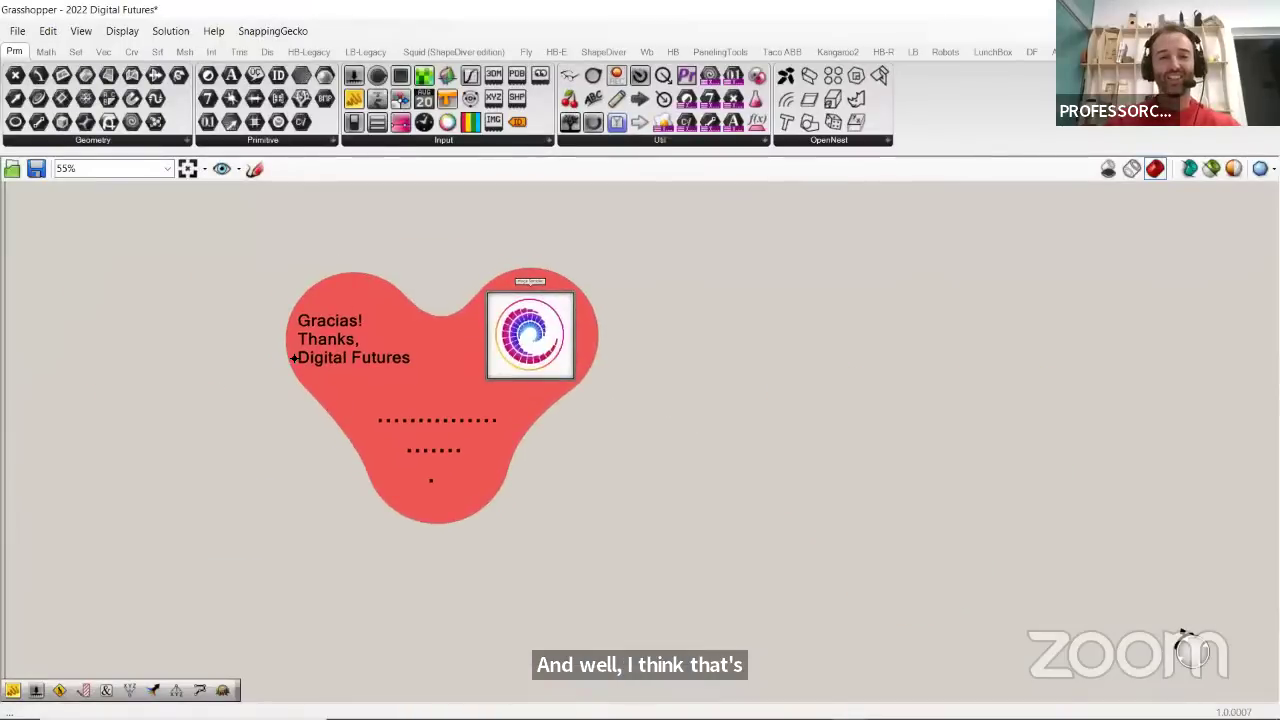